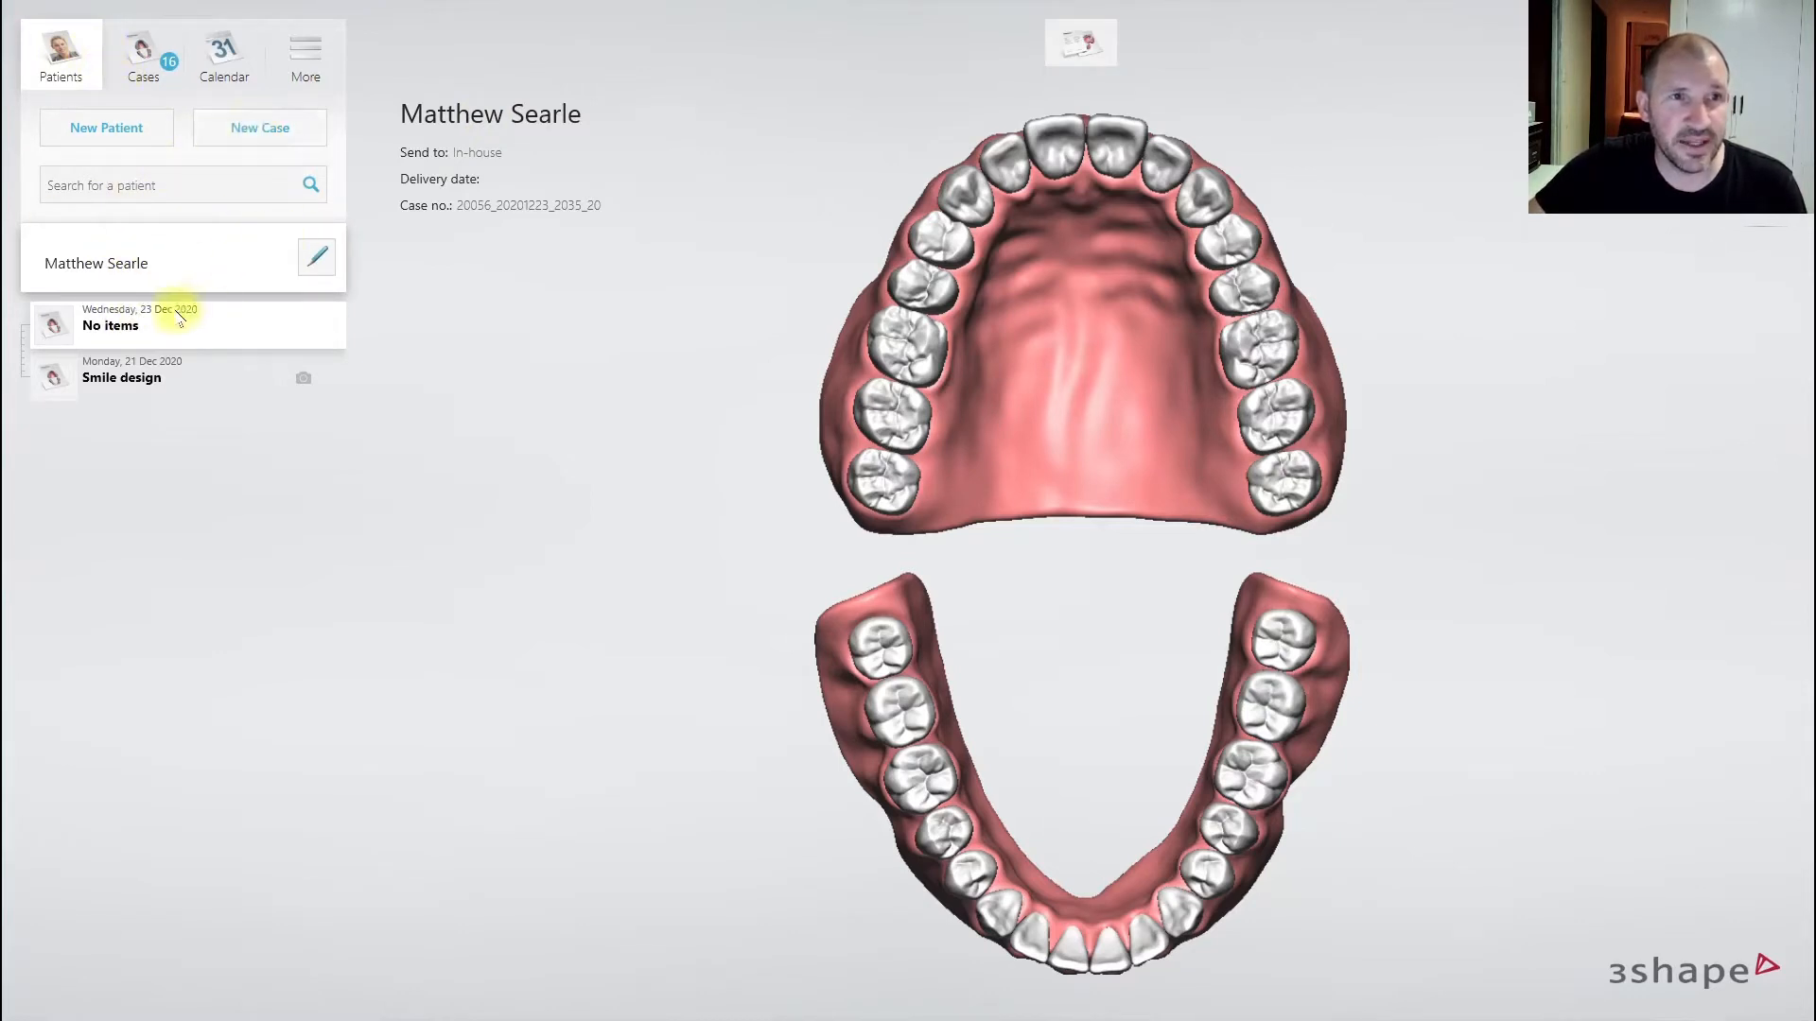
- Open the 23 Dec 2020 case and start an upper-arch appliance order from tooth 16
left_click(158, 313)
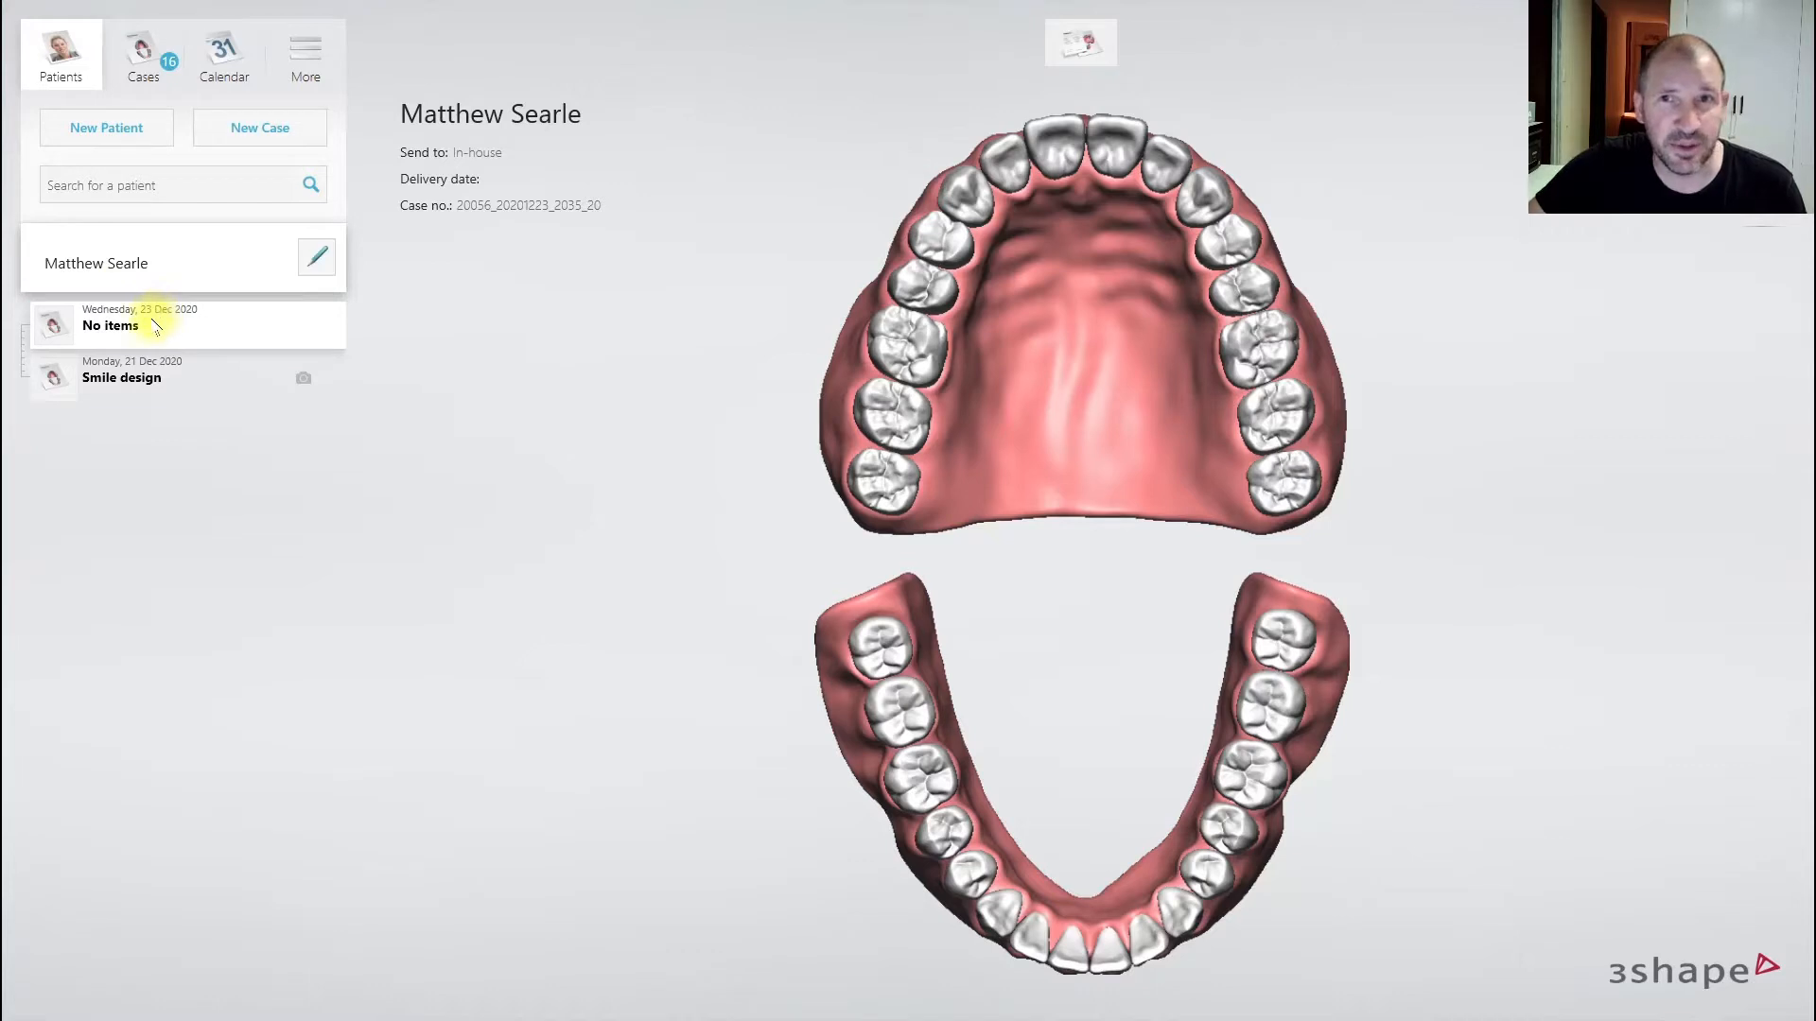
left_click(1116, 57)
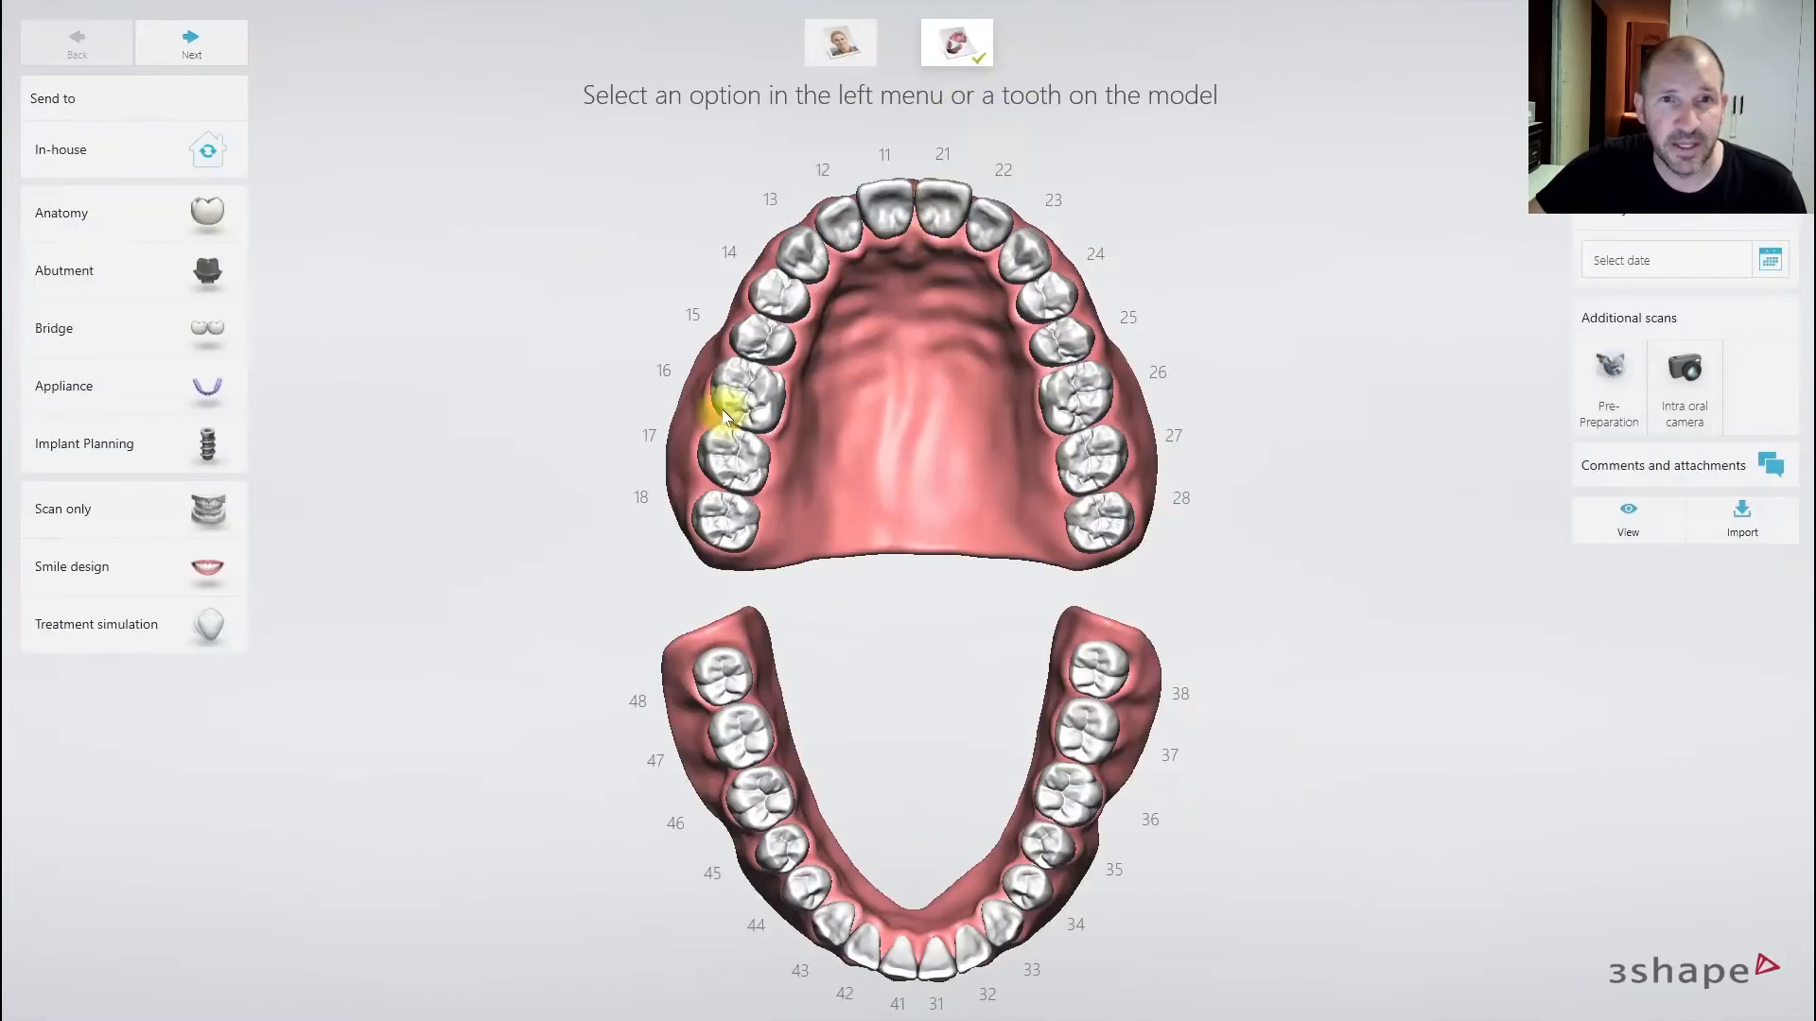
left_click(748, 388)
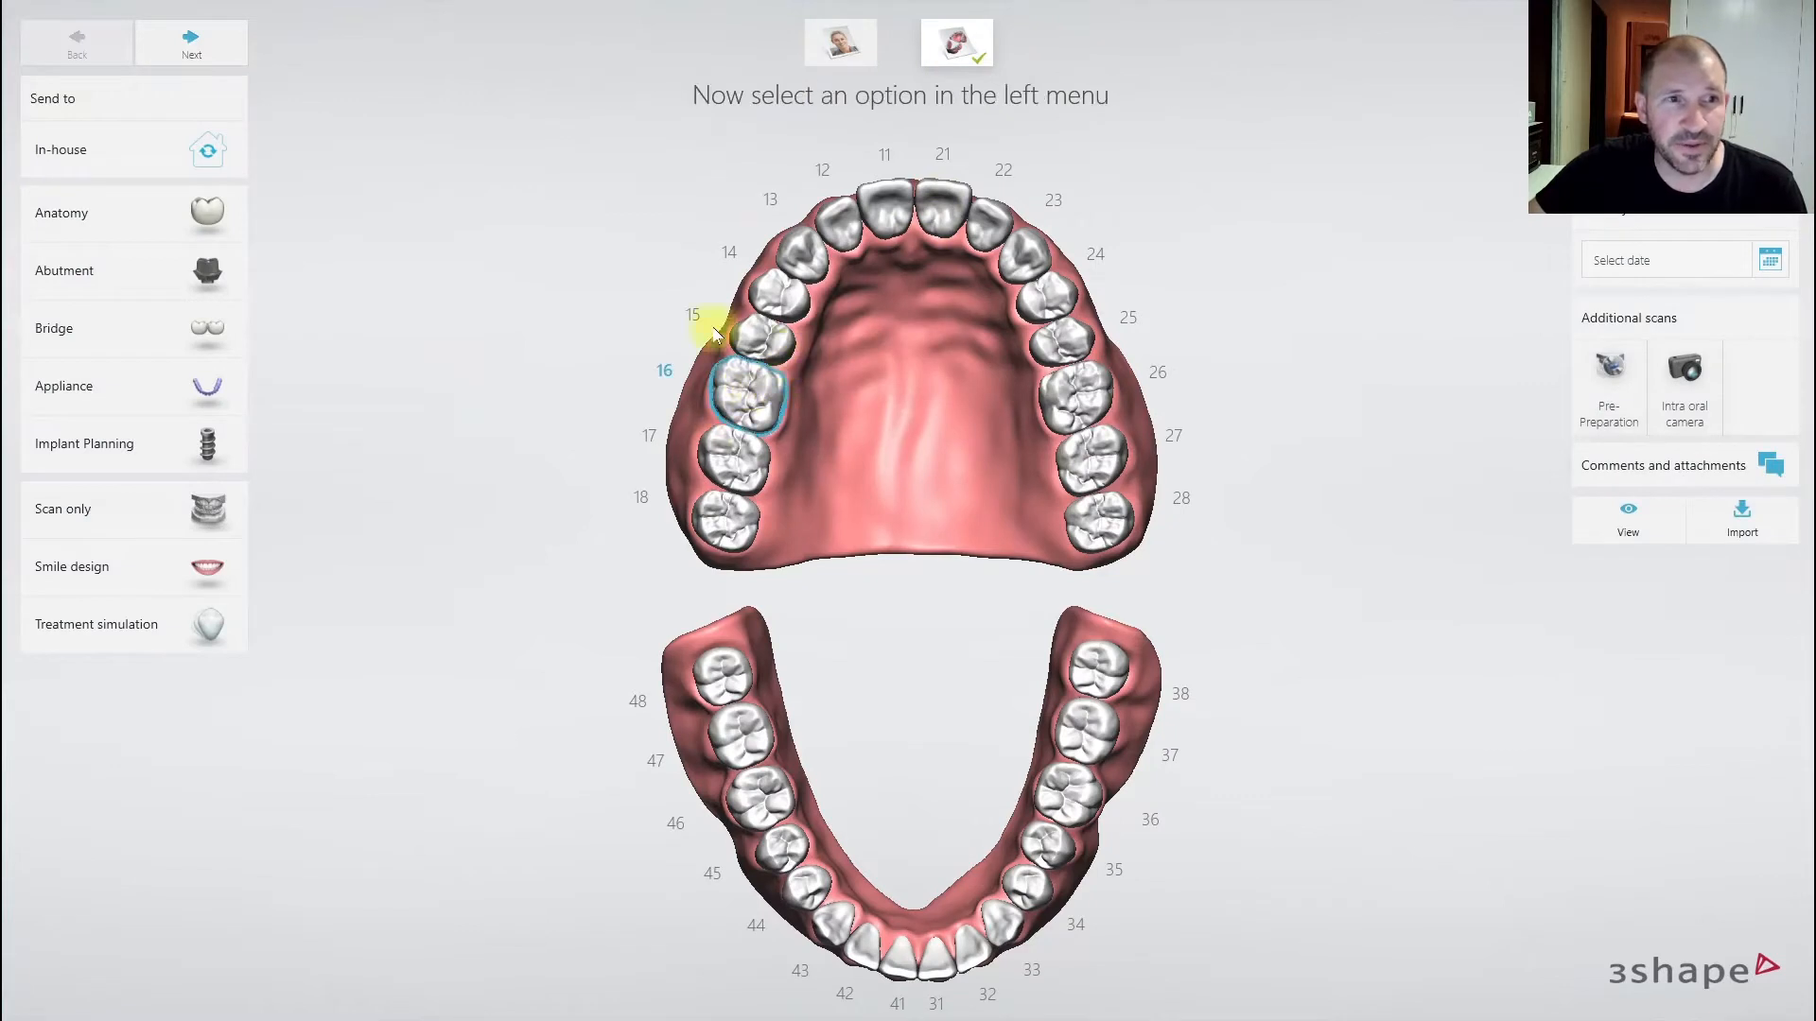
left_click(172, 392)
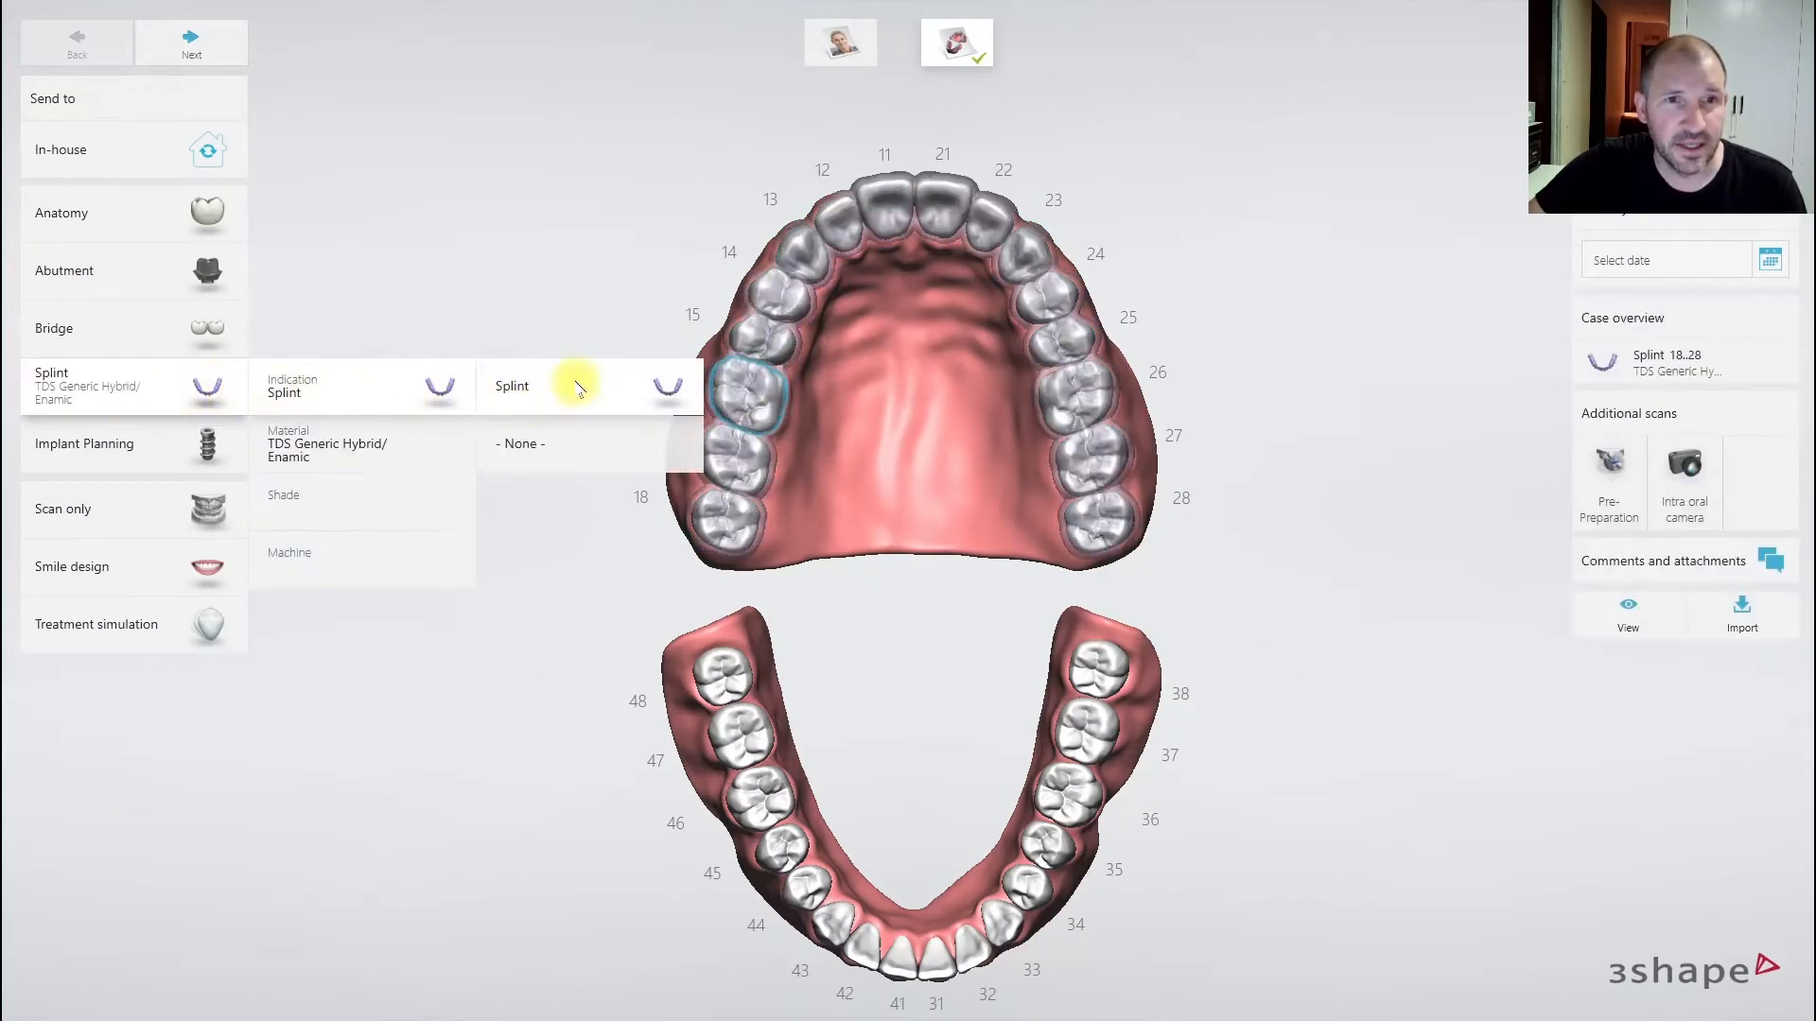
- Set the splint material to TDS Generic PMMA
left_click(531, 386)
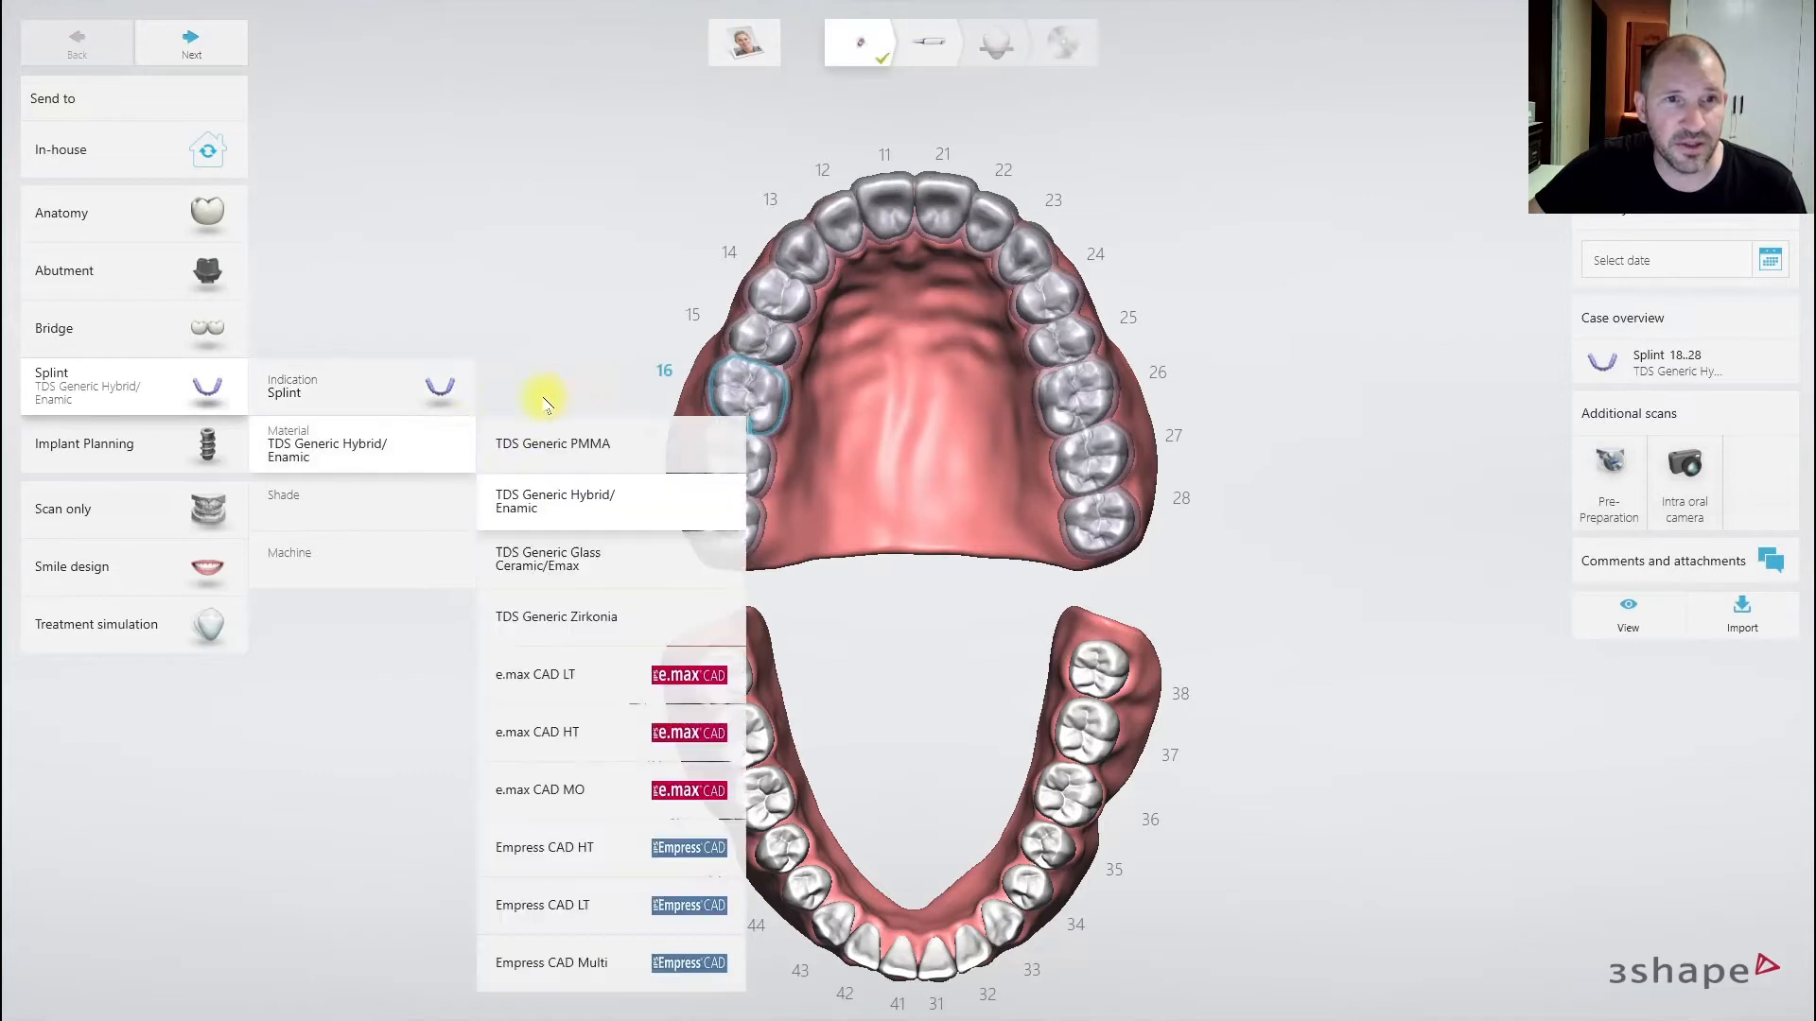
scroll(602, 605, "down", 3)
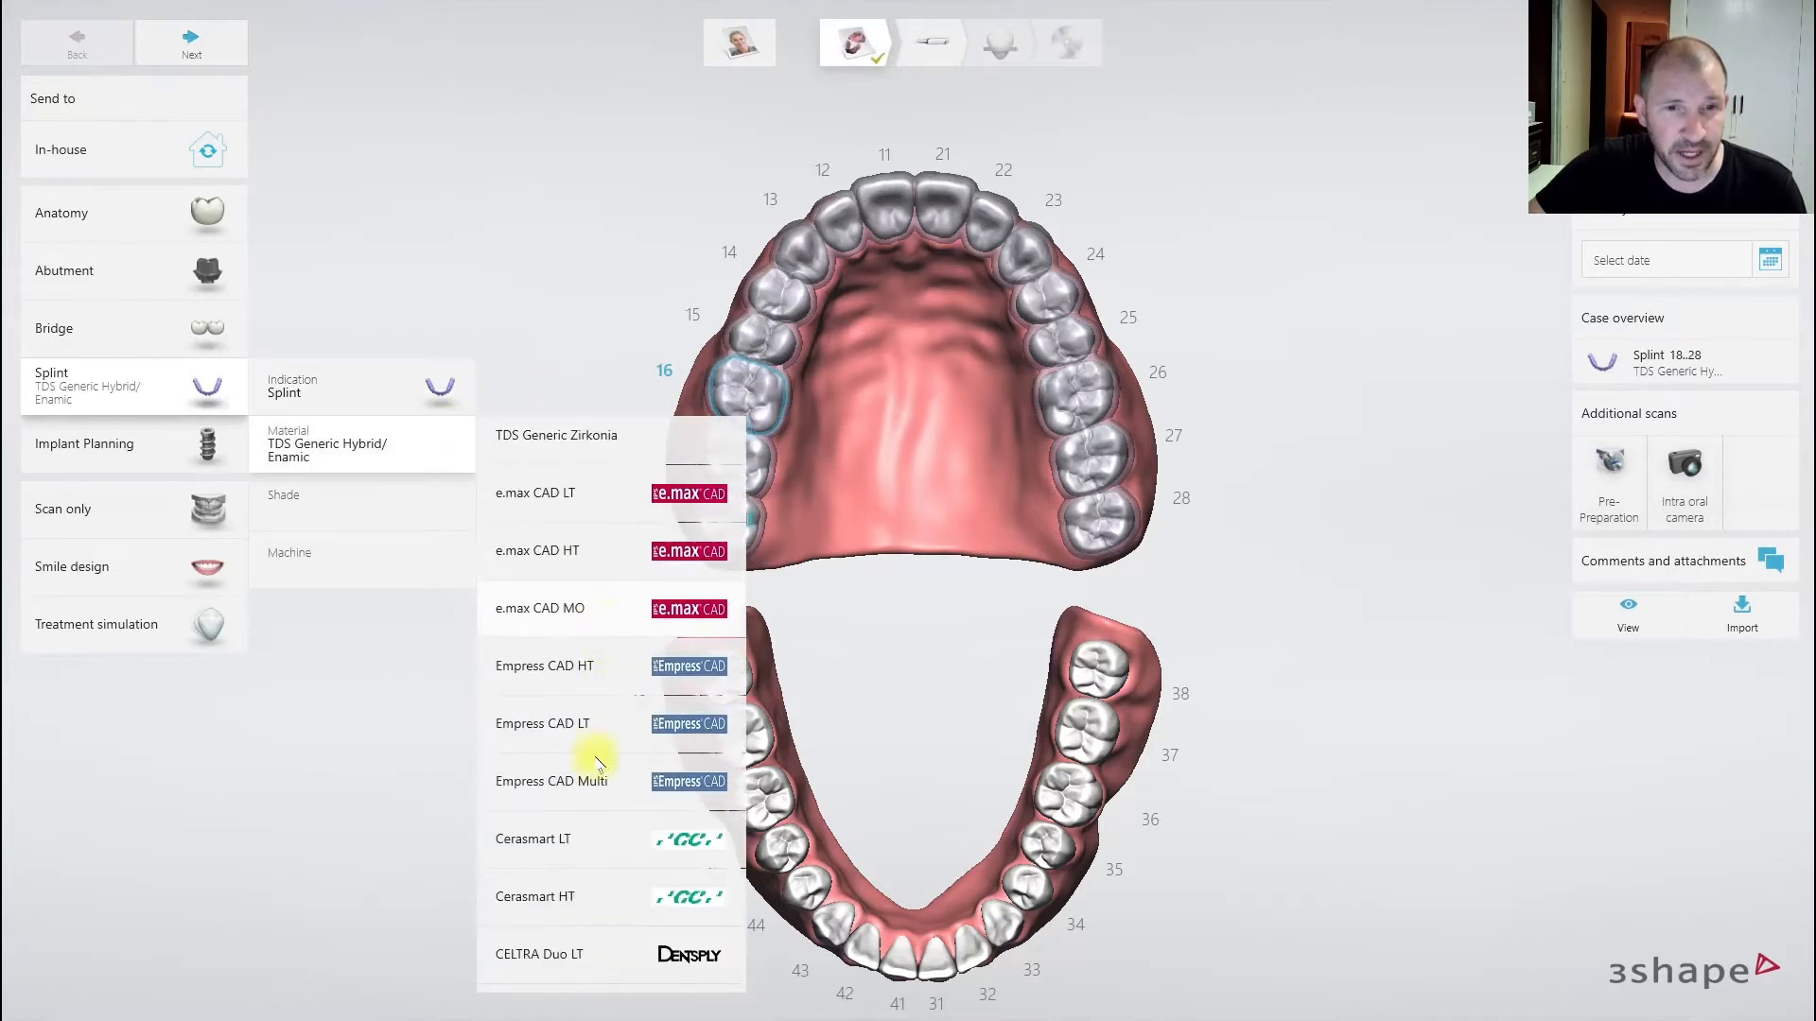
scroll(588, 697, "up", 3)
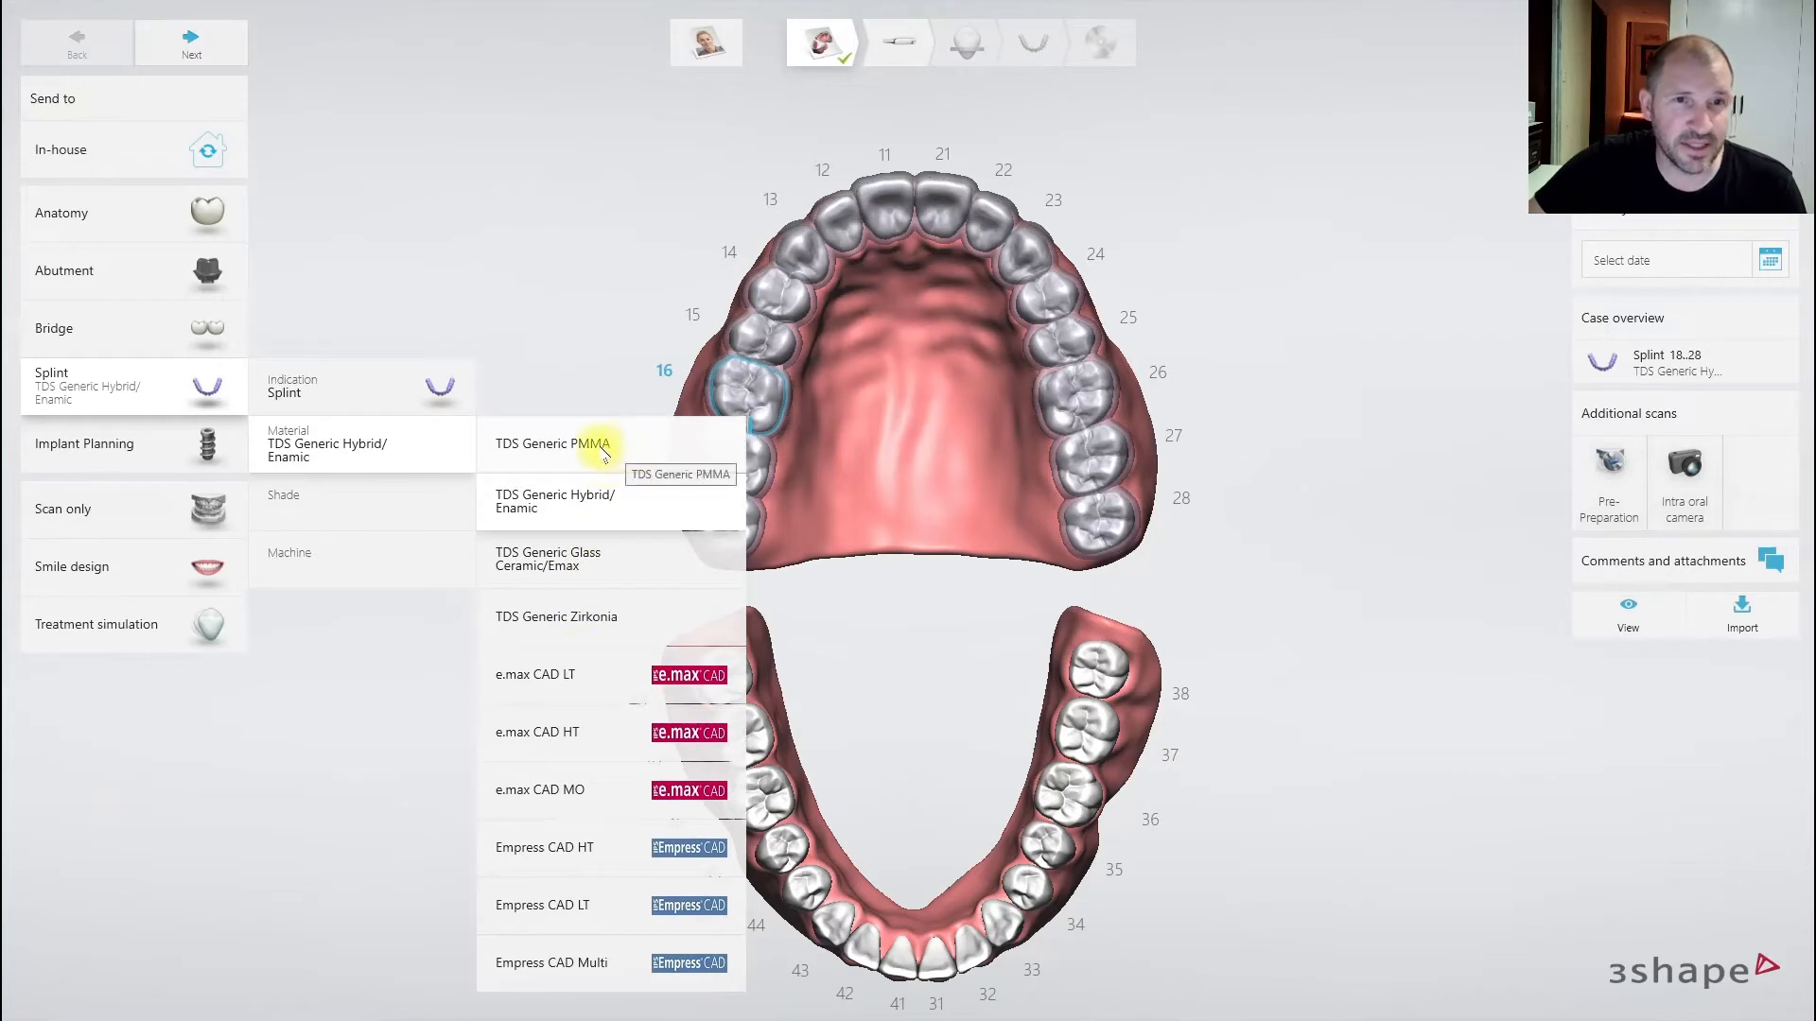
scroll(604, 452, "down", 12)
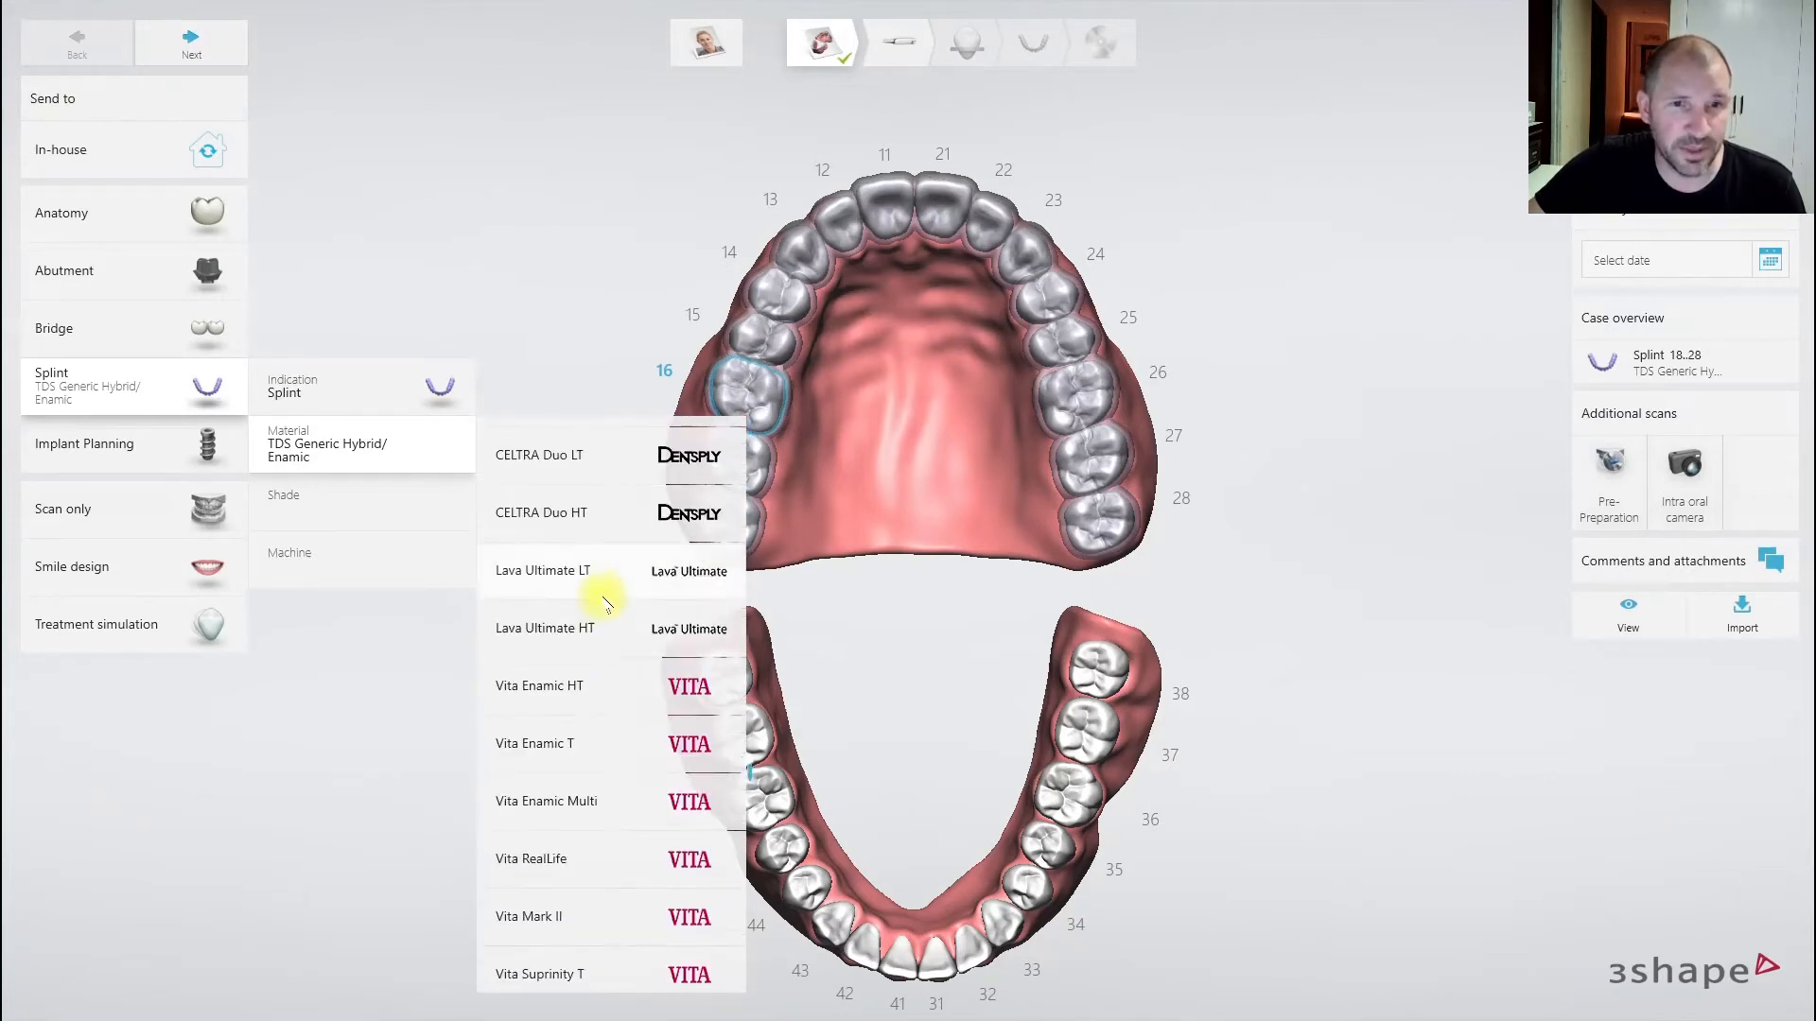
scroll(609, 699, "down", 7)
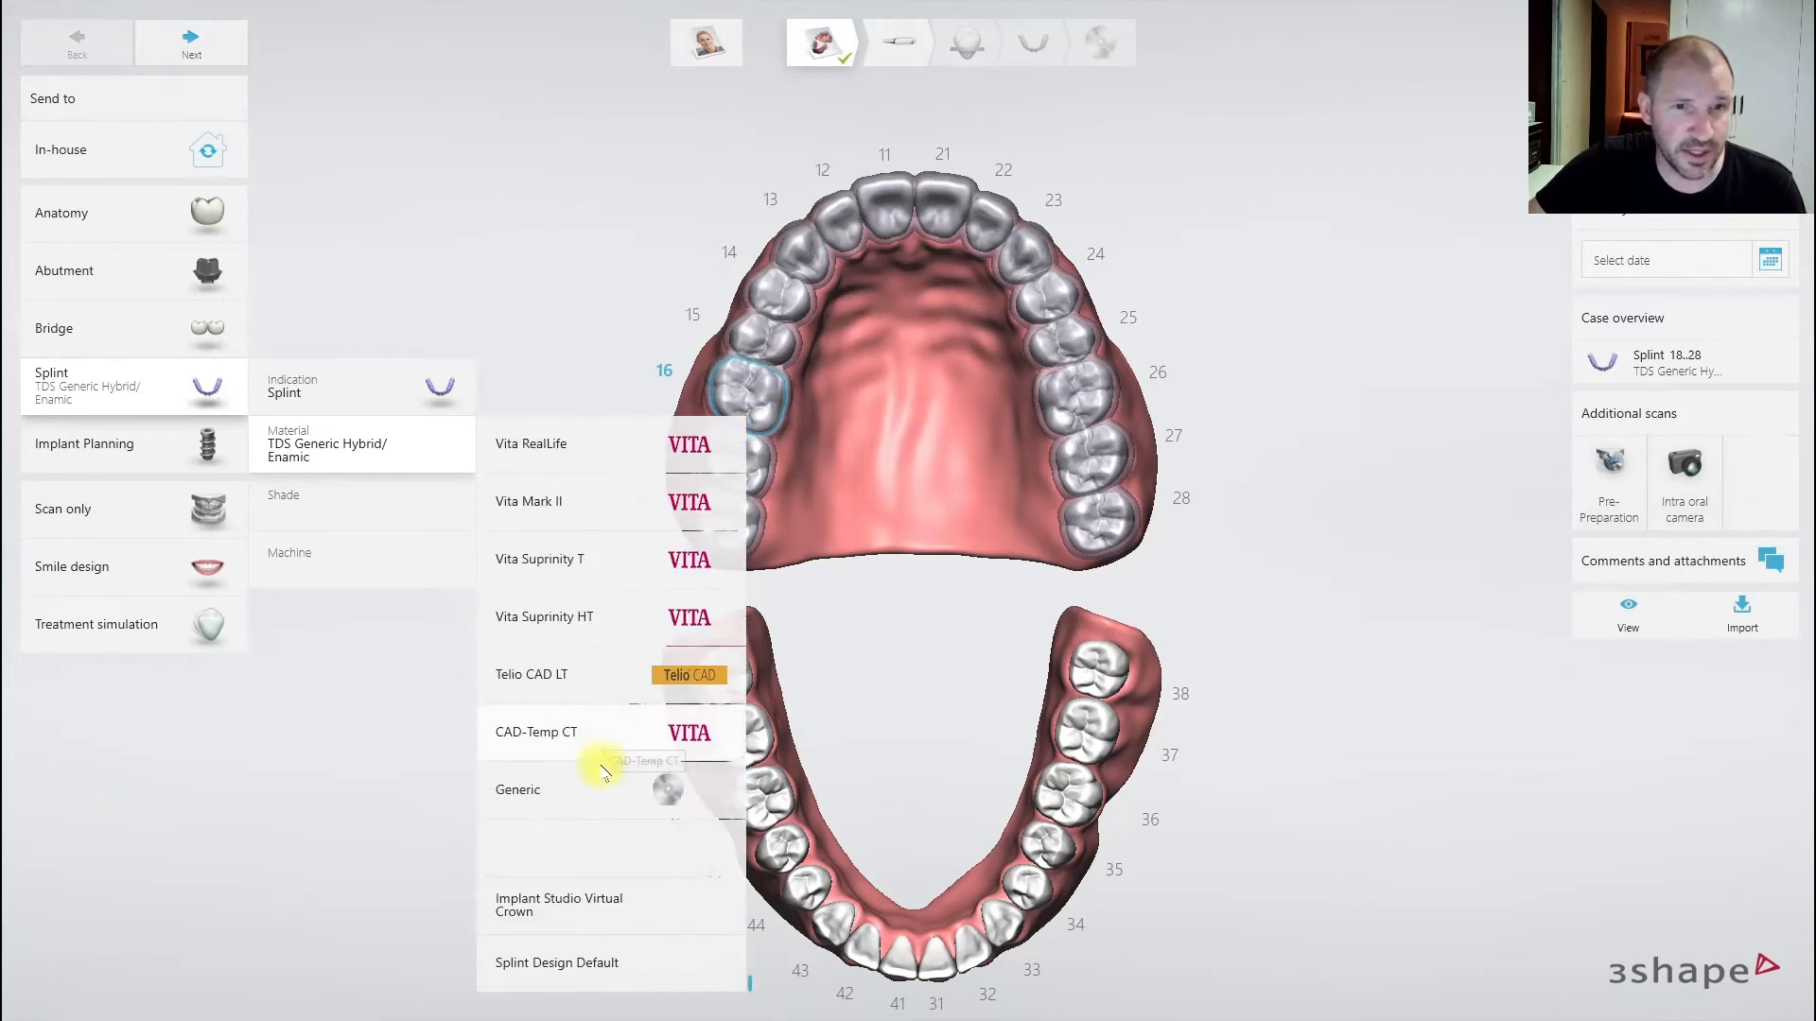
scroll(586, 741, "up", 1)
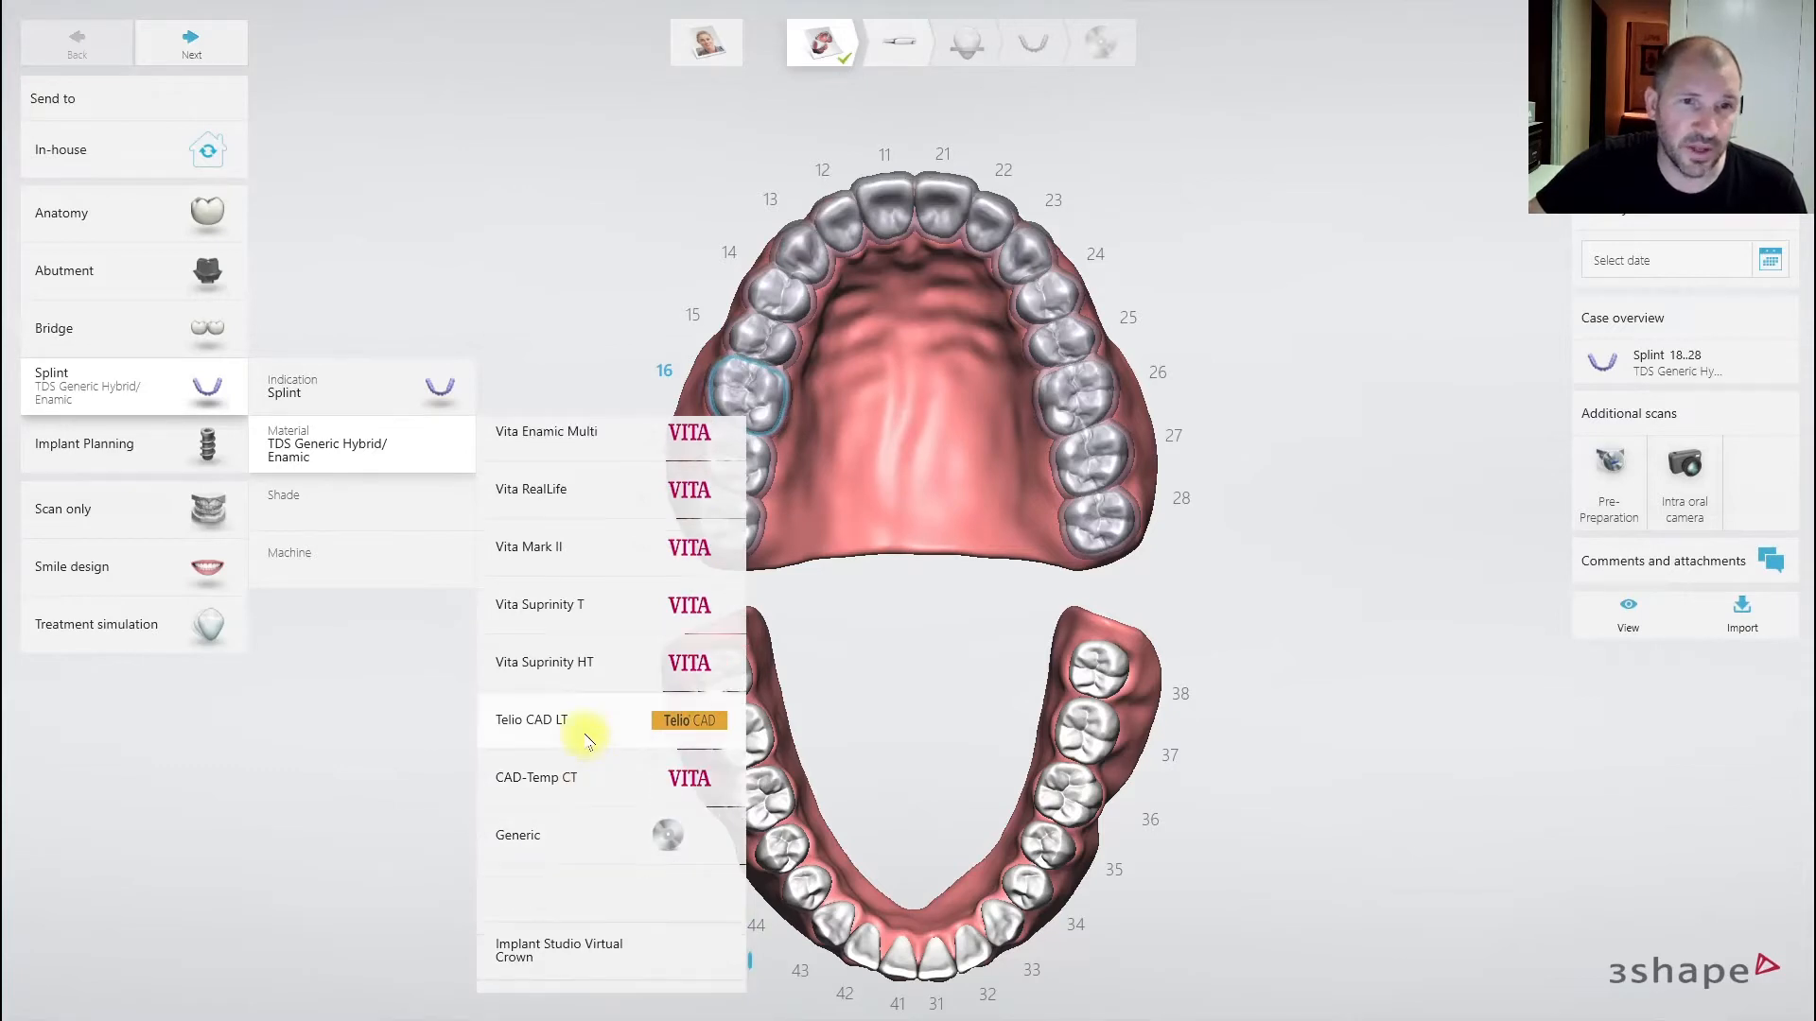
scroll(587, 738, "up", 18)
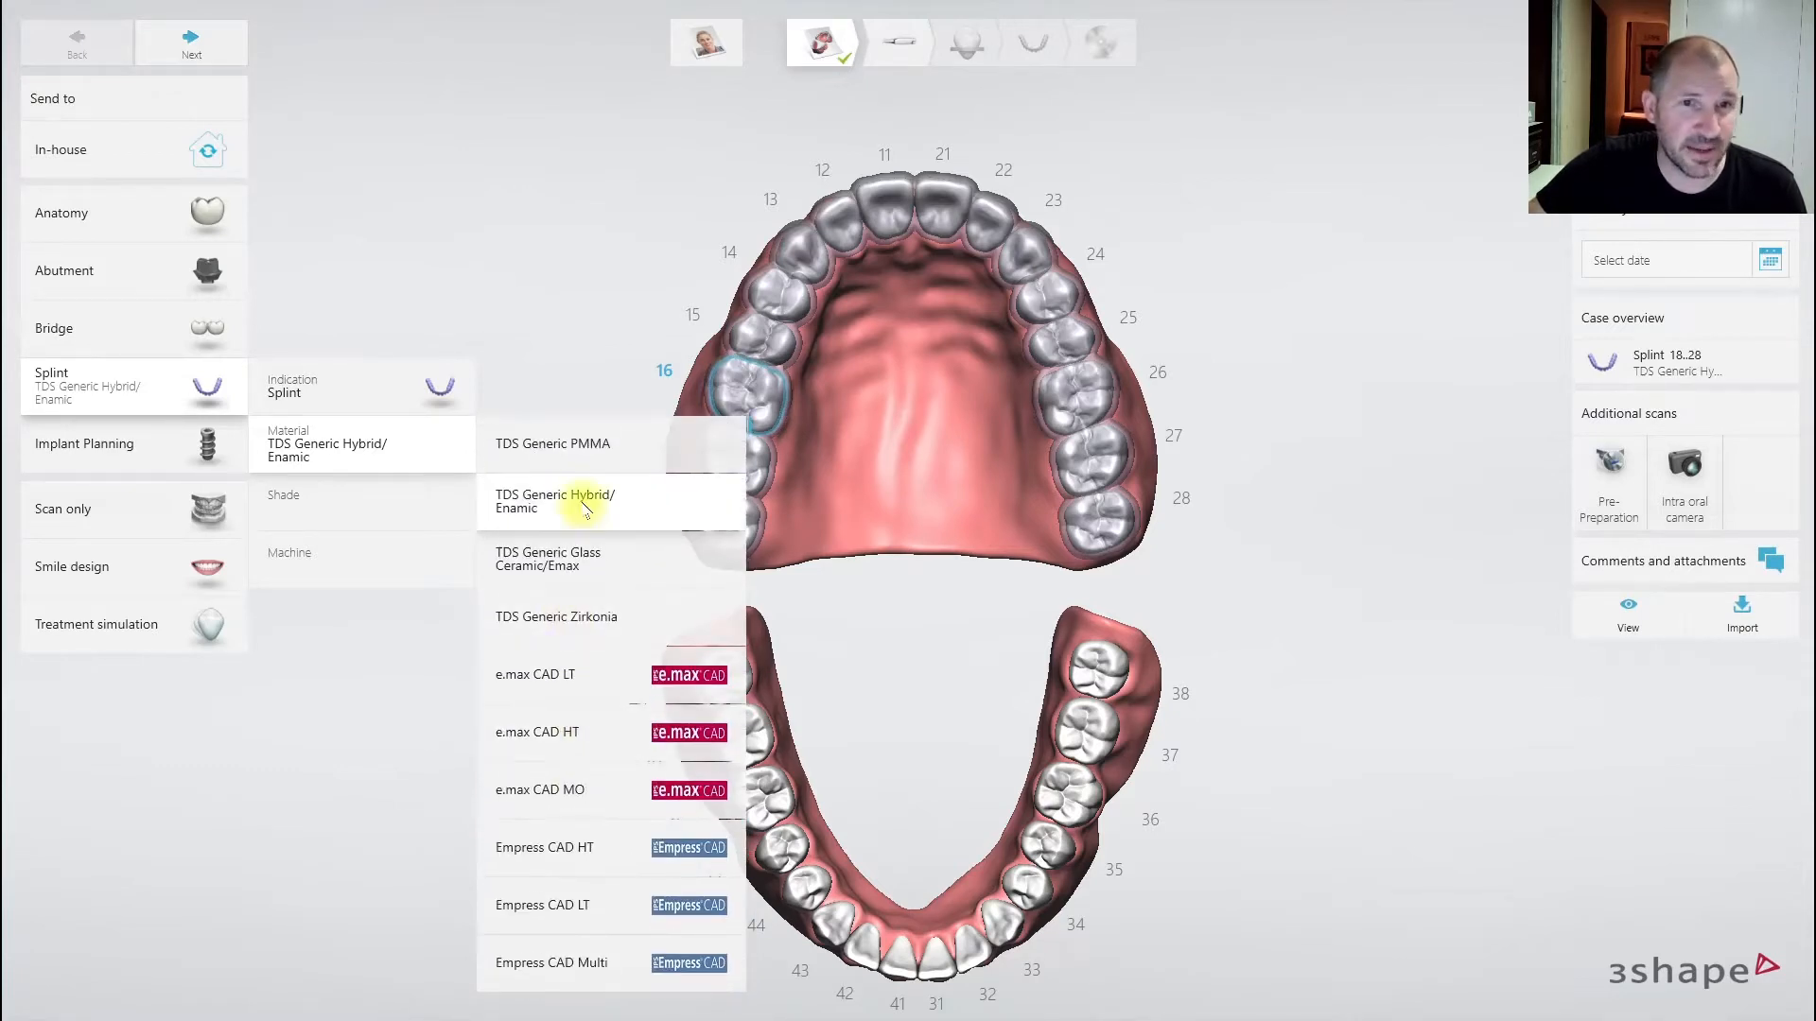
left_click(610, 446)
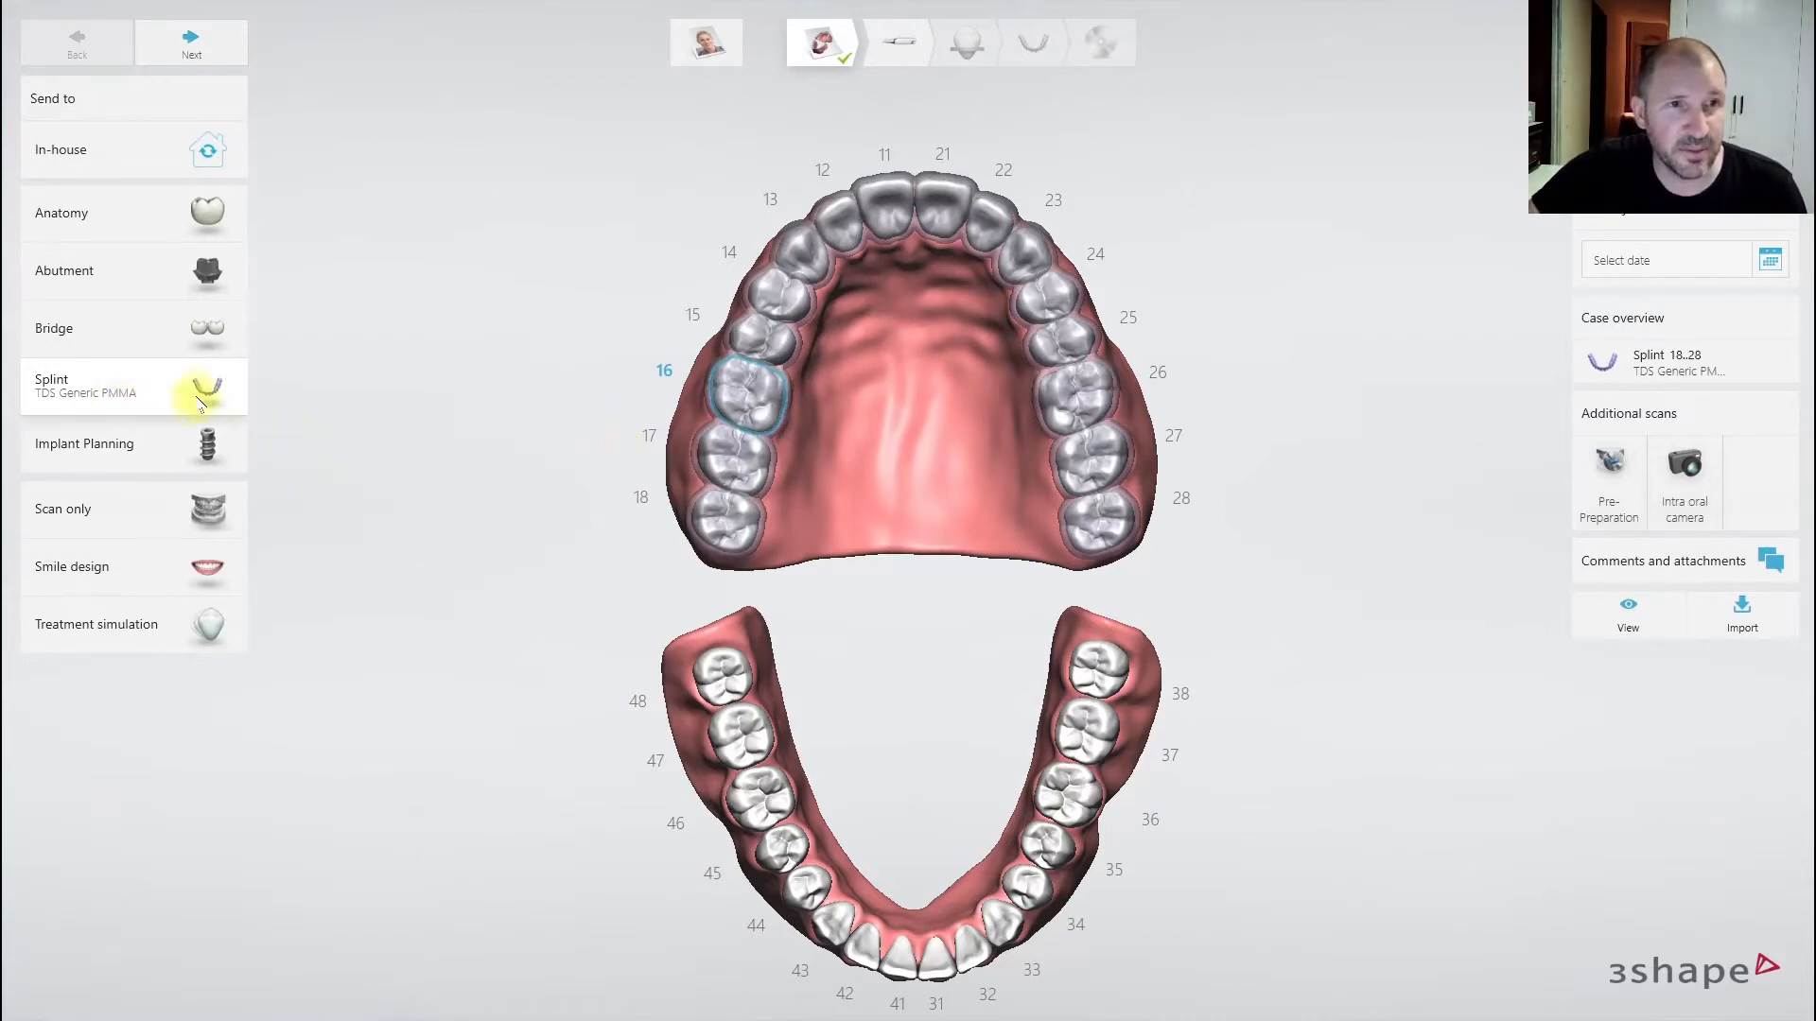
- On the Scan page, brush-trim loose gum tissue from both ends and side edges of the lower arch
left_click(898, 49)
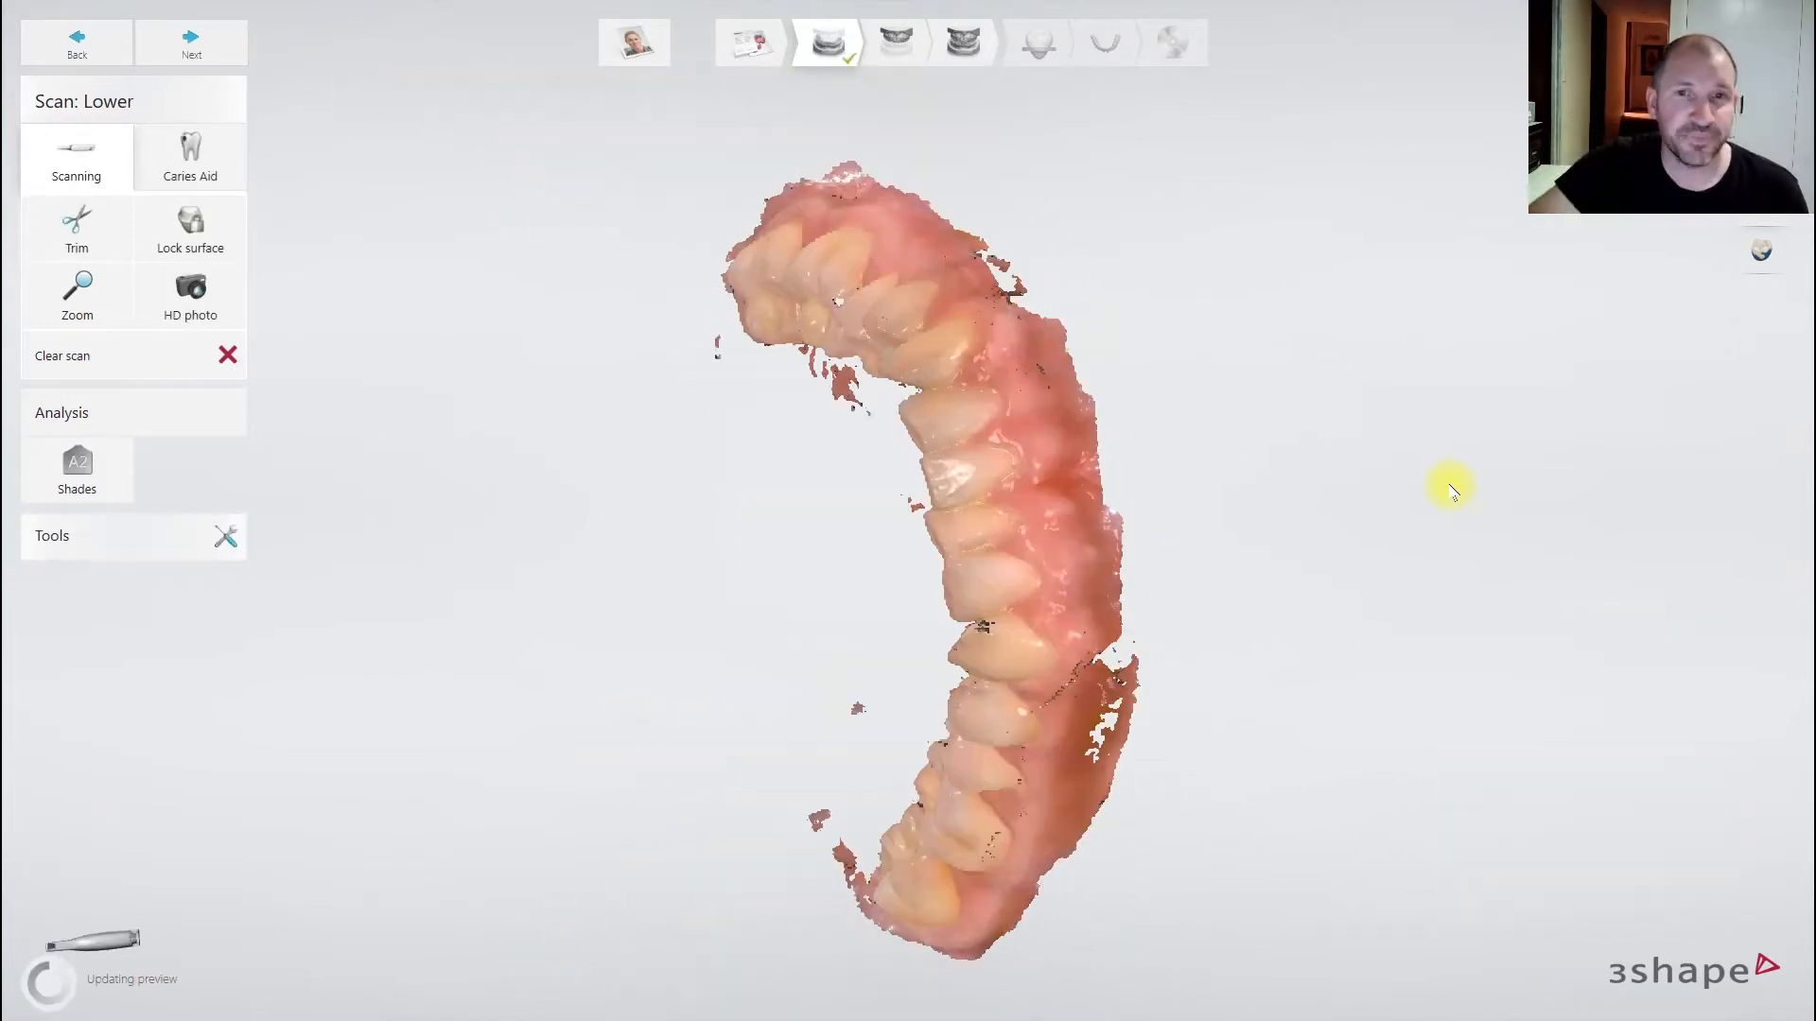
right_click_drag(842, 386, 626, 515)
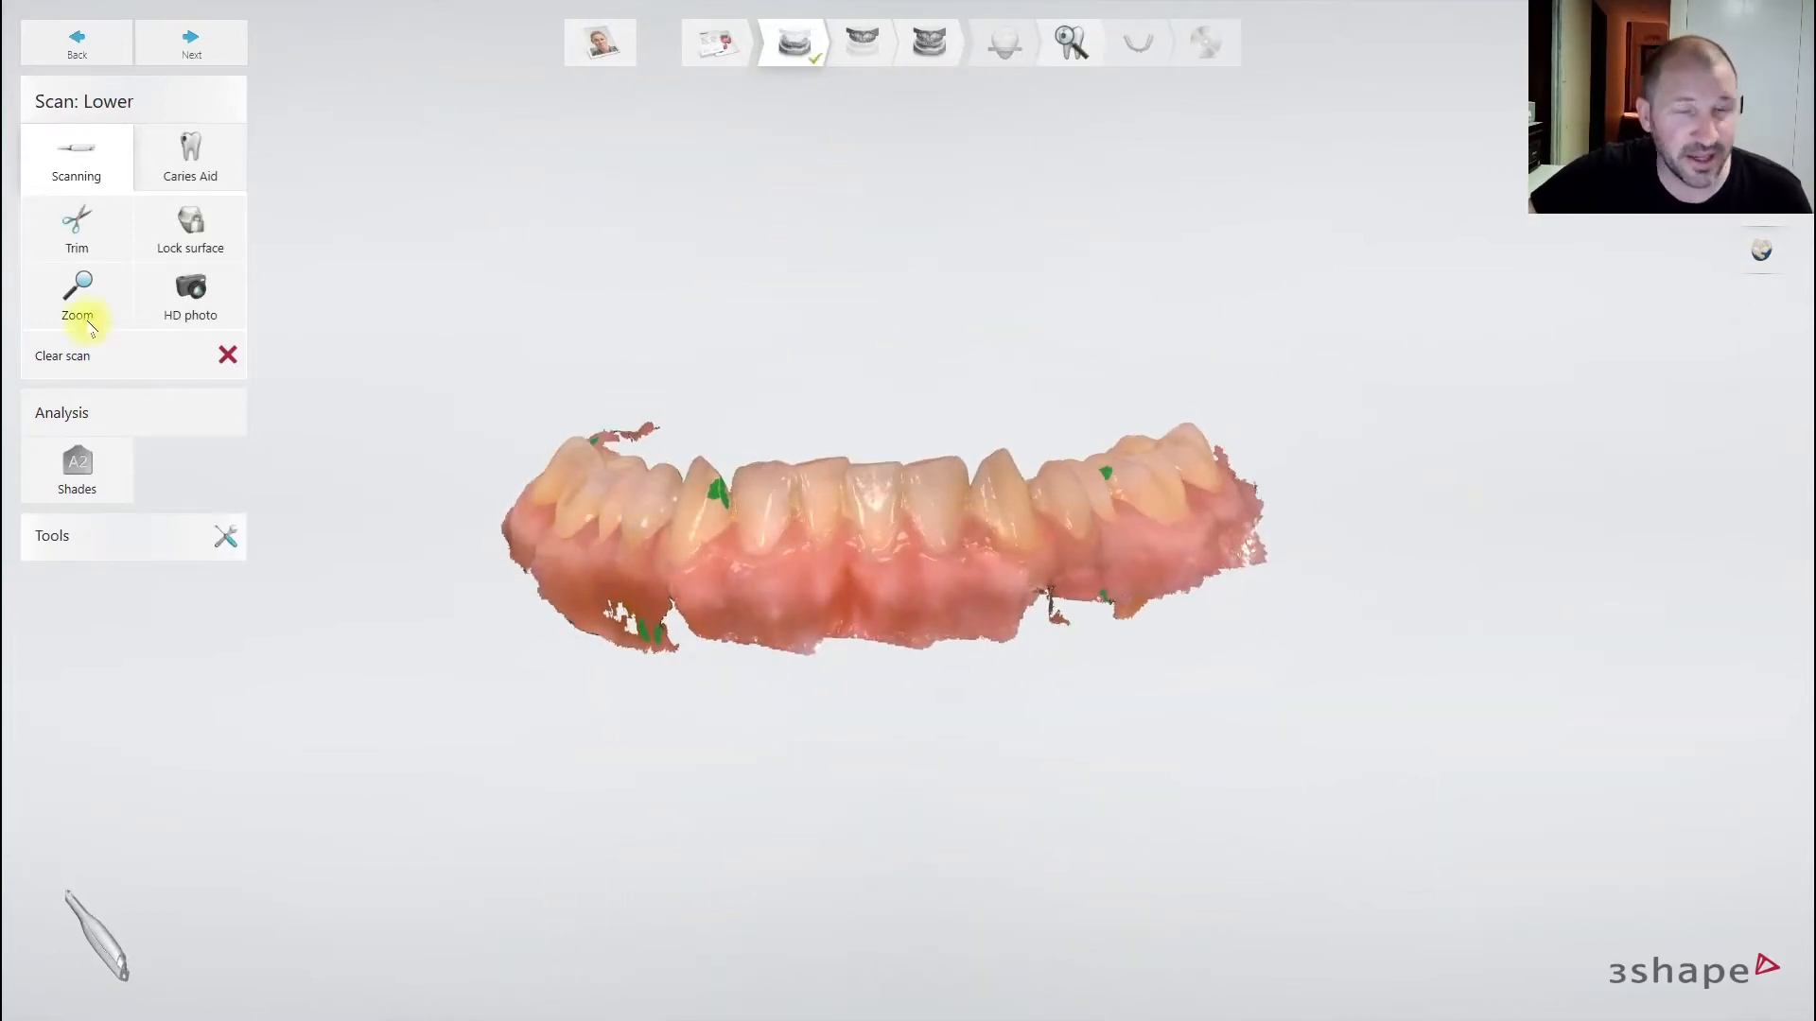
left_click(79, 234)
right_click_drag(821, 558, 831, 871)
left_click_drag(649, 254, 689, 284)
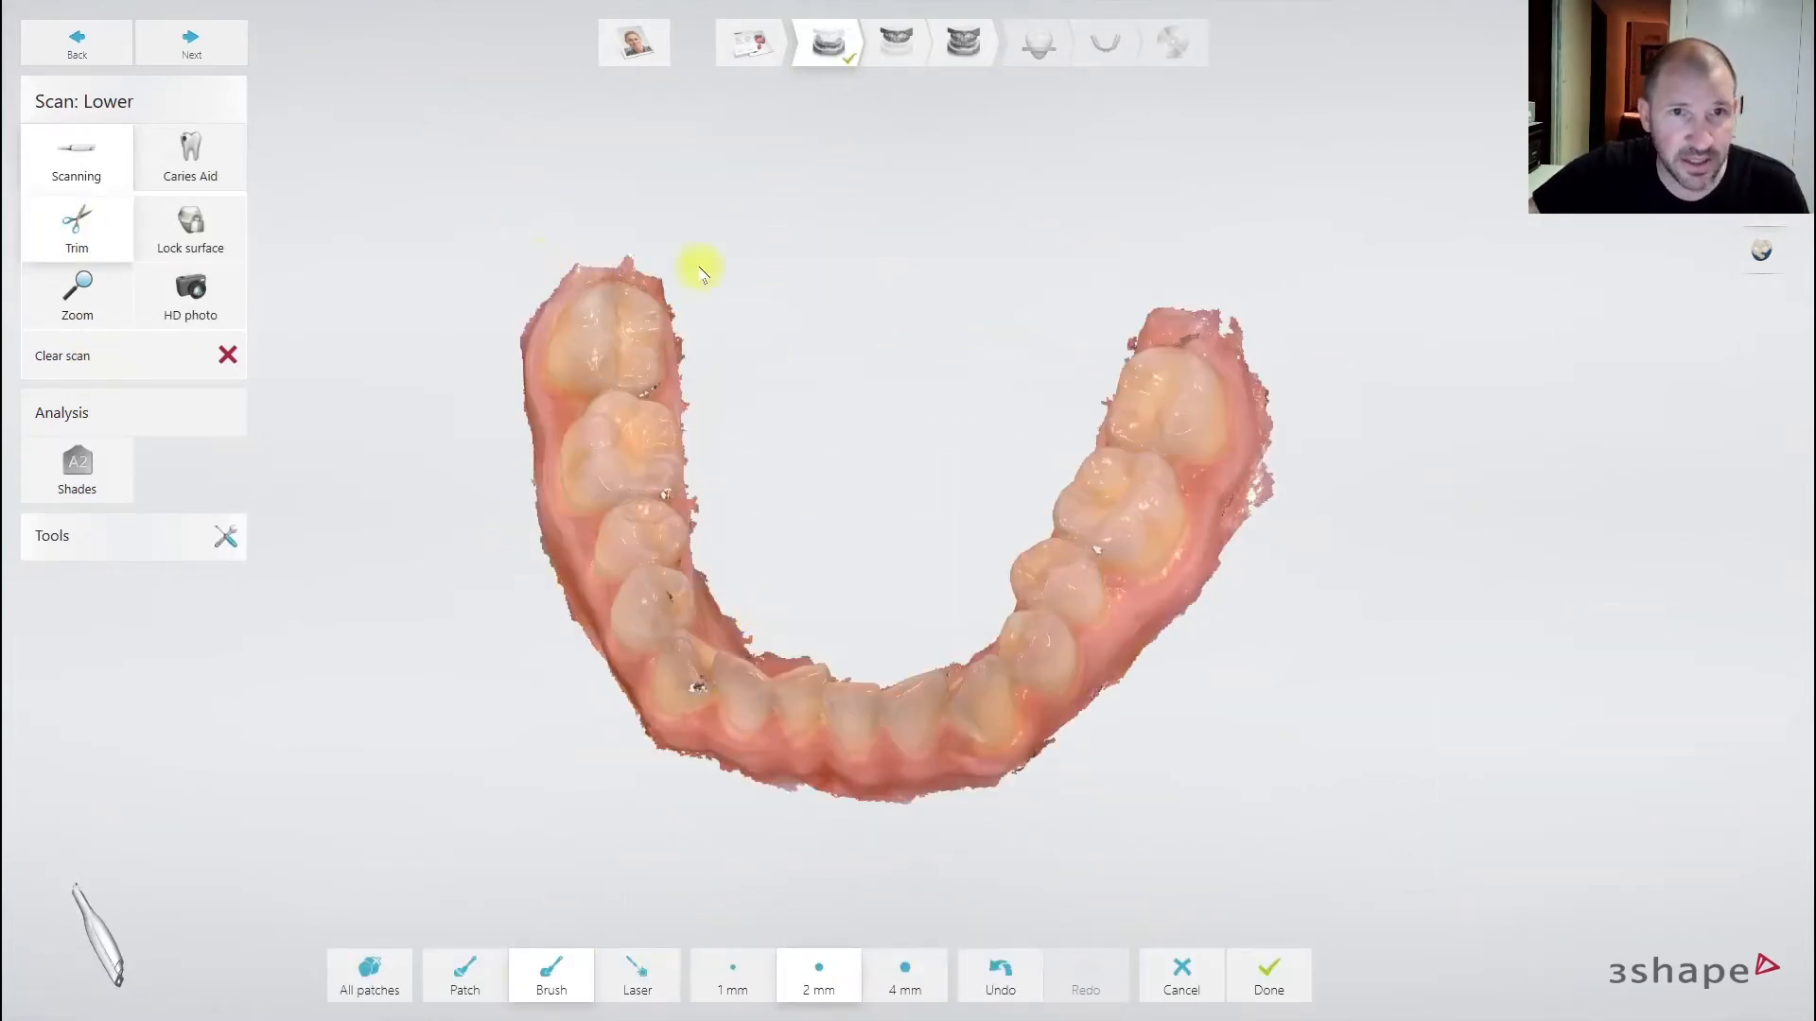
left_click_drag(1102, 323, 1215, 319)
mouse_move(1265, 416)
left_mouse_down()
mouse_move(1270, 450)
mouse_move(1209, 588)
left_mouse_up()
right_click_drag(856, 662, 832, 501)
left_click_drag(510, 405, 738, 716)
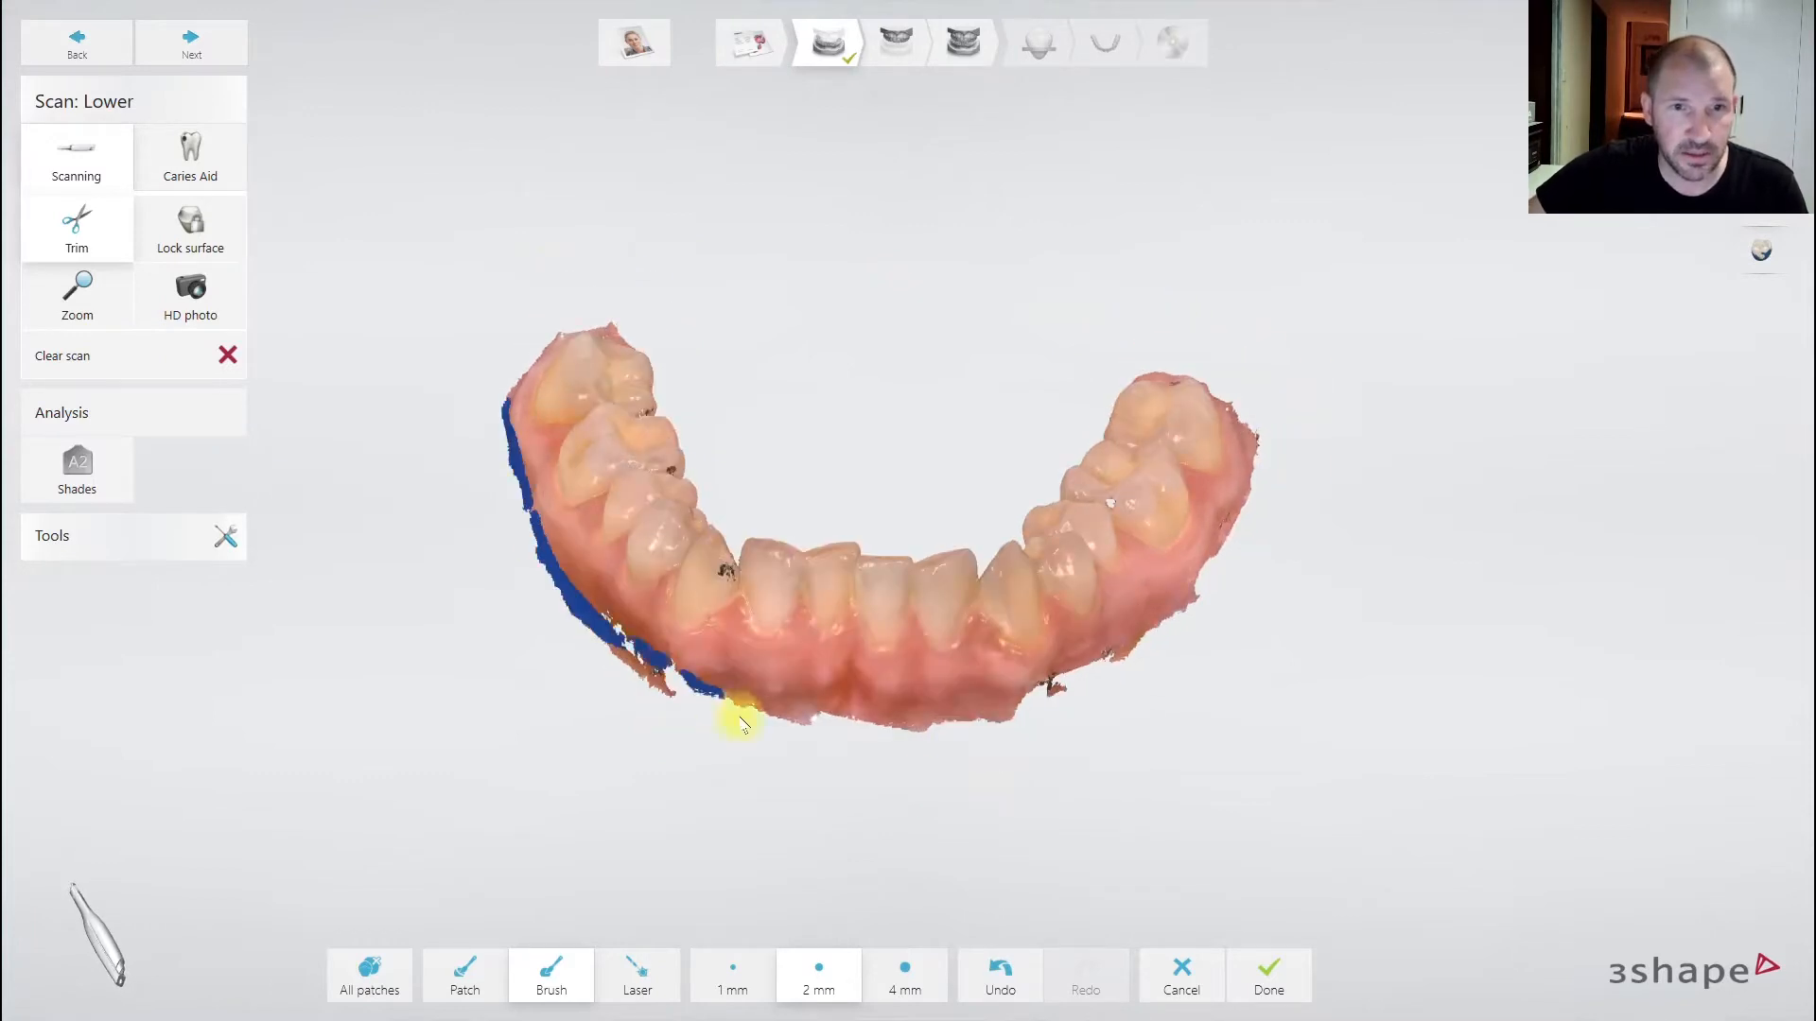
left_click(388, 957)
scroll(924, 700, "down", 2)
right_click_drag(924, 701, 923, 880)
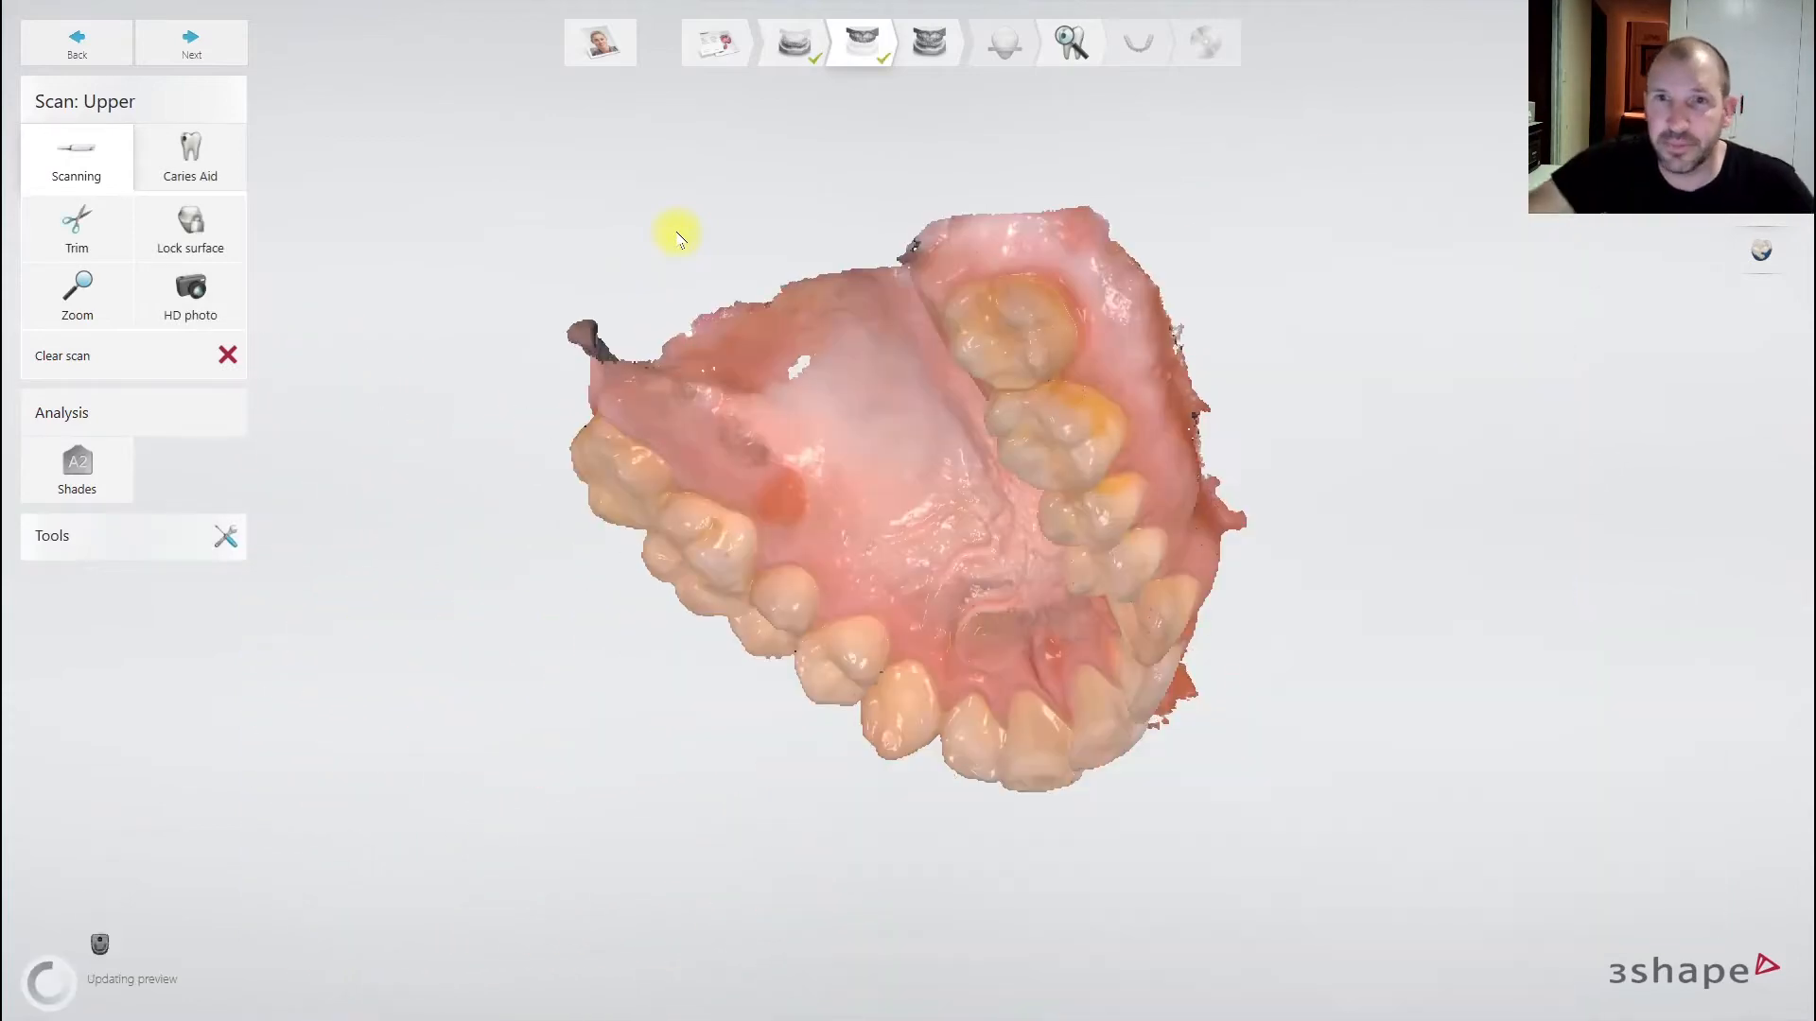
- Rotate the upper arch scan to inspect the palate, both sides and front teeth
right_click_drag(1129, 525, 939, 279)
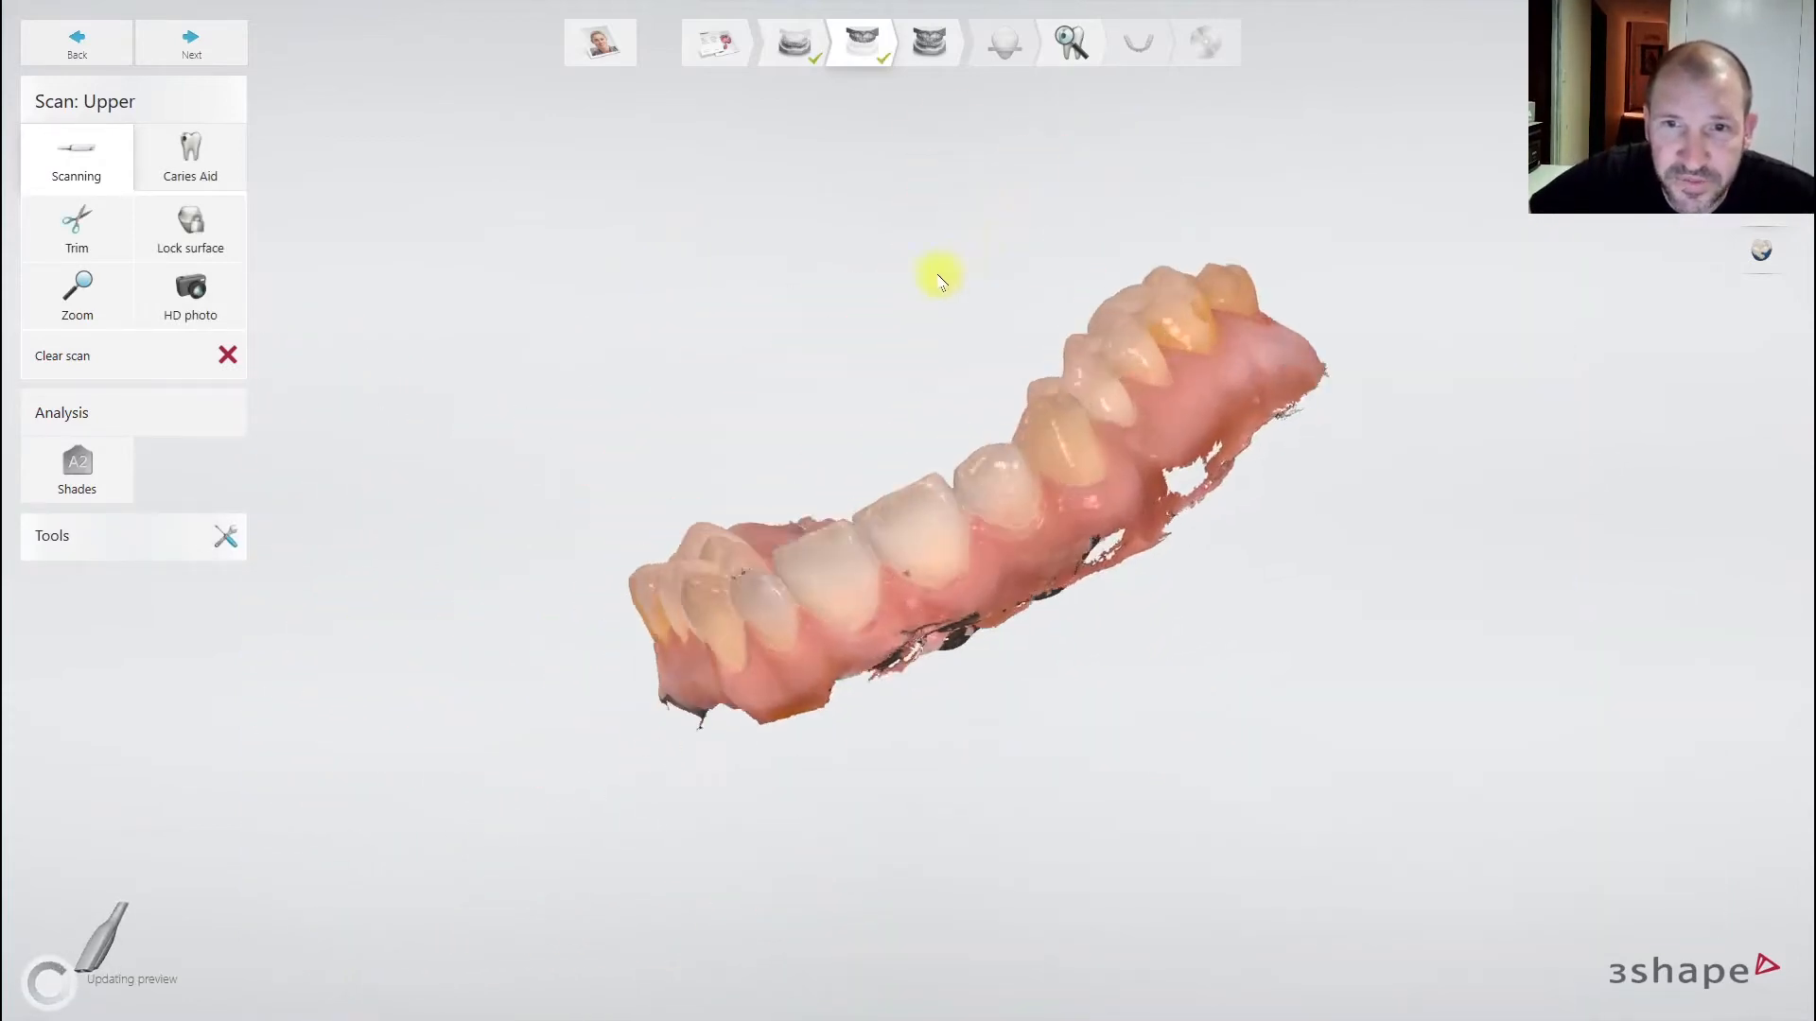
right_click_drag(914, 385, 885, 568)
right_click_drag(1045, 602, 839, 648)
scroll(839, 681, "up", 3)
scroll(845, 712, "down", 2)
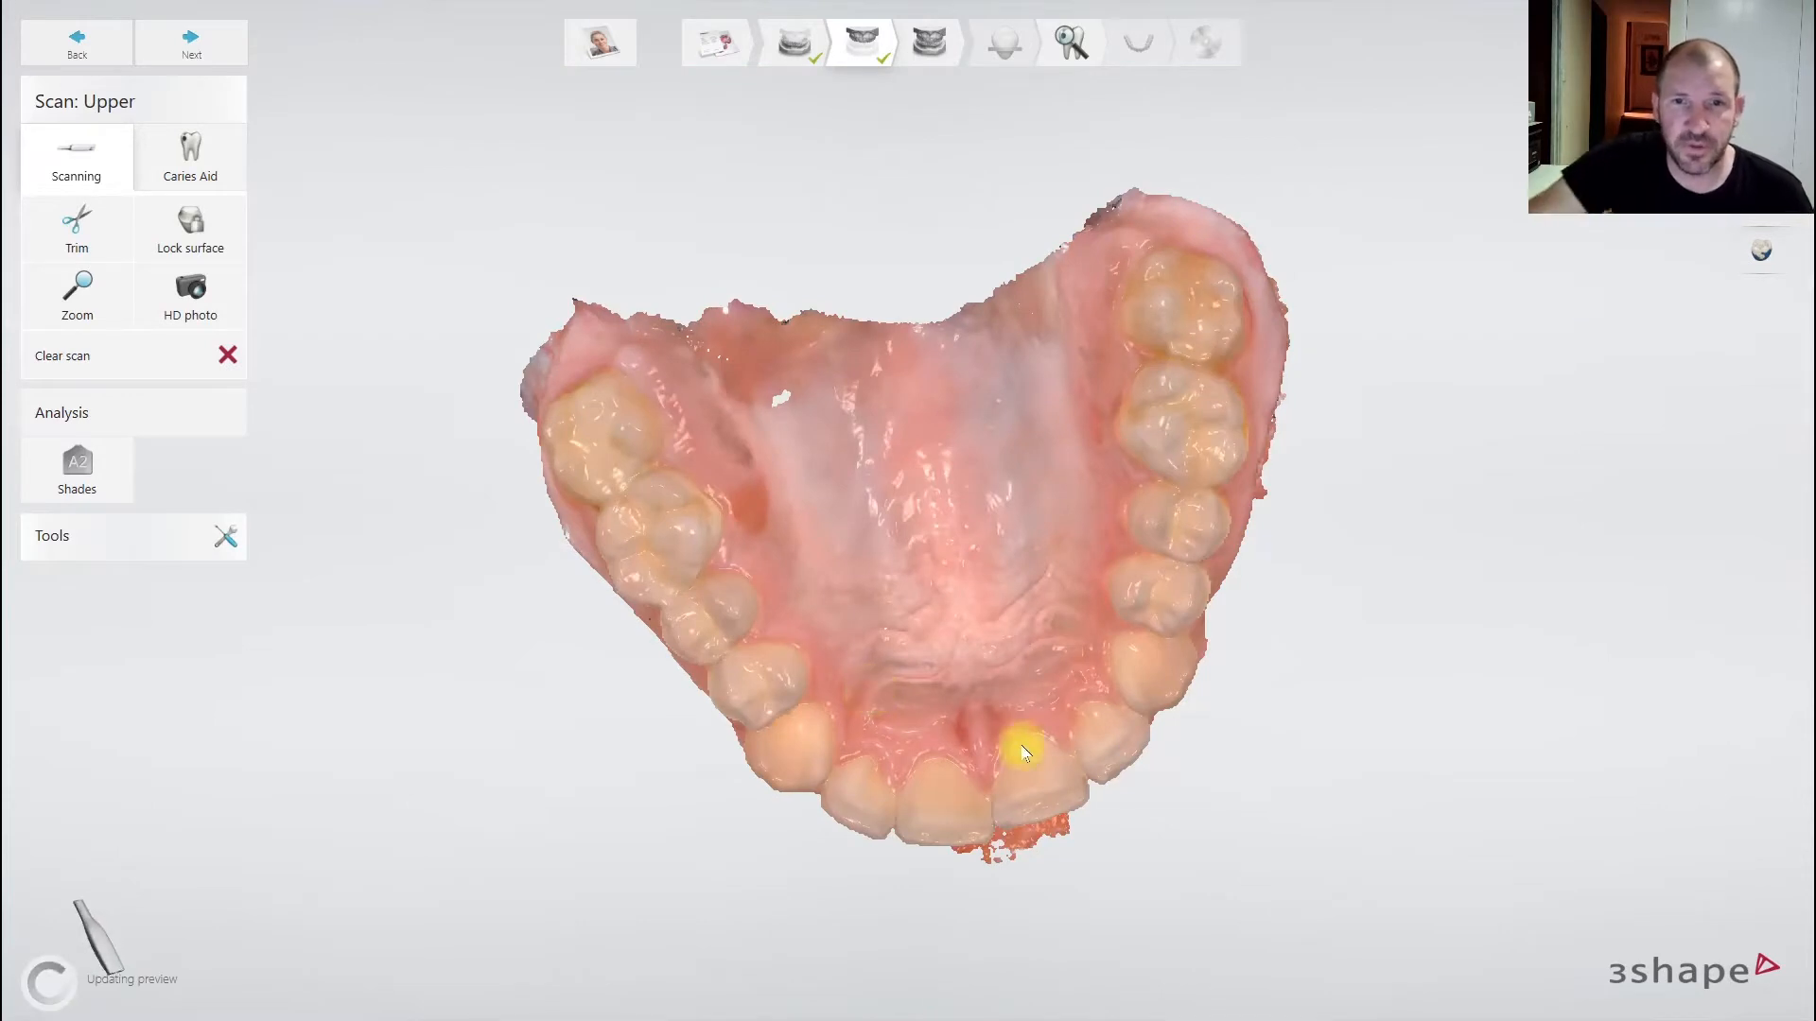
left_click_drag(989, 656, 973, 507)
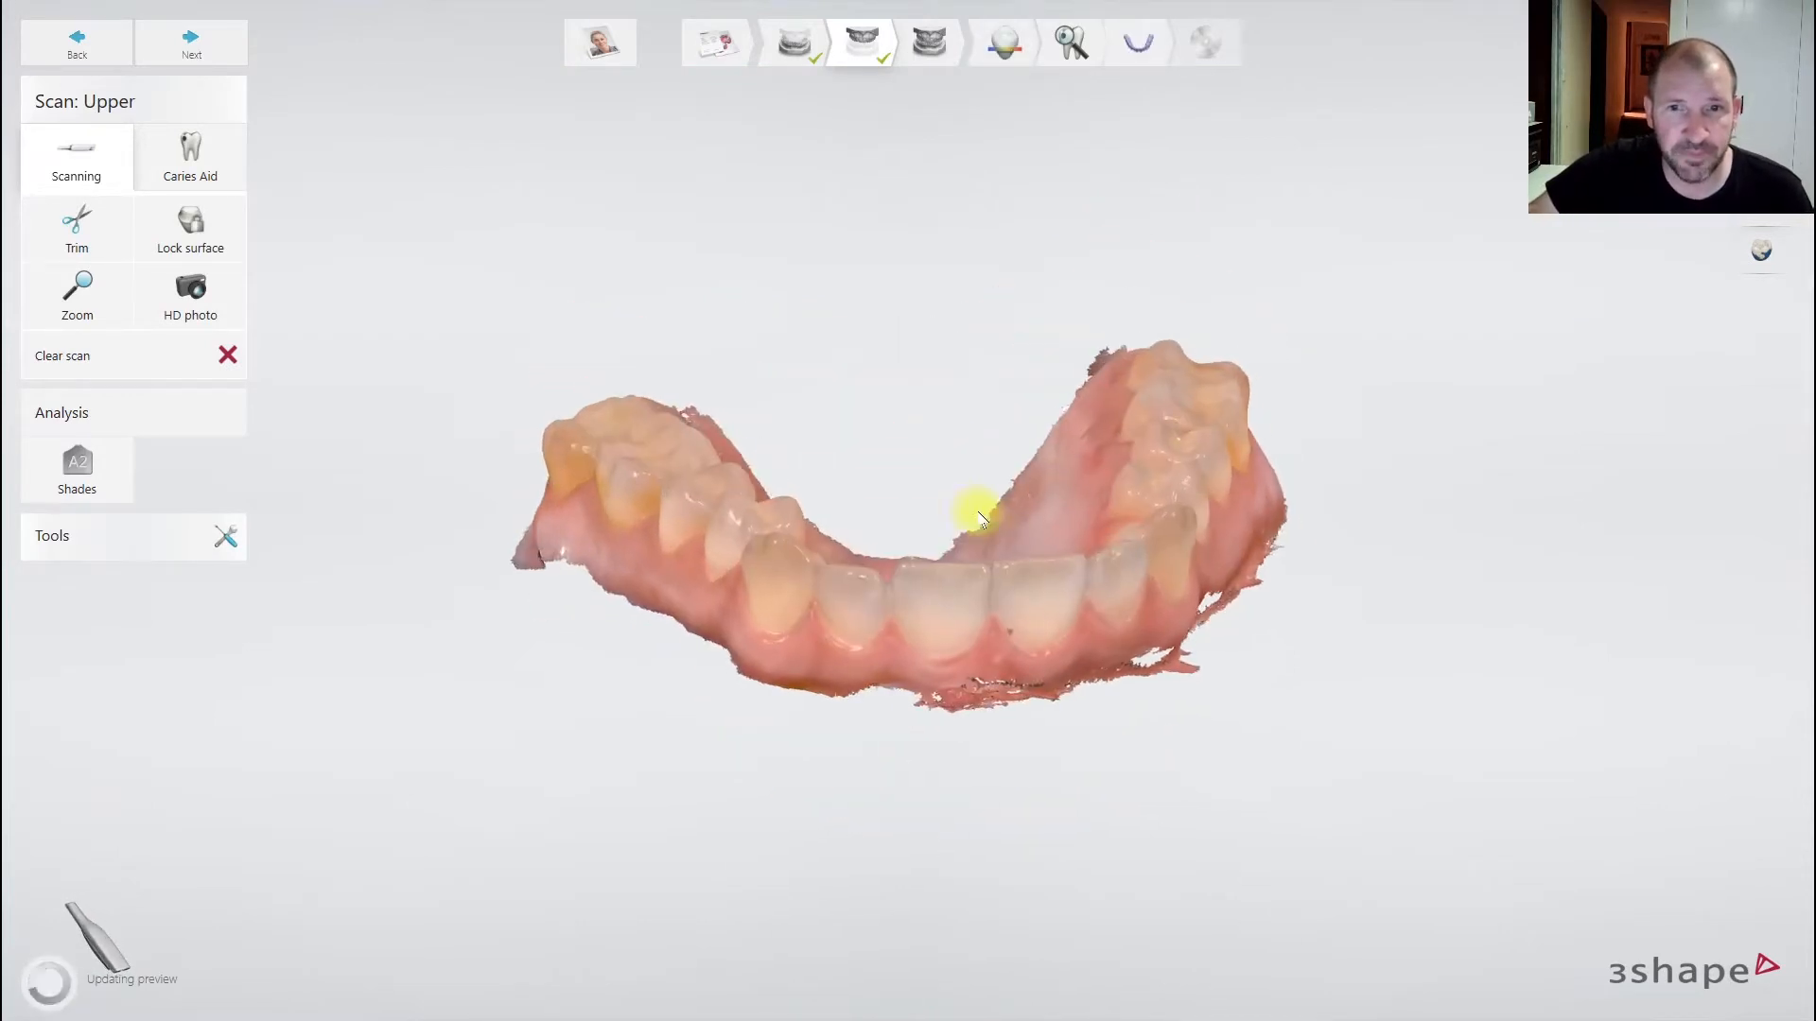
- Brush-trim loose scraps along the lower and lower-right gum edges of the upper arch
left_click(76, 221)
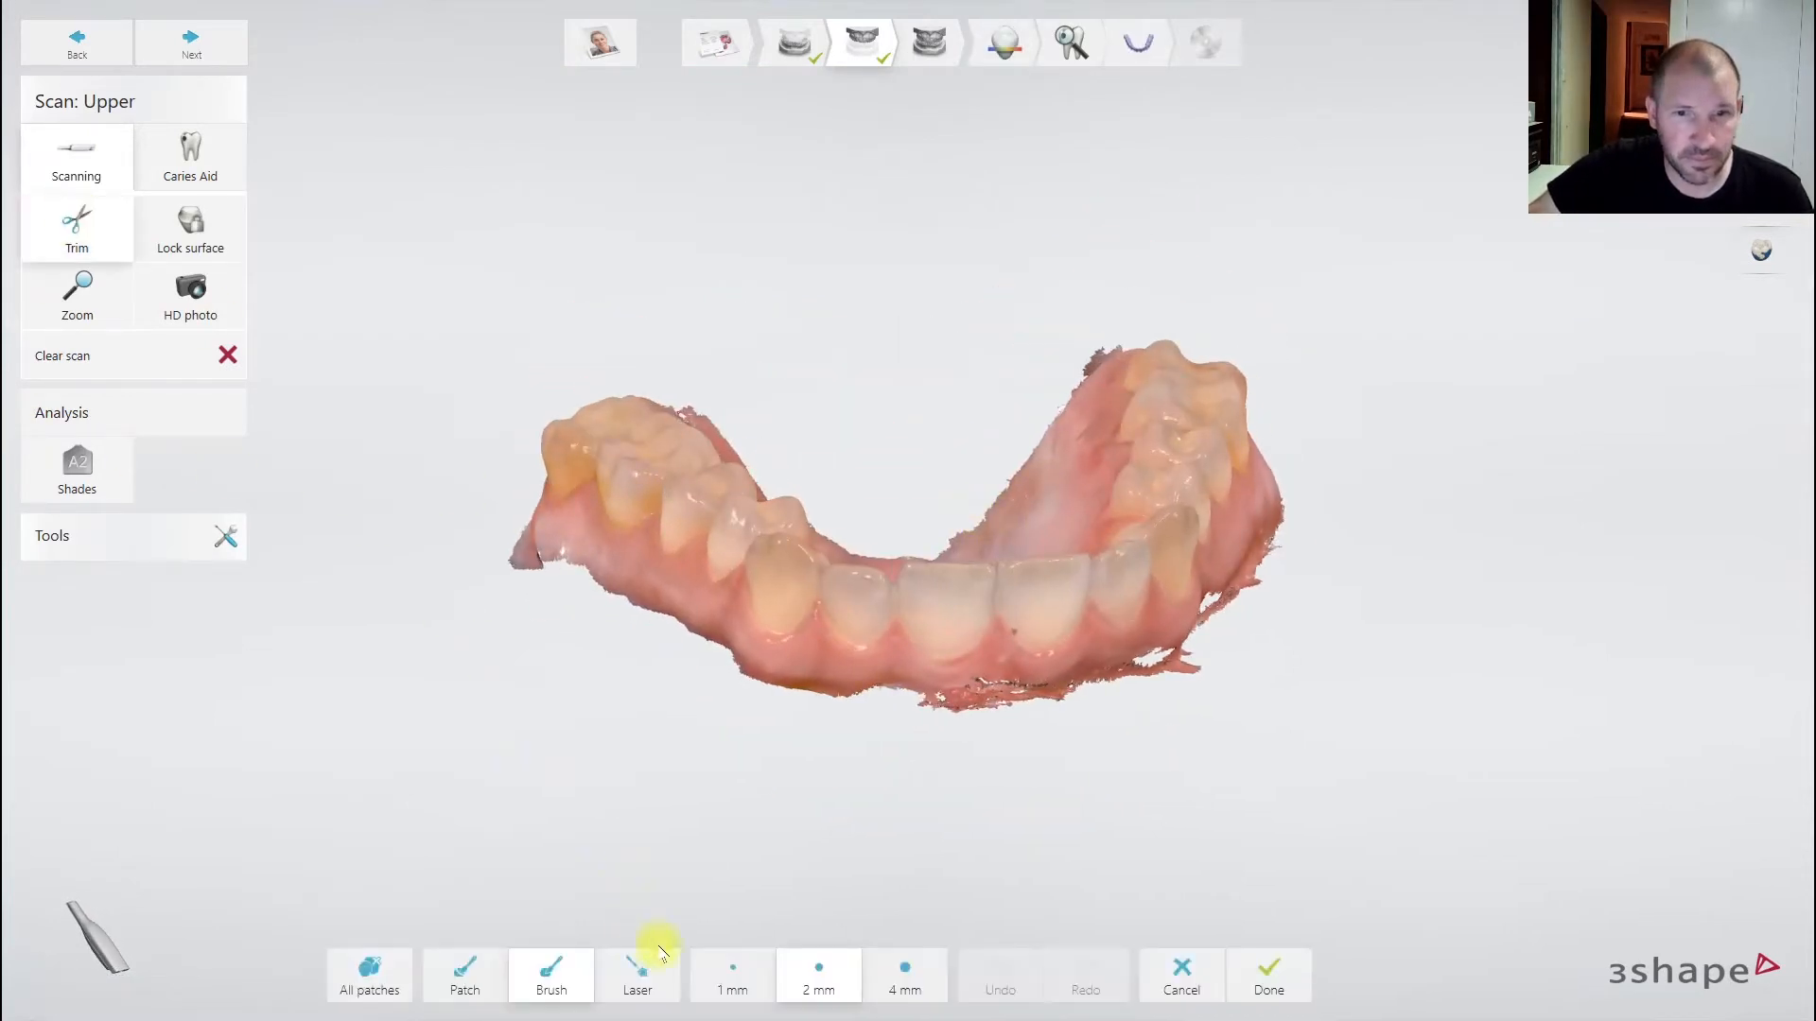
right_click_drag(1199, 721, 1159, 705)
mouse_move(1192, 662)
left_mouse_down()
mouse_move(880, 696)
mouse_move(1068, 685)
mouse_move(1181, 635)
left_mouse_up()
right_click_drag(1225, 631, 1170, 649)
left_click_drag(1122, 668, 1294, 546)
right_click_drag(1303, 551, 1250, 590)
left_click_drag(1359, 460, 1220, 626)
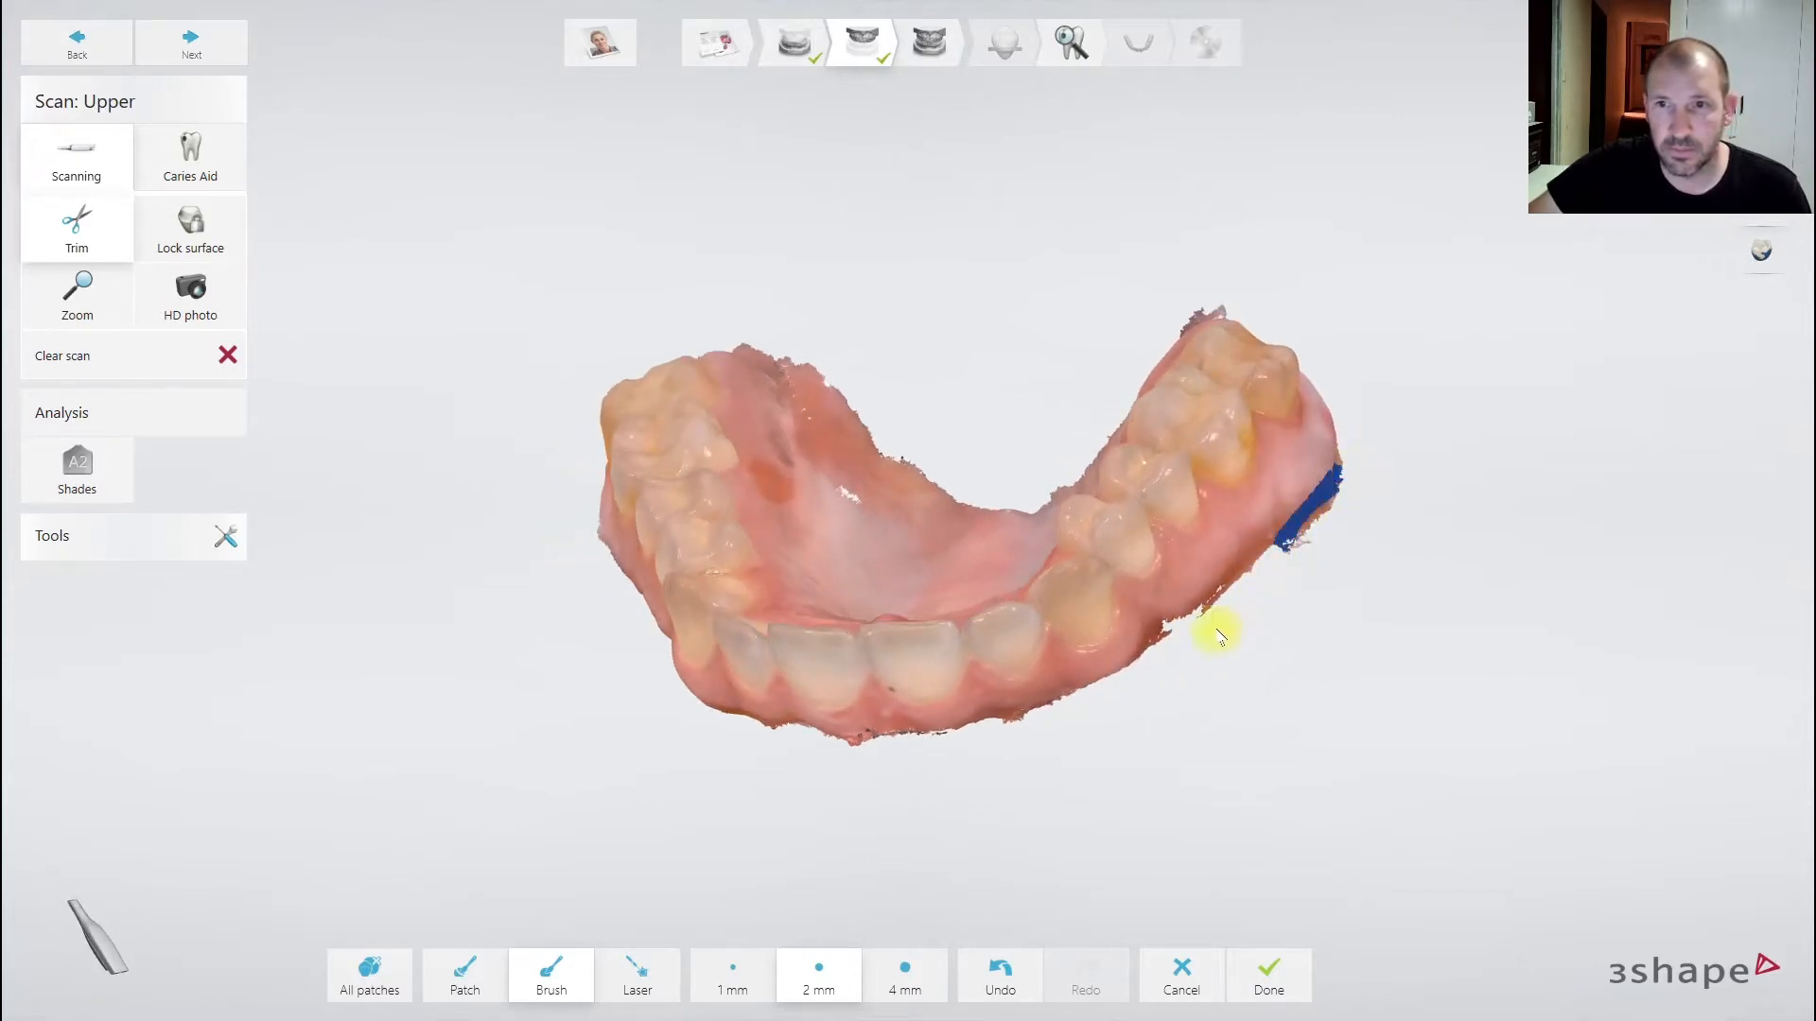
mouse_move(1426, 593)
right_mouse_down()
mouse_move(1273, 677)
mouse_move(1273, 831)
mouse_move(1382, 766)
right_mouse_up()
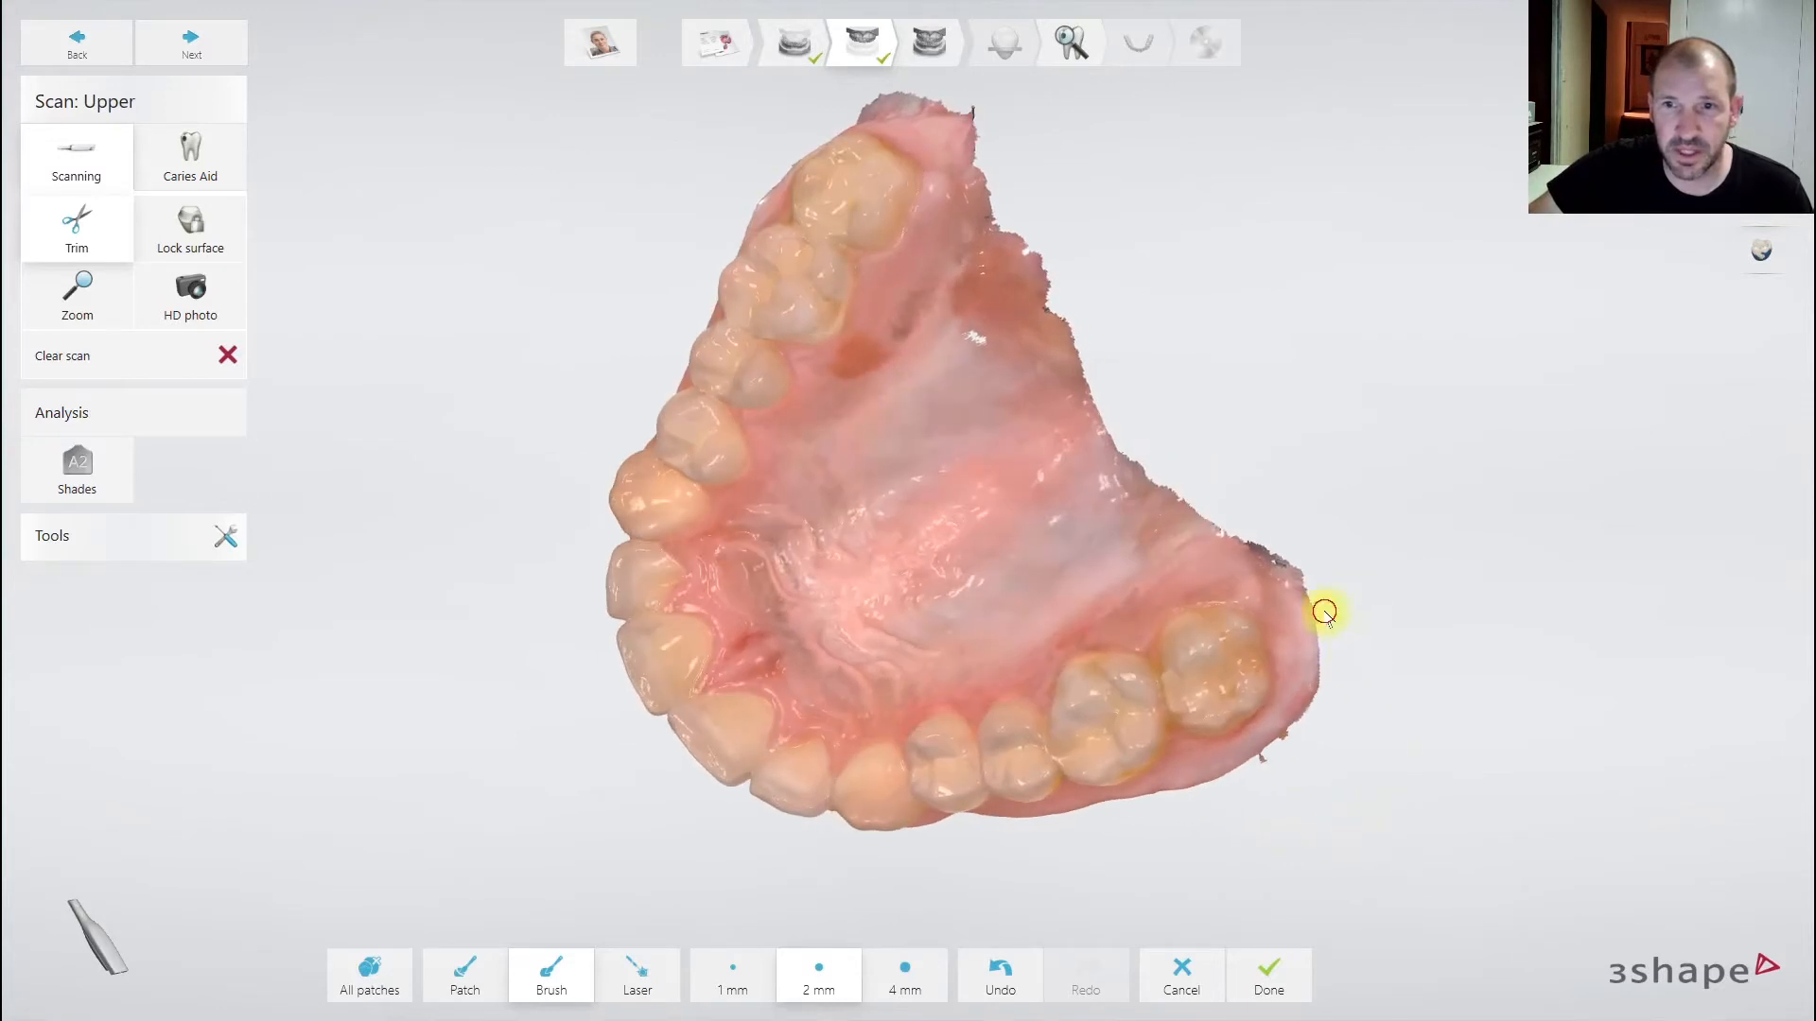
- Trim the ragged right gum edge and back gum tip, then apply the trim
left_click_drag(1325, 612, 1197, 502)
middle_click_drag(1051, 183, 1094, 445)
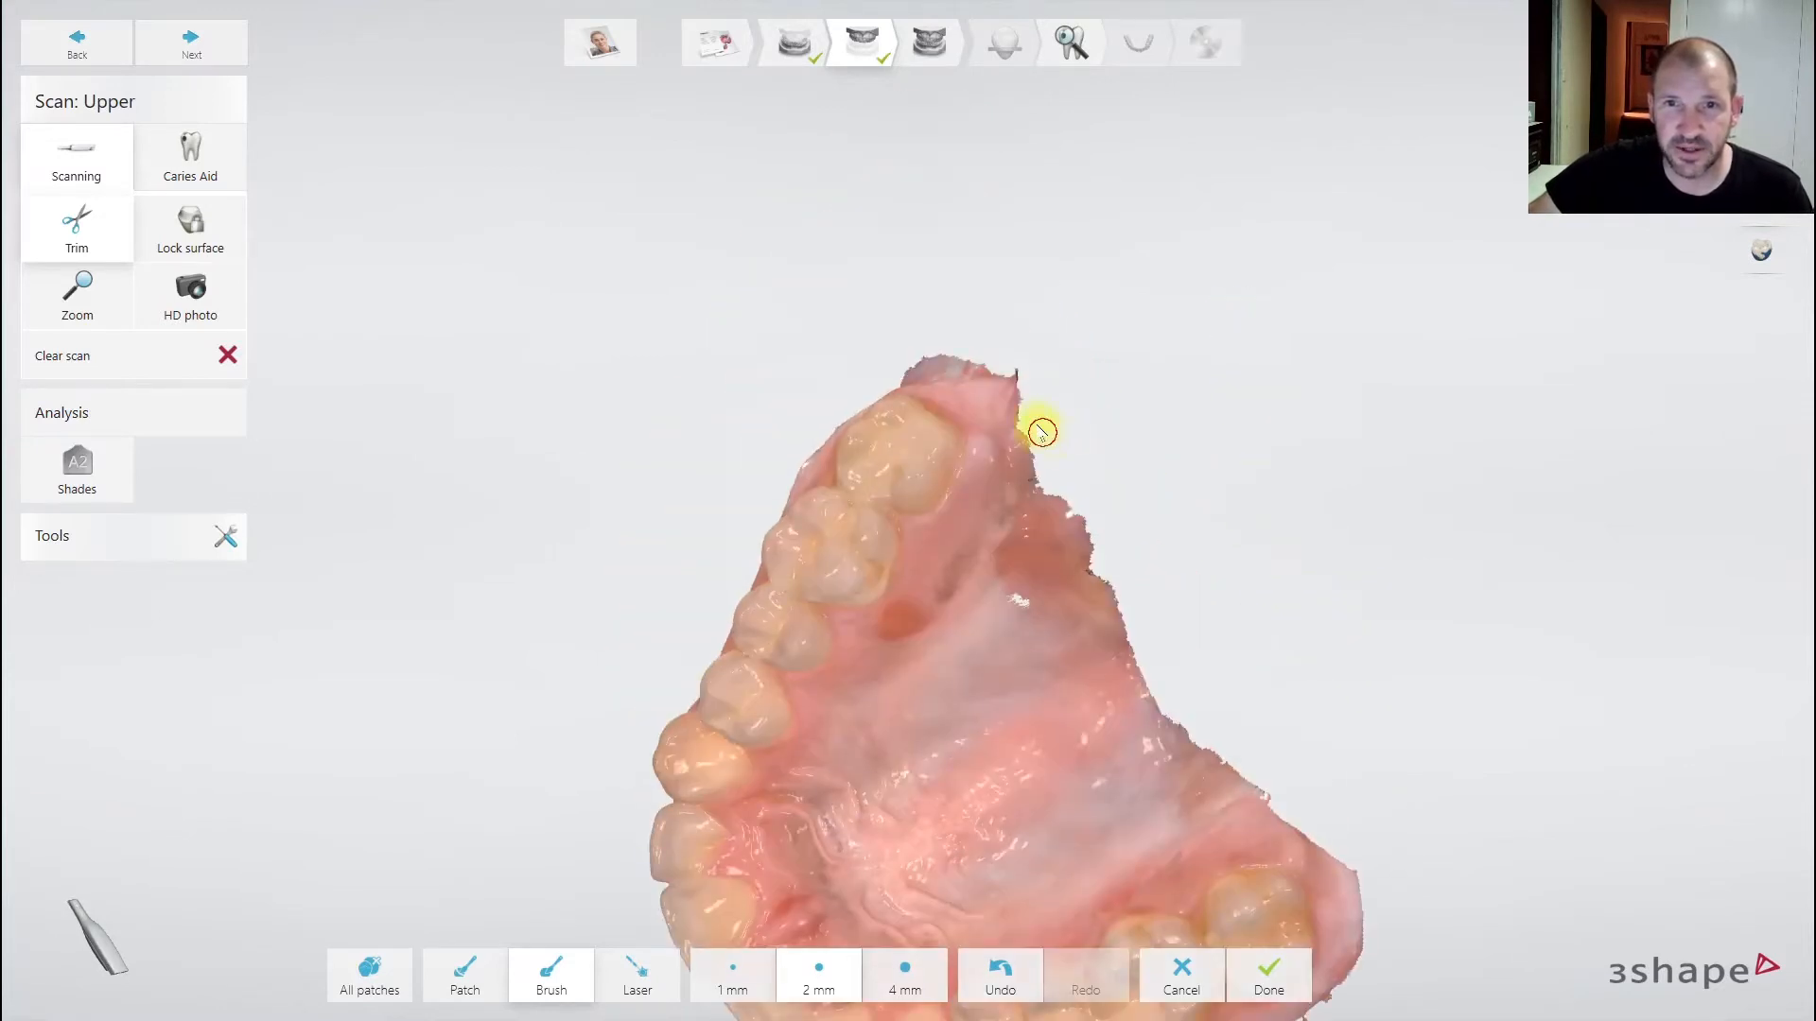
right_click_drag(1055, 430, 1094, 466)
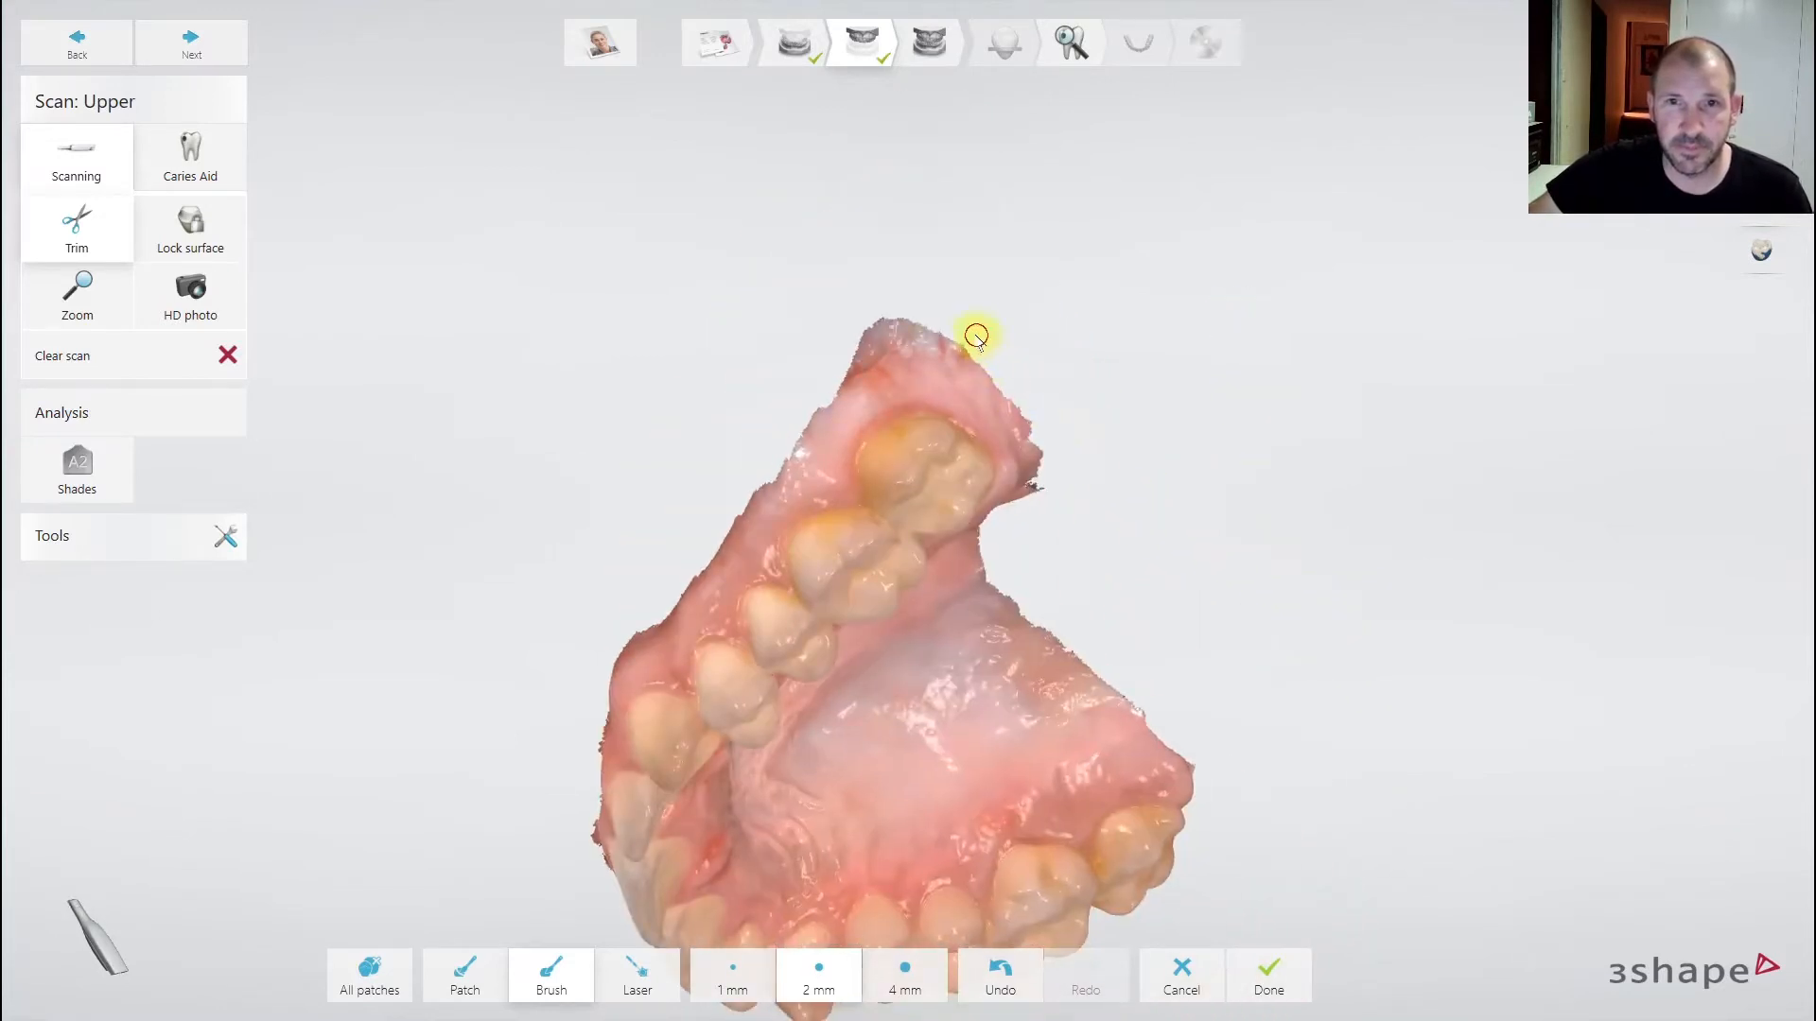
left_click_drag(917, 331, 757, 421)
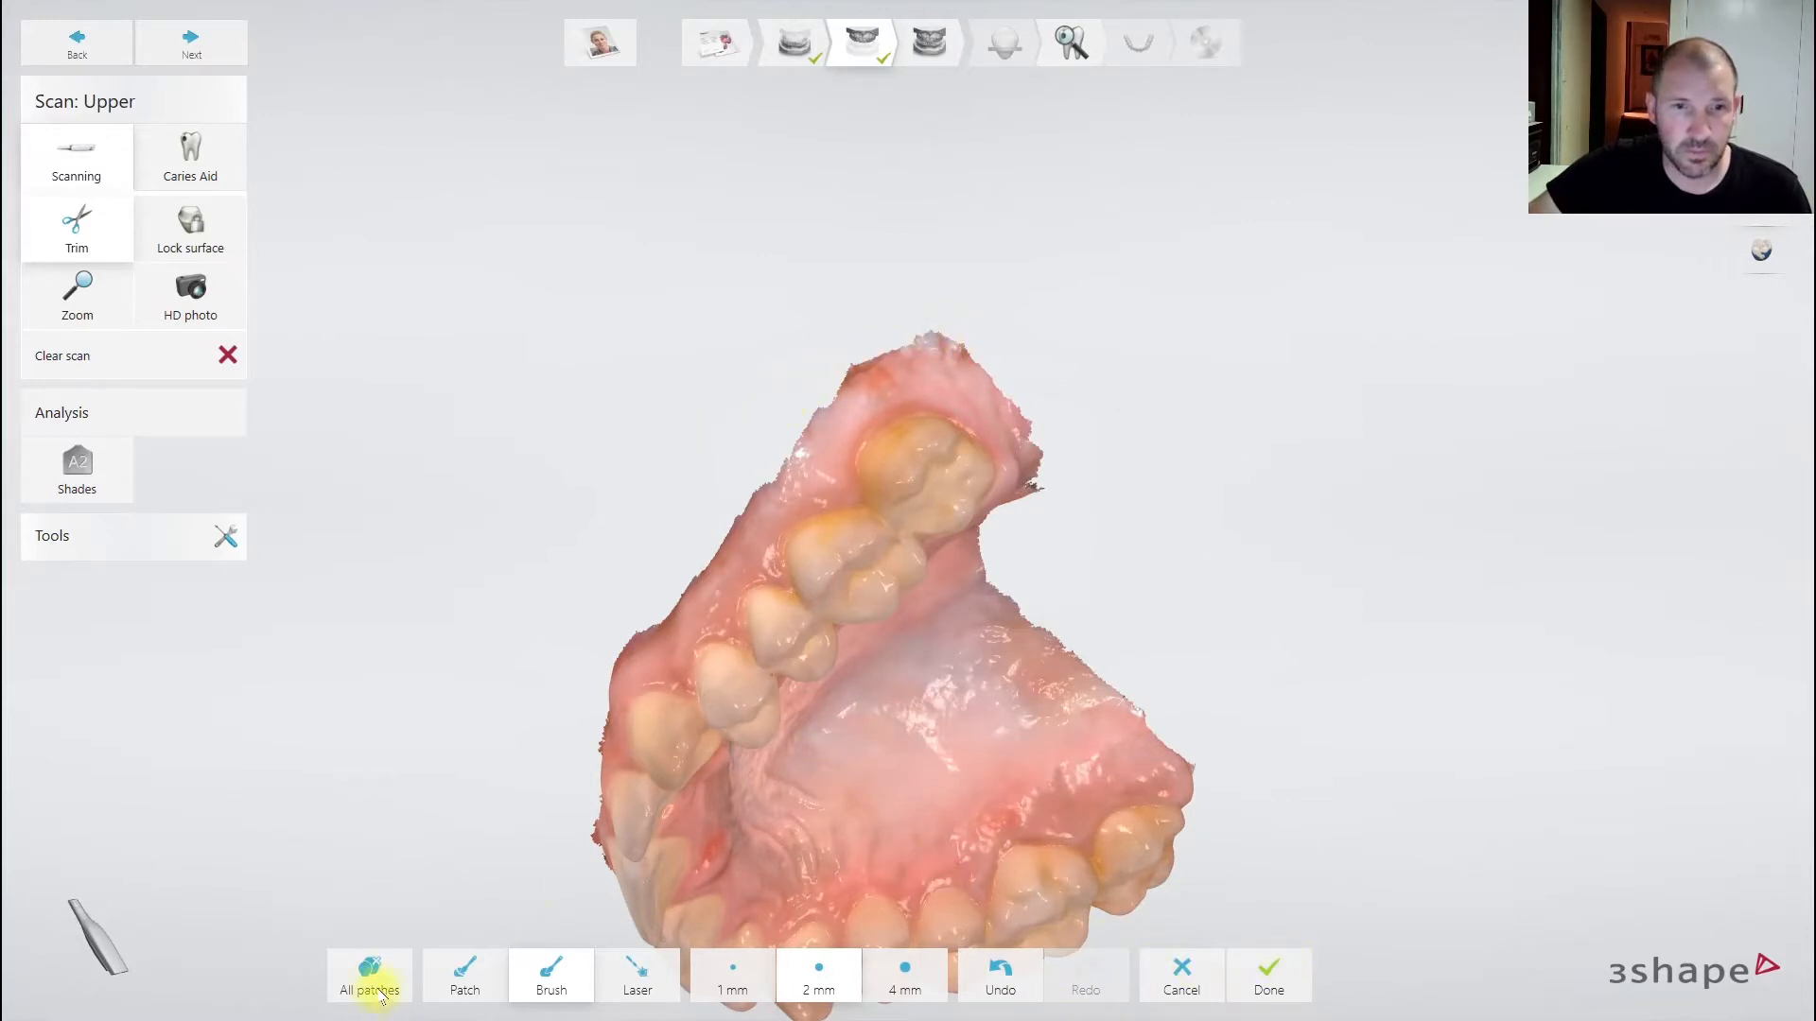
right_click_drag(928, 758, 1299, 528)
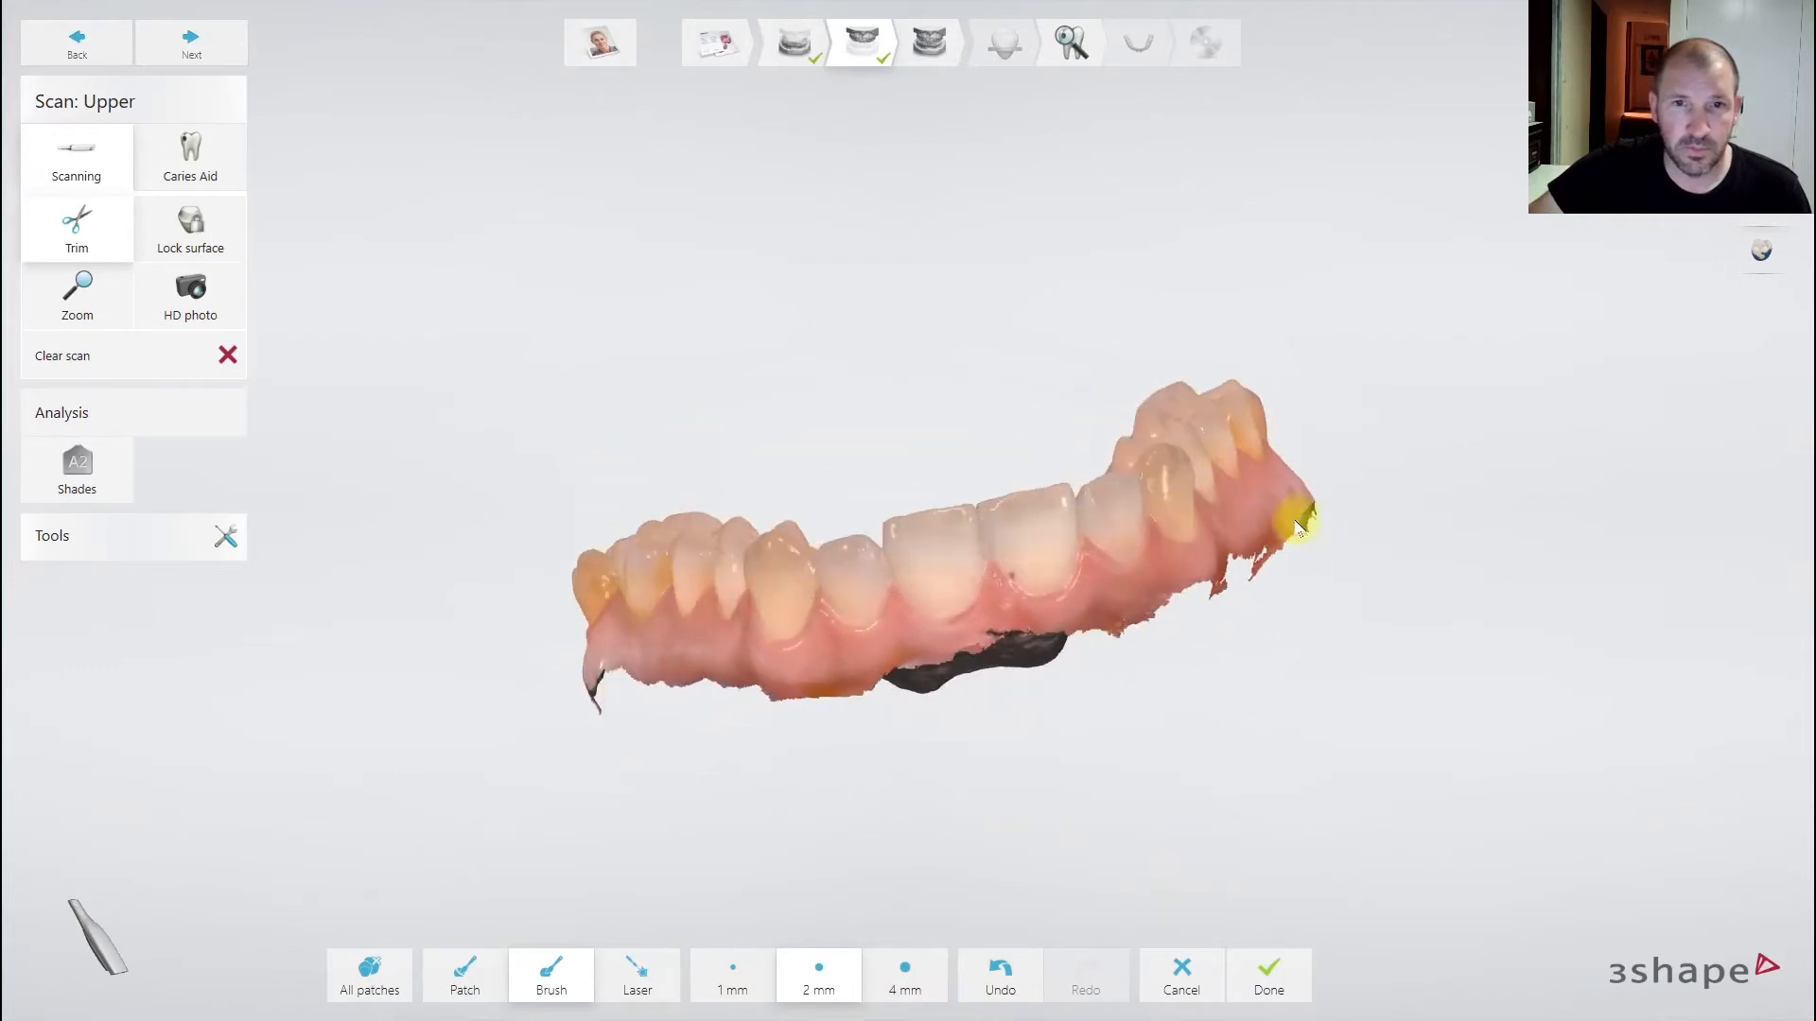
left_click(1270, 983)
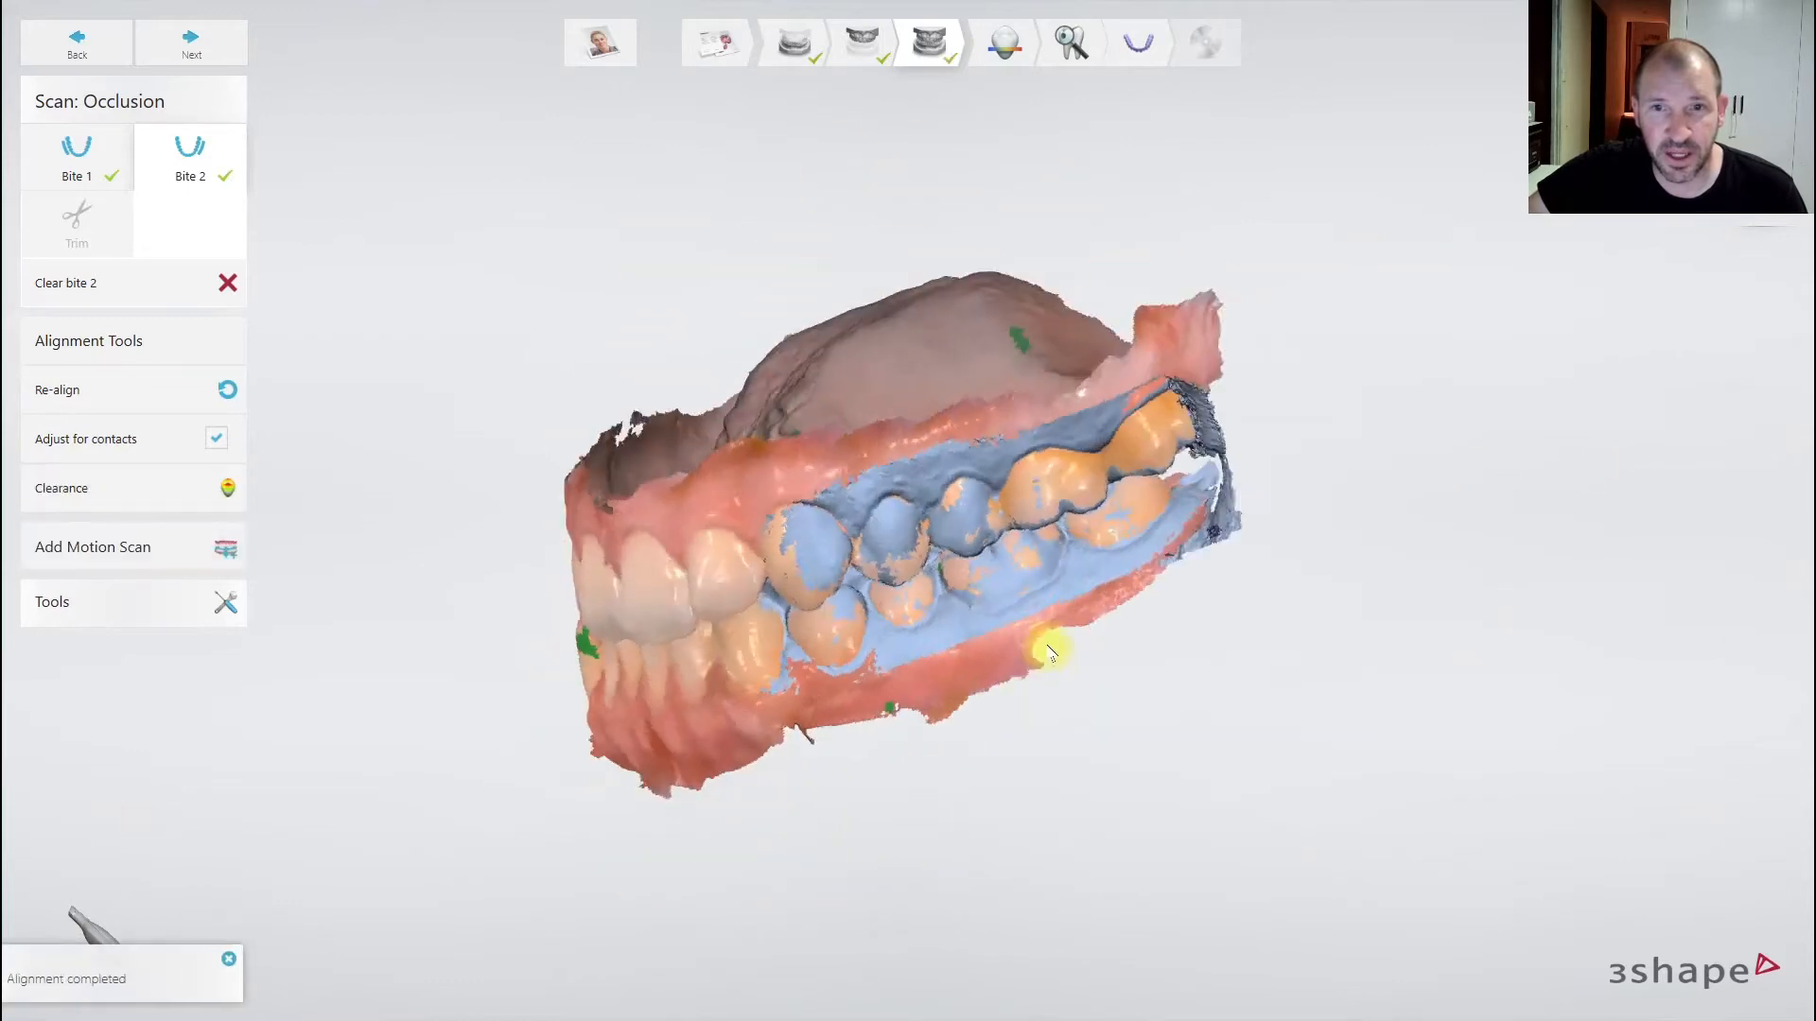
- Inspect Bite 2's occlusal contacts with the clearance colour map, then switch to Bite 1
right_click_drag(924, 718, 893, 662)
left_click(162, 489)
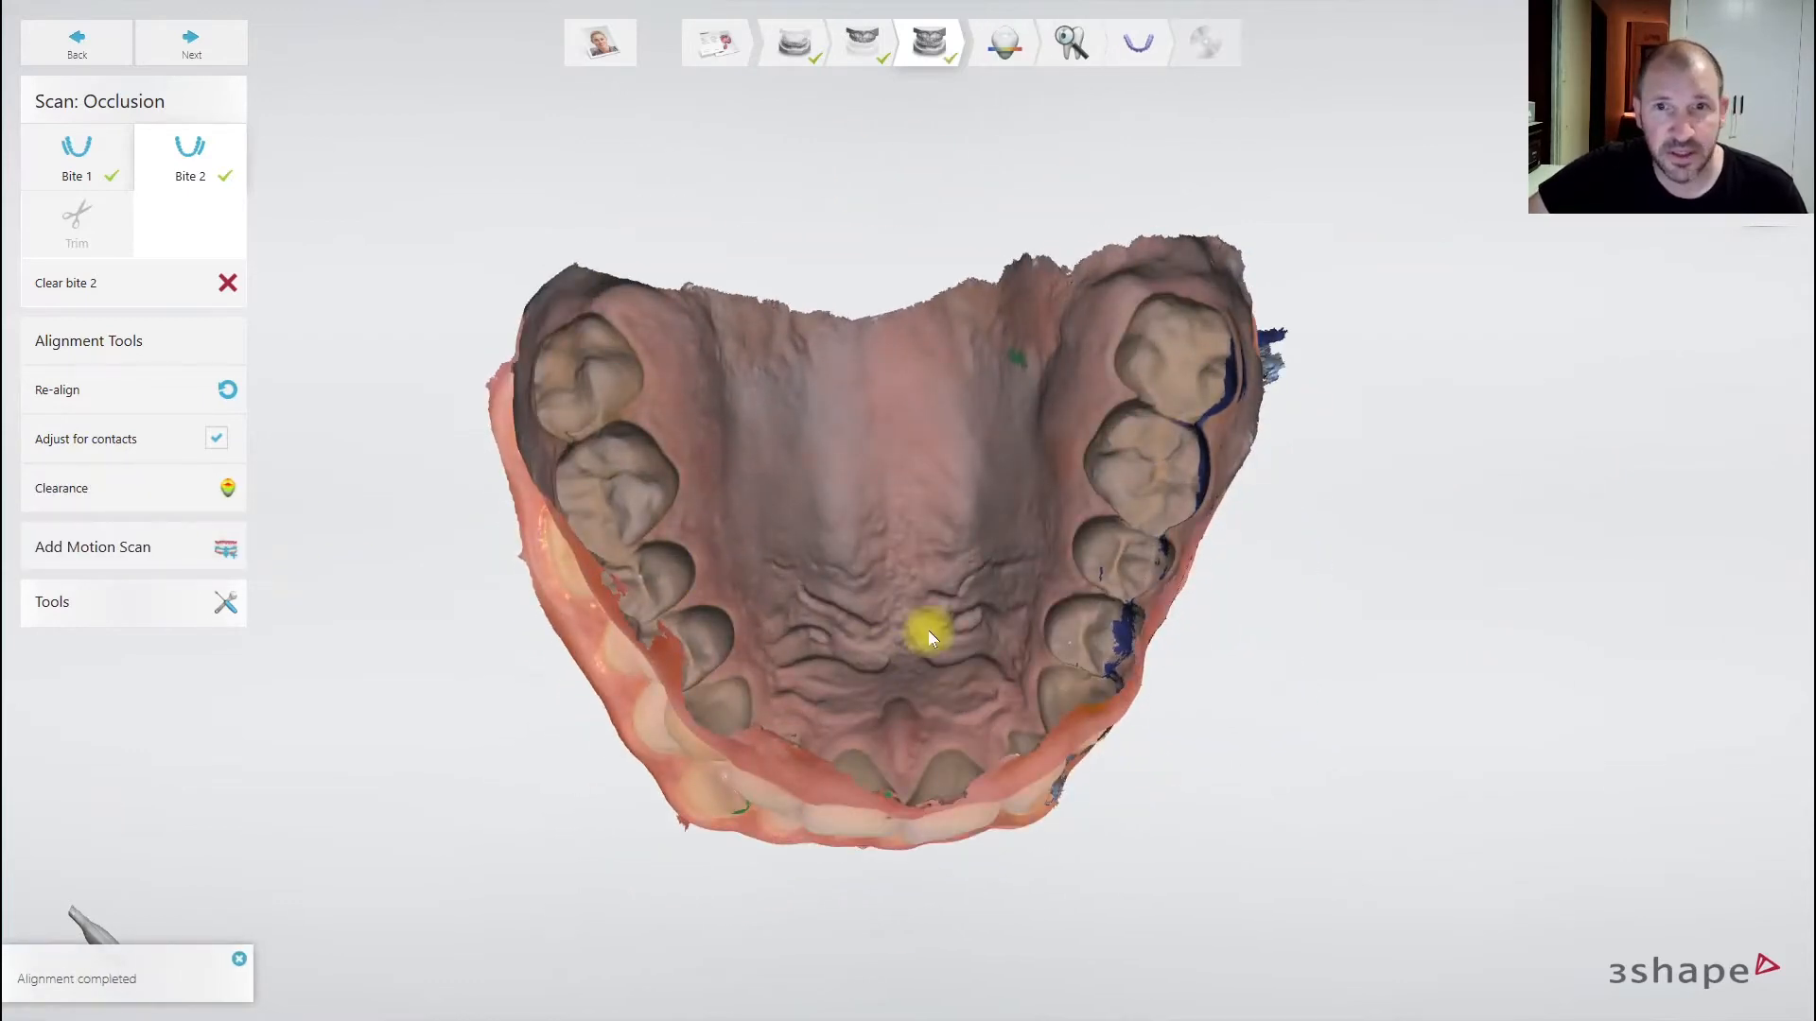
right_click_drag(993, 886, 1034, 896)
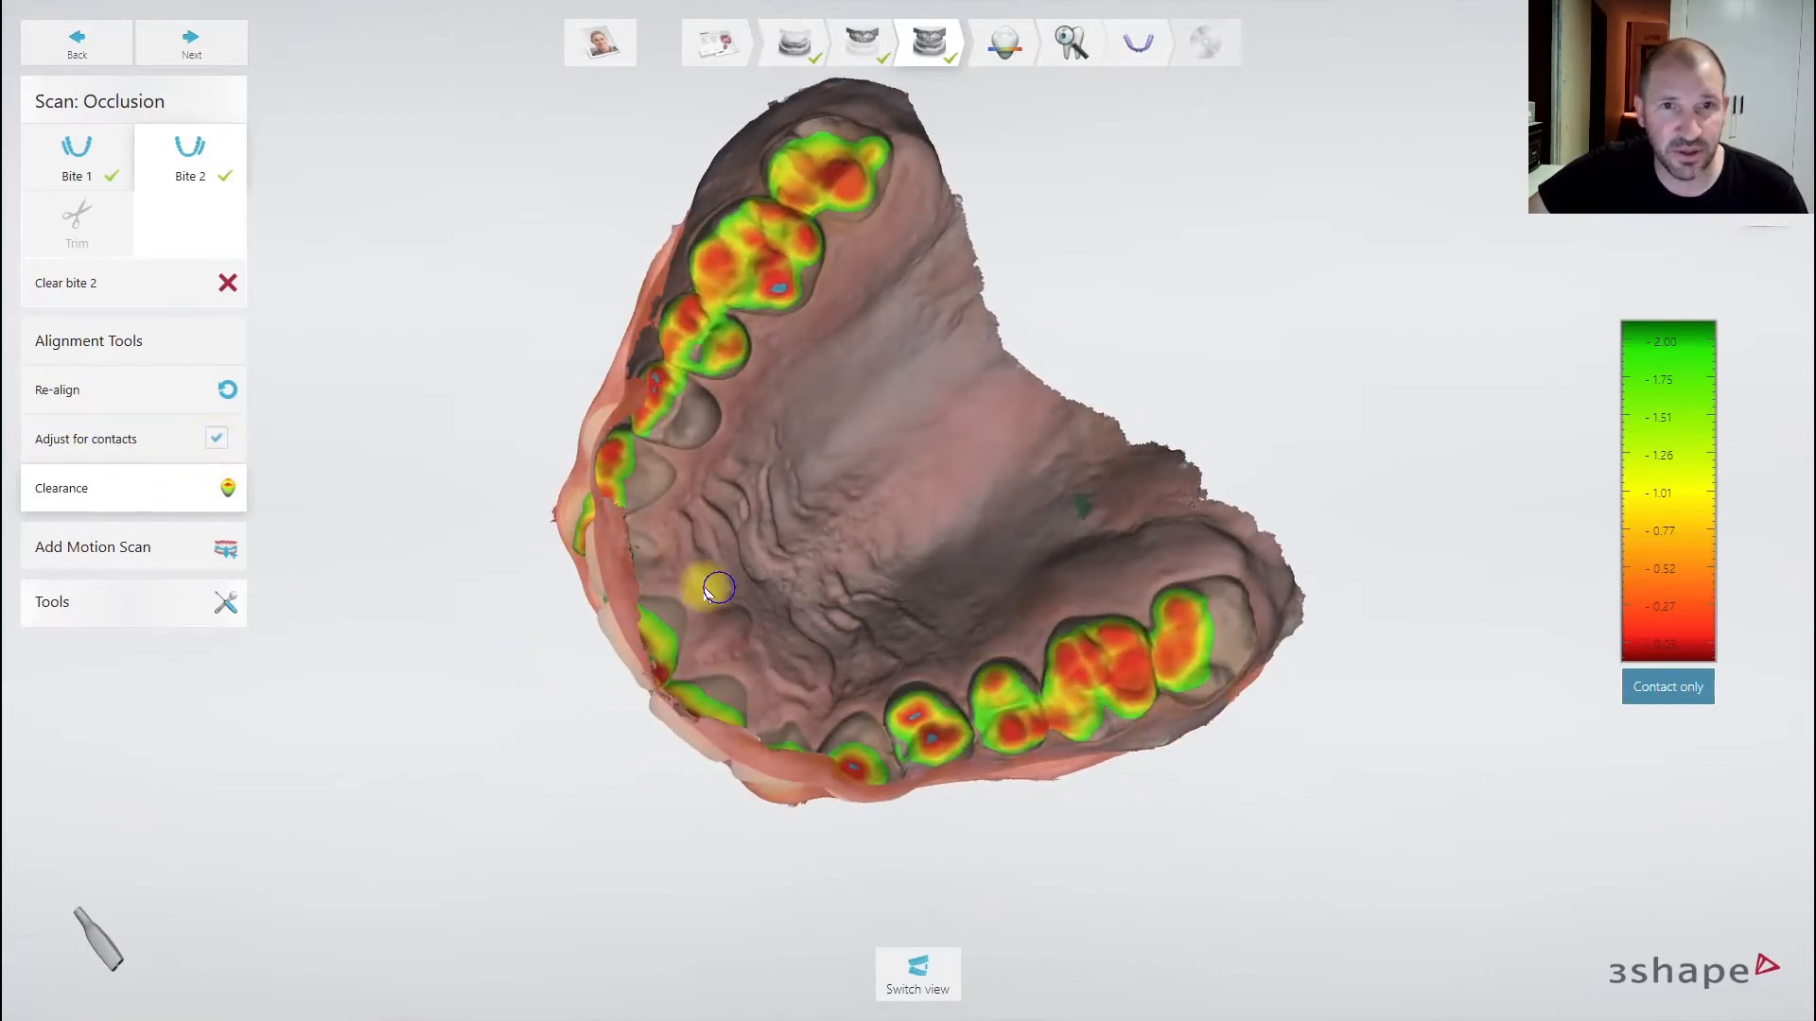
mouse_move(702, 586)
right_mouse_down()
mouse_move(617, 672)
mouse_move(690, 605)
right_mouse_up()
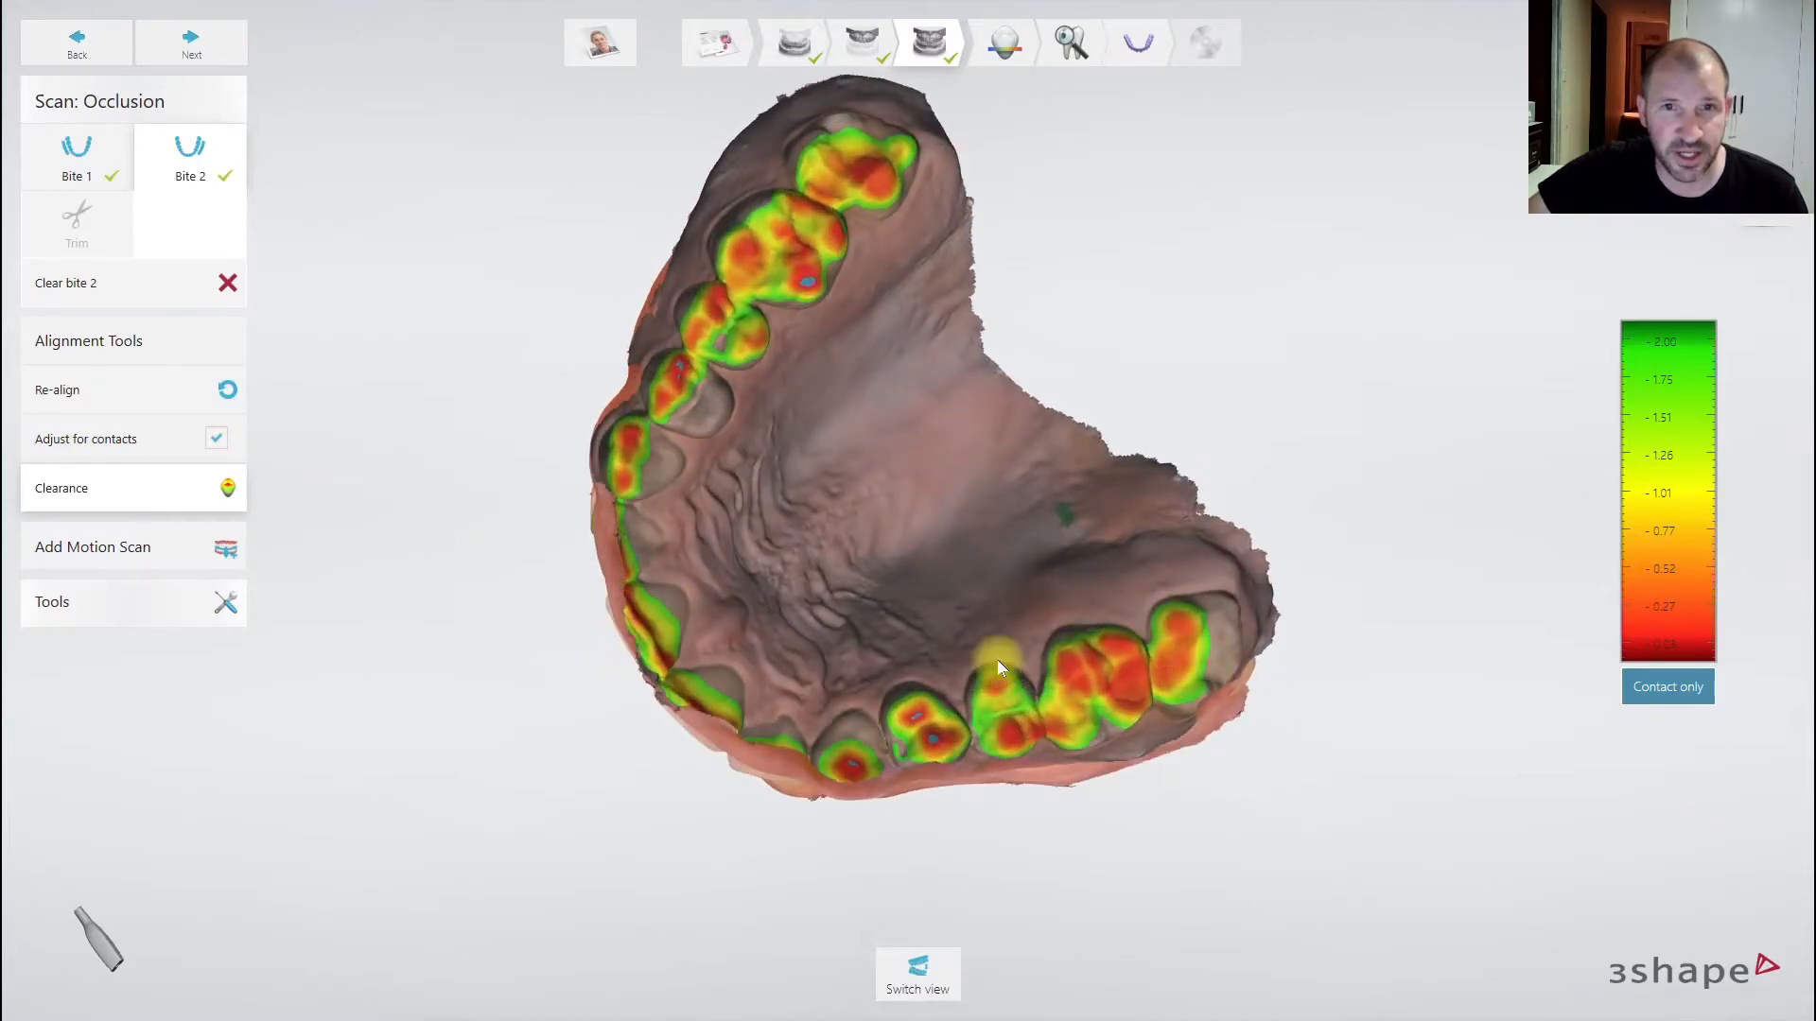
right_click_drag(814, 468, 884, 373)
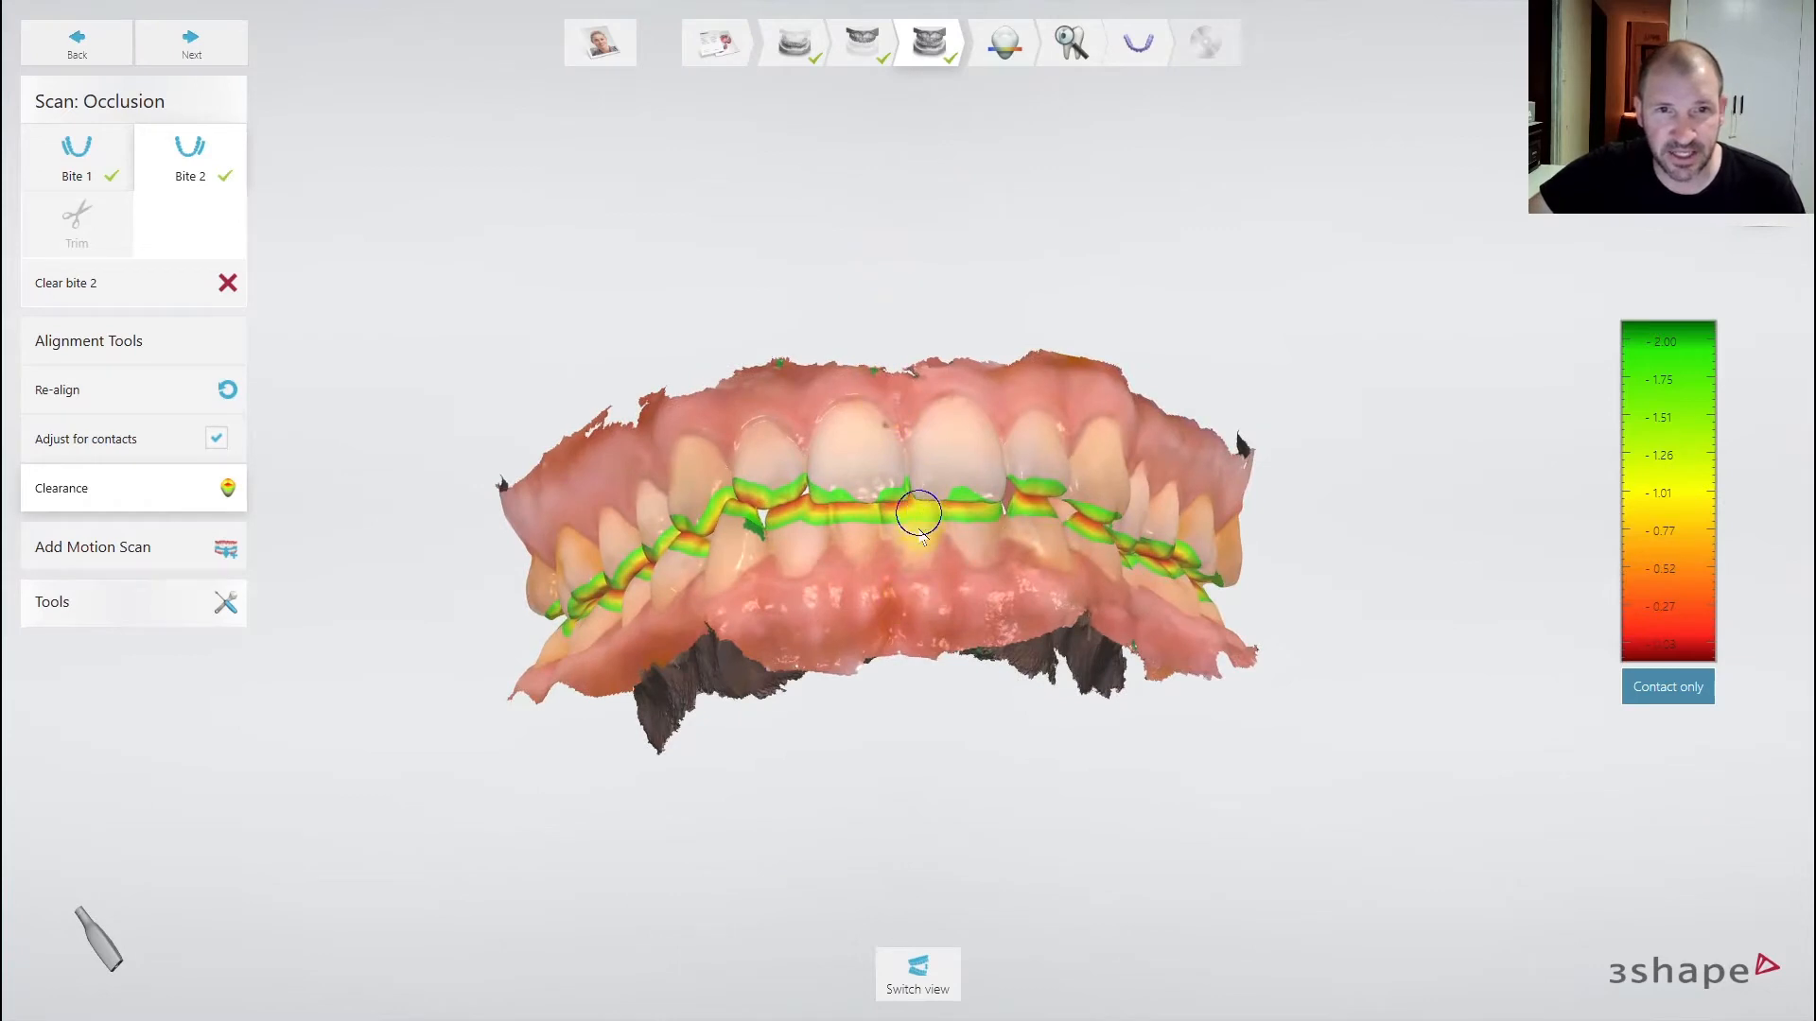
right_click_drag(919, 519, 894, 440)
right_click_drag(768, 565, 763, 616)
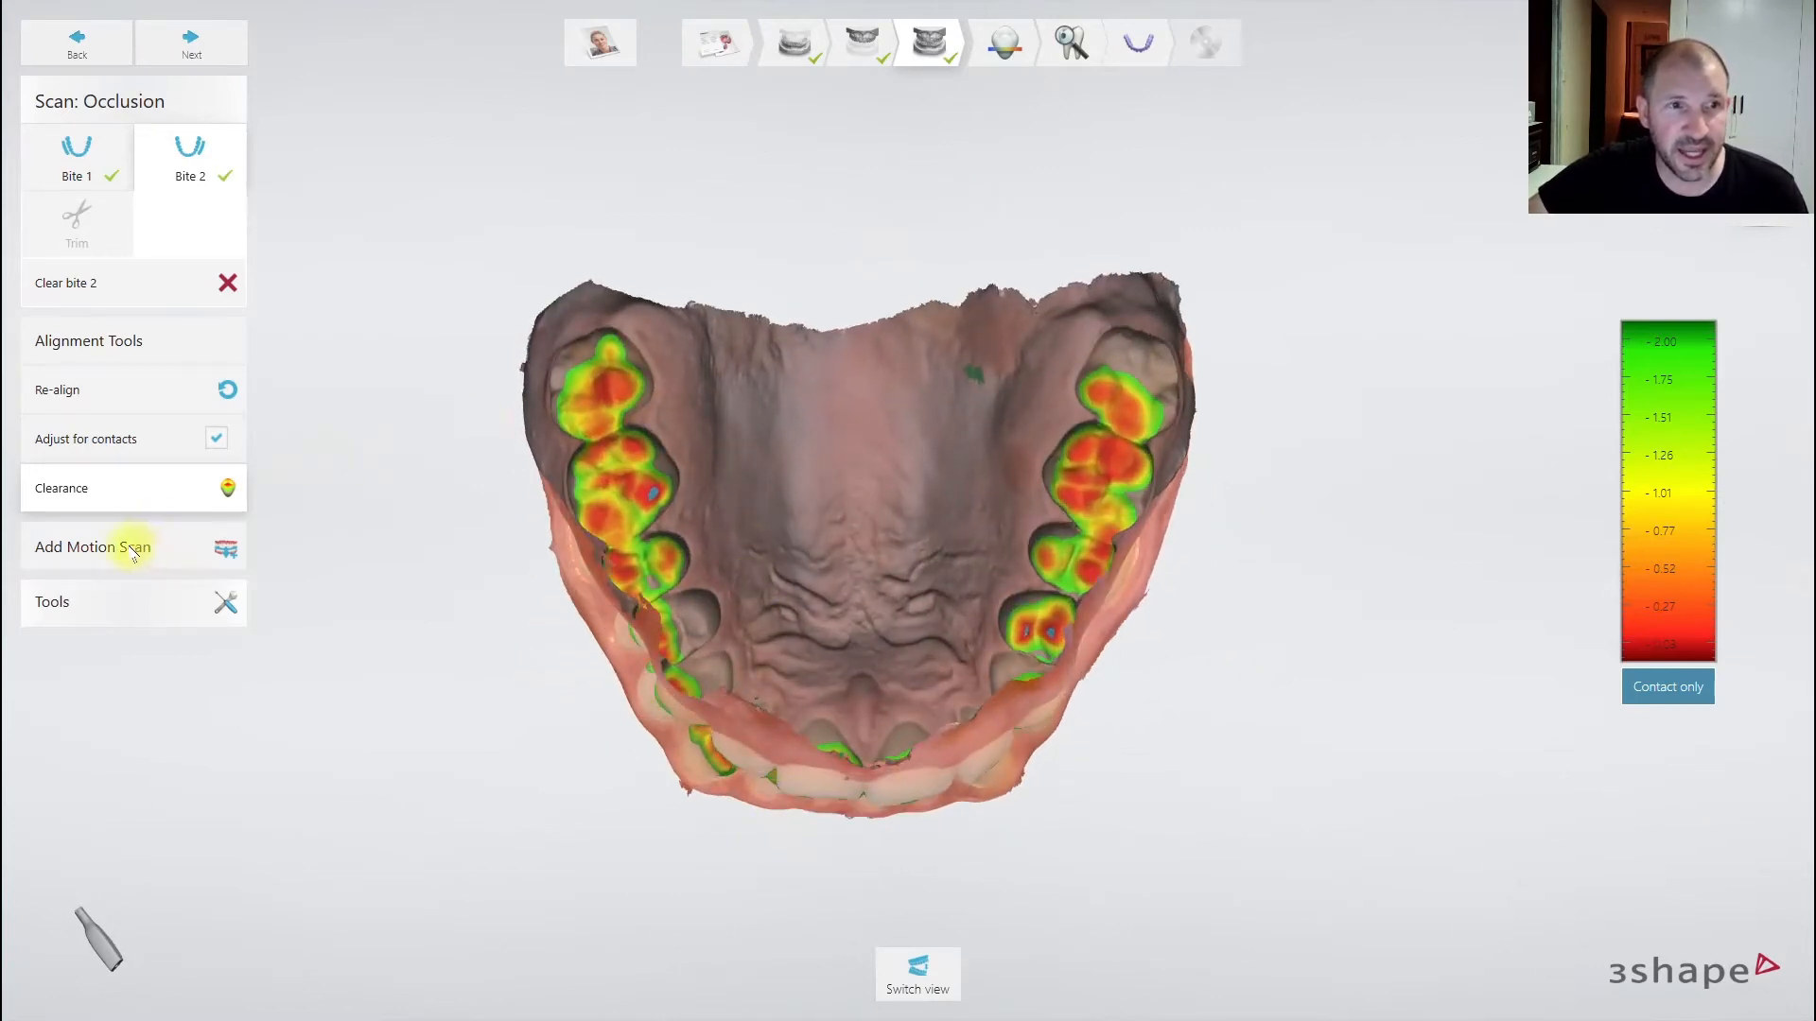
left_click(77, 155)
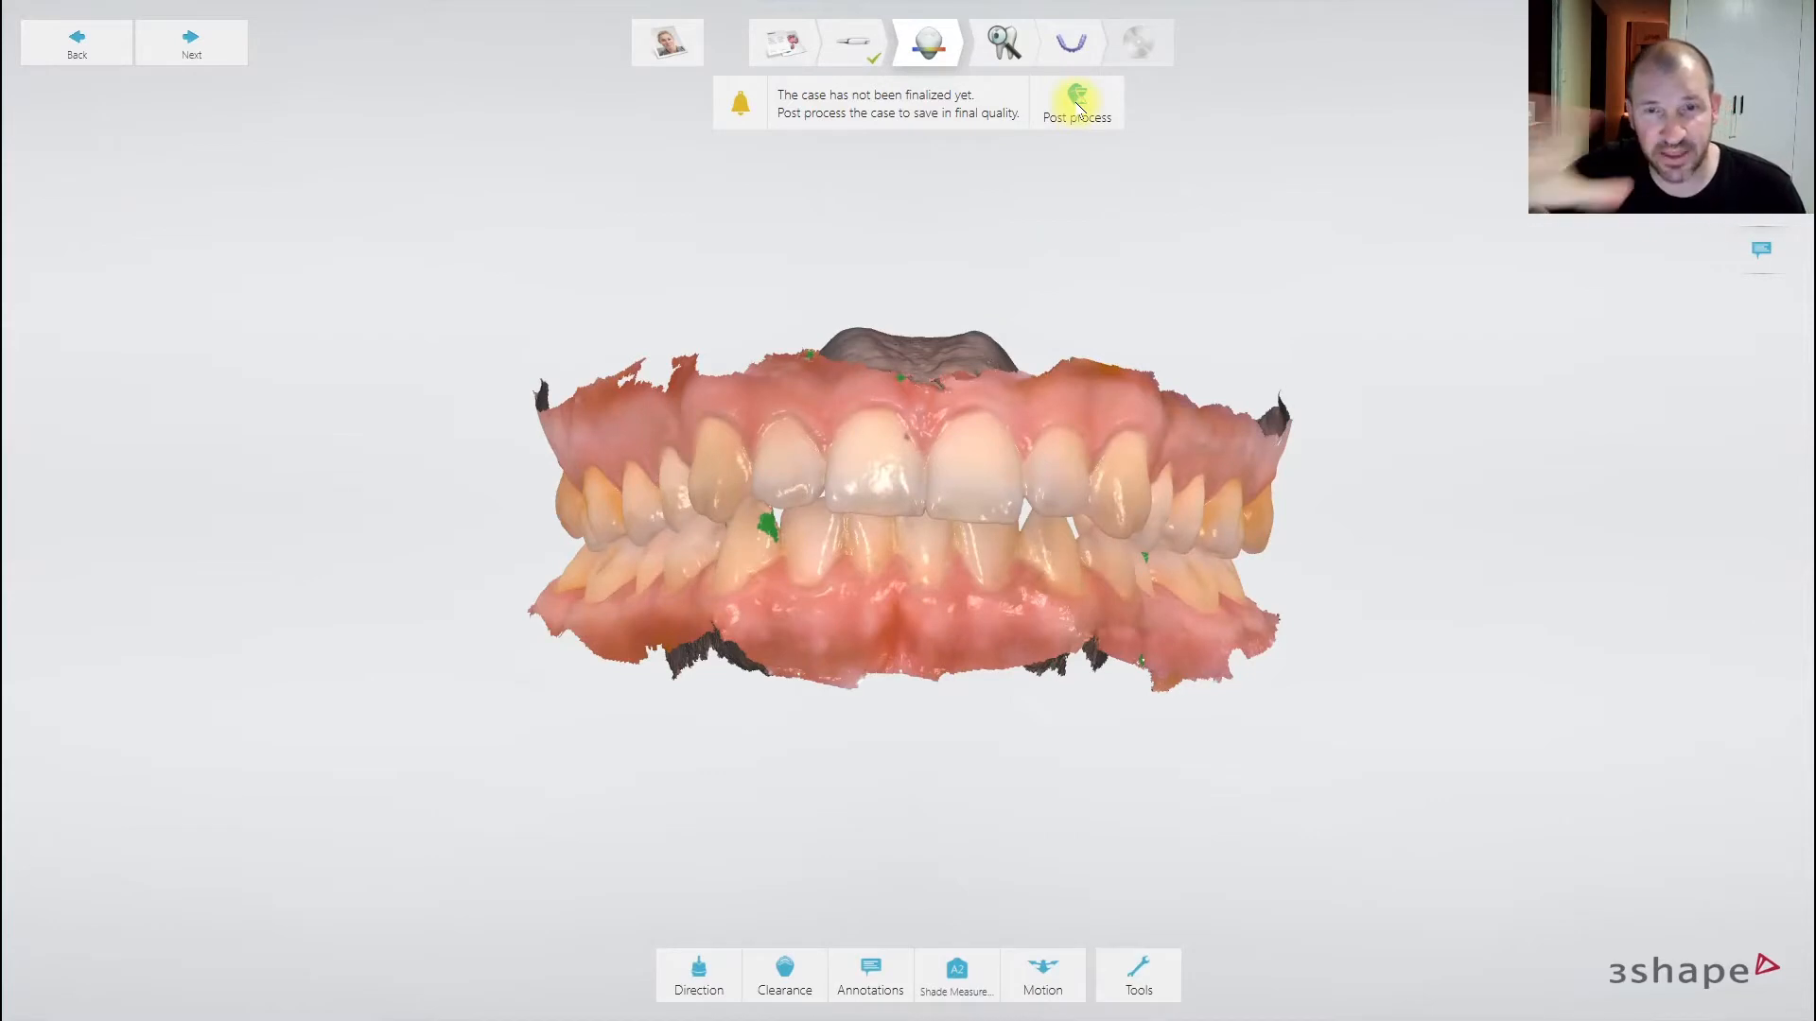
- Post-process the case to final quality, inspect the jaw model, and enter splint preparation
left_click(1079, 107)
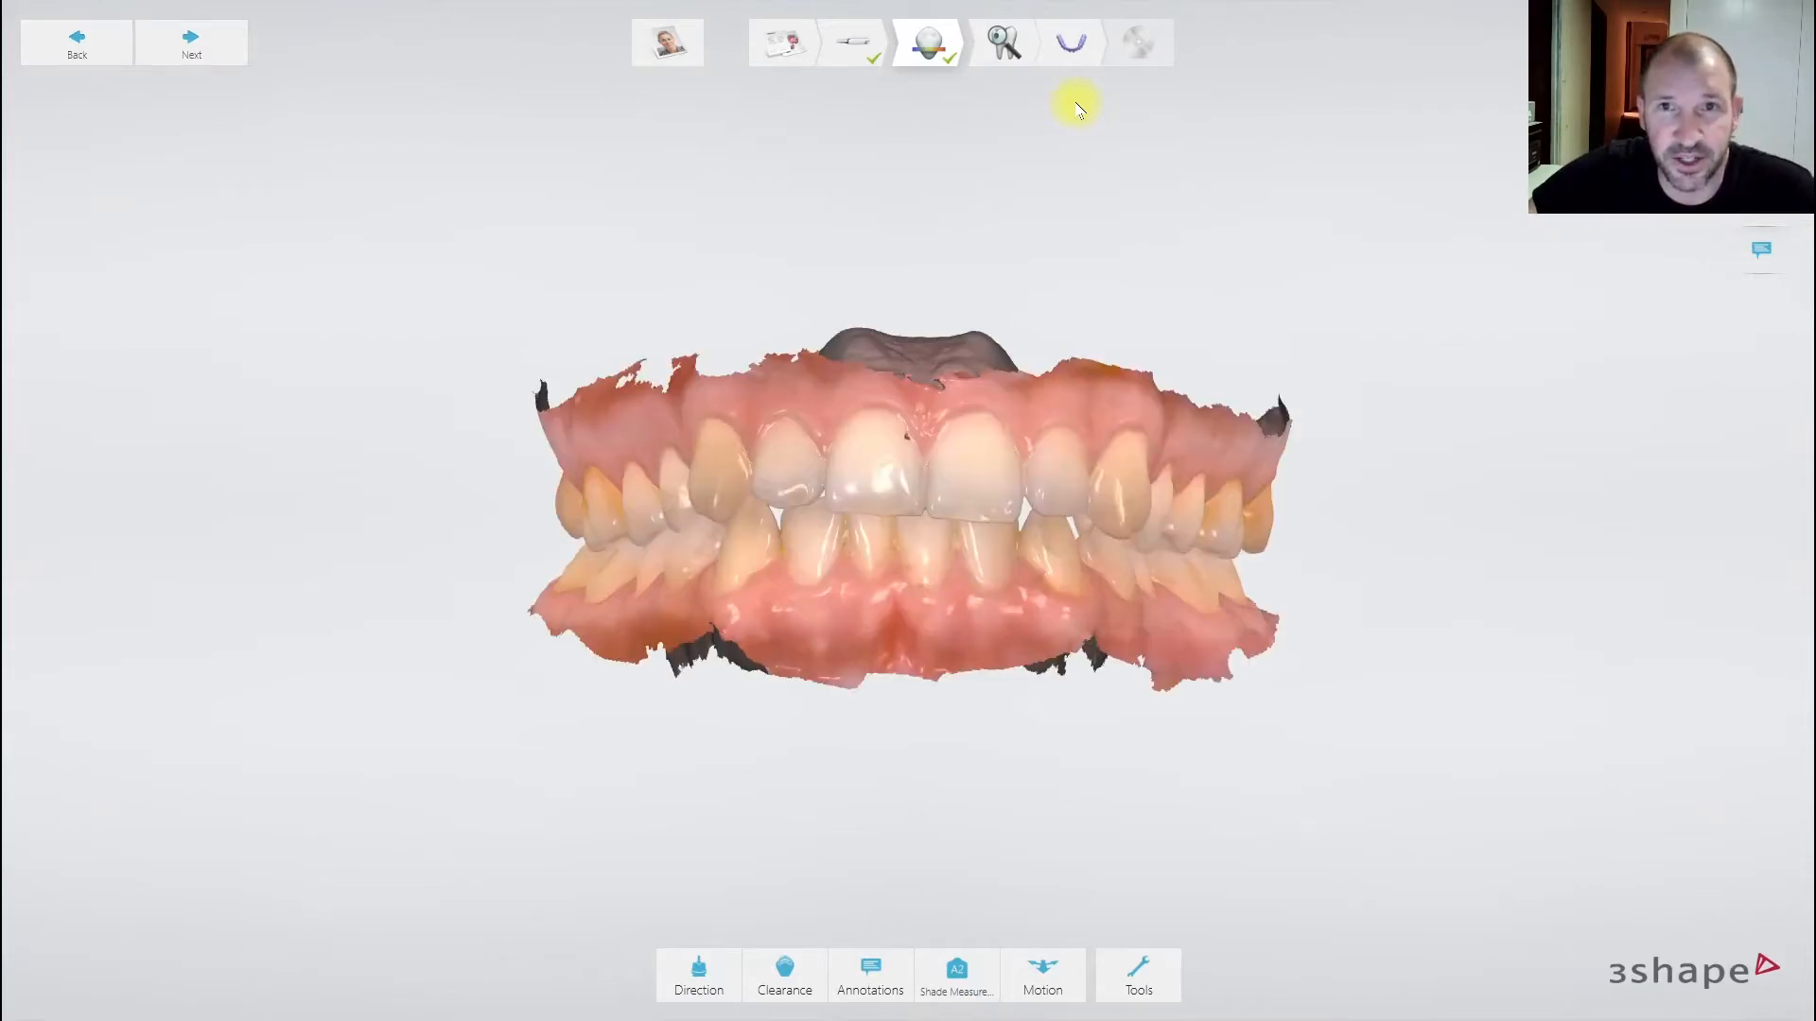
right_click_drag(1057, 224, 1043, 130)
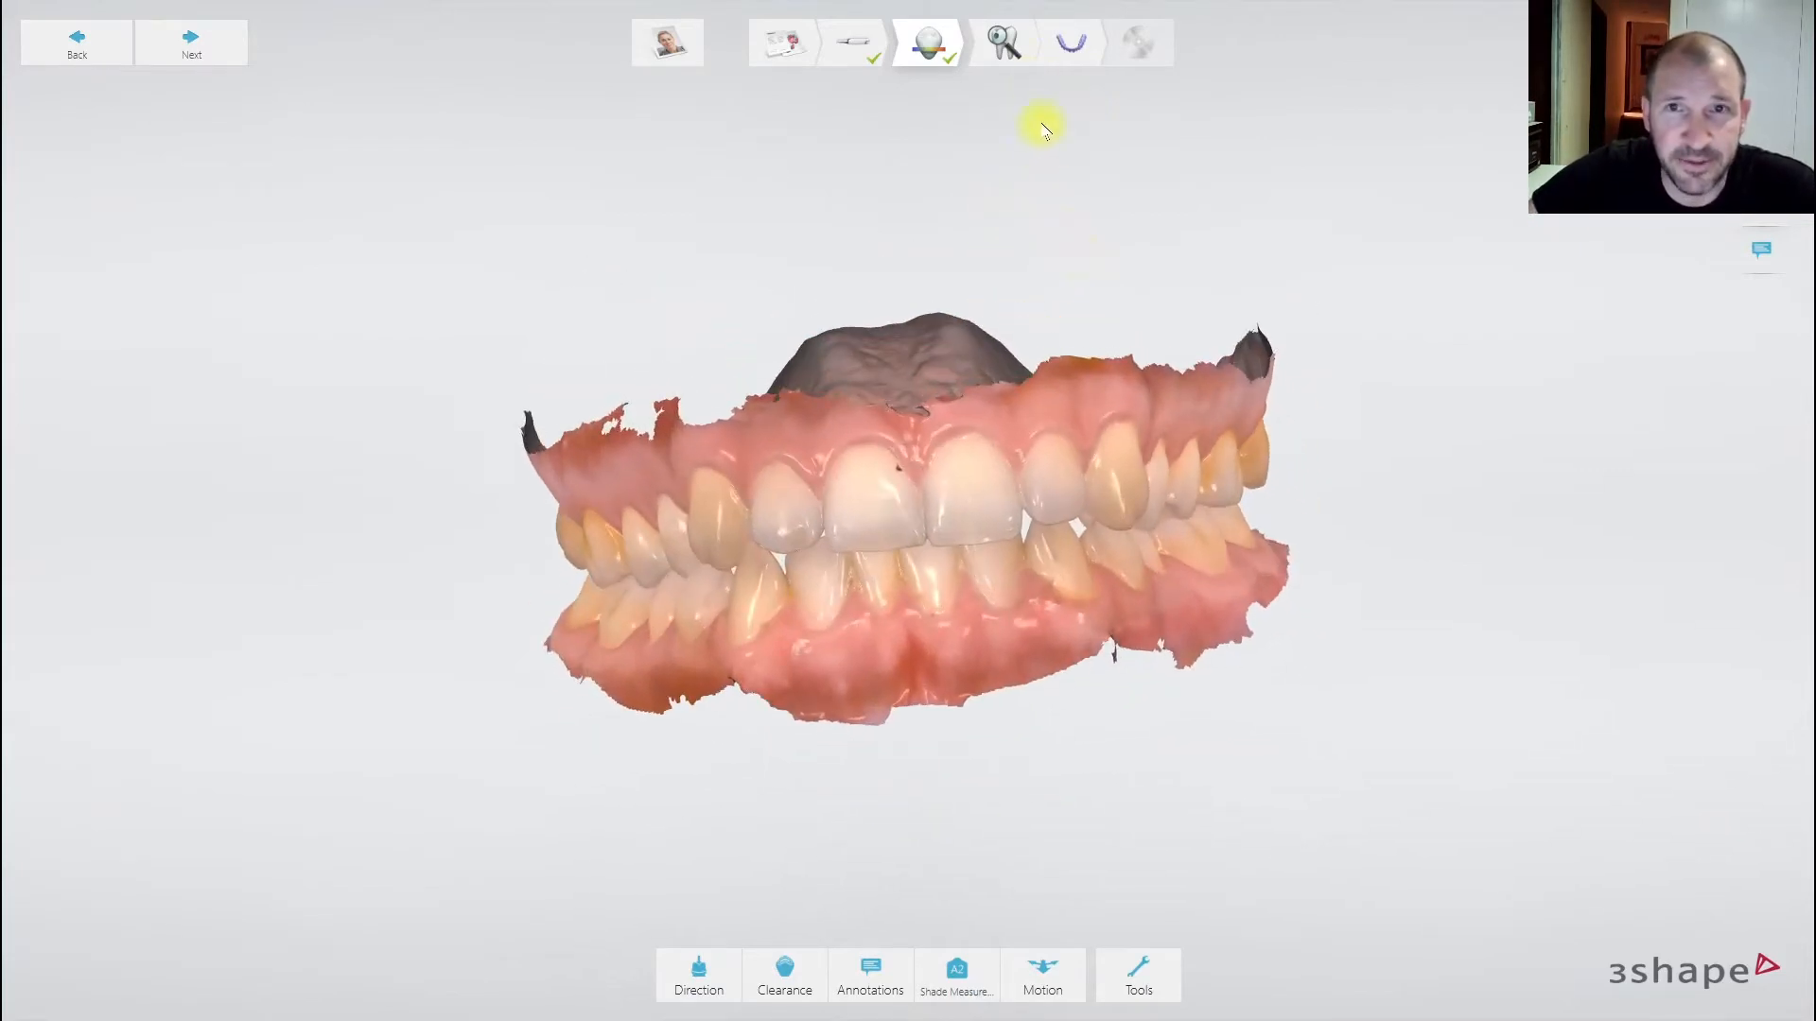
left_click(1078, 44)
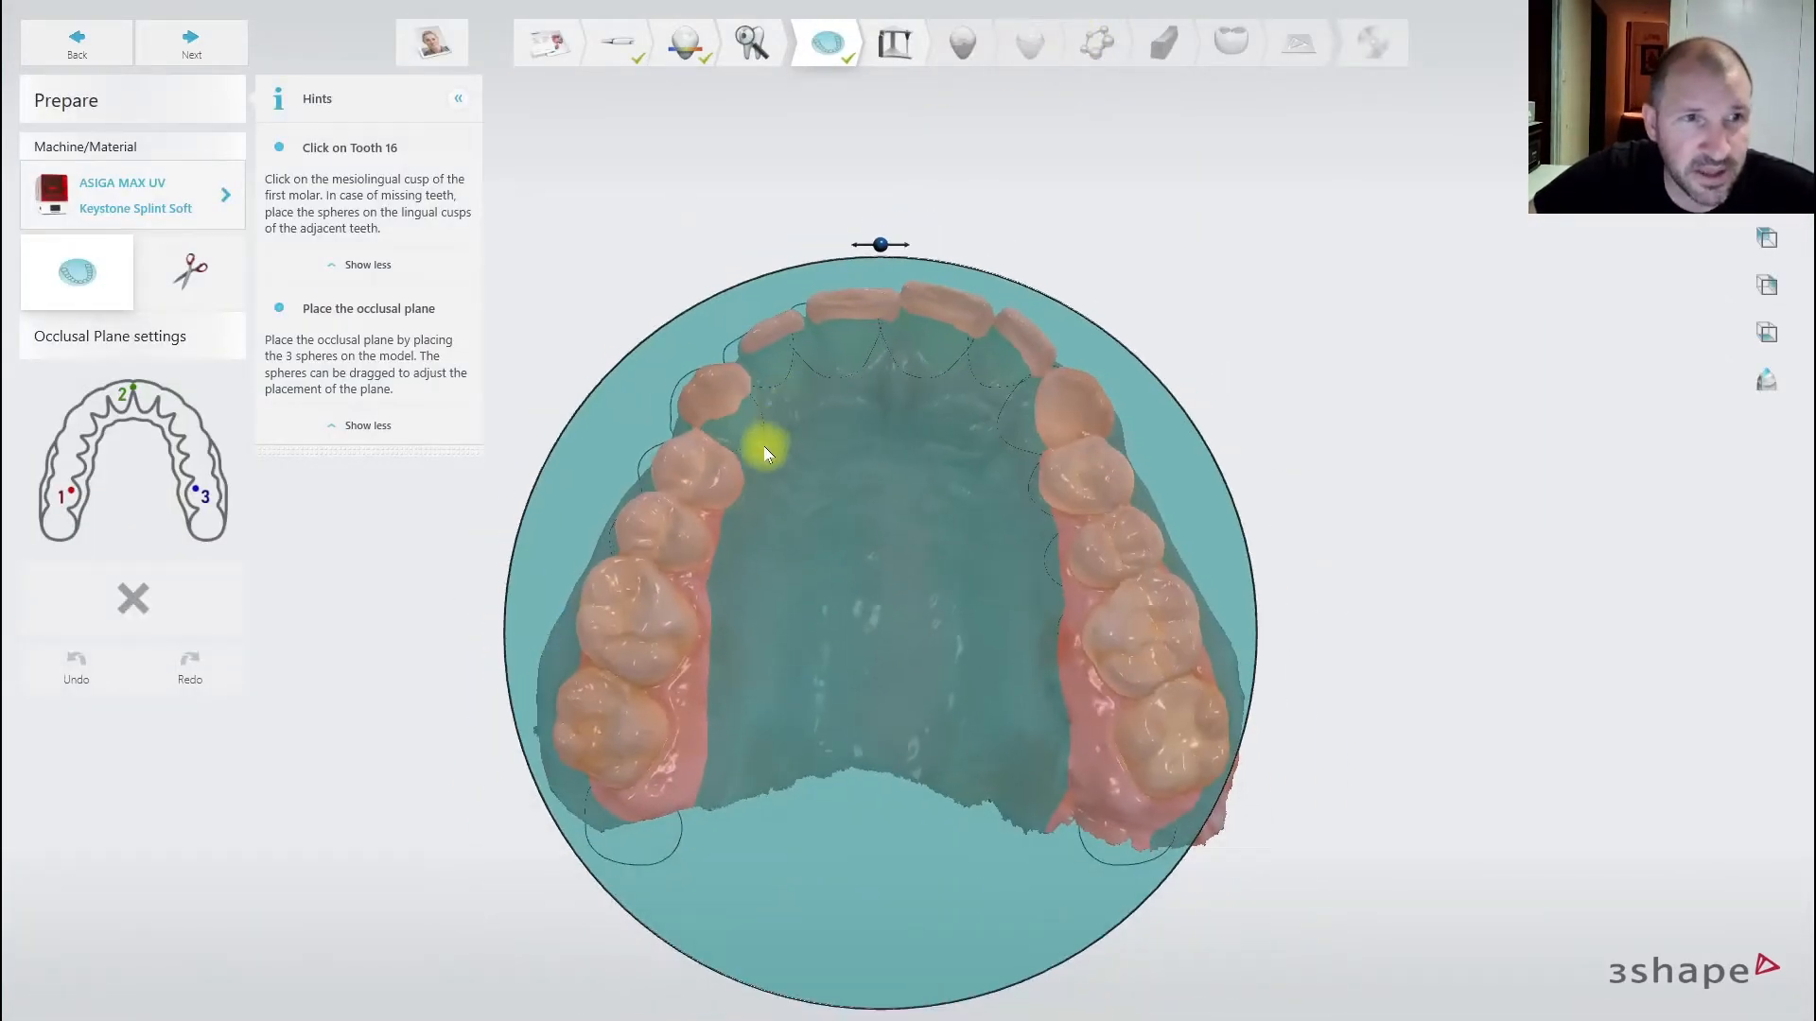
- Check the Machine/Material settings, then place occlusal plane points on tooth 16, between 11/21, and tooth 26
left_click(225, 194)
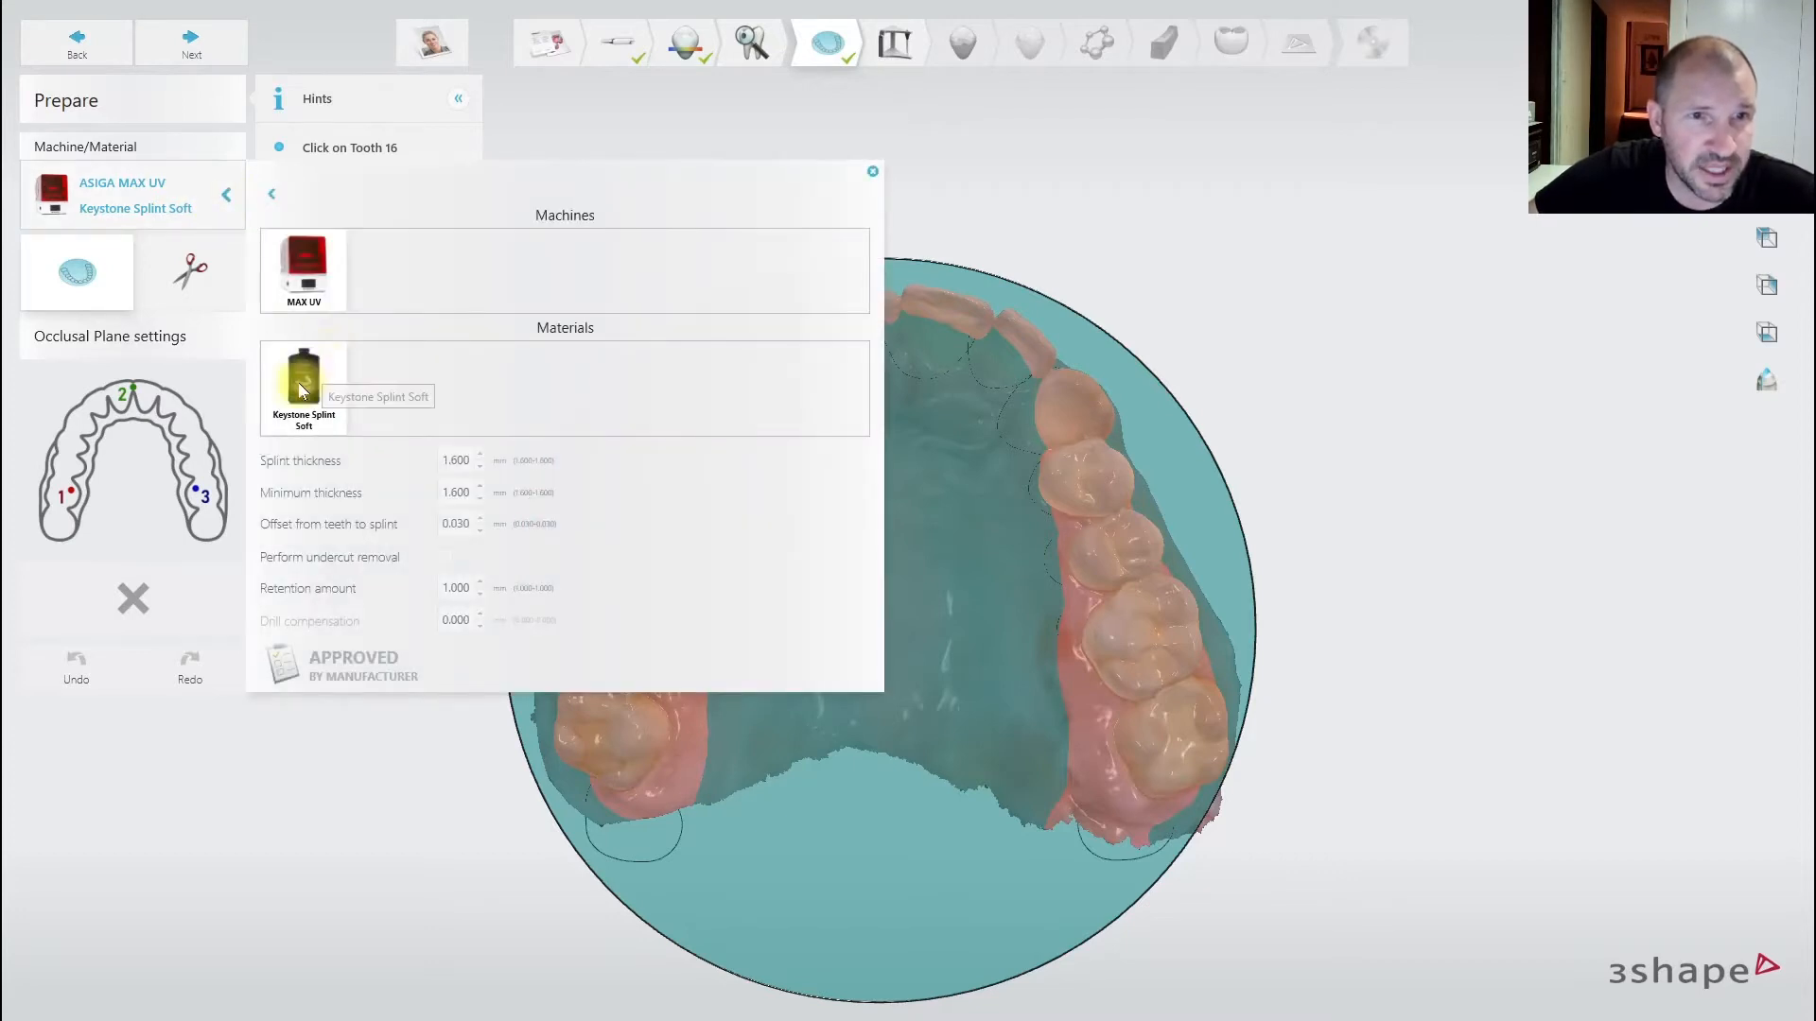
left_click(225, 195)
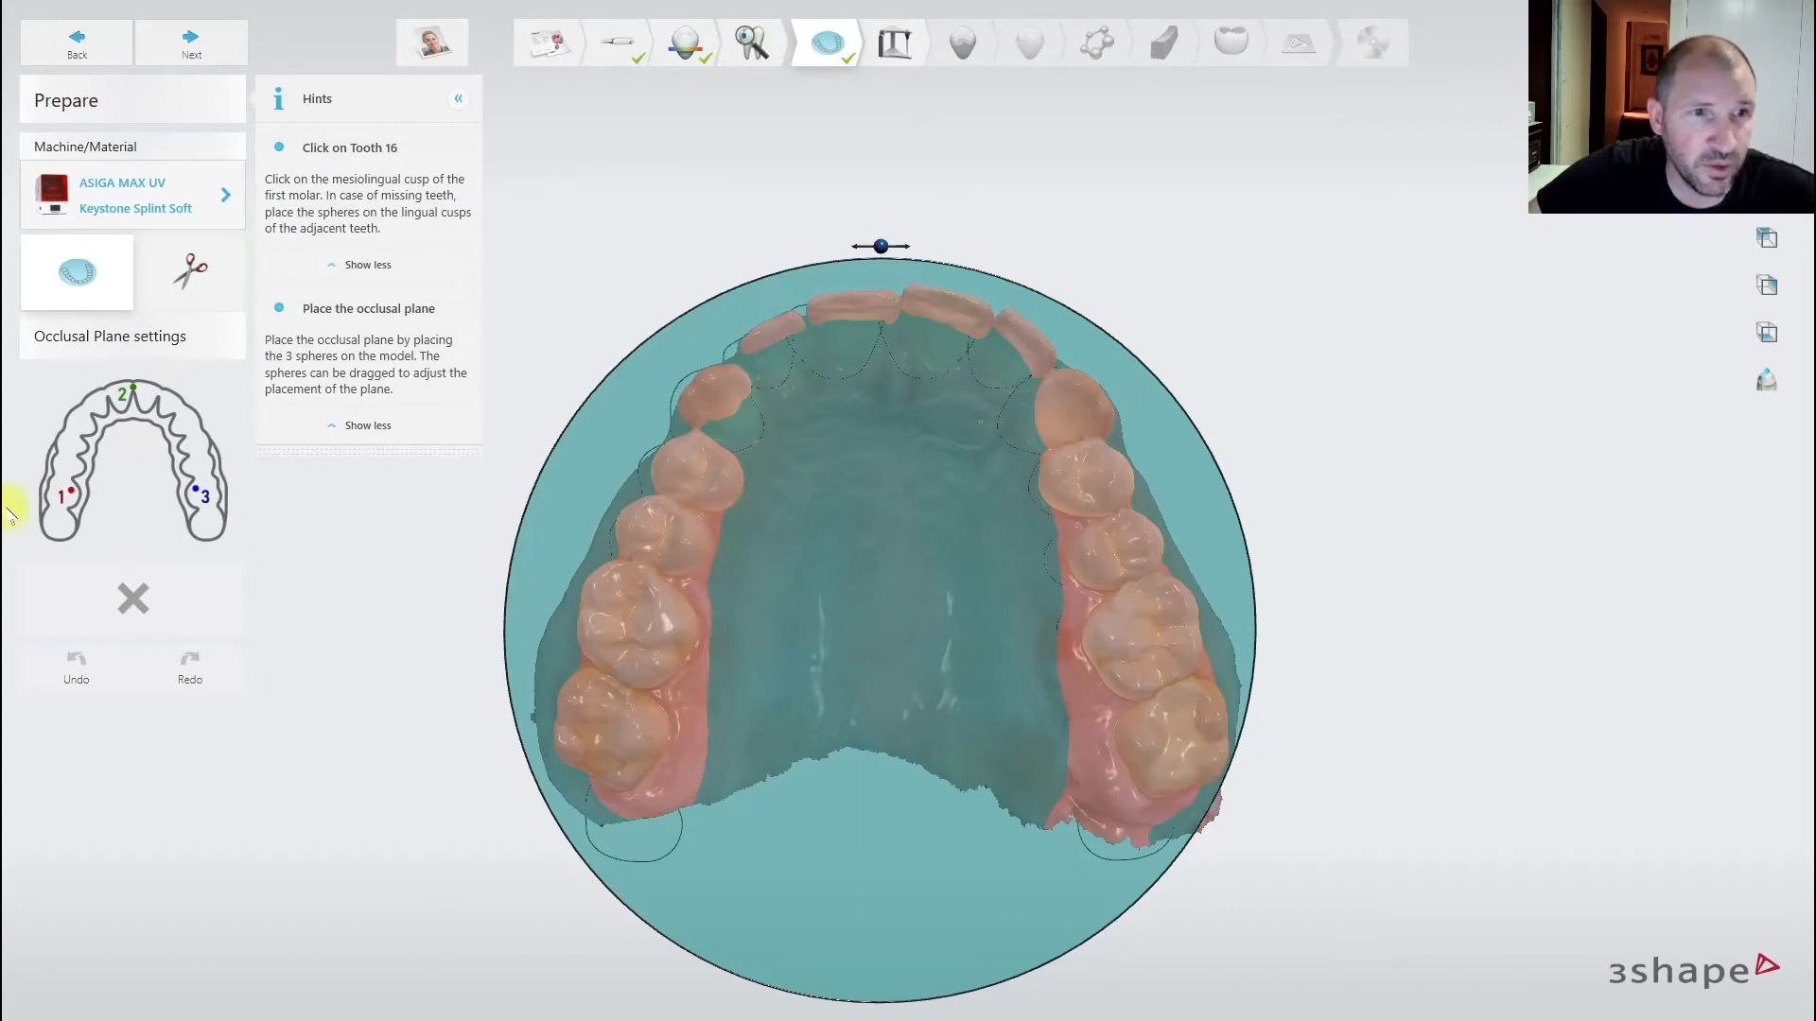
left_click(670, 630)
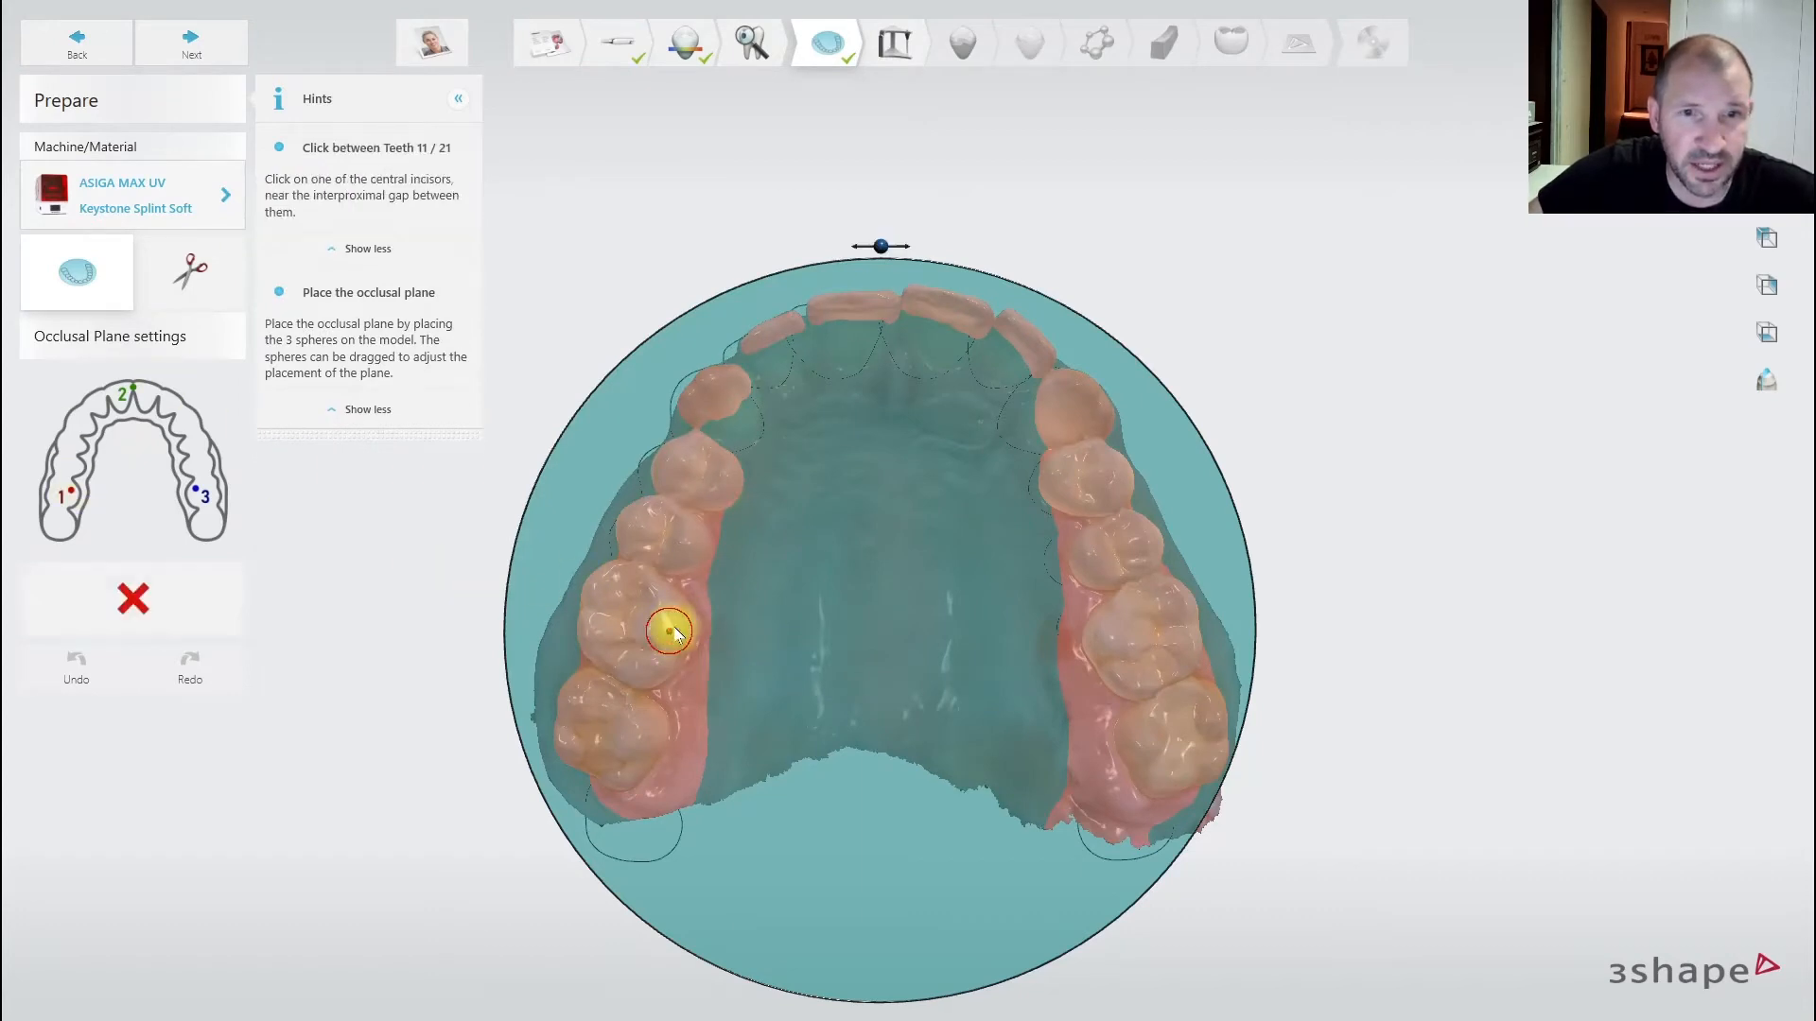
left_click(895, 300)
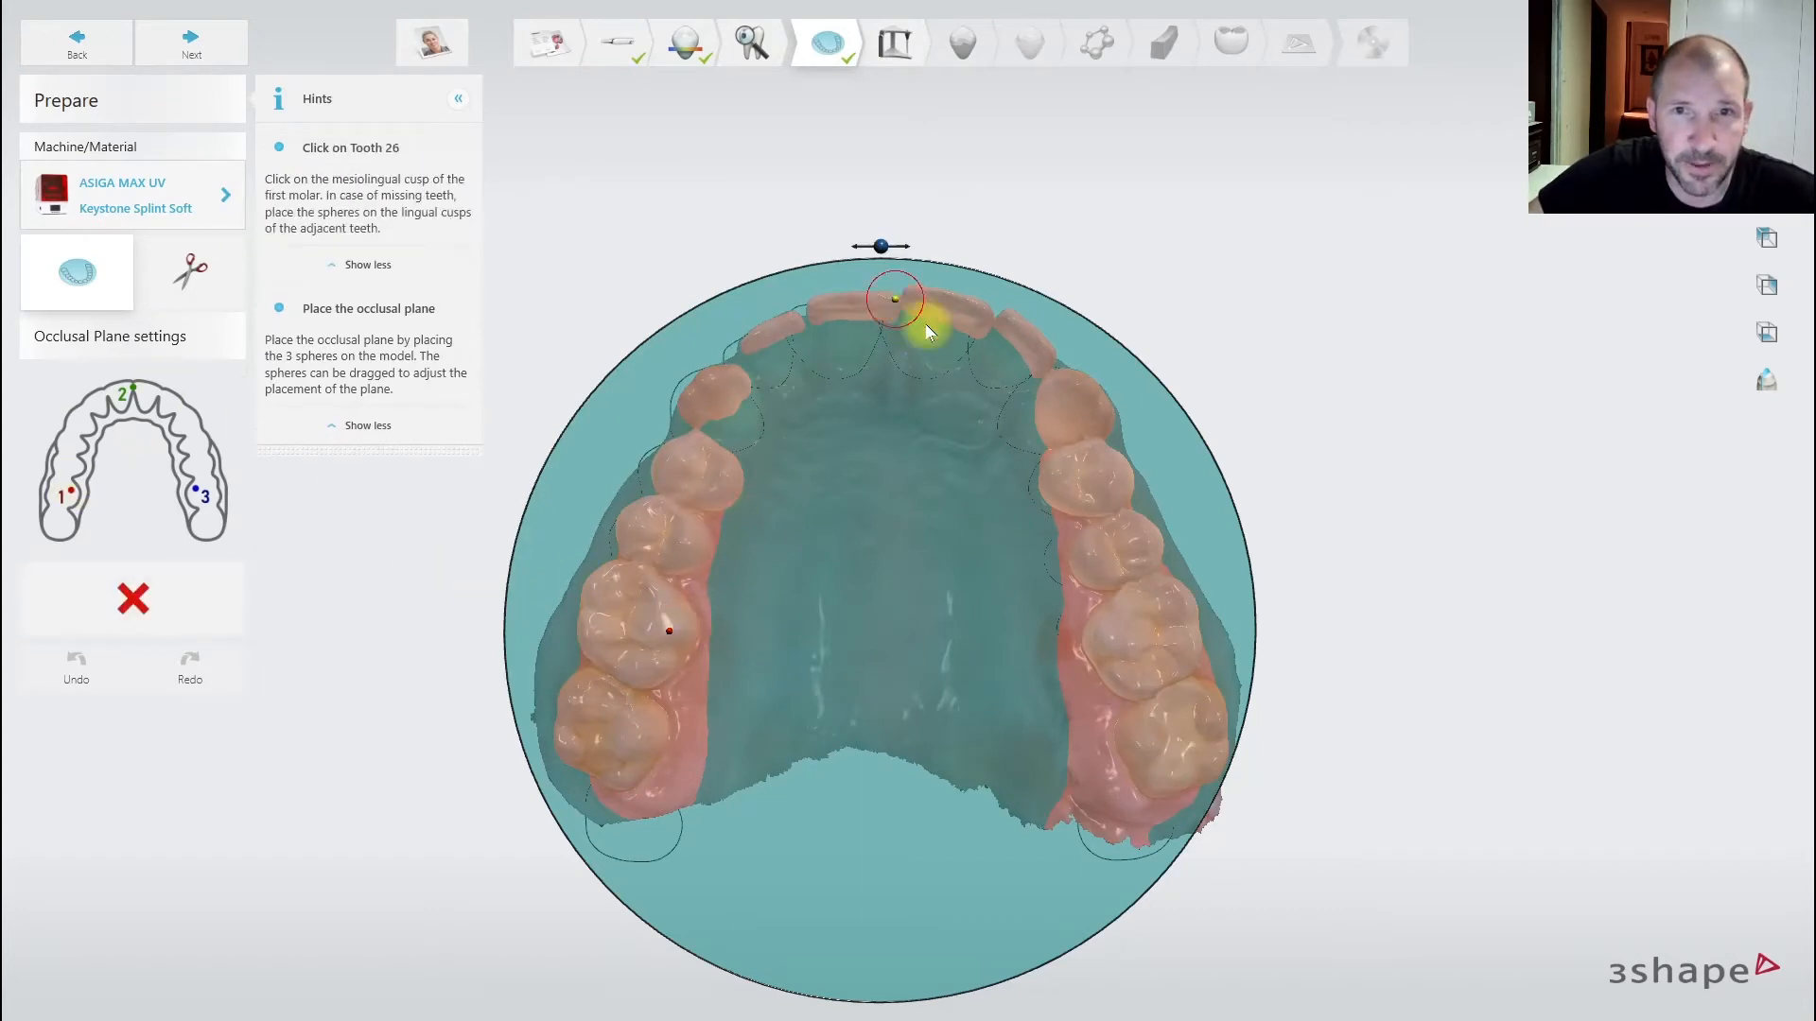
left_click(1108, 641)
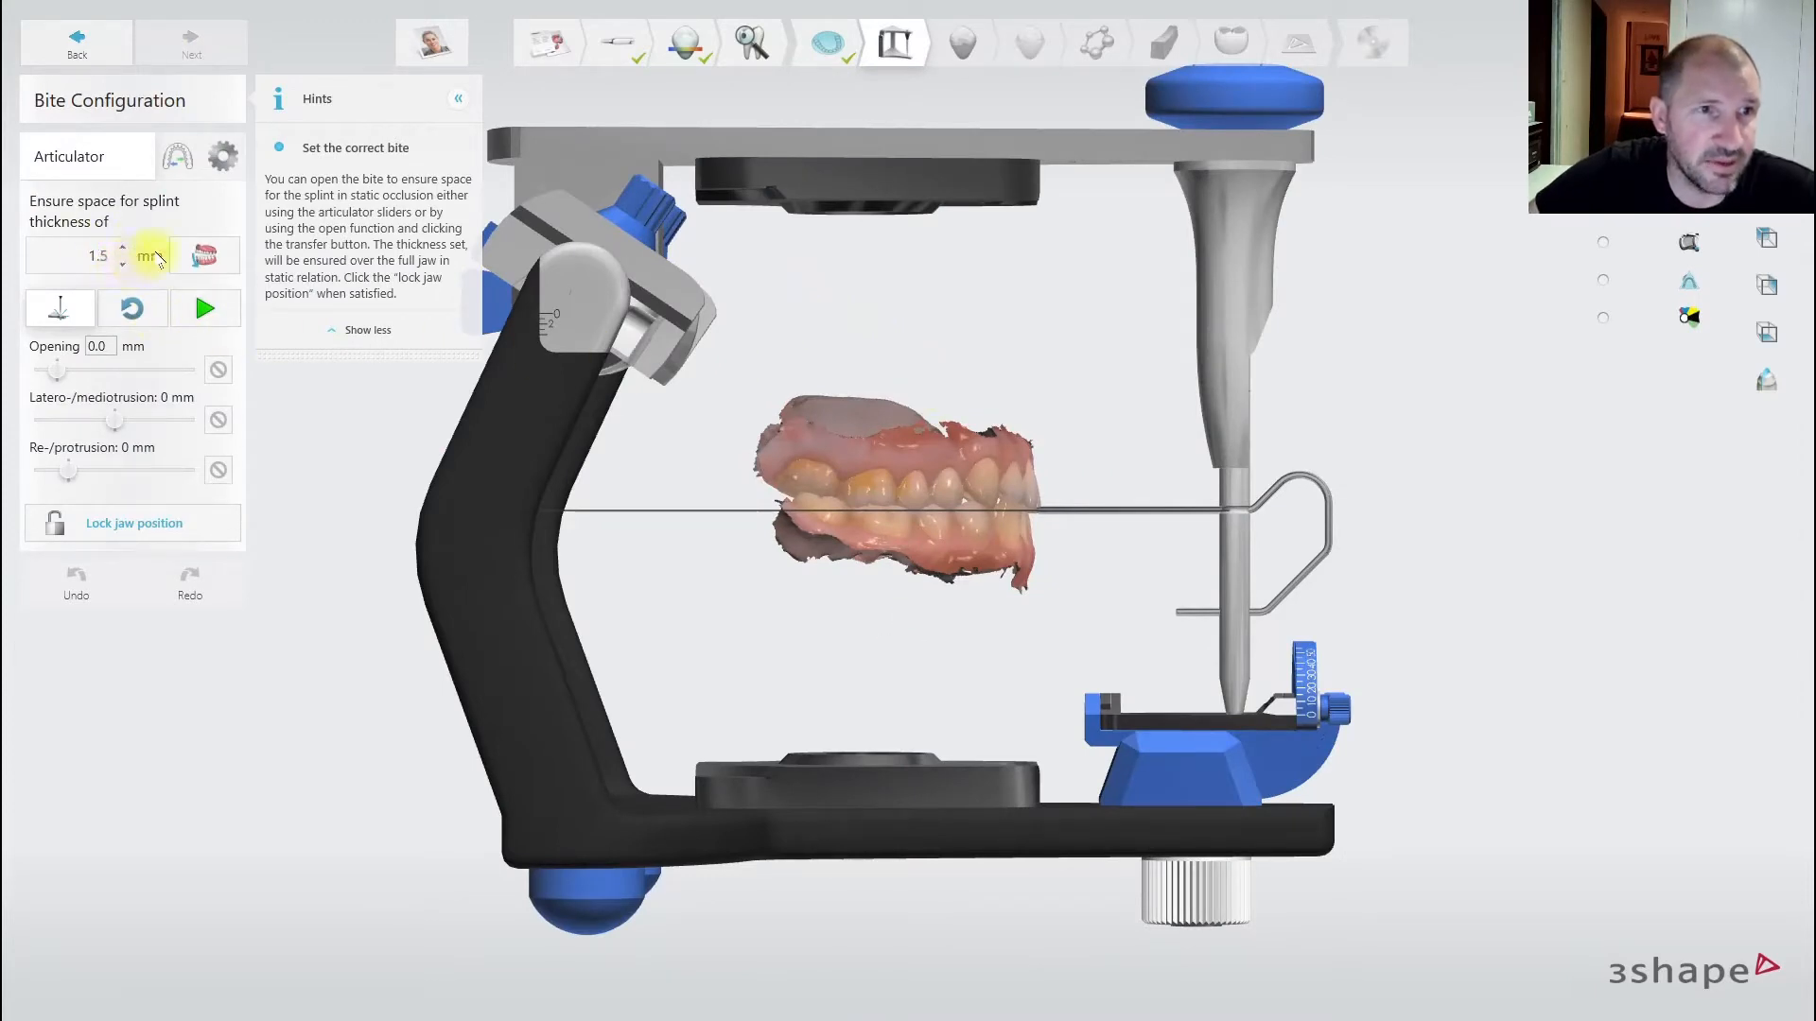
- Open the bite for a 1.4 mm splint thickness and lock the jaw position
left_click(204, 257)
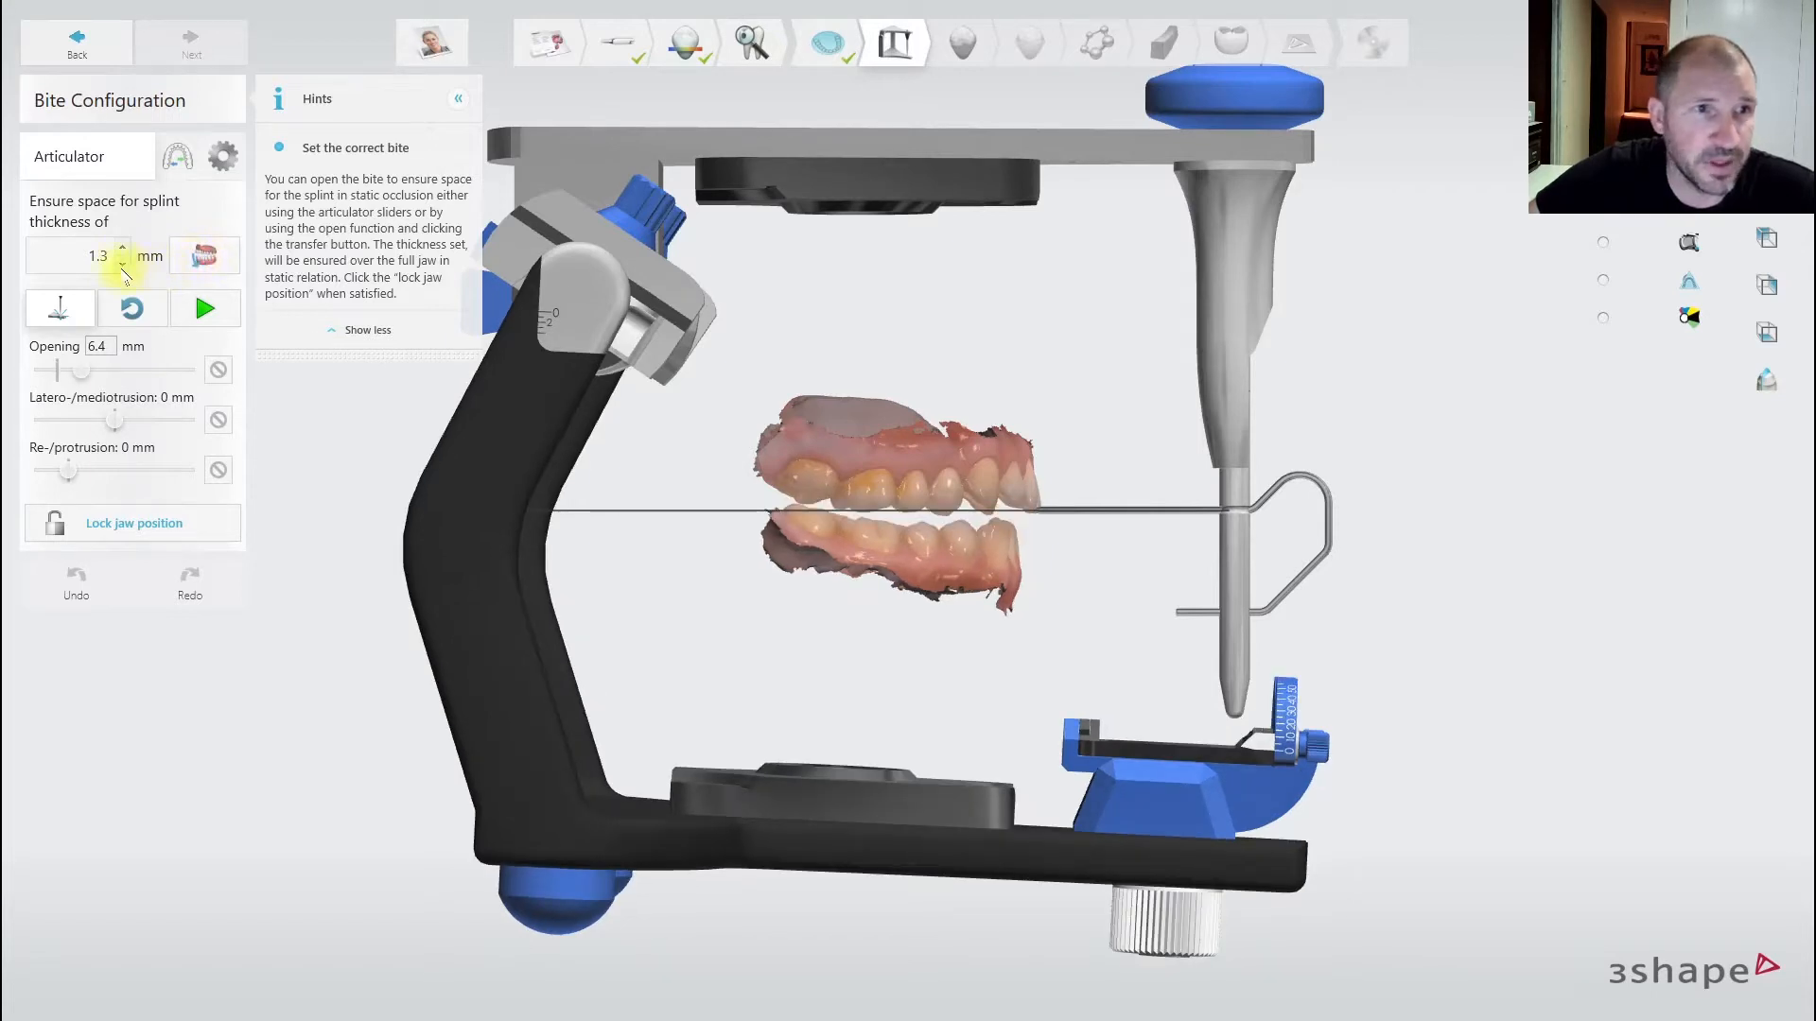
left_click(124, 266)
left_click(205, 258)
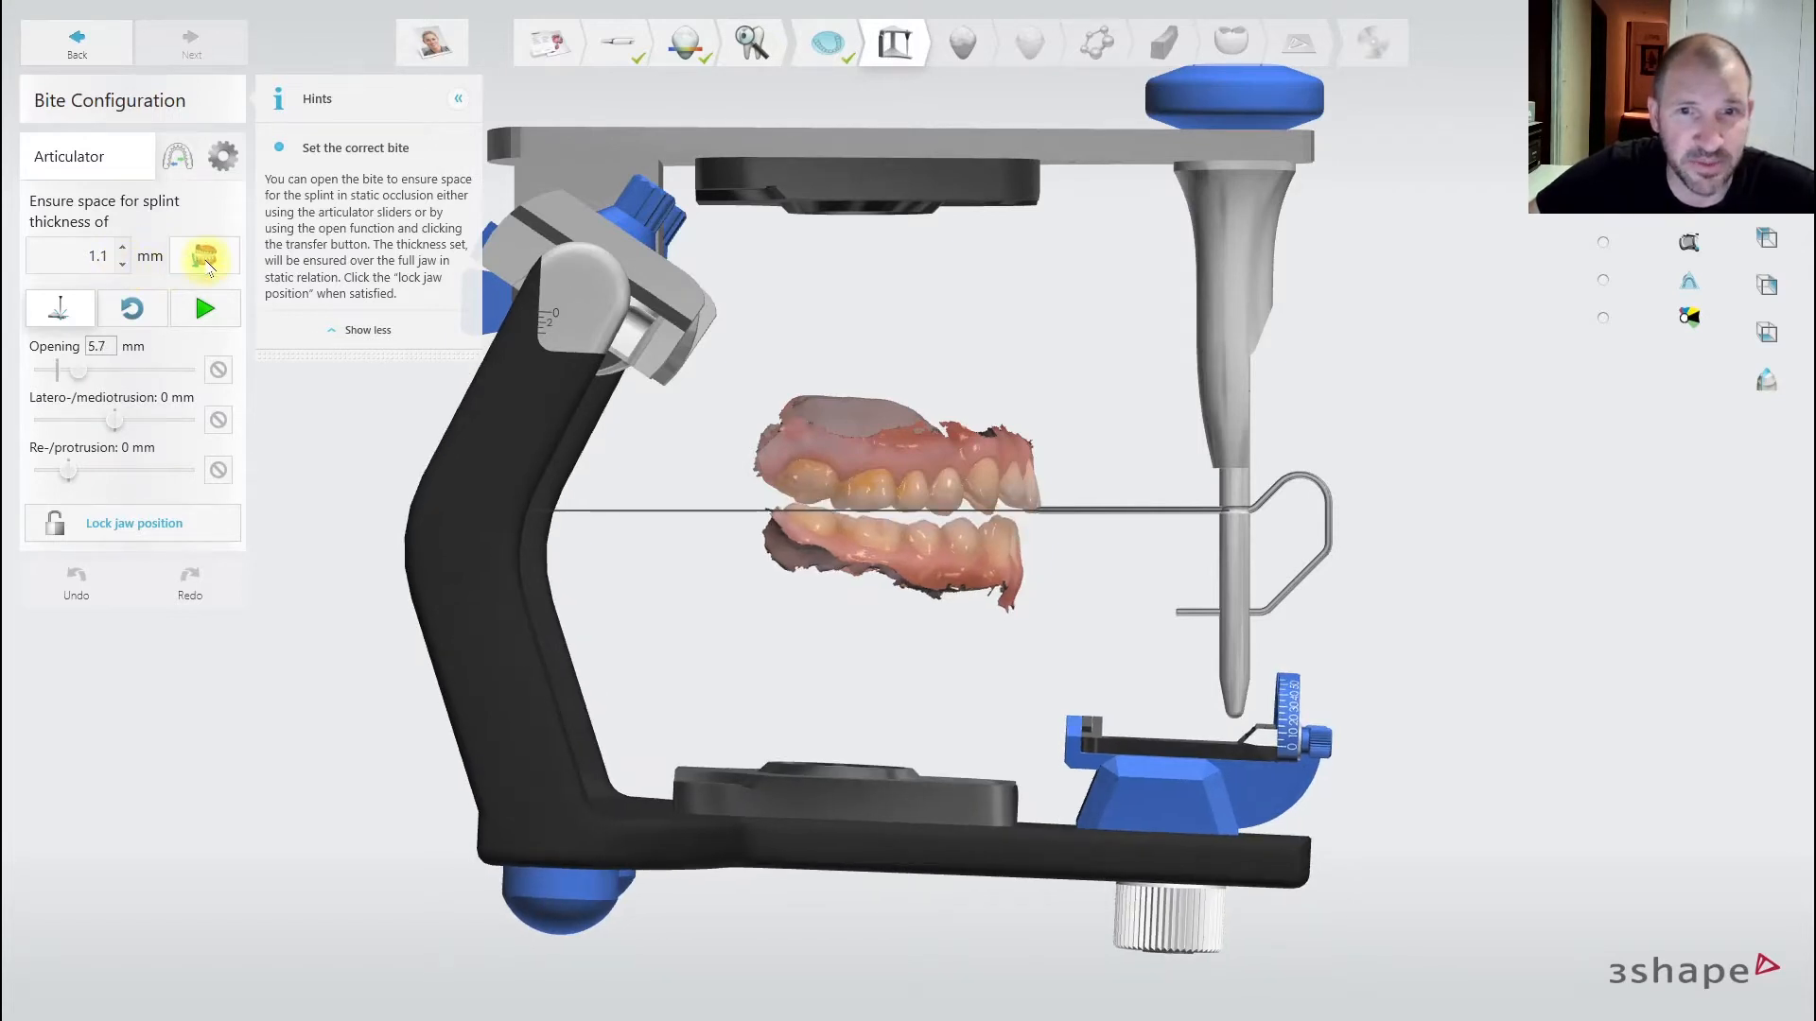
right_click_drag(668, 454, 734, 502)
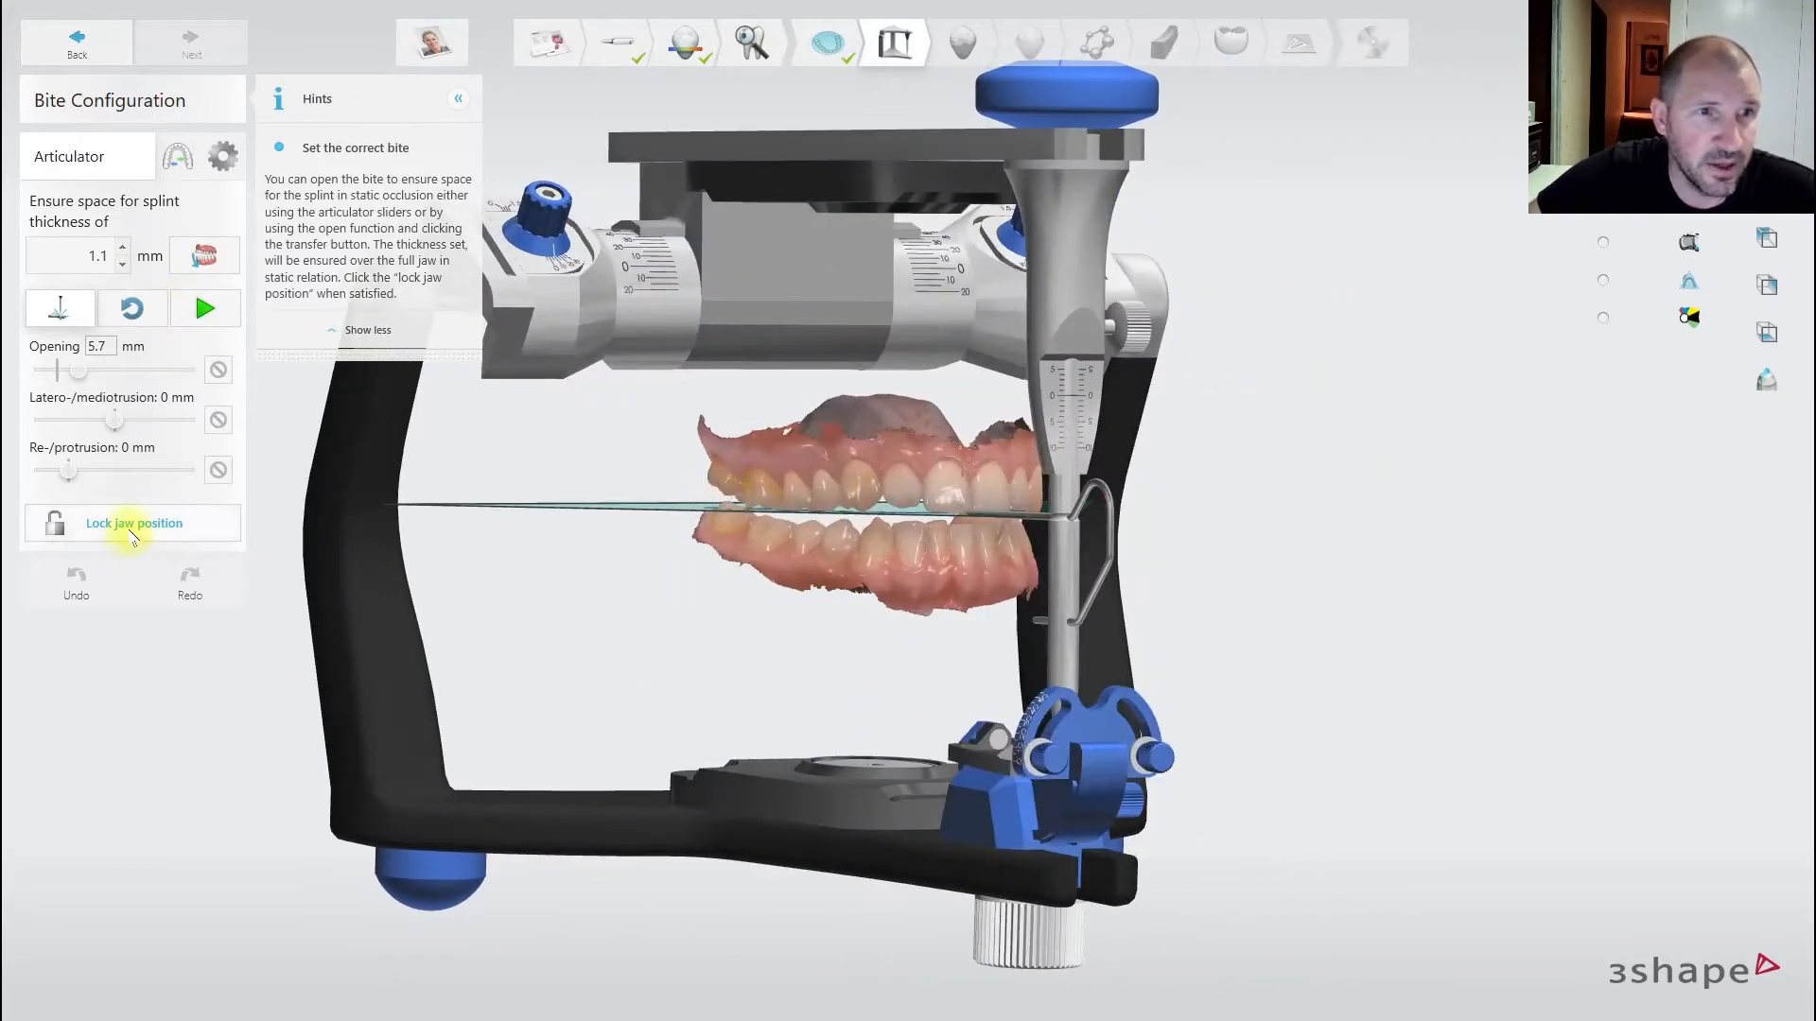
right_click_drag(721, 491, 794, 487)
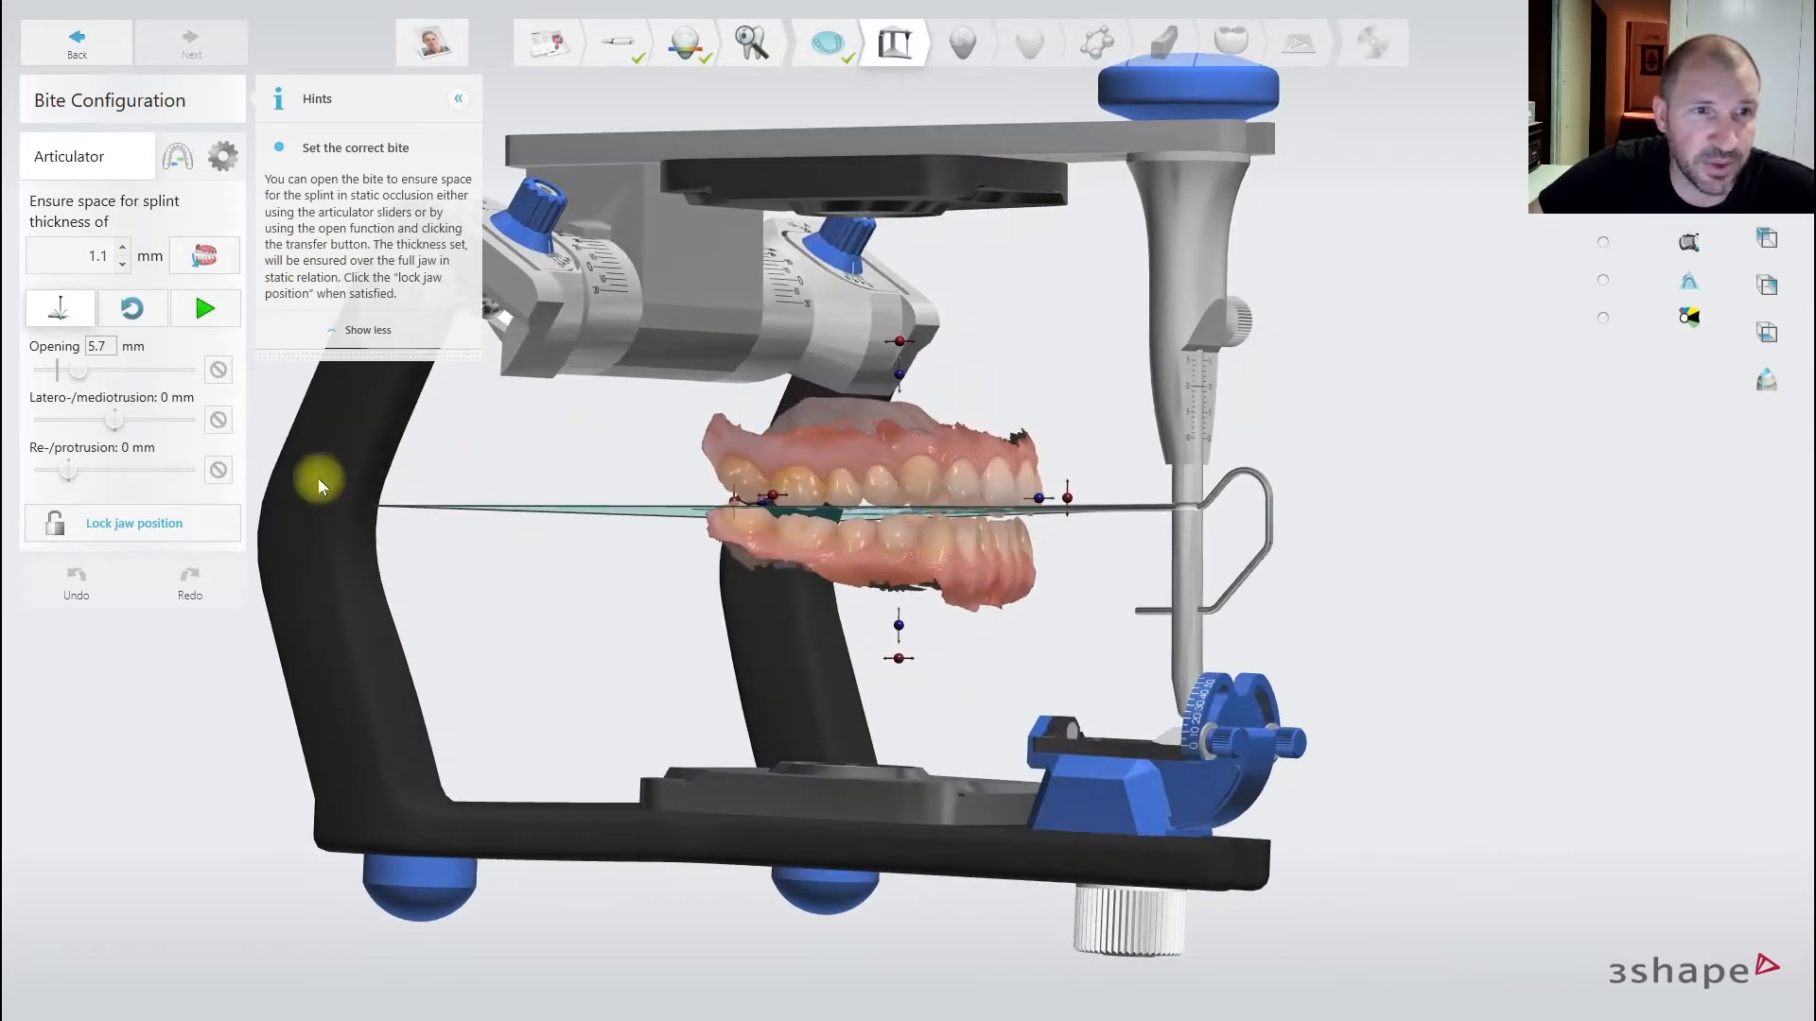
left_click(146, 528)
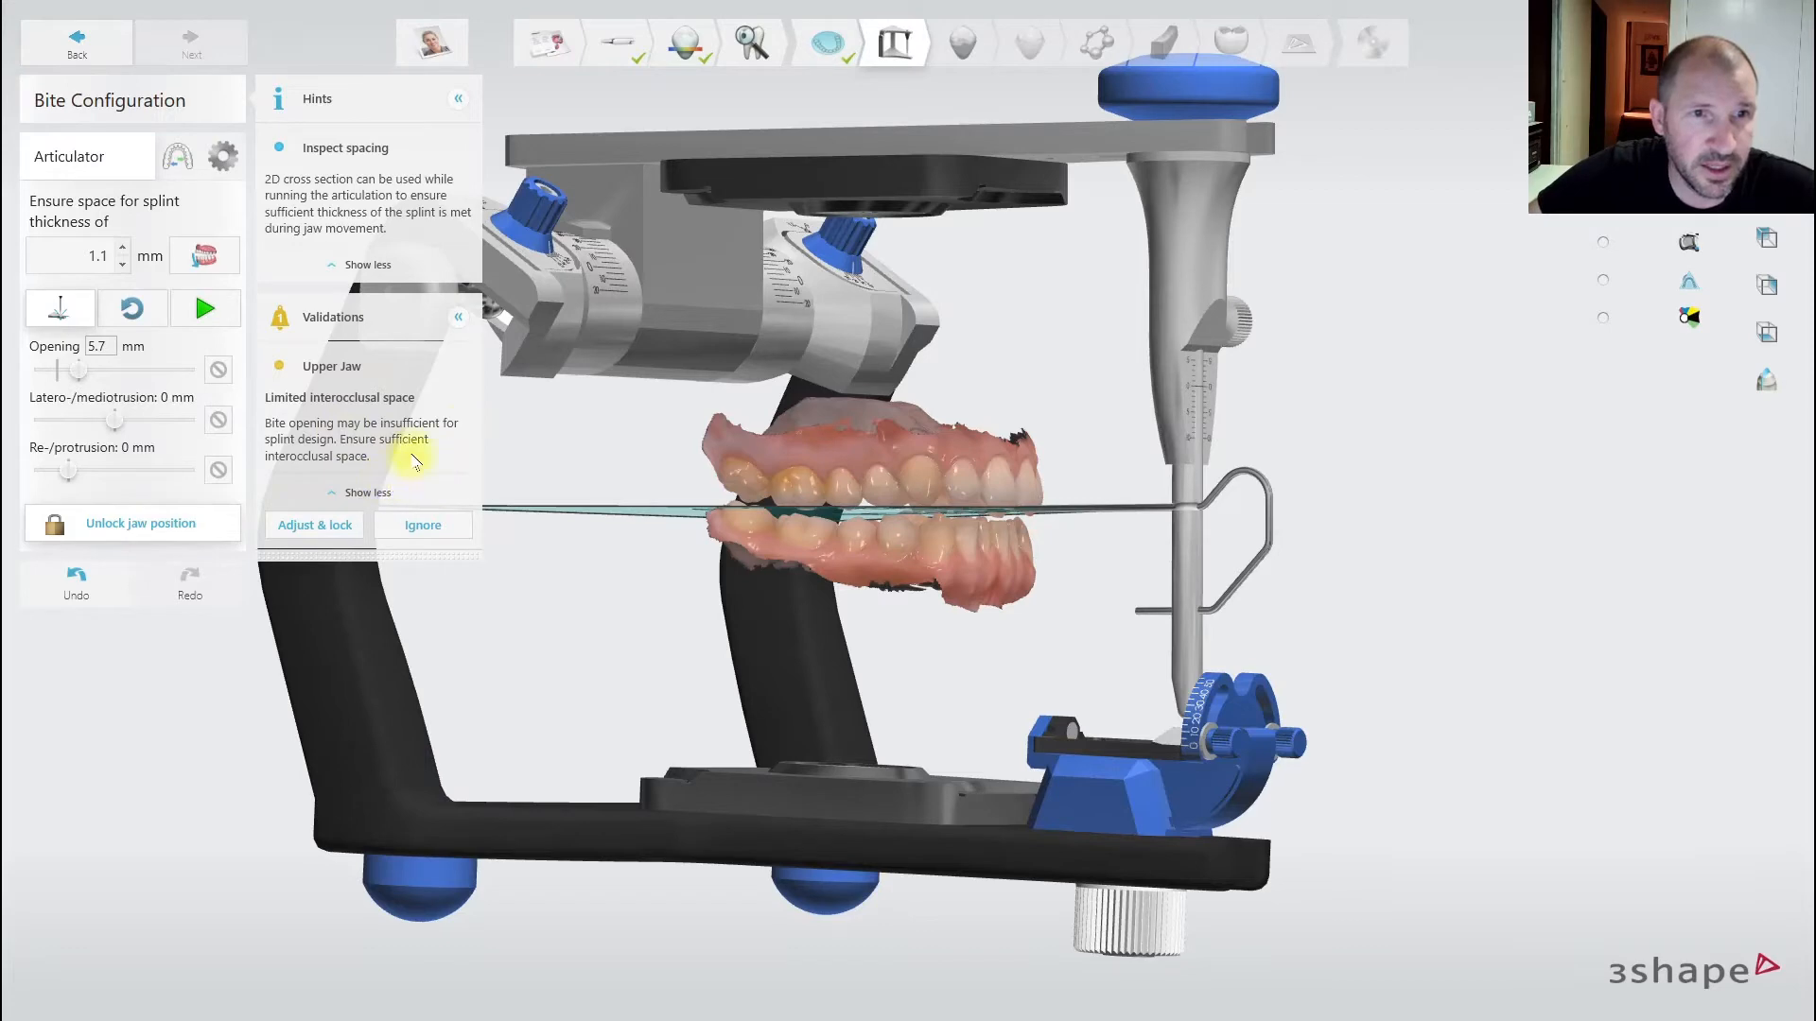
right_click_drag(1036, 486, 695, 483)
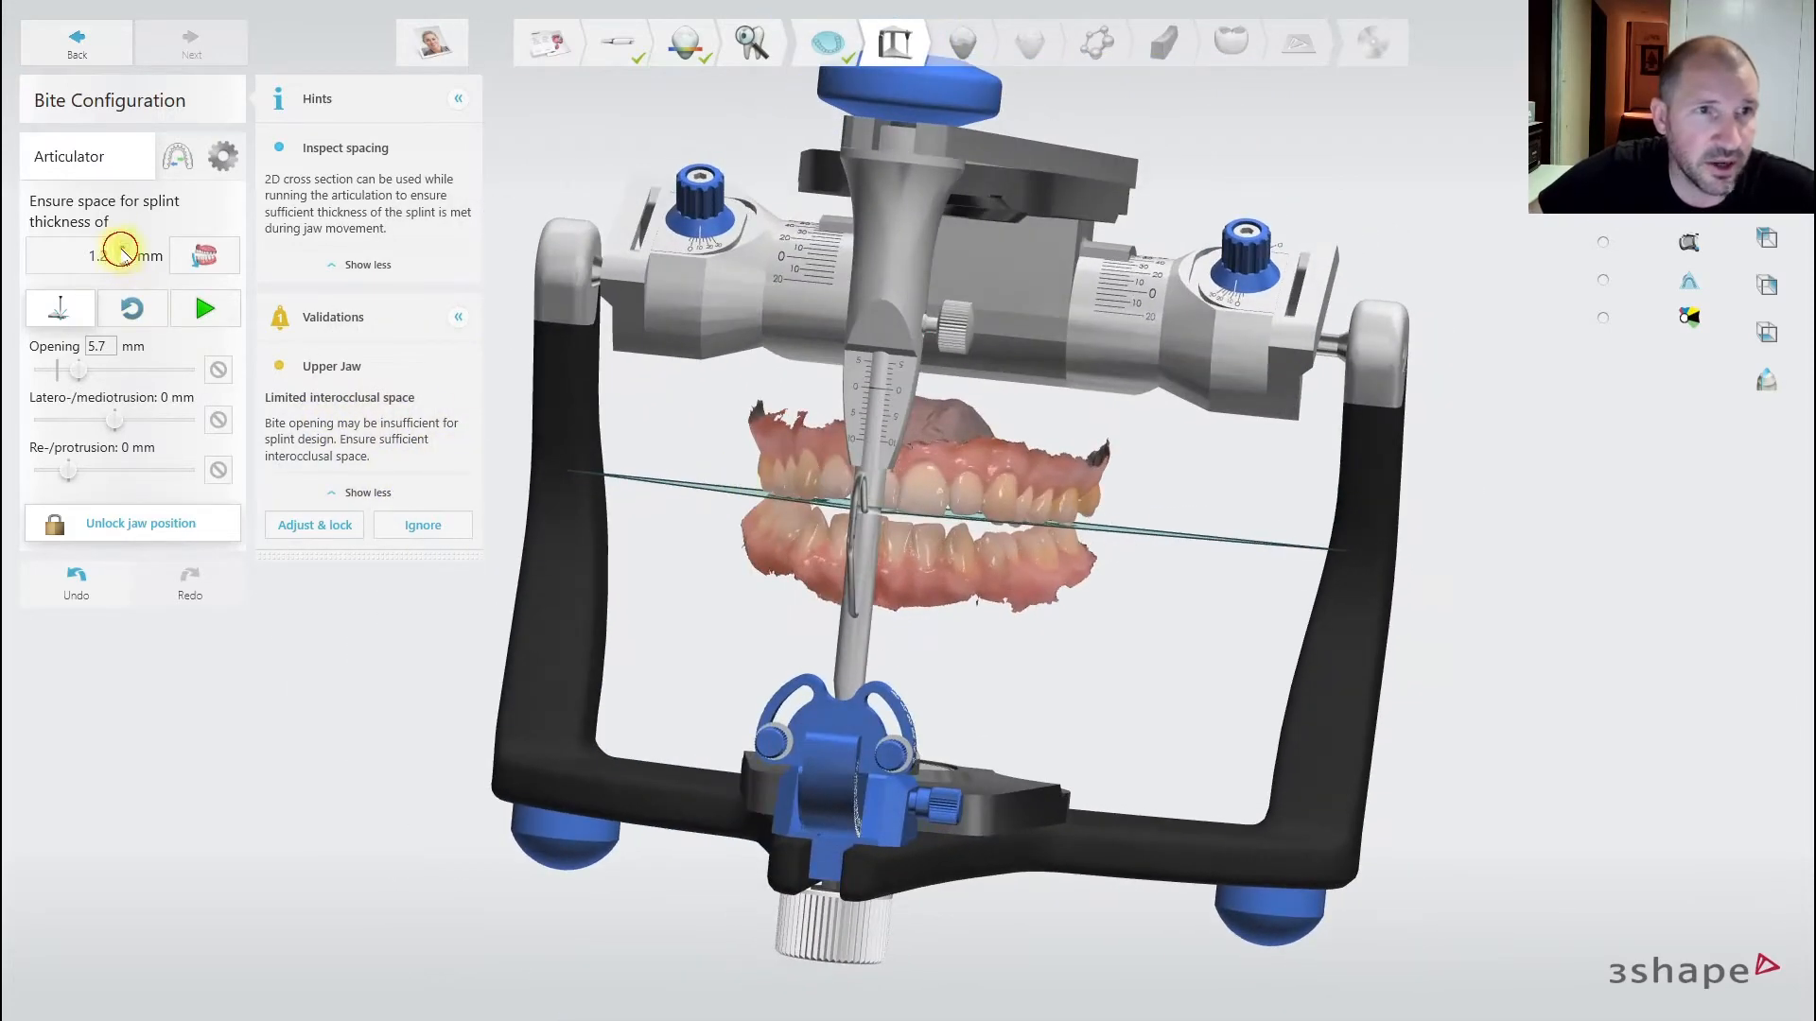
left_click(197, 263)
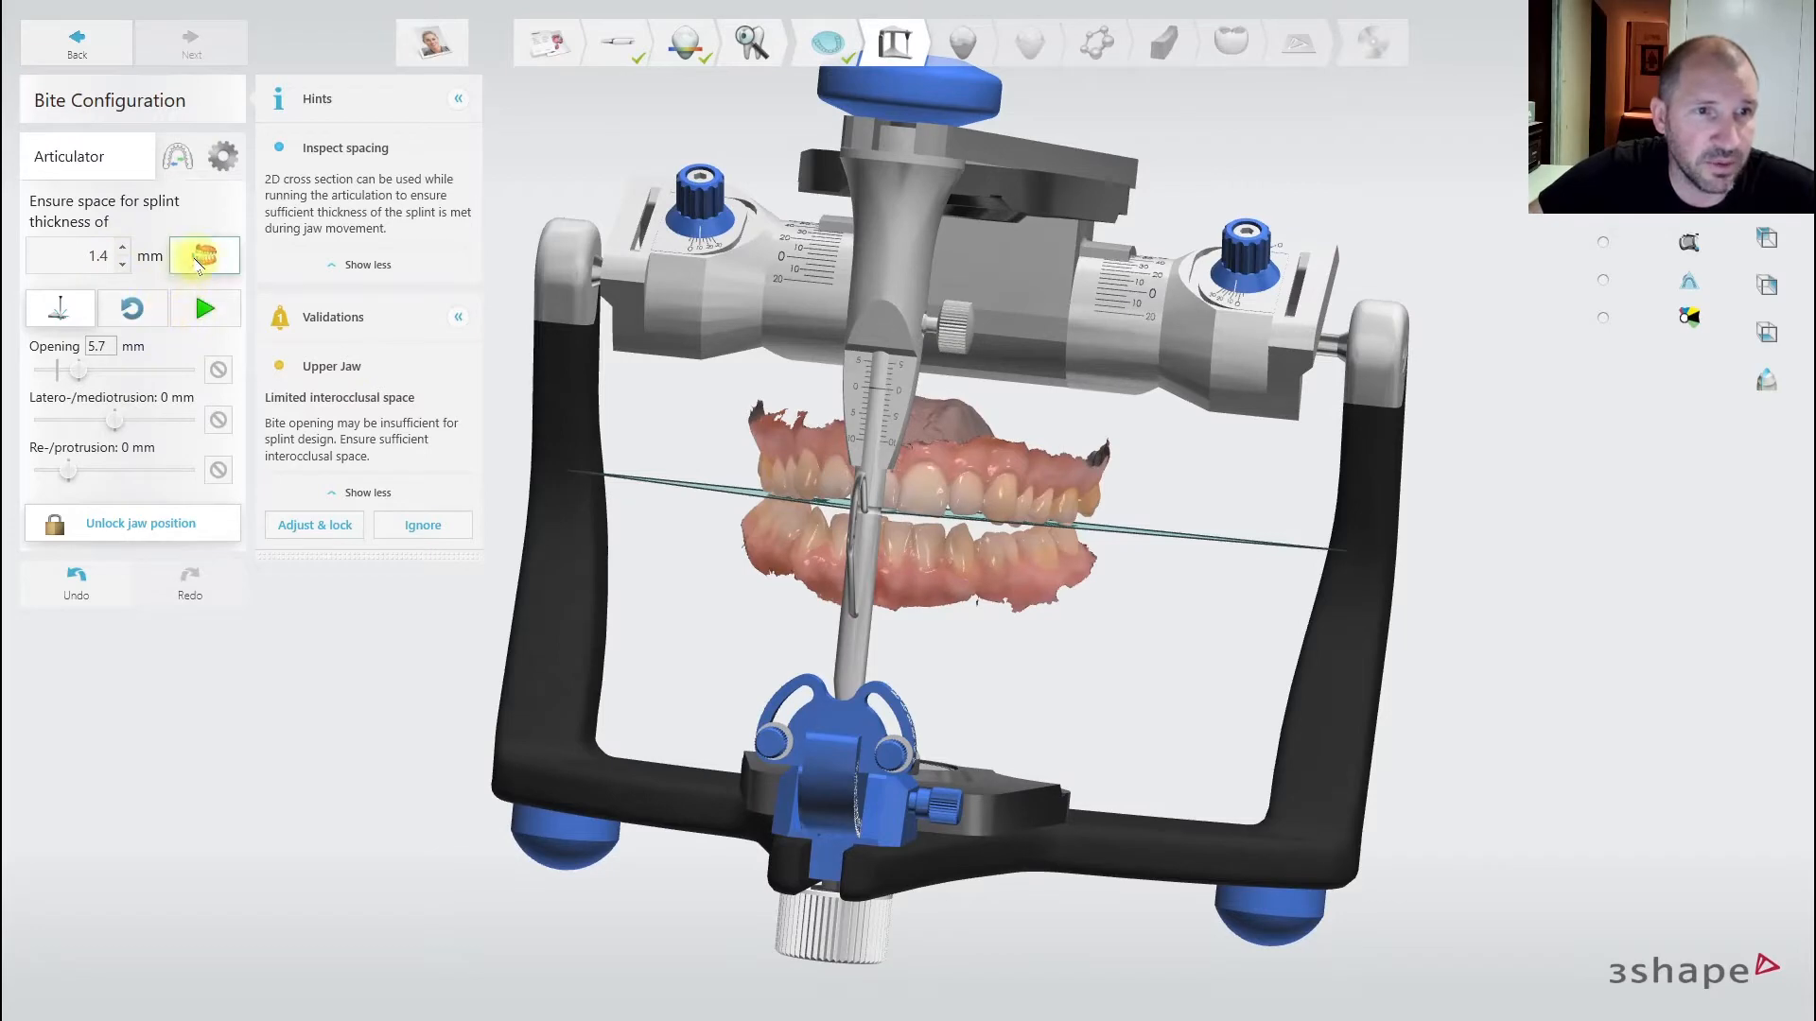
left_click(151, 526)
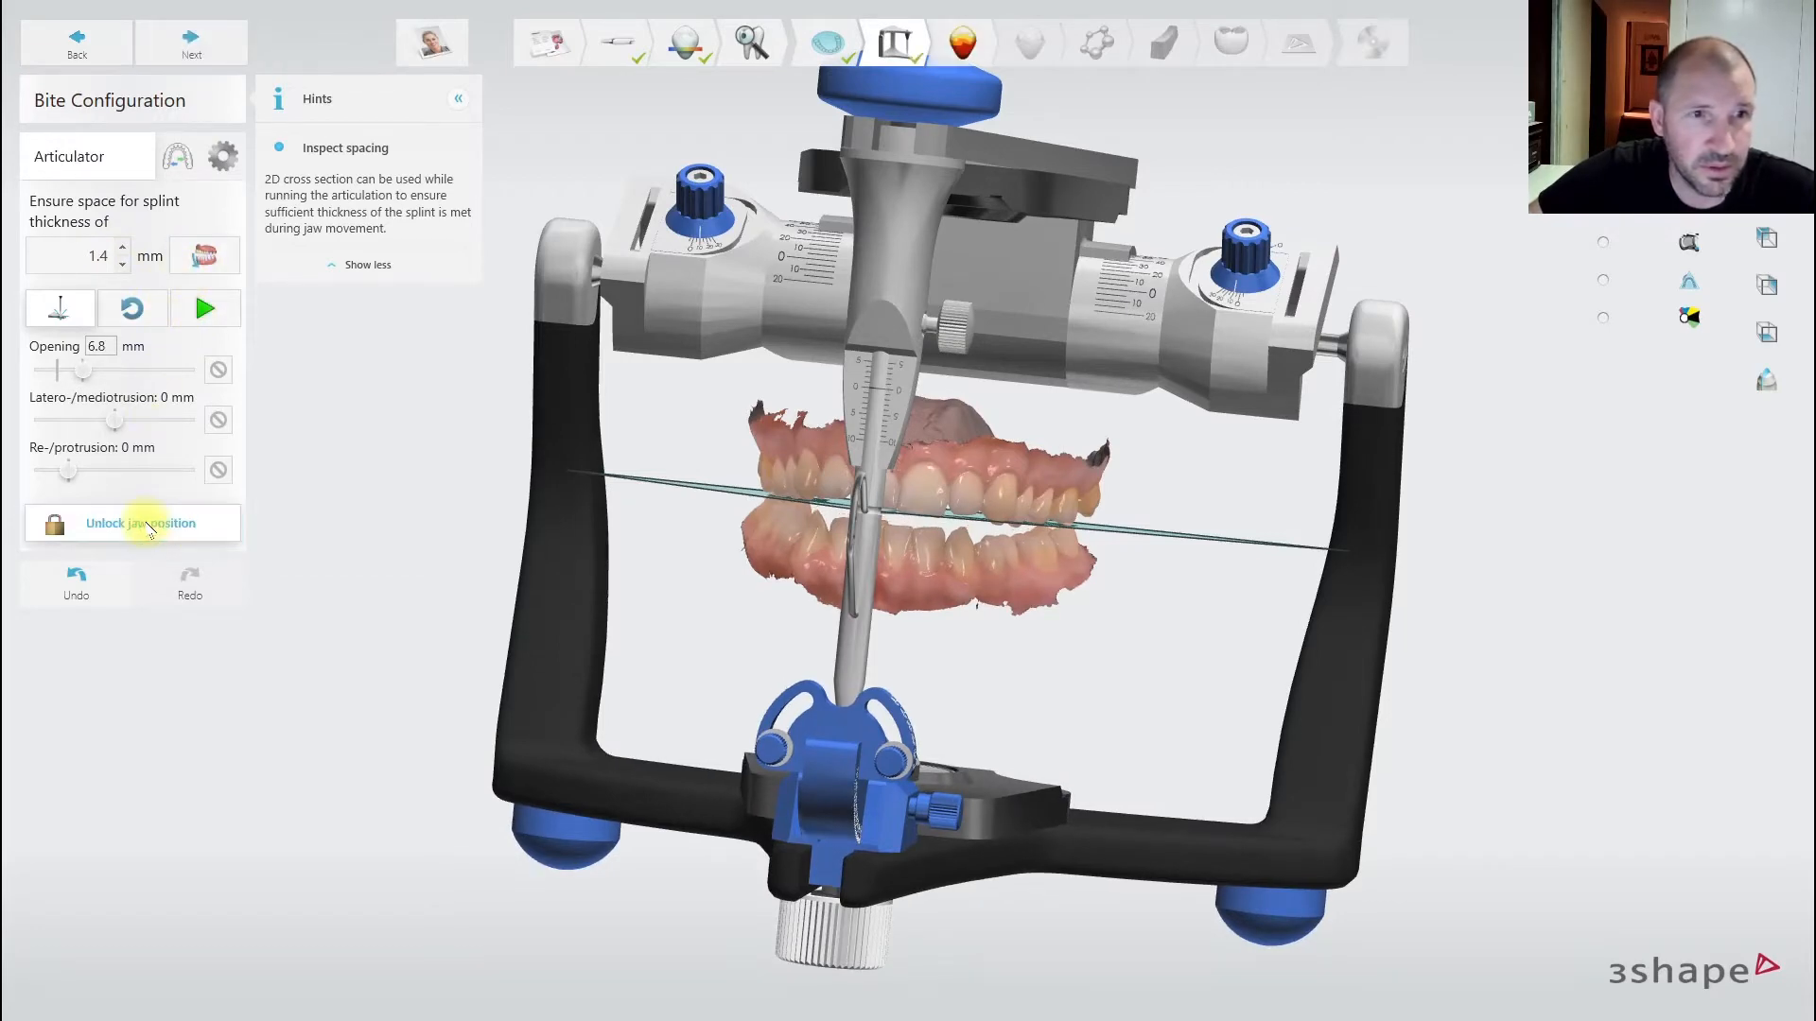
right_click_drag(321, 454, 567, 454)
- Play the jaw articulation, hide the articulator, and advance to Blocking Out
left_click(210, 306)
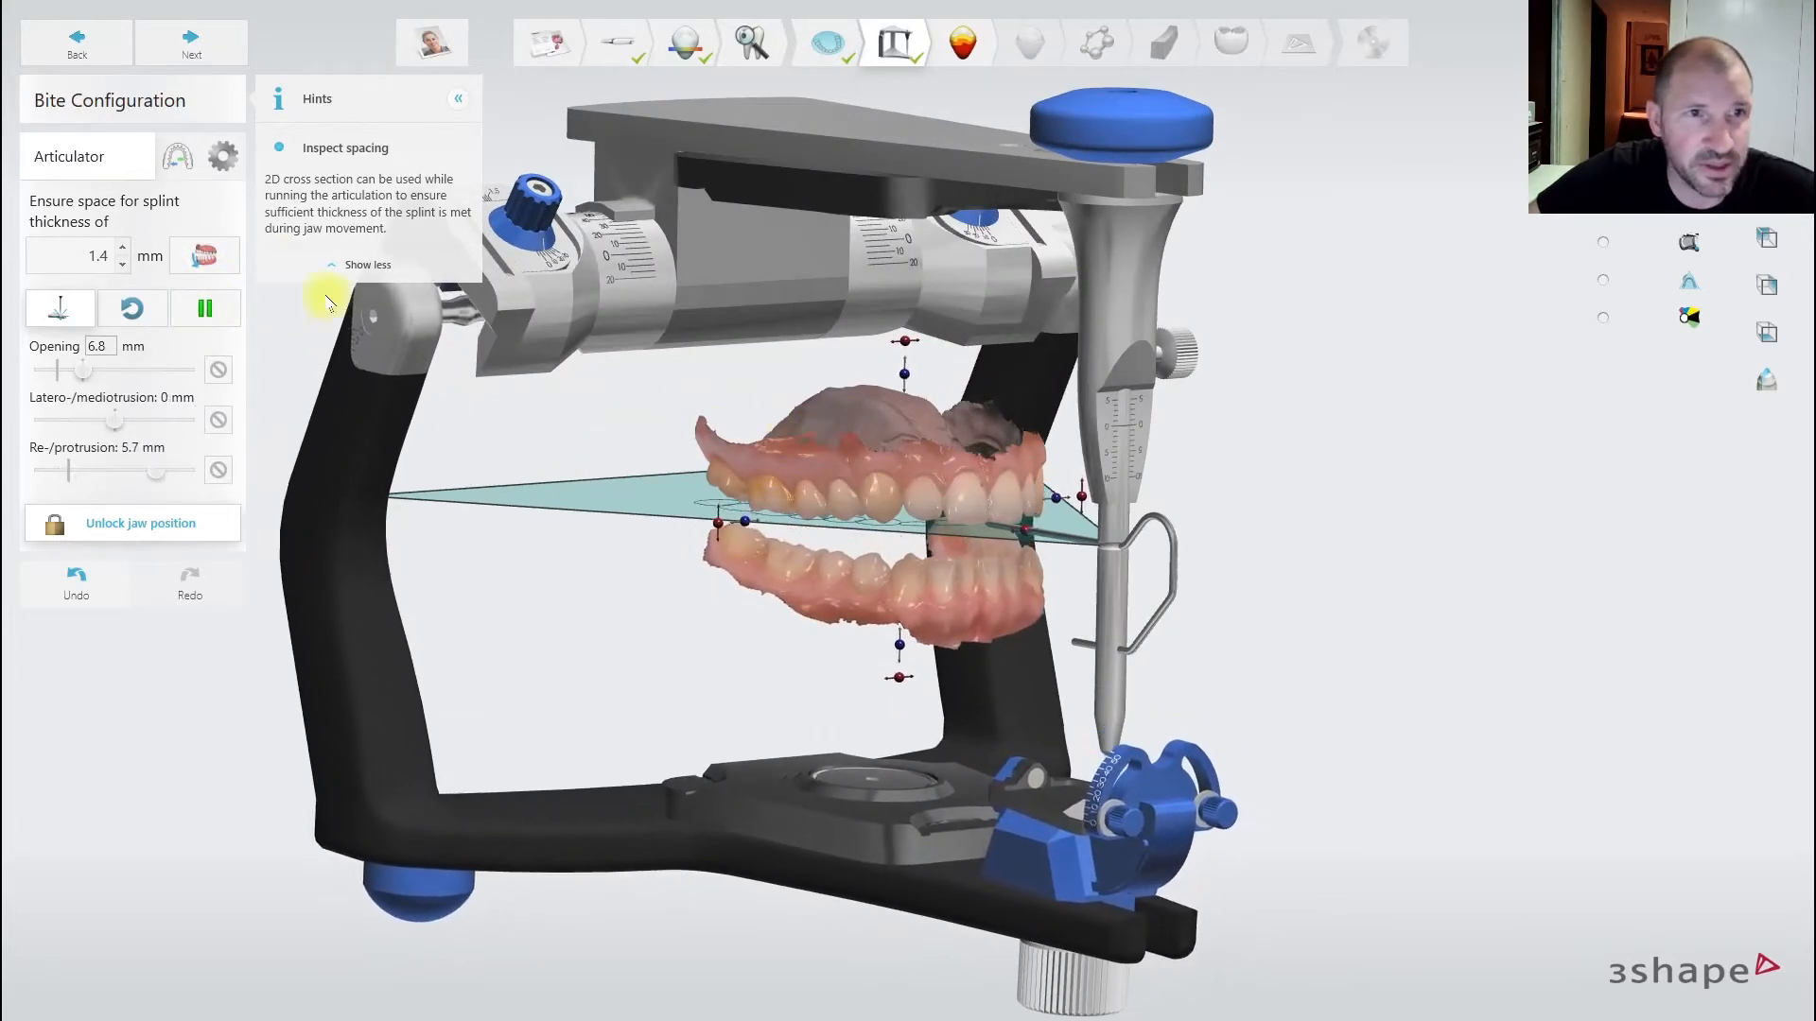
left_click(129, 156)
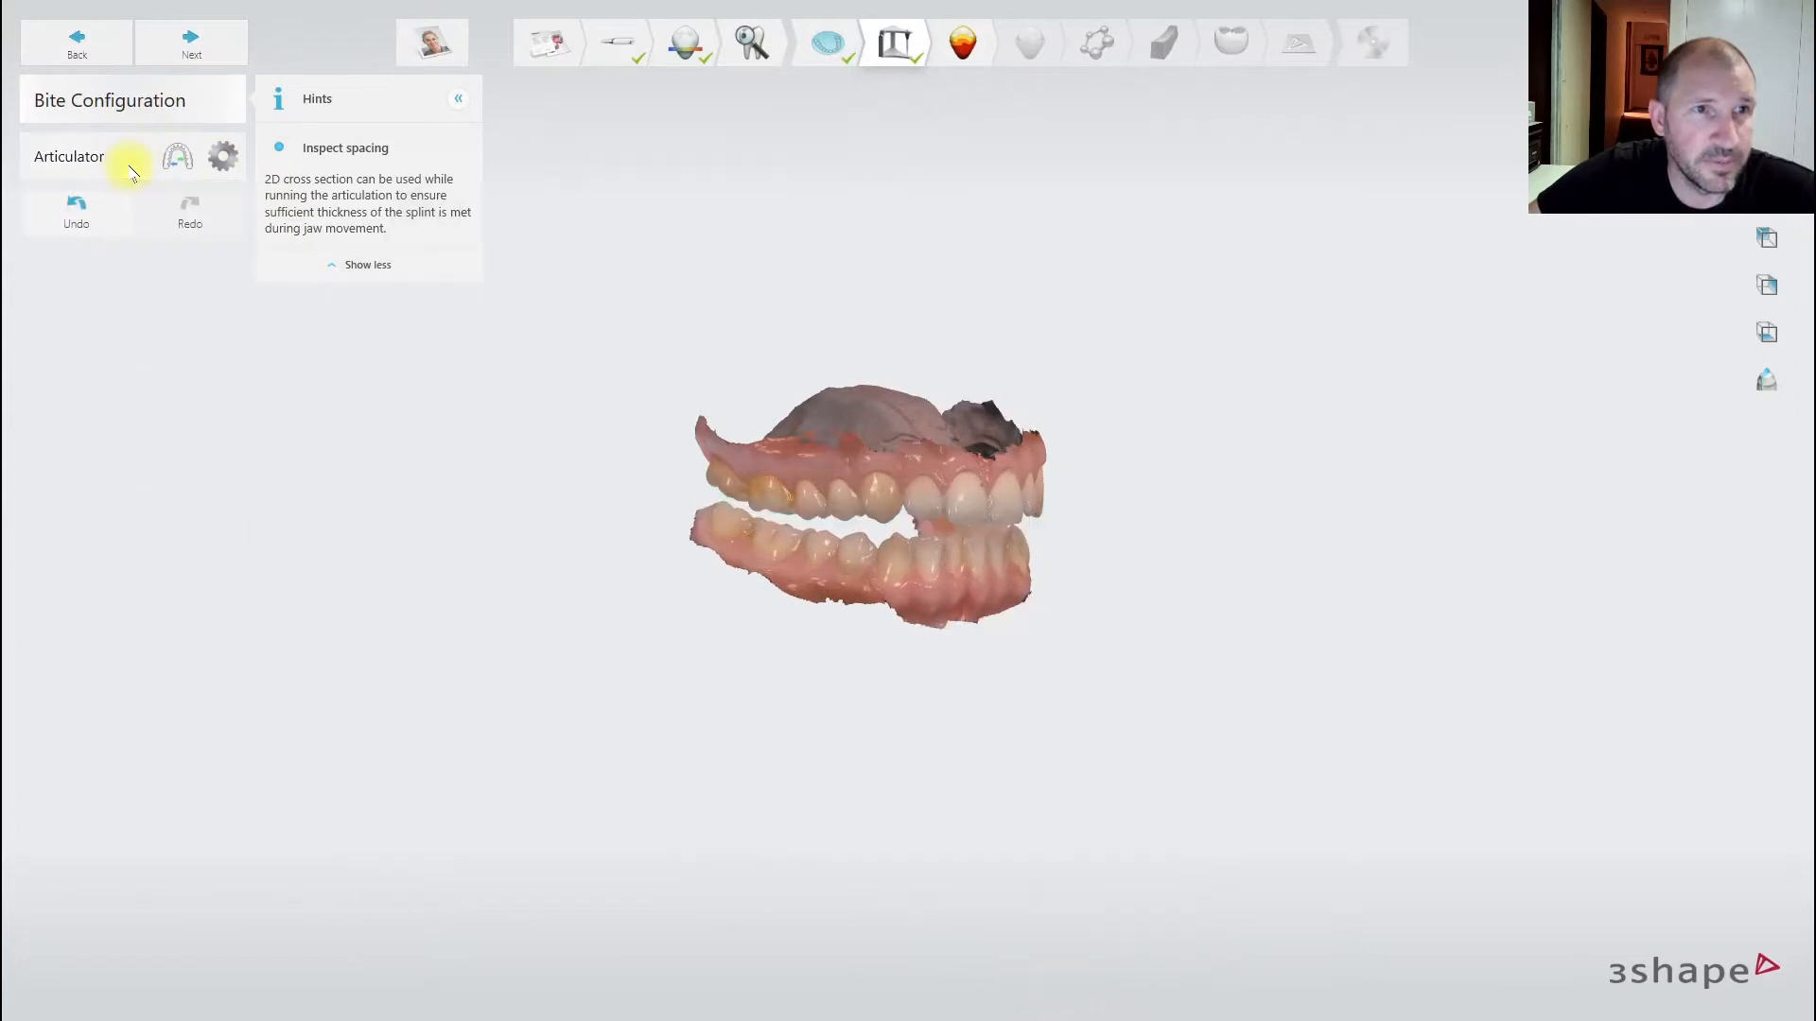
left_click(130, 161)
left_click(228, 158)
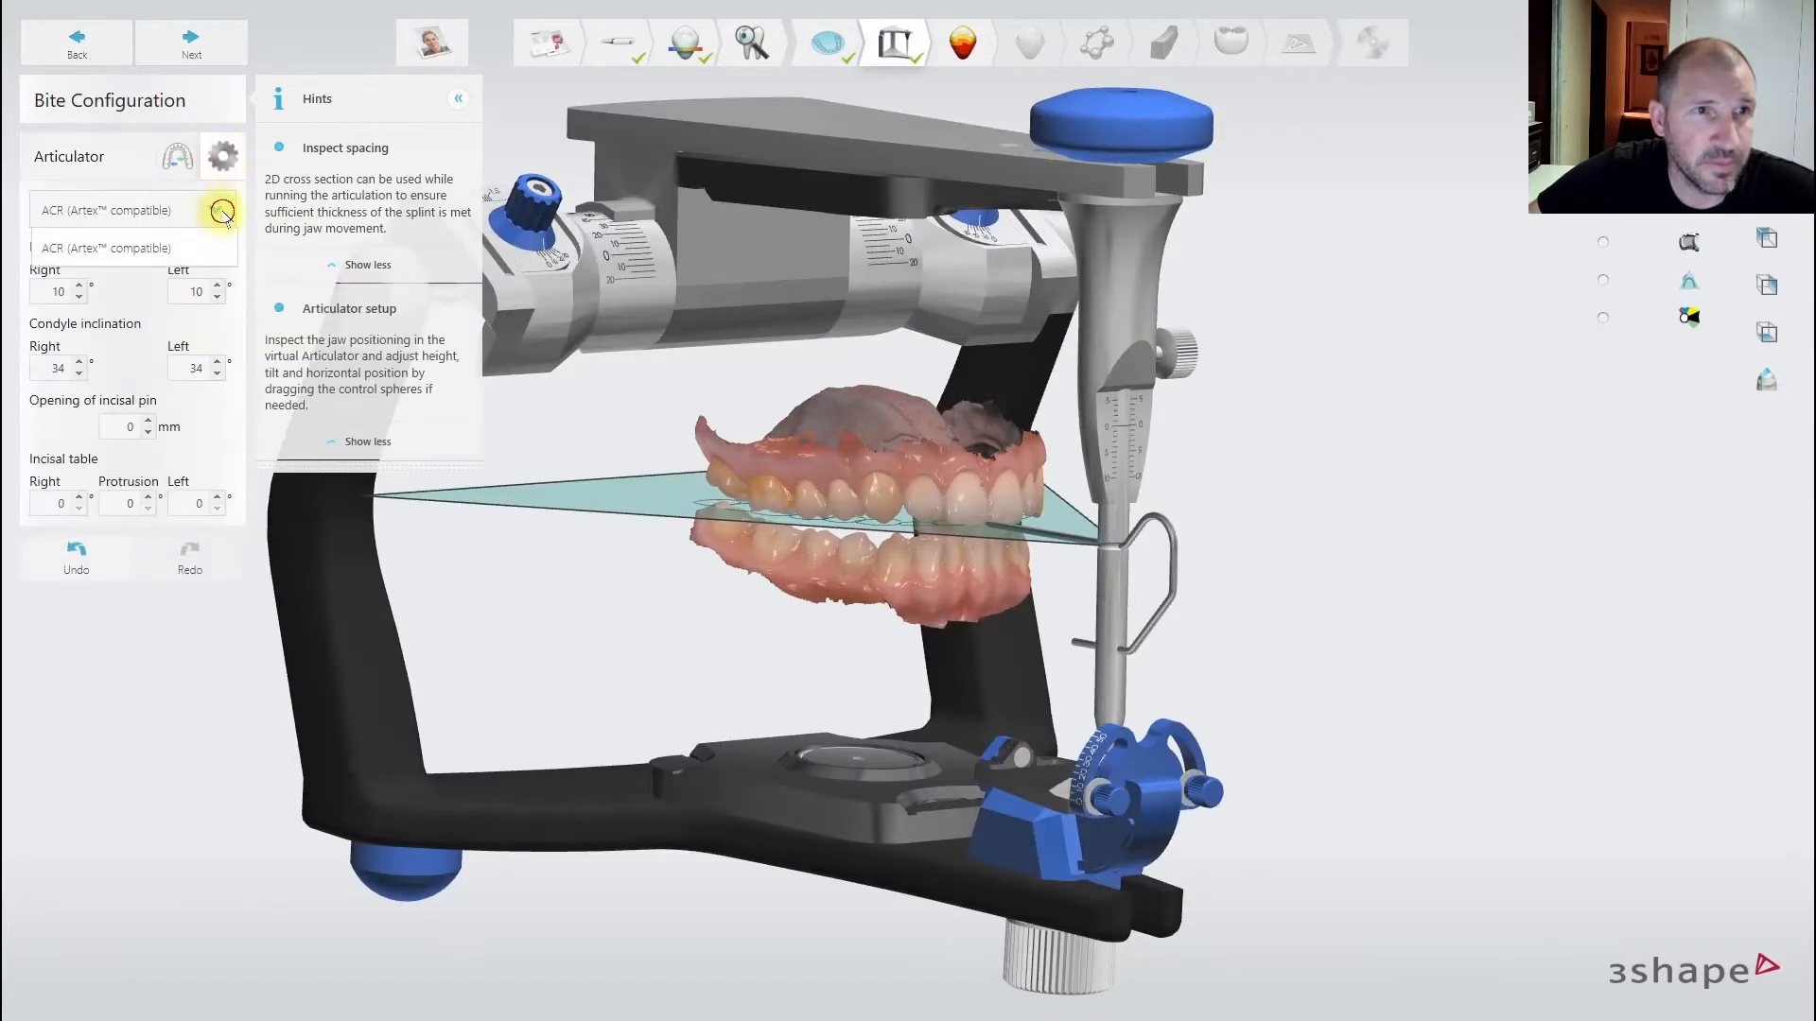
left_click(217, 147)
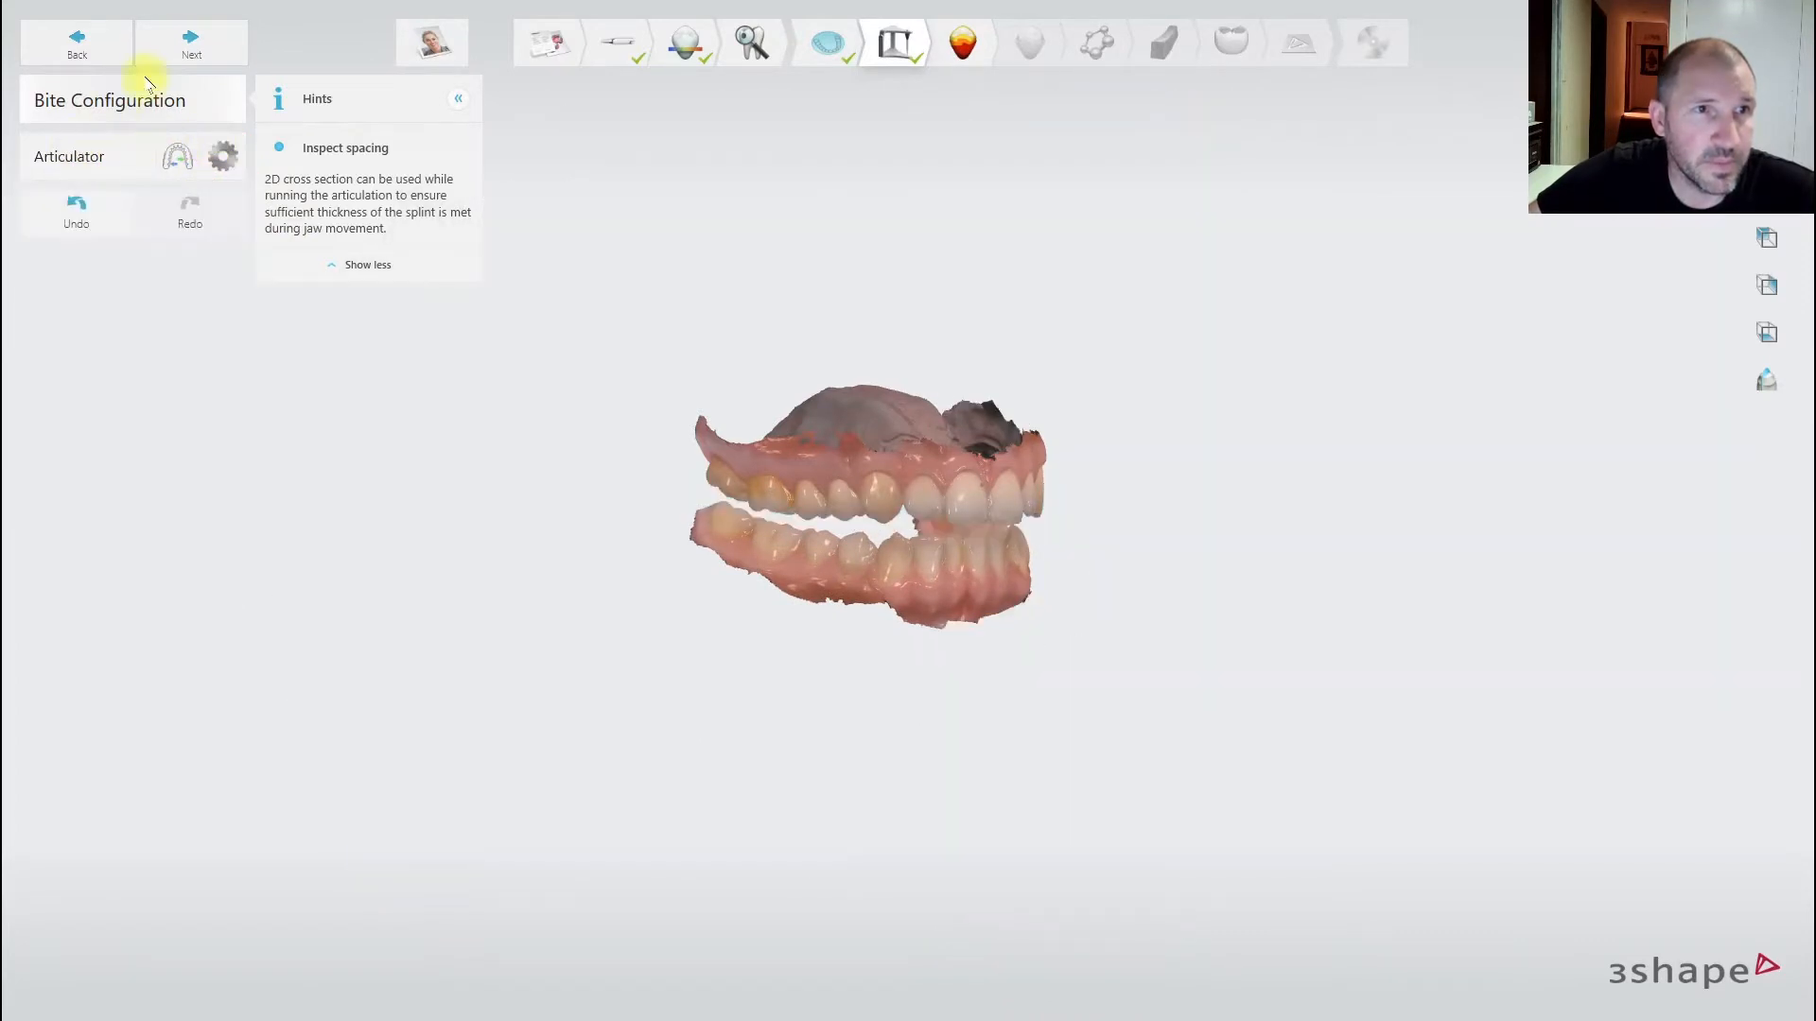
left_click(189, 36)
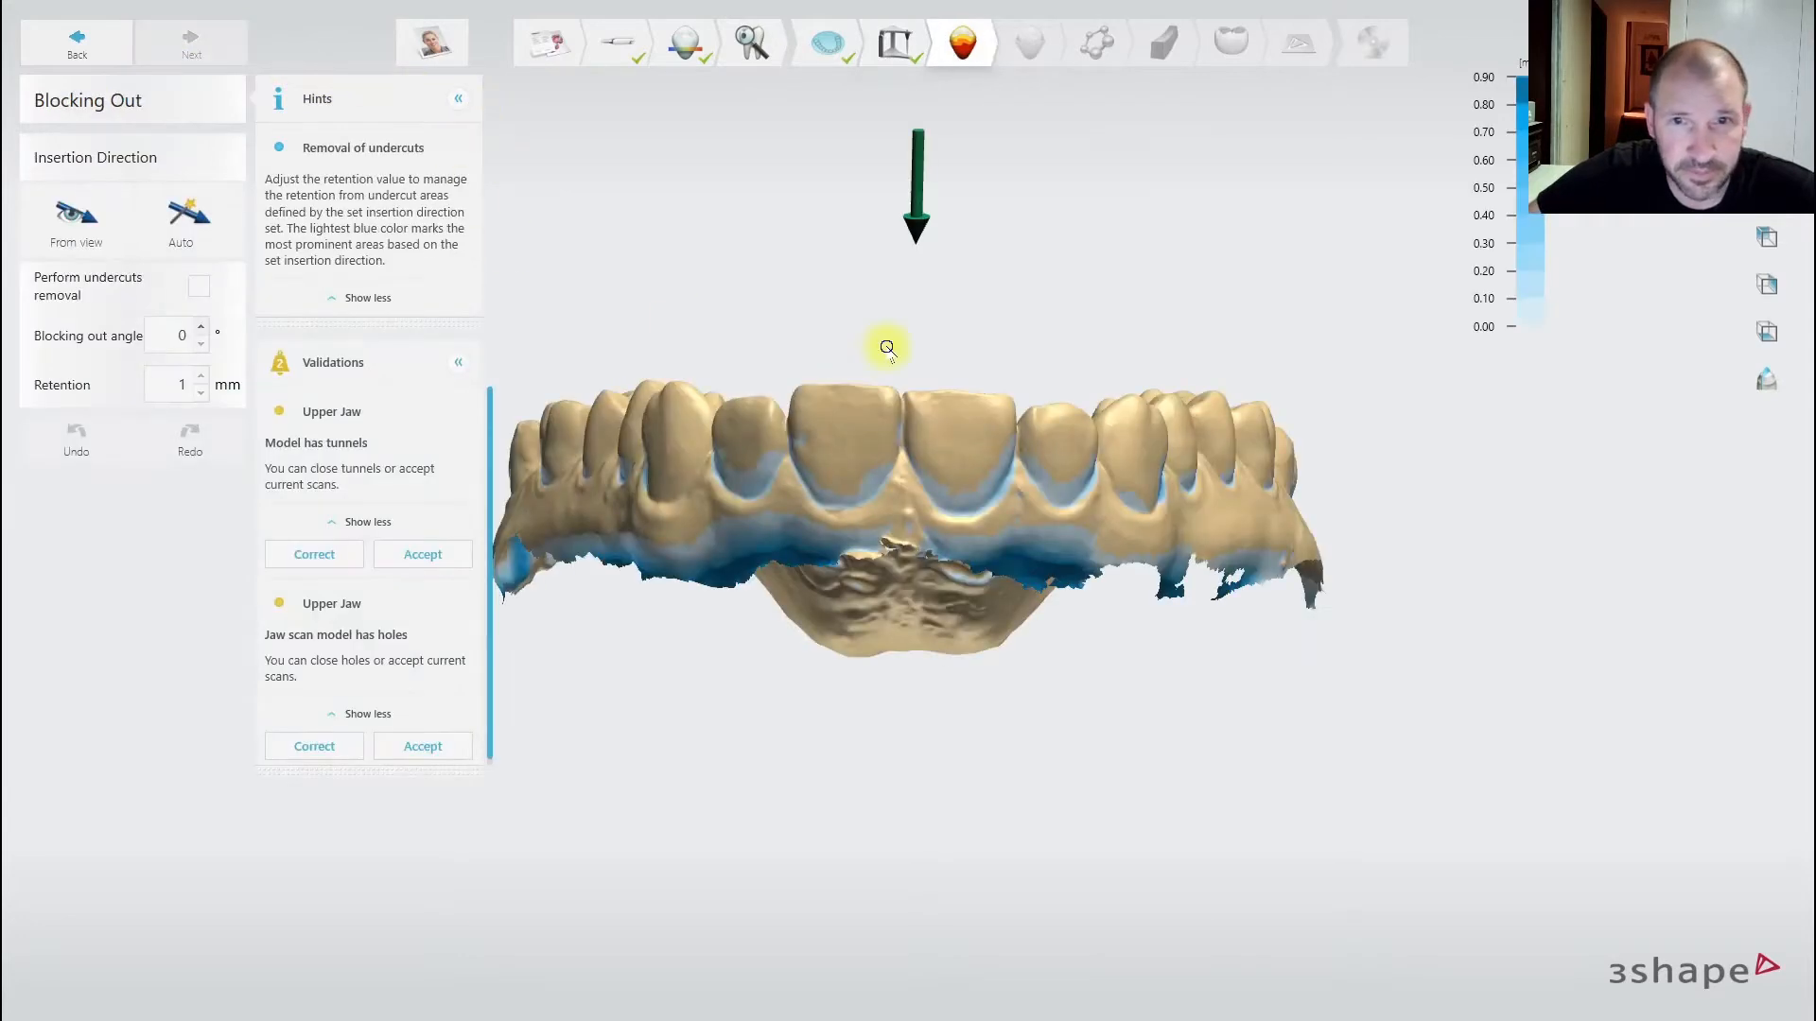
- Correct the upper jaw's tunnels and holes, check undercut shading, and advance to Wax Trimming
right_click_drag(886, 347, 878, 542)
scroll(896, 503, "up", 2)
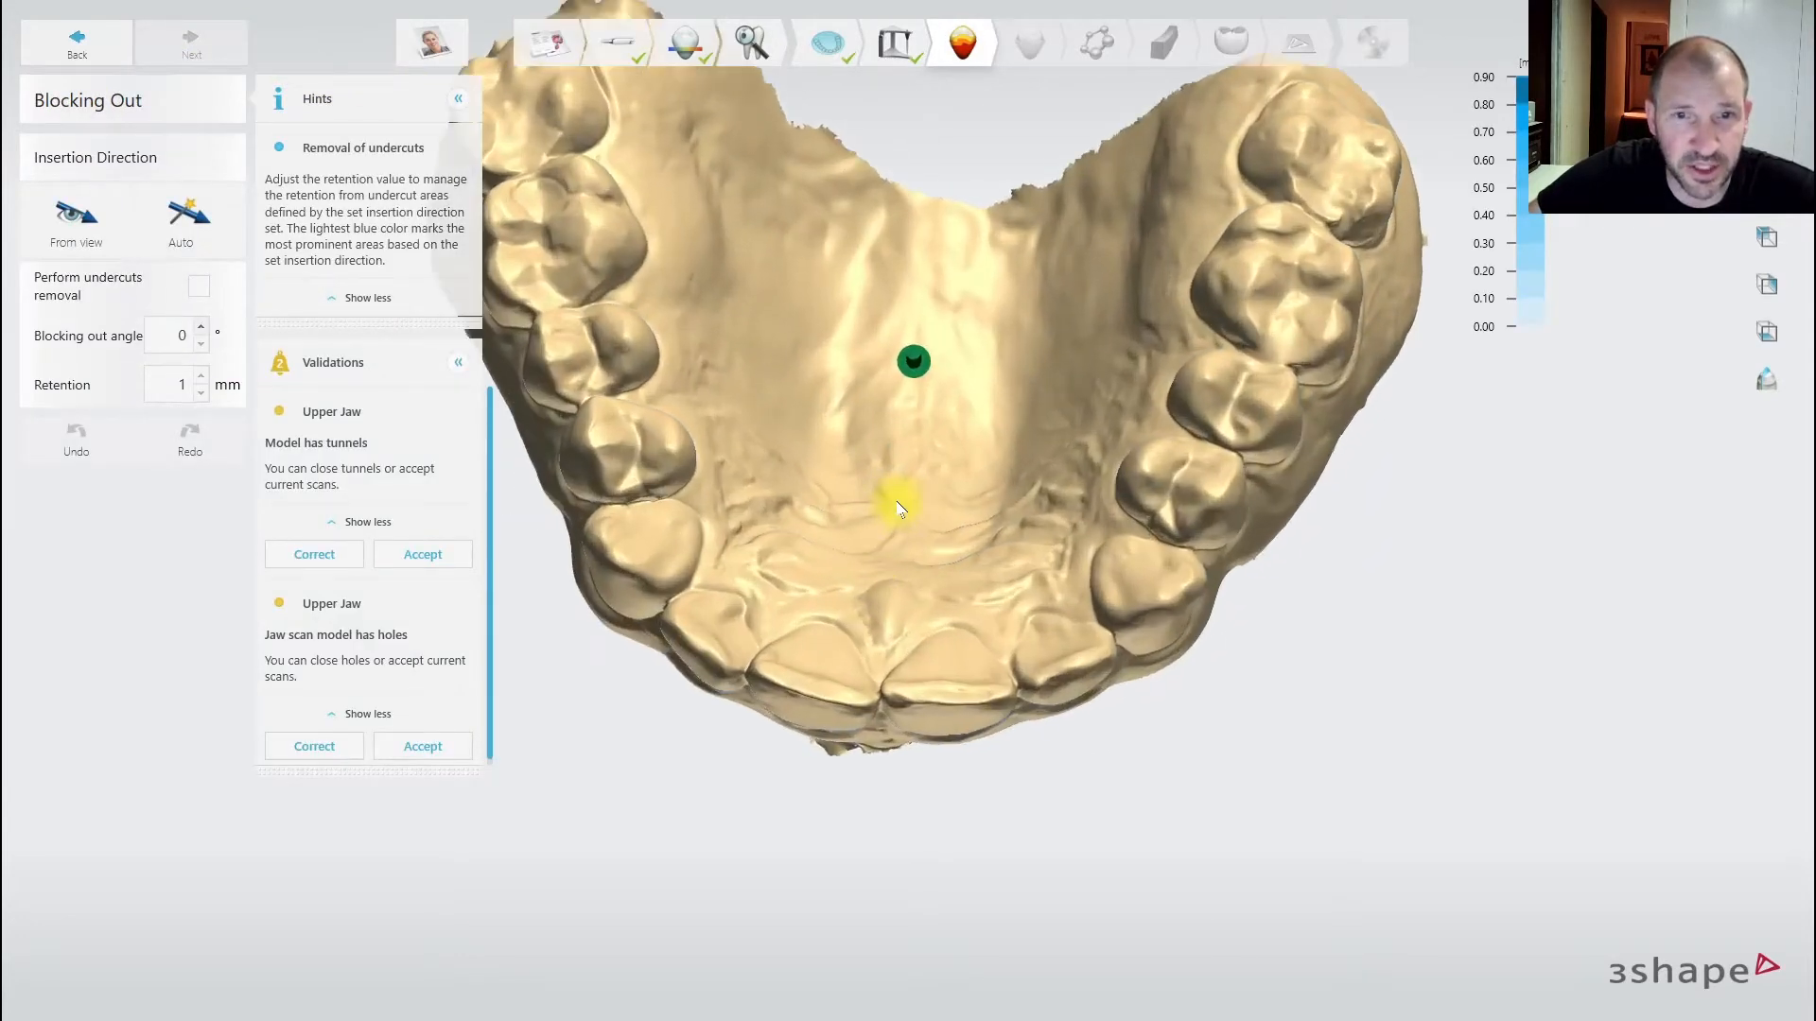
scroll(904, 511, "down", 2)
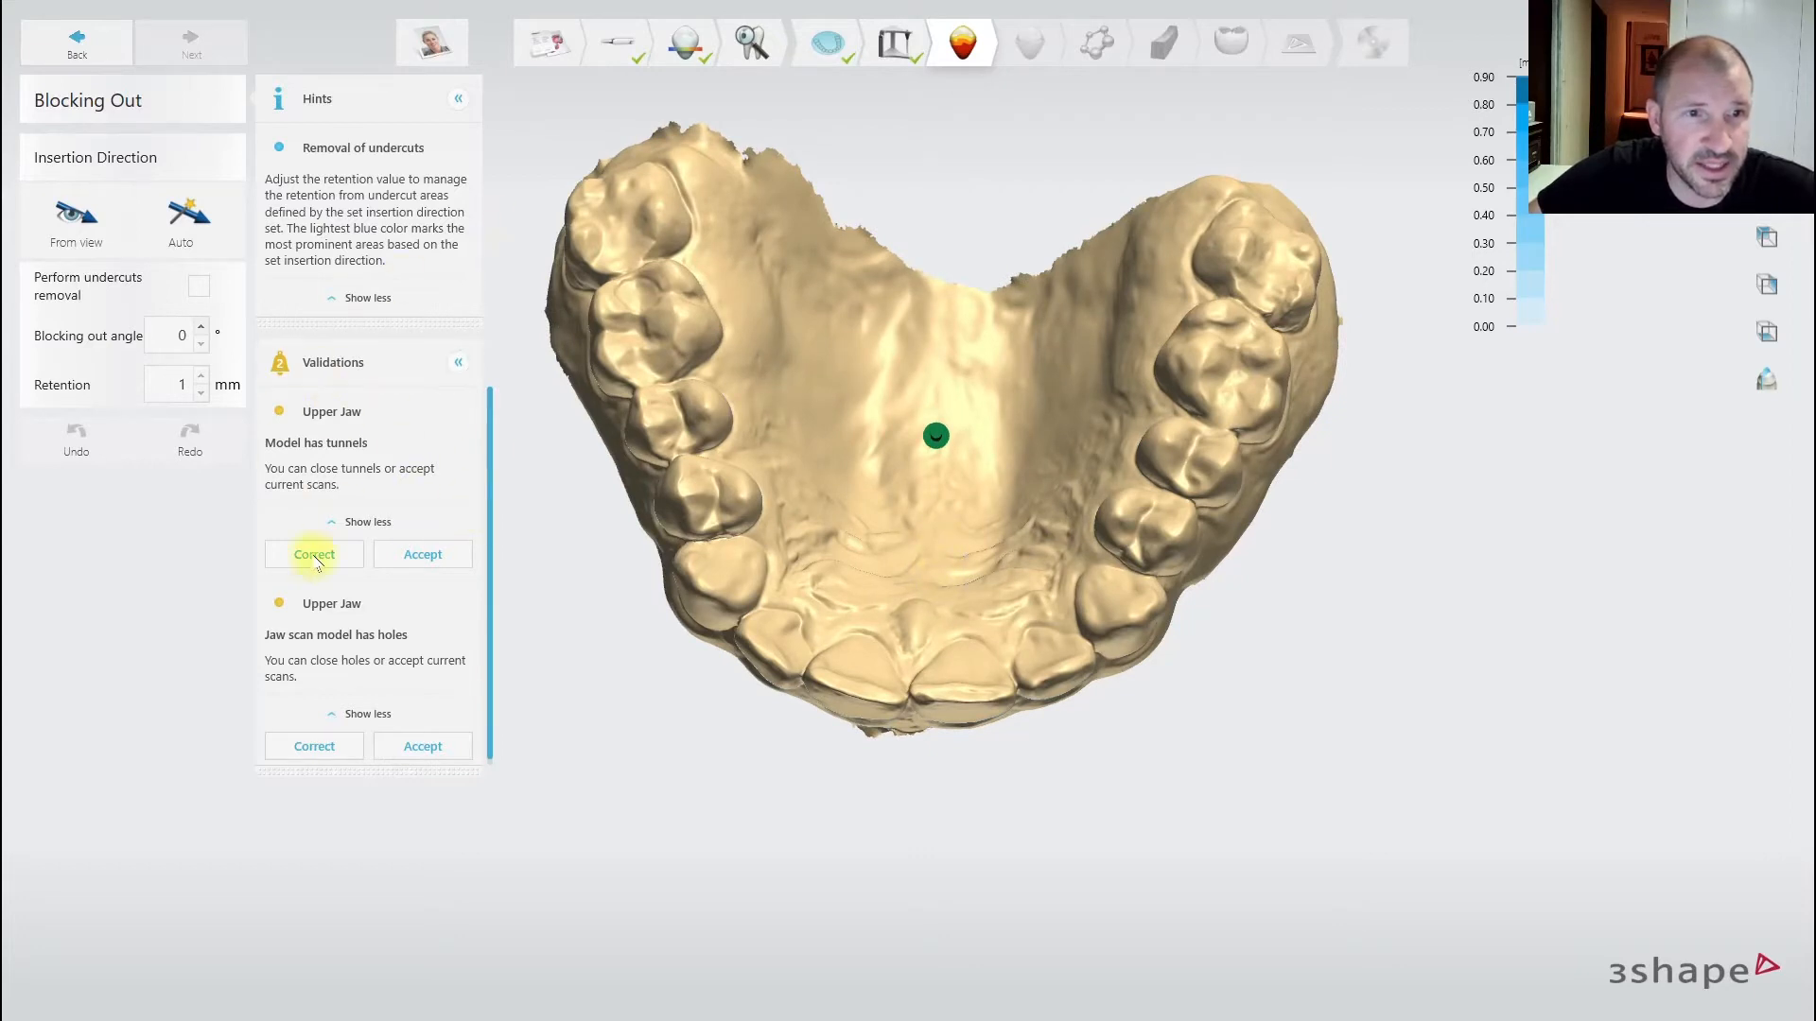
right_click_drag(965, 547, 1016, 377)
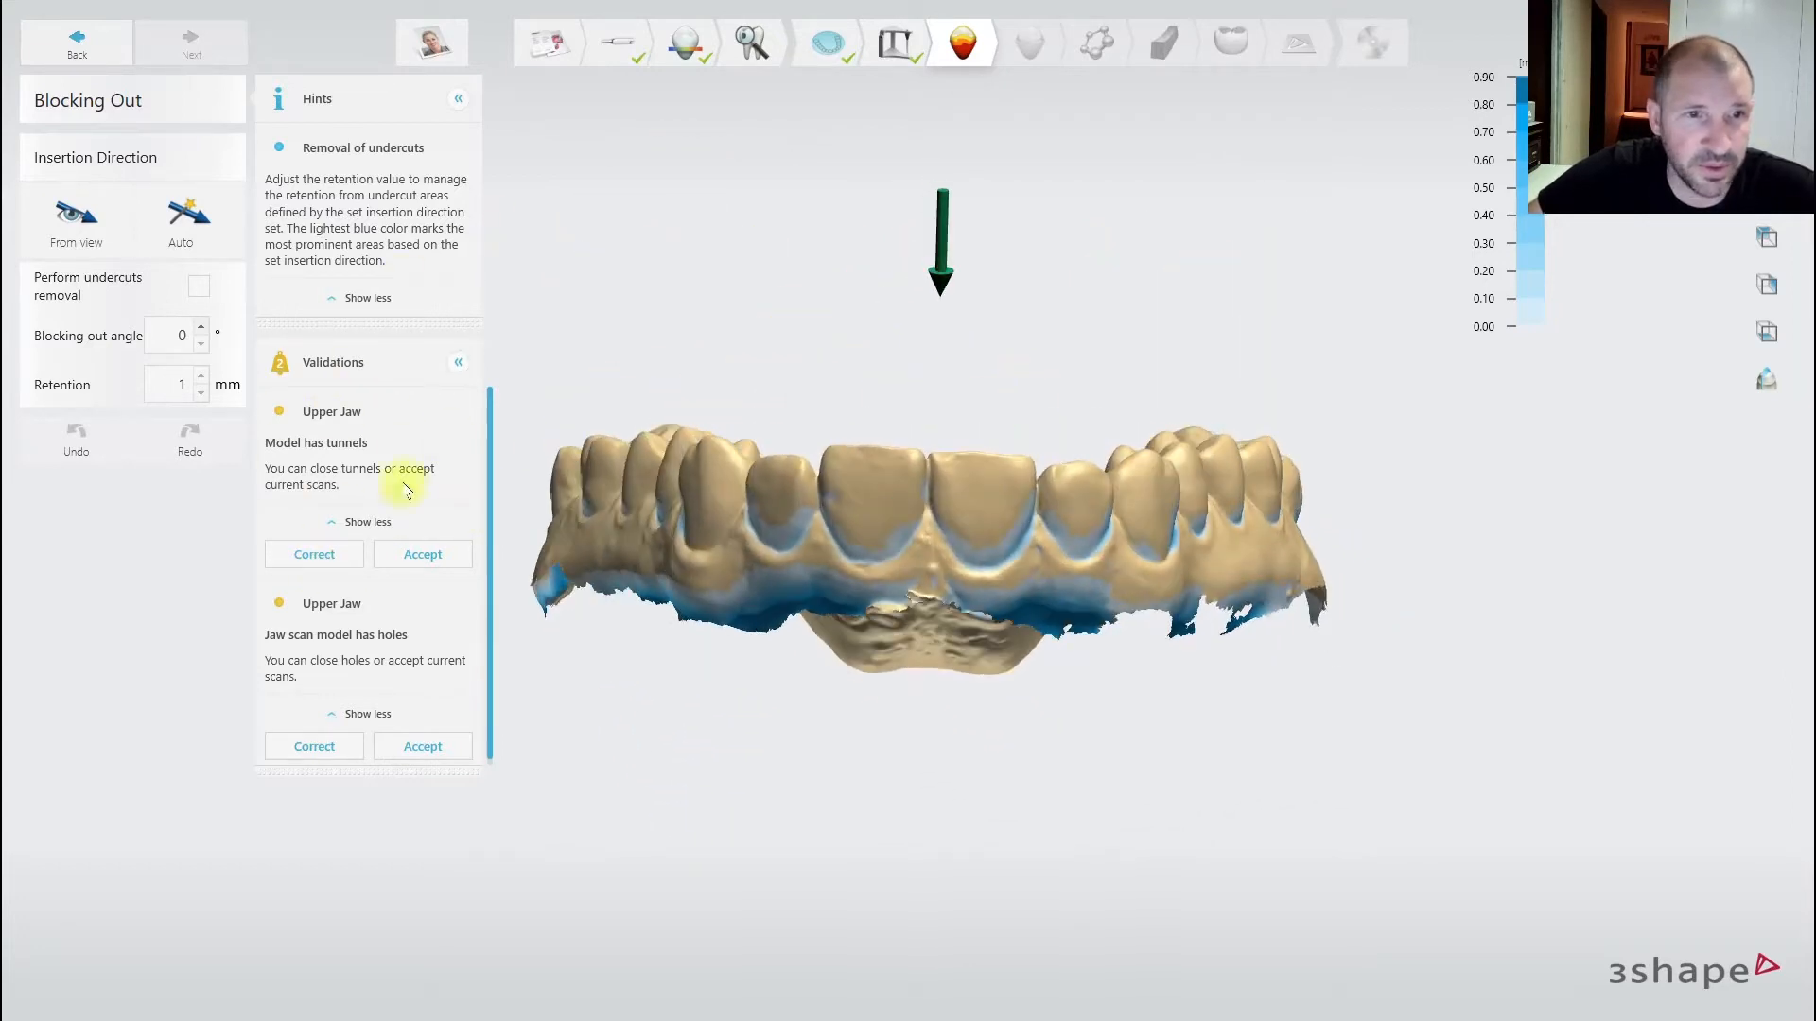
left_click(308, 573)
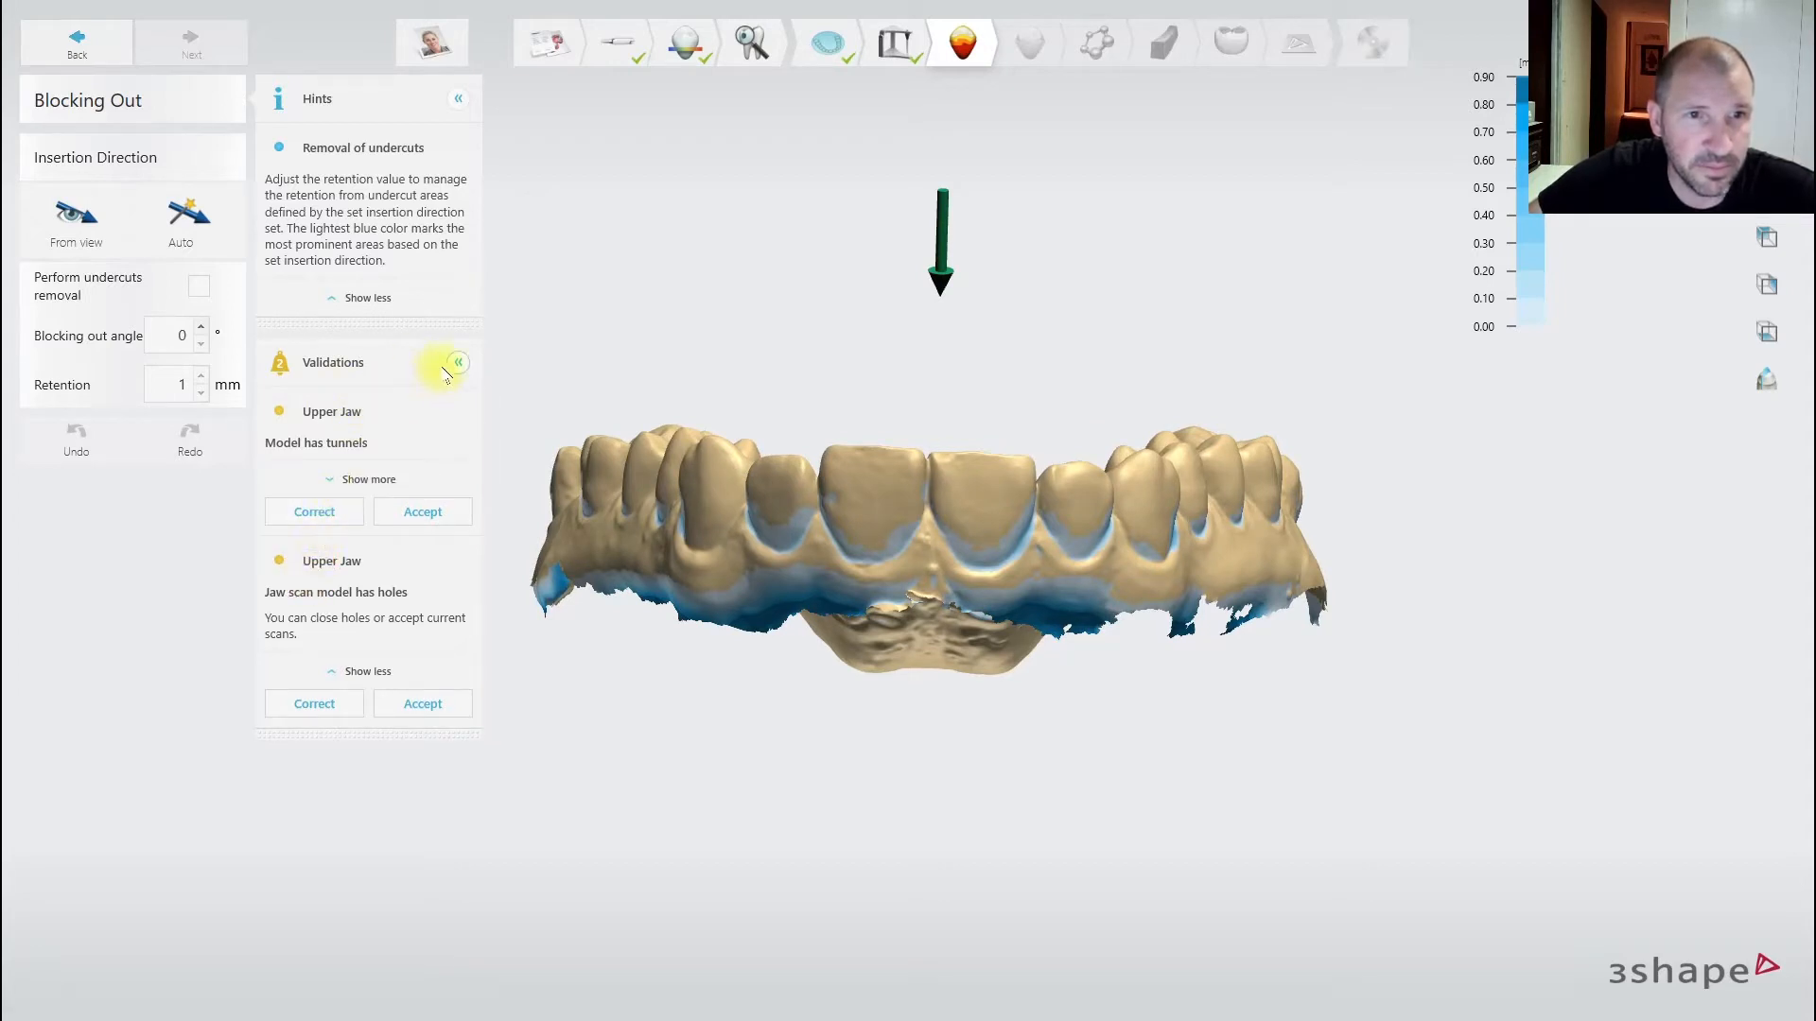
left_click(325, 511)
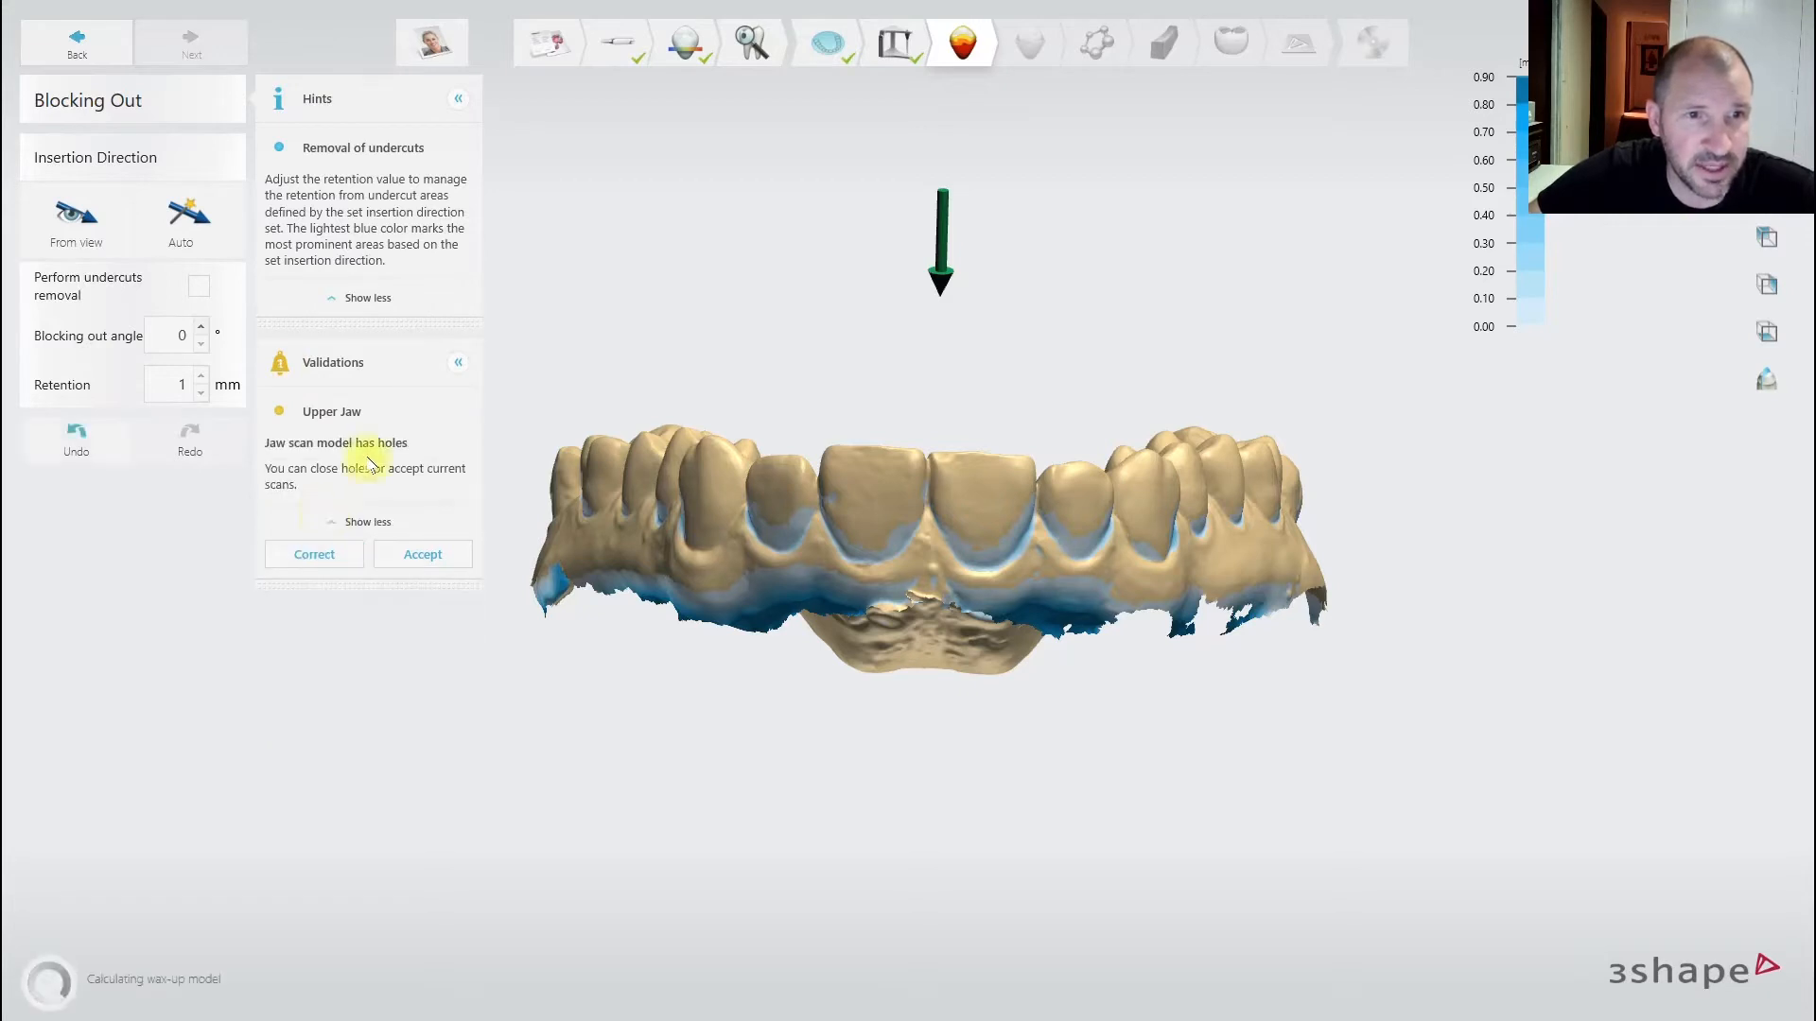
left_click(322, 566)
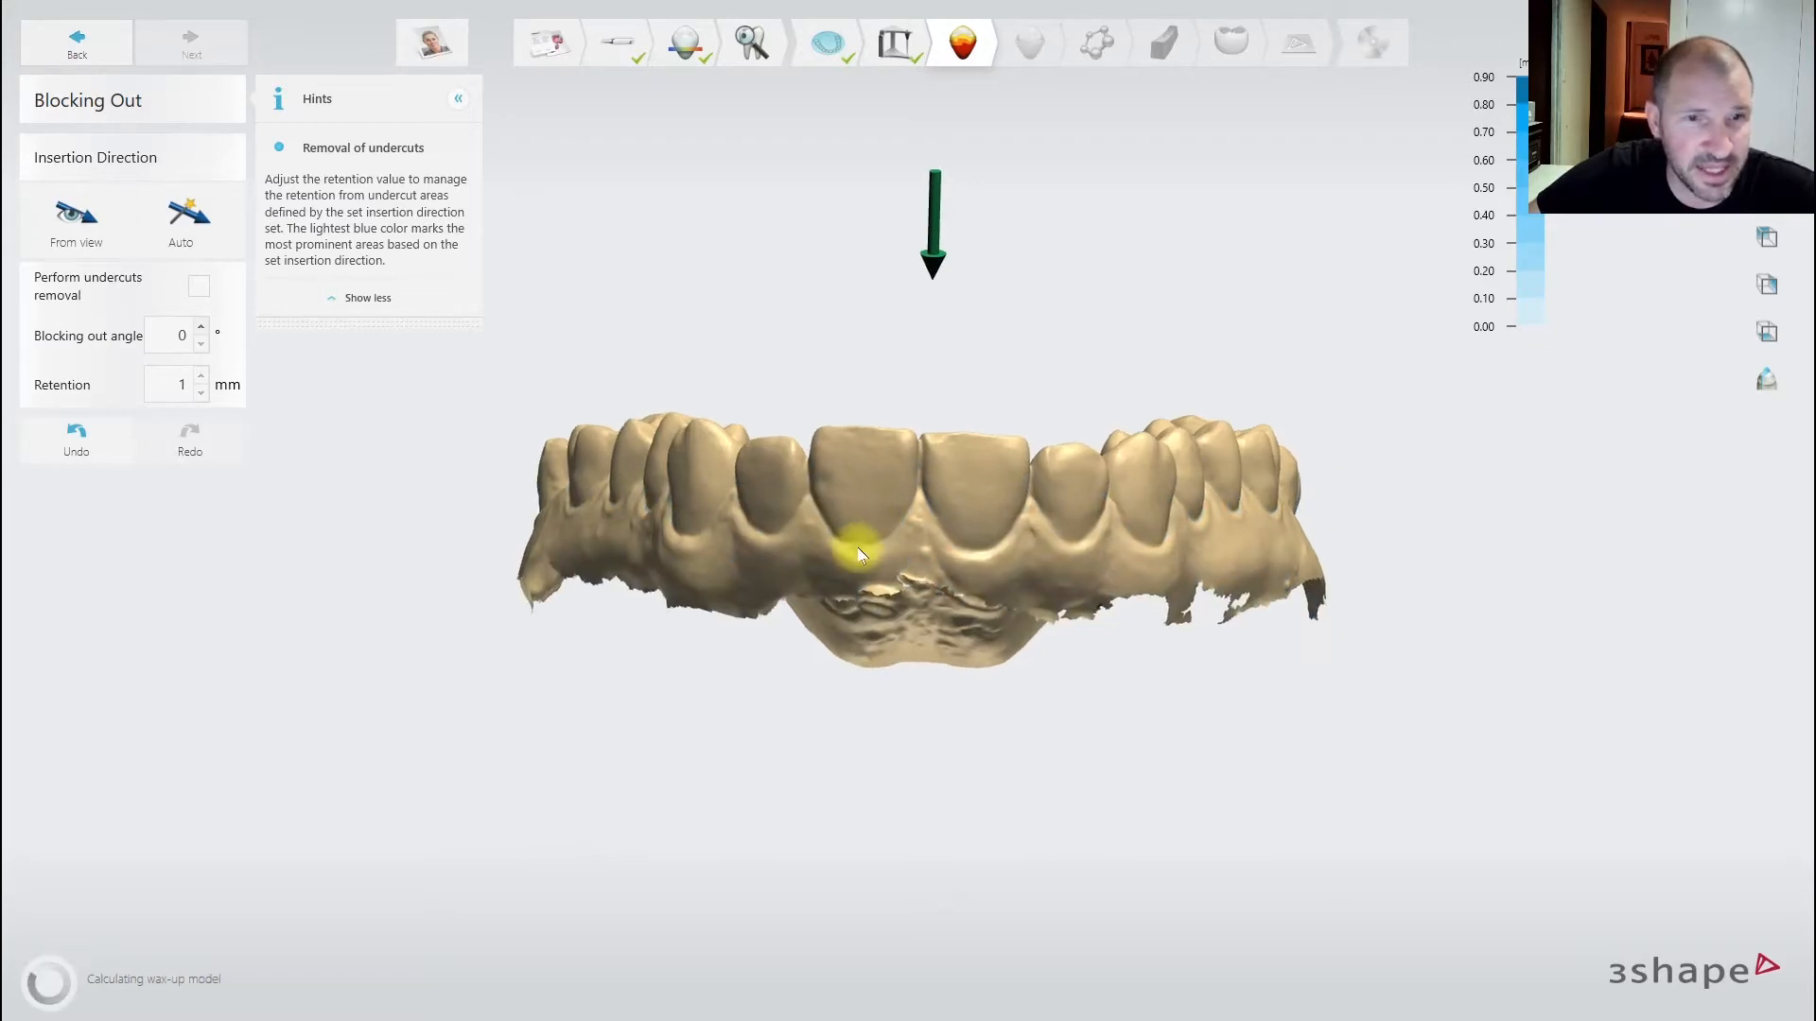
mouse_move(818, 398)
right_mouse_down()
mouse_move(825, 752)
mouse_move(825, 407)
mouse_move(823, 466)
right_mouse_up()
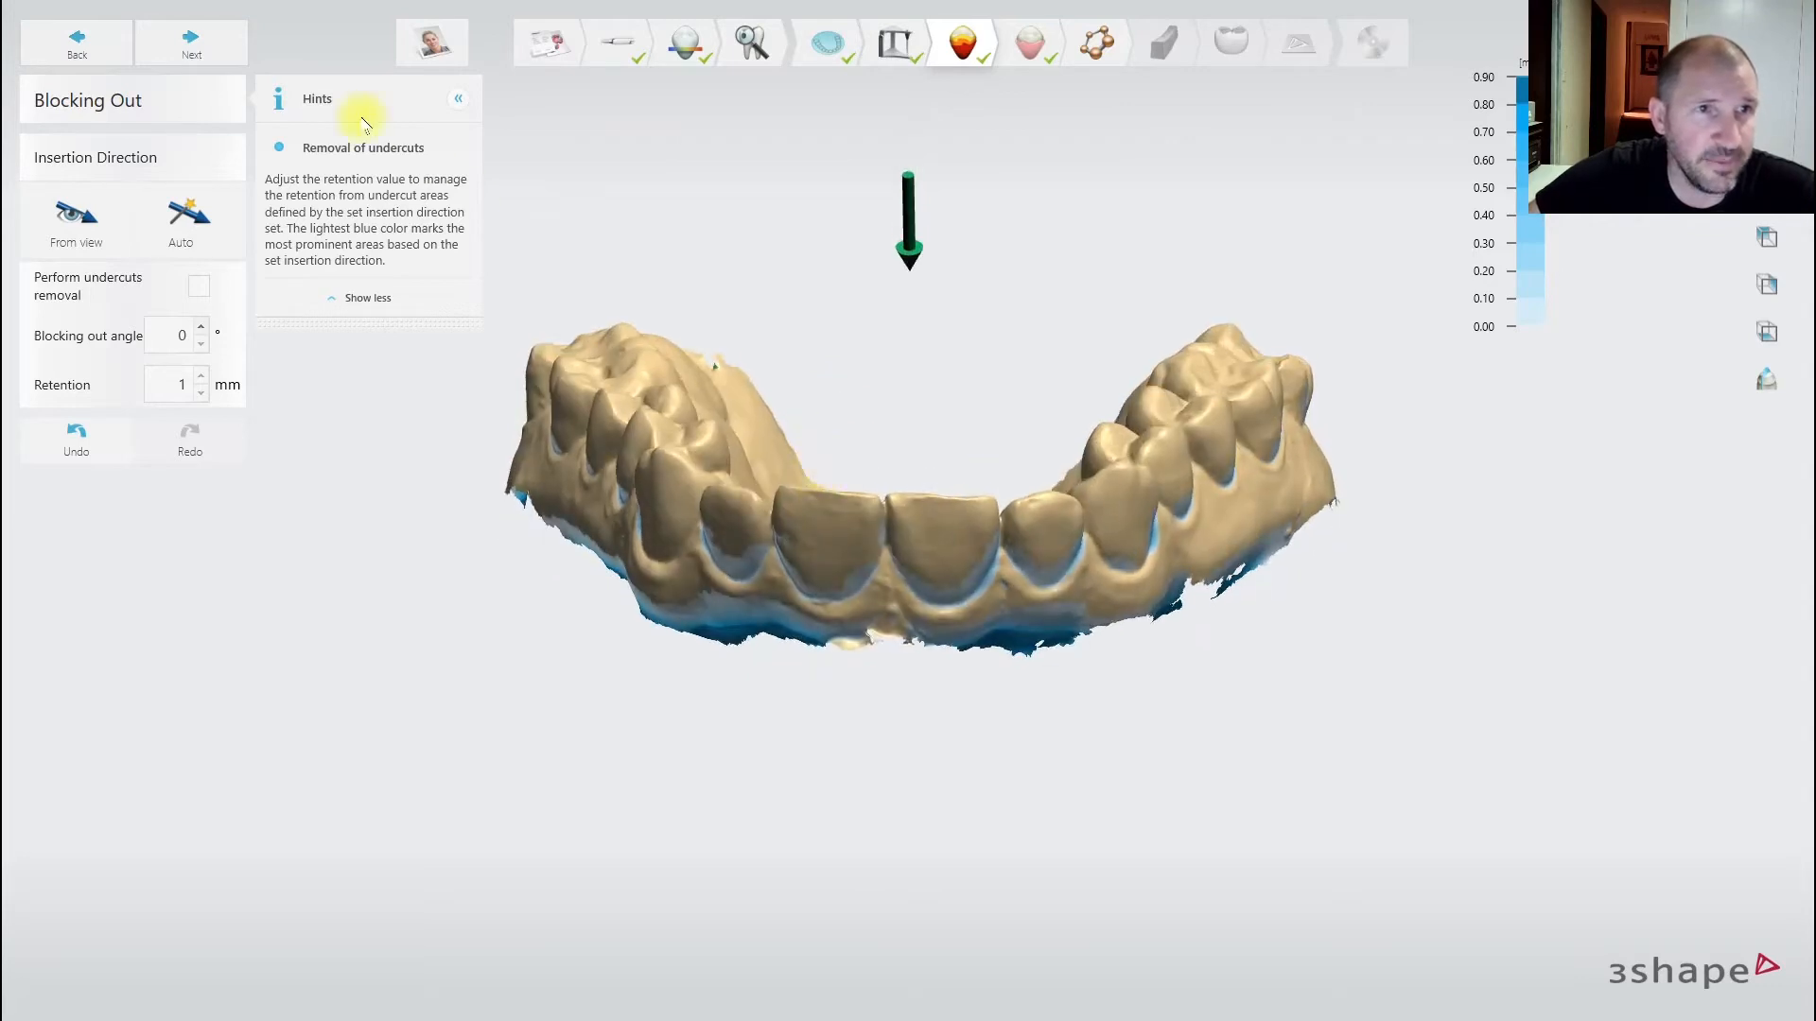
left_click(210, 43)
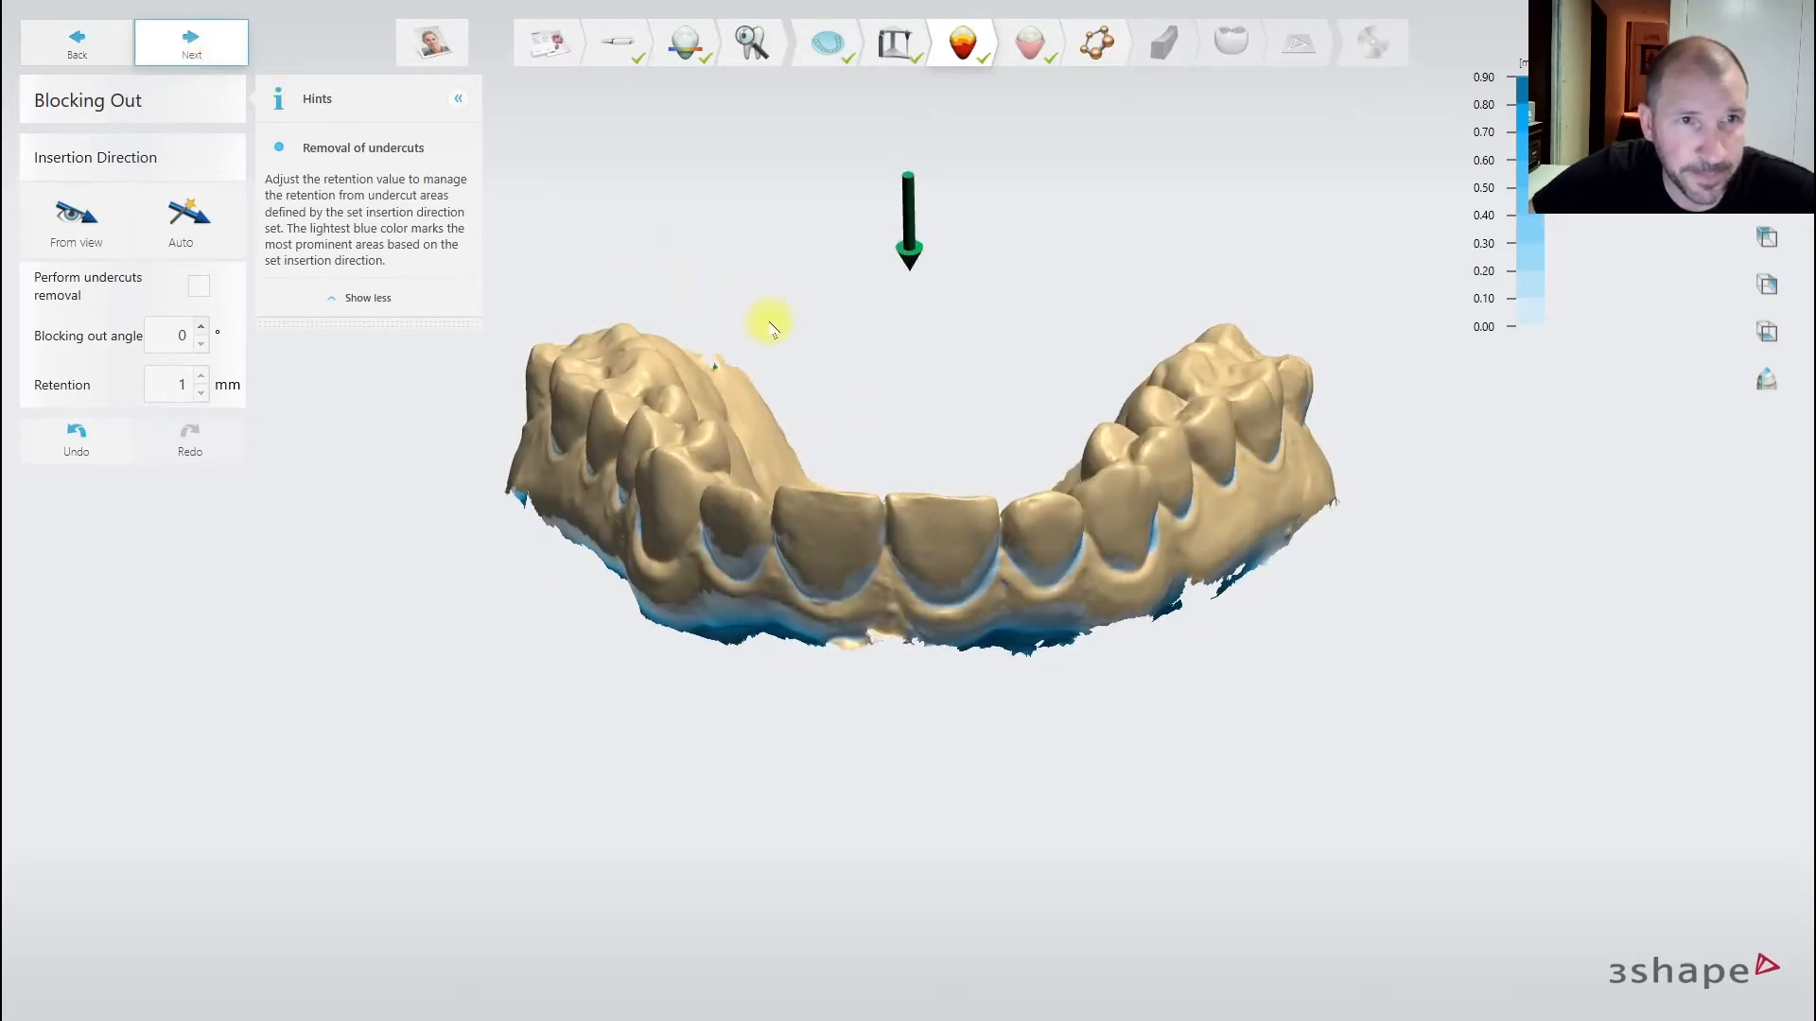
right_click_drag(925, 413, 970, 392)
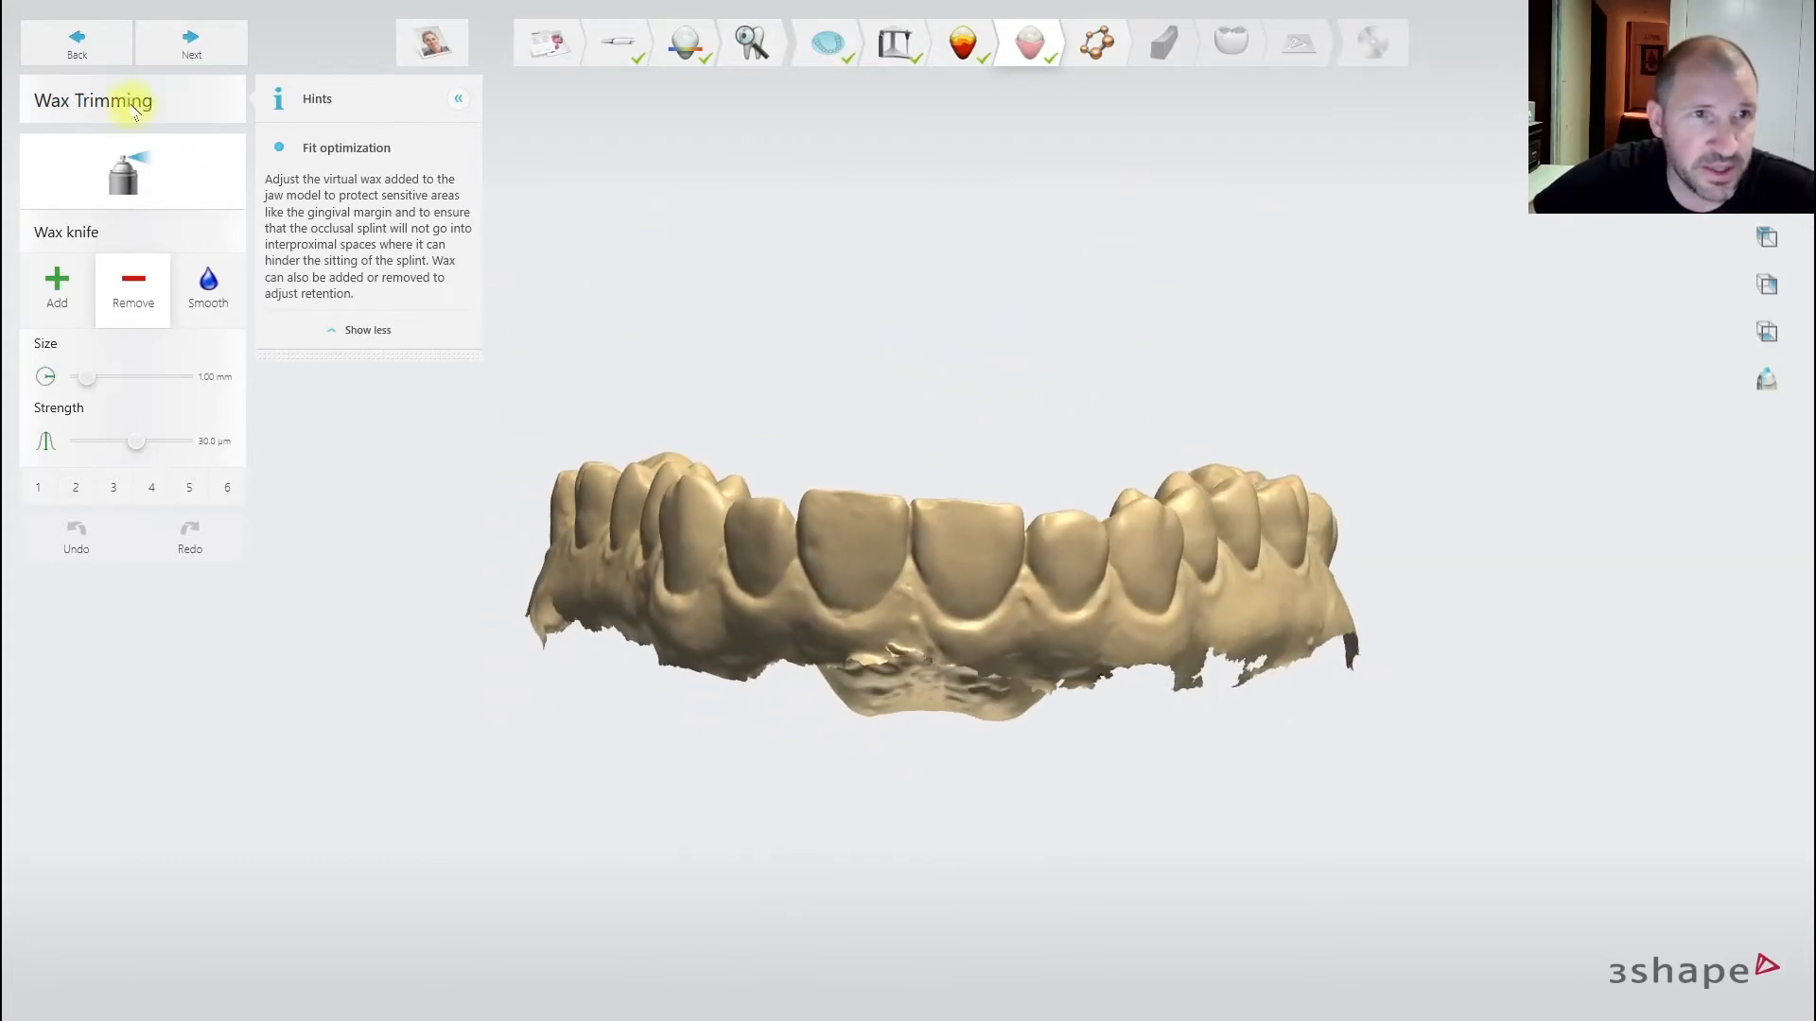
- Paint trial wax over the palate with the Wax knife Add tool
left_click(57, 284)
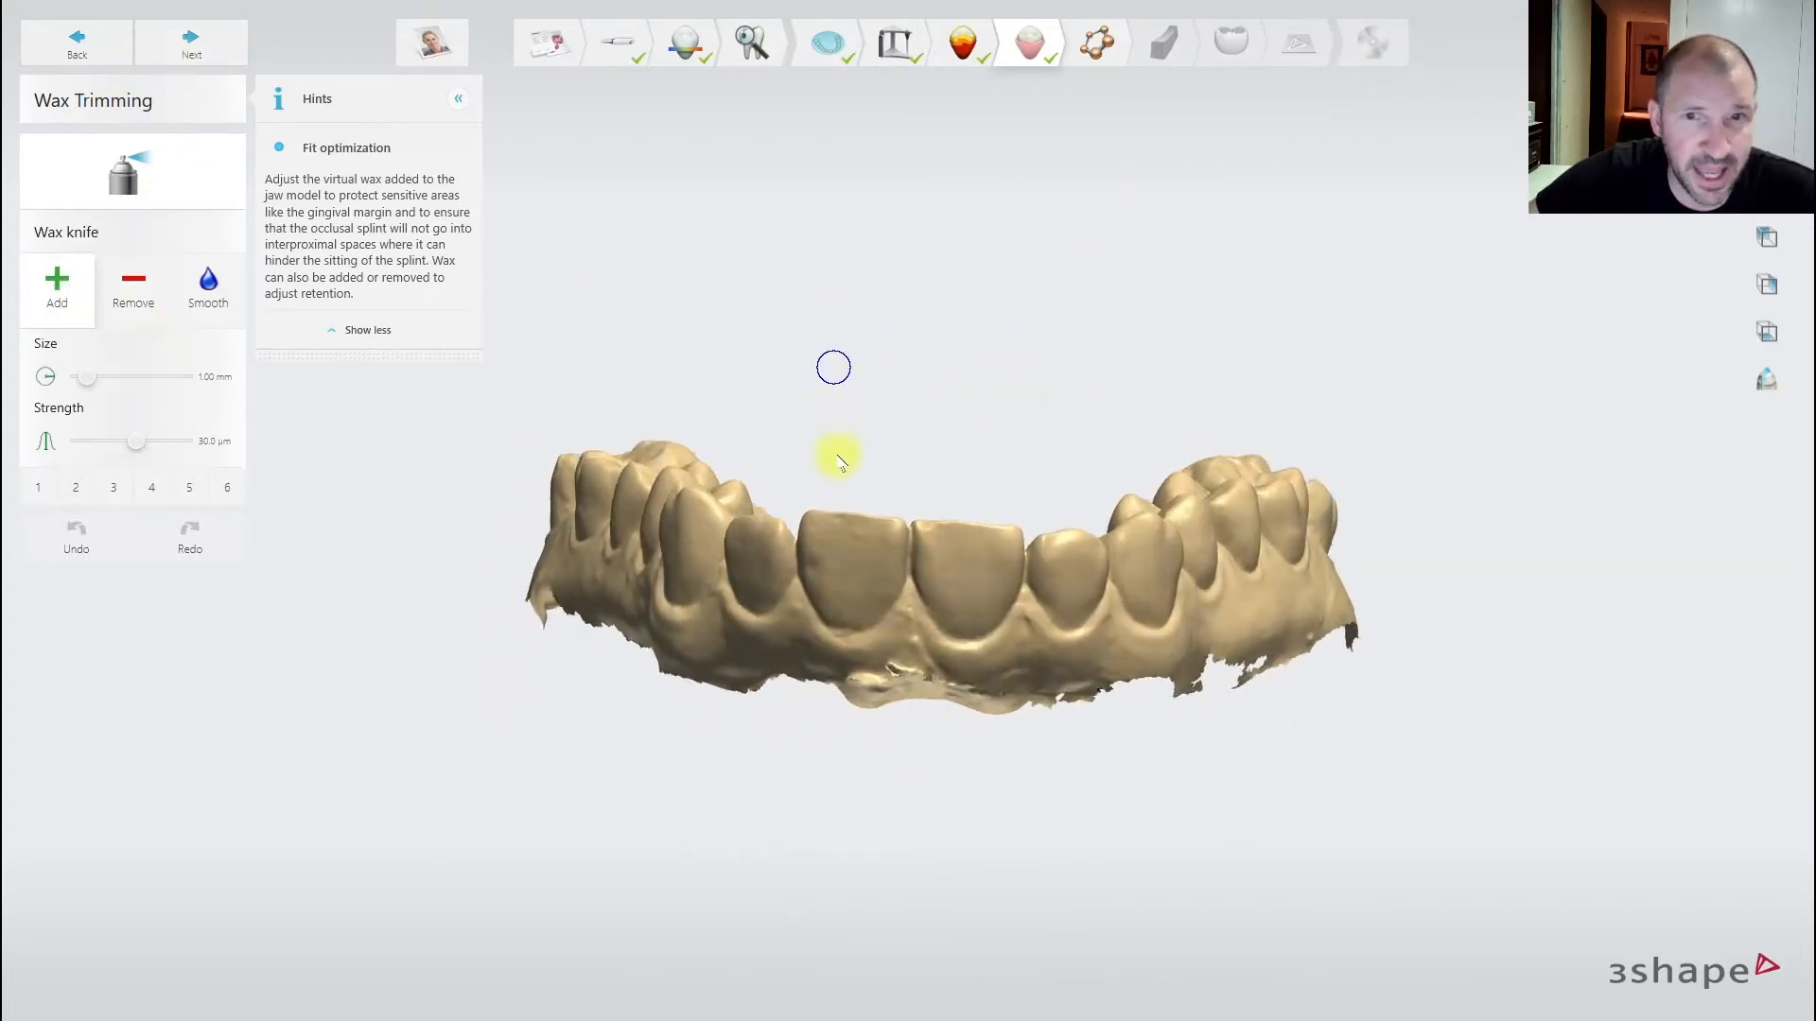
right_click_drag(838, 461, 1001, 608)
scroll(919, 712, "up", 3)
scroll(921, 593, "up", 1)
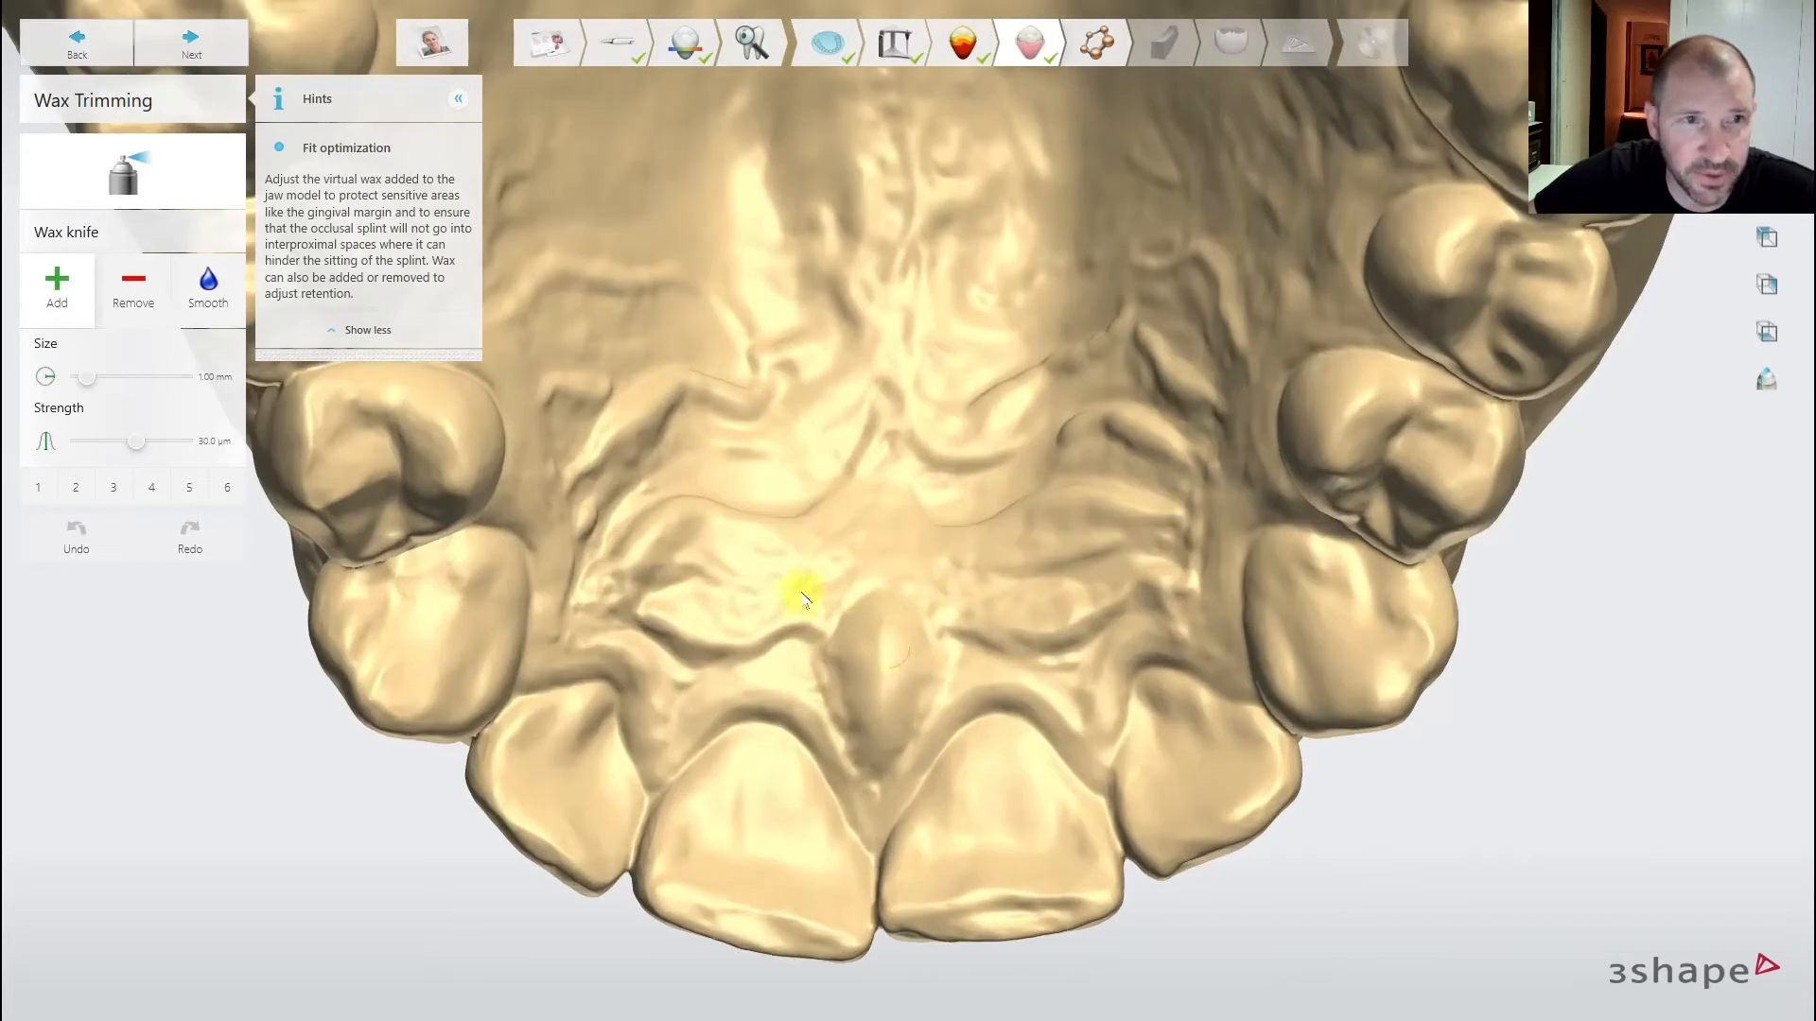
mouse_move(833, 607)
left_mouse_down()
mouse_move(860, 752)
mouse_move(811, 640)
mouse_move(831, 641)
mouse_move(844, 560)
mouse_move(701, 434)
mouse_move(1046, 580)
mouse_move(763, 502)
mouse_move(1113, 489)
mouse_move(690, 609)
mouse_move(769, 373)
mouse_move(587, 438)
mouse_move(880, 697)
mouse_move(1208, 458)
mouse_move(945, 344)
mouse_move(814, 405)
left_mouse_up()
scroll(814, 406, "down", 3)
right_click_drag(814, 406, 937, 400)
scroll(941, 435, "down", 2)
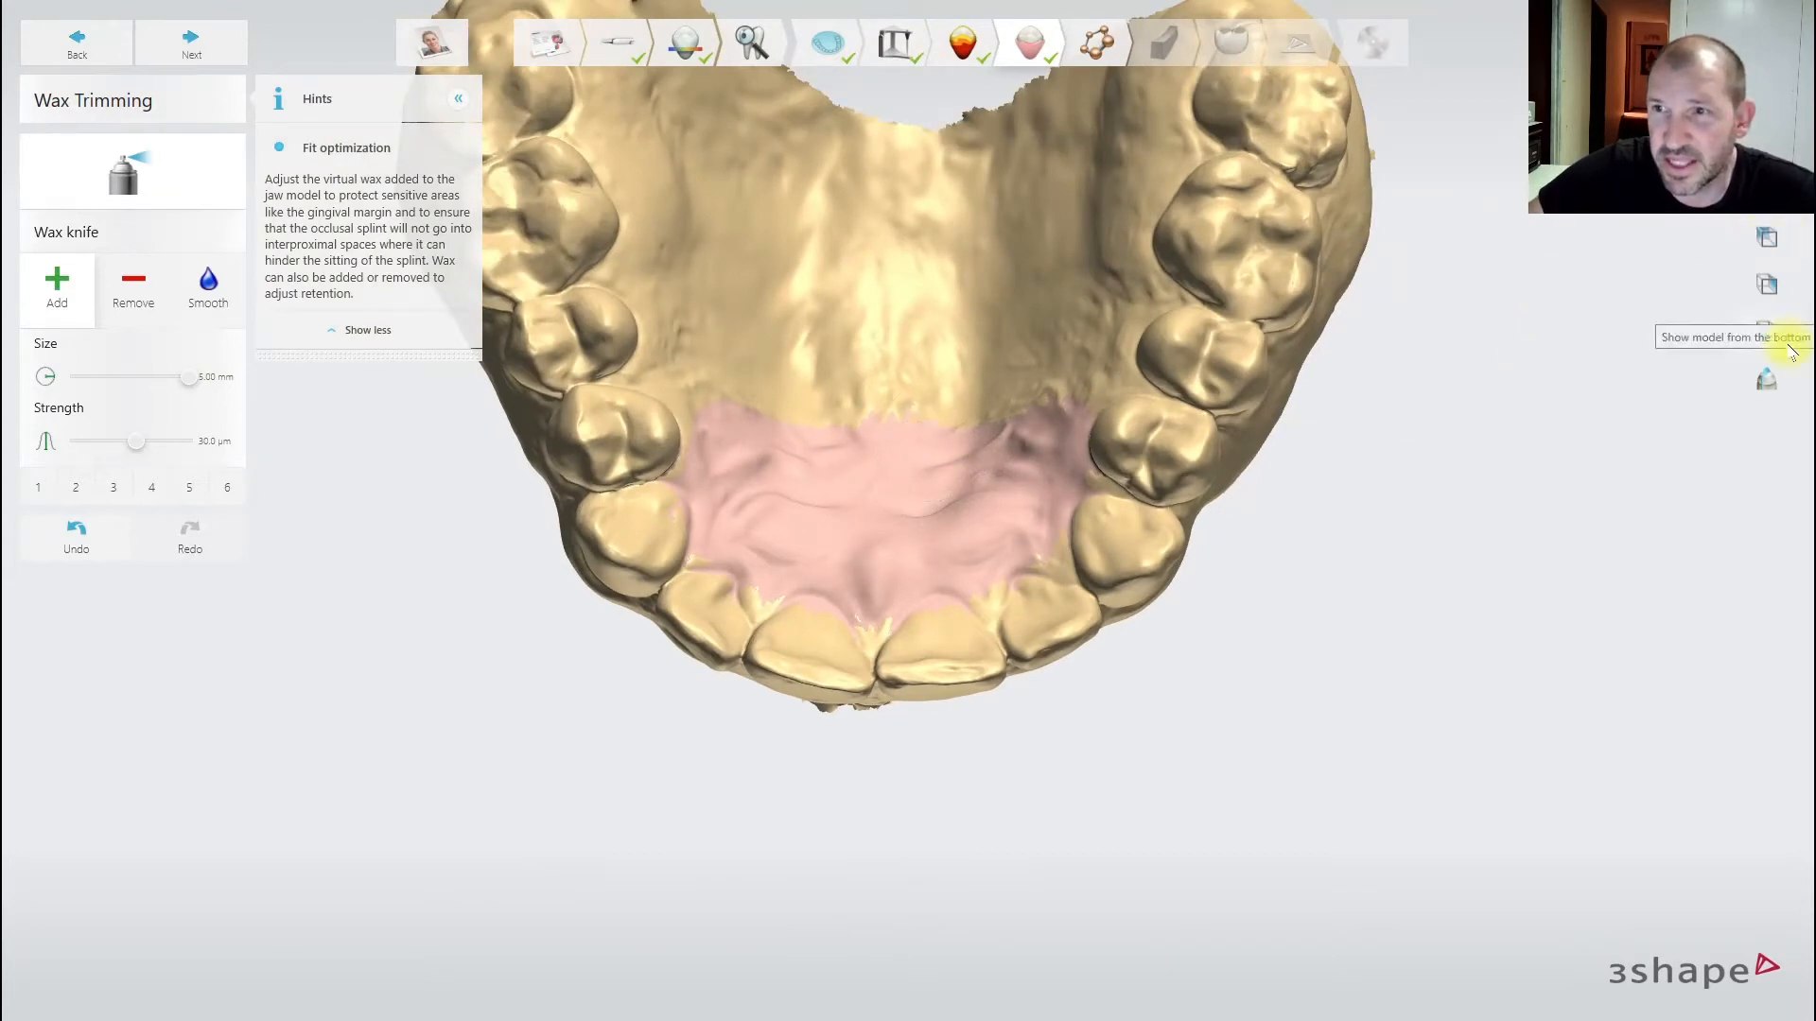
- Check the wax in a front-to-back cross section, undo it, and advance to Outline
left_click(1767, 379)
mouse_move(897, 291)
left_mouse_down()
mouse_move(908, 774)
mouse_move(872, 870)
left_mouse_up()
scroll(1431, 827, "up", 5)
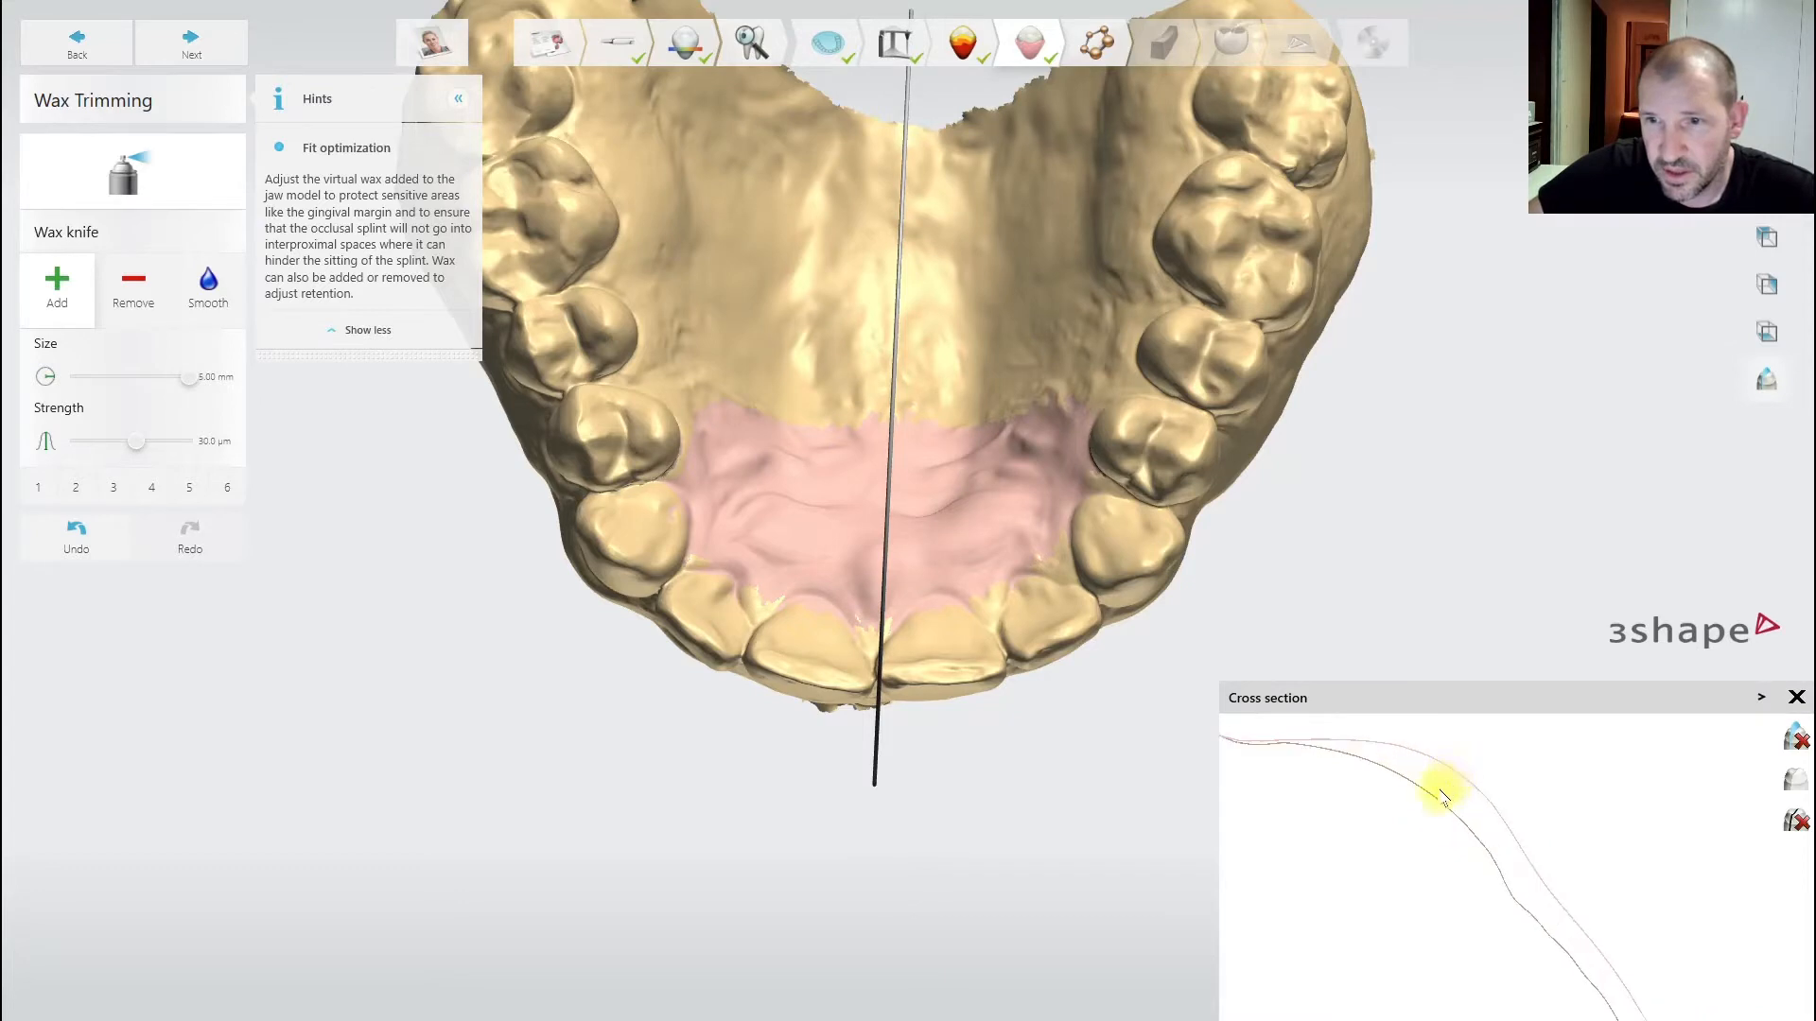
scroll(642, 480, "down", 2)
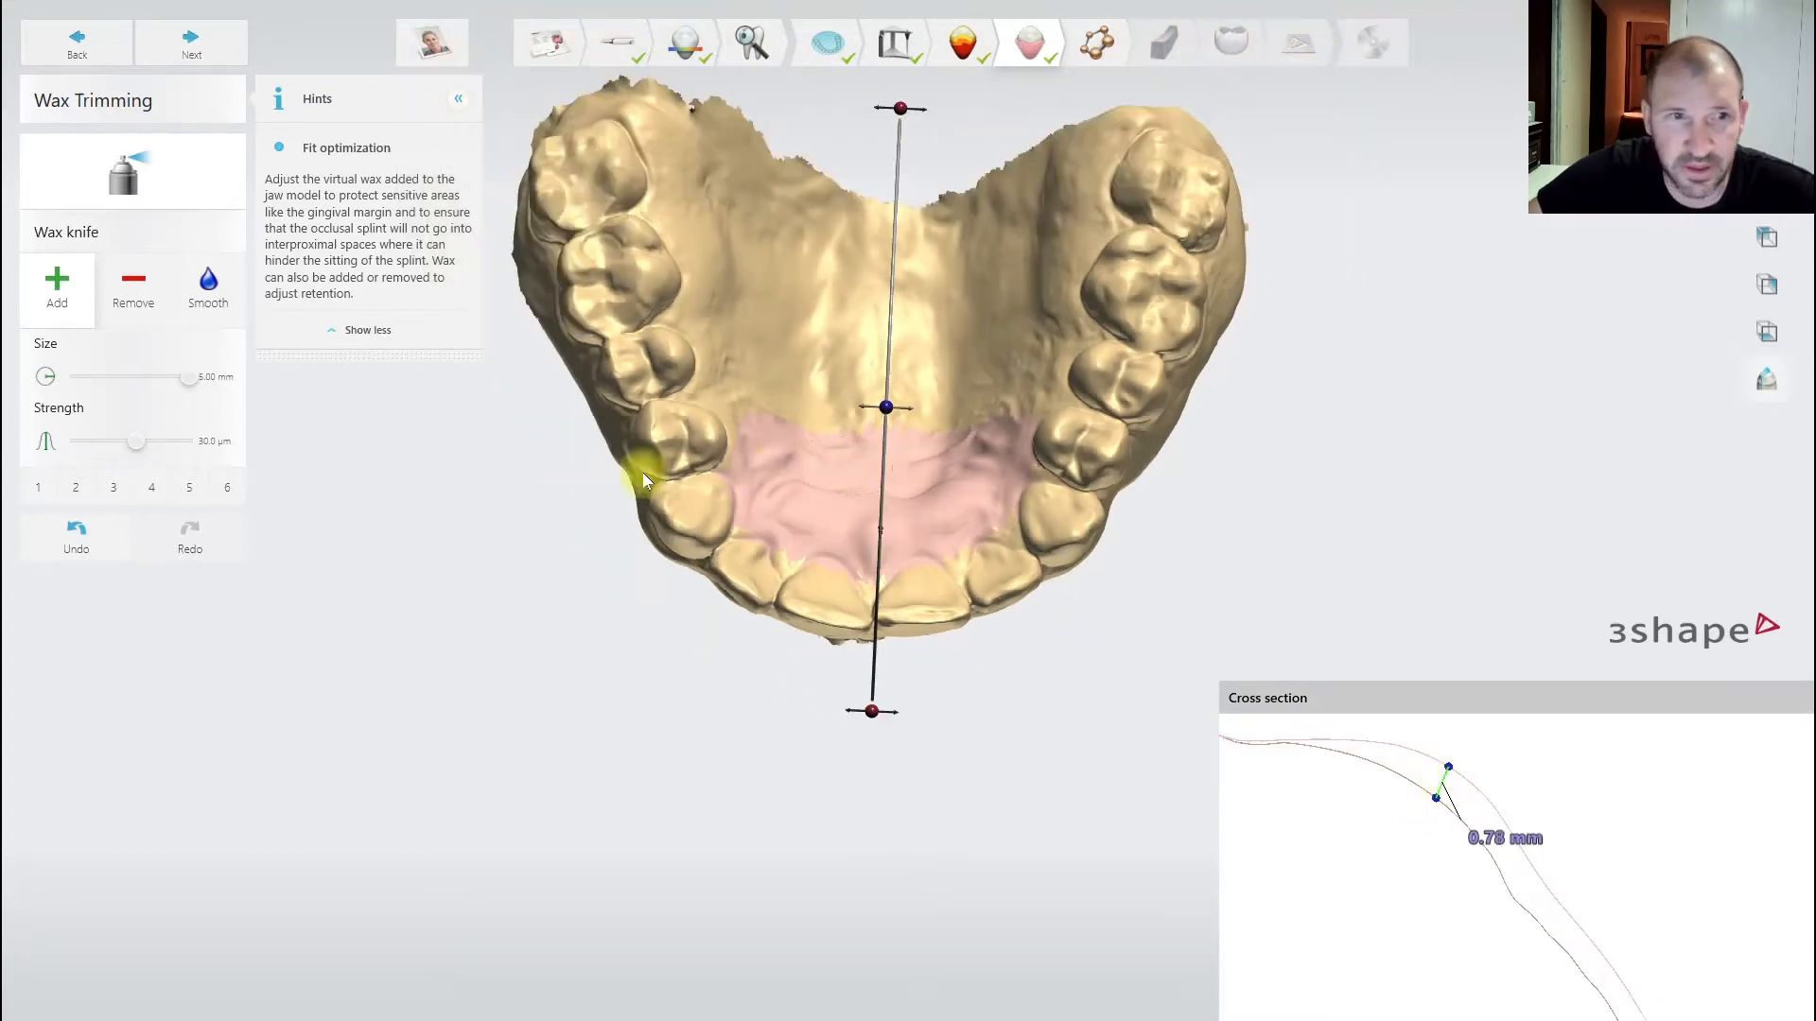
left_click(79, 541)
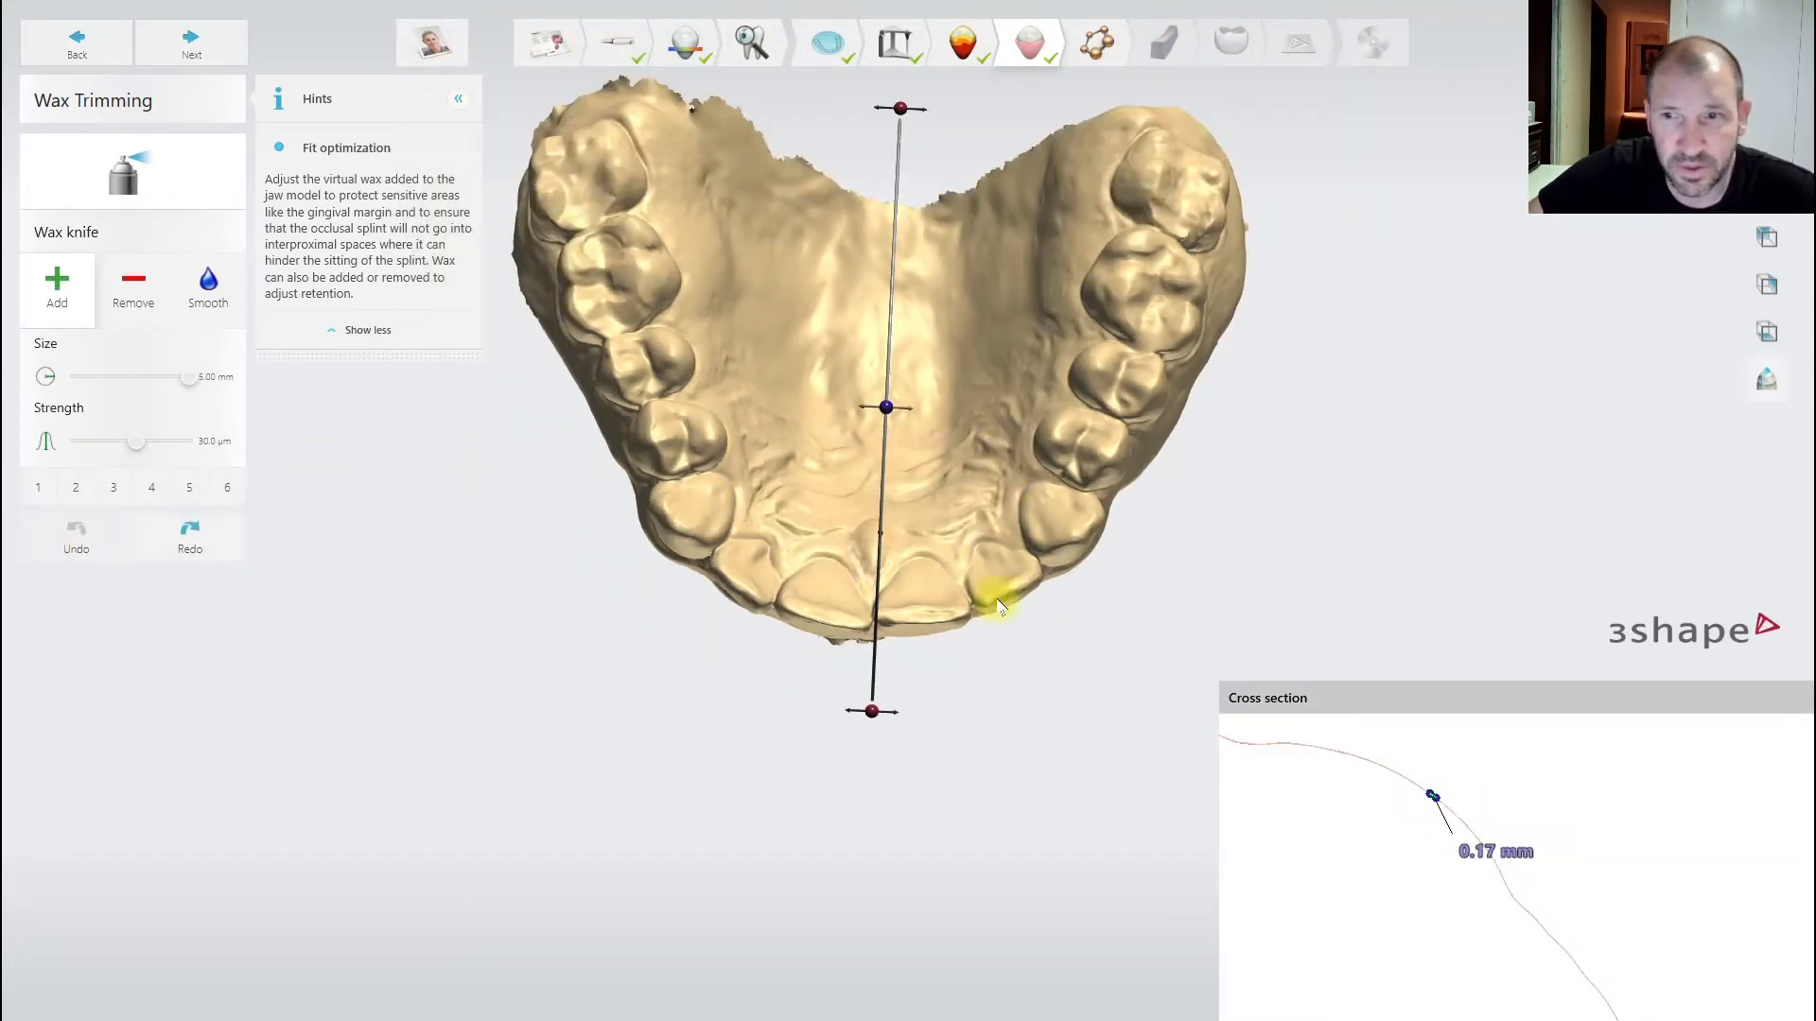
left_click(1796, 698)
right_click_drag(1103, 537, 1103, 474)
scroll(1104, 473, "down", 2)
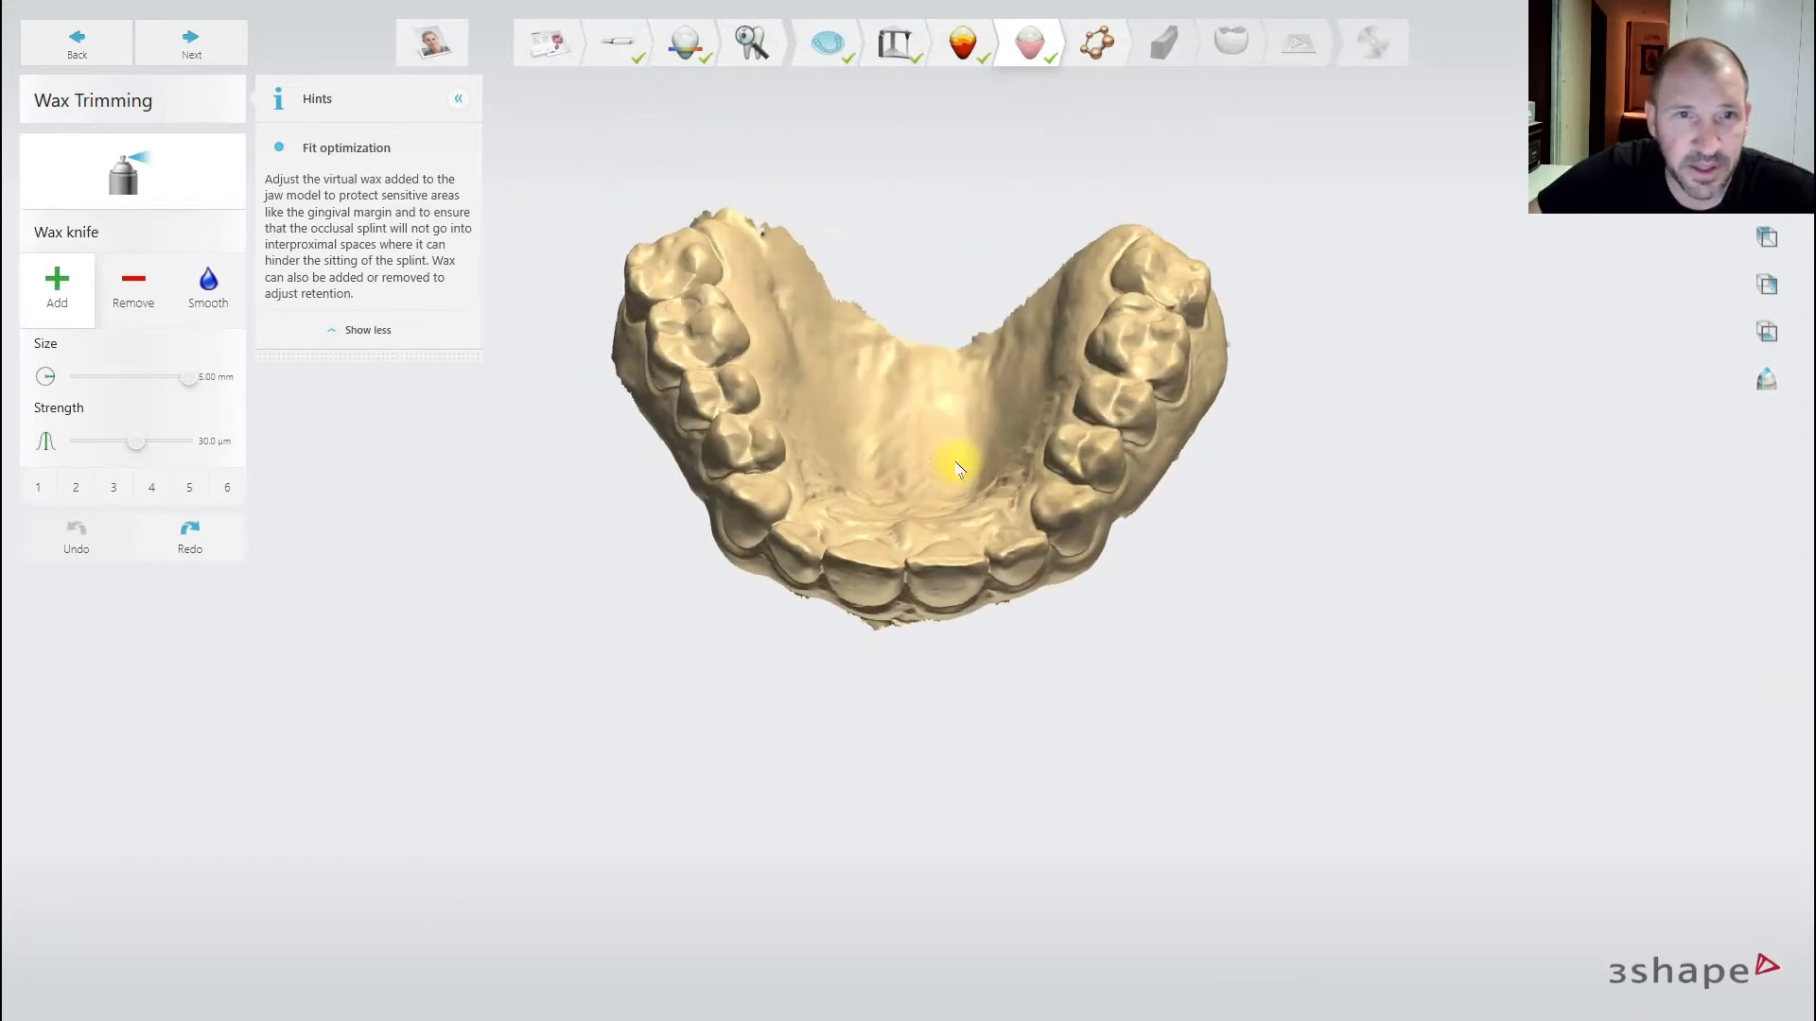
left_click(206, 44)
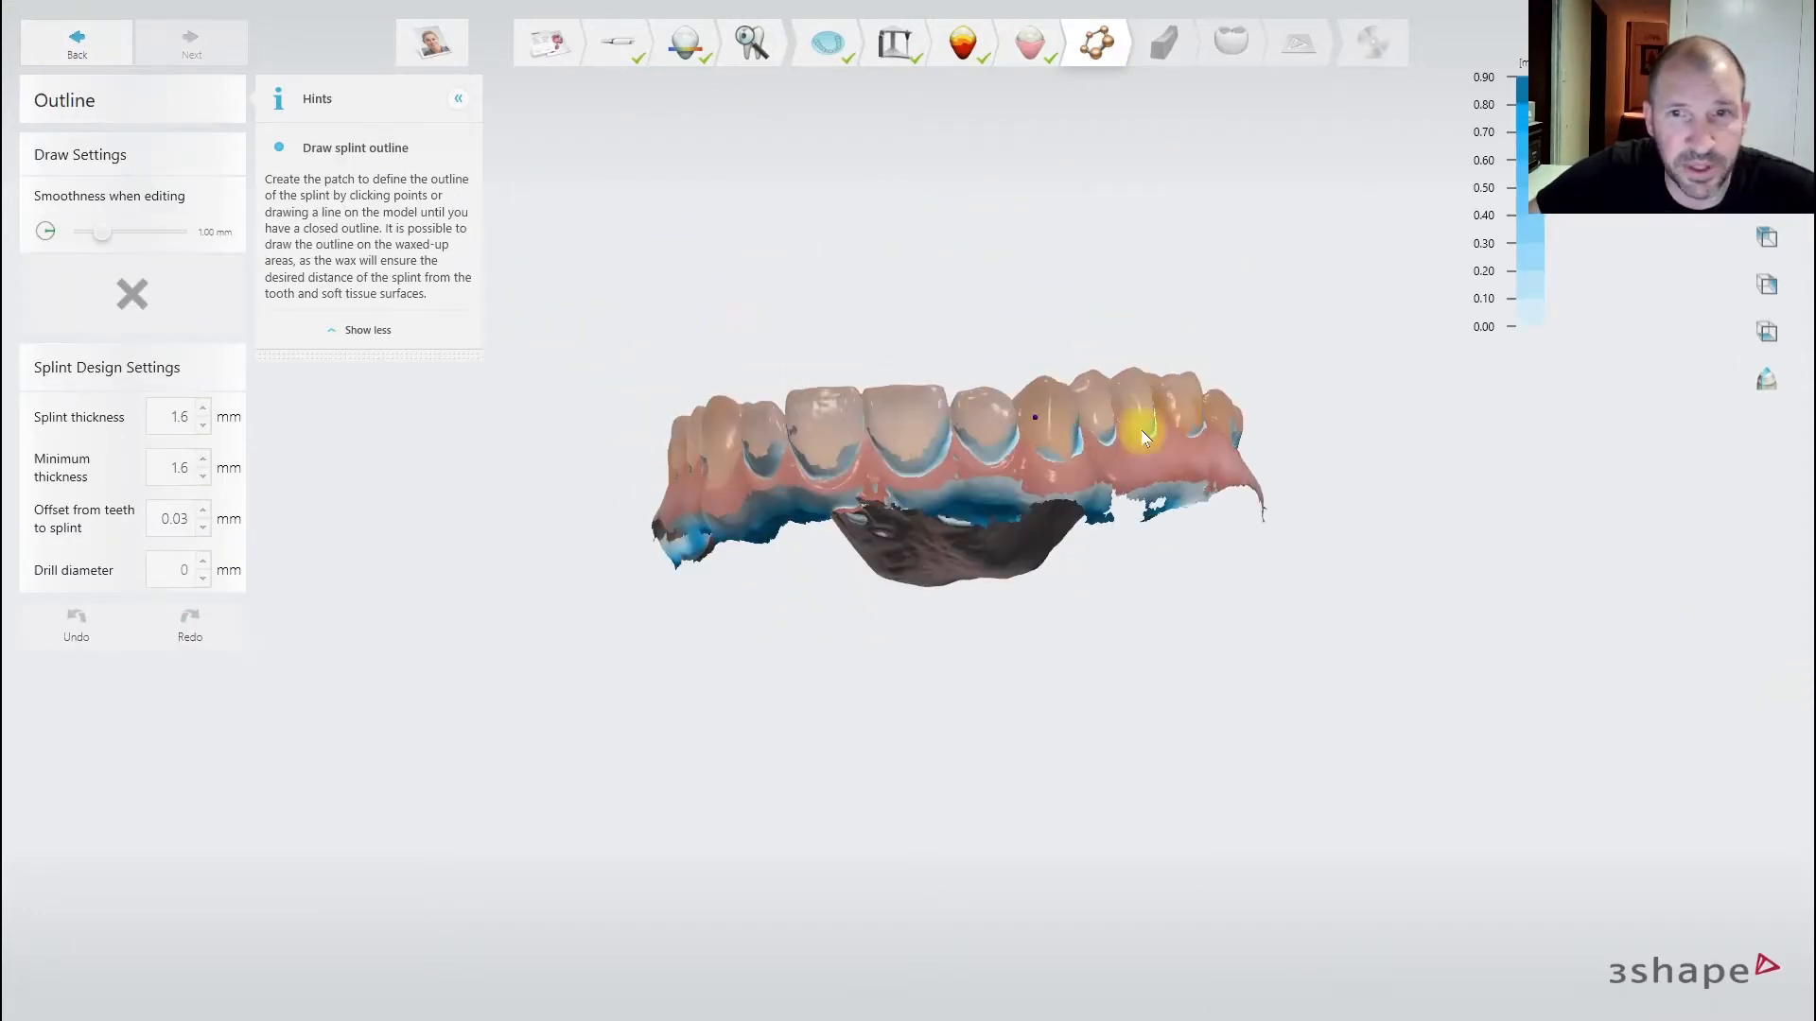
- Start the splint outline on the rear molar and draw it forward along the gum line
scroll(1182, 425, "up", 3)
right_click_drag(1180, 425, 953, 436)
middle_click_drag(953, 436, 1150, 441)
right_click_drag(1310, 438, 1250, 466)
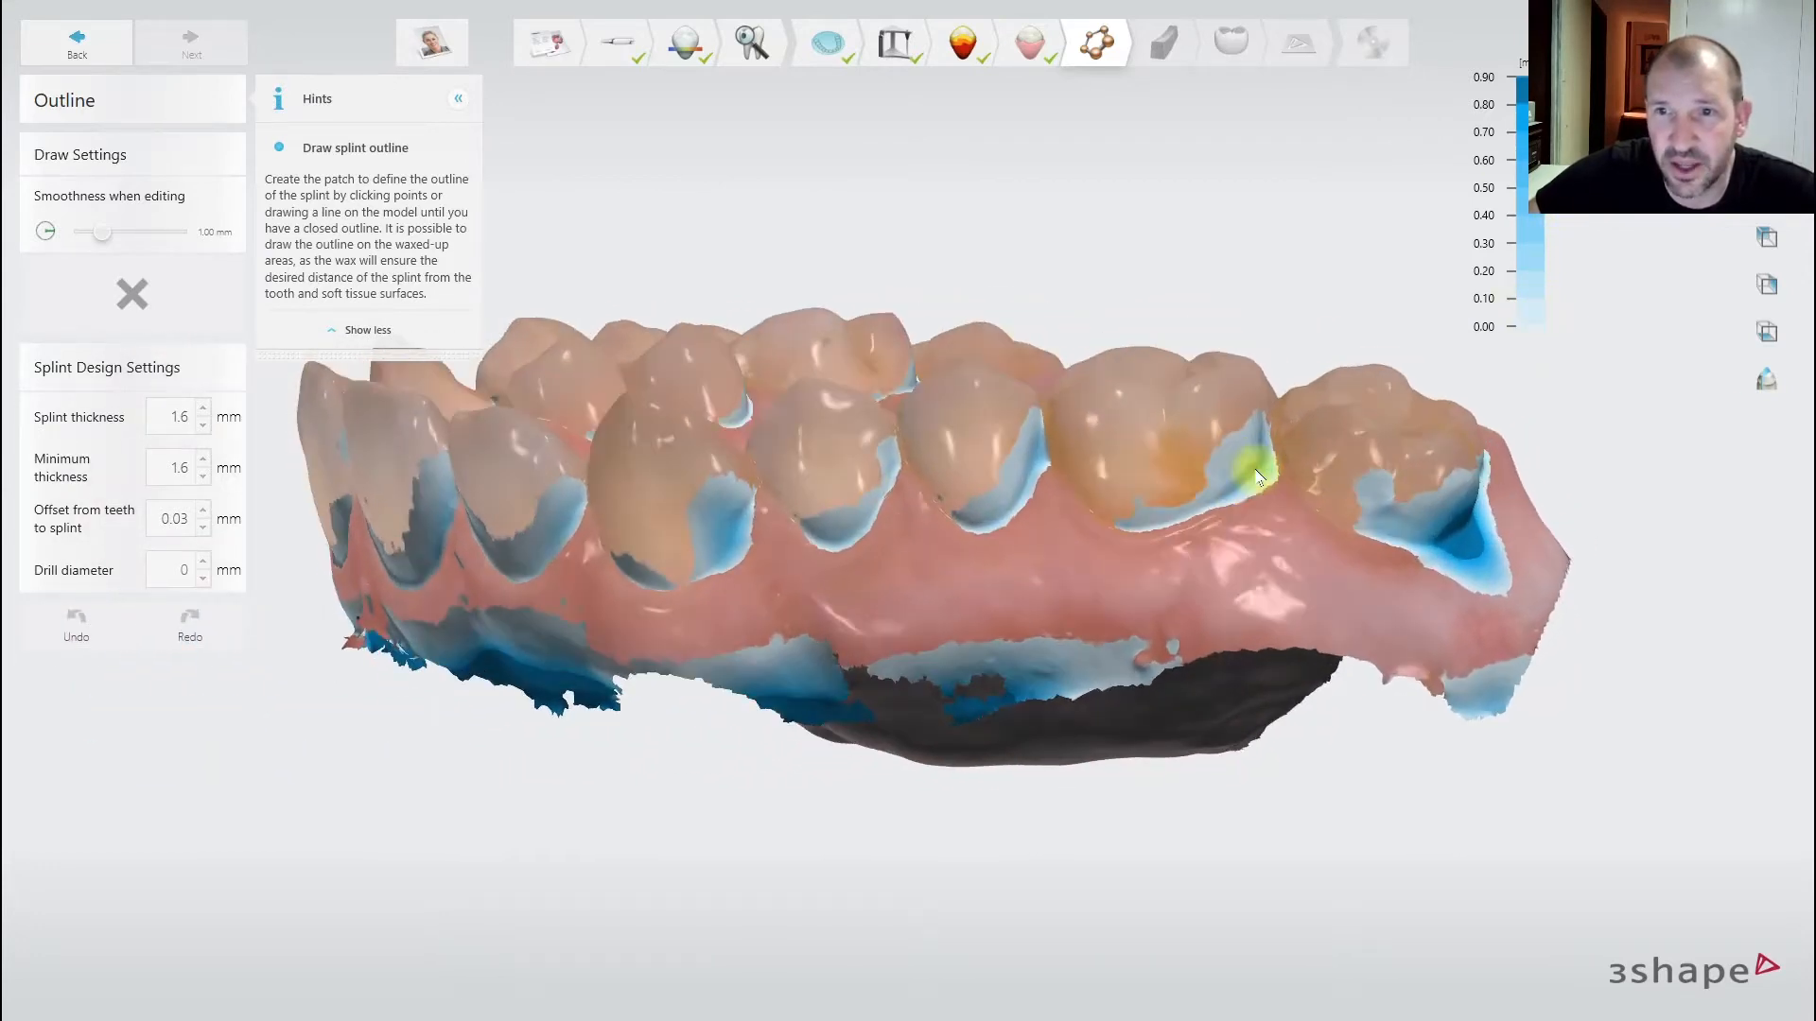
scroll(1255, 469, "up", 3)
scroll(1335, 478, "down", 3)
right_click_drag(1406, 508, 1308, 461)
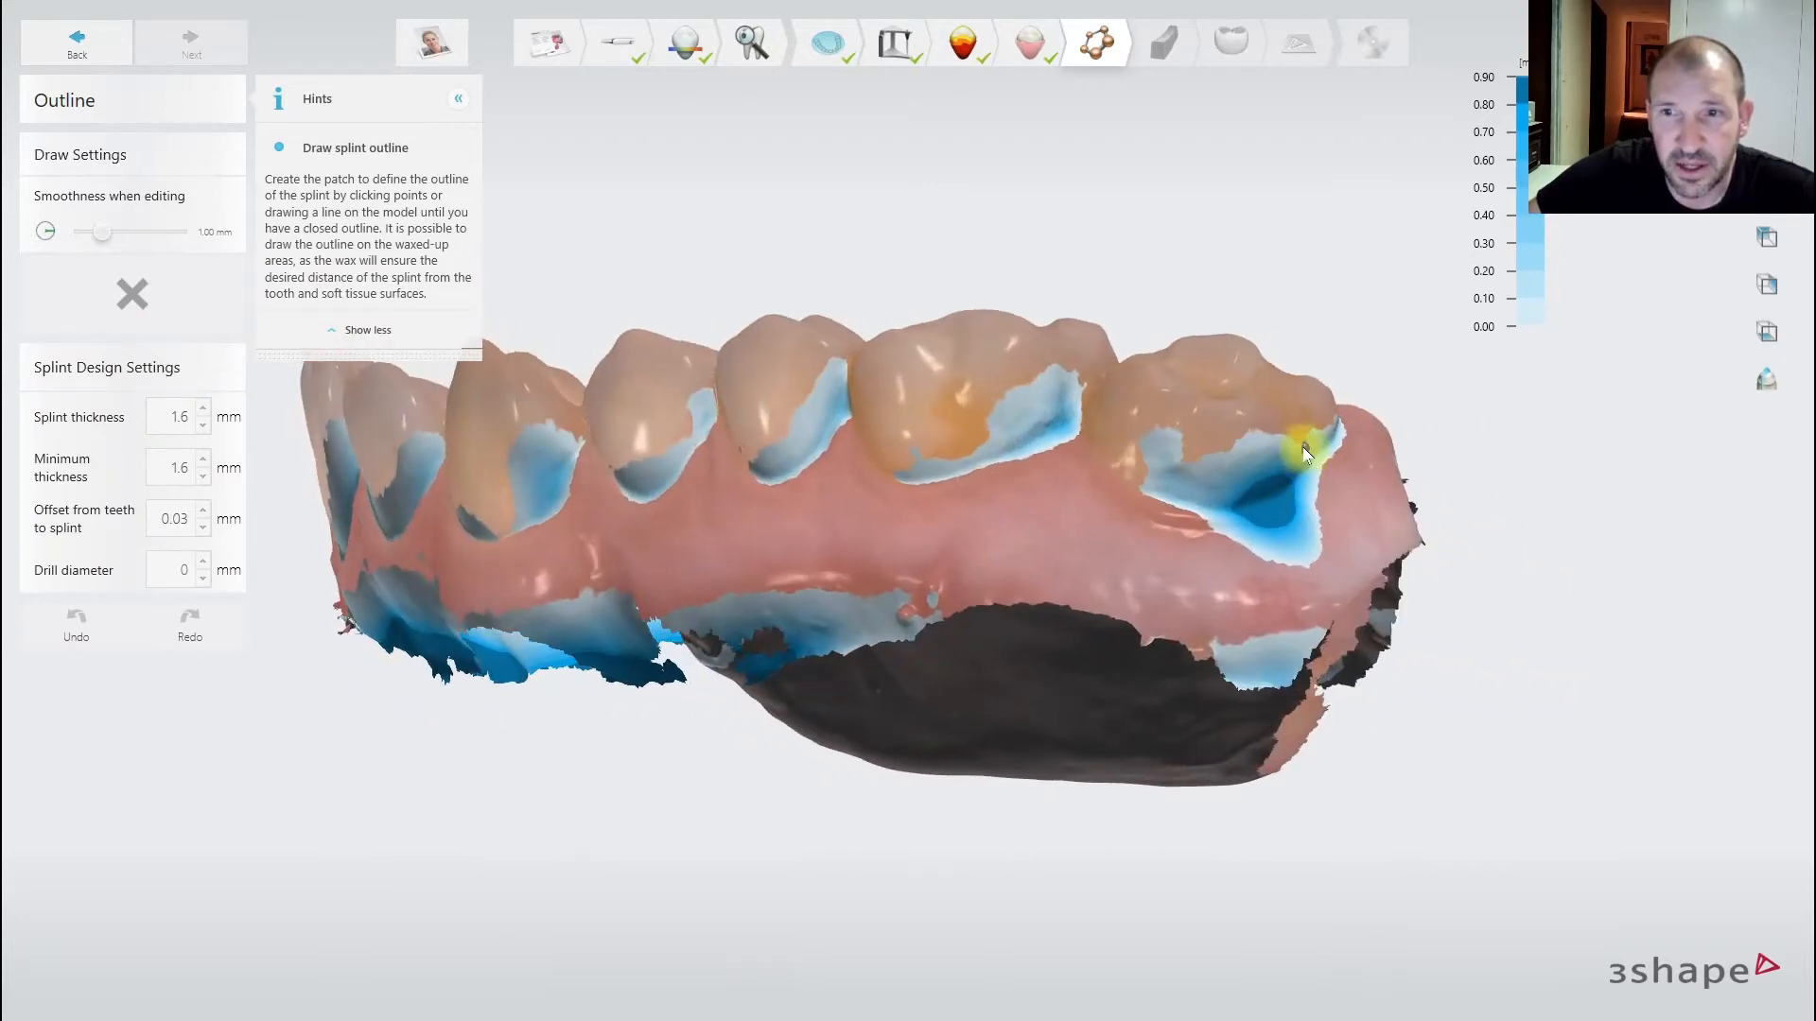
left_click(1302, 451)
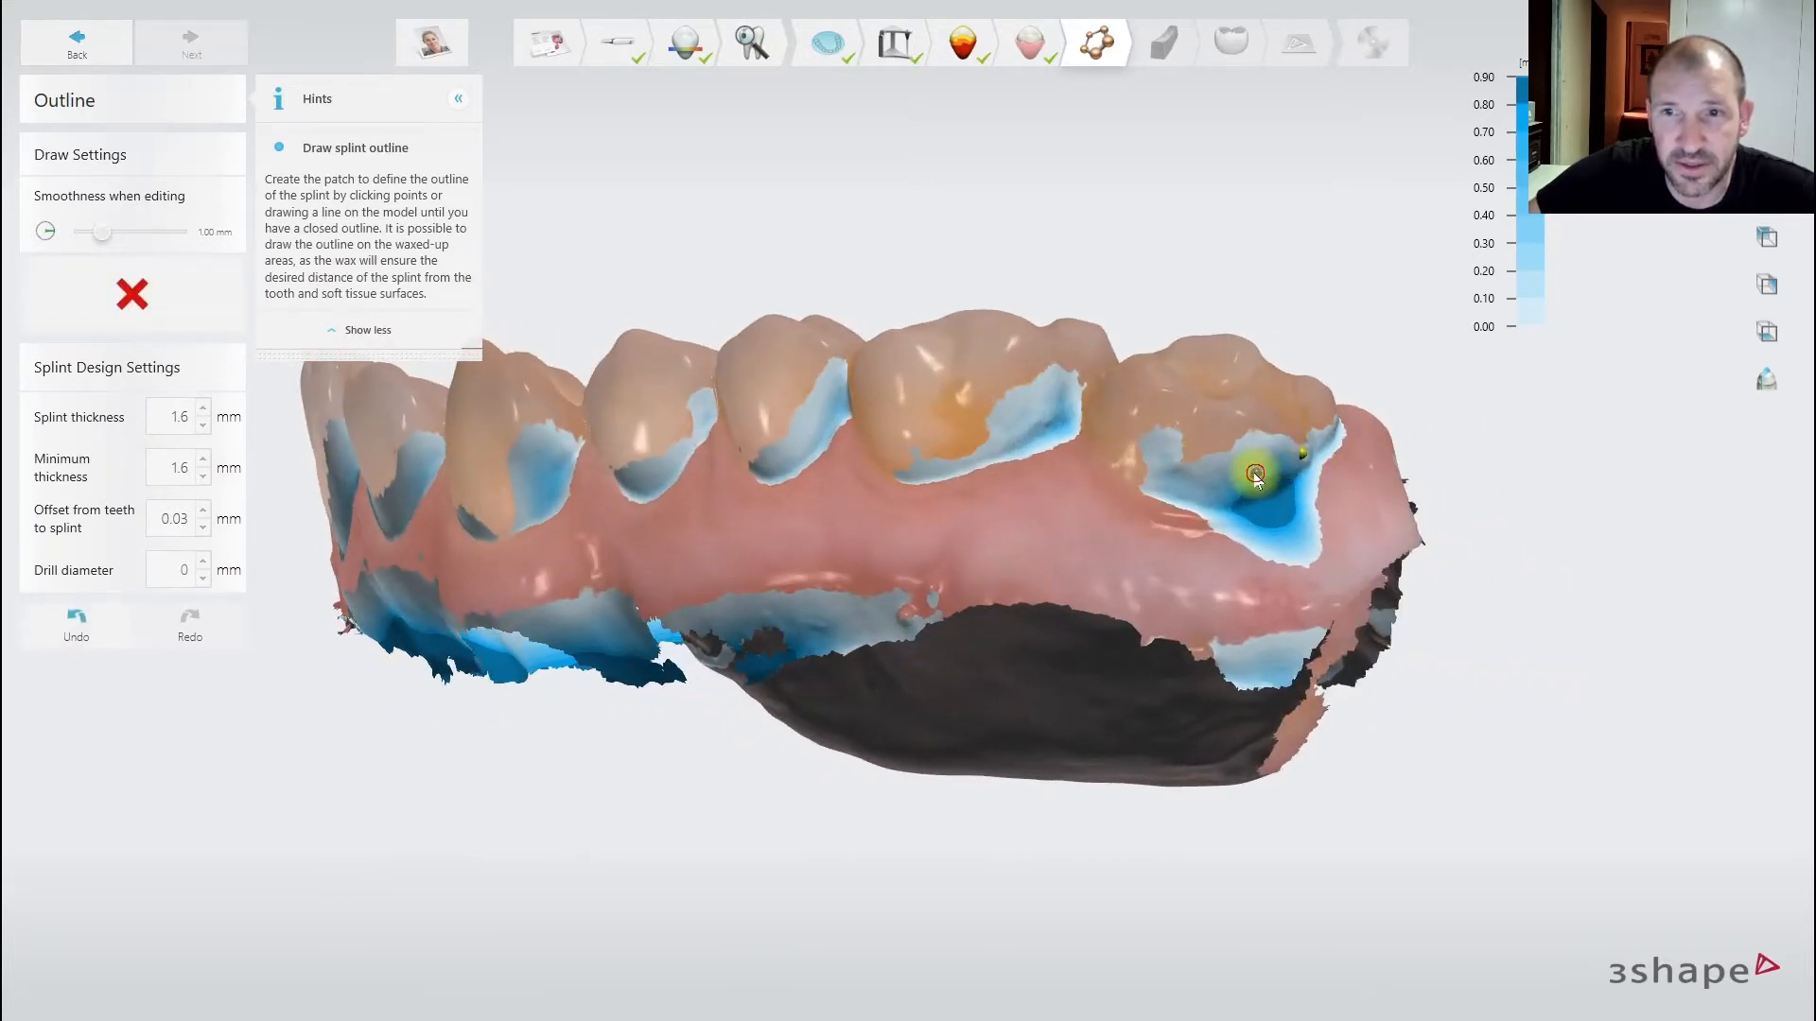
mouse_move(1190, 484)
left_mouse_down()
mouse_move(1082, 422)
mouse_move(997, 422)
mouse_move(911, 459)
left_mouse_up()
- Extend the outline along the gingival margin up to the central incisor
right_click_drag(911, 459, 1122, 451)
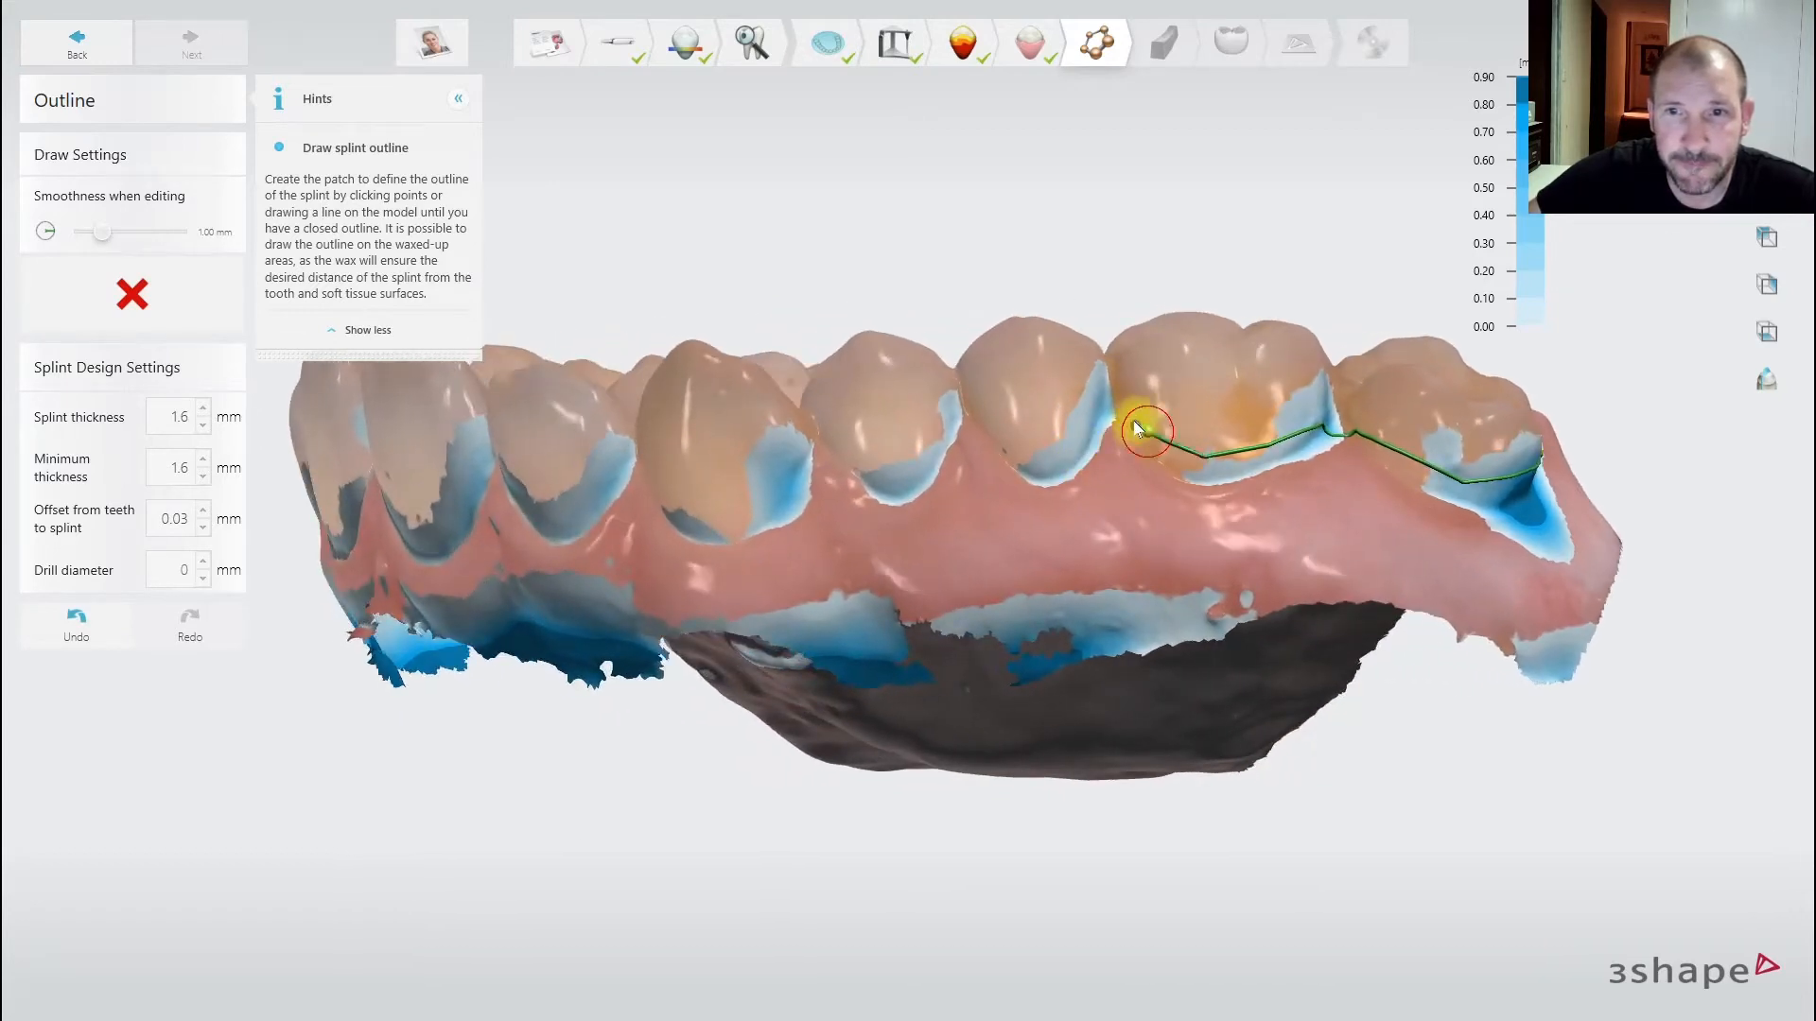
left_click_drag(1037, 456, 988, 428)
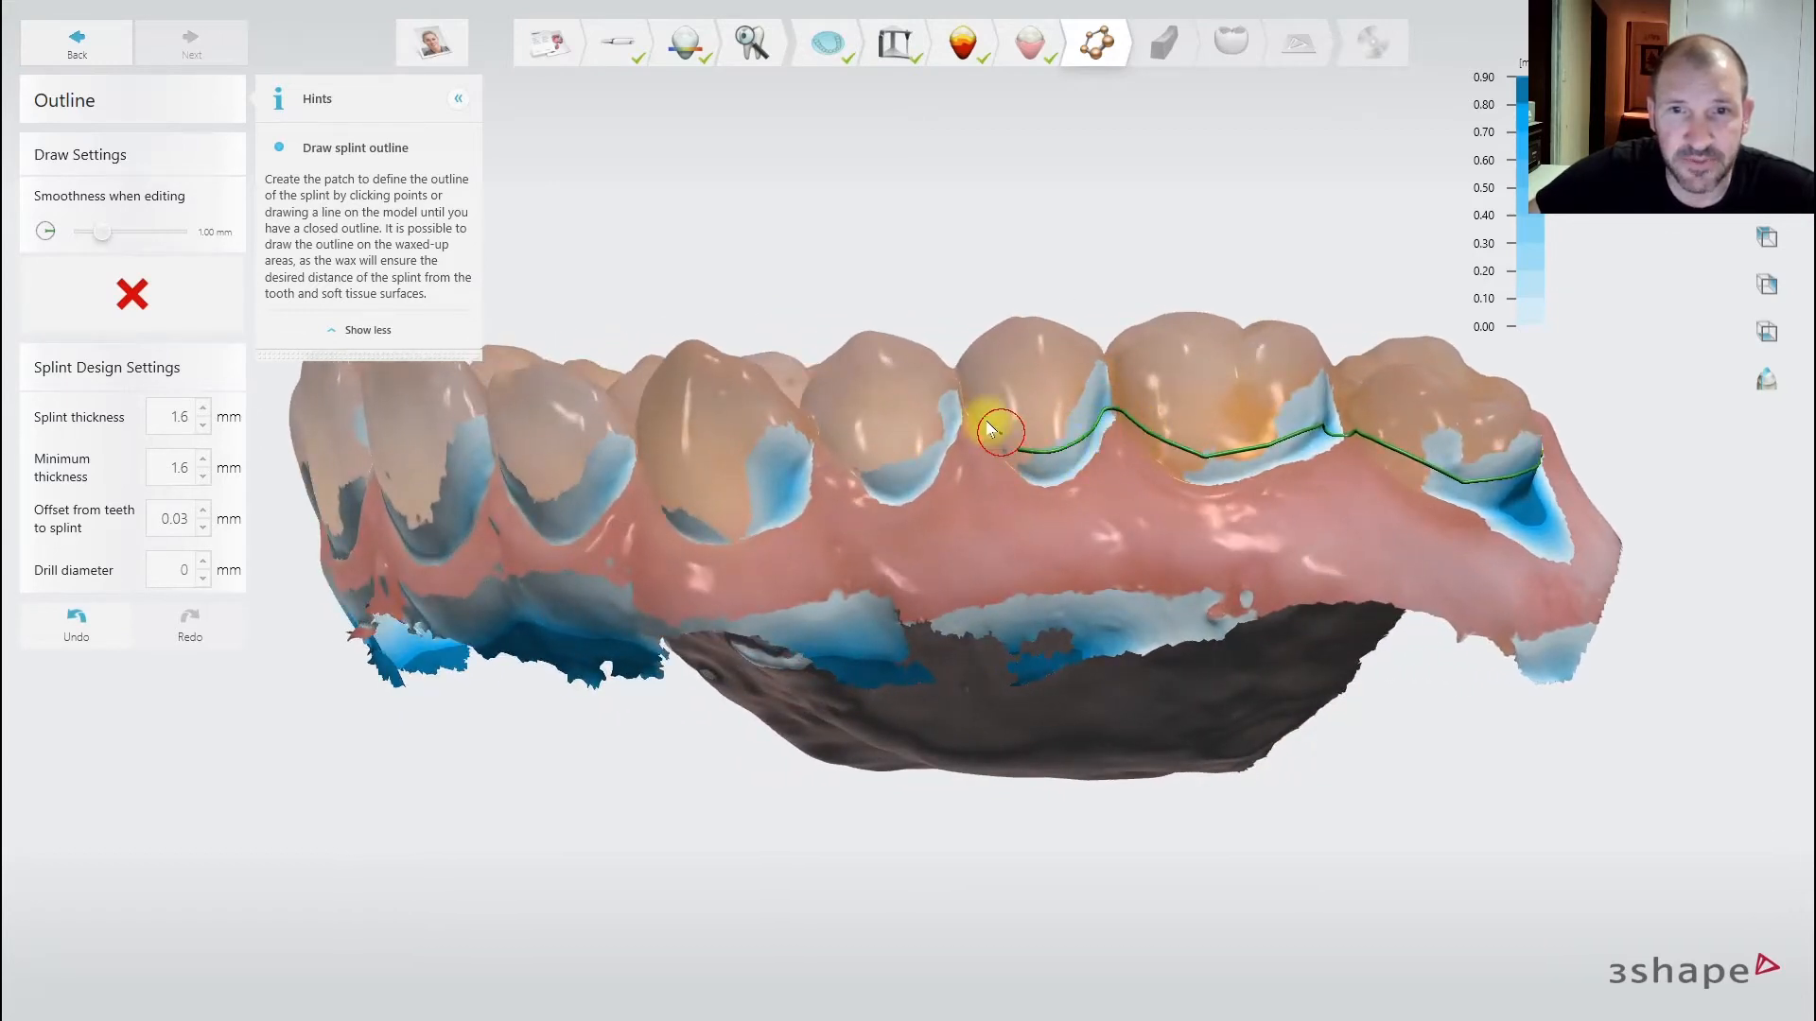
mouse_move(911, 477)
left_mouse_down()
mouse_move(807, 436)
mouse_move(802, 457)
left_mouse_up()
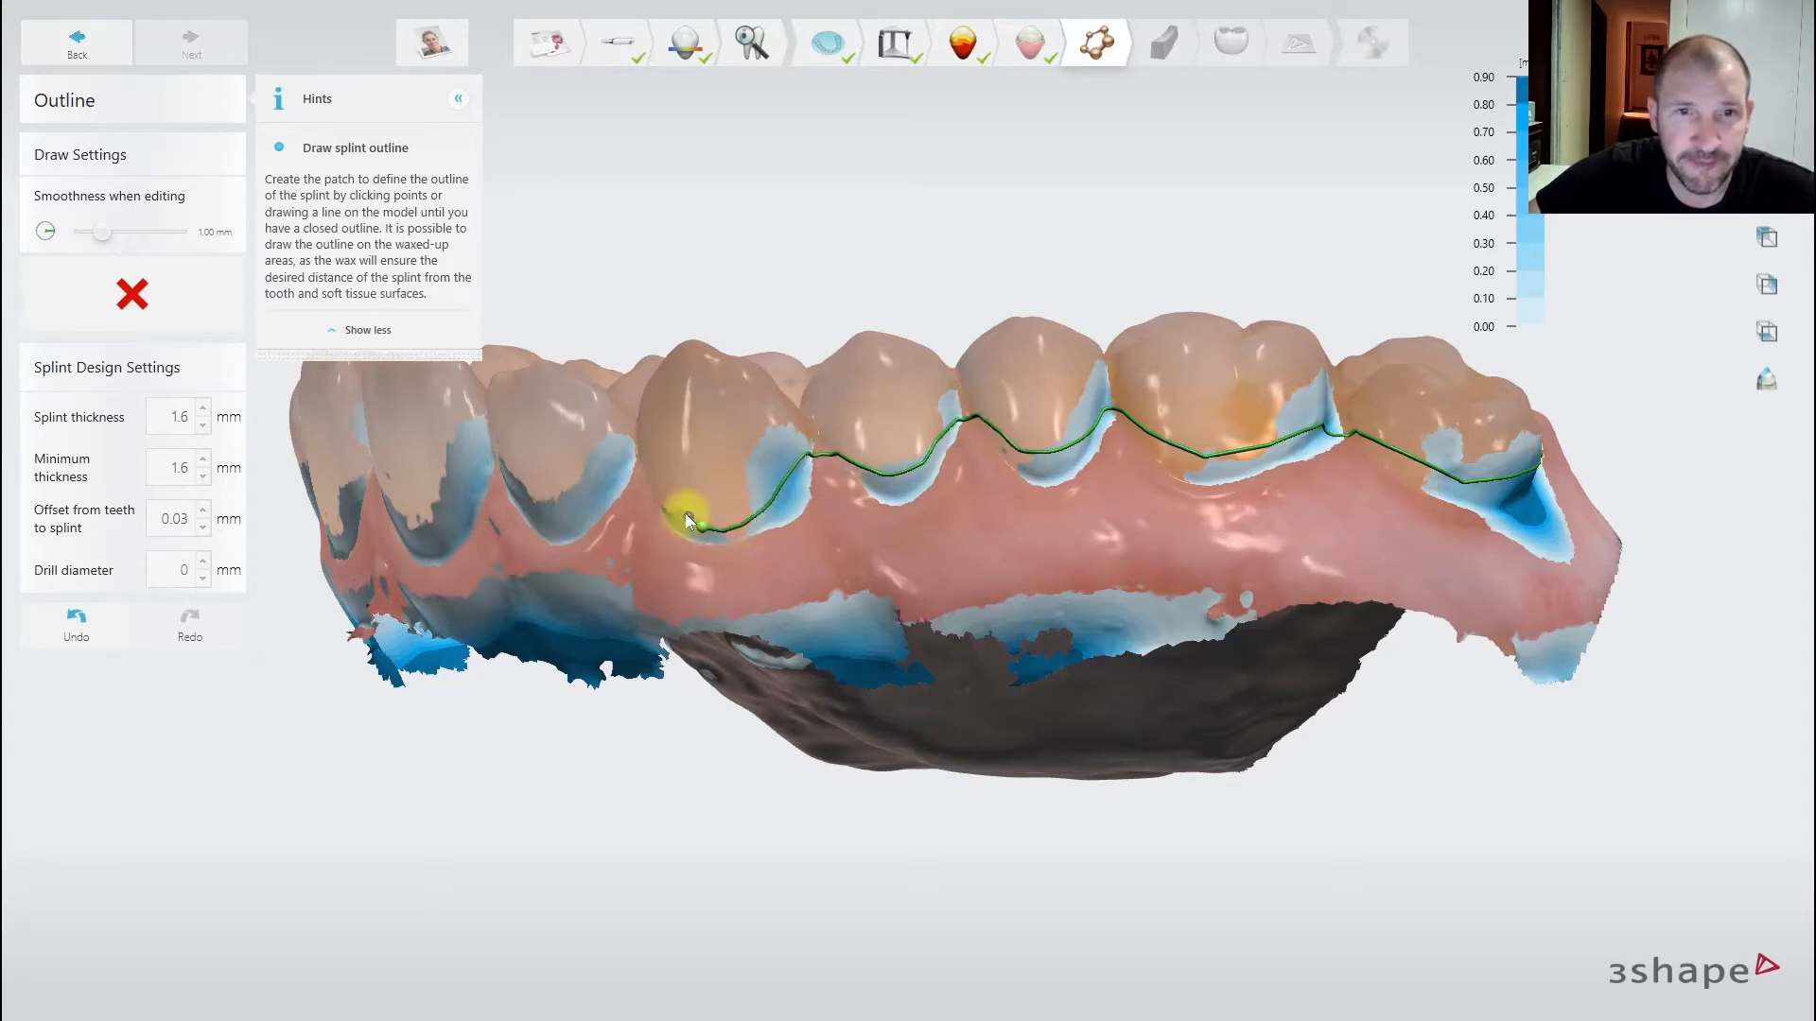
right_click_drag(661, 454, 818, 444)
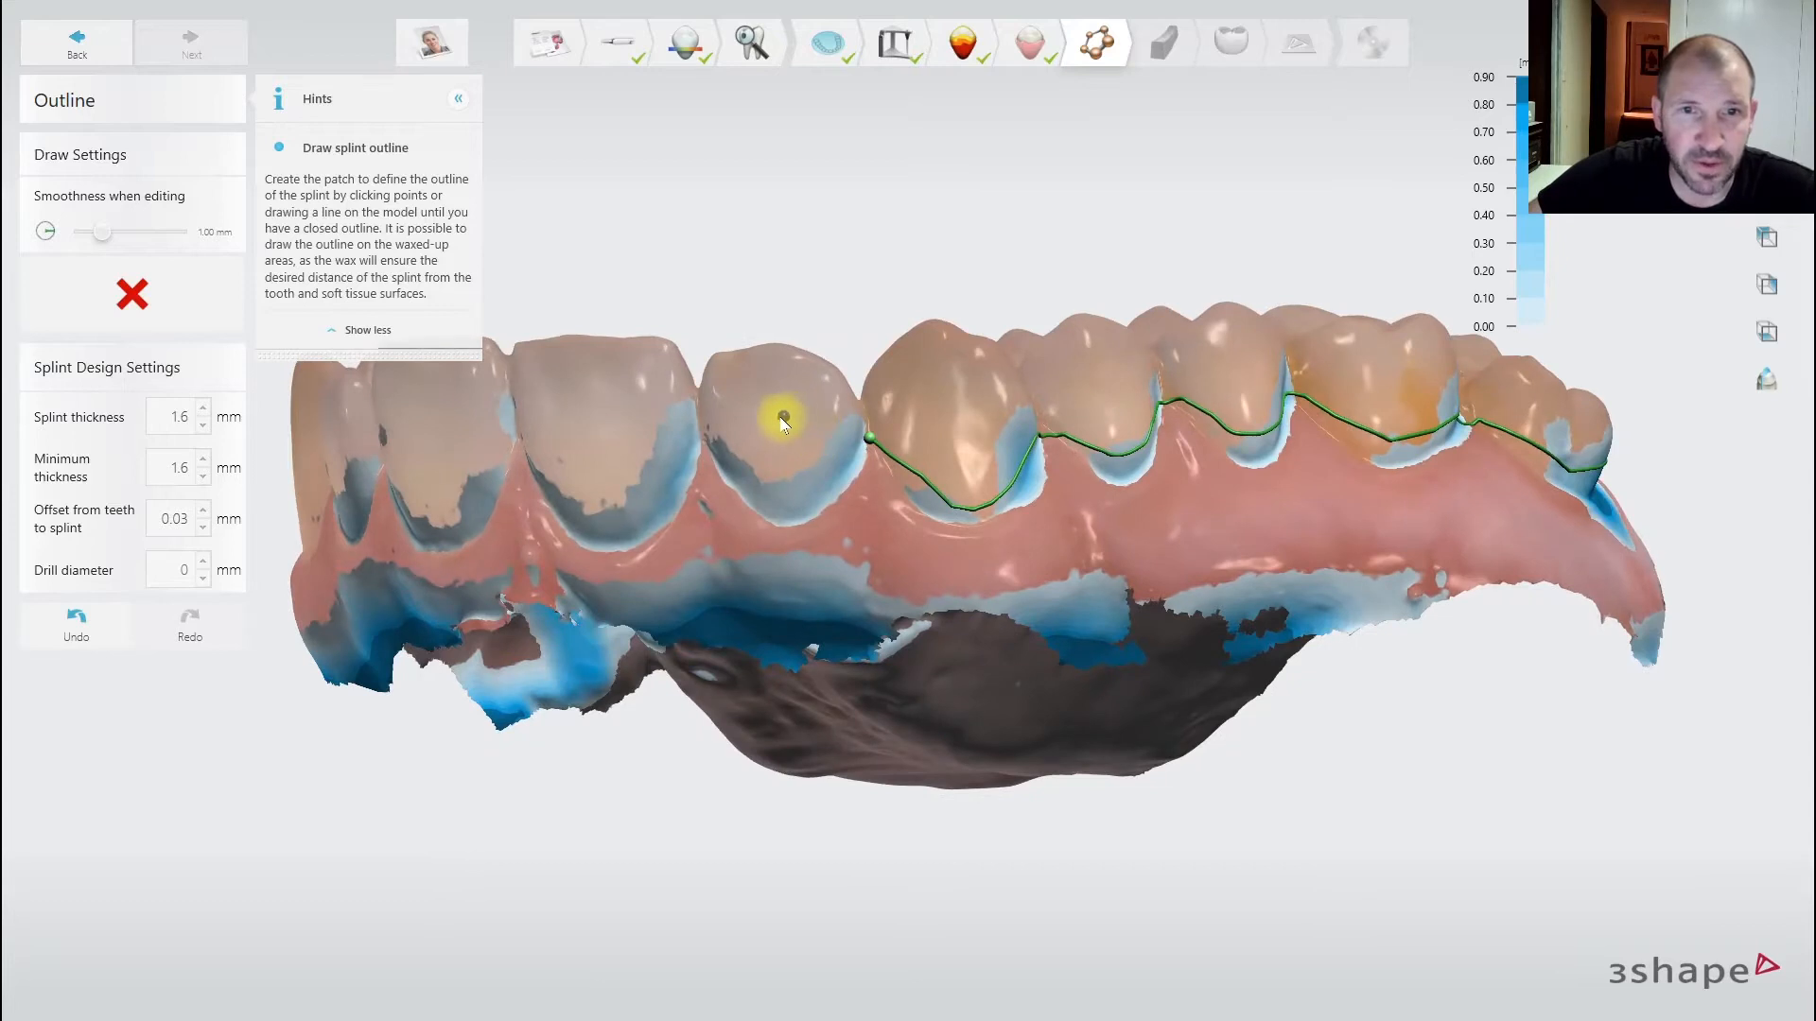
right_click_drag(628, 438, 800, 427)
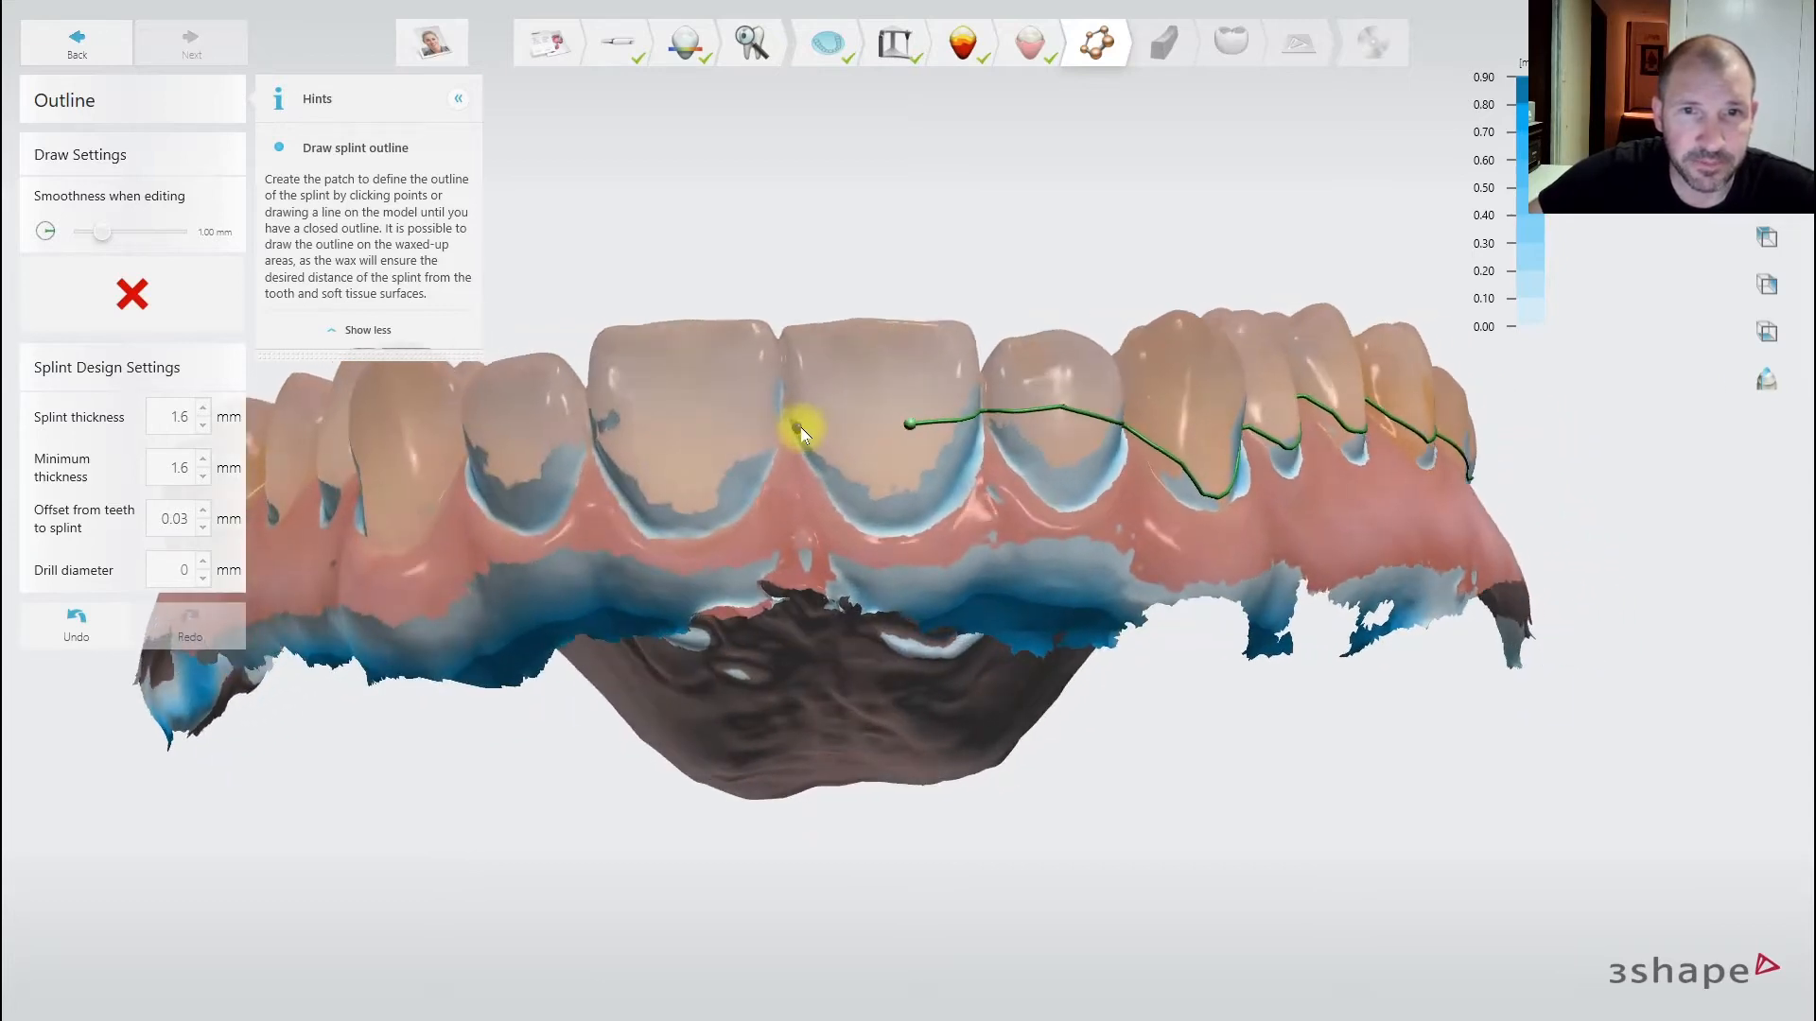
left_click_drag(805, 431, 716, 431)
- Continue the outline across the opposite side's front teeth and premolars
right_click_drag(539, 401, 754, 410)
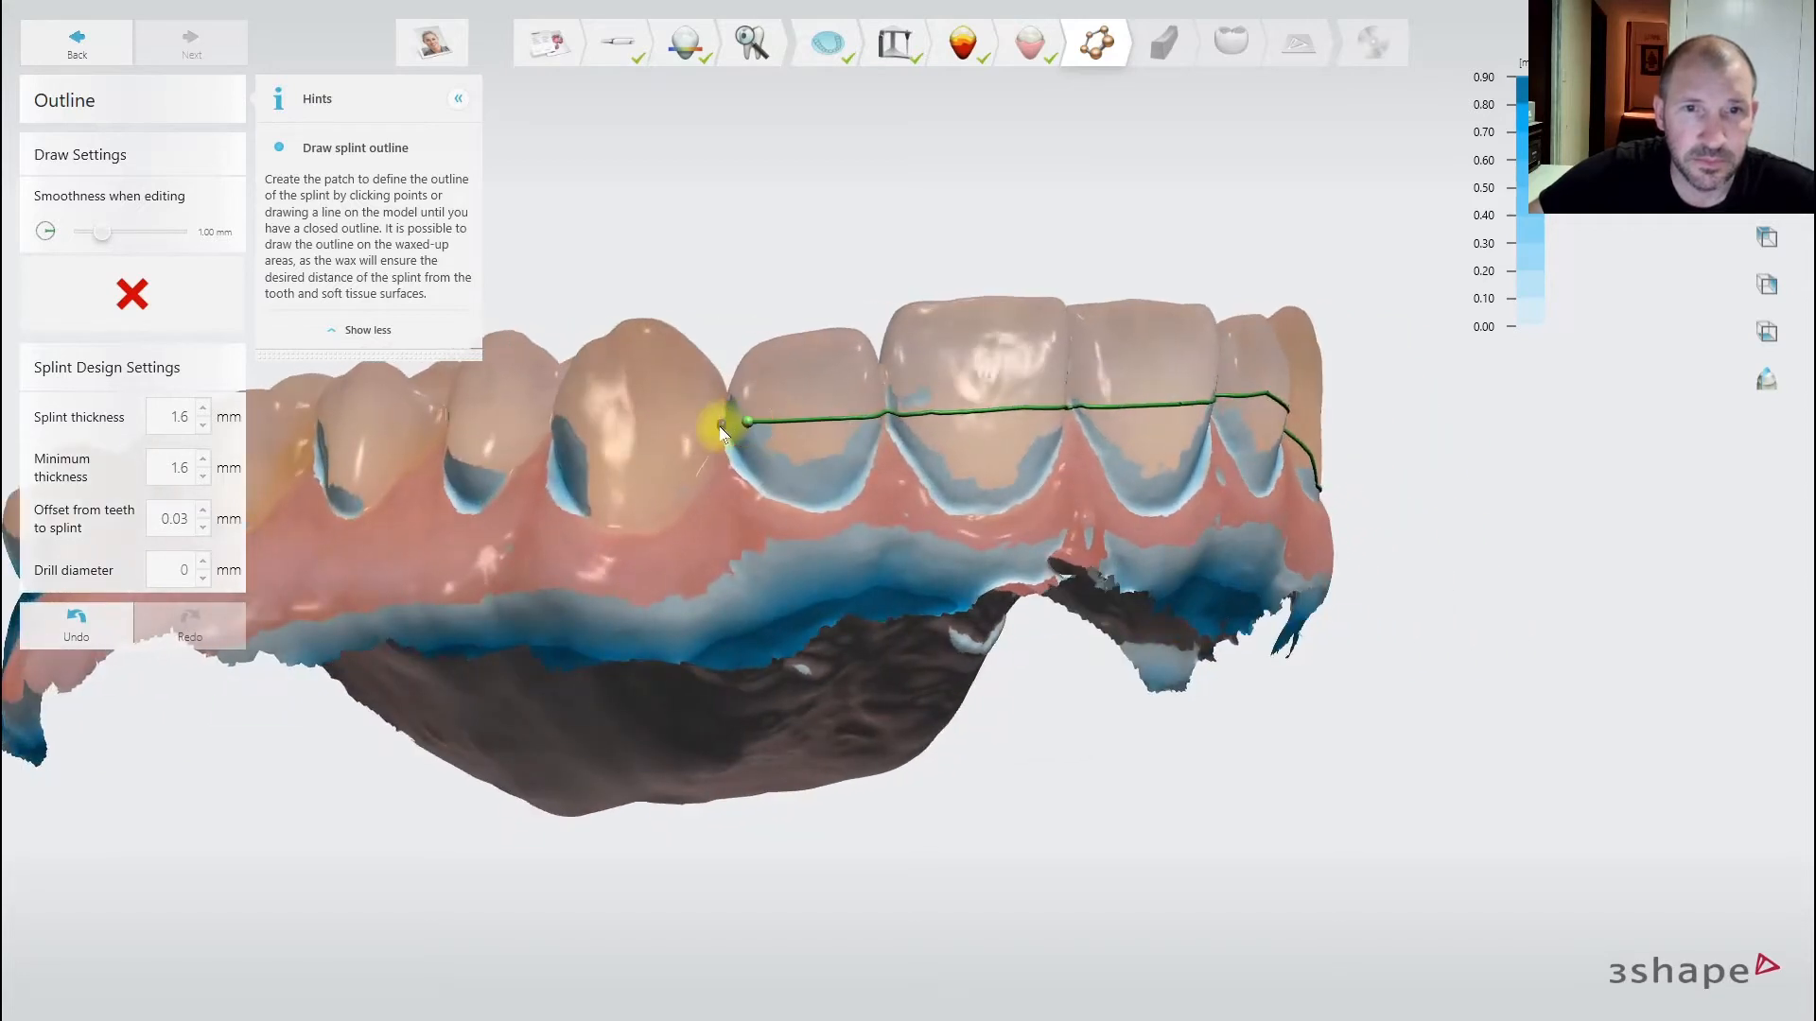
mouse_move(721, 433)
left_mouse_down()
mouse_move(638, 518)
mouse_move(543, 422)
left_mouse_up()
right_click_drag(543, 422, 711, 460)
mouse_move(745, 482)
left_mouse_down()
mouse_move(700, 520)
mouse_move(642, 521)
left_mouse_up()
right_click_drag(639, 490, 766, 492)
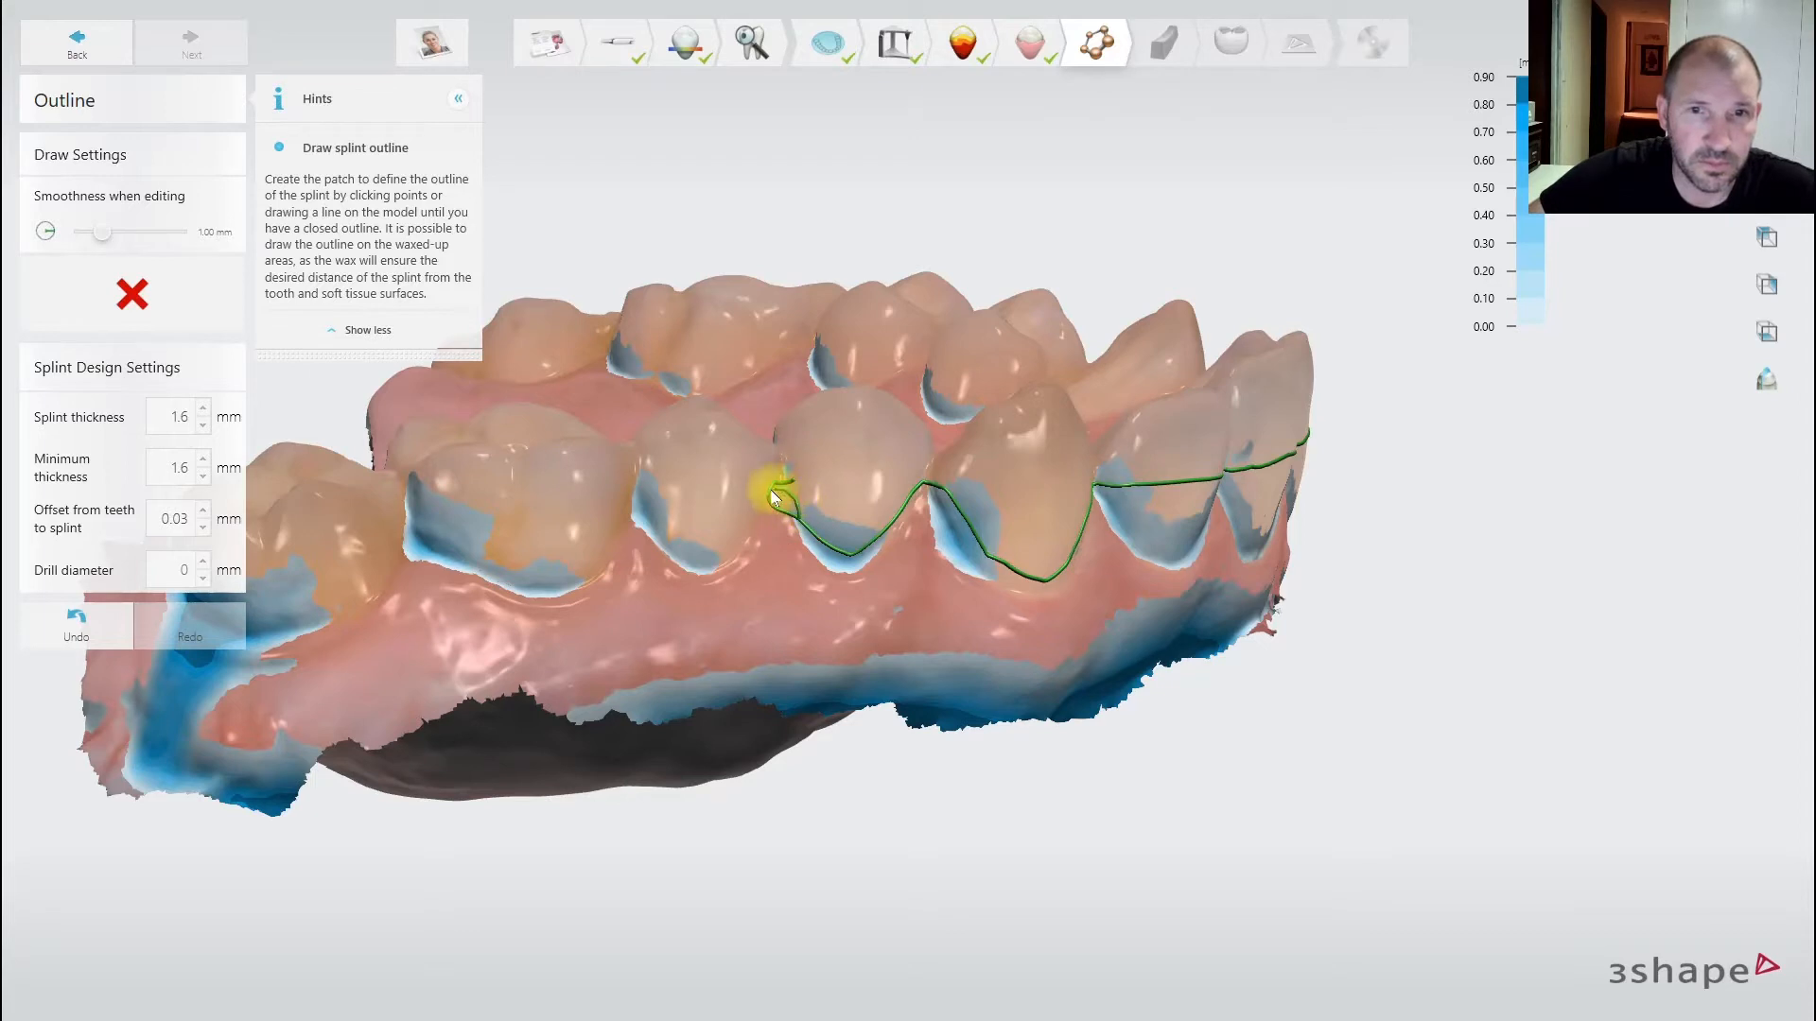
mouse_move(774, 497)
left_mouse_down()
mouse_move(729, 539)
mouse_move(640, 519)
mouse_move(509, 587)
left_mouse_up()
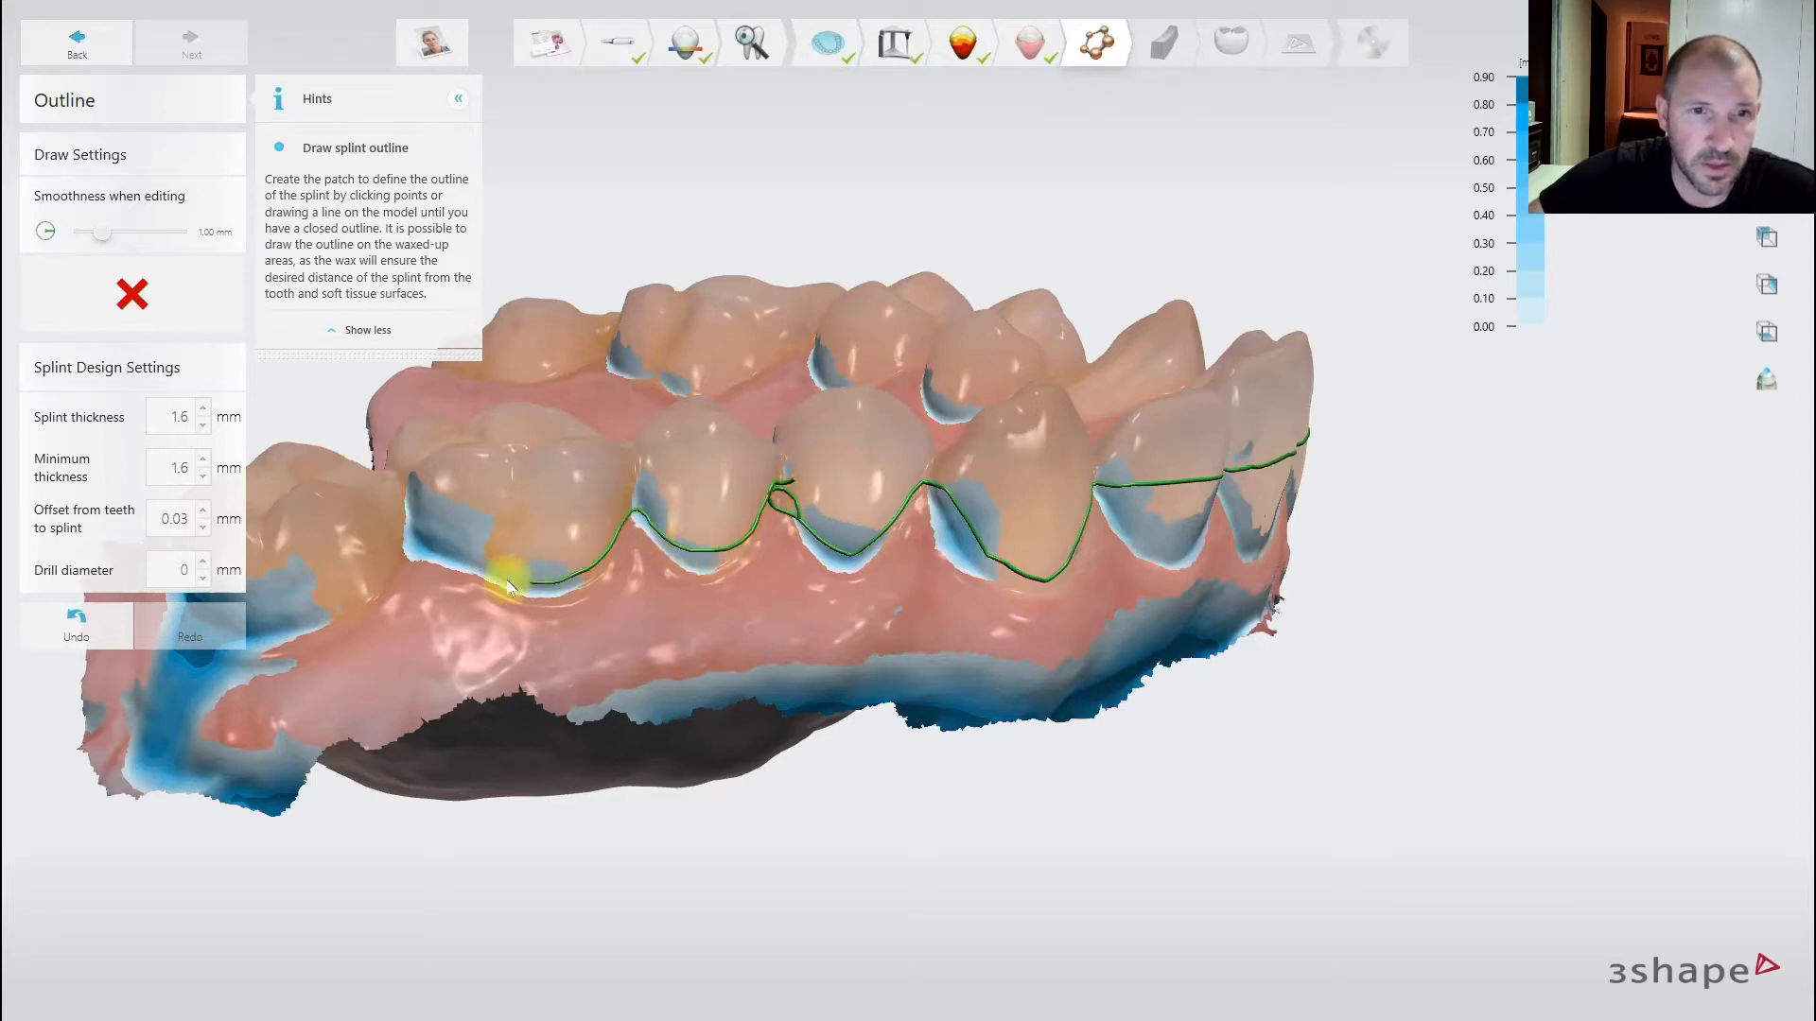
right_click_drag(304, 600, 883, 689)
scroll(786, 693, "up", 3)
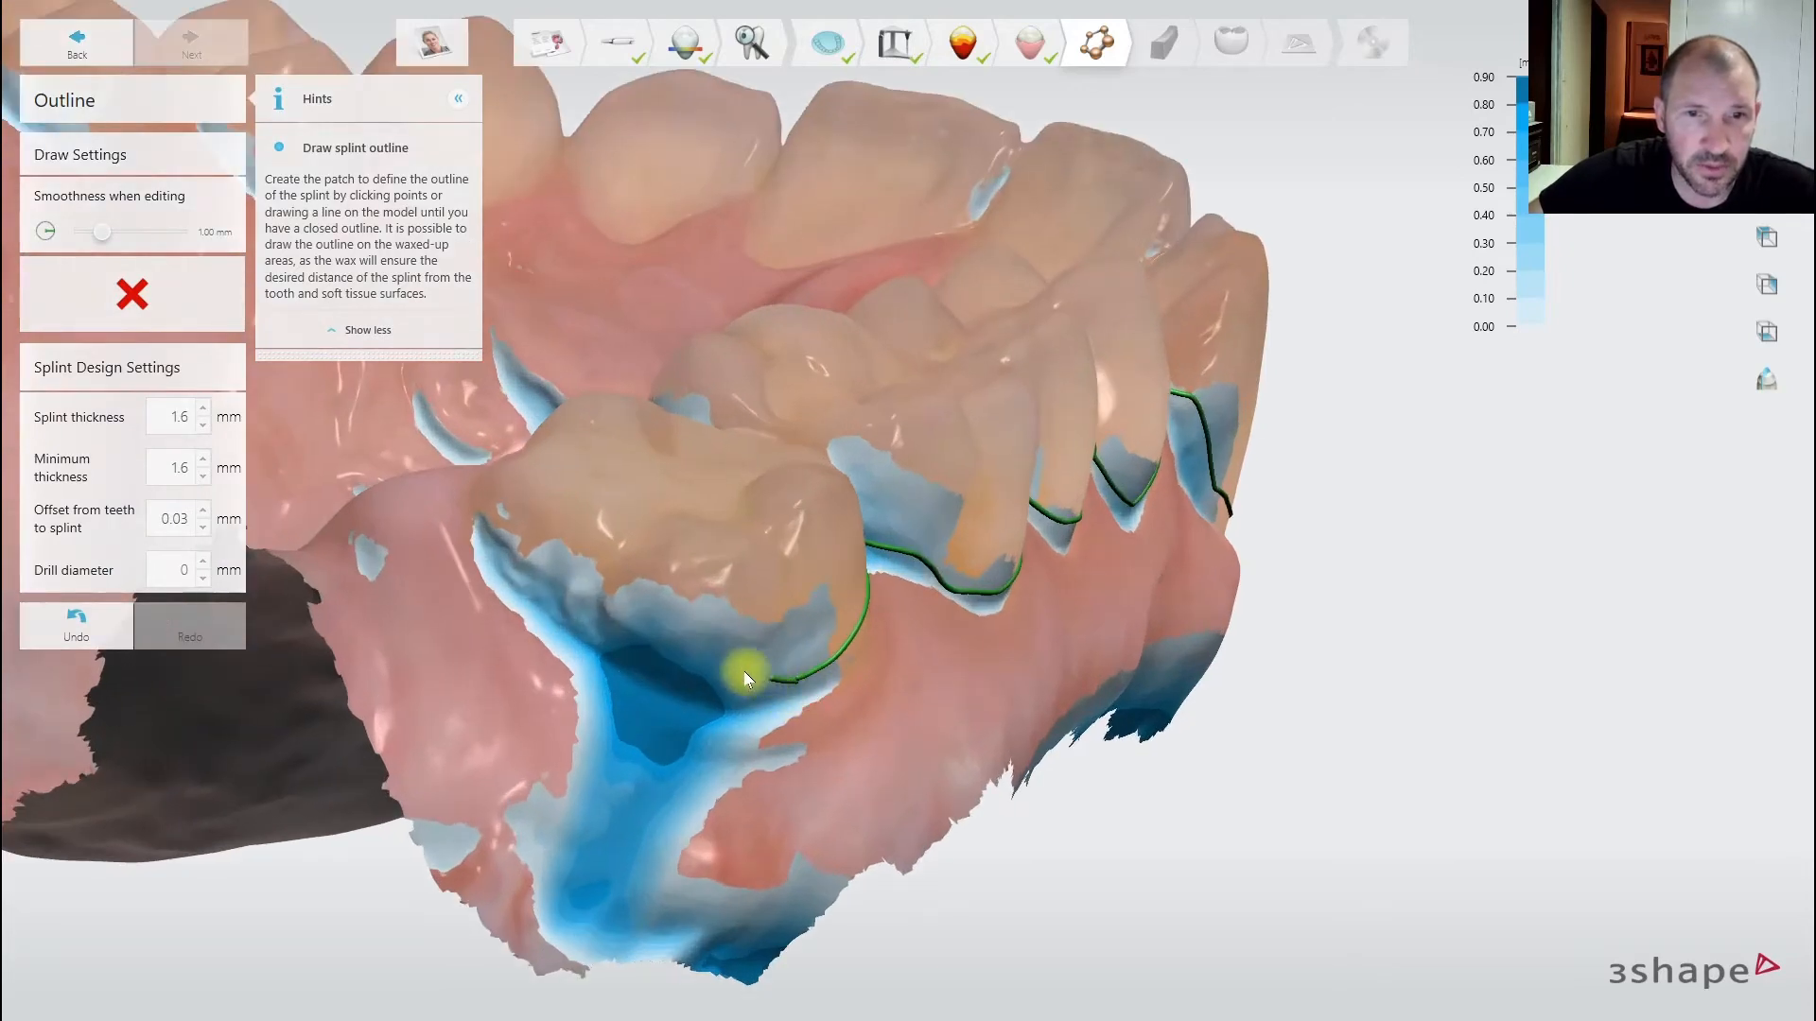
right_click_drag(458, 515, 968, 811)
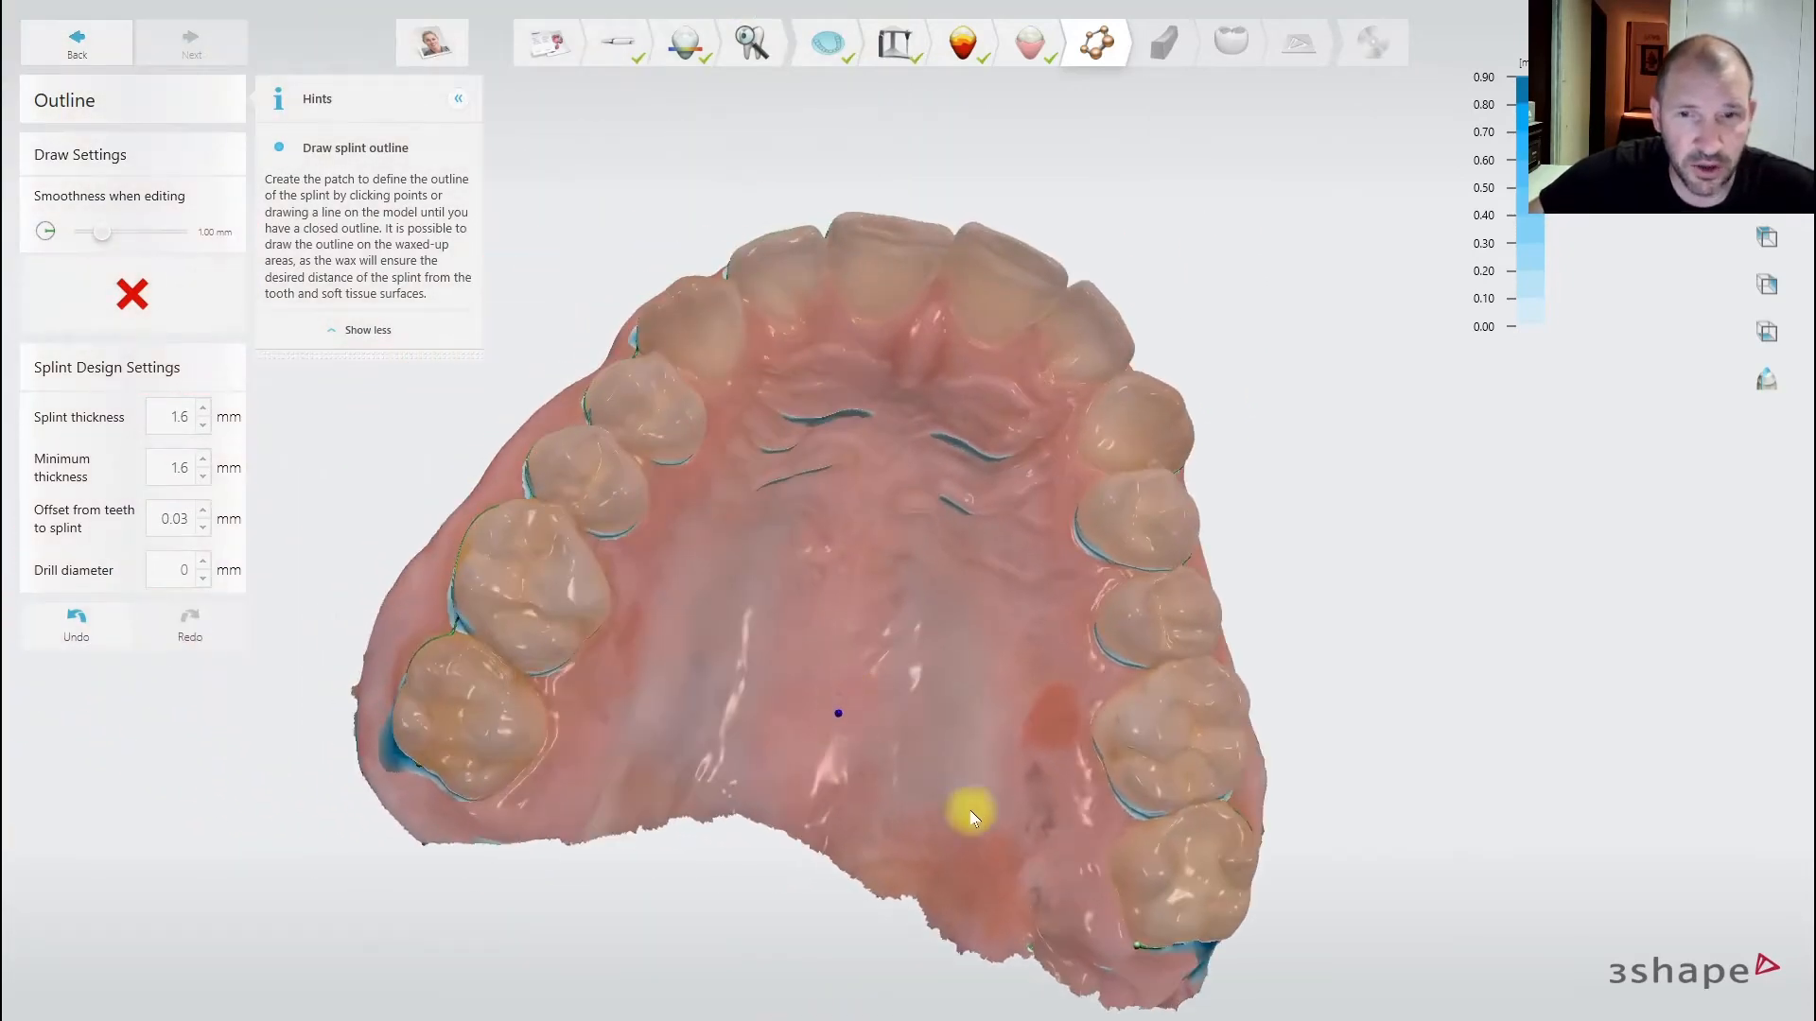
- Draw the splint outline across the palate from one rear molar to the other and close it
mouse_move(1142, 953)
left_mouse_down()
mouse_move(1102, 928)
mouse_move(1066, 851)
mouse_move(1038, 528)
mouse_move(978, 424)
mouse_move(856, 391)
left_mouse_up()
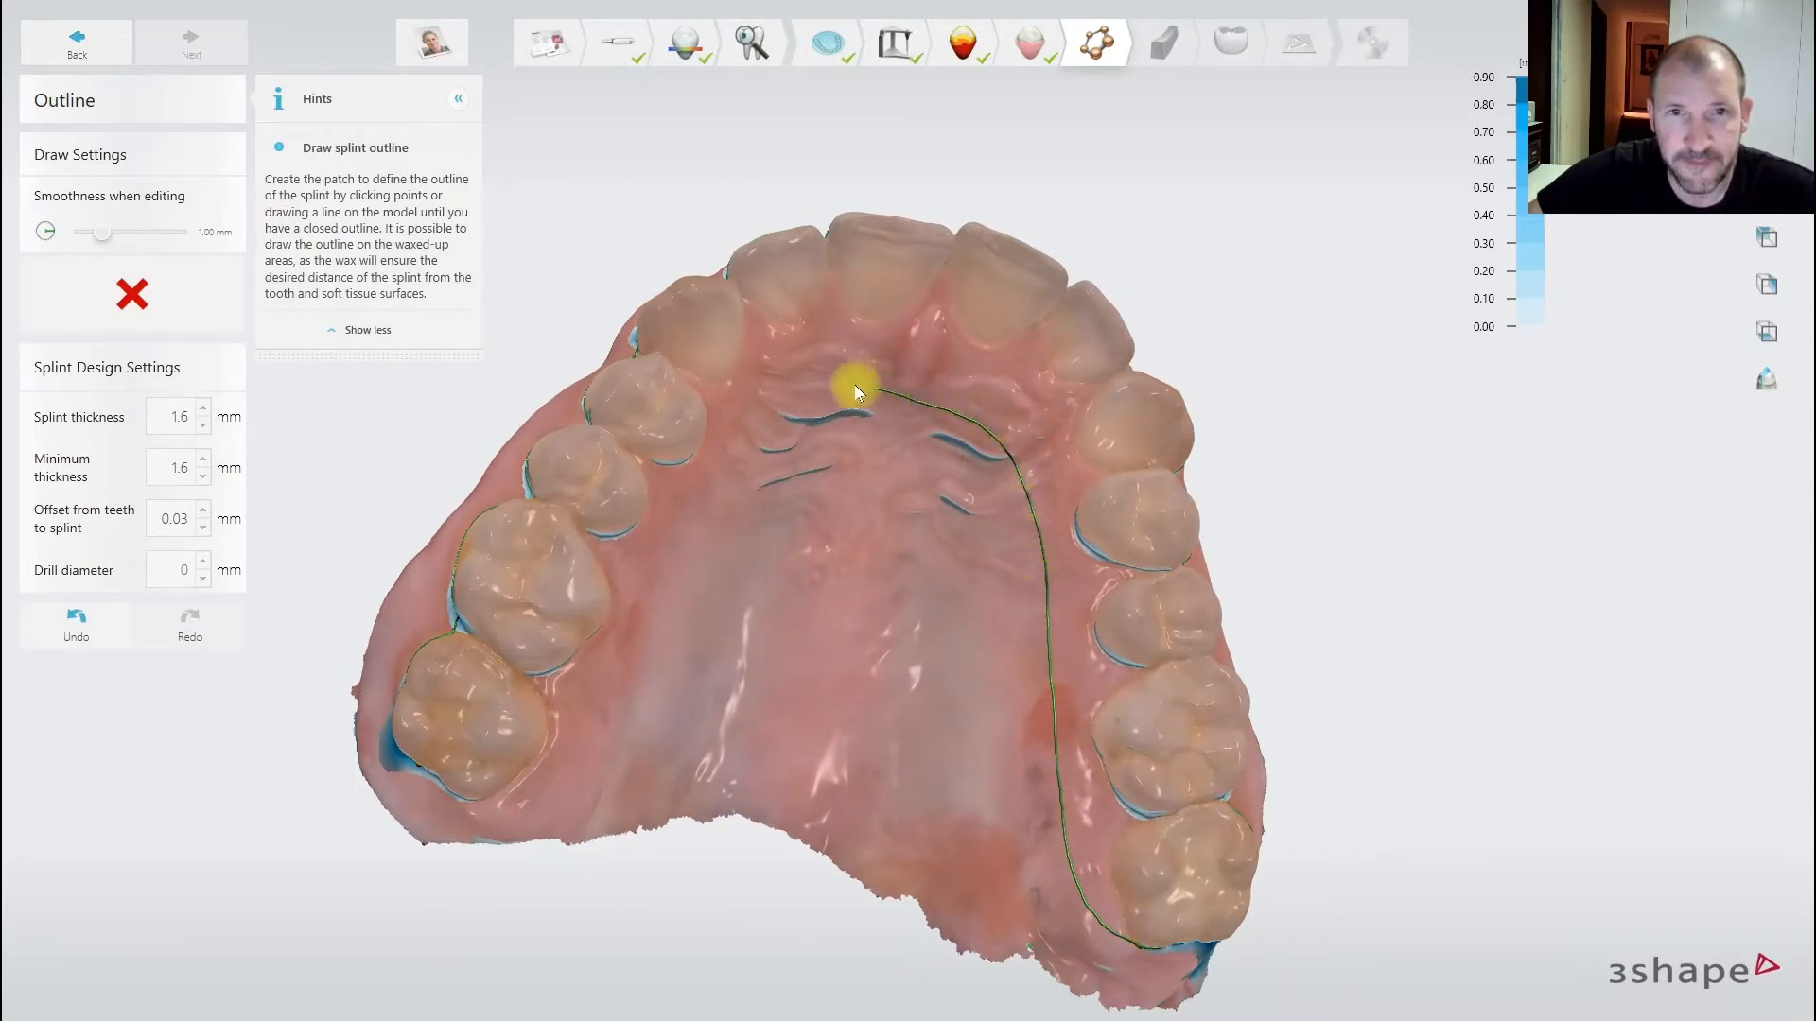
mouse_move(747, 454)
left_mouse_down()
mouse_move(594, 743)
mouse_move(506, 804)
mouse_move(438, 802)
left_mouse_up()
scroll(452, 790, "up", 5)
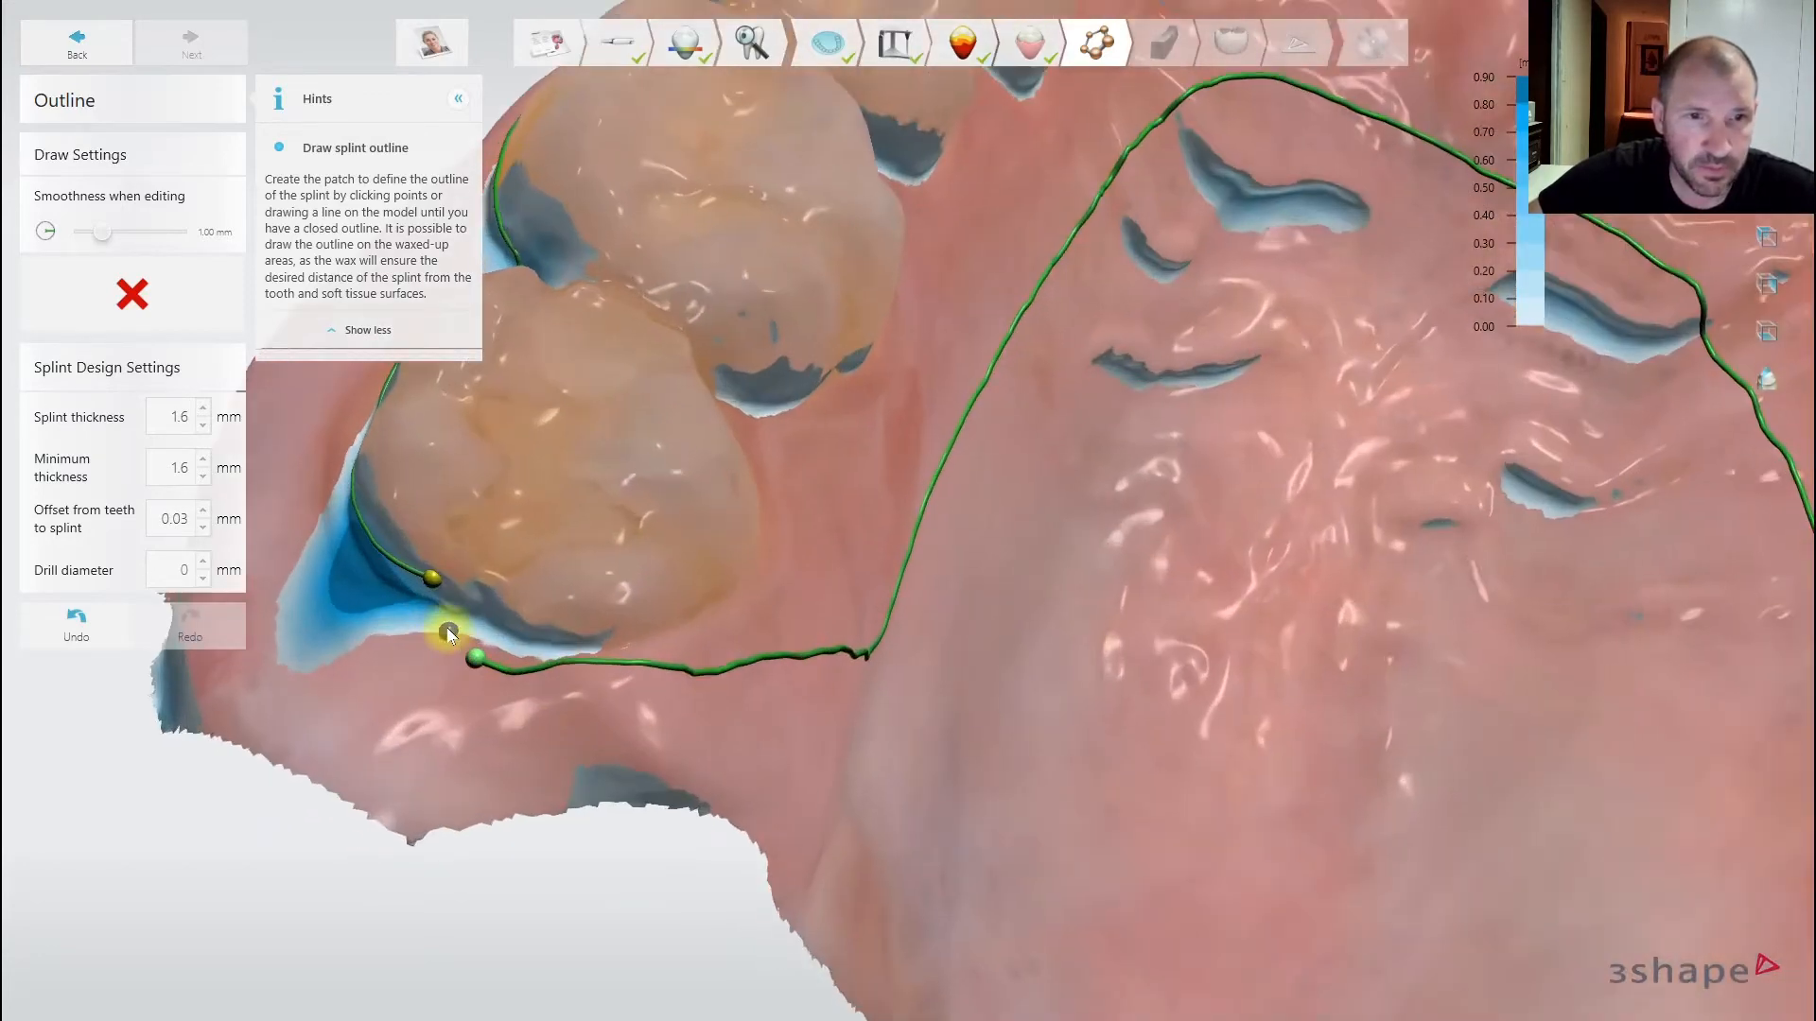
left_click(434, 583)
- Correct the outline near the molar and along the palate, pulling it down at the tooth gap
mouse_move(434, 583)
left_mouse_down()
mouse_move(465, 623)
mouse_move(571, 667)
mouse_move(722, 650)
mouse_move(814, 594)
mouse_move(1057, 244)
left_mouse_up()
scroll(1057, 244, "down", 4)
right_click_drag(1147, 461, 1048, 368)
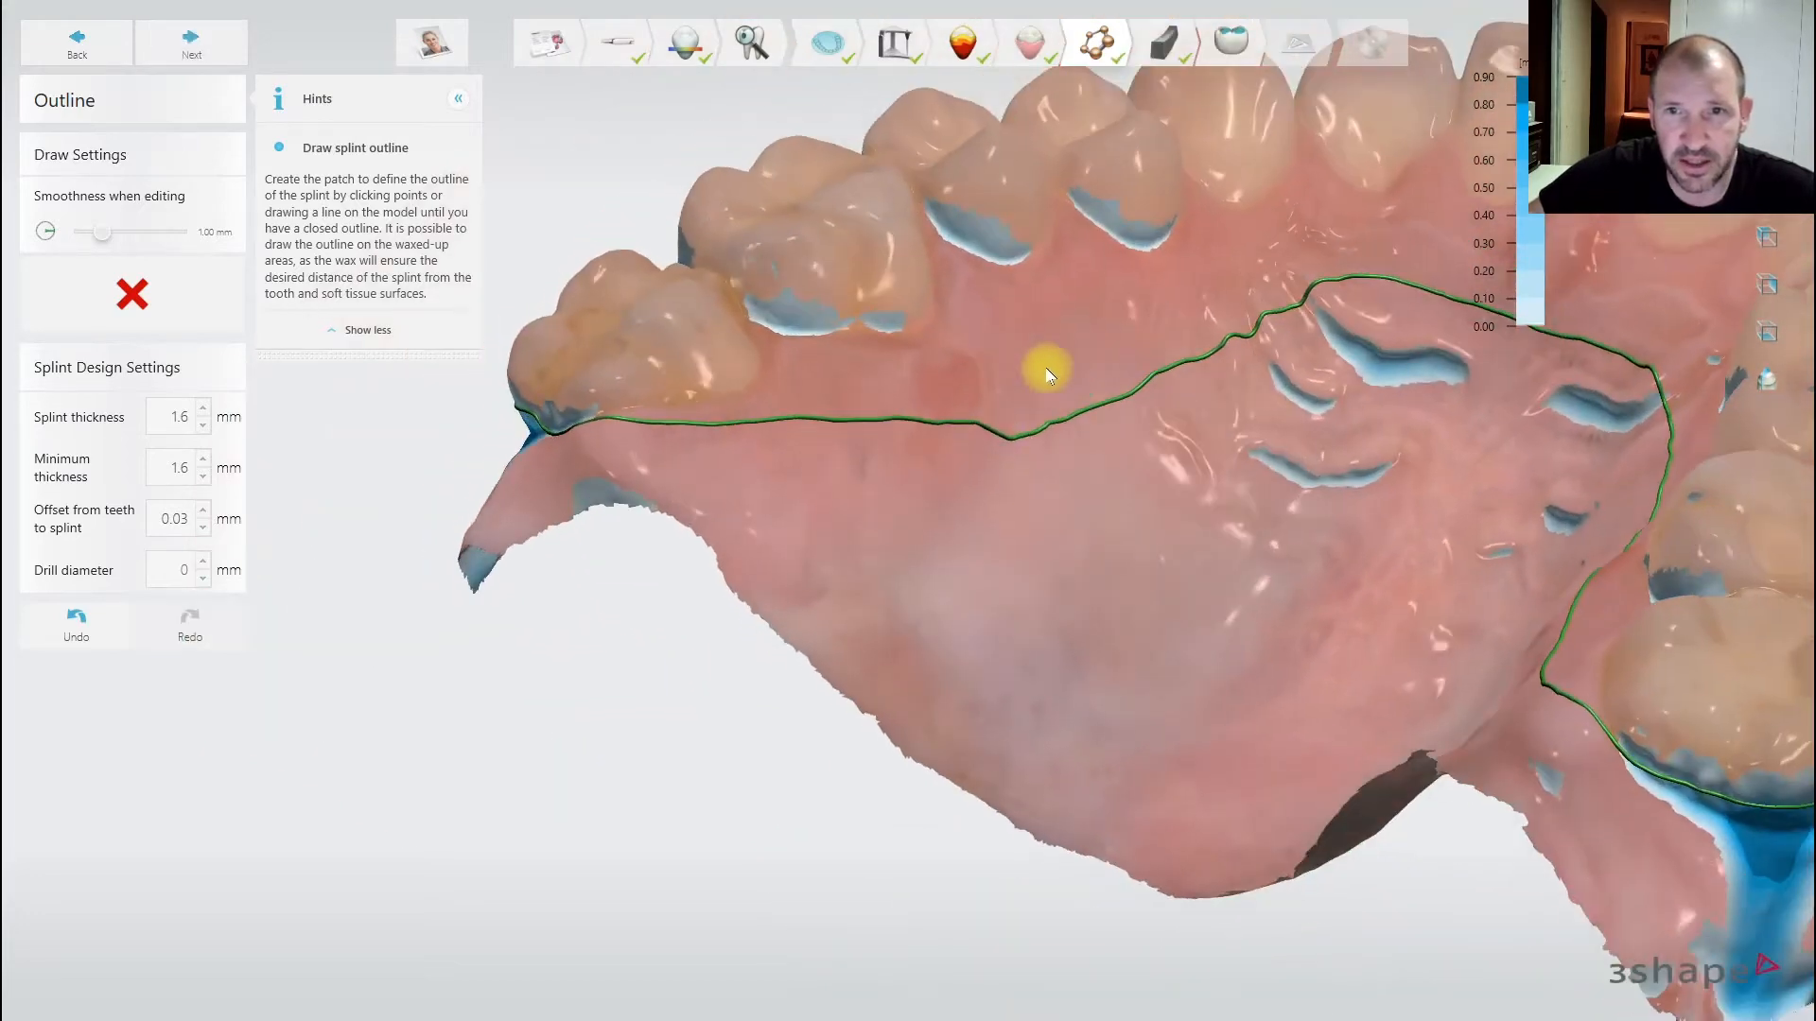
middle_click_drag(1078, 401, 982, 475)
left_click_drag(1216, 358, 911, 447)
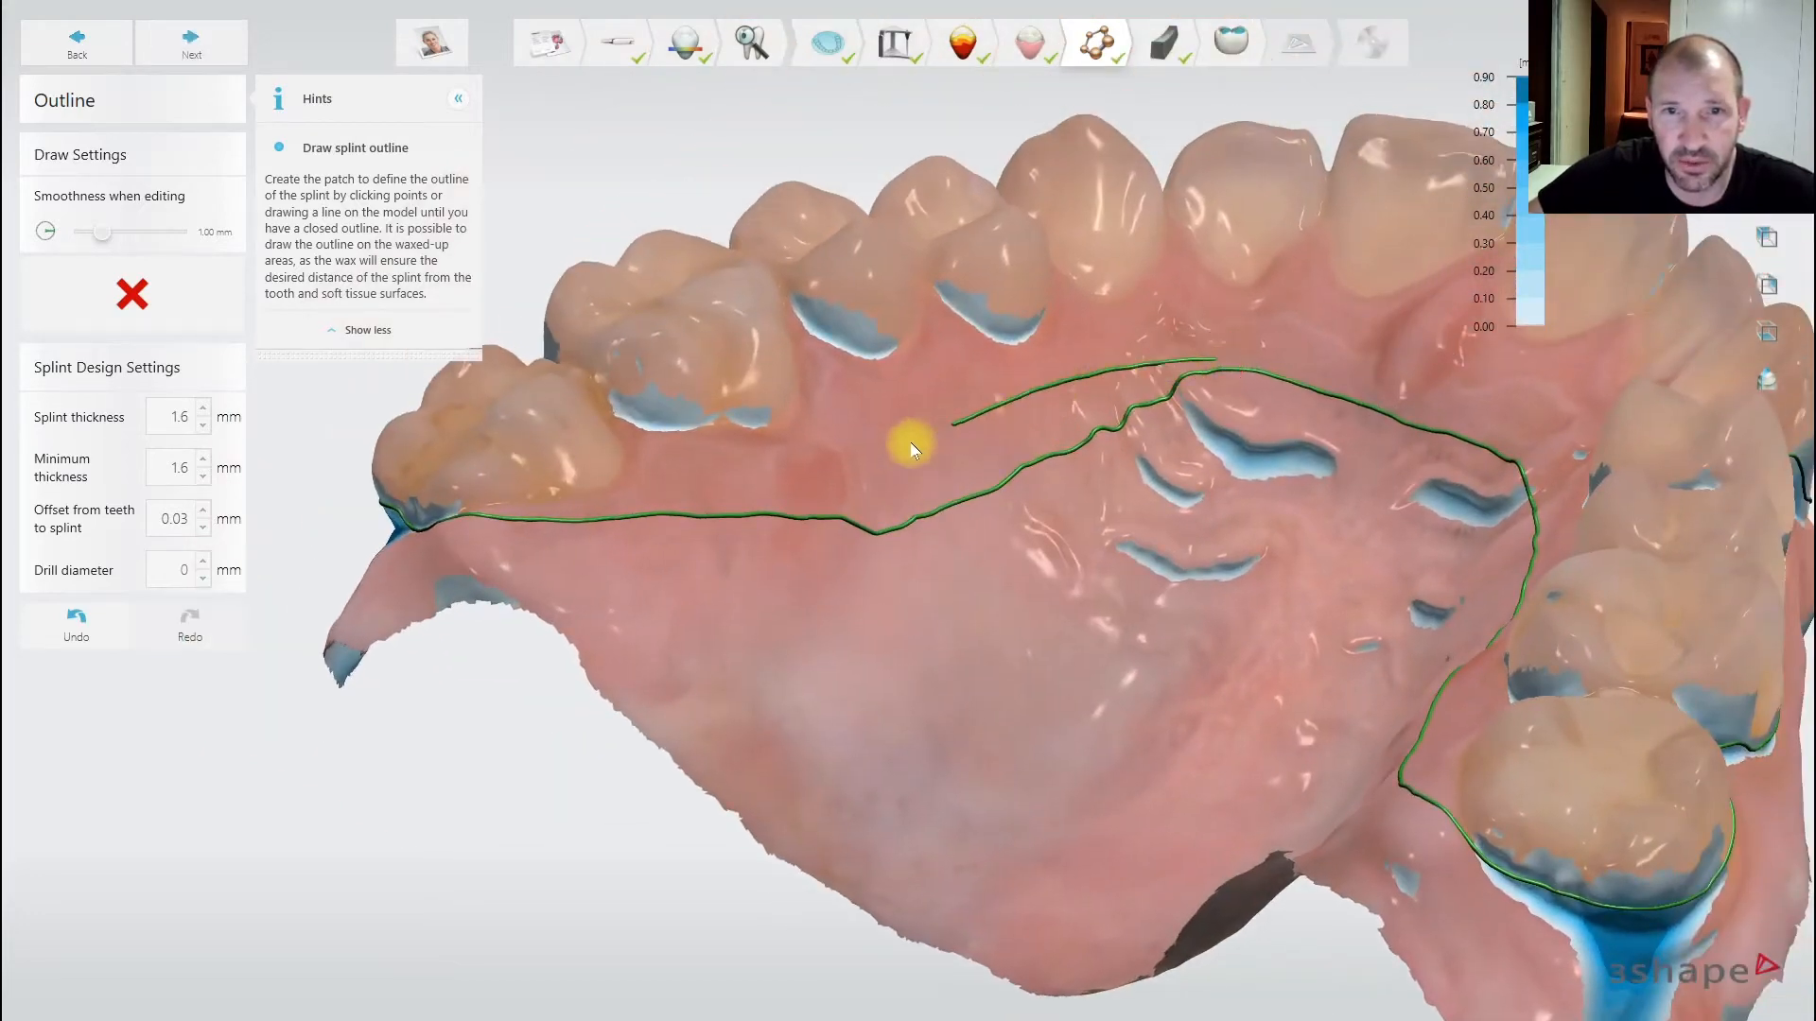
left_click_drag(757, 516, 758, 517)
right_click_drag(1046, 551, 1513, 668)
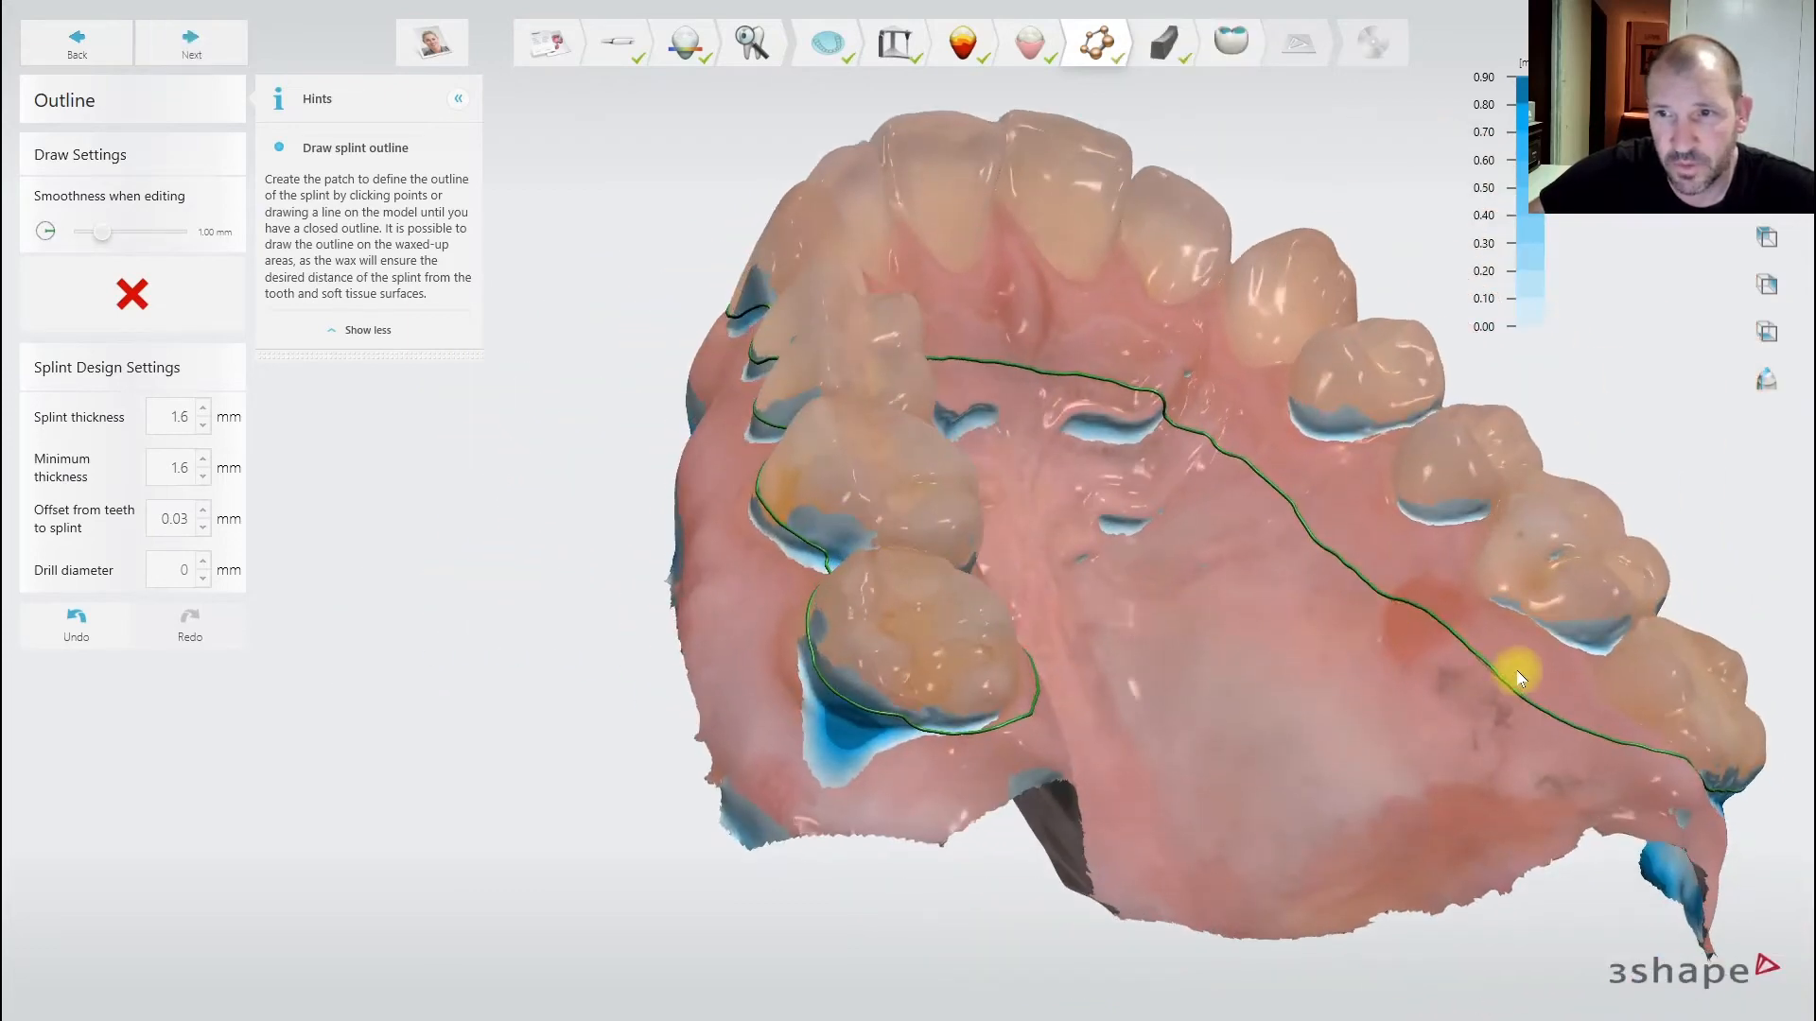
mouse_move(1546, 709)
left_mouse_down()
mouse_move(1192, 393)
mouse_move(1050, 357)
mouse_move(944, 357)
left_mouse_up()
right_click_drag(944, 356, 536, 452)
scroll(1220, 402, "up", 3)
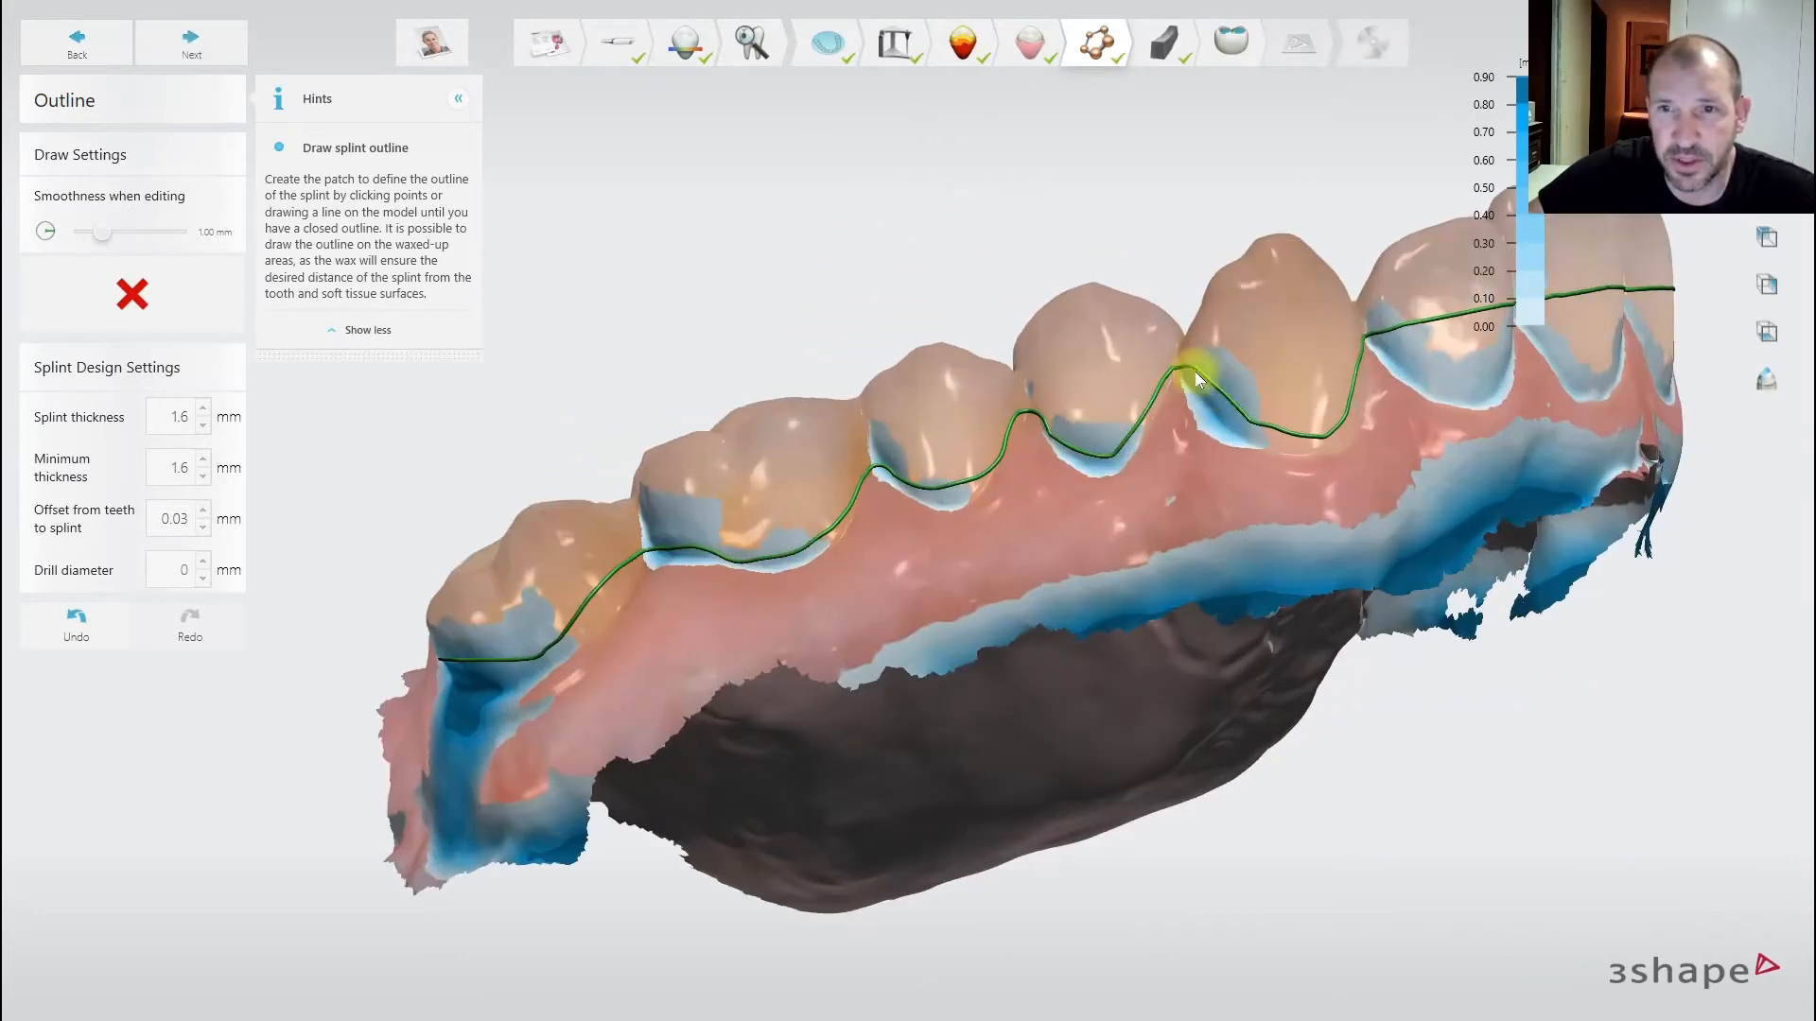
left_click_drag(1206, 390, 1250, 431)
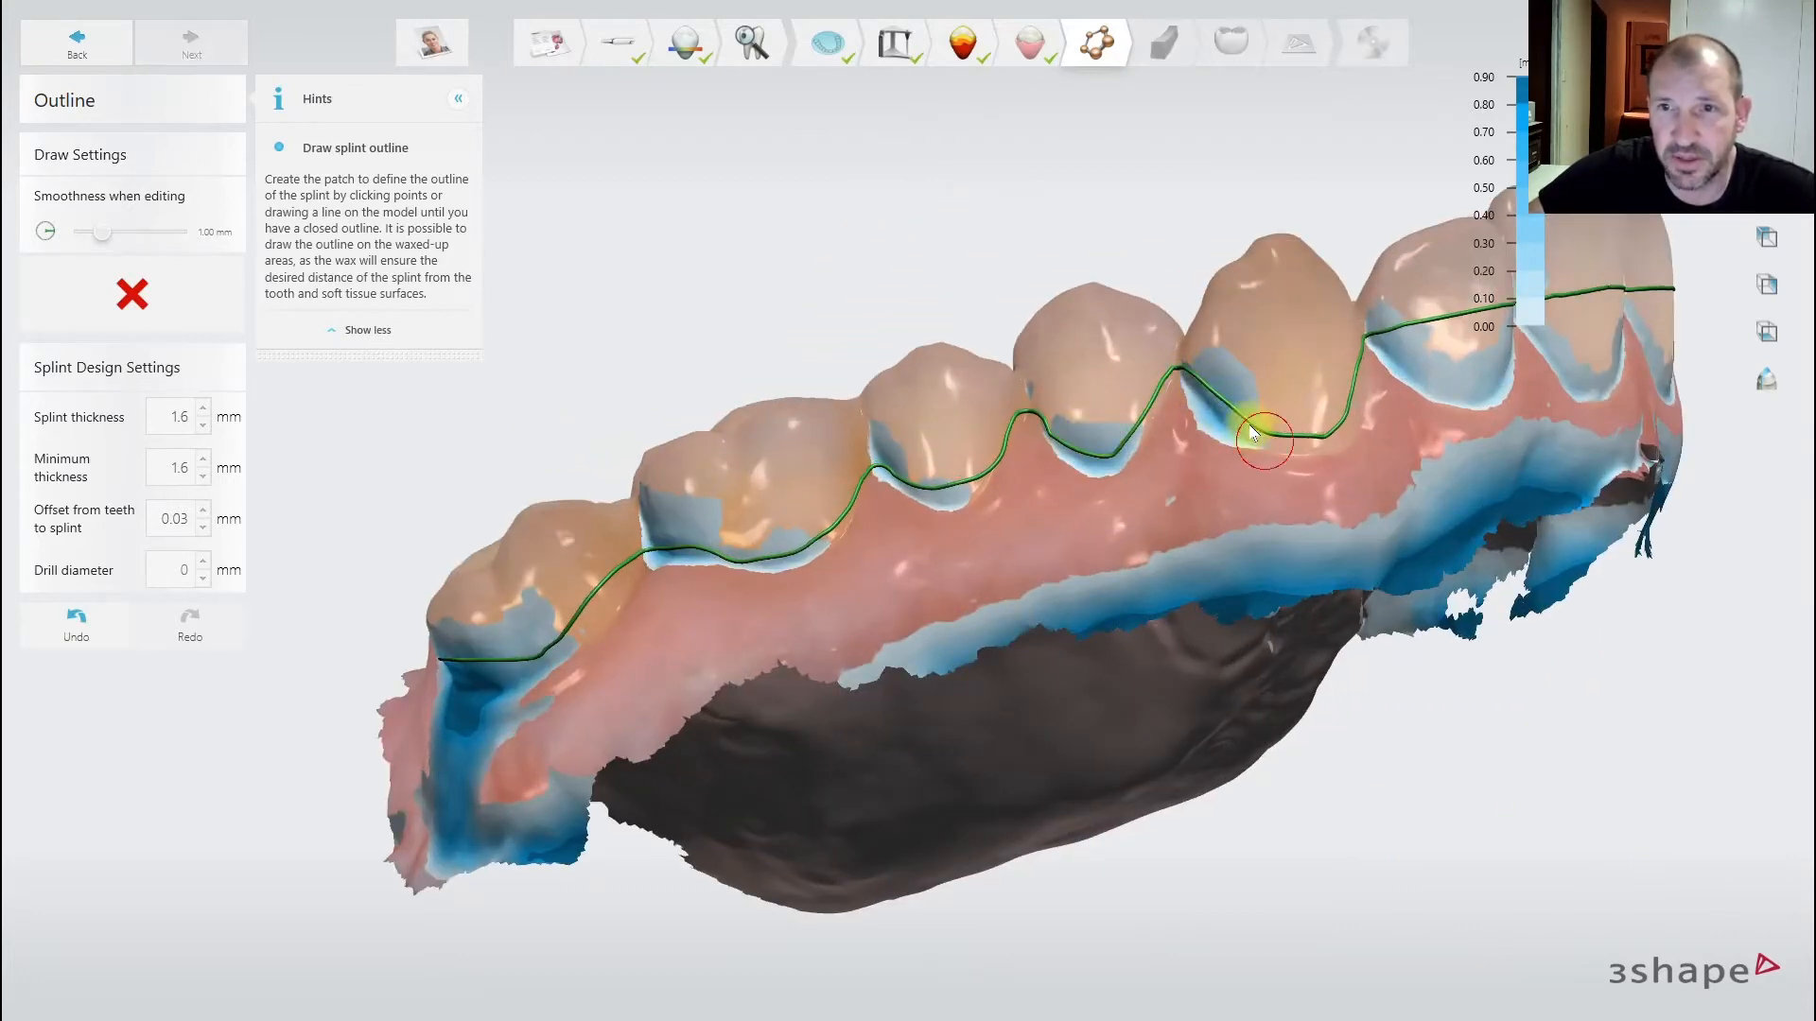
left_click(1190, 390)
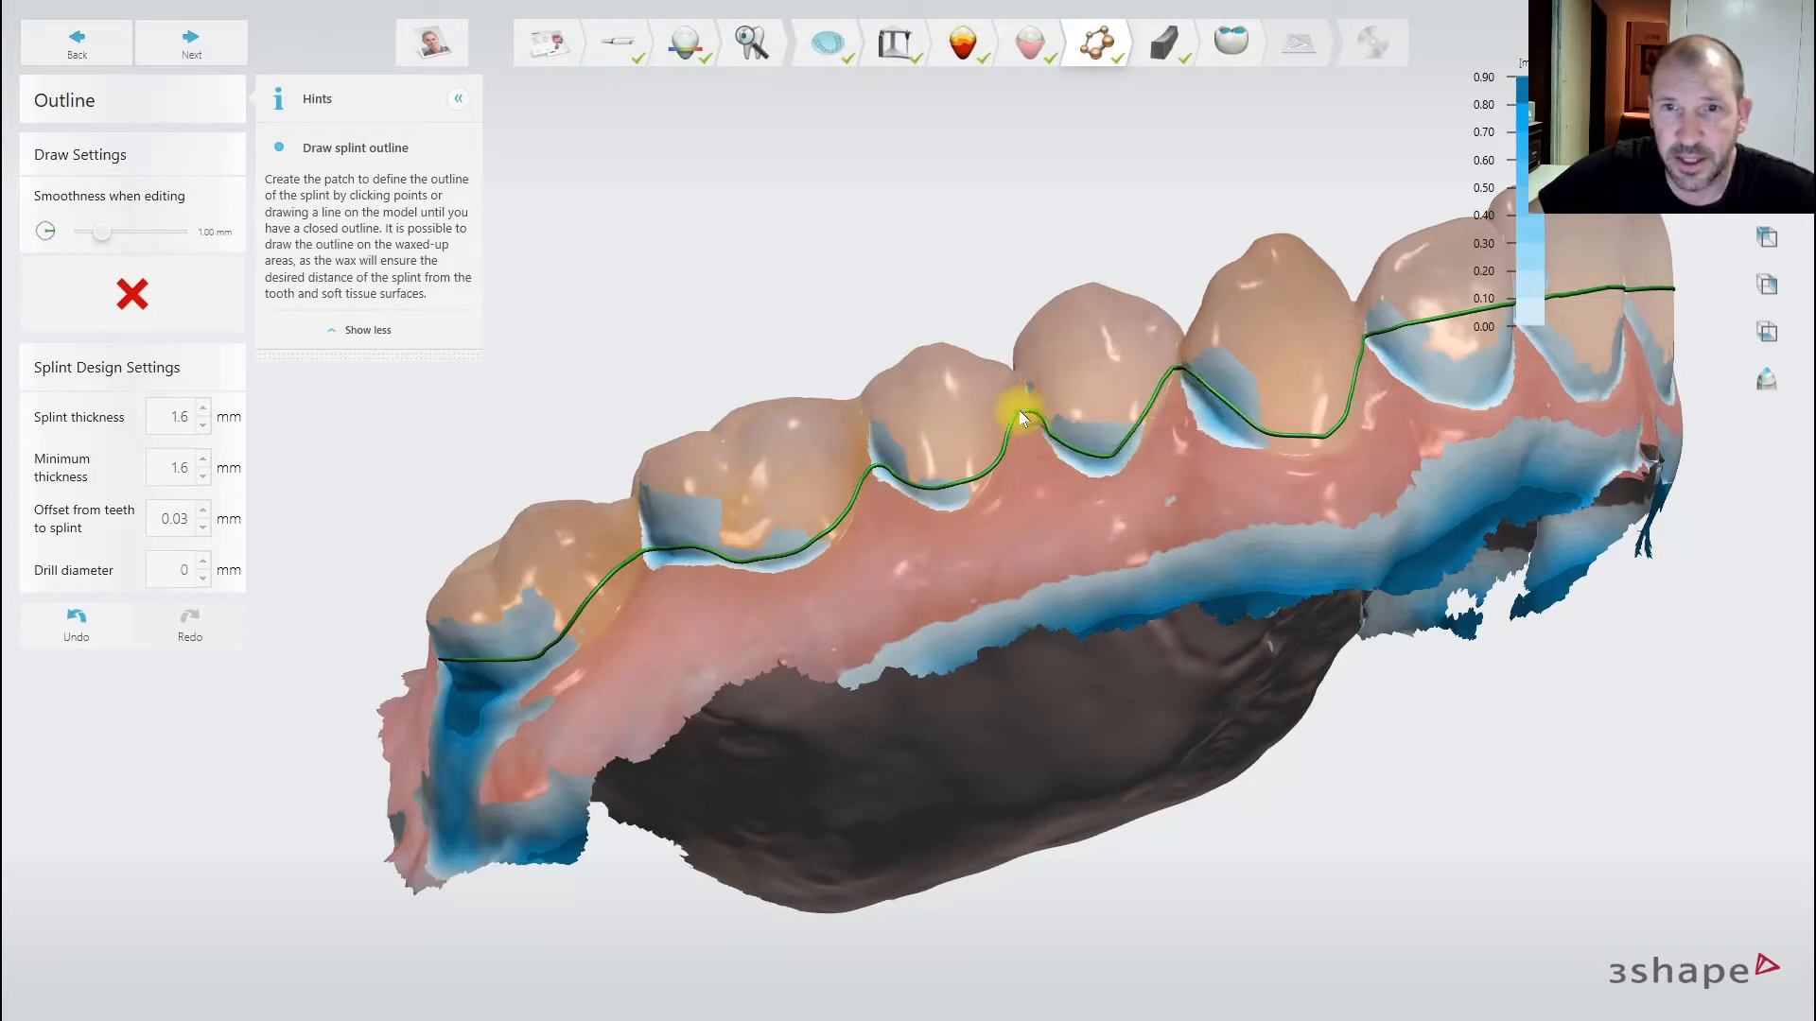
- Redraw the outline segment along the tooth and extend it further down
left_click_drag(1096, 461, 1140, 447)
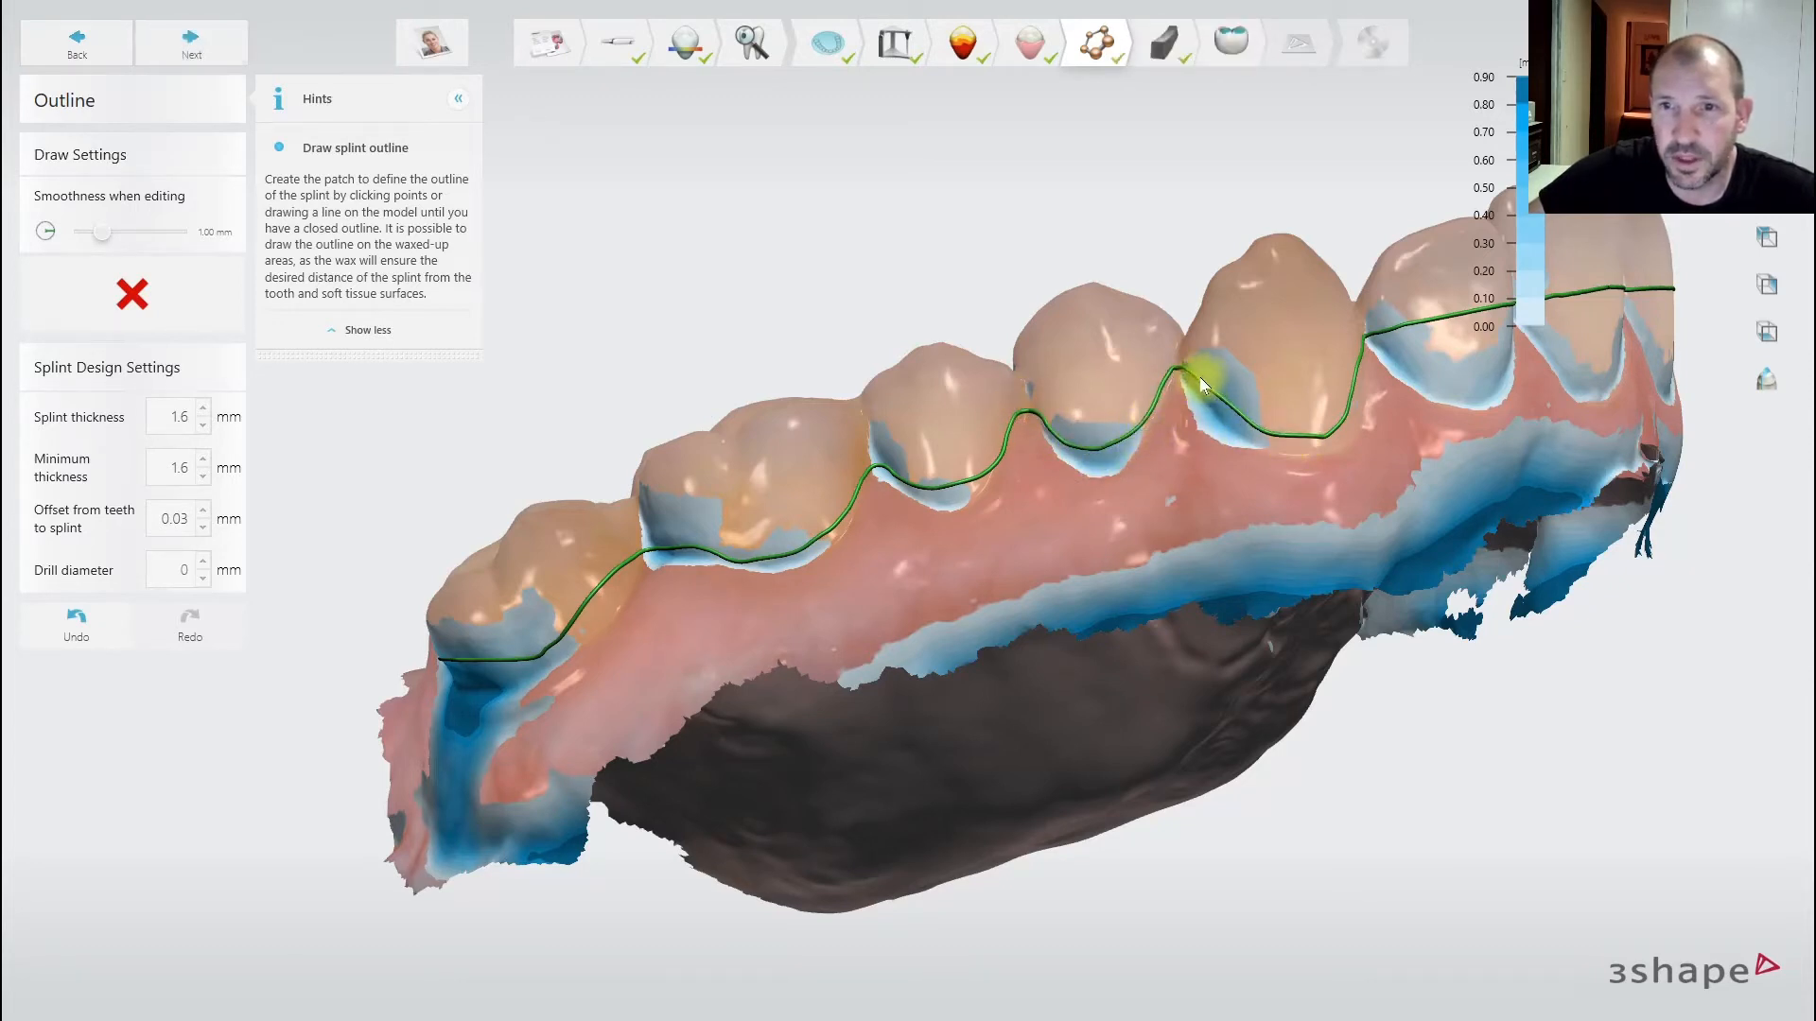
left_click_drag(1242, 437, 1300, 464)
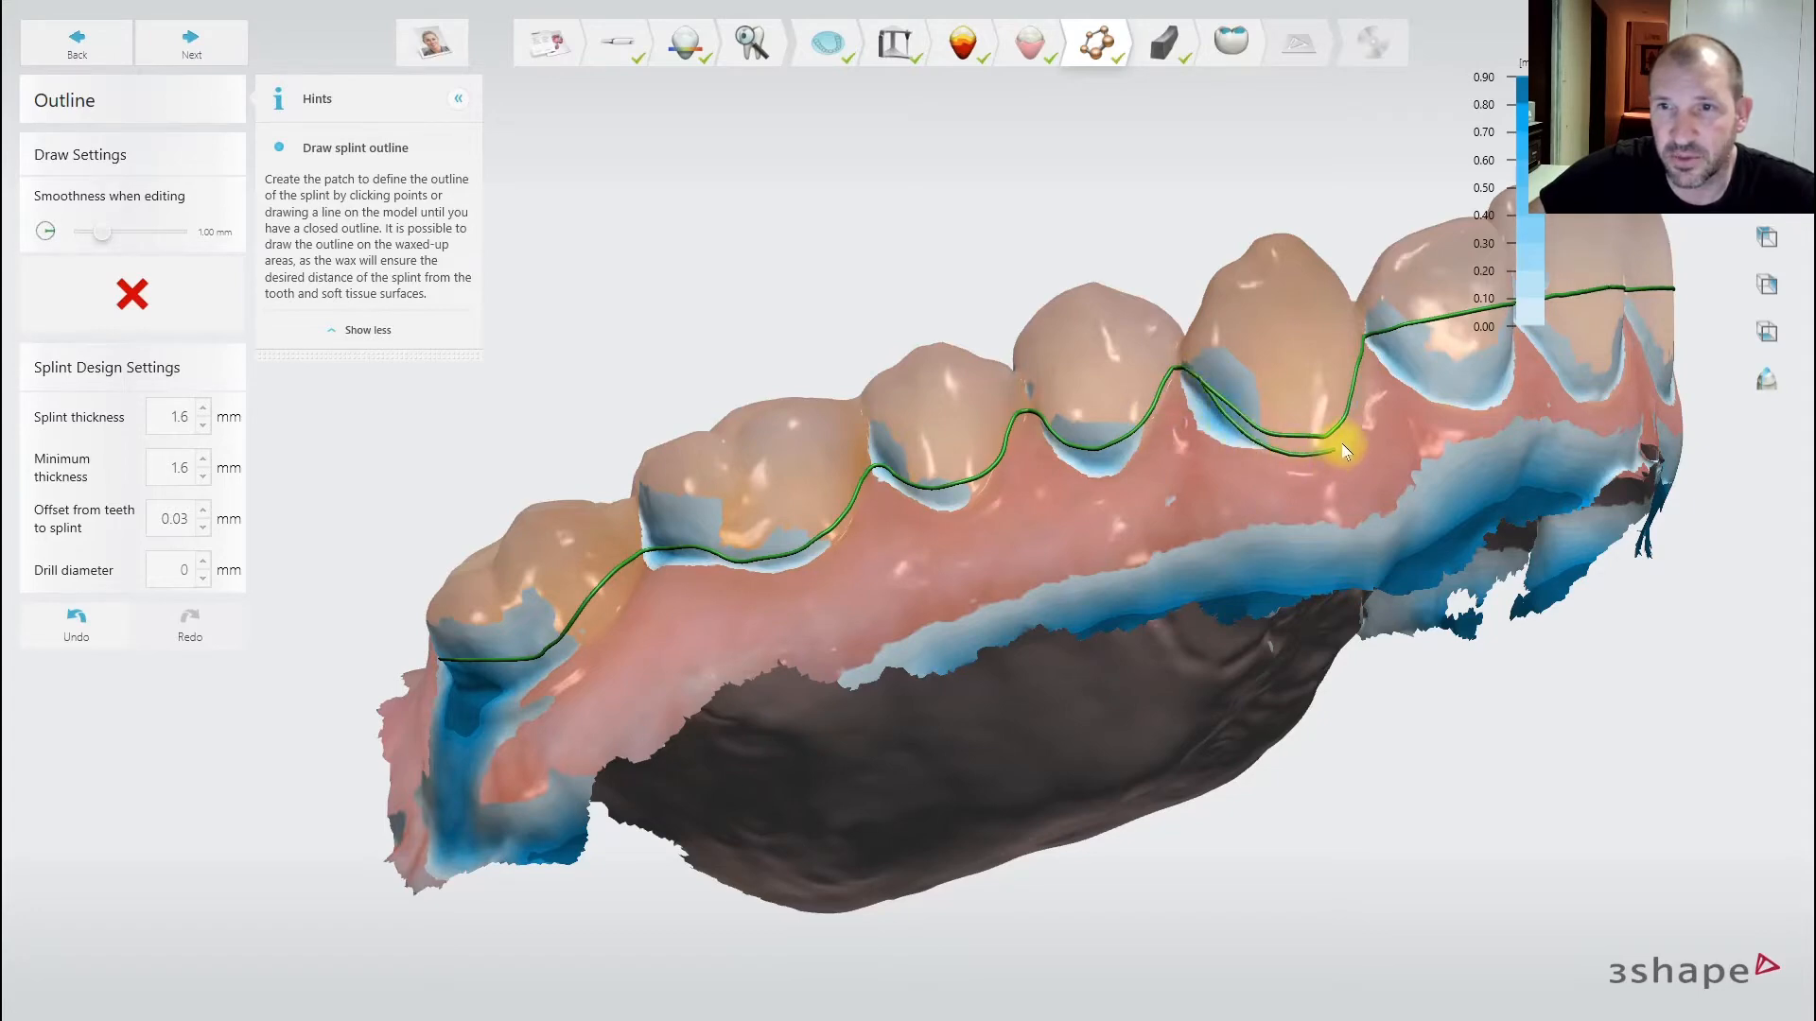
left_click_drag(1364, 360, 1365, 357)
scroll(1384, 372, "down", 3)
right_click_drag(1499, 410, 1001, 458)
scroll(1190, 412, "up", 2)
scroll(1194, 393, "up", 1)
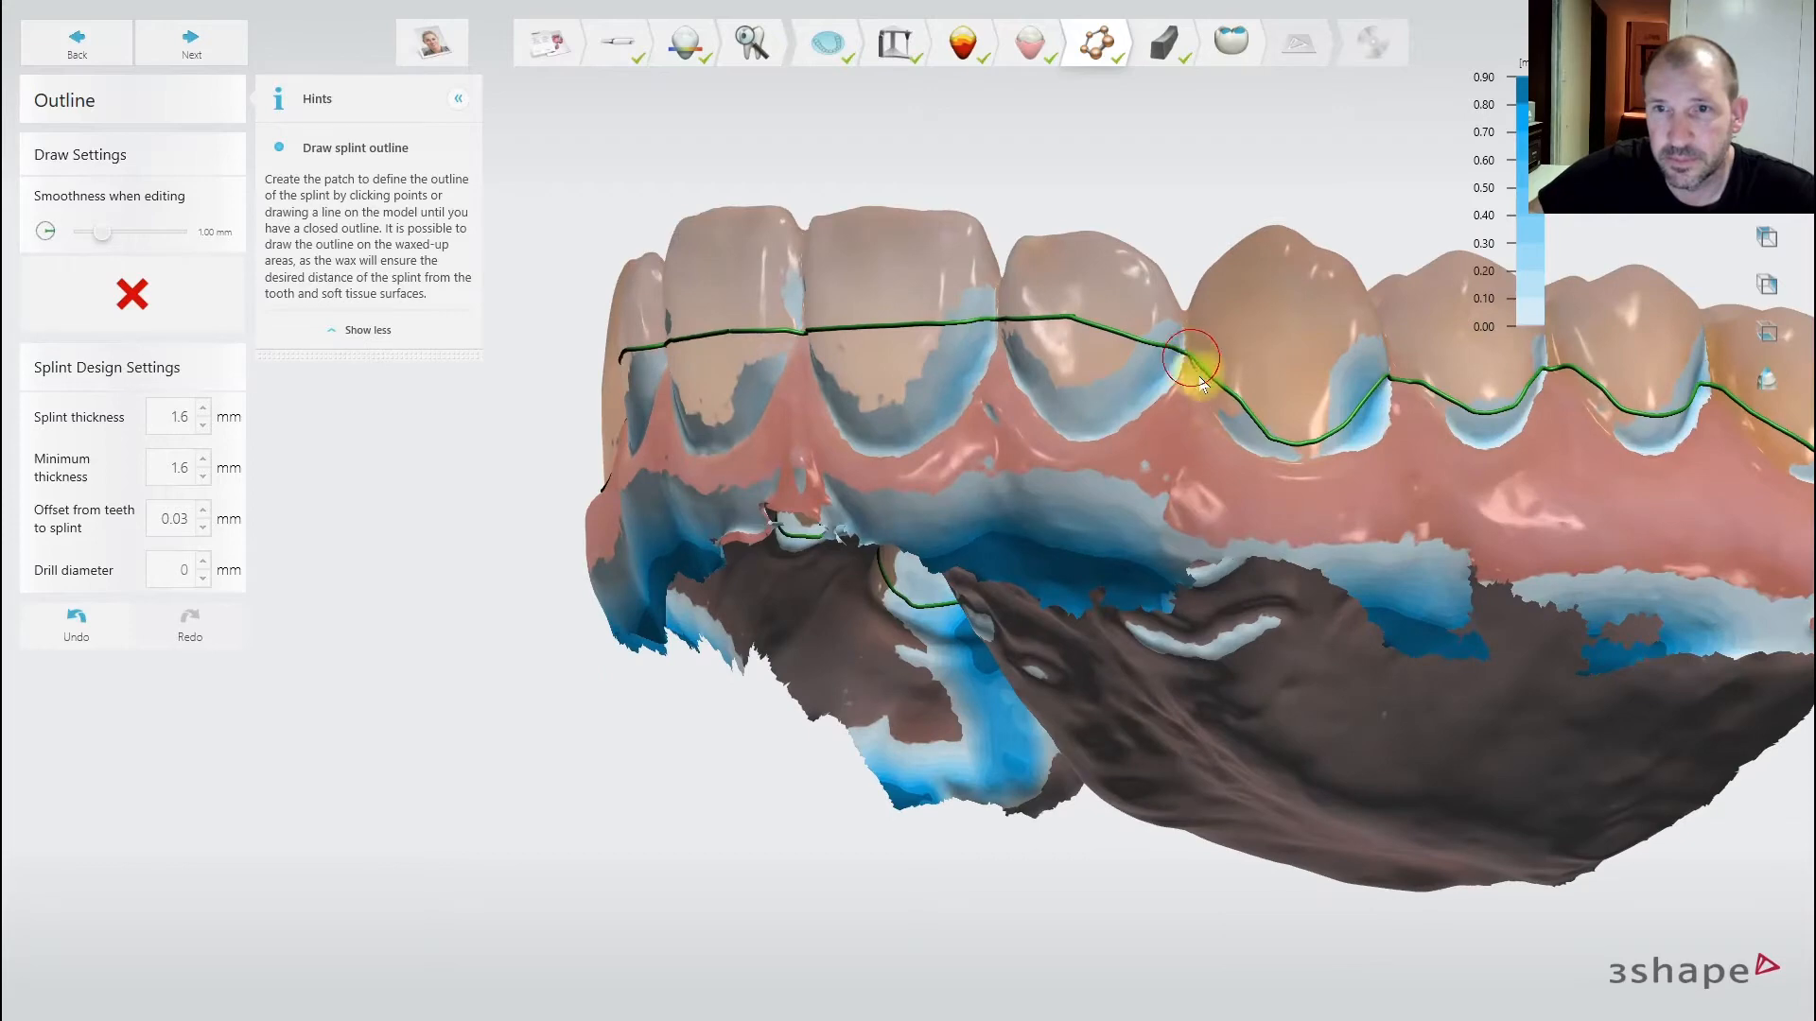
- Draw a new outline stroke along the gum past the canine toward the premolars
mouse_move(1201, 383)
left_mouse_down()
mouse_move(1234, 433)
mouse_move(1344, 460)
mouse_move(1389, 383)
left_mouse_up()
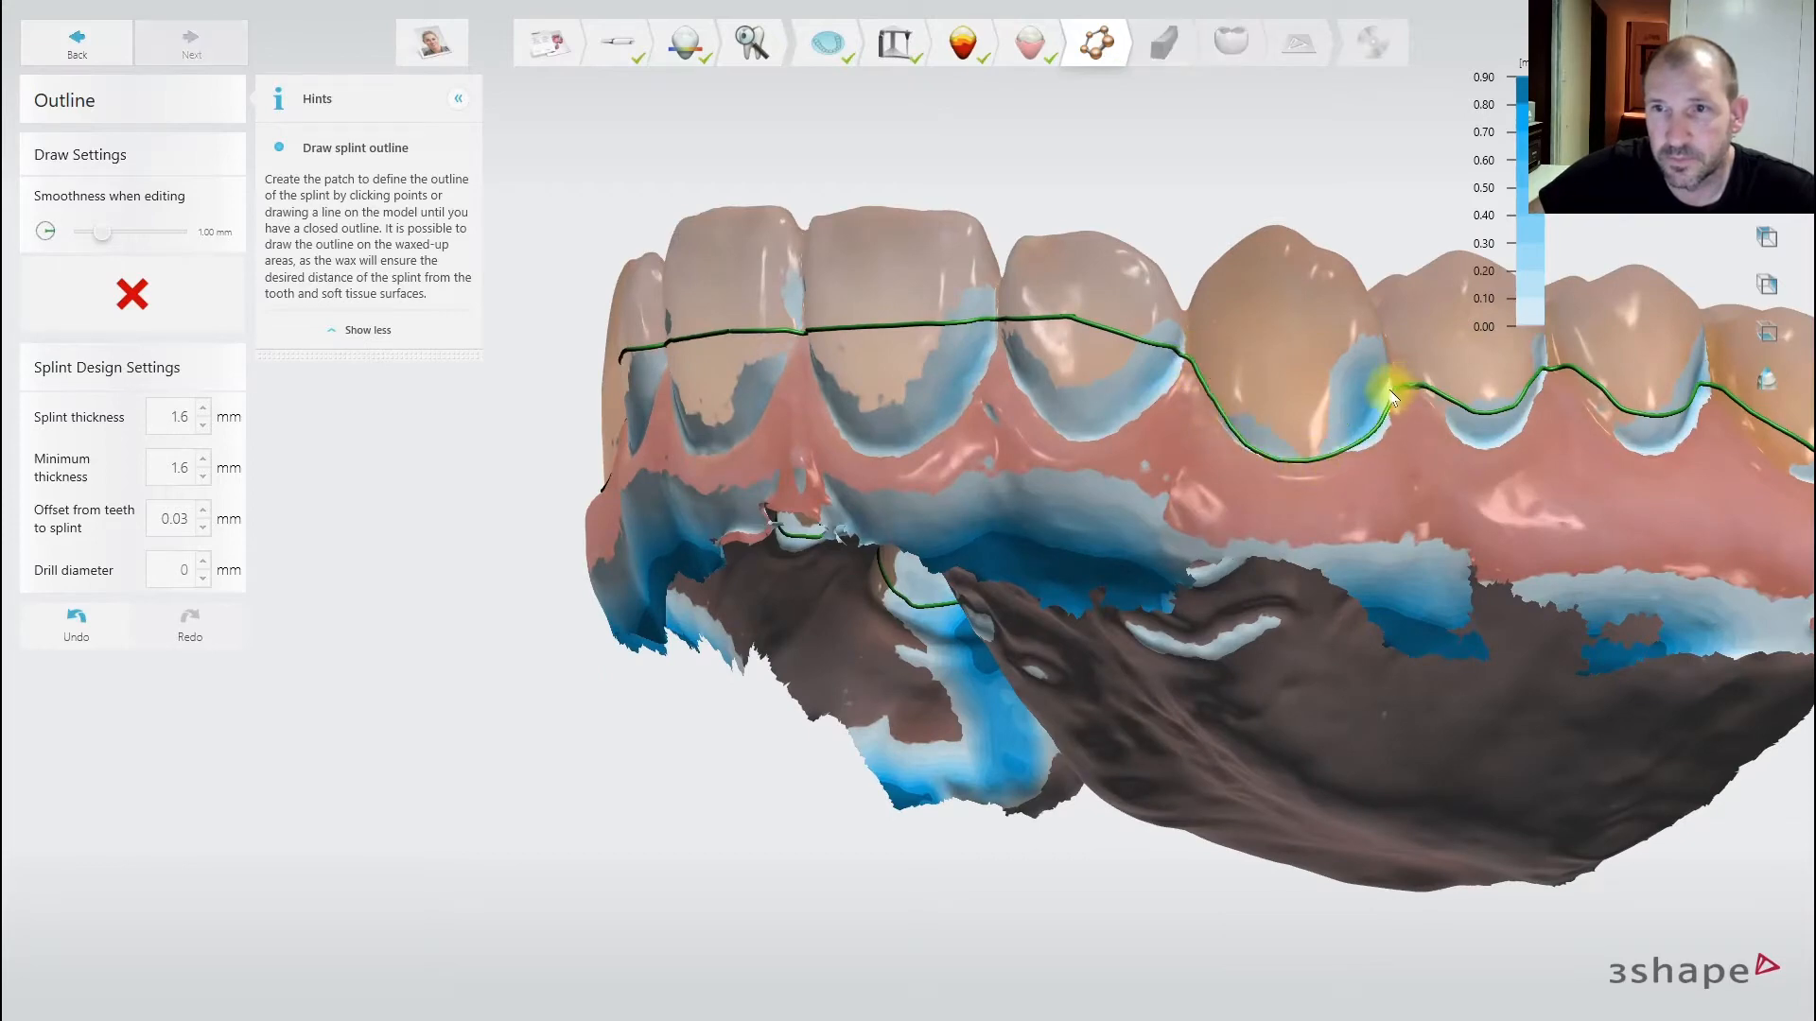
scroll(1388, 390, "down", 2)
right_click_drag(1260, 452, 1449, 460)
scroll(1465, 431, "down", 2)
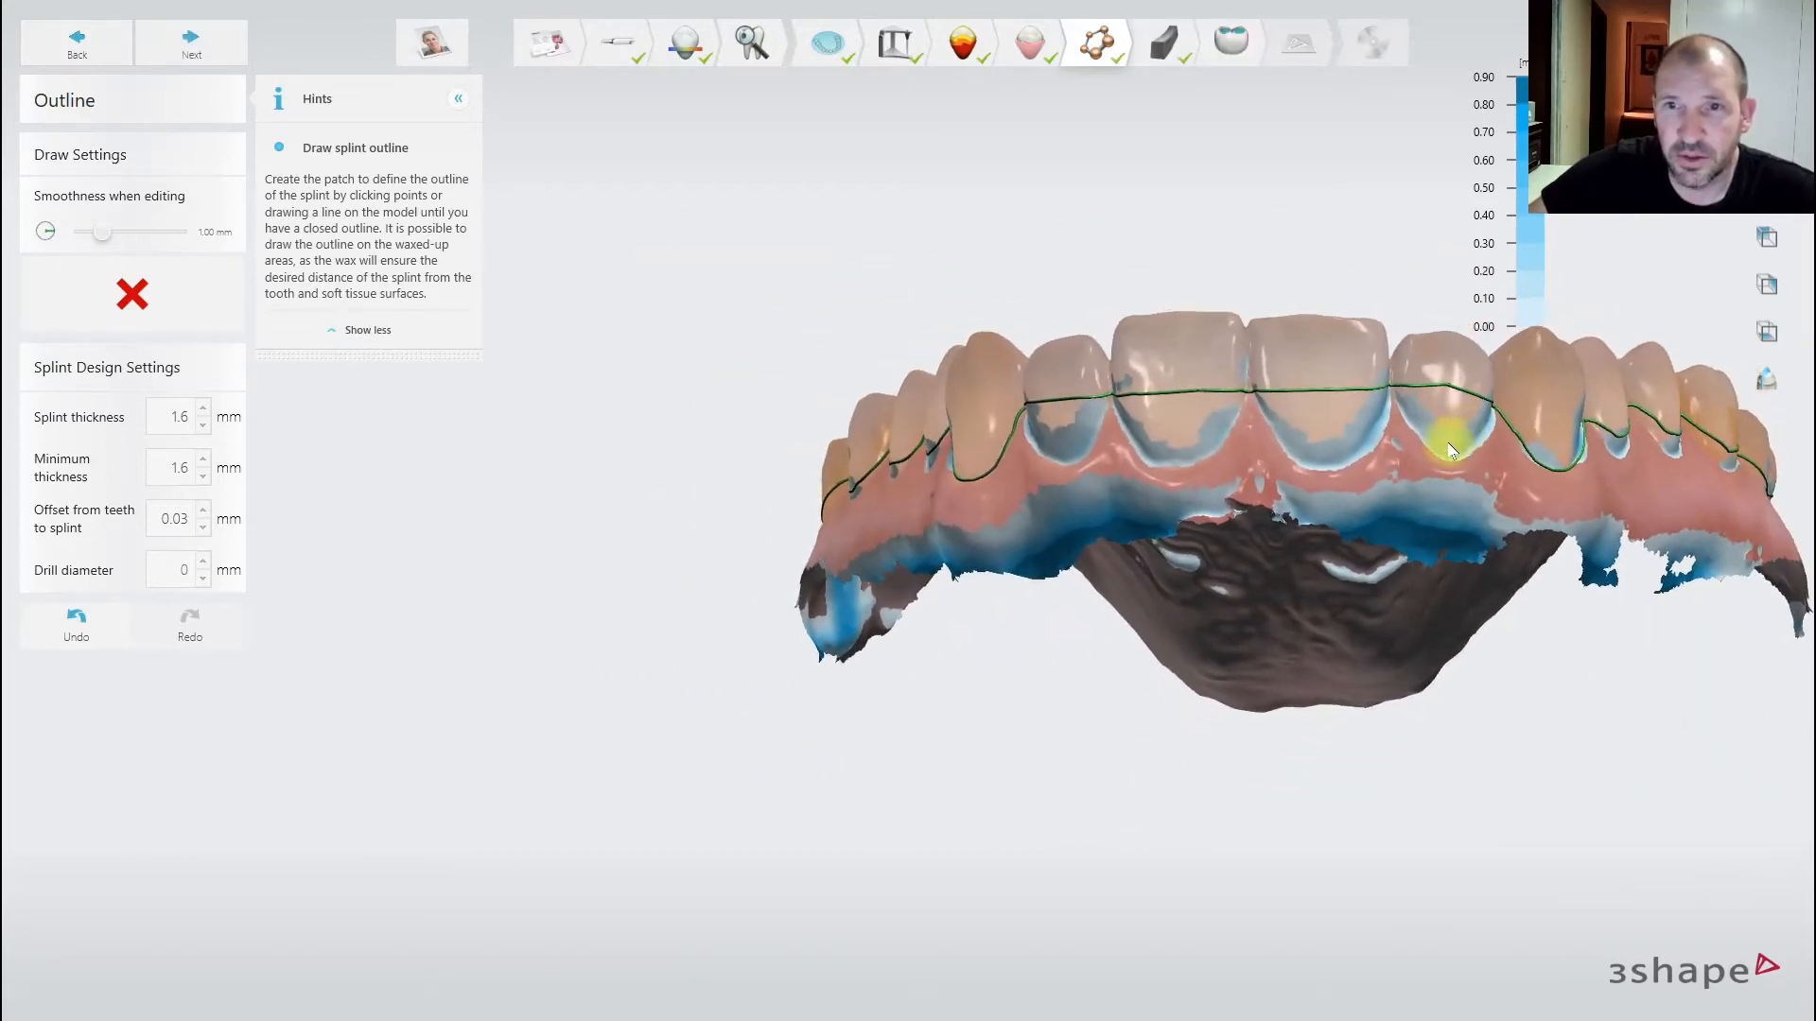
scroll(1456, 426, "up", 5)
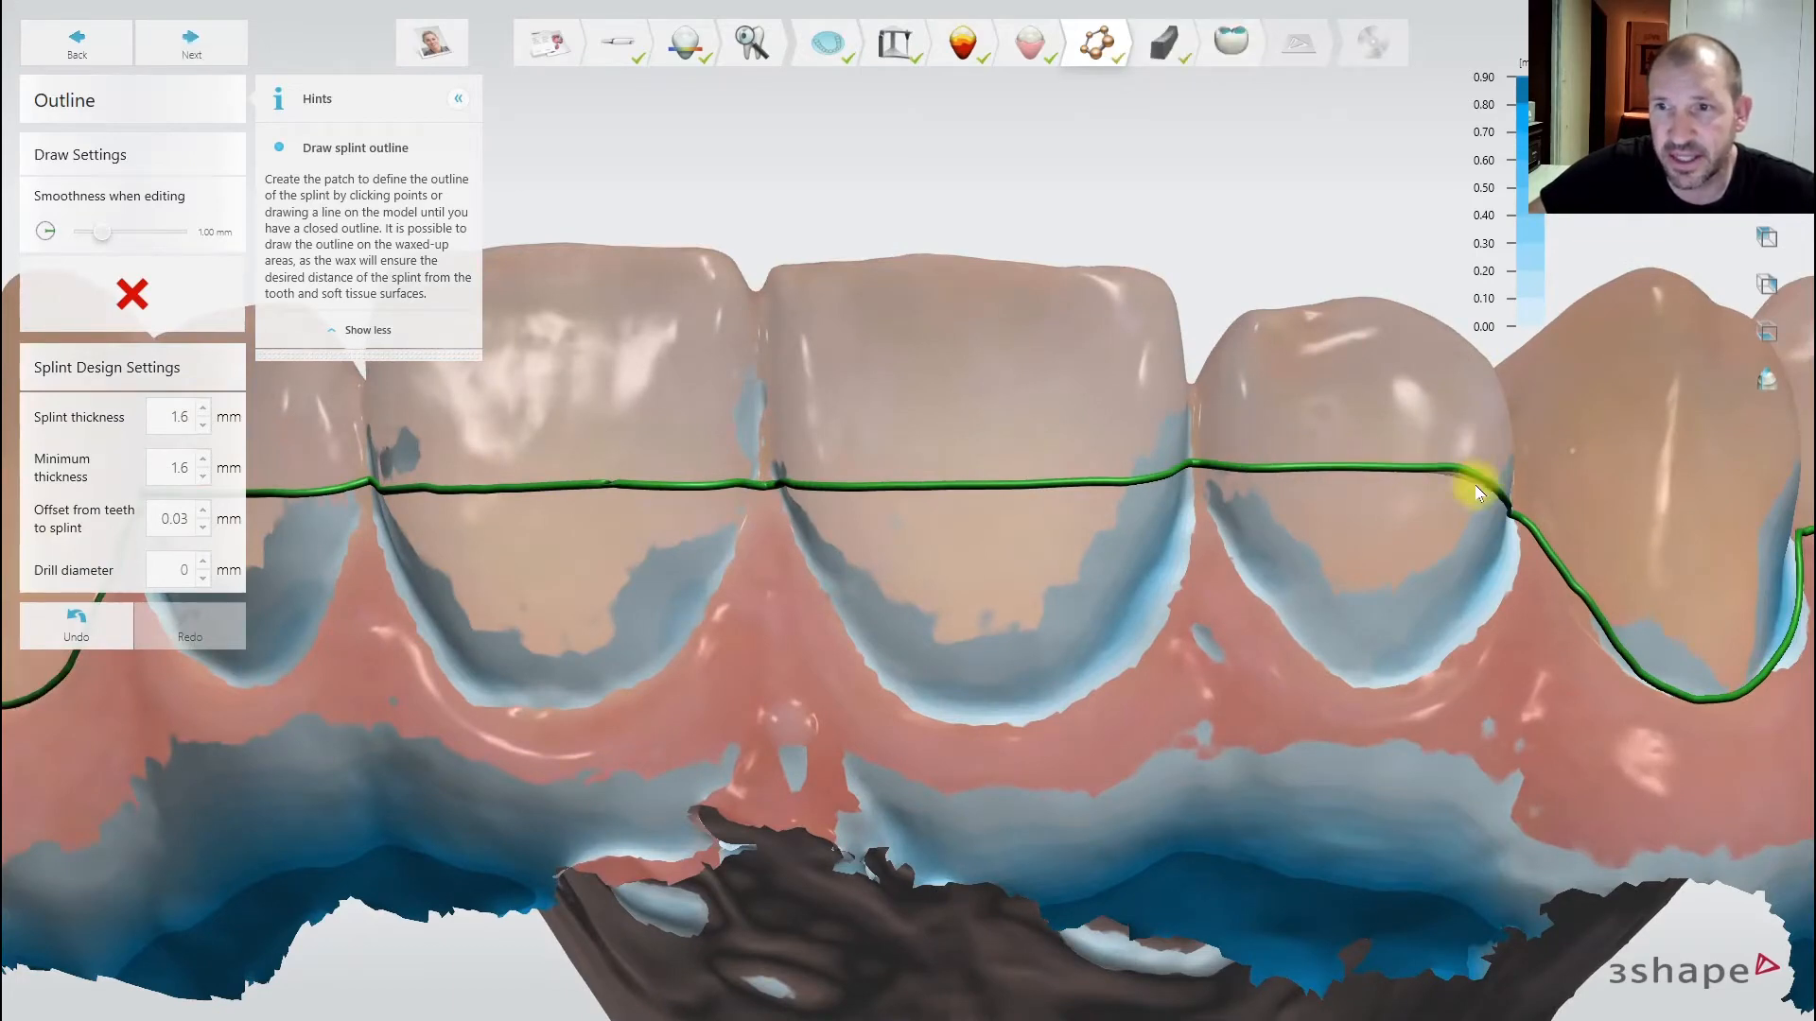
scroll(1480, 496, "down", 3)
right_click_drag(1421, 507, 832, 494)
scroll(1209, 486, "up", 1)
scroll(1269, 544, "down", 2)
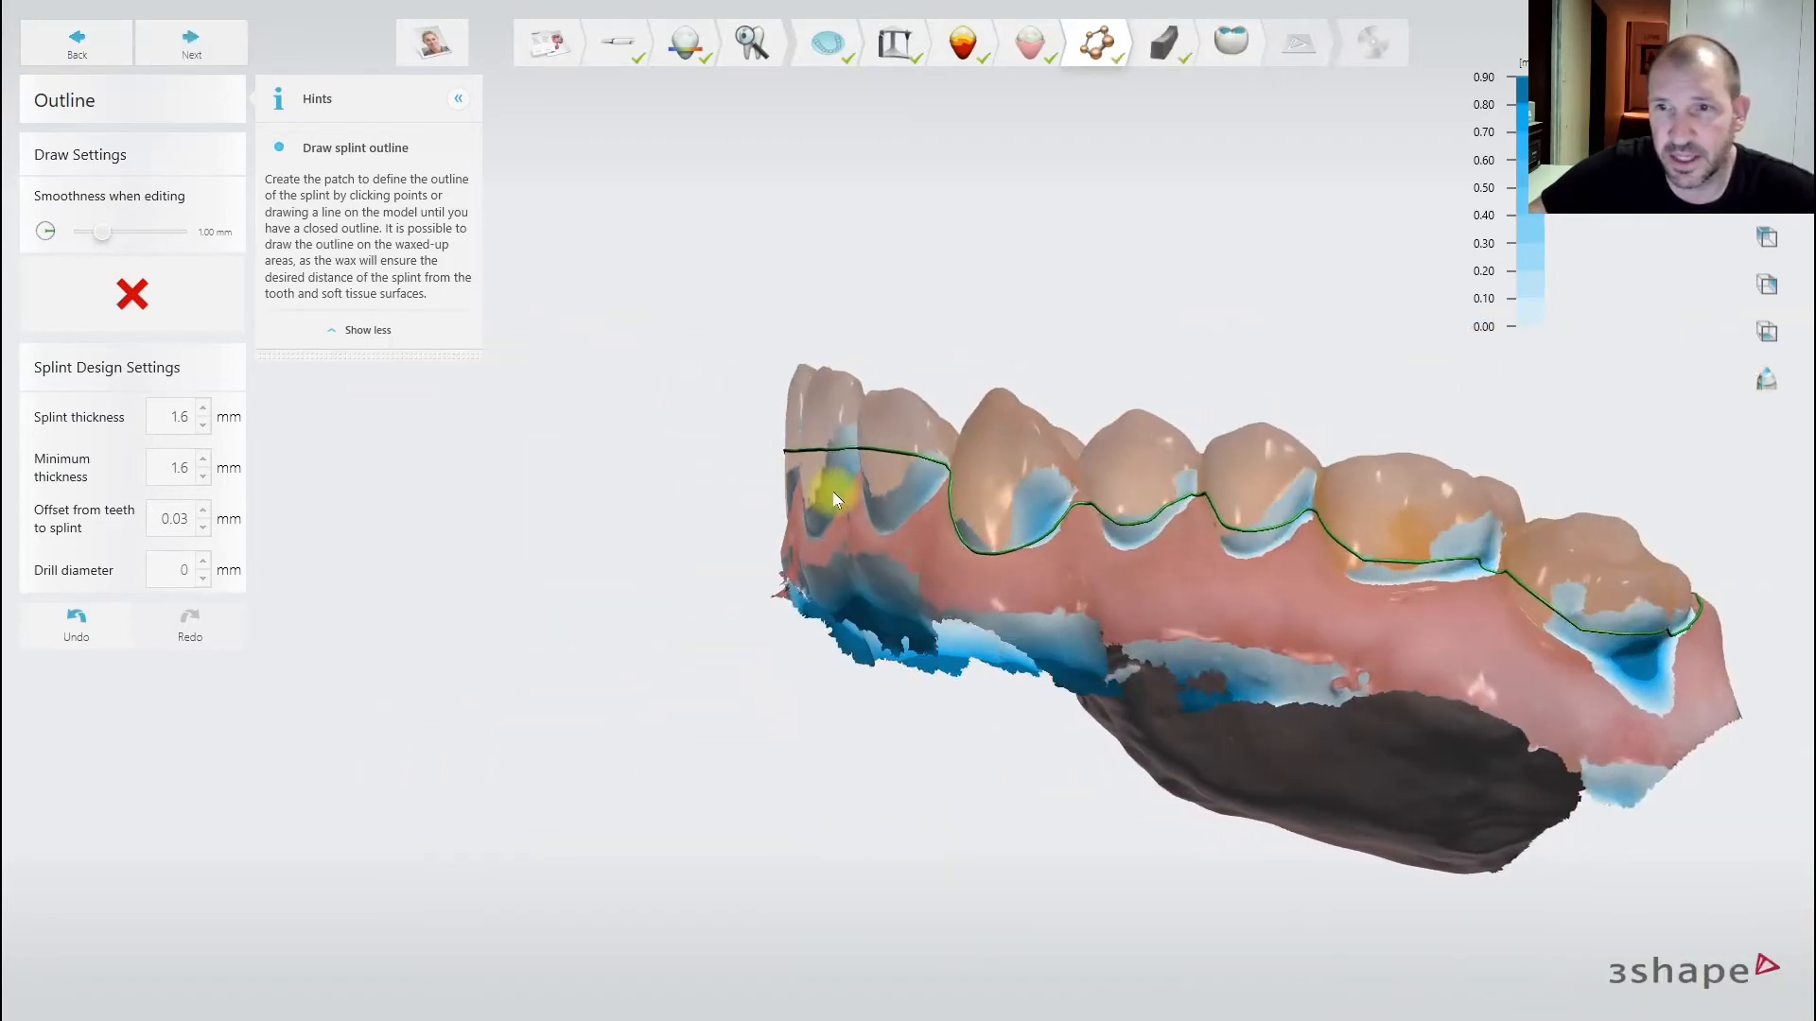
right_click_drag(1403, 559, 1399, 539)
scroll(1438, 541, "up", 2)
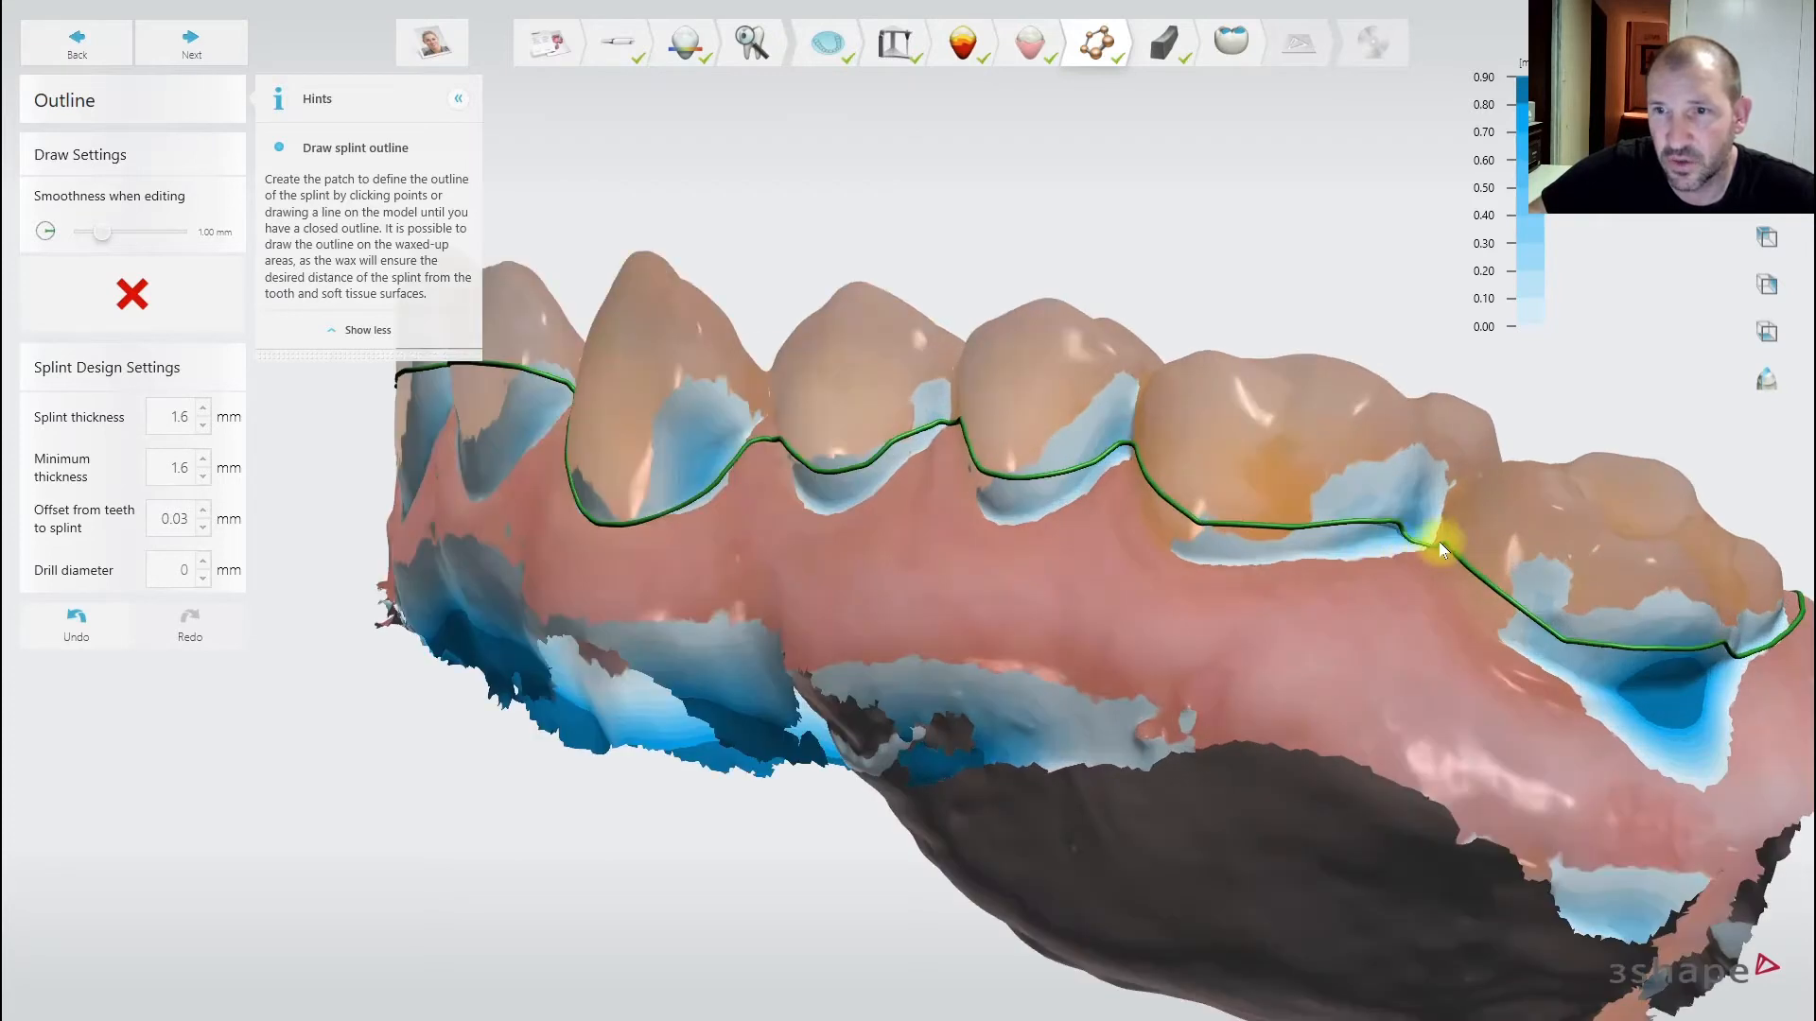
scroll(1405, 526, "down", 2)
right_click_drag(1451, 606, 1350, 608)
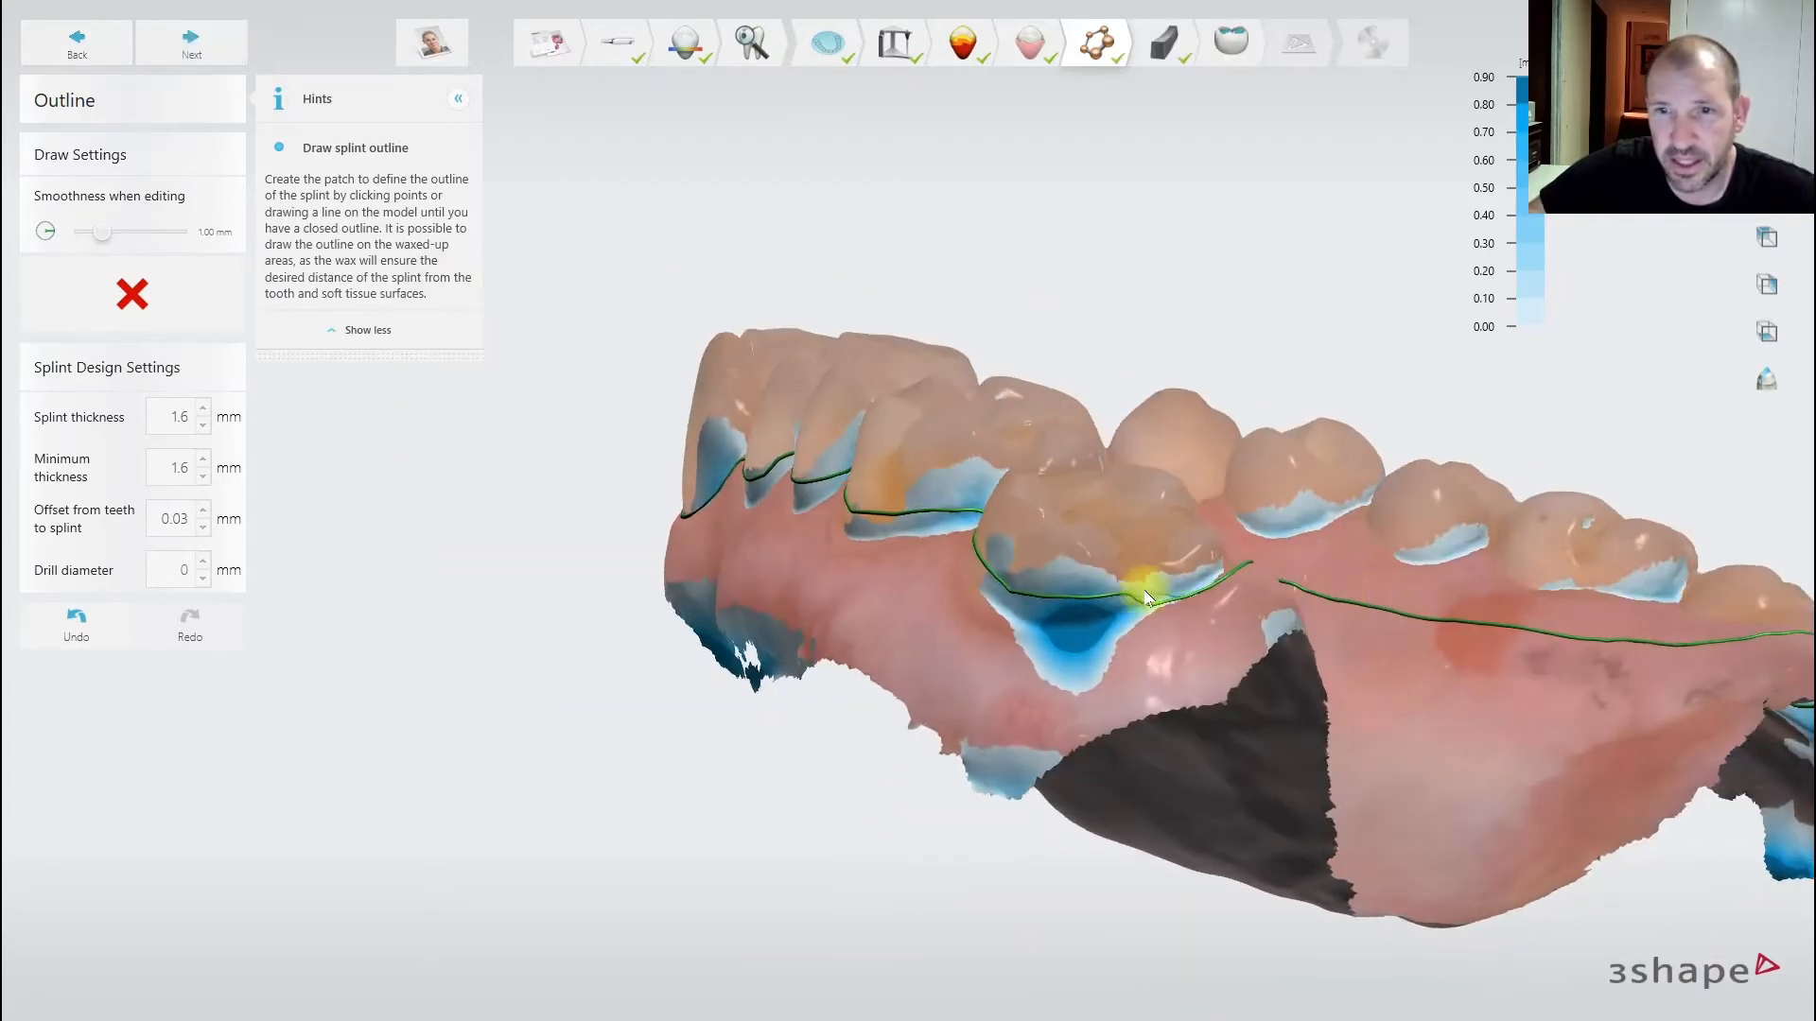
- Pull the outline bump below the molar down and smooth it
left_click_drag(1128, 603, 1102, 605)
scroll(1169, 602, "down", 4)
right_click_drag(1159, 604, 232, 572)
right_click_drag(326, 625, 738, 681)
scroll(738, 681, "up", 3)
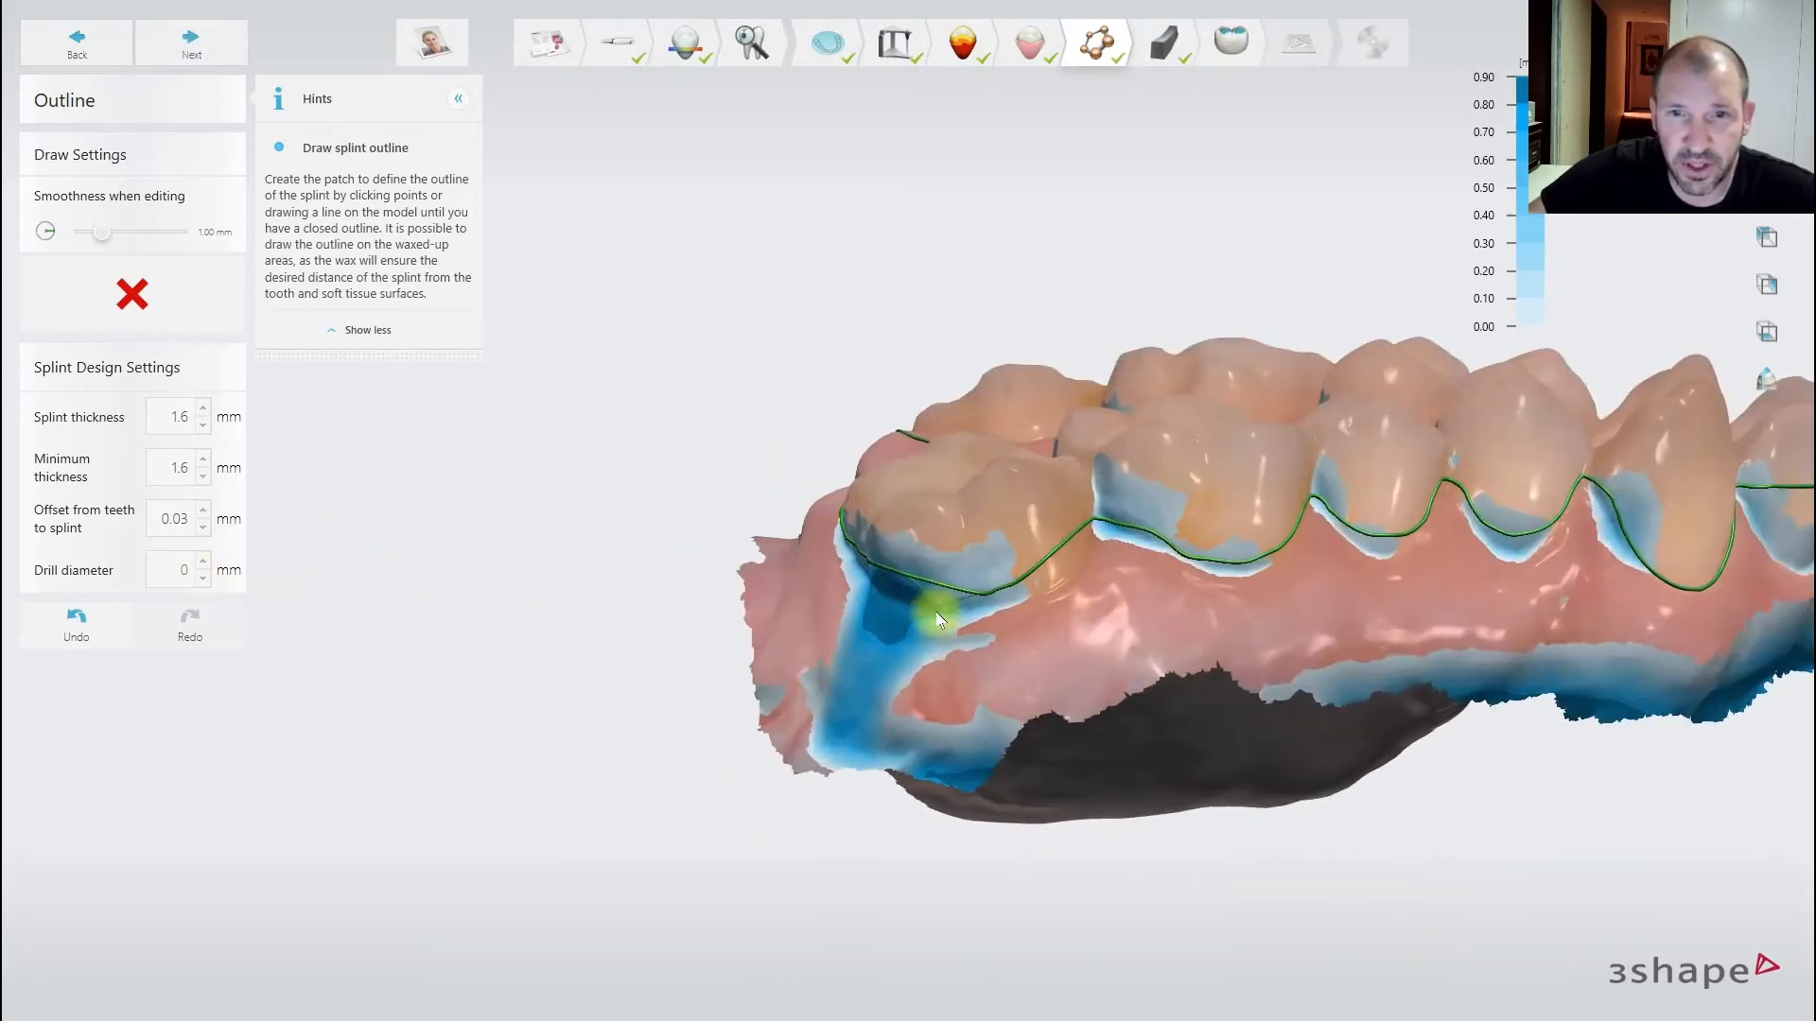
- Raise edit smoothness to 3.69 mm, refine the front-teeth outline, and finish the outline step
left_click(911, 595)
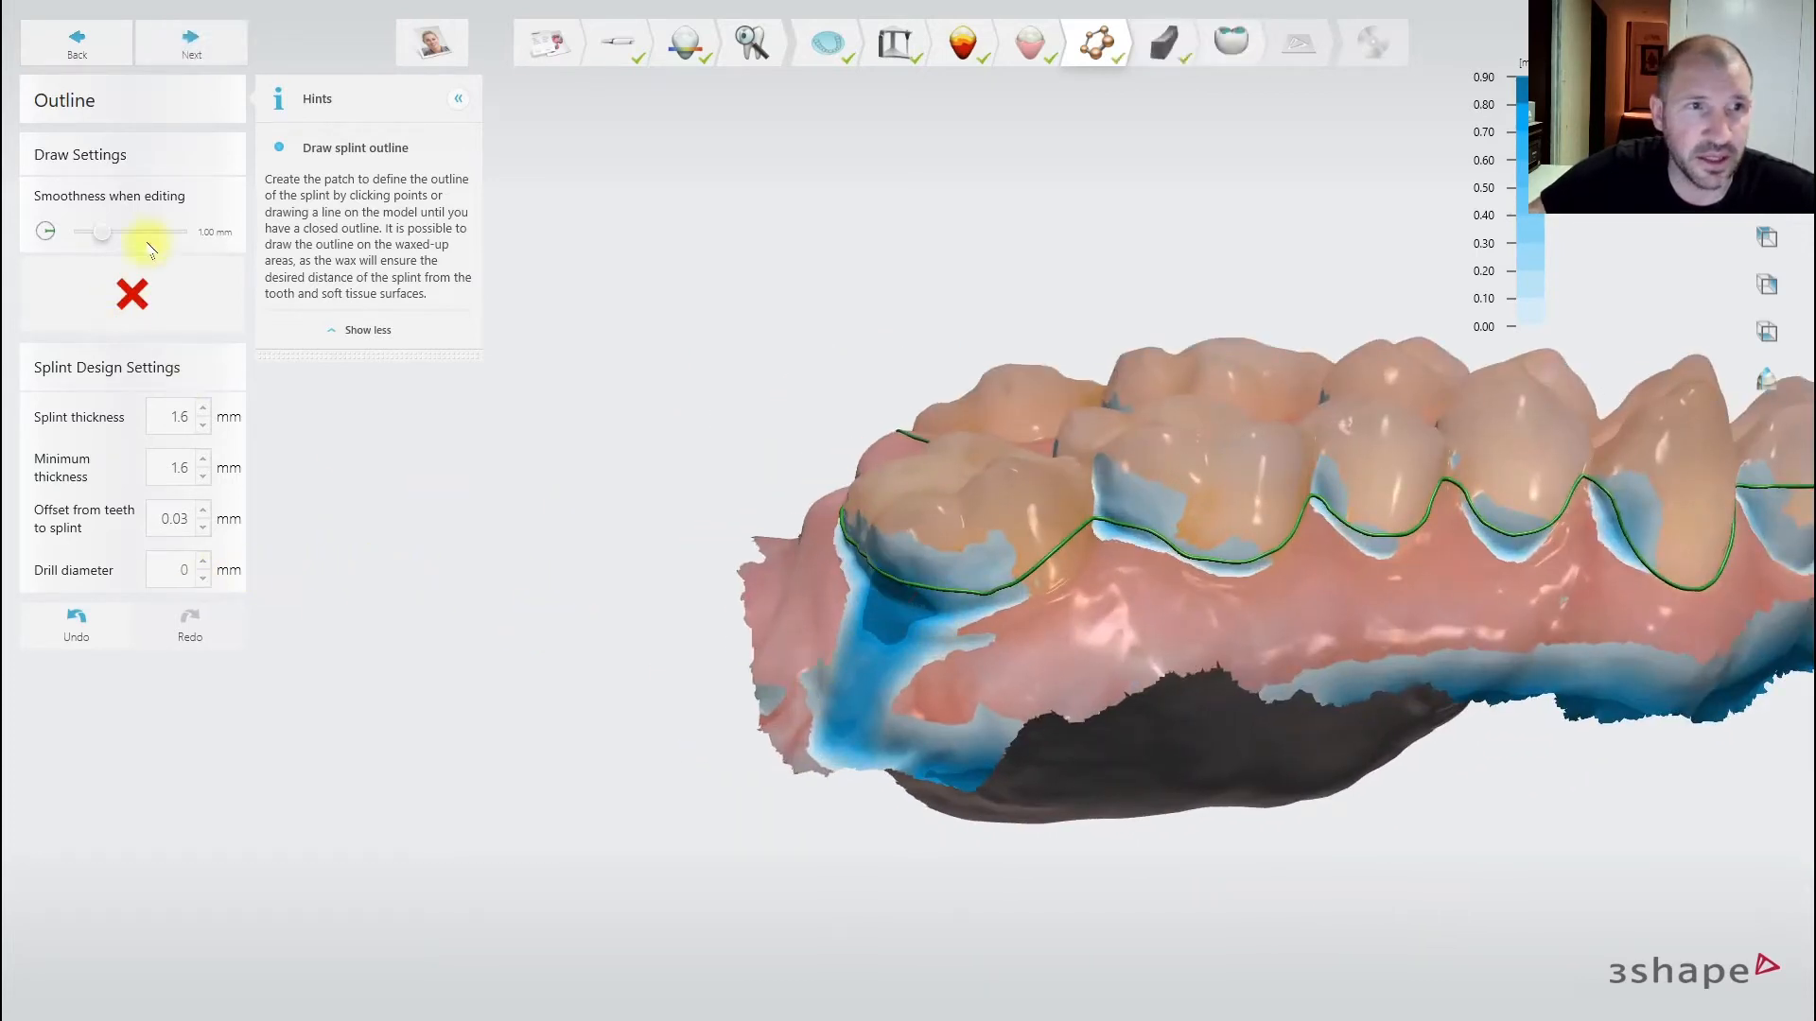
left_click(1046, 588)
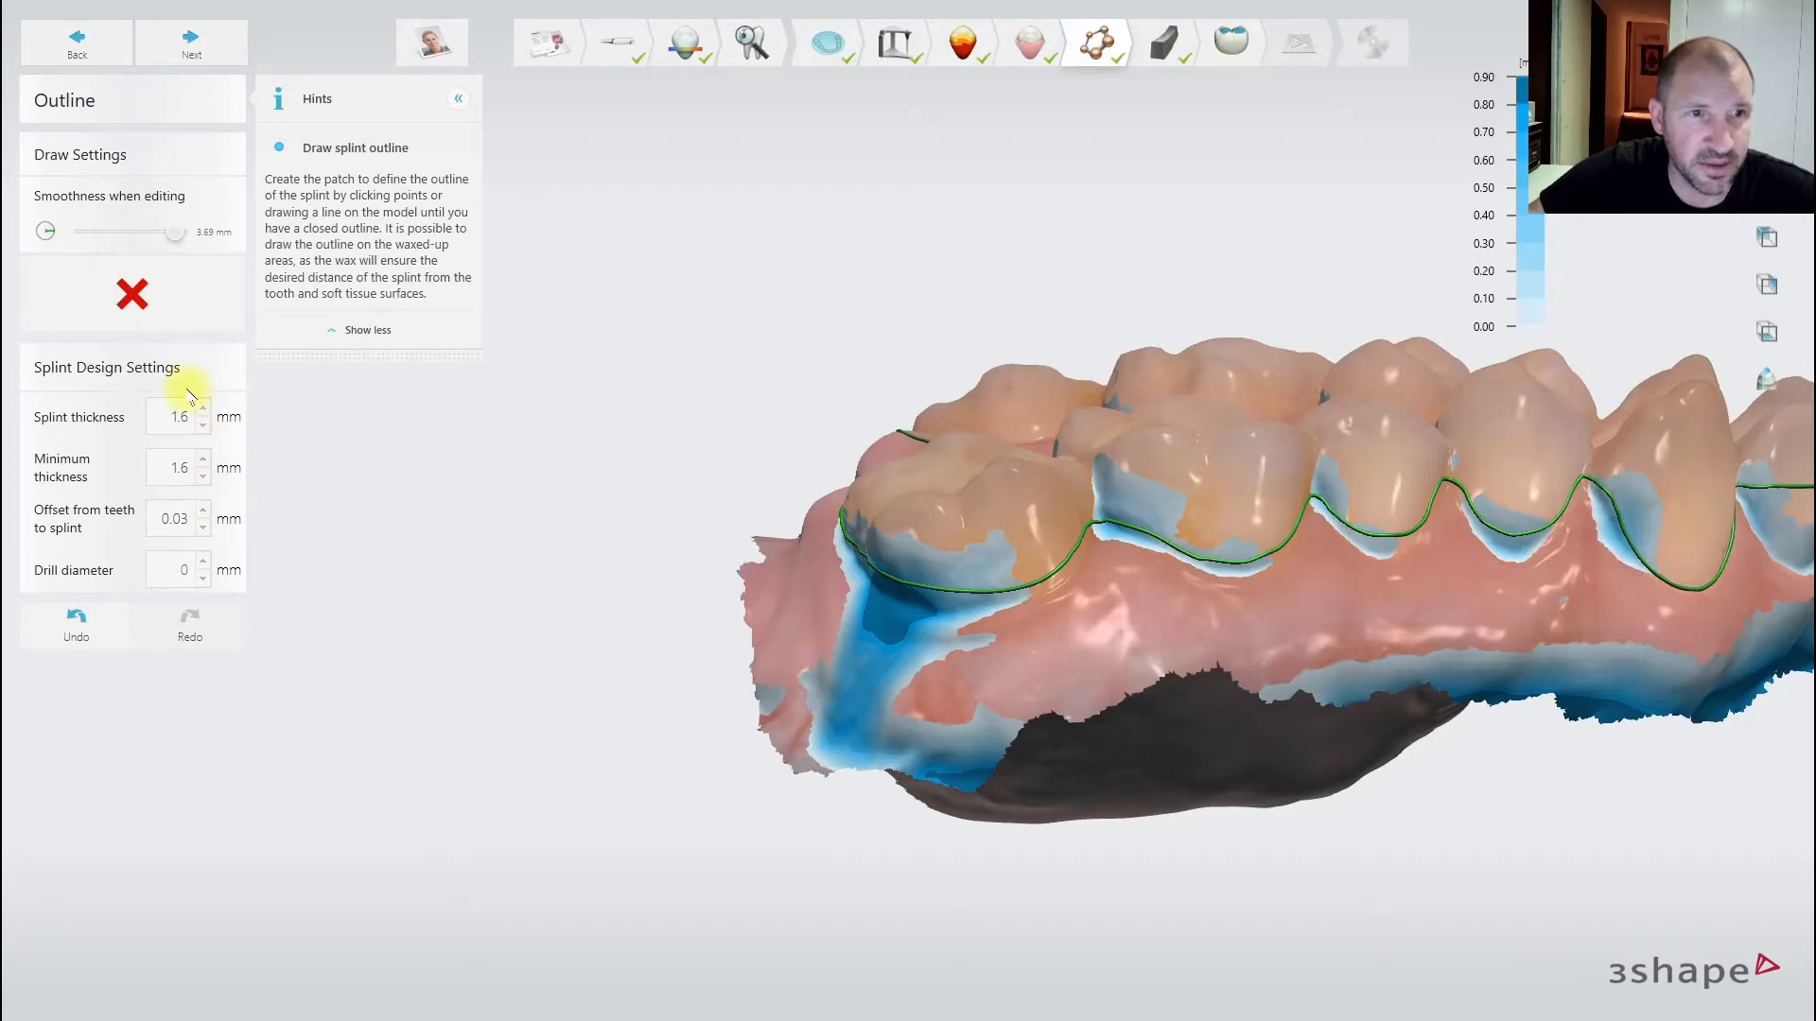
scroll(303, 454, "down", 3)
right_click_drag(827, 454, 416, 464)
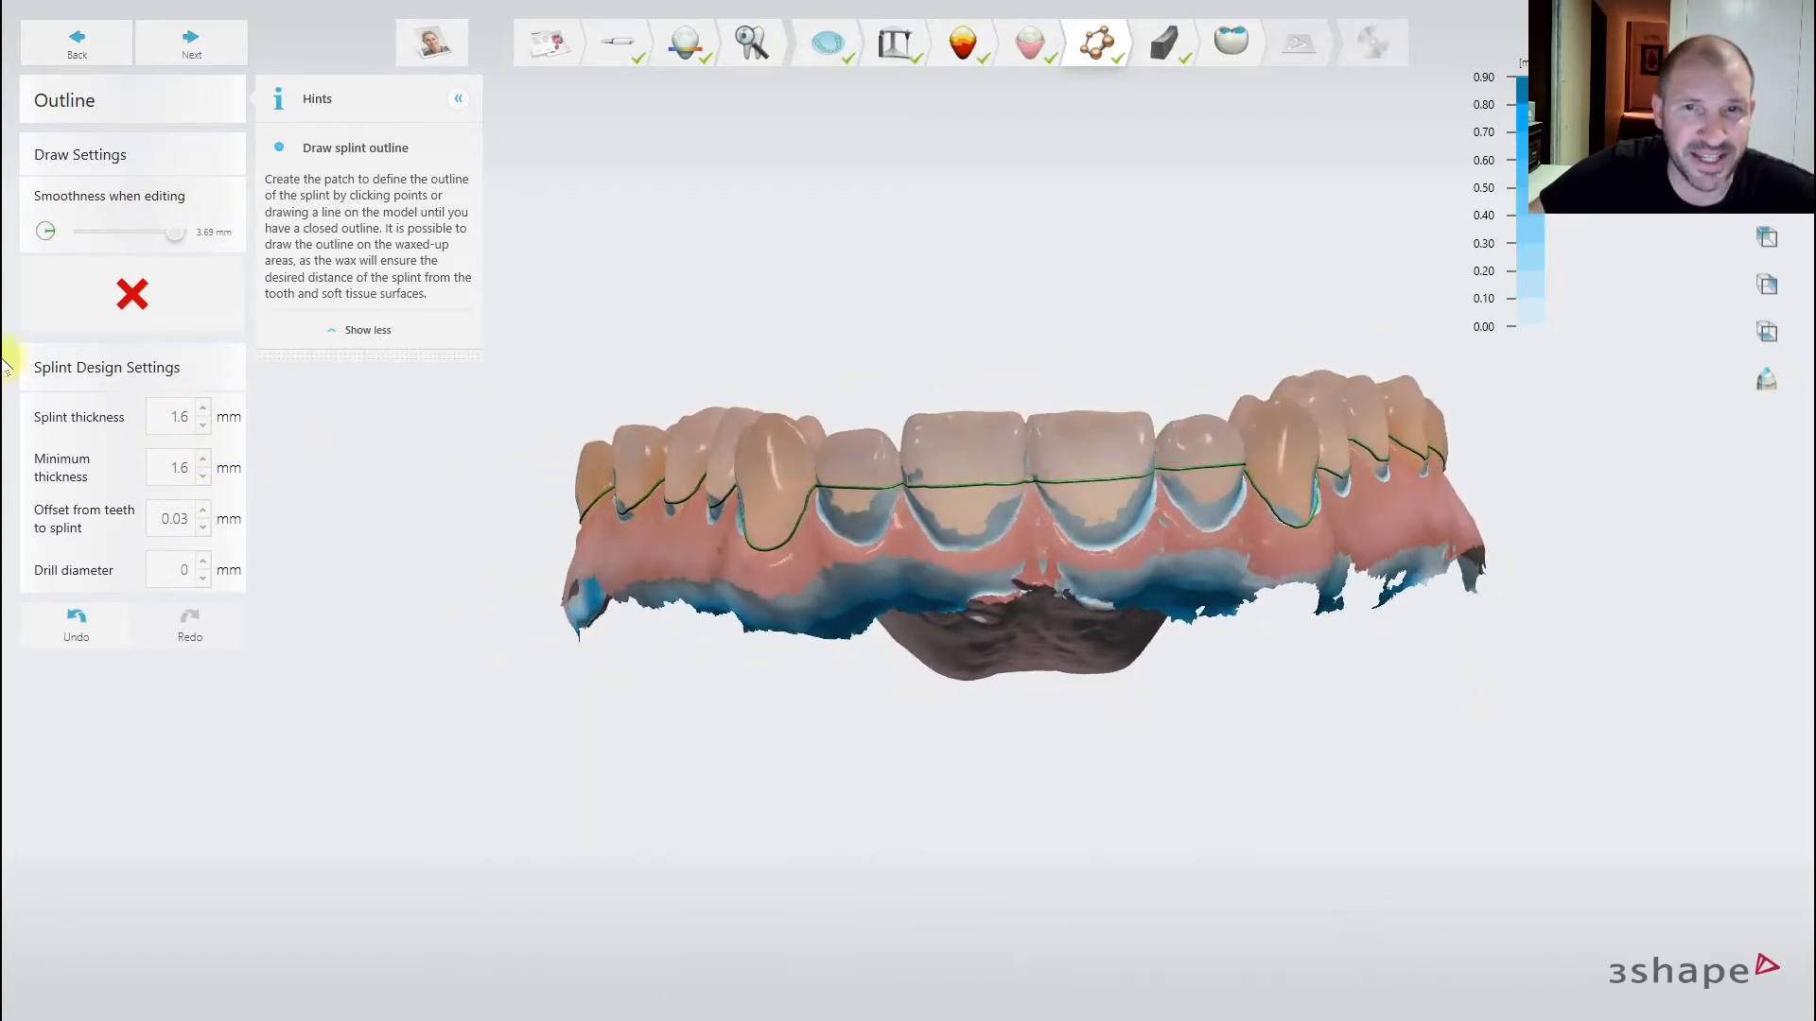
left_click(932, 486)
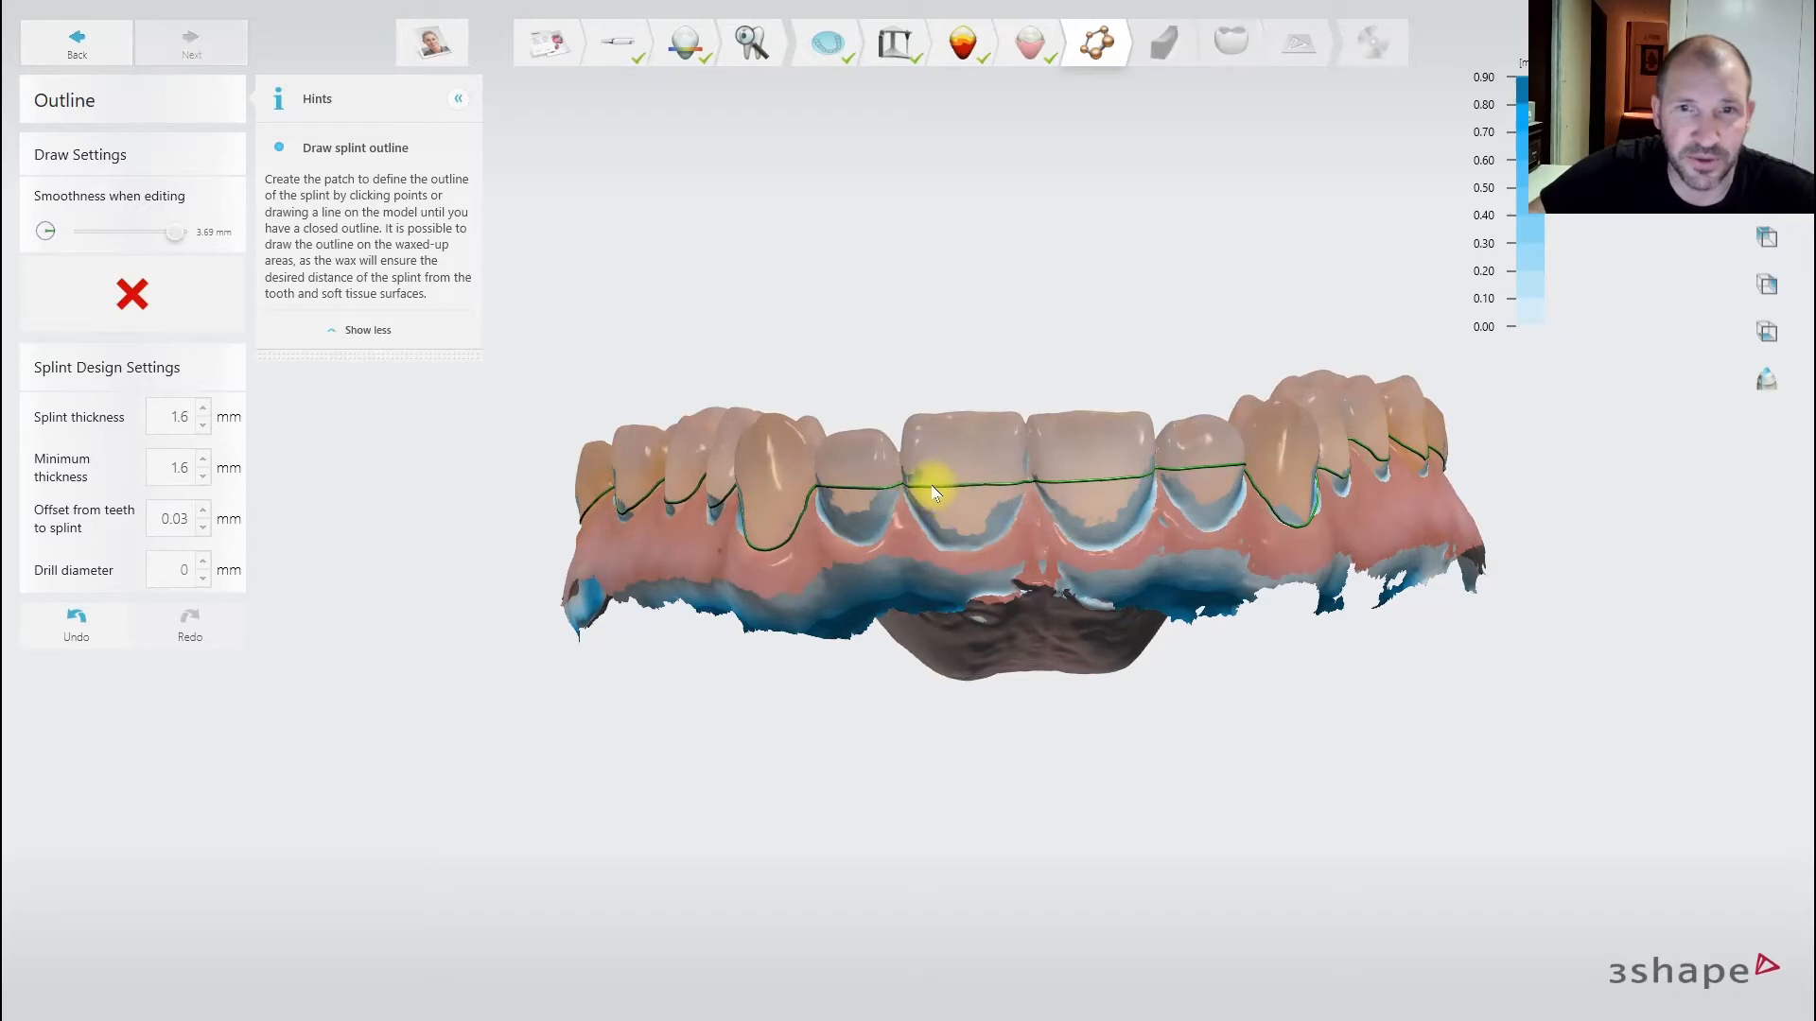
left_click(987, 485)
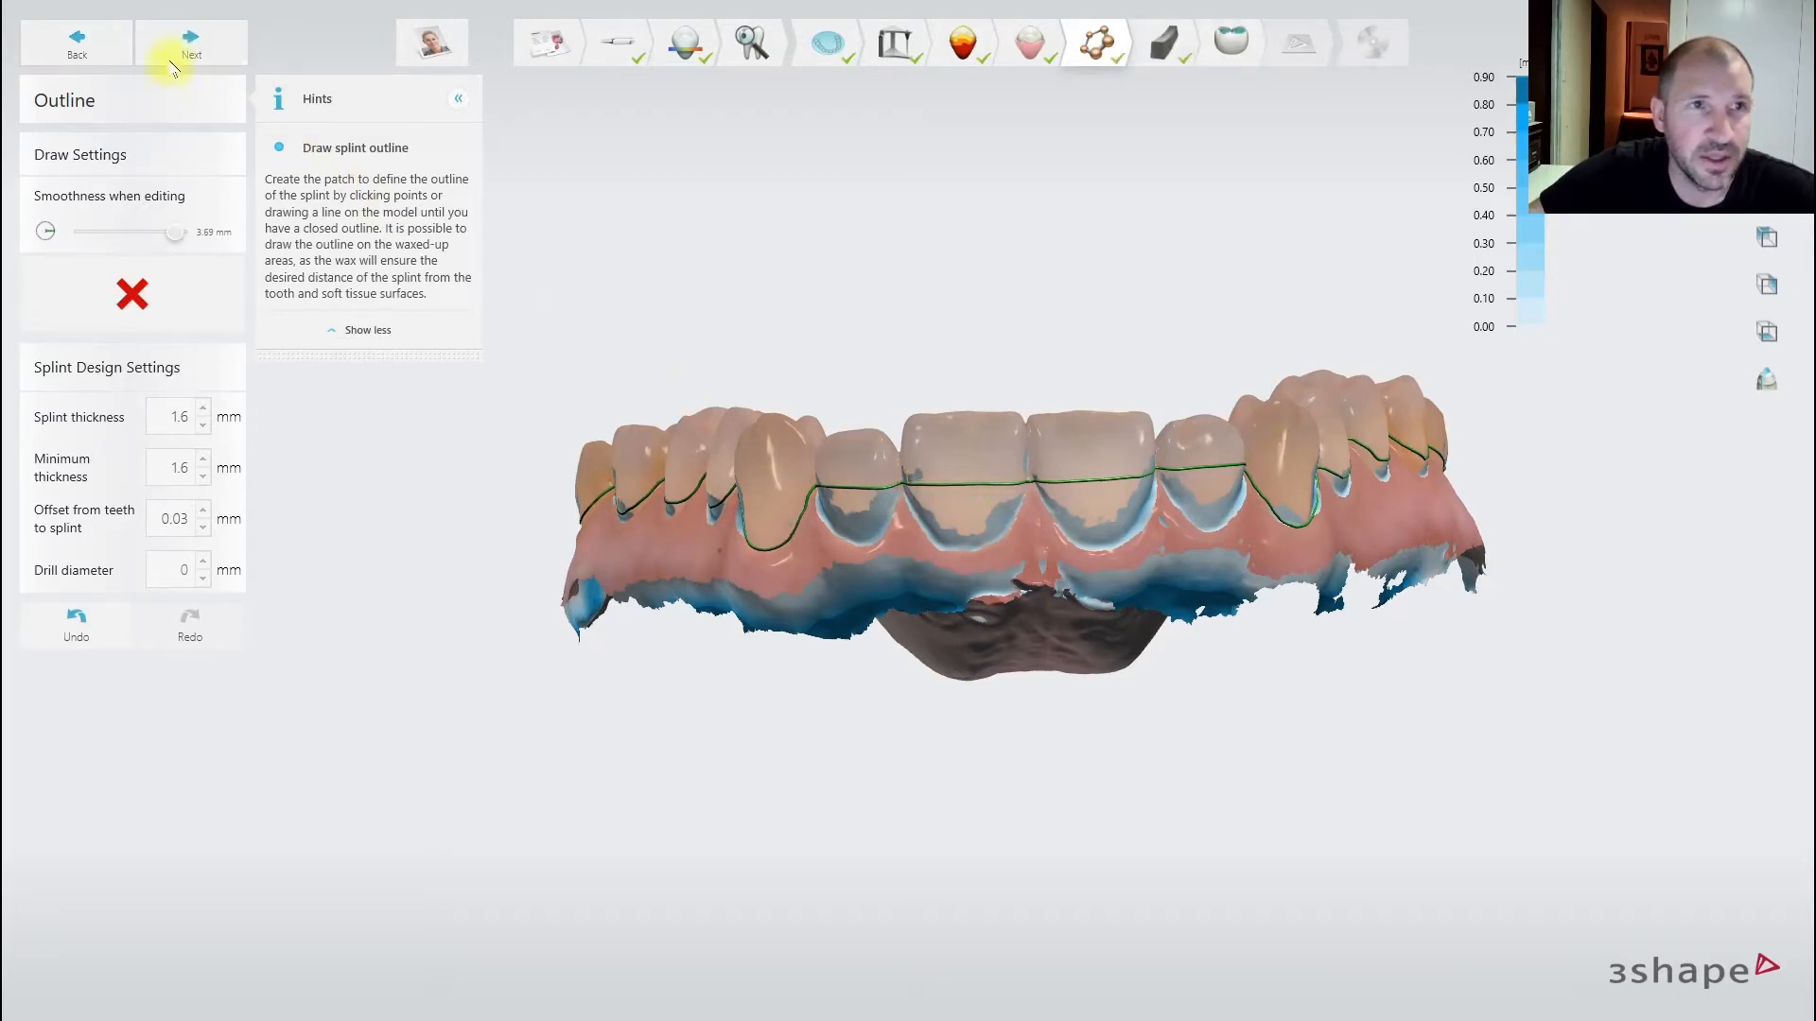
left_click(194, 49)
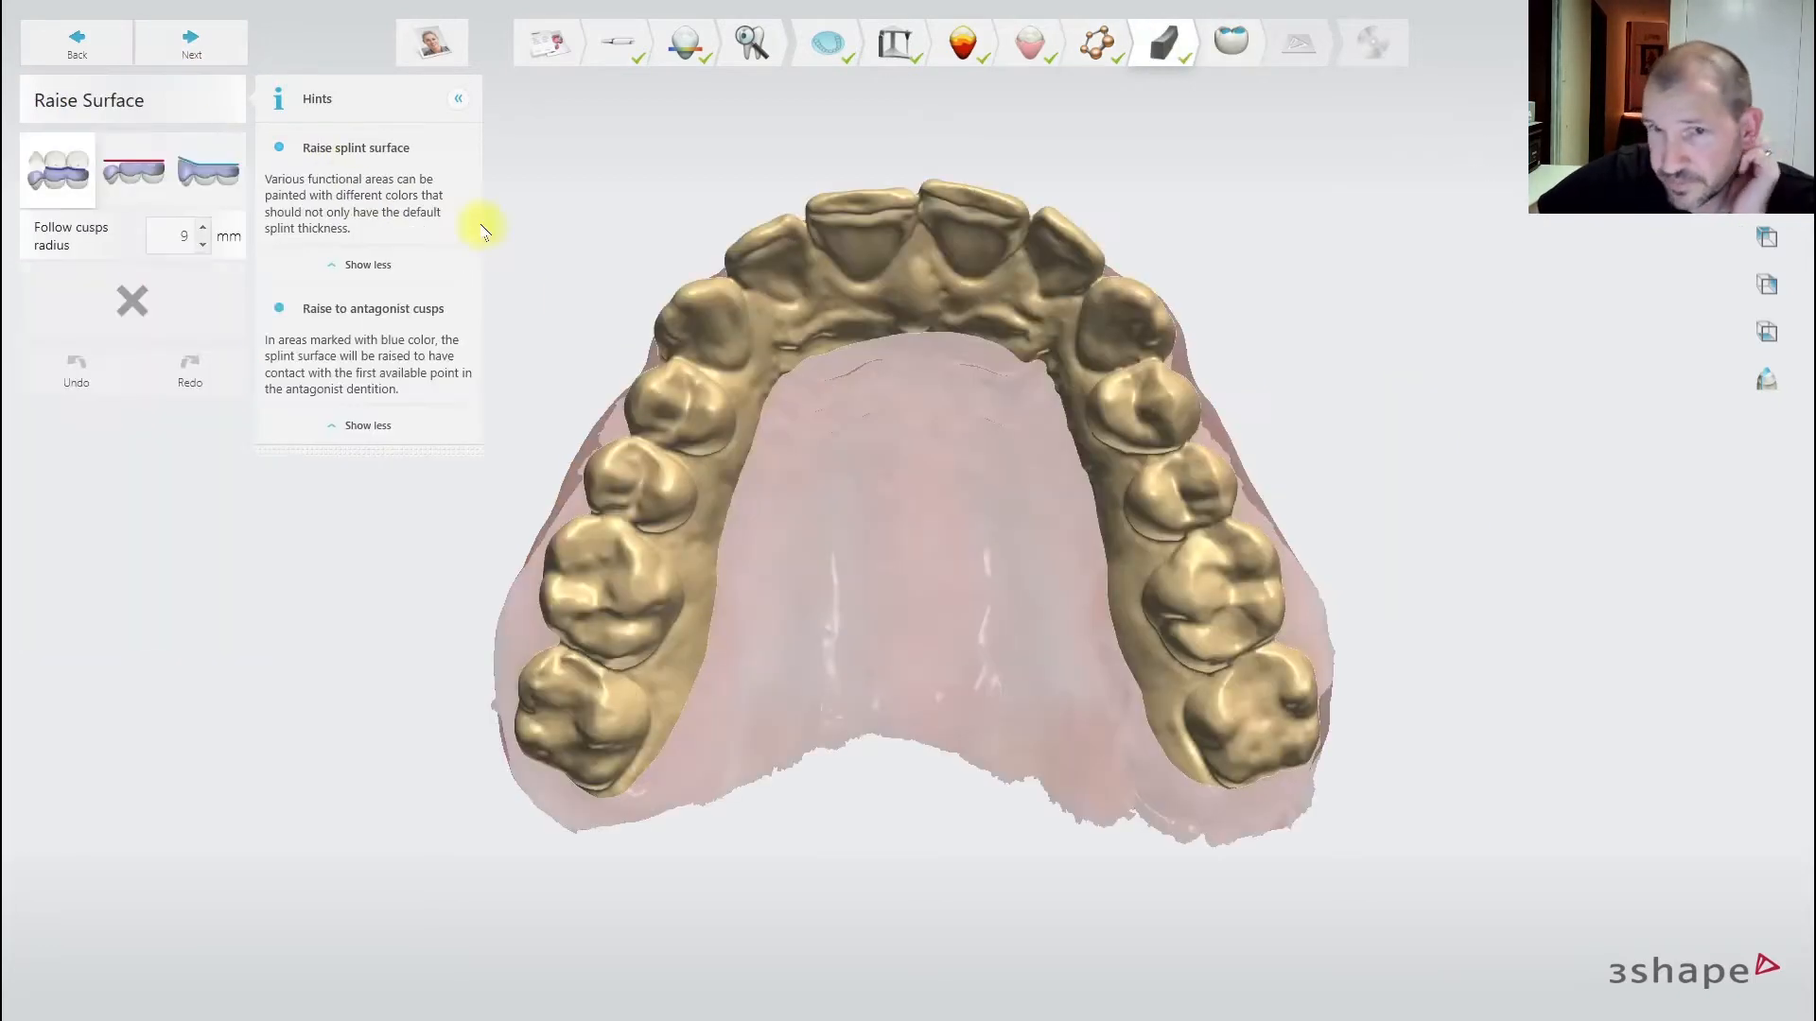
- Paint the left and right back teeth to be raised to a plane
left_click(147, 168)
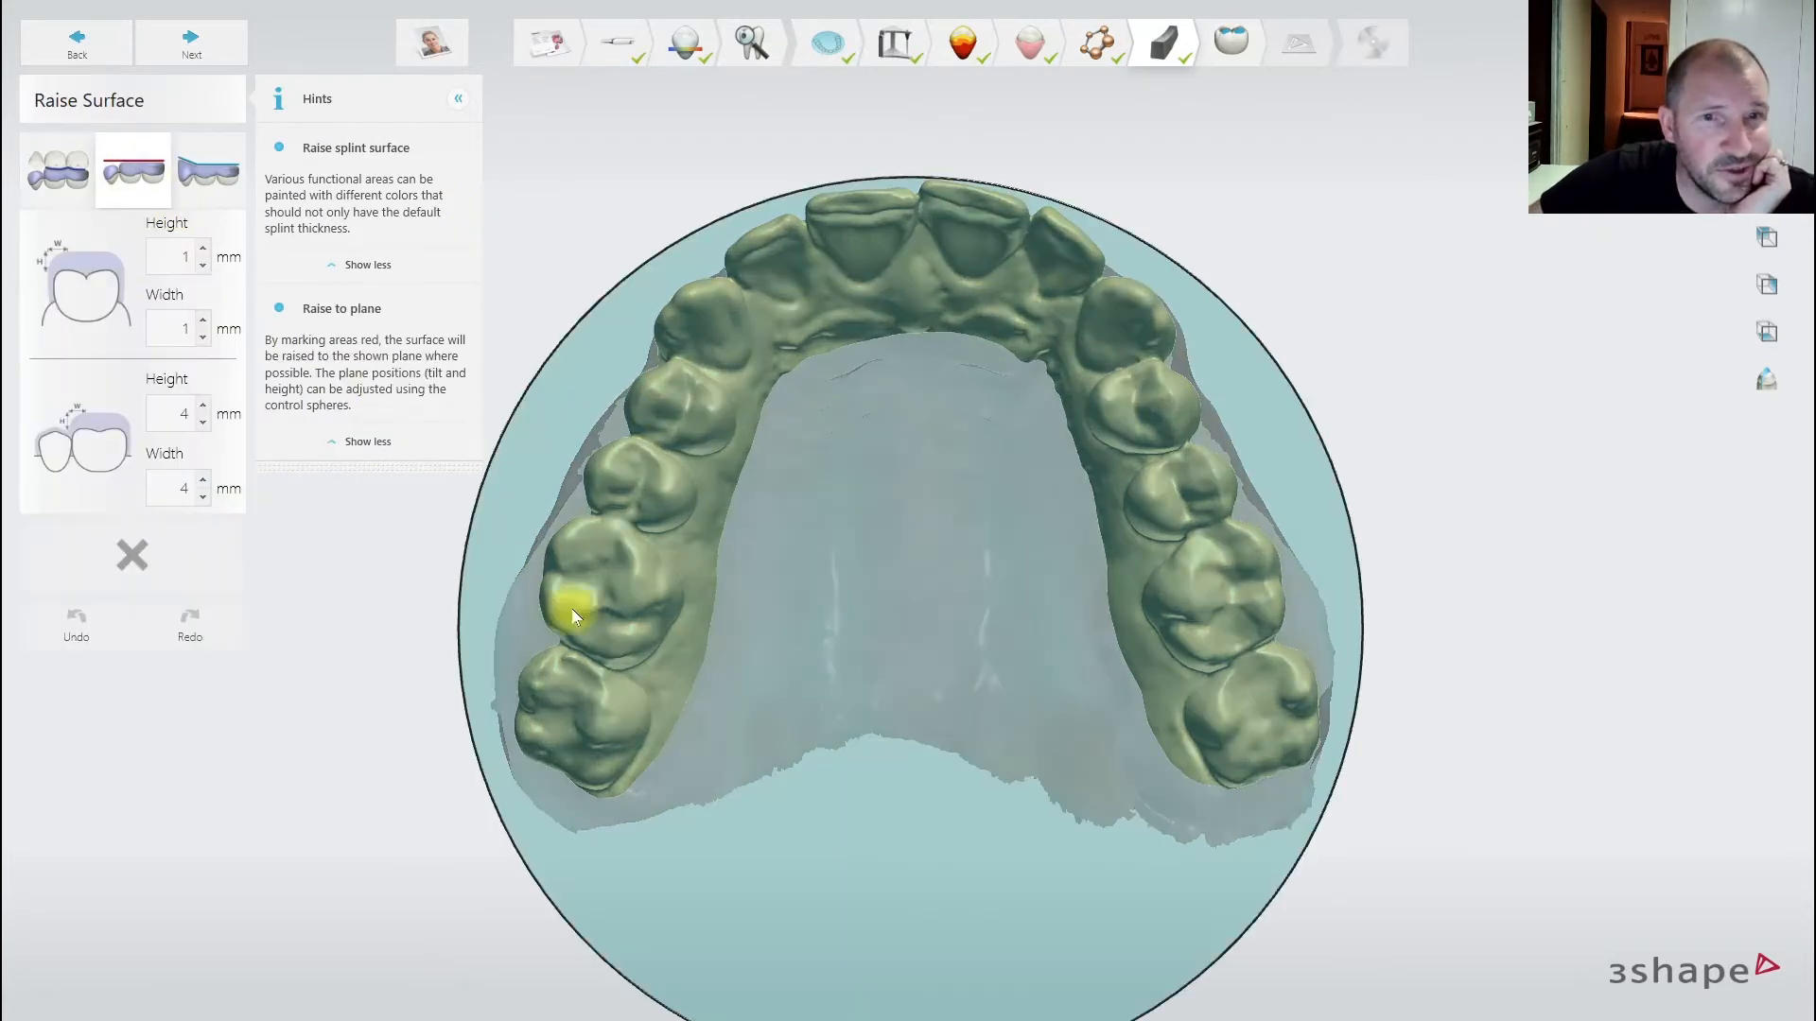
mouse_move(596, 785)
left_mouse_down()
mouse_move(608, 641)
mouse_move(690, 371)
left_mouse_up()
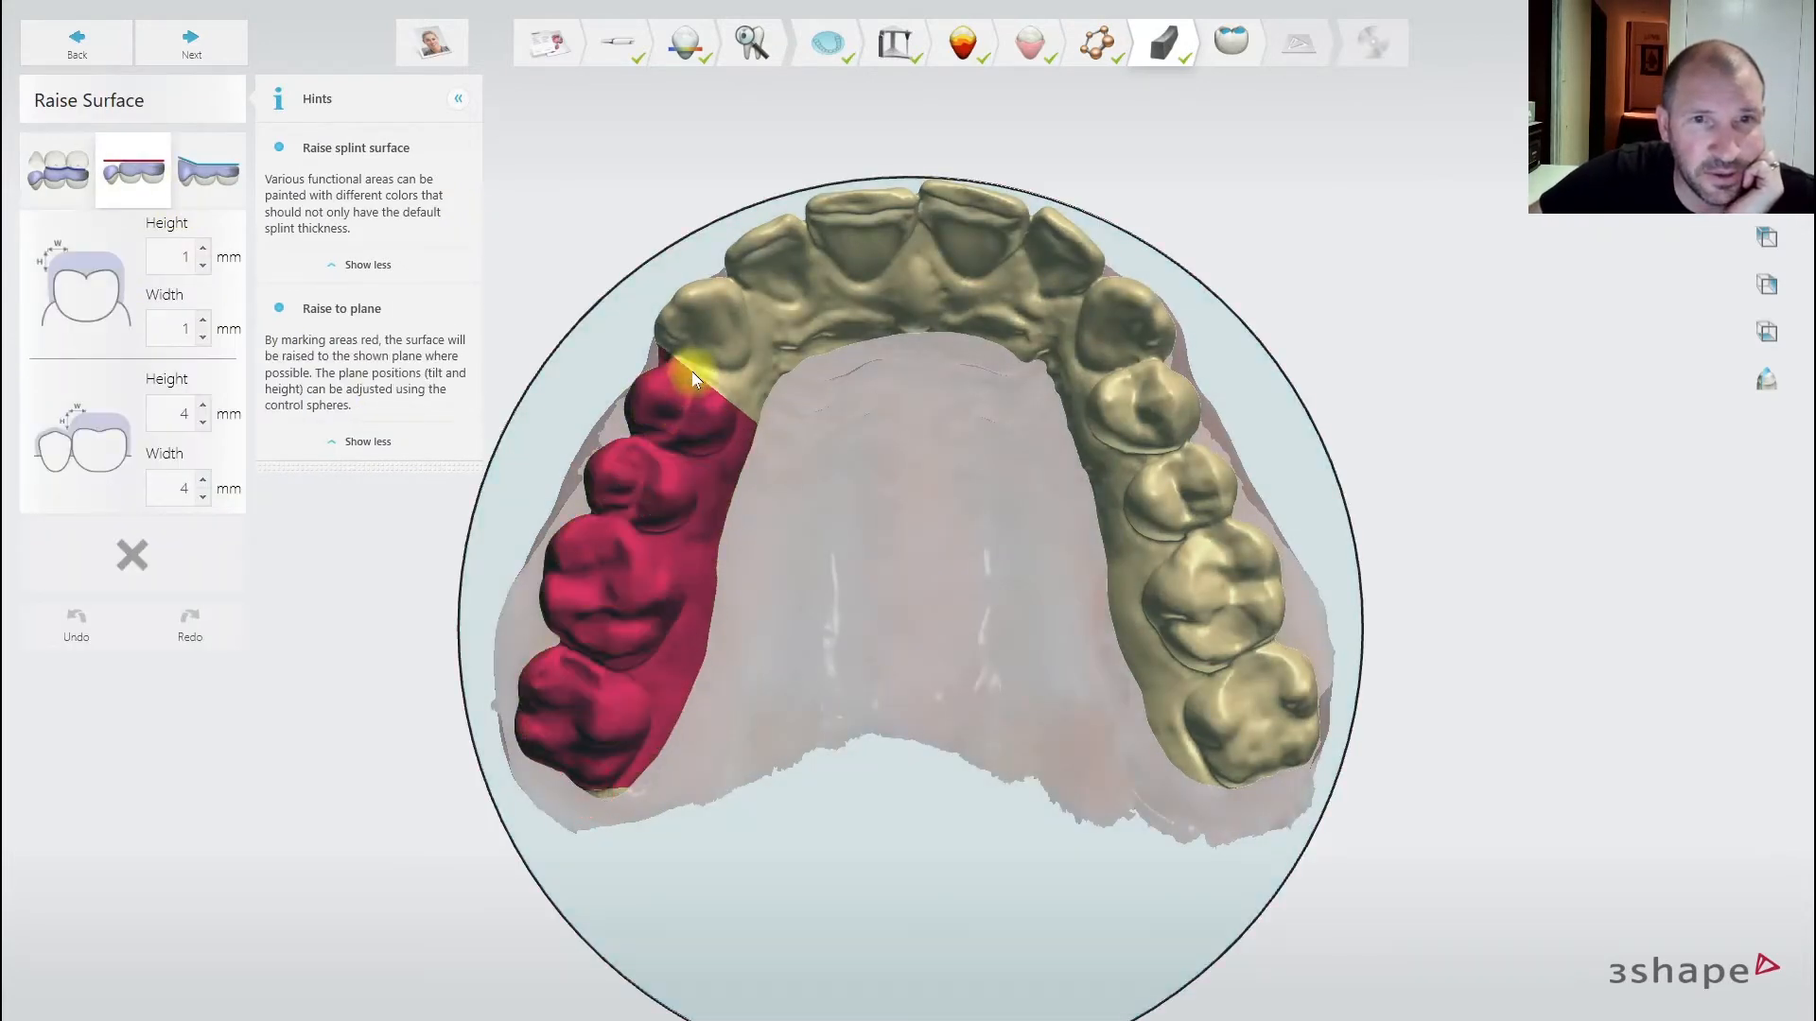
left_click_drag(1121, 373, 1262, 799)
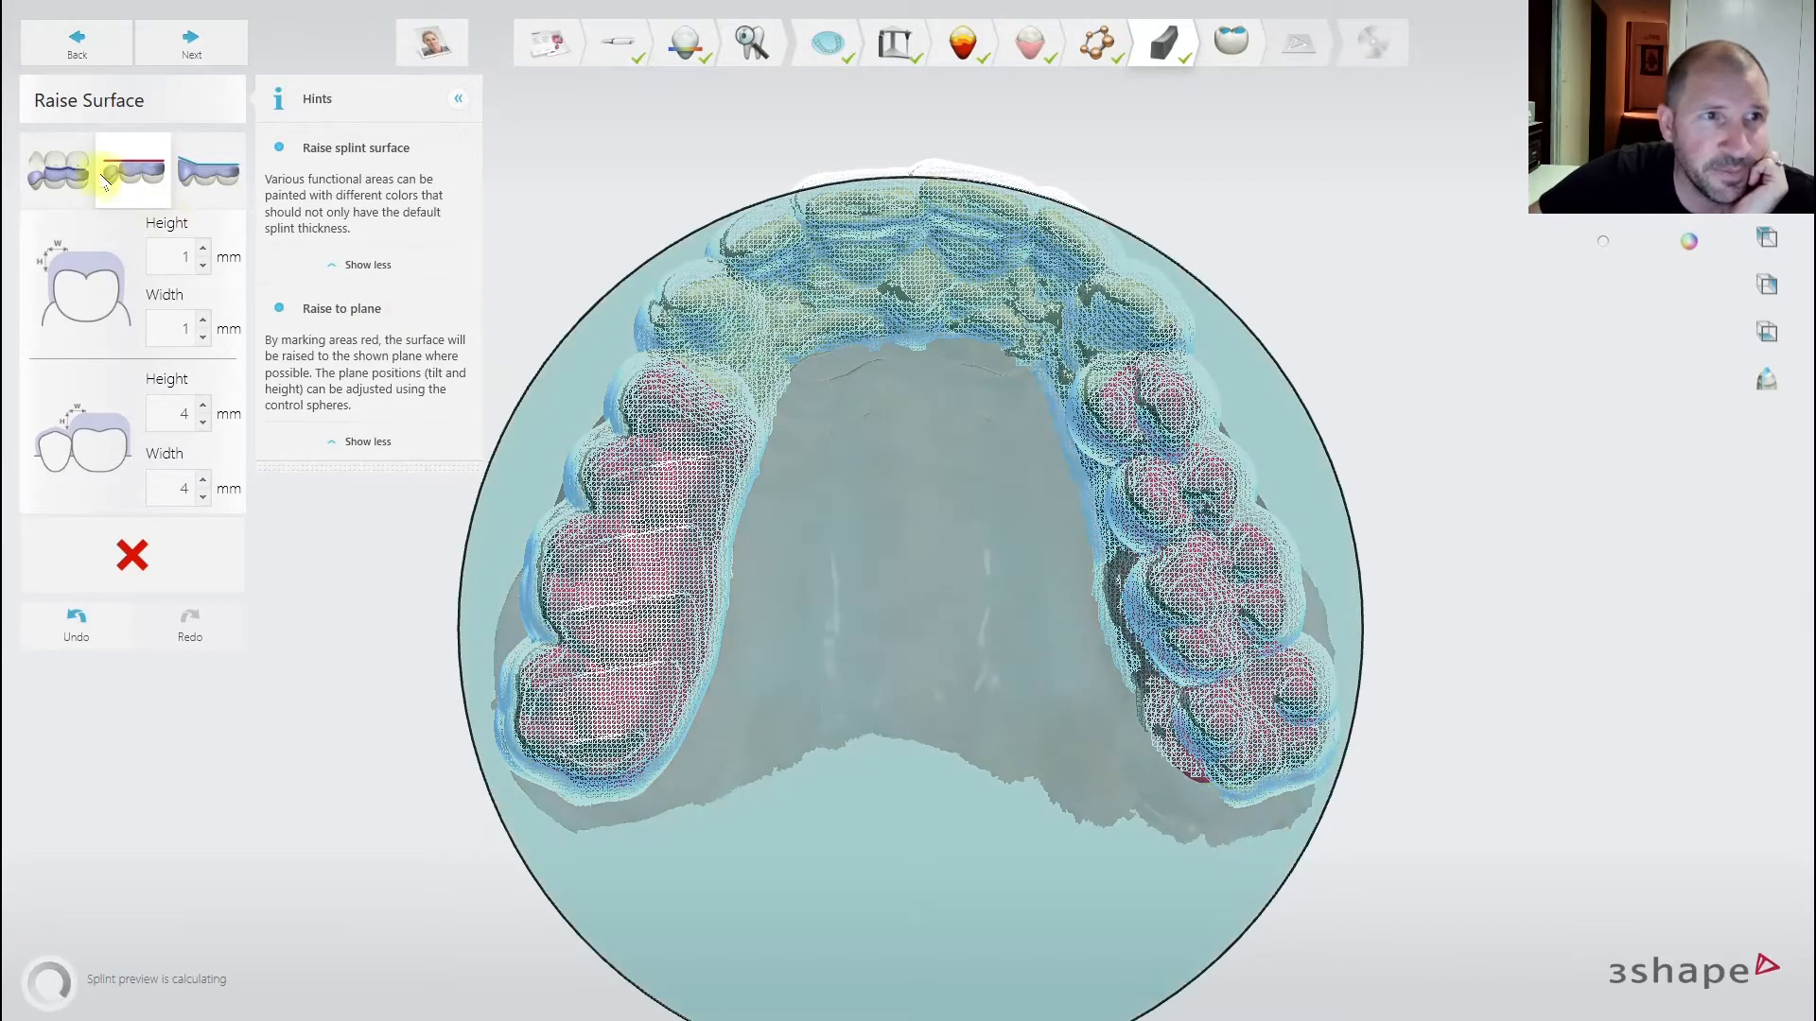
- Paint the front teeth for a 15° raised ramp and proceed to Adapt Design
left_click(210, 178)
mouse_move(723, 386)
left_mouse_down()
mouse_move(908, 276)
mouse_move(1163, 373)
left_mouse_up()
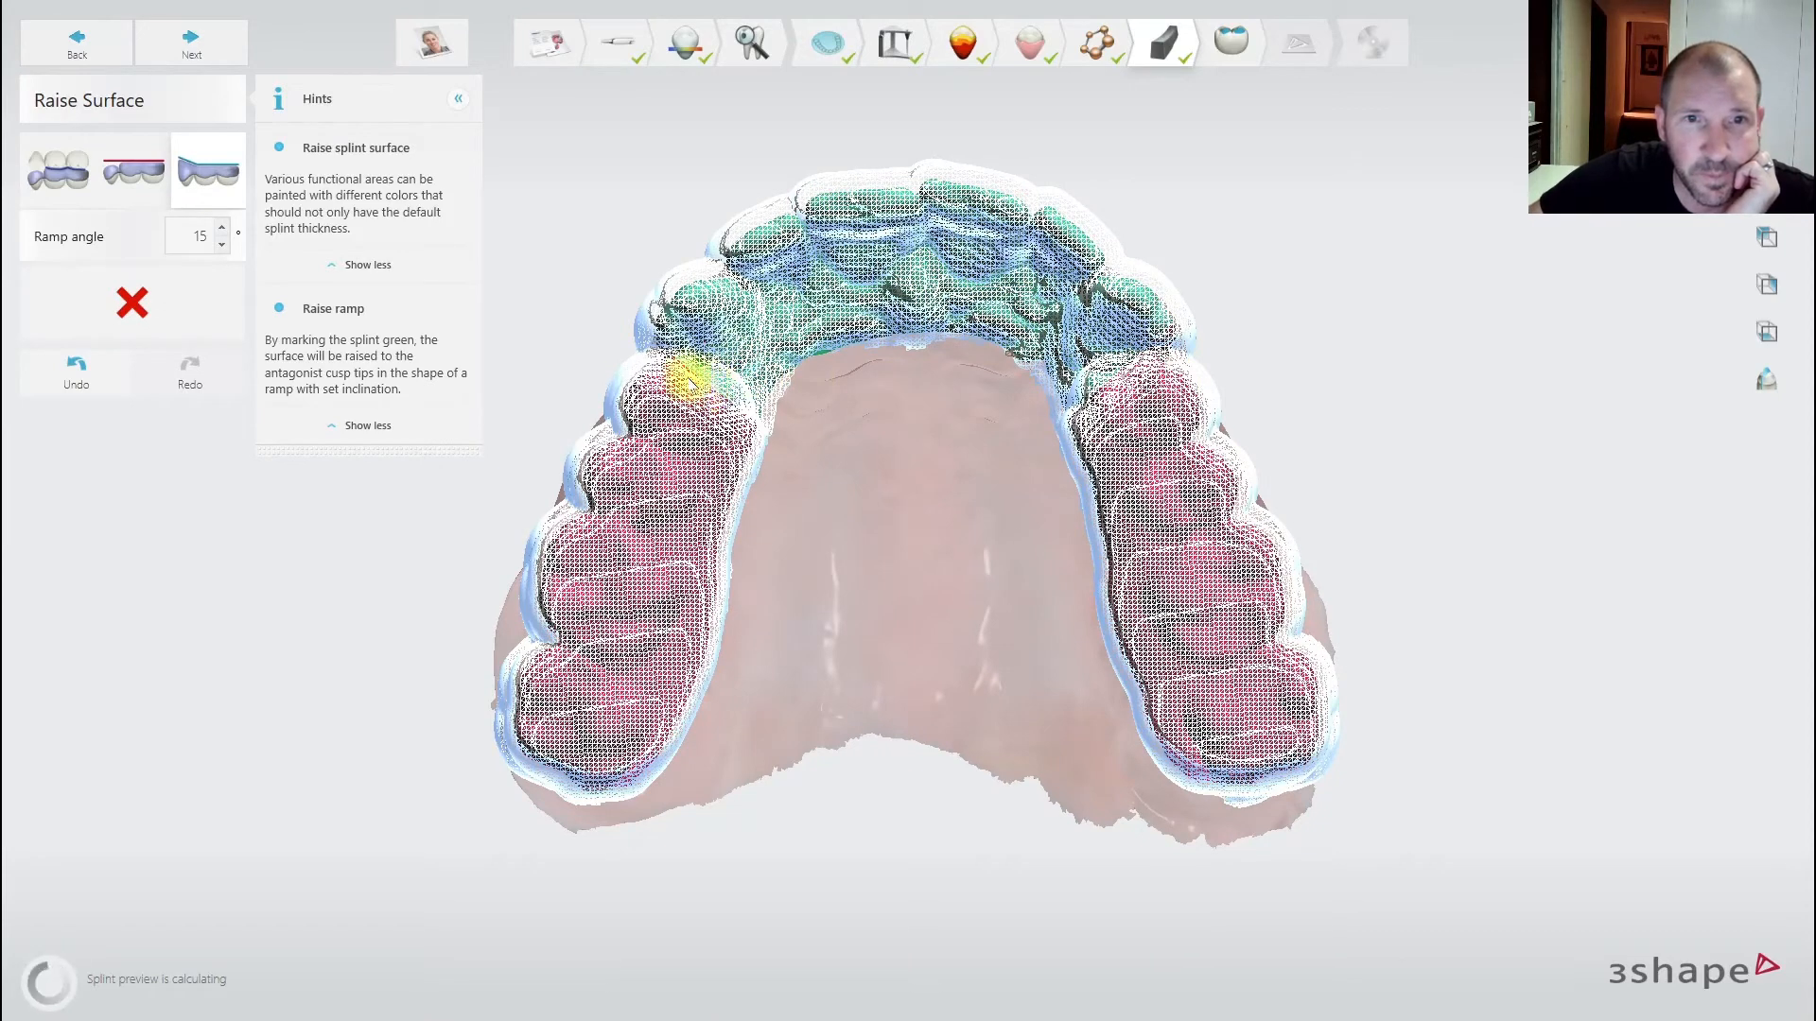
left_click(202, 35)
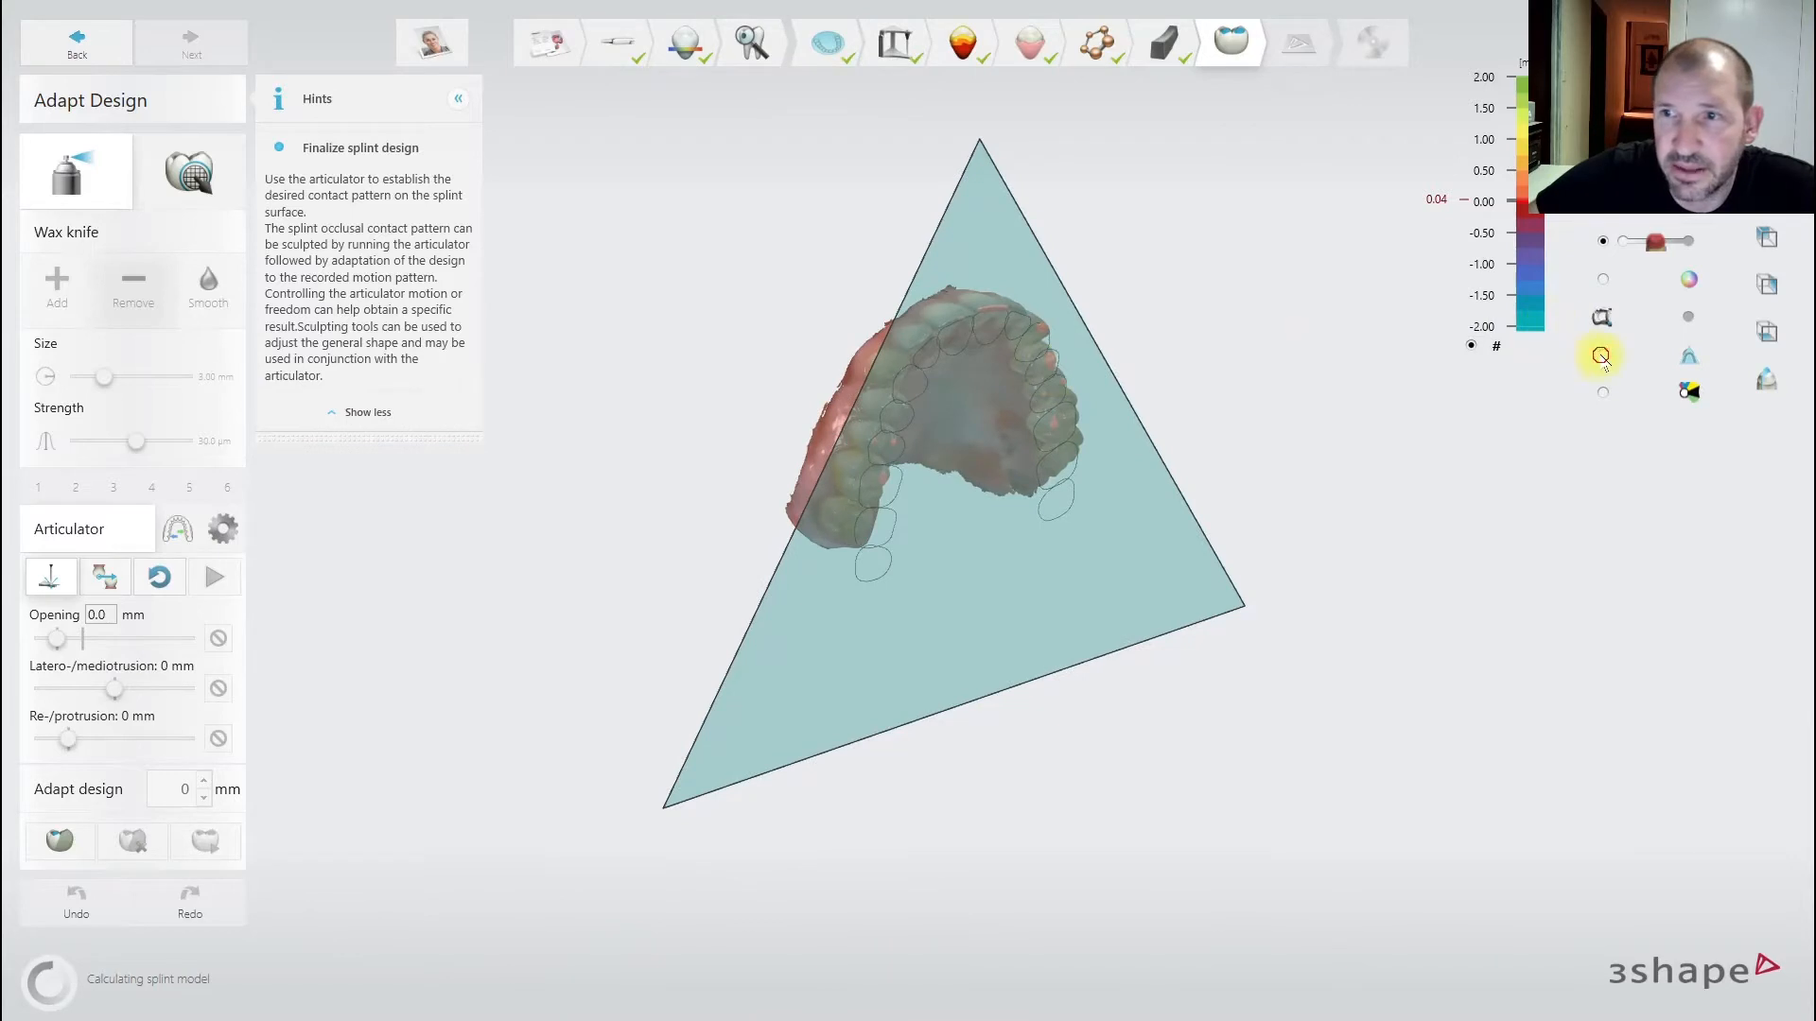
- Hide the cutting plane and view the jaw from an occlusal angle
left_click(1601, 356)
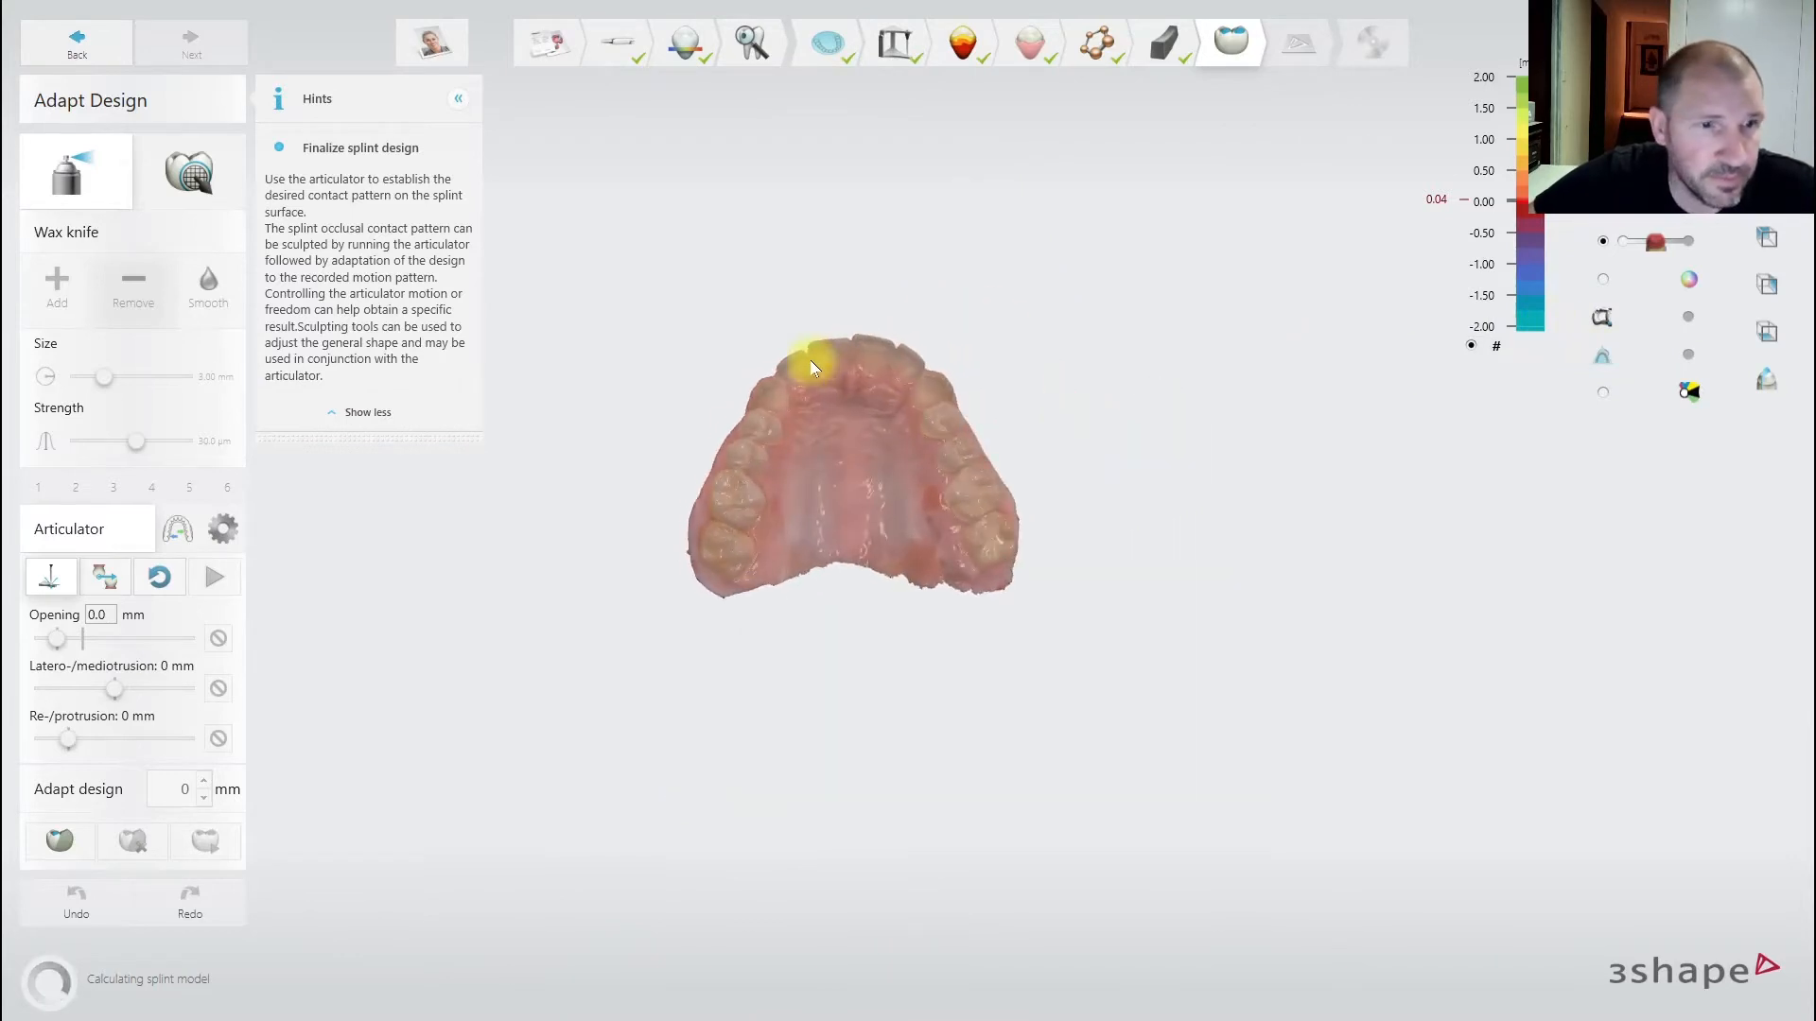
scroll(871, 387, "up", 5)
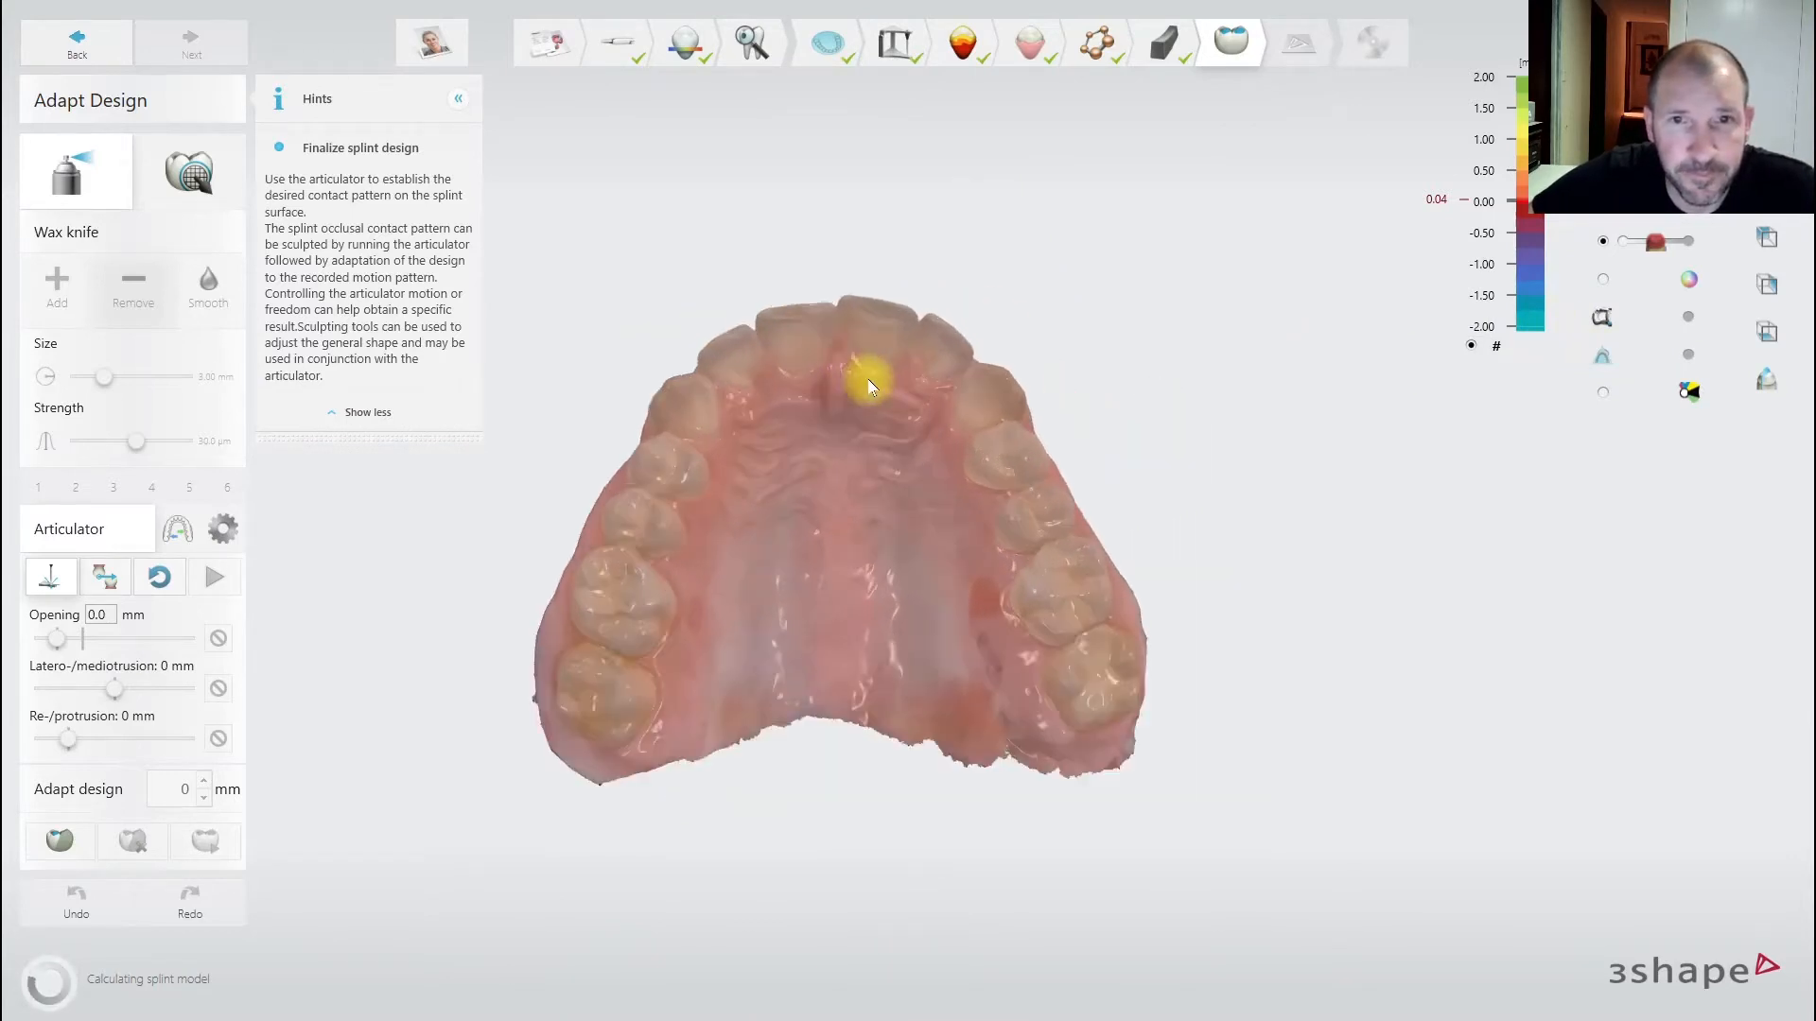
right_click_drag(869, 402, 701, 480)
scroll(879, 458, "down", 2)
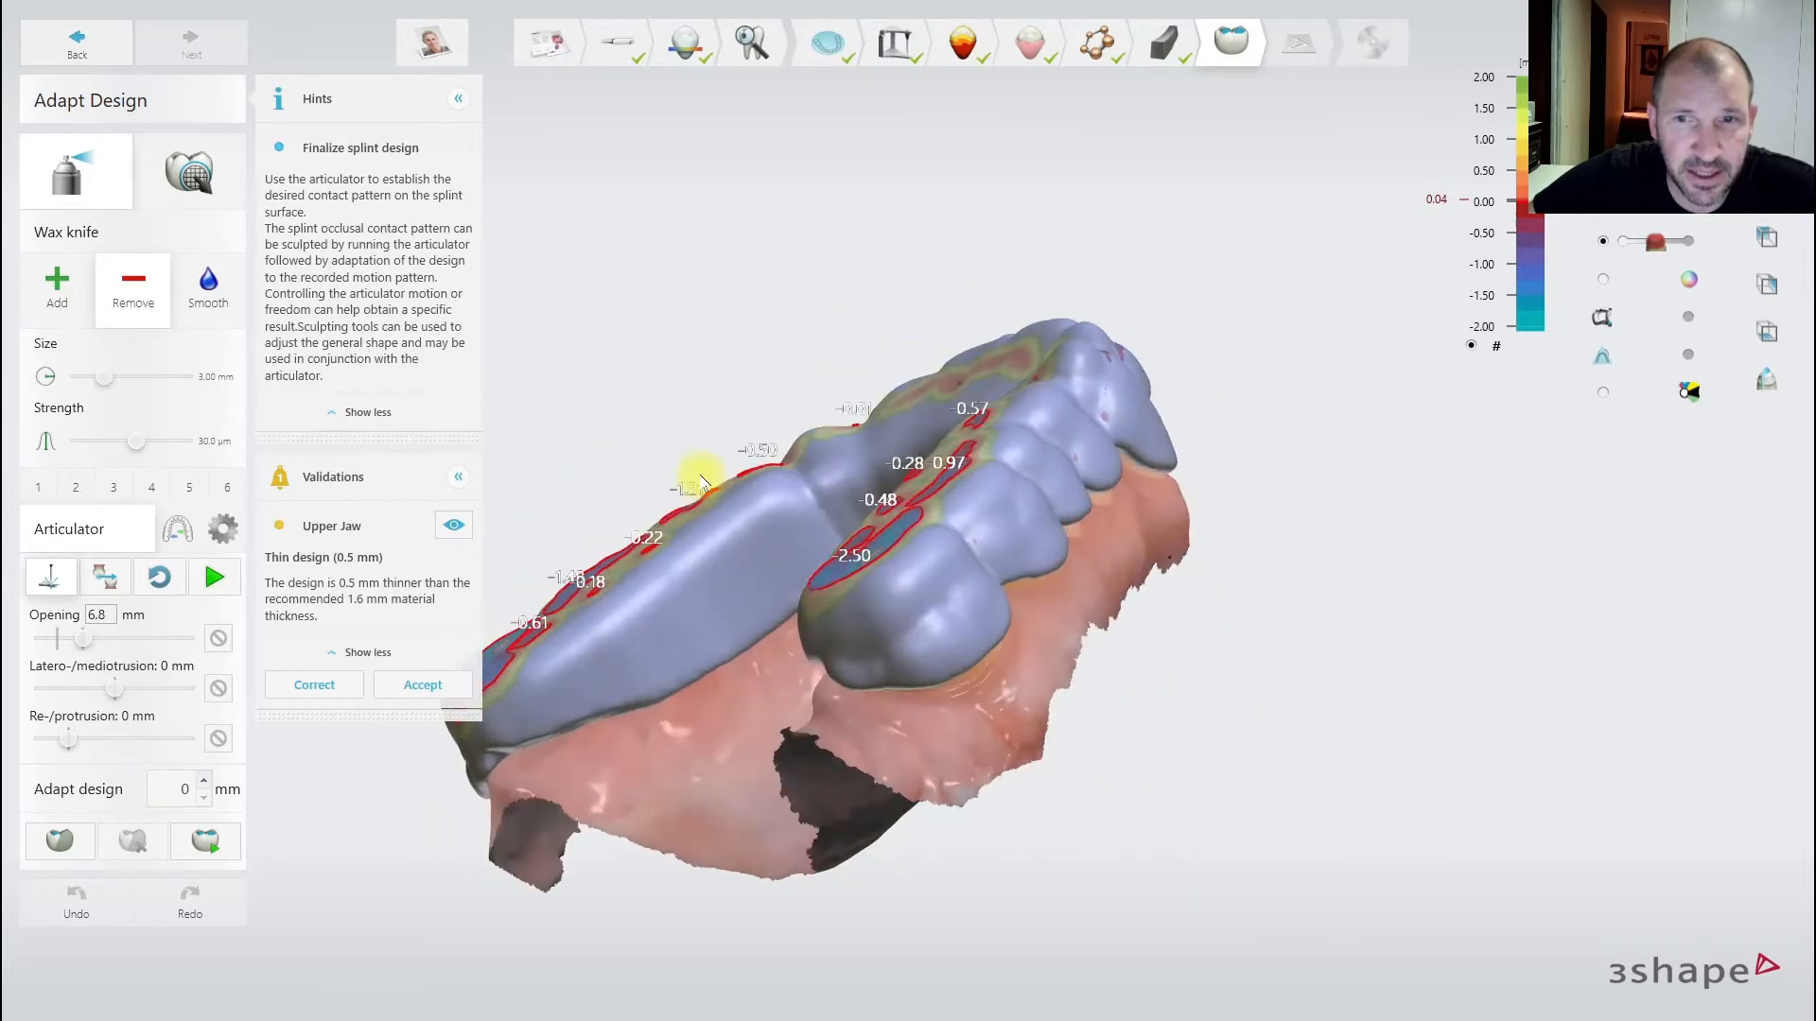
- Smooth the splint surface along the teeth and its outer side with the Smooth wax knife
left_click(210, 305)
right_click_drag(799, 570, 806, 634)
left_click_drag(732, 597, 1082, 445)
right_click_drag(1082, 444, 908, 530)
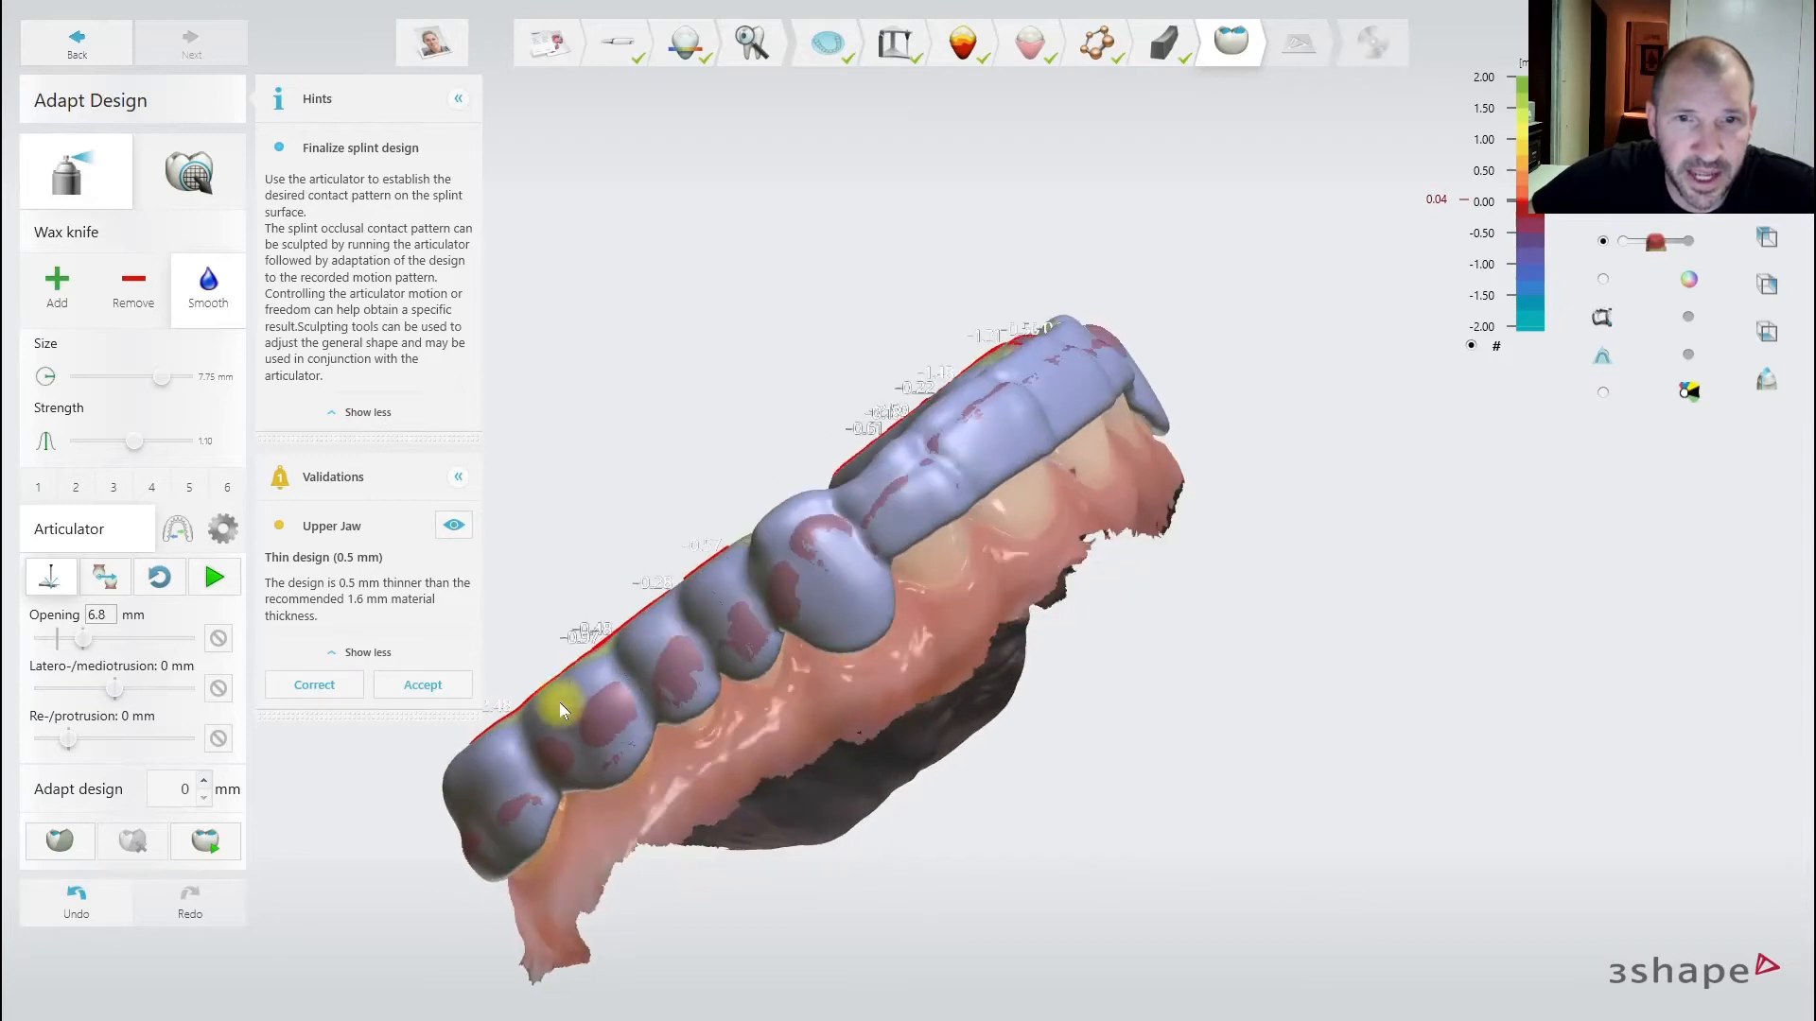
left_click_drag(559, 702, 1089, 369)
mouse_move(1089, 369)
right_mouse_down()
mouse_move(920, 492)
mouse_move(722, 747)
right_mouse_up()
left_click_drag(688, 650, 1075, 353)
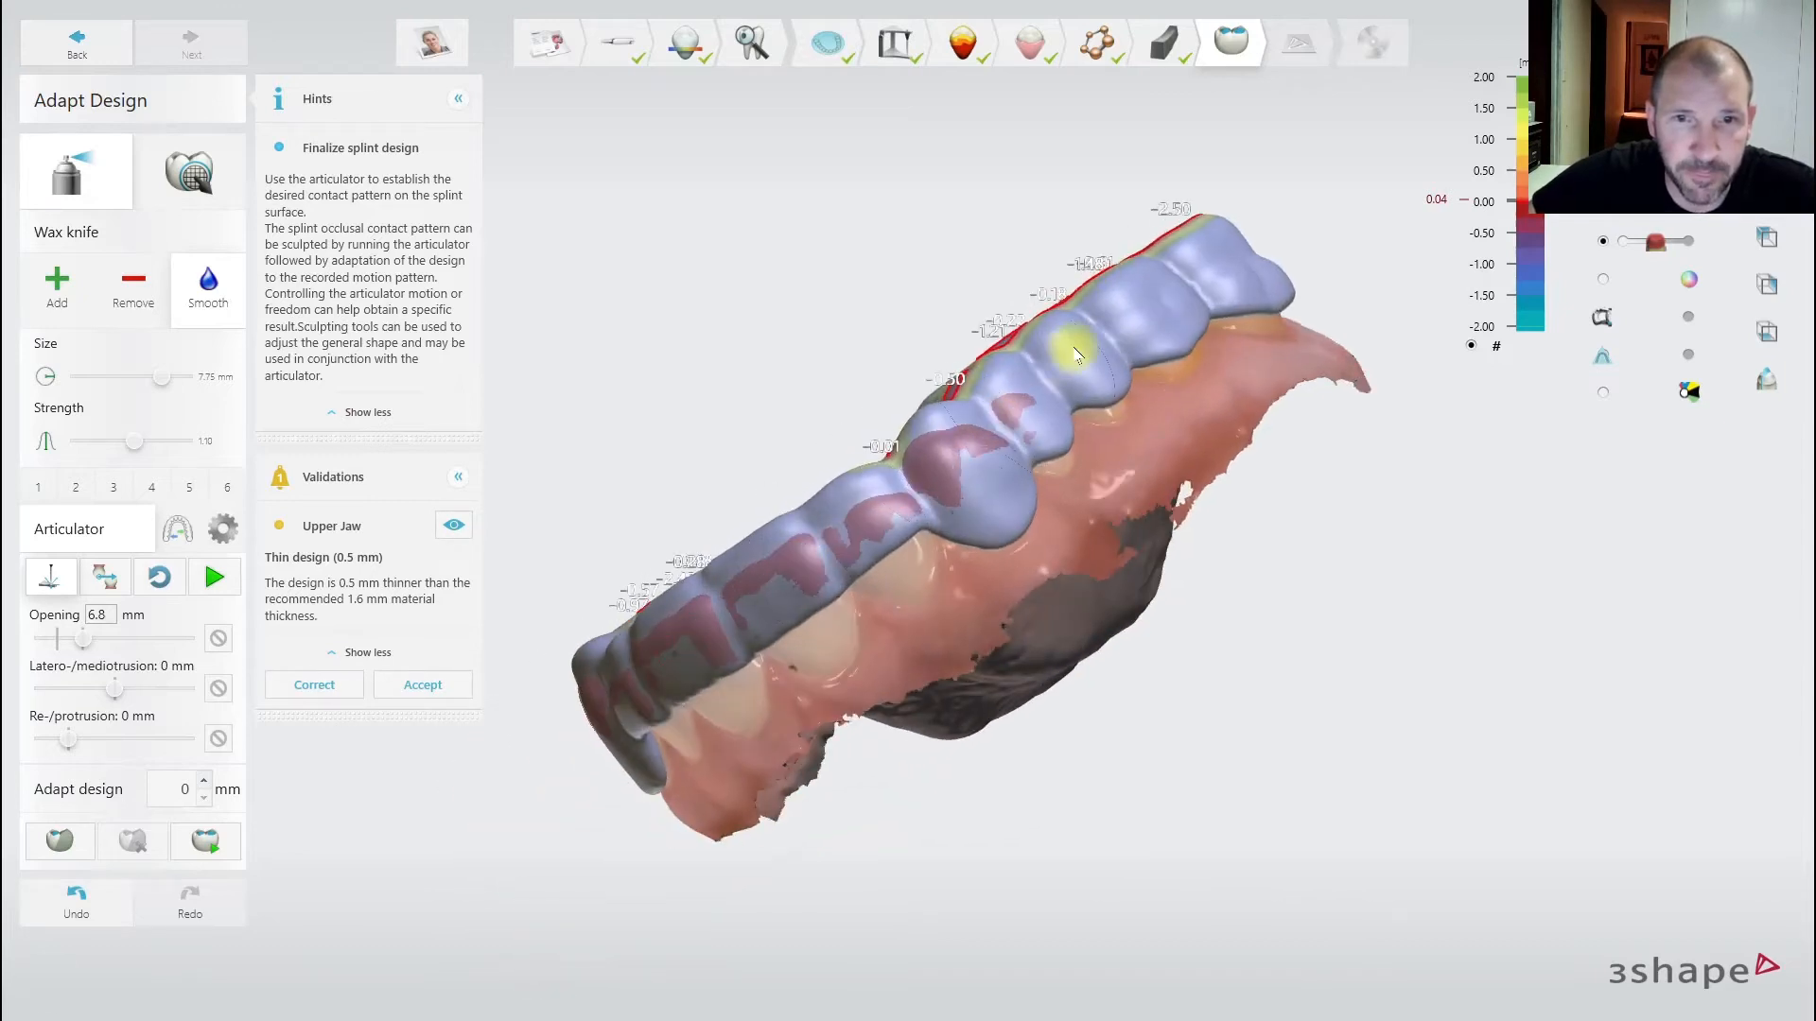
right_click_drag(1076, 353, 877, 559)
- Make another smoothing pass toward the back of the splint and inspect it from all sides
mouse_move(795, 613)
left_mouse_down()
mouse_move(989, 426)
mouse_move(1196, 349)
left_mouse_up()
right_click_drag(1197, 350, 1163, 461)
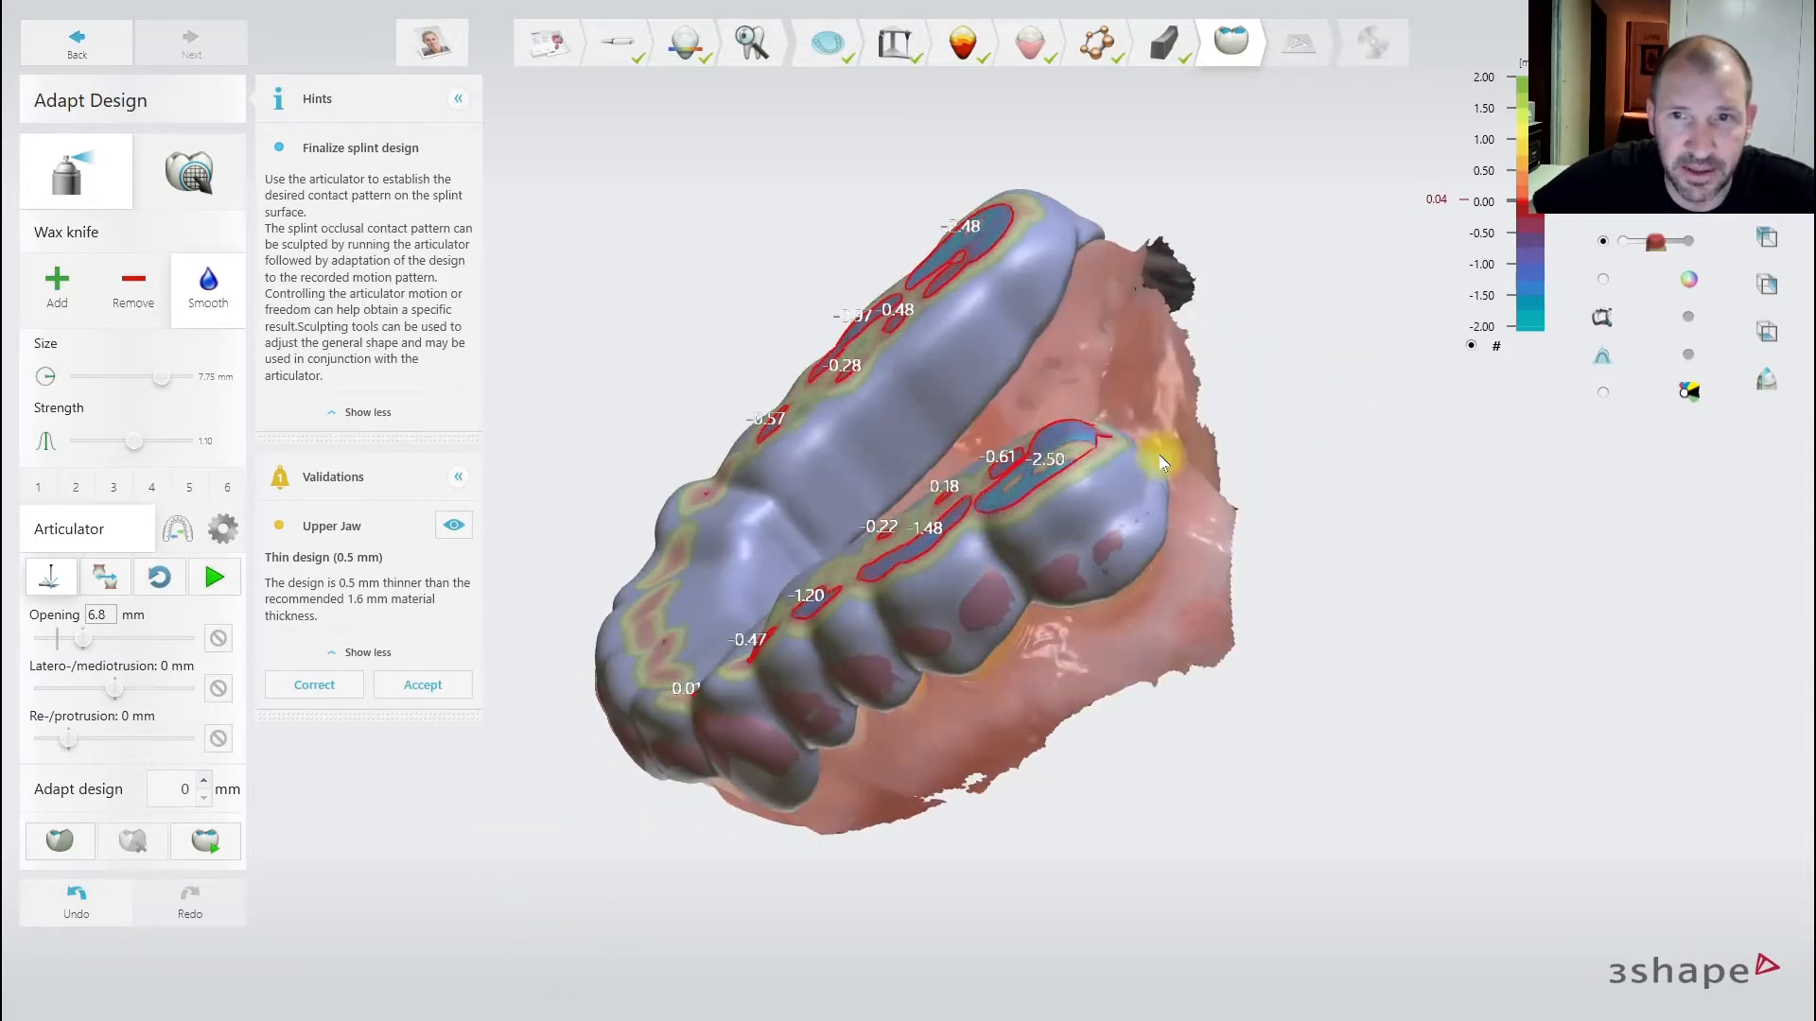
right_click_drag(983, 608, 1220, 498)
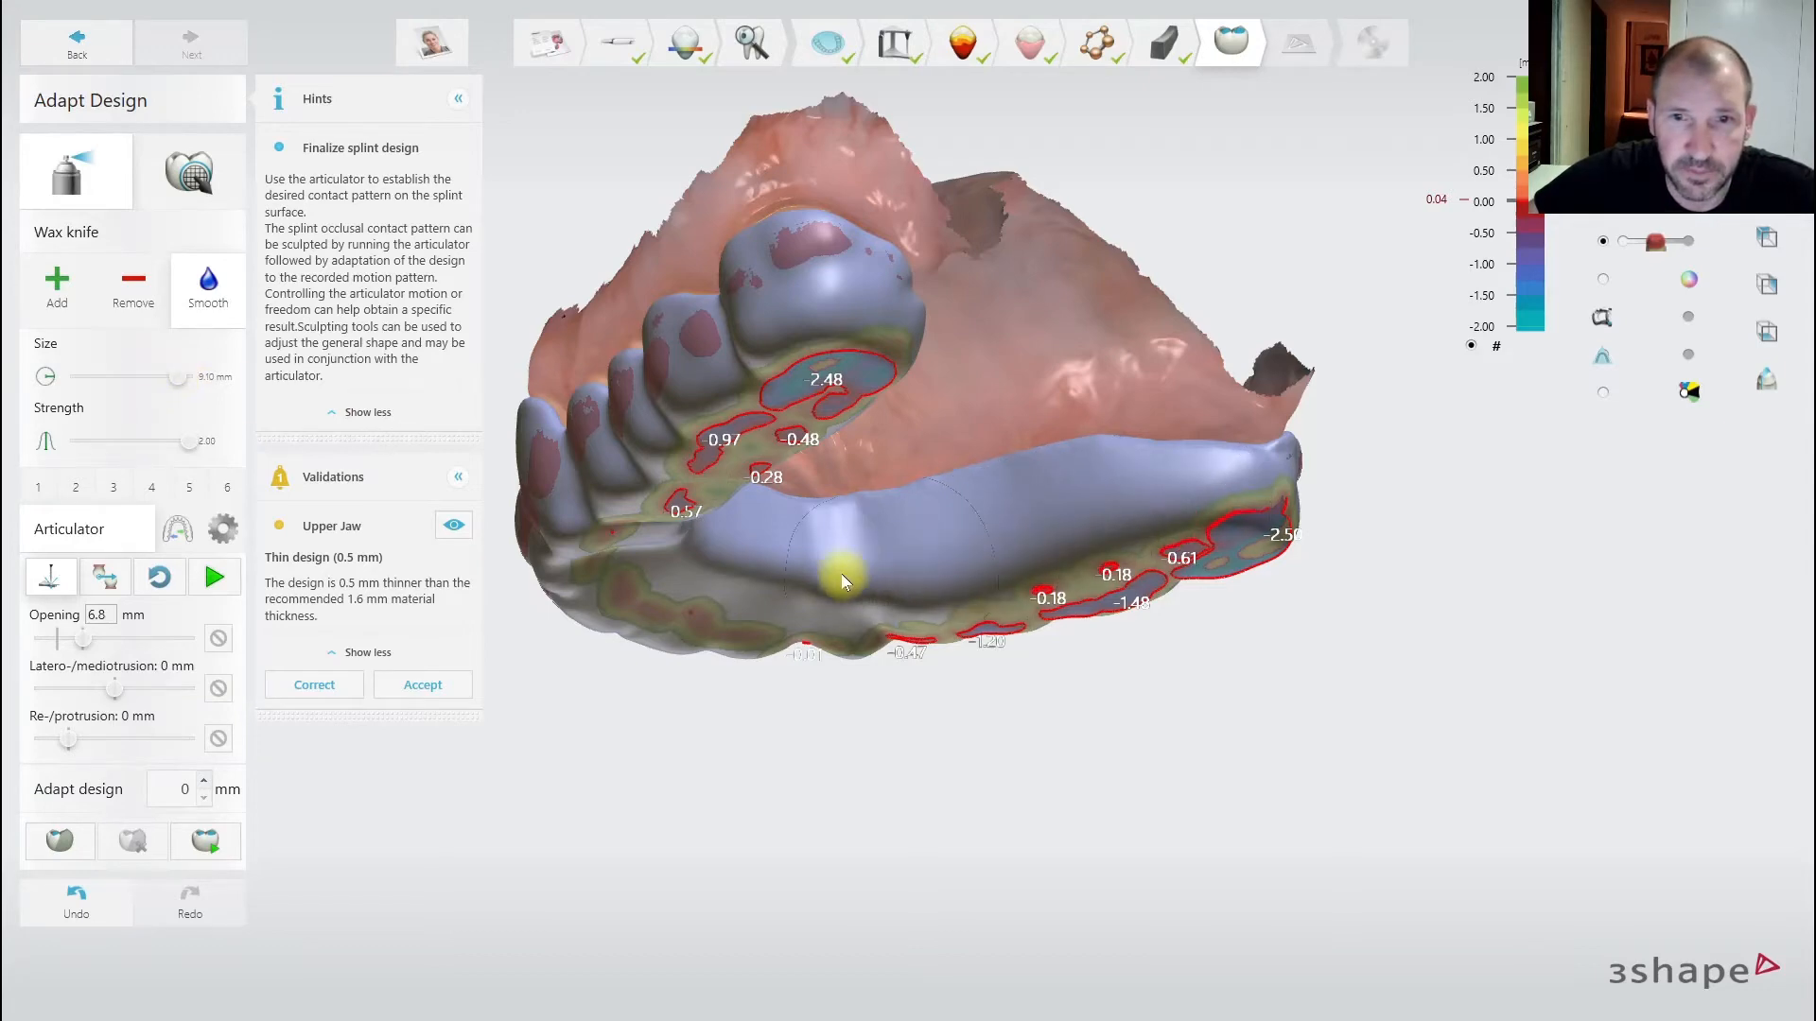
right_click_drag(586, 558, 440, 424)
right_click_drag(866, 620, 774, 626)
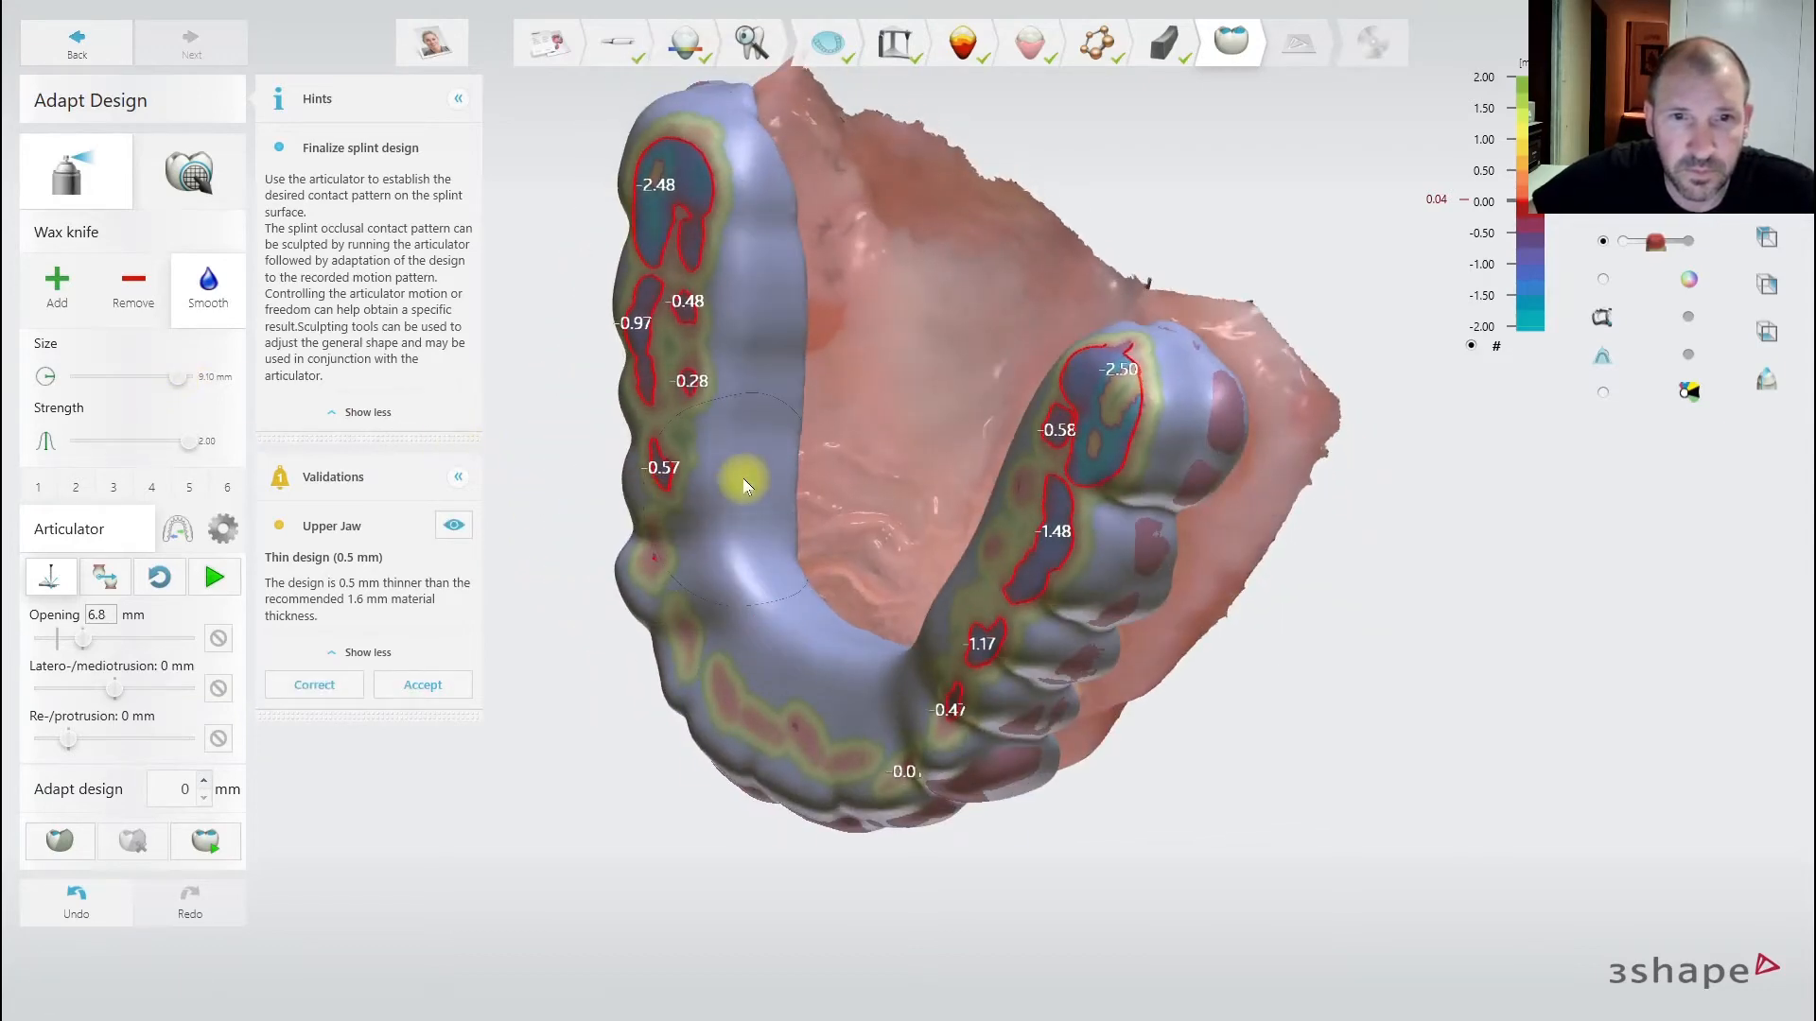
right_click_drag(583, 426, 510, 339)
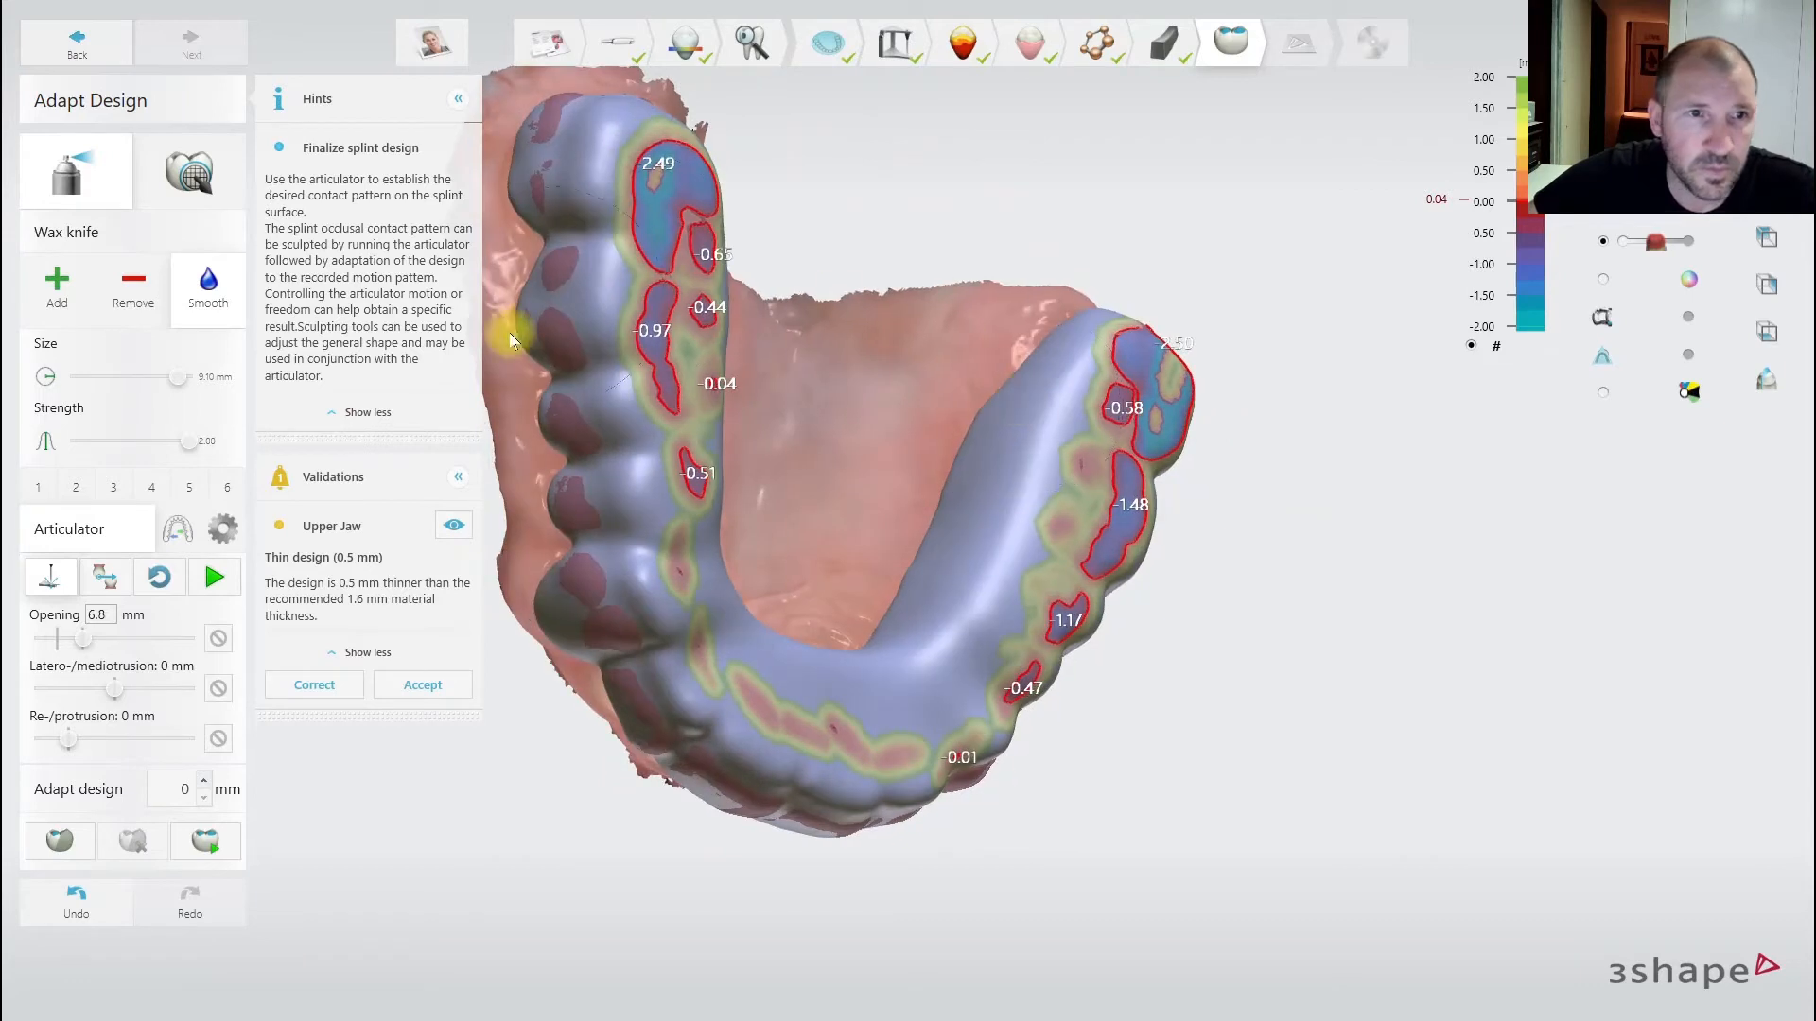
- Add wax to the splint's upper-left end and along its outer side
left_click(59, 280)
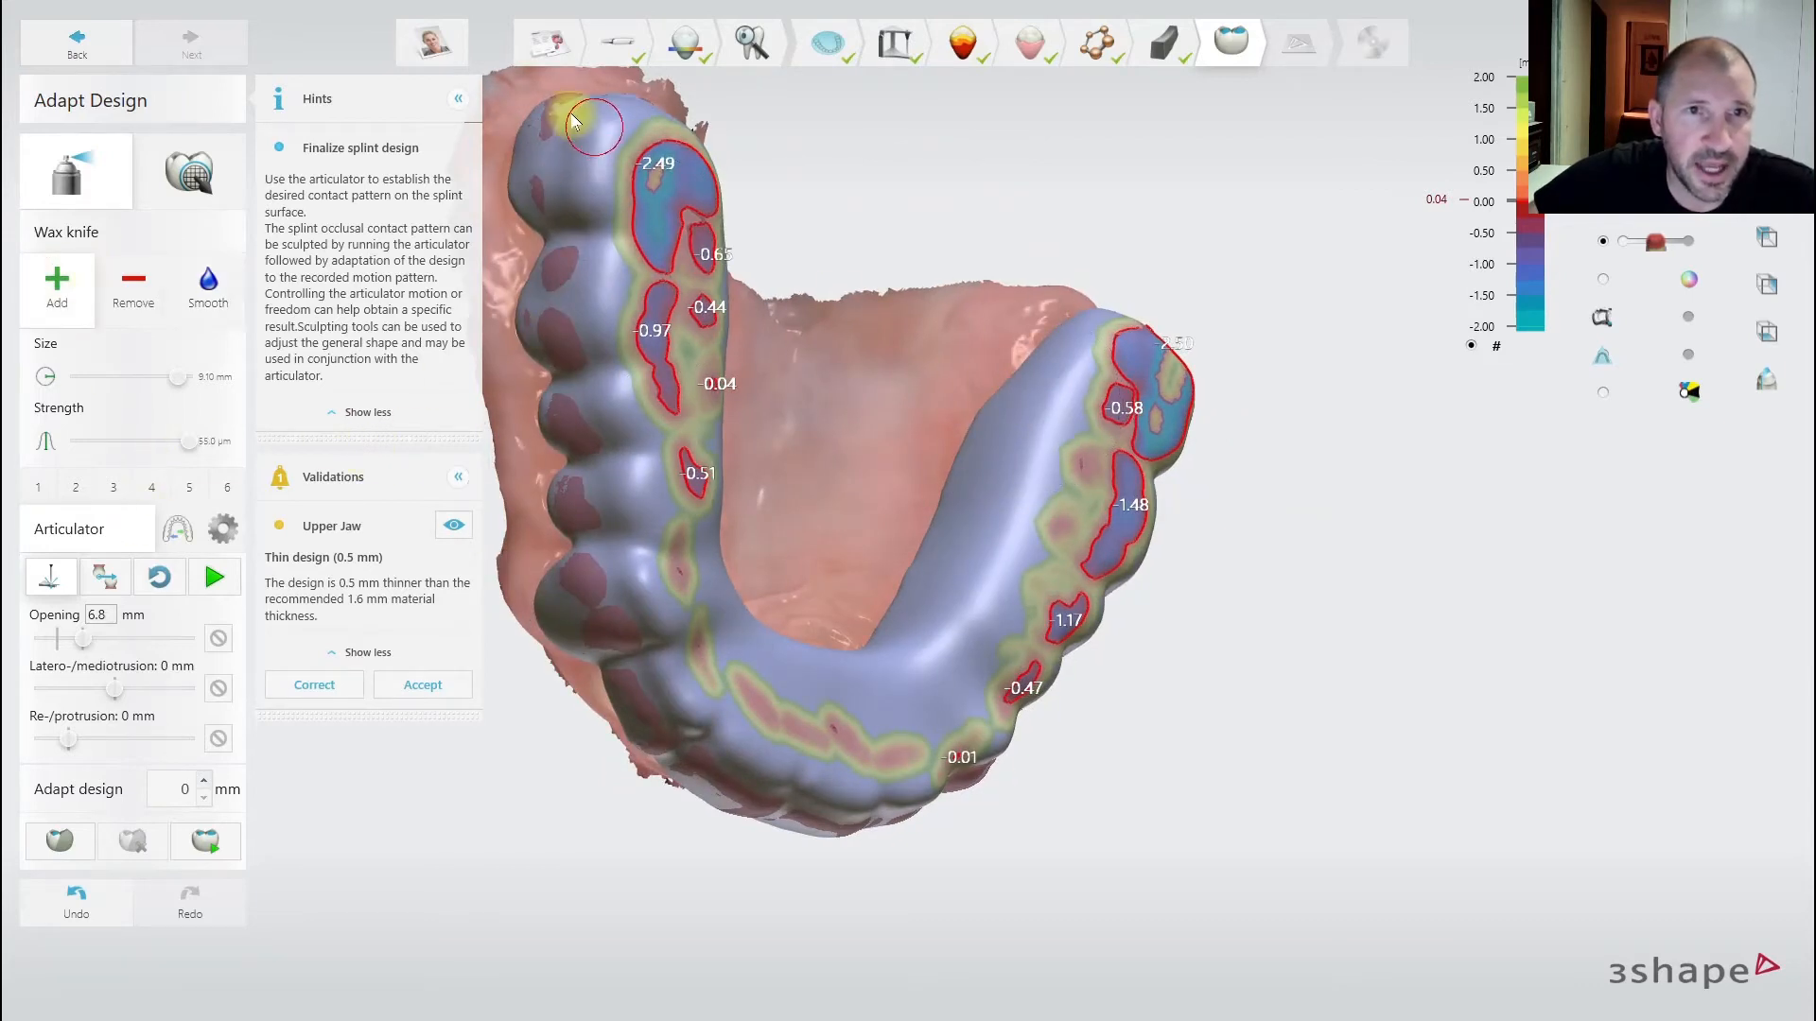
left_click_drag(560, 106, 560, 194)
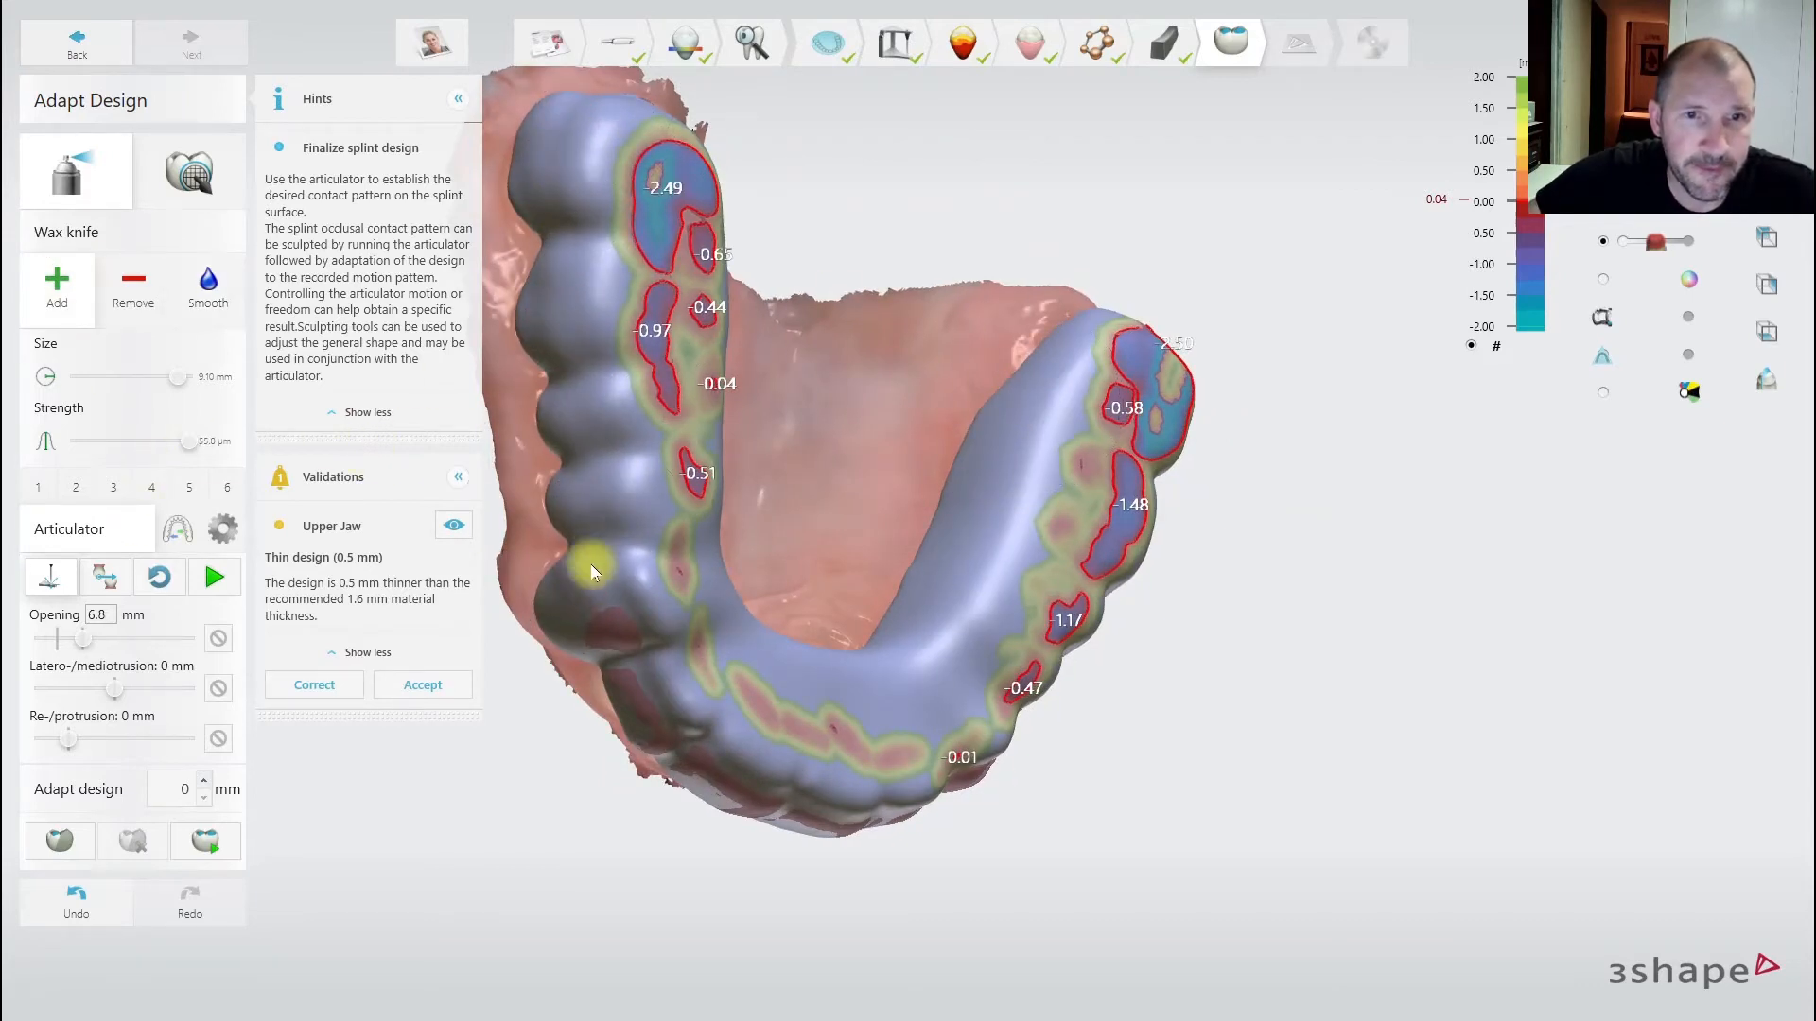
right_click_drag(768, 767, 520, 467)
mouse_move(620, 561)
left_mouse_down()
mouse_move(810, 651)
mouse_move(1050, 677)
left_mouse_up()
- Smooth the notch at the splint's end and its outer side, then orbit to review the contact map
left_click(208, 284)
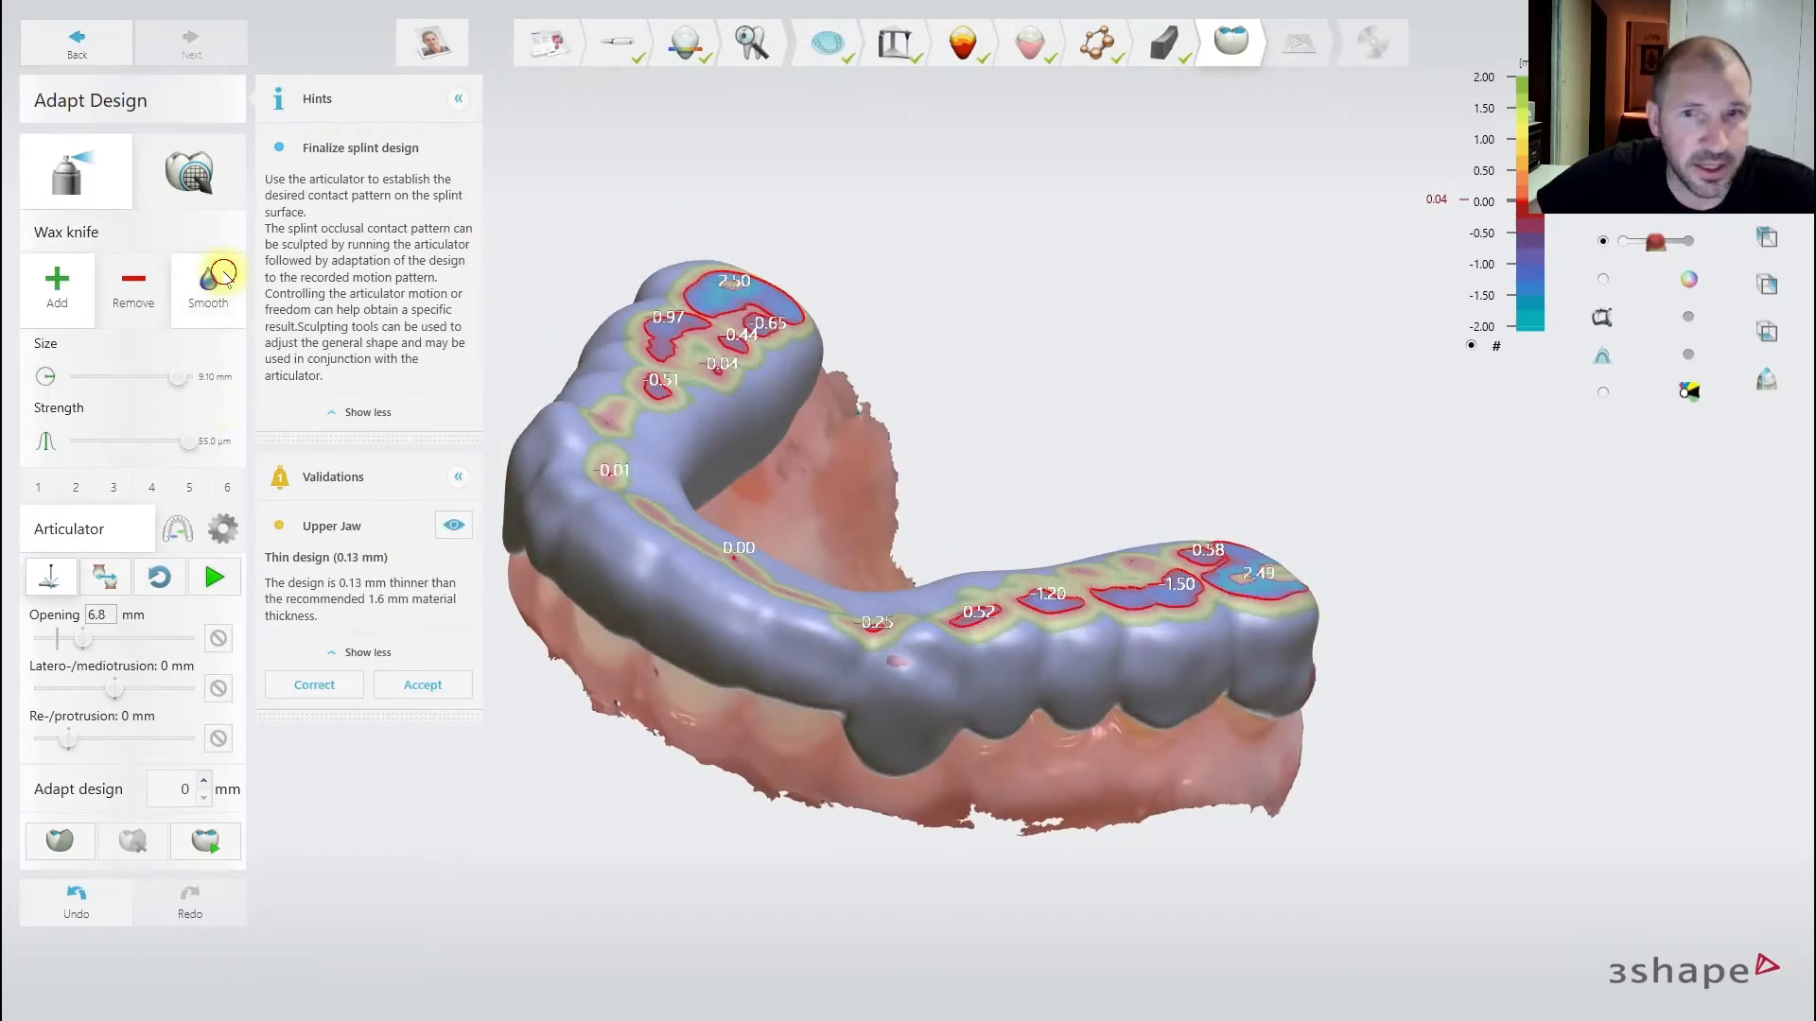
left_click_drag(1256, 657, 957, 687)
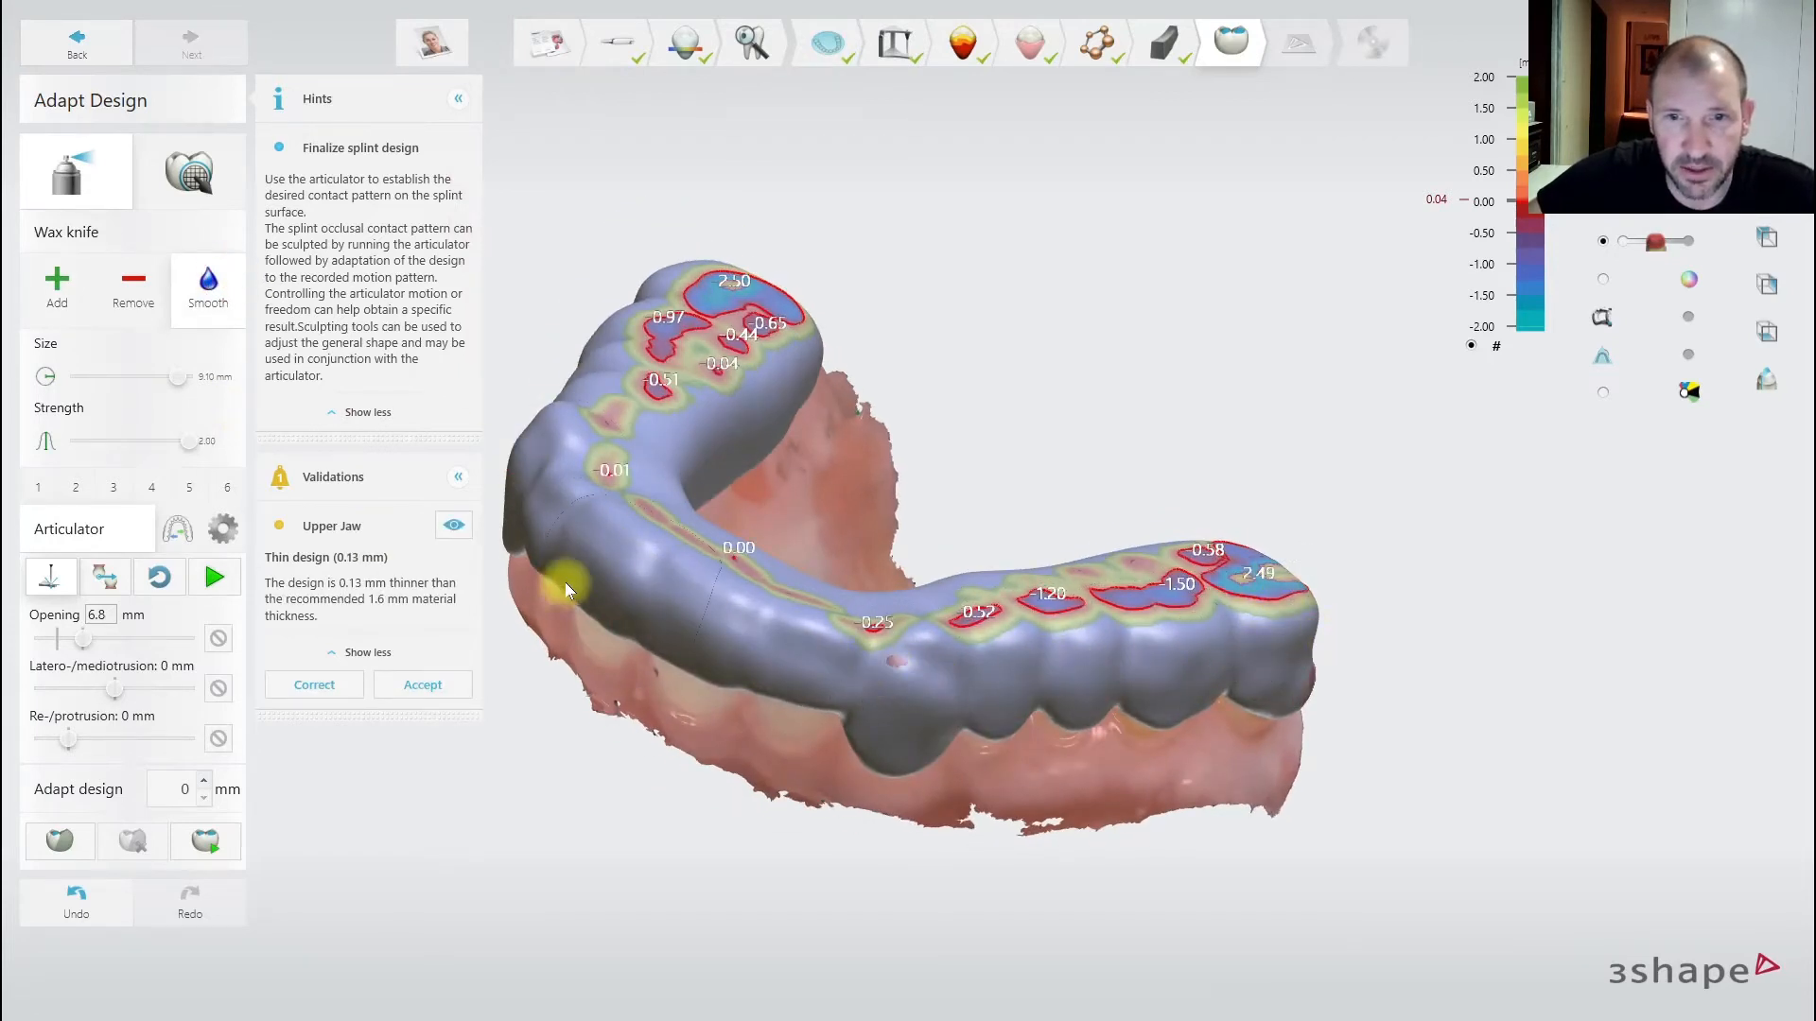
mouse_move(657, 596)
left_mouse_down()
mouse_move(921, 681)
mouse_move(1378, 616)
left_mouse_up()
mouse_move(1378, 616)
right_mouse_down()
mouse_move(1038, 718)
mouse_move(1063, 657)
right_mouse_up()
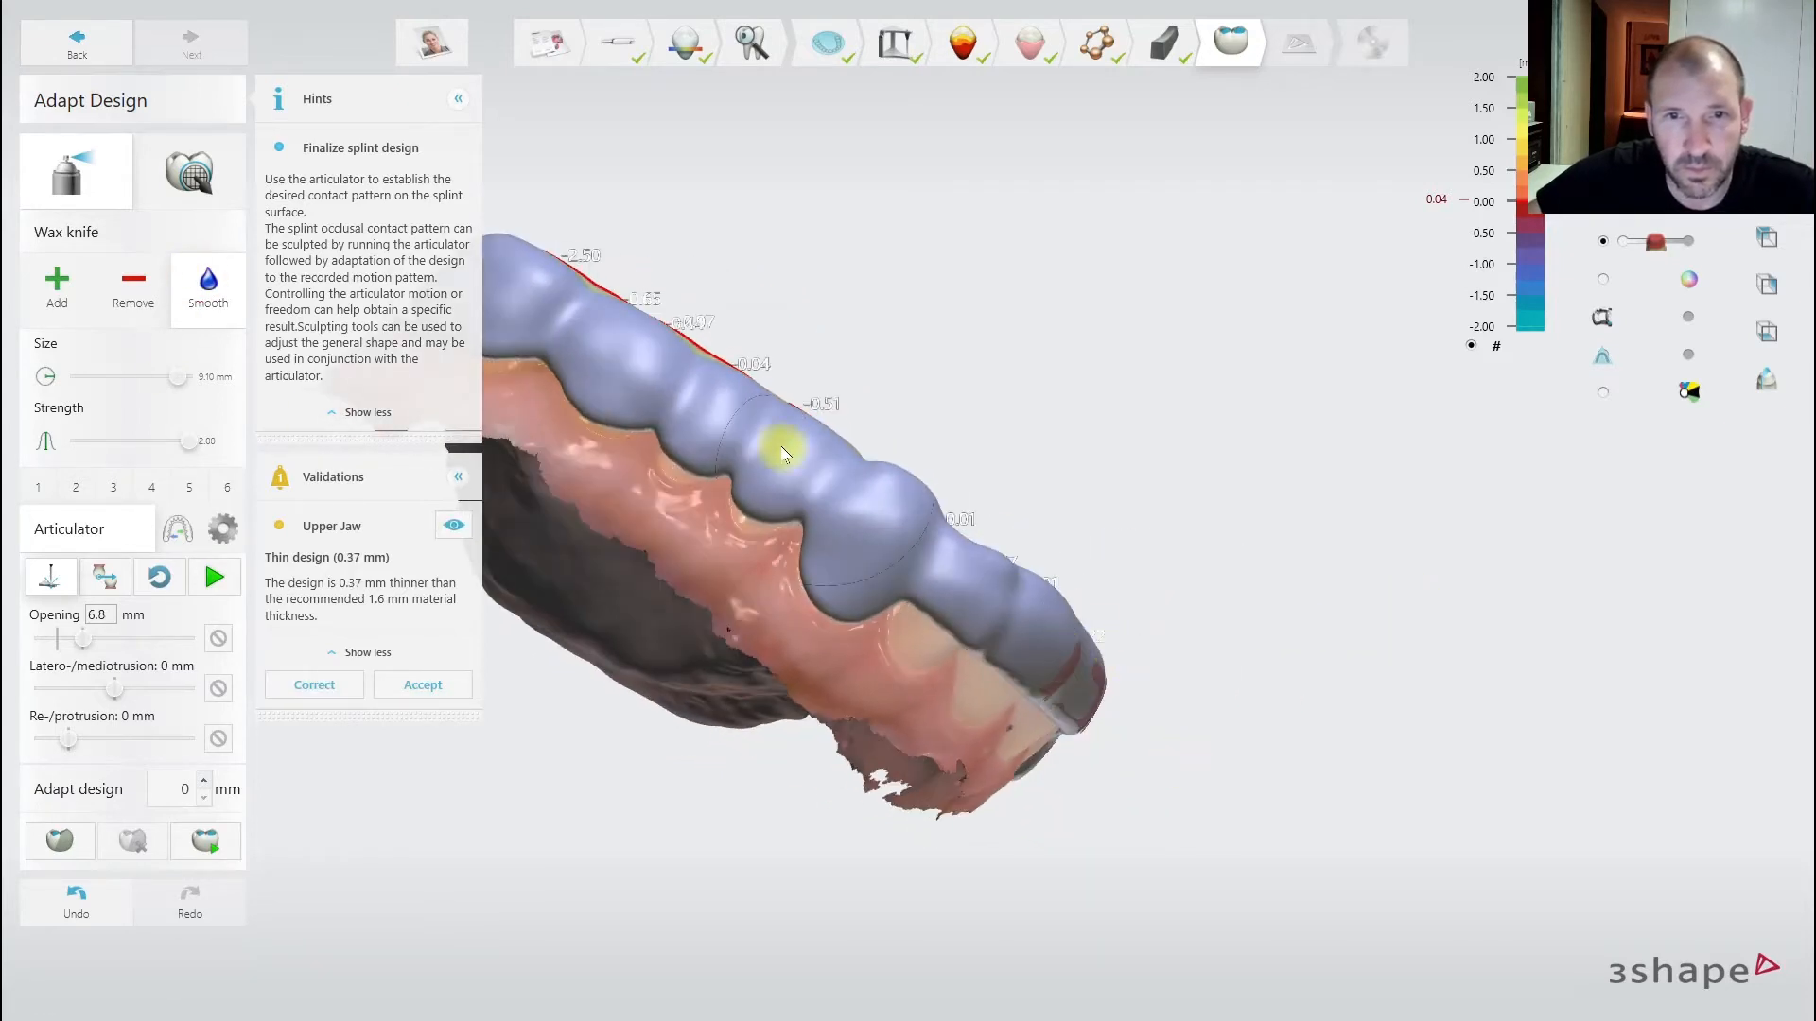
right_click_drag(1179, 713, 650, 771)
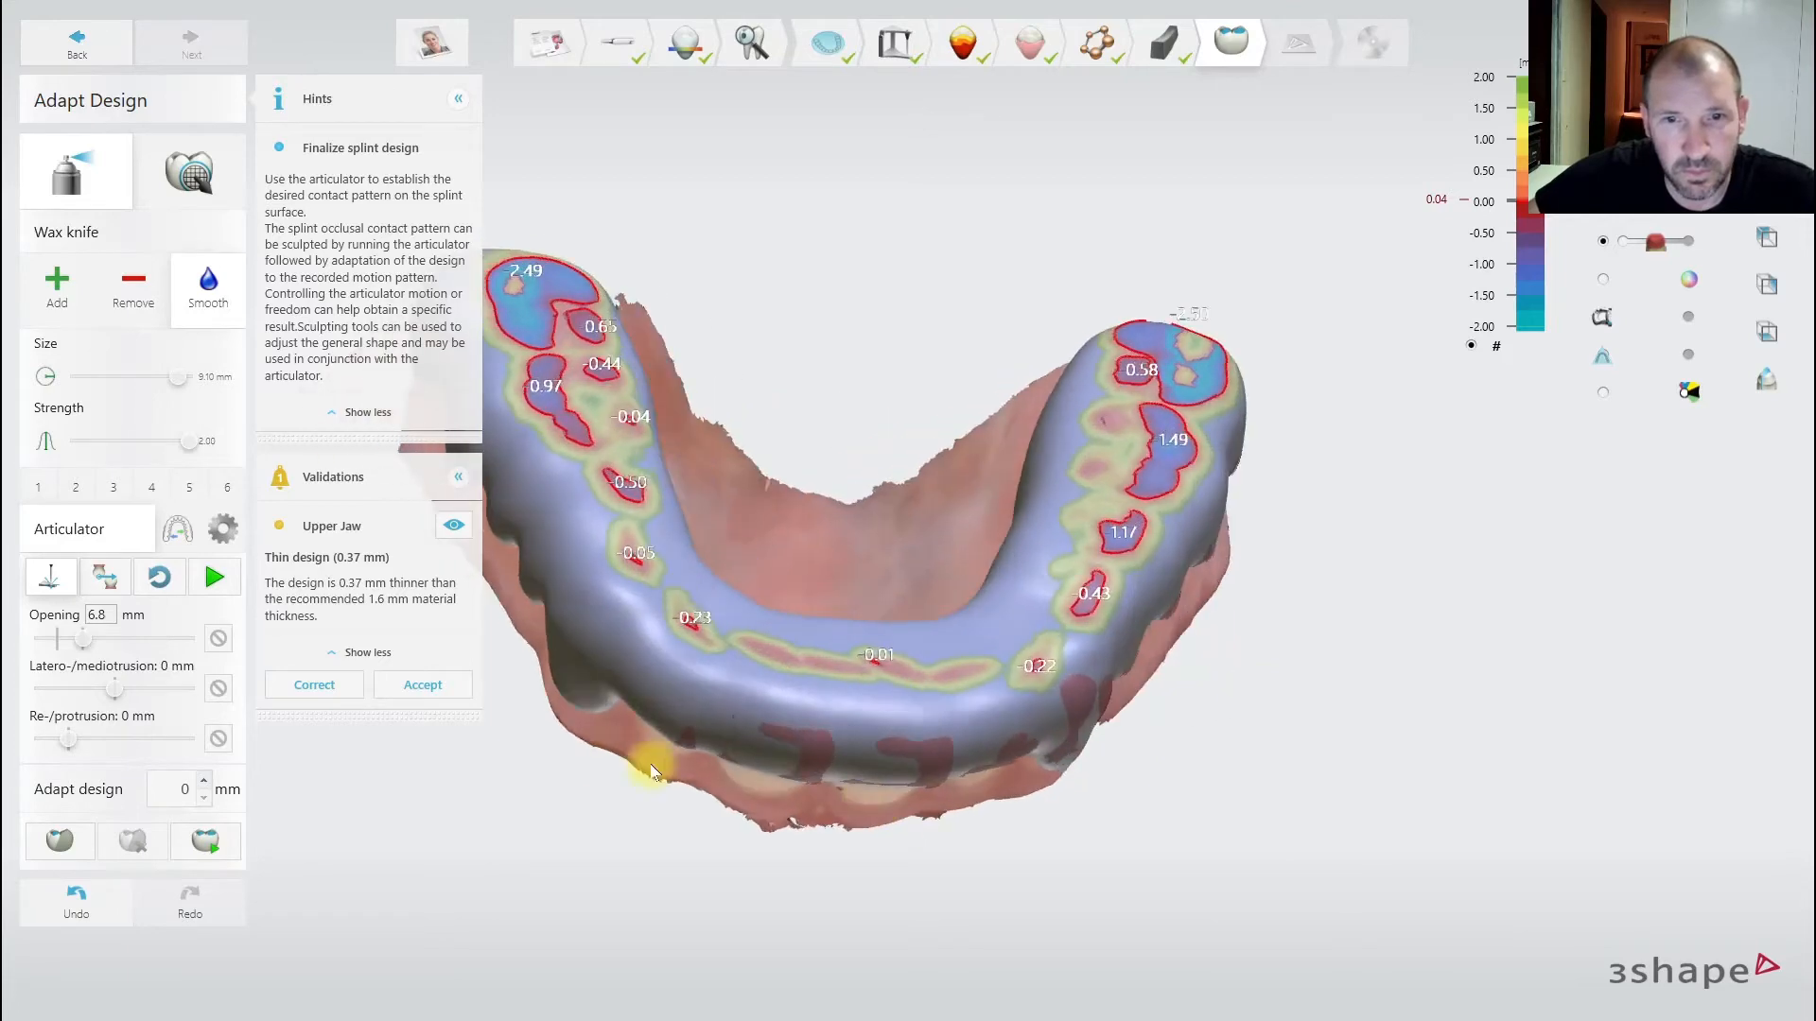
right_click_drag(1104, 762, 806, 790)
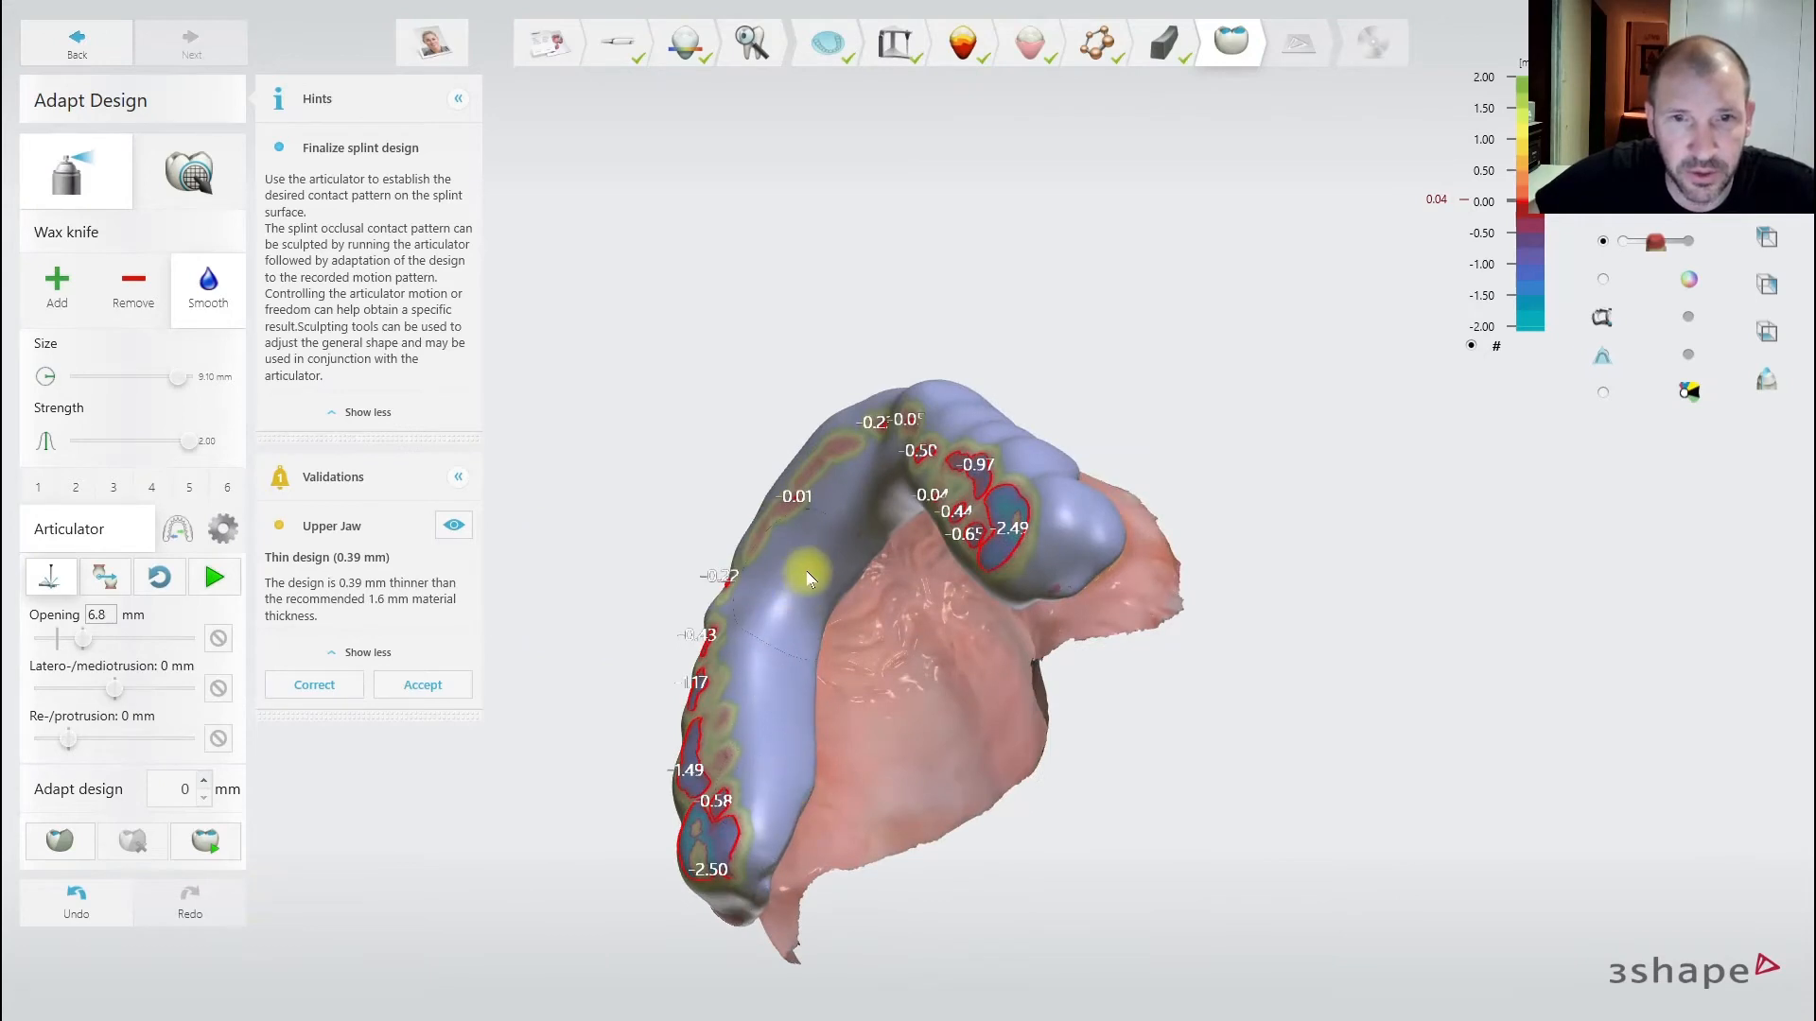
right_click_drag(897, 626, 988, 530)
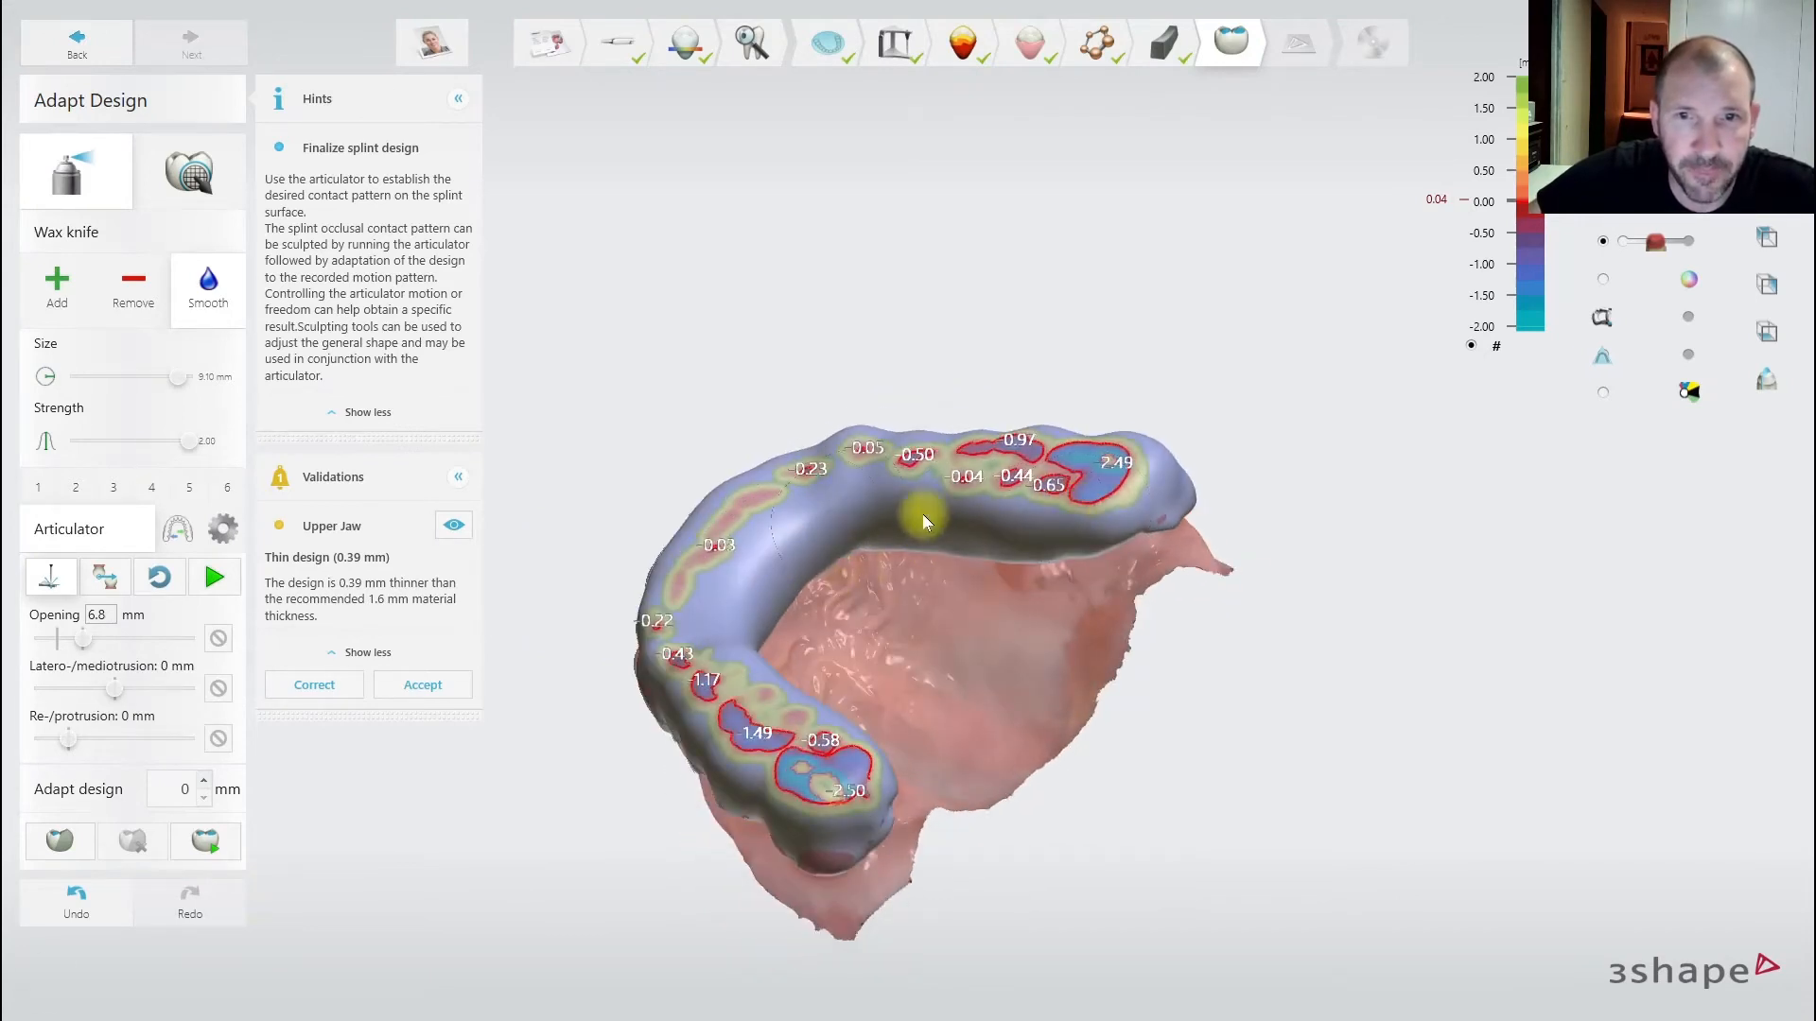
right_click_drag(1253, 522, 851, 643)
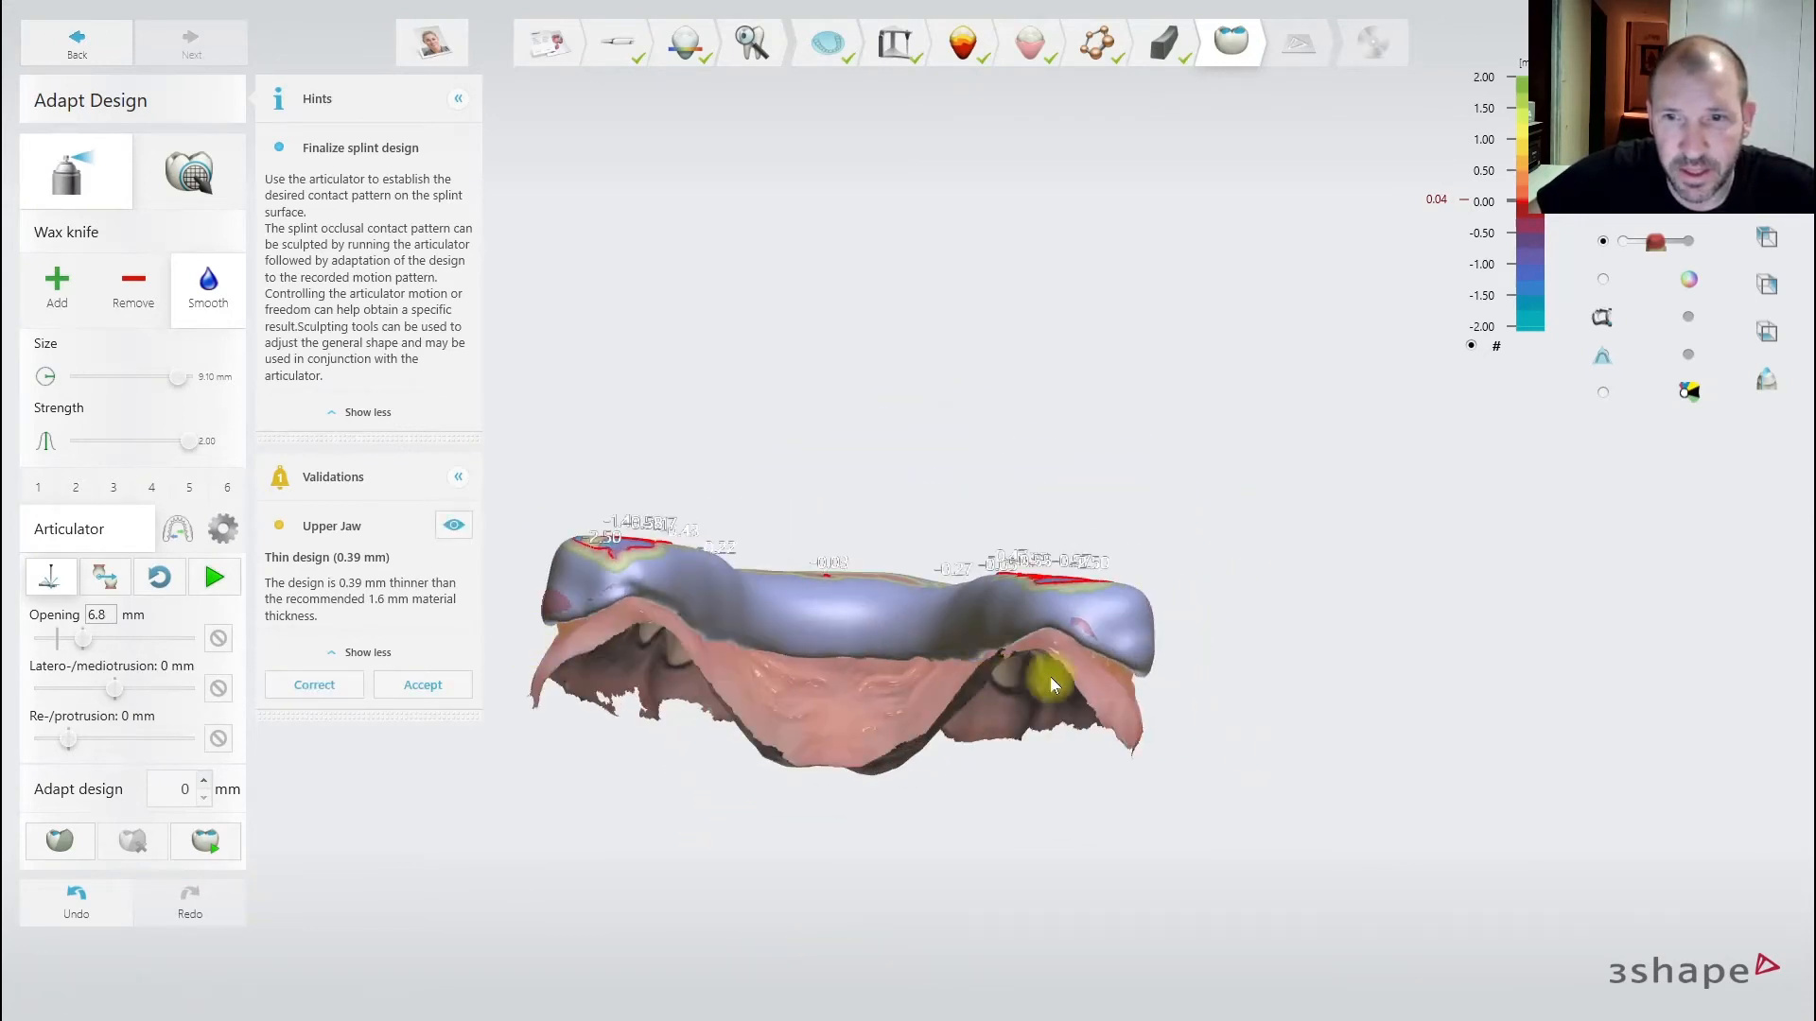
right_click_drag(1172, 635, 565, 720)
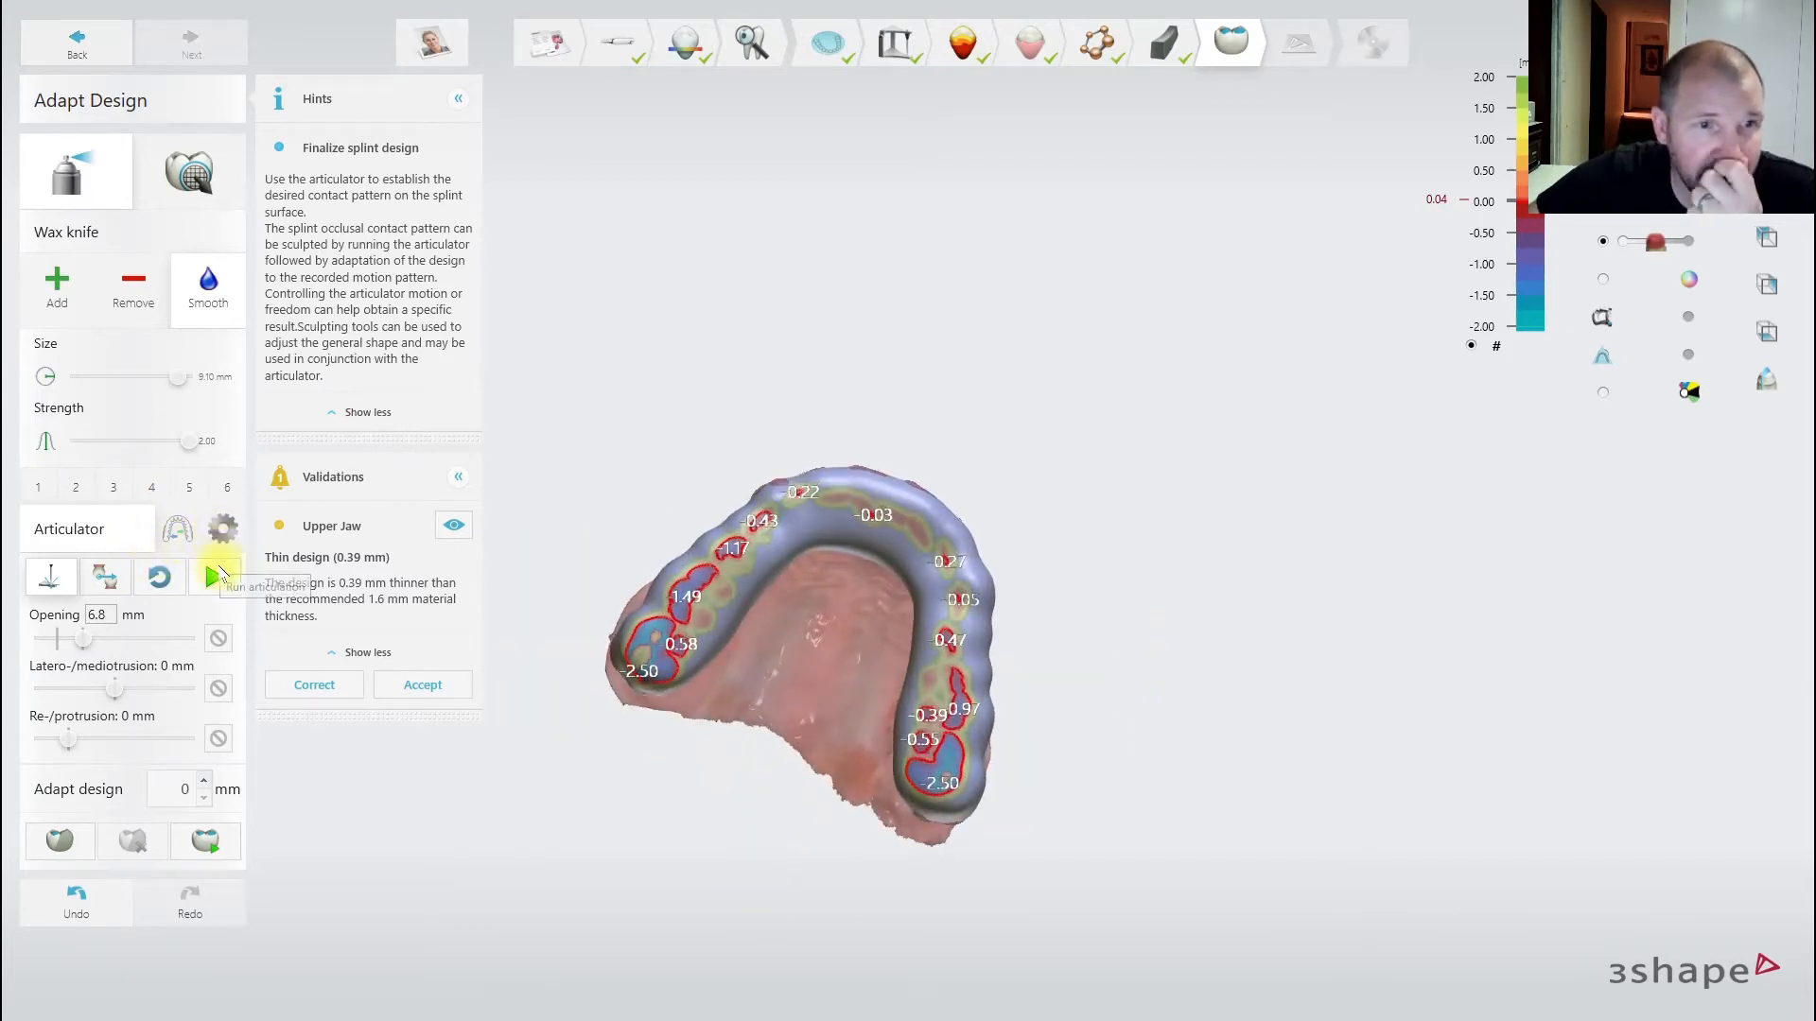
- Run the jaw motion, then smooth the left and right rear contact areas of the splint
left_click(214, 576)
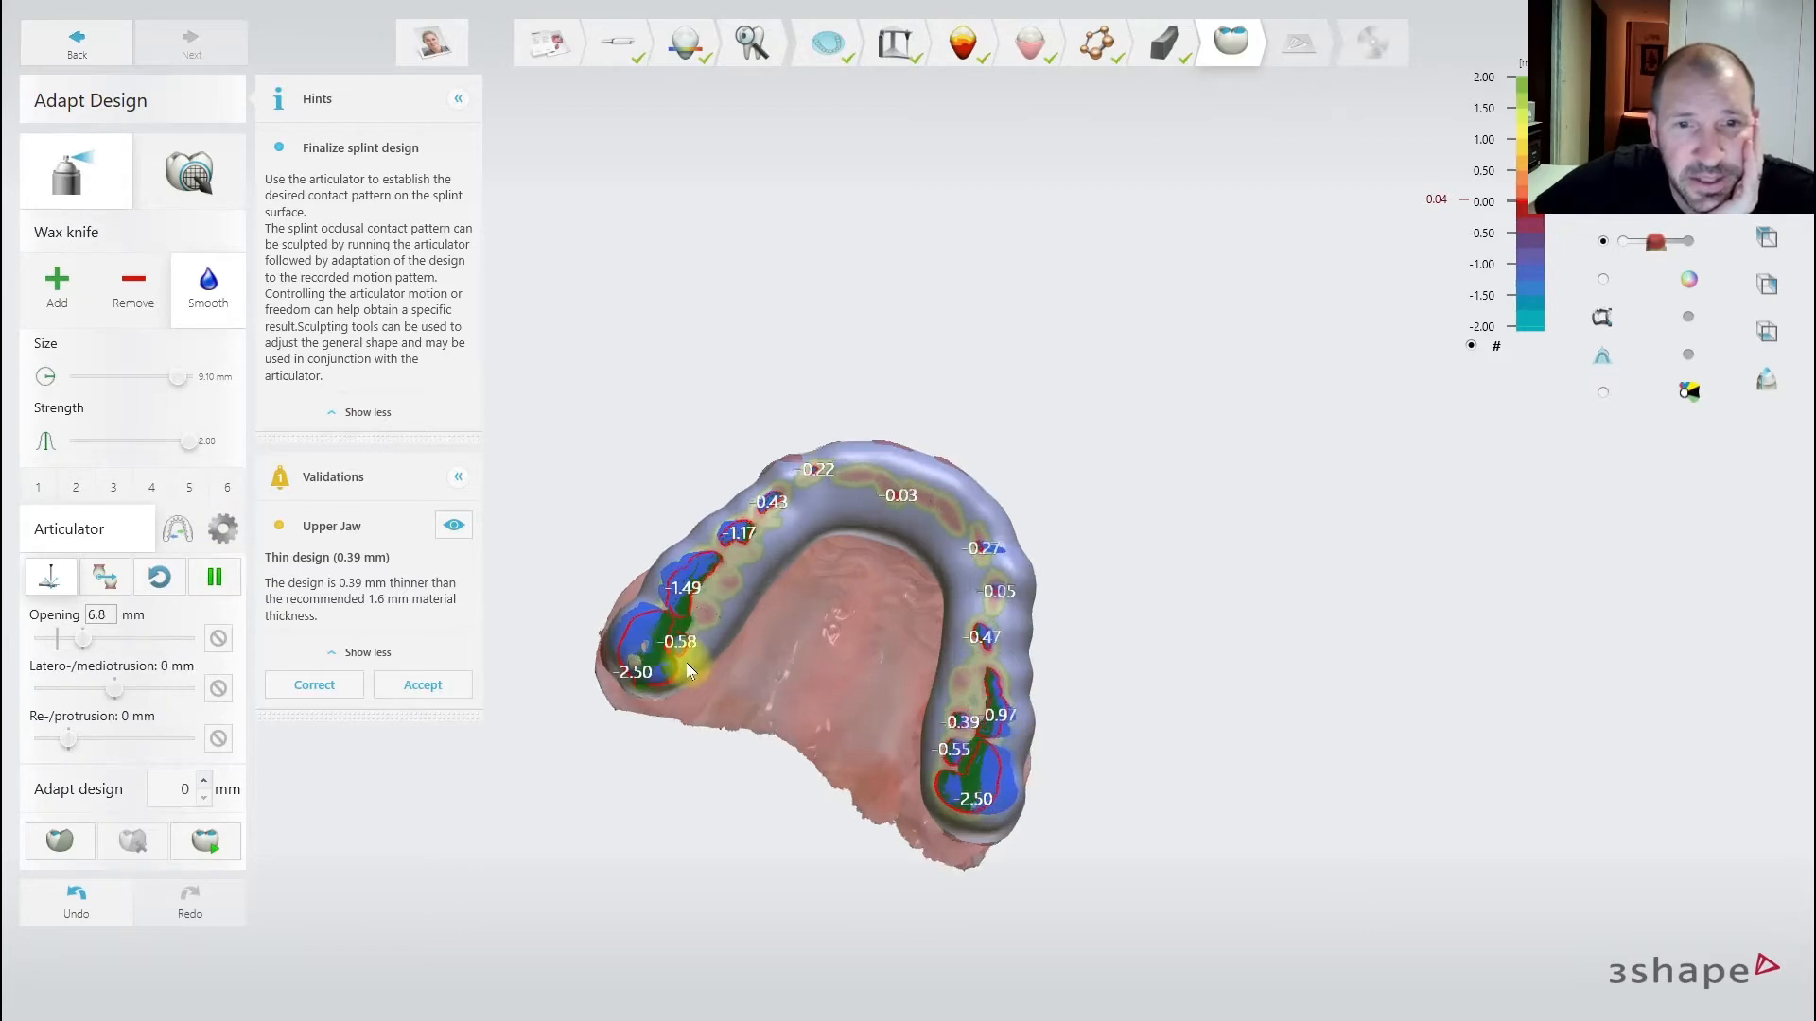
scroll(851, 689, "up", 5)
scroll(969, 587, "down", 3)
right_click_drag(1014, 688, 1125, 690)
scroll(1158, 411, "up", 3)
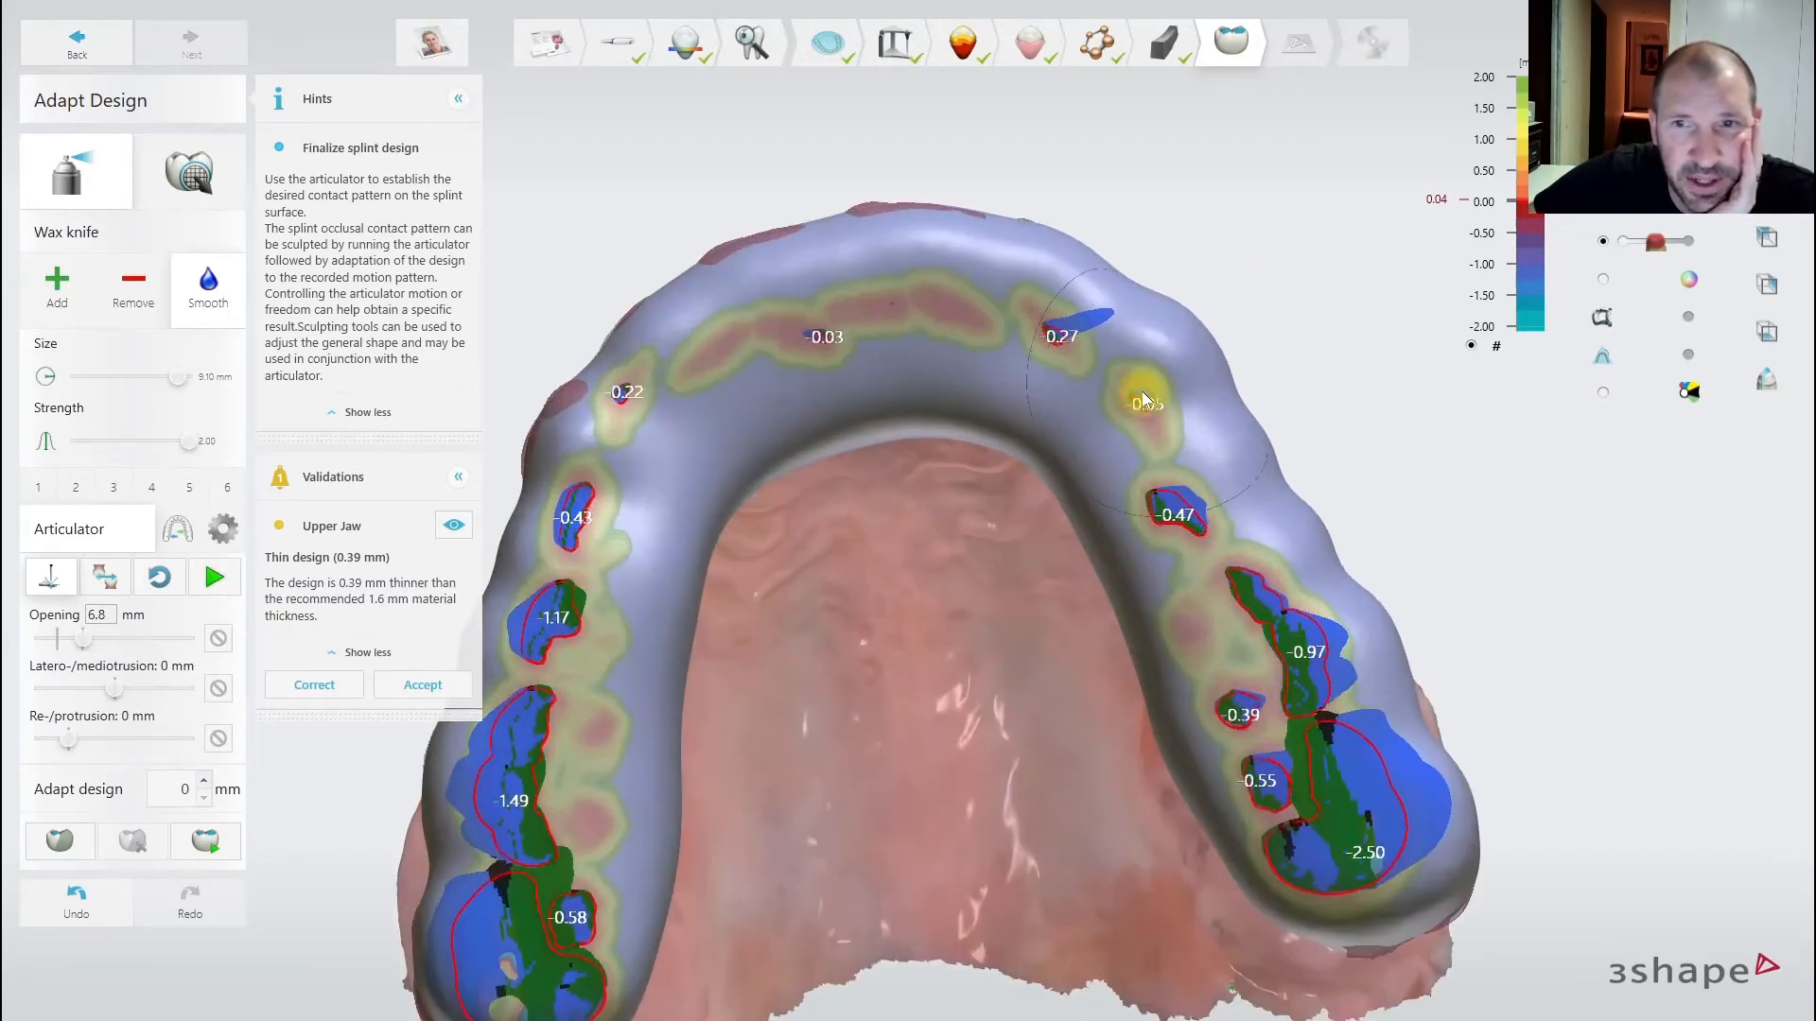
right_click_drag(862, 440, 864, 397)
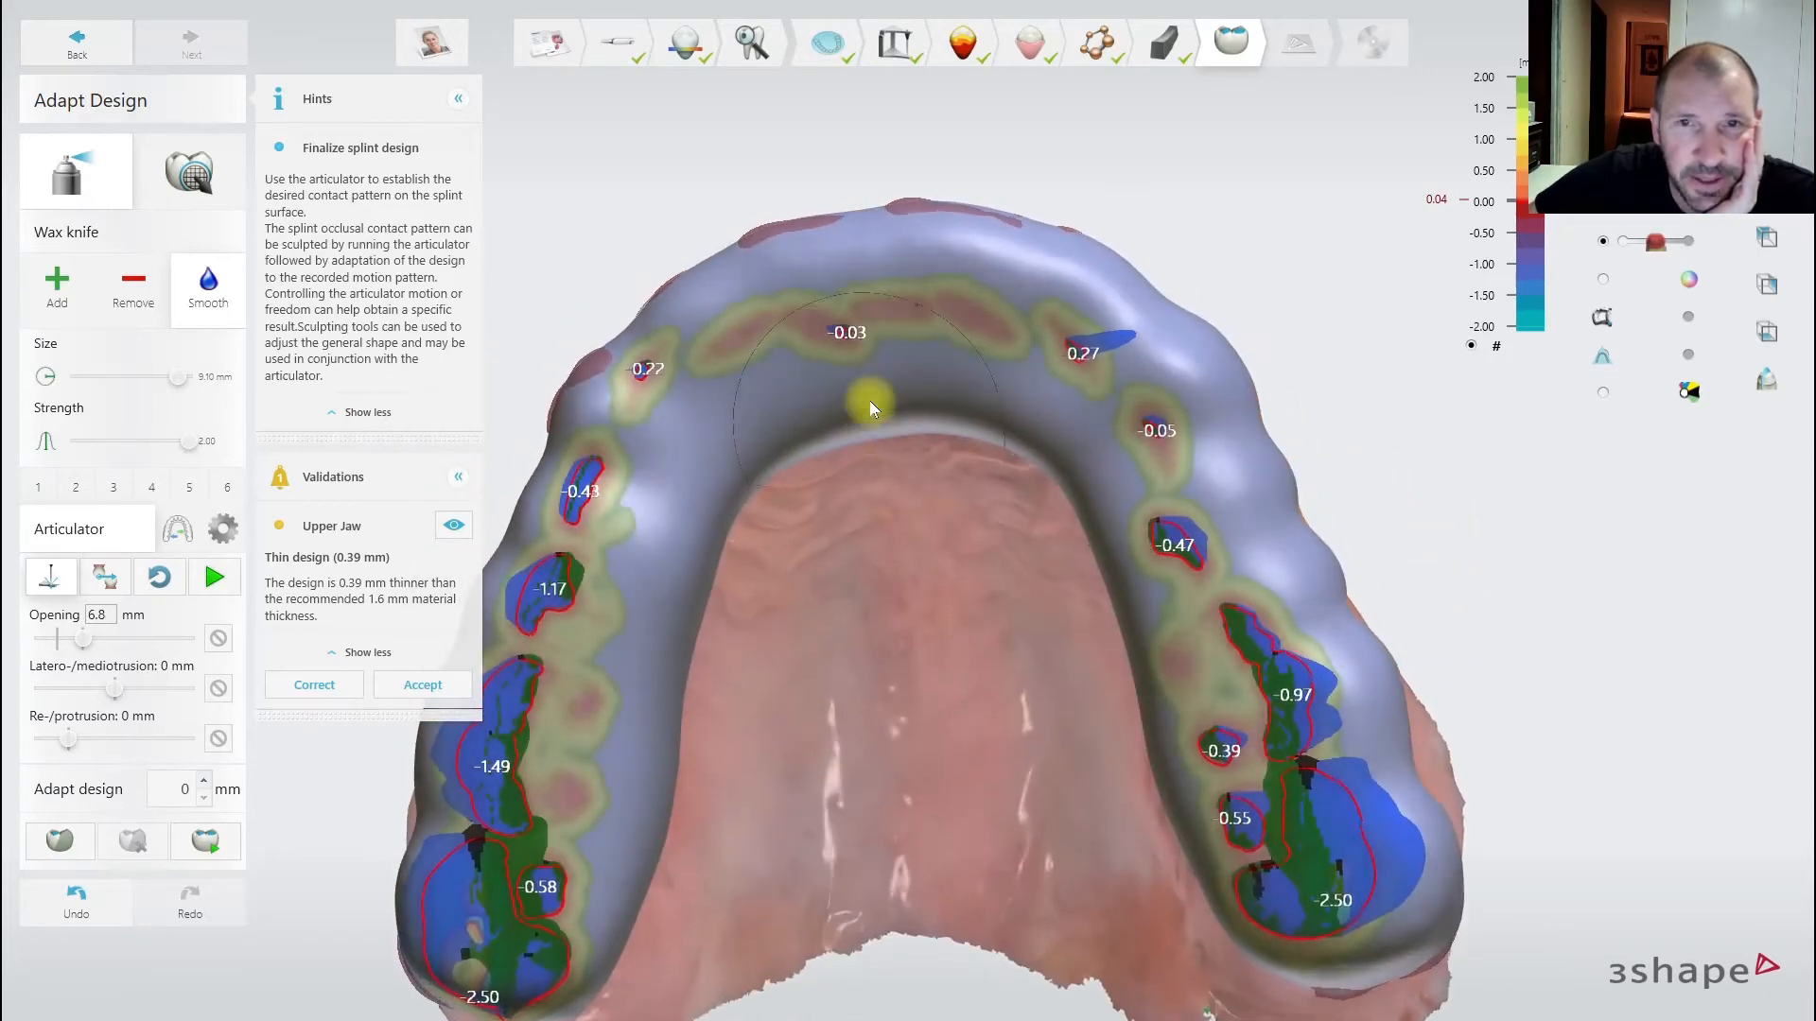
scroll(912, 474, "down", 3)
right_click_drag(933, 570, 774, 536)
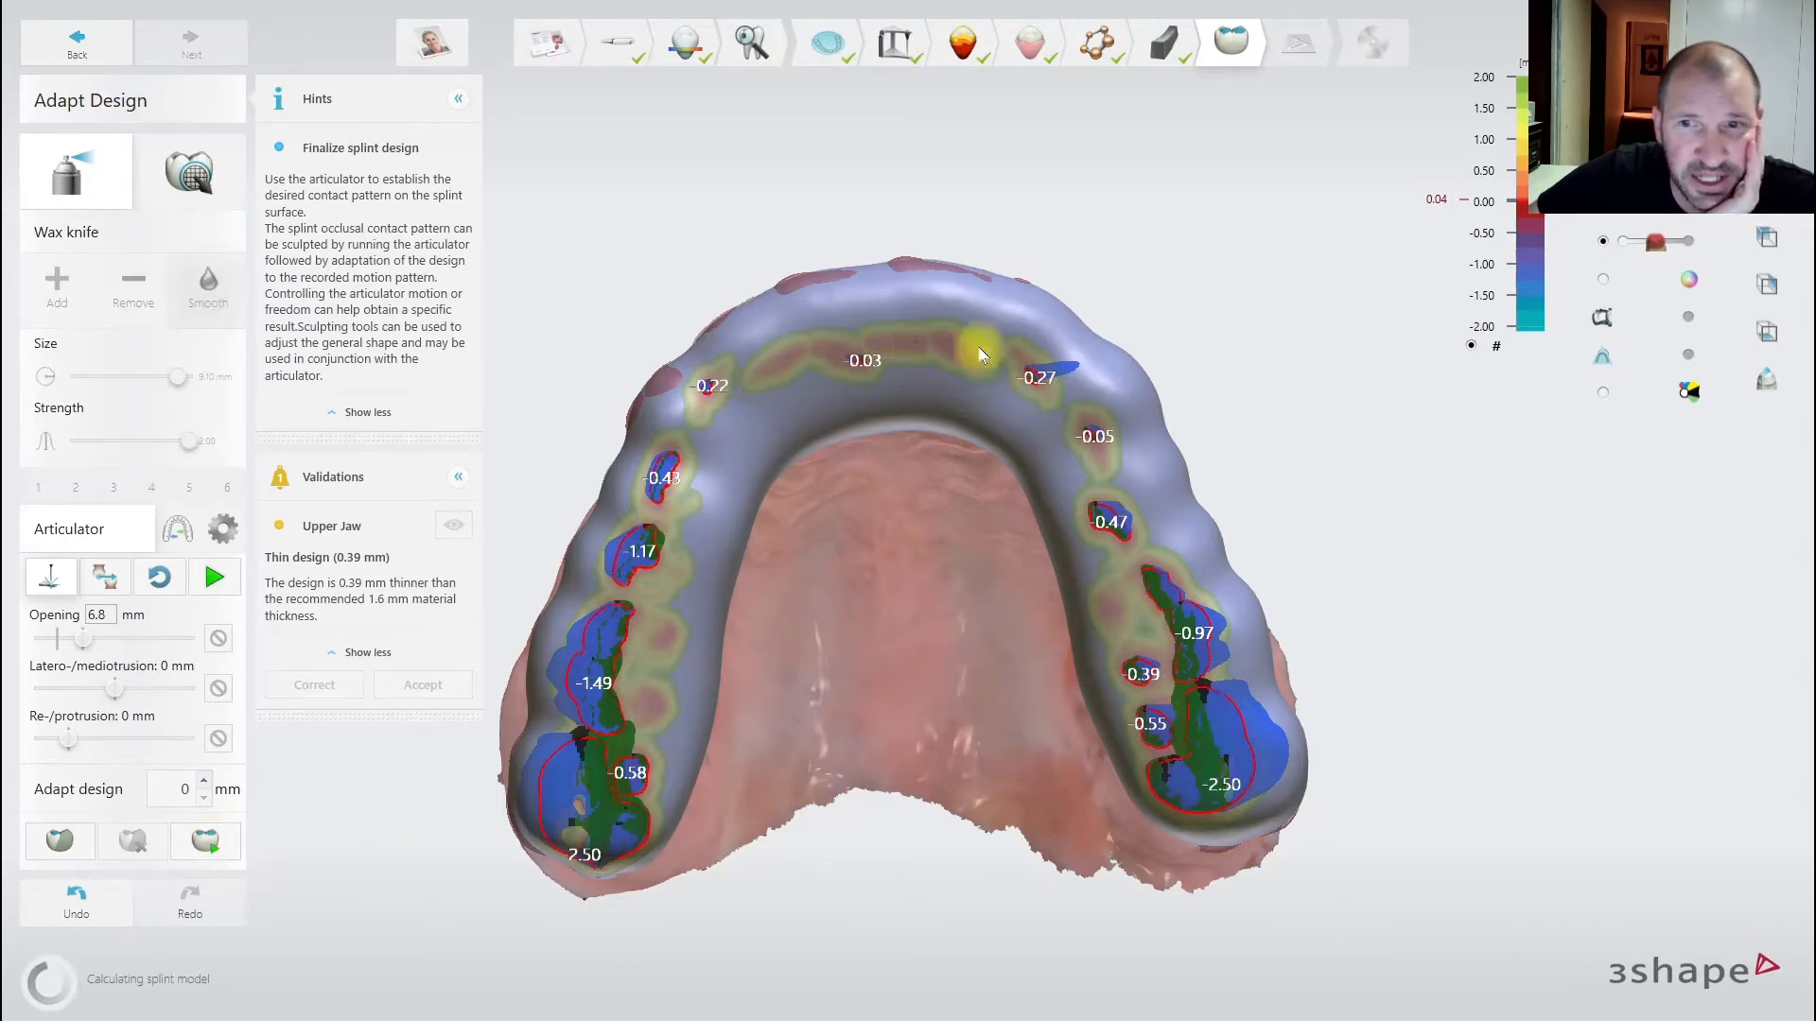
right_click_drag(1200, 721, 1026, 707)
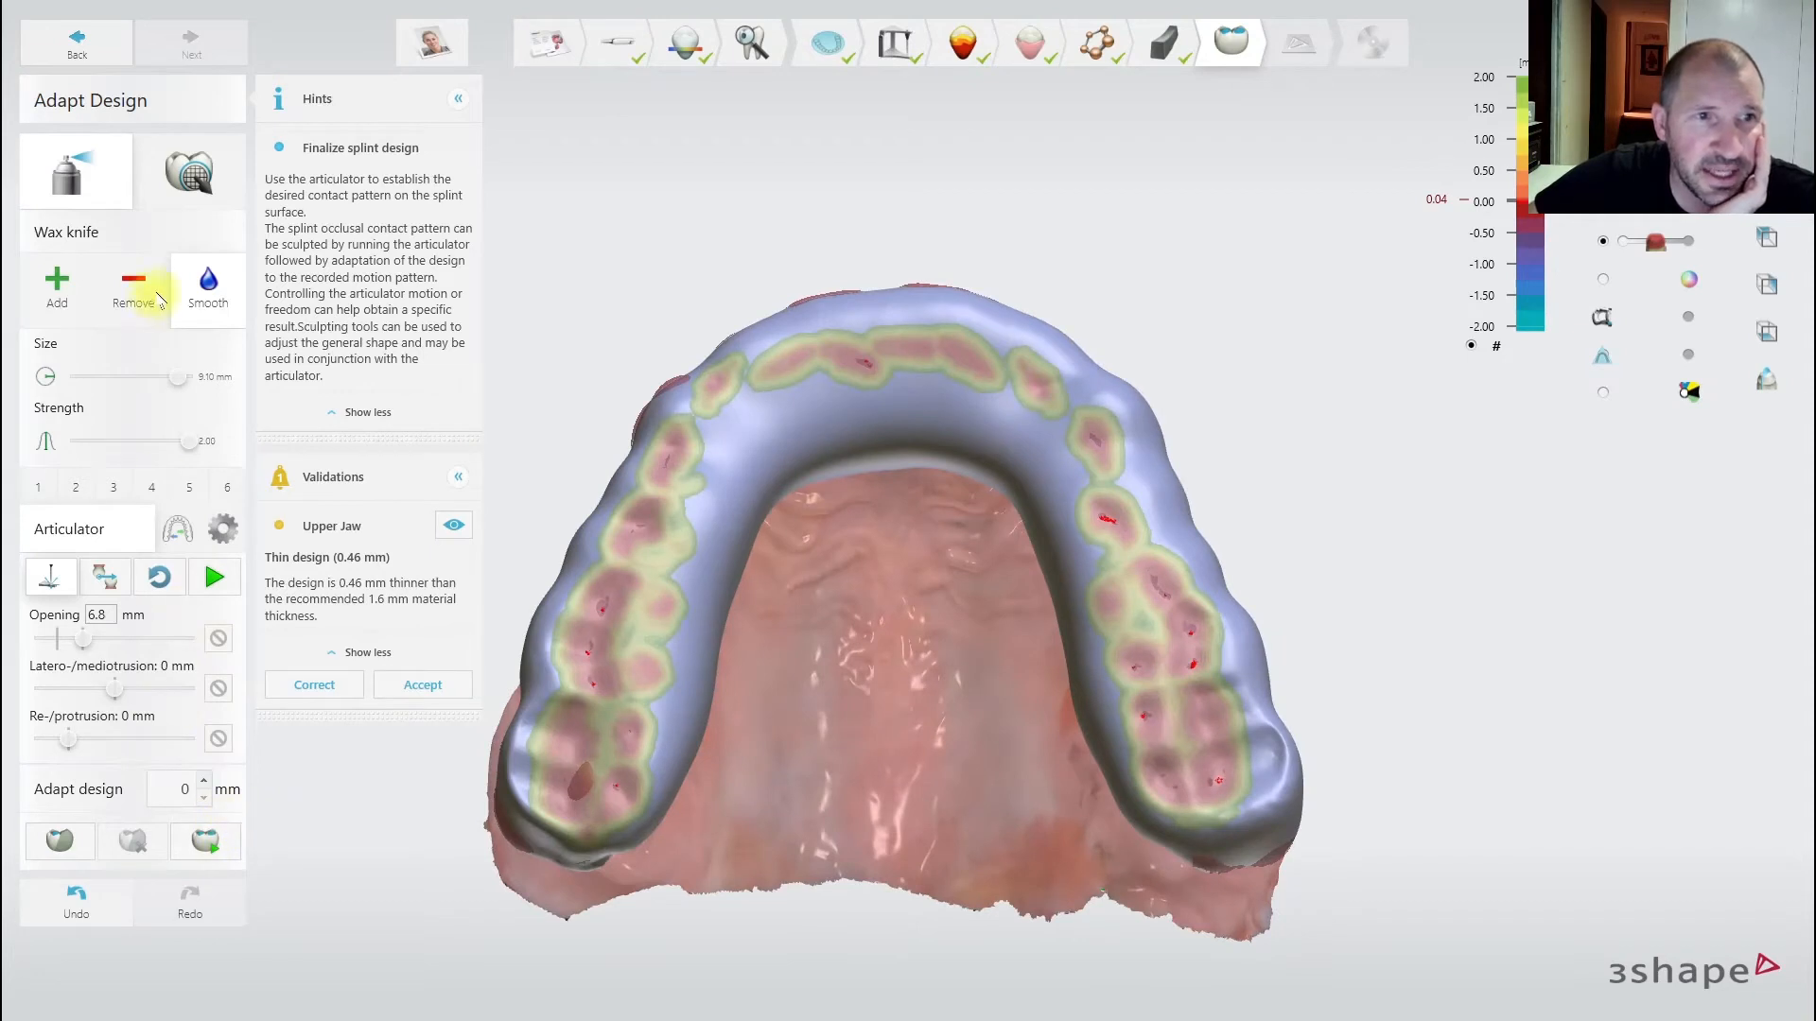
left_click_drag(570, 815, 565, 790)
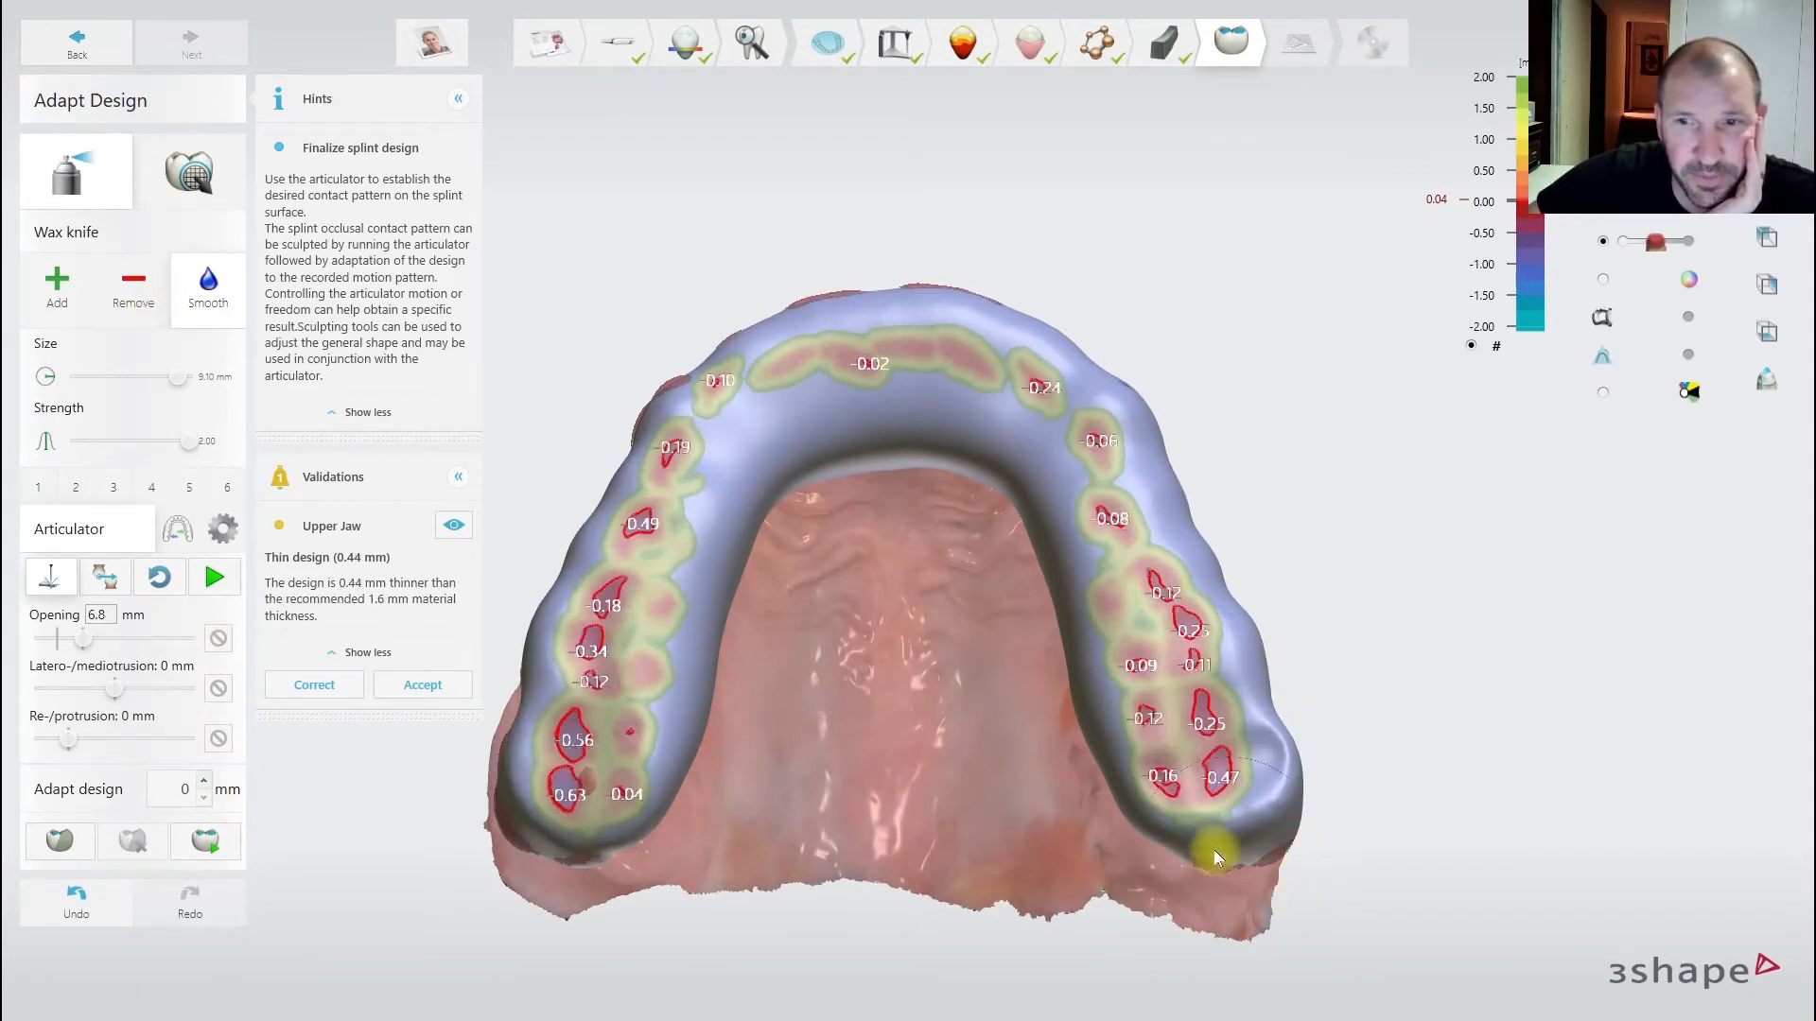
left_click_drag(1268, 821, 1281, 766)
right_click_drag(1179, 543, 1021, 781)
- Add wax across the front of the splint with the wax knife
left_click(57, 284)
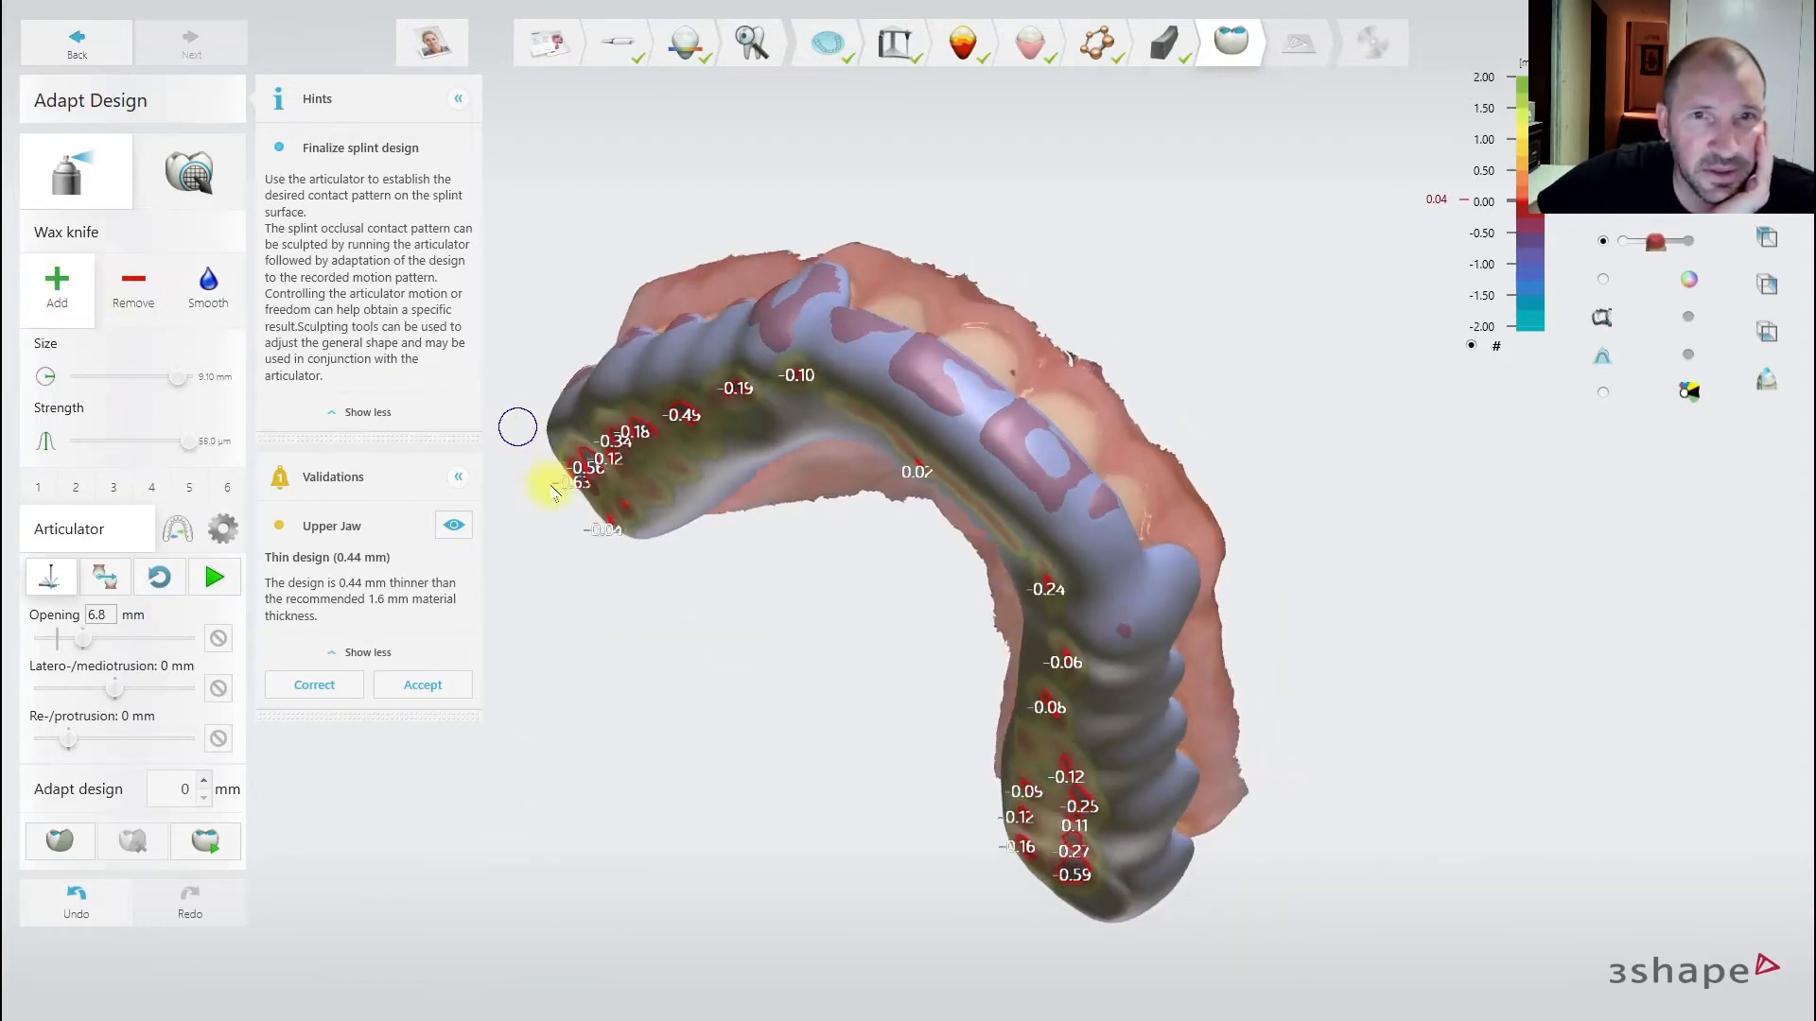
right_click_drag(519, 422, 770, 341)
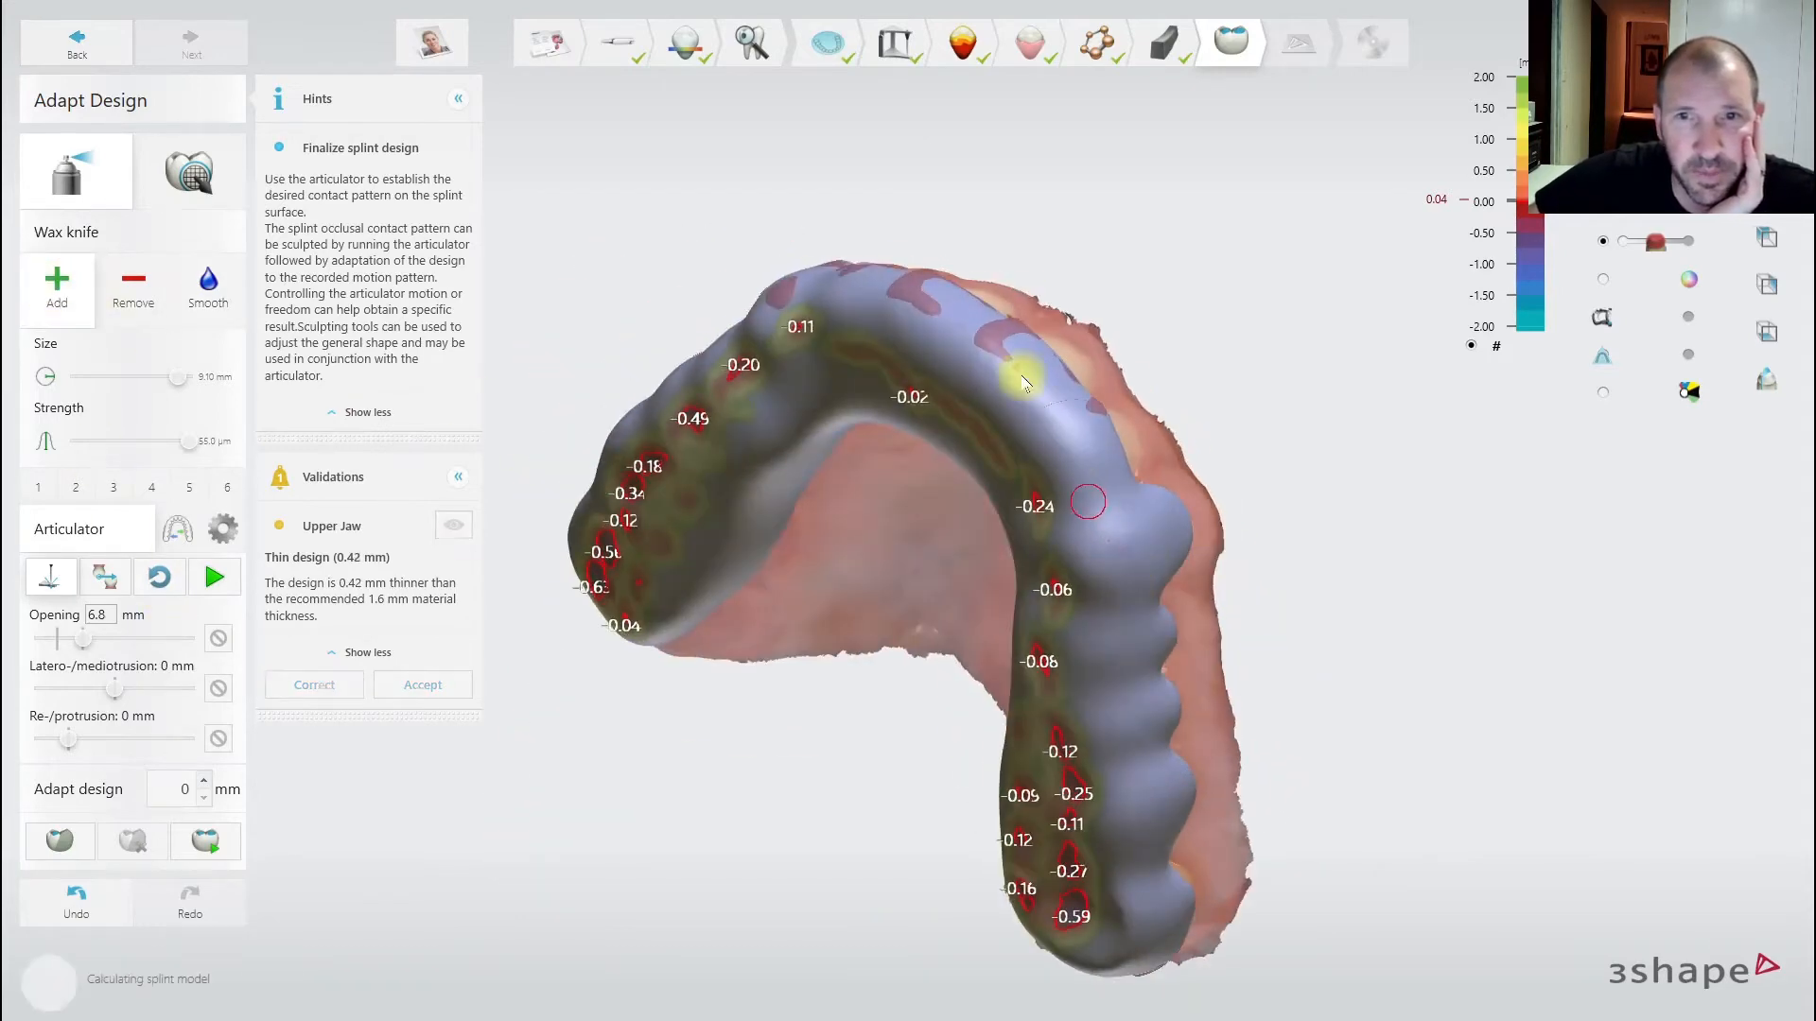
right_click_drag(1018, 373, 1253, 697)
left_click_drag(1119, 711, 535, 667)
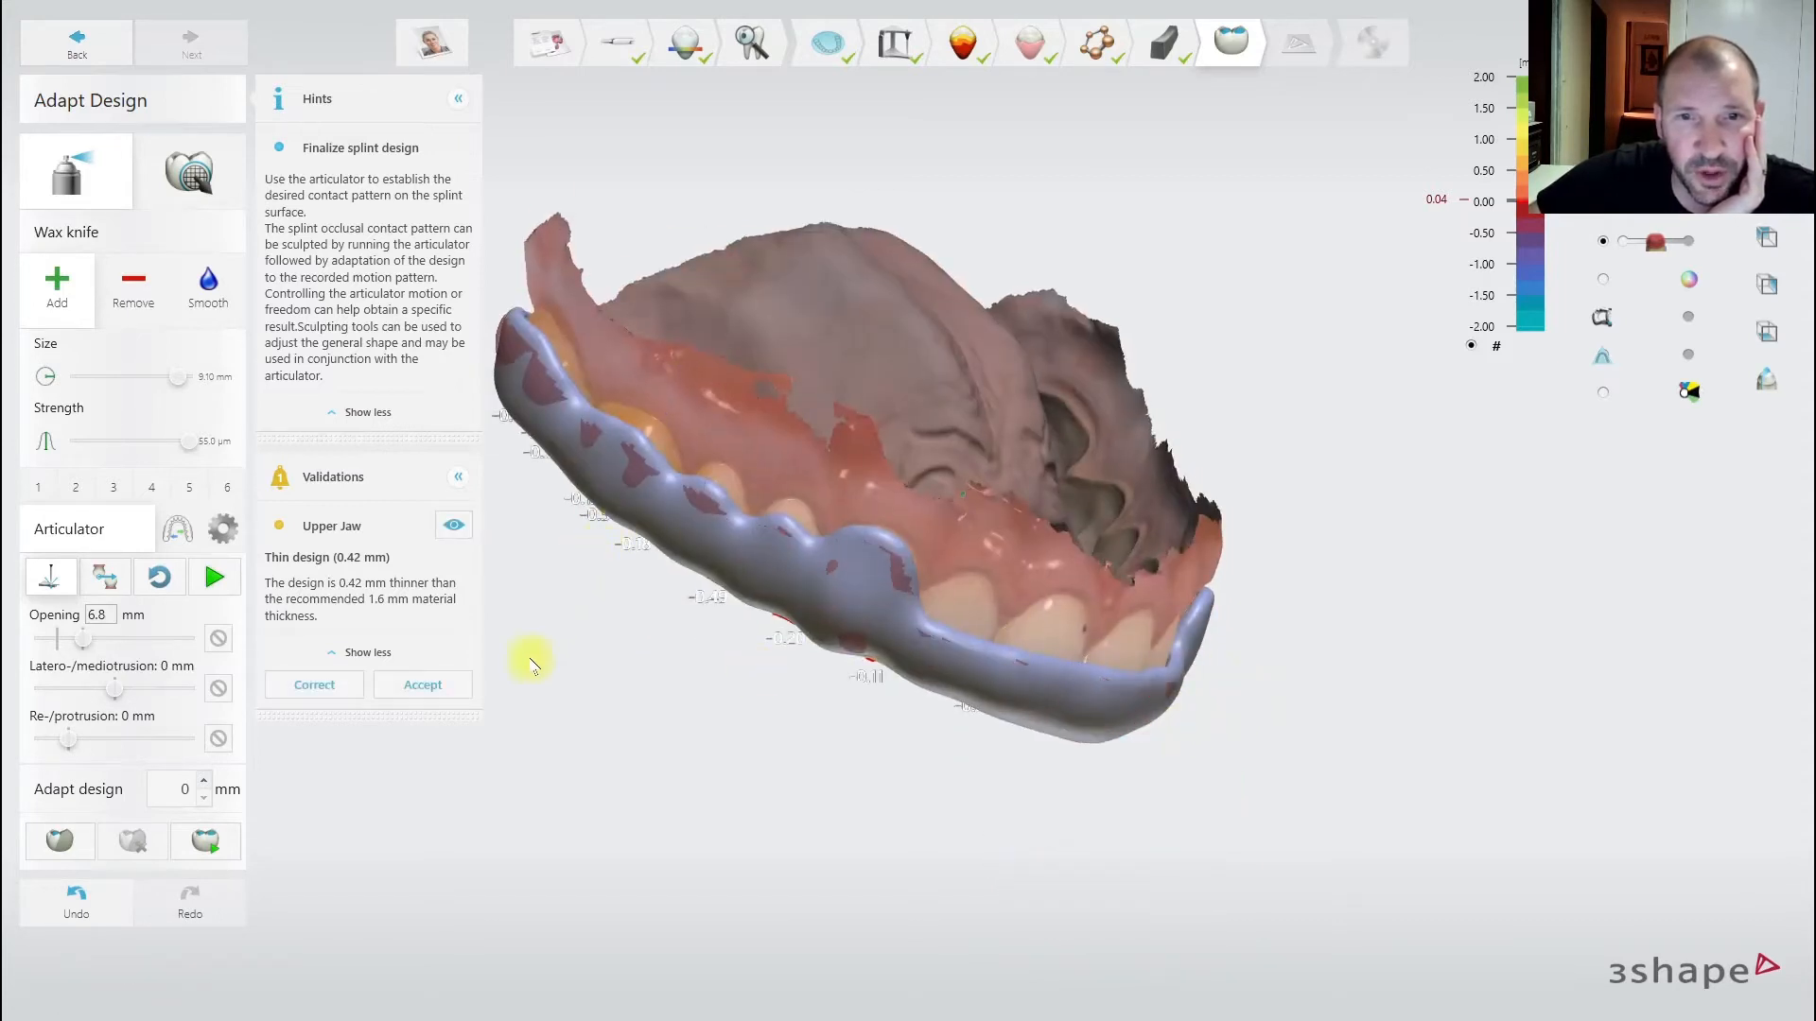
right_click_drag(626, 532, 783, 519)
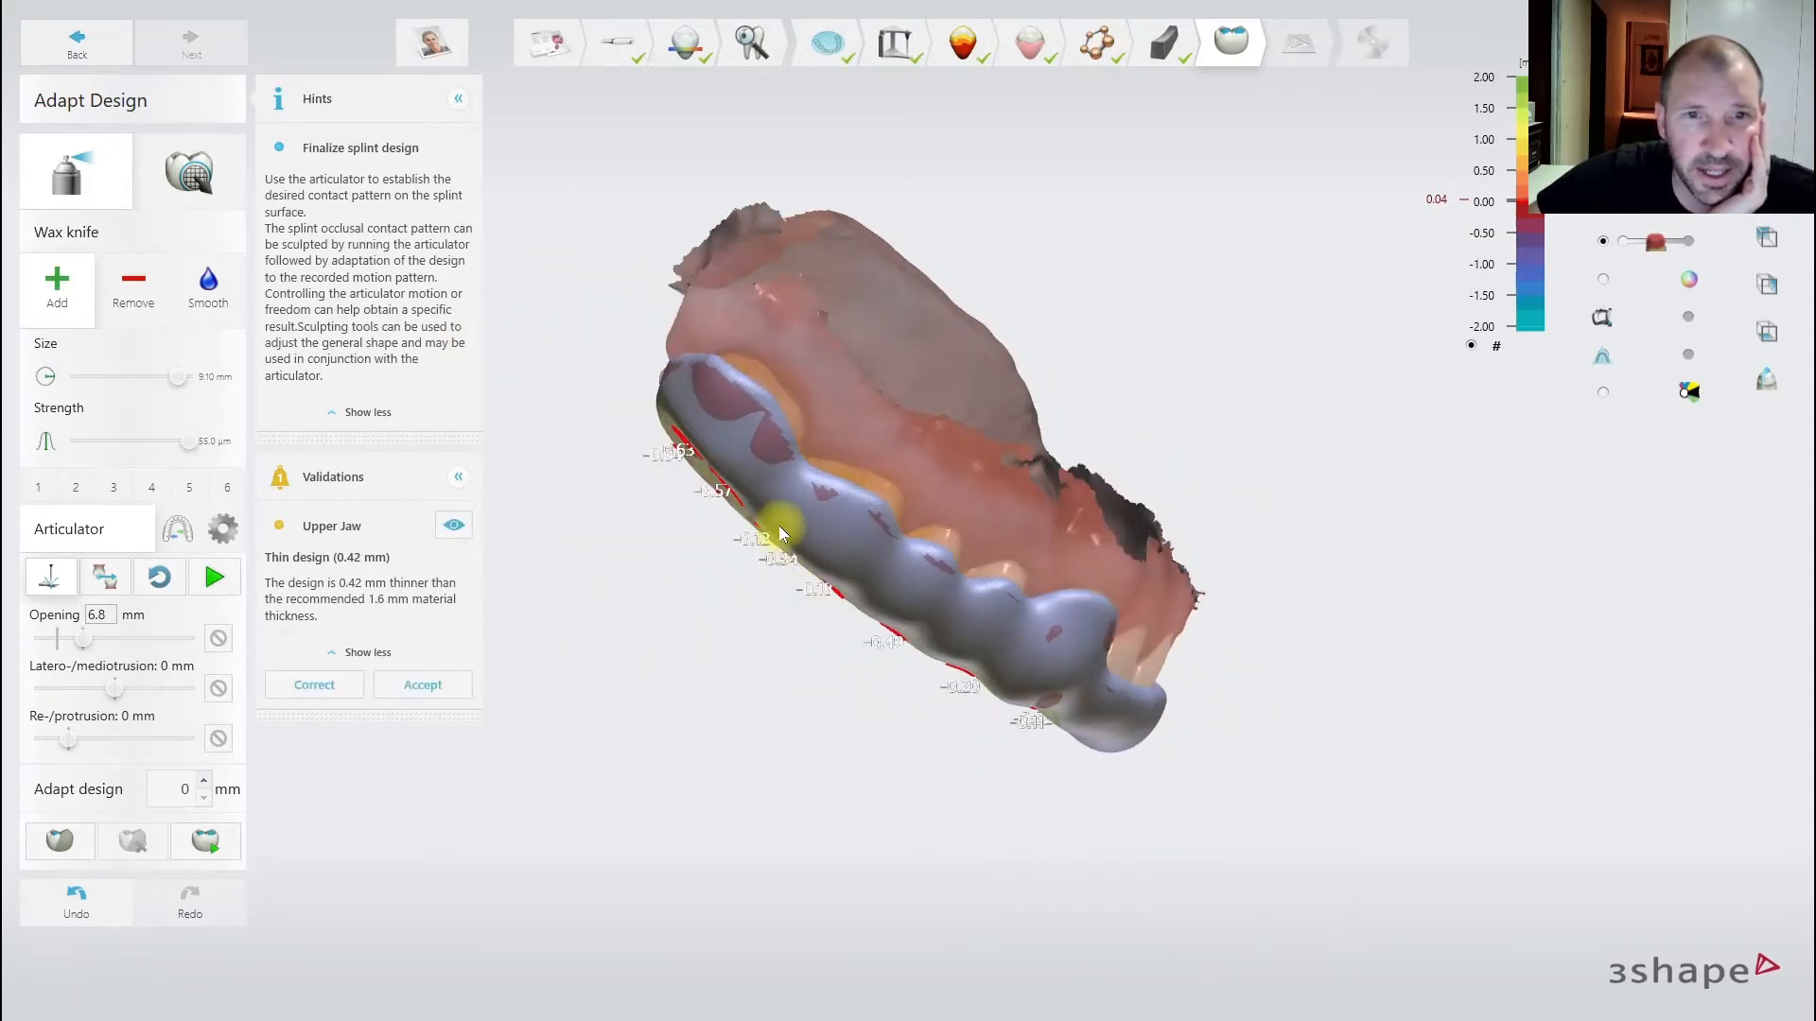
right_click_drag(527, 353, 795, 364)
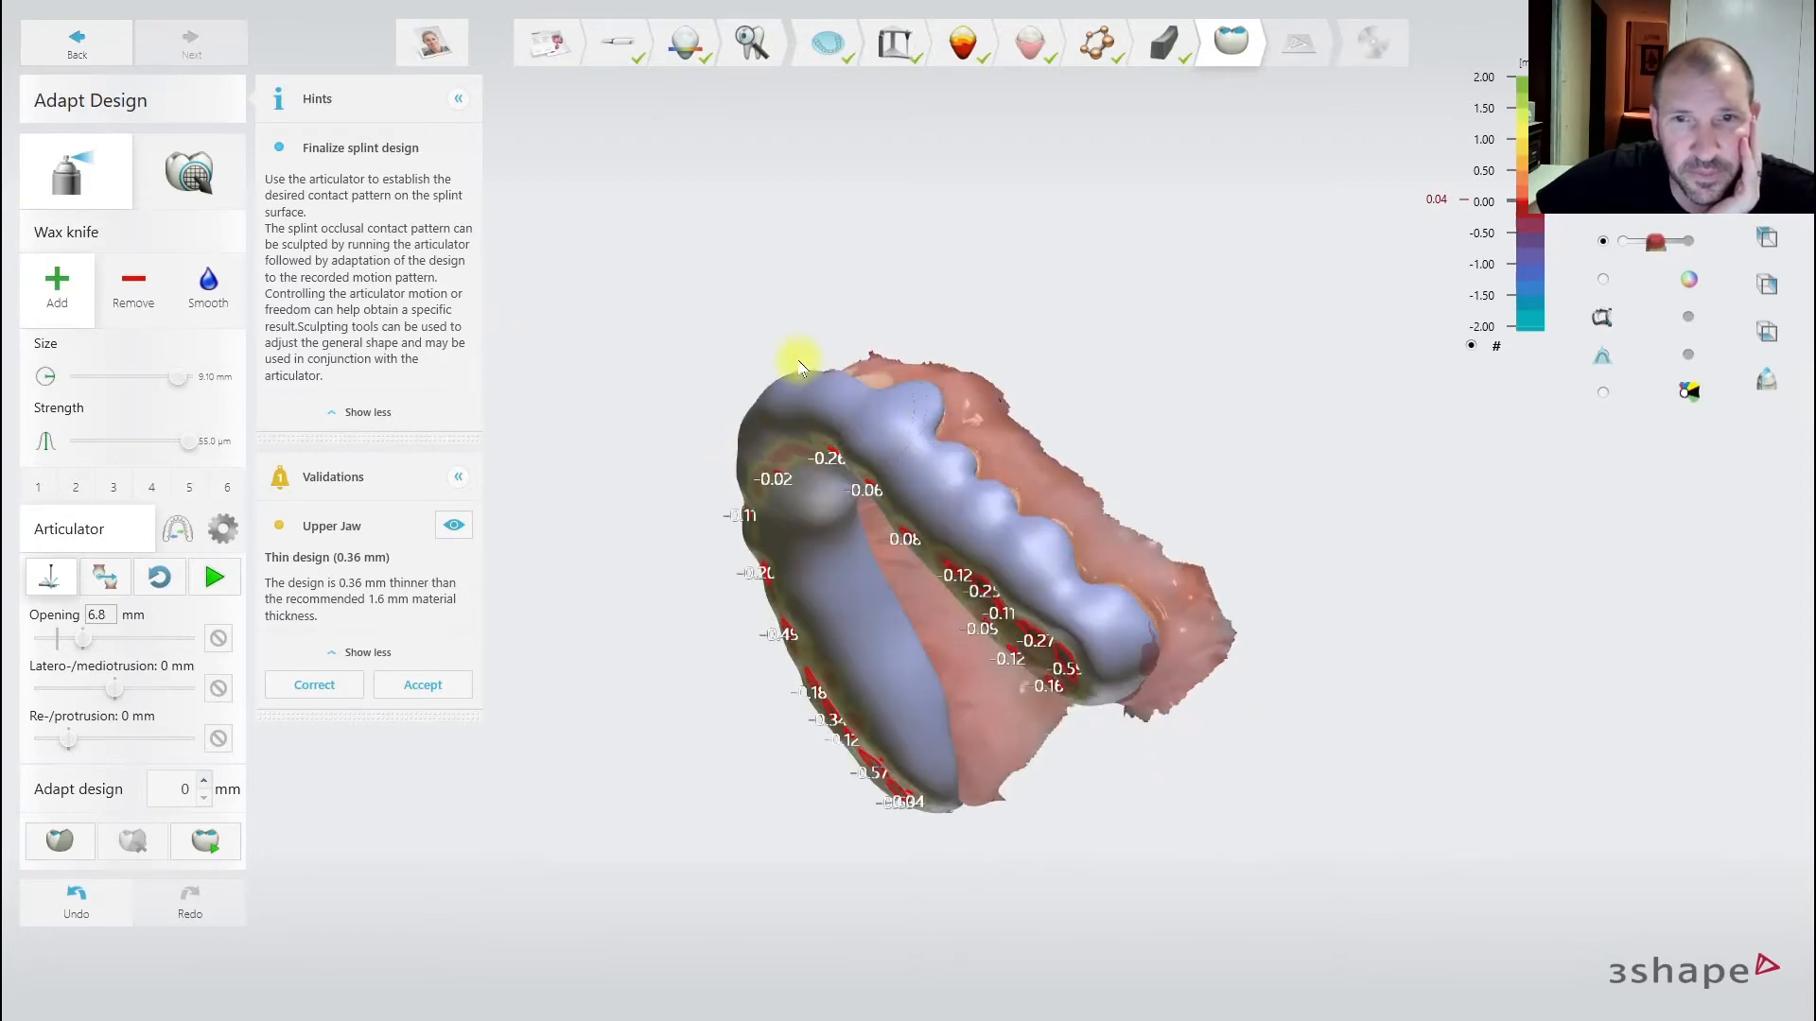
right_click_drag(924, 637, 758, 661)
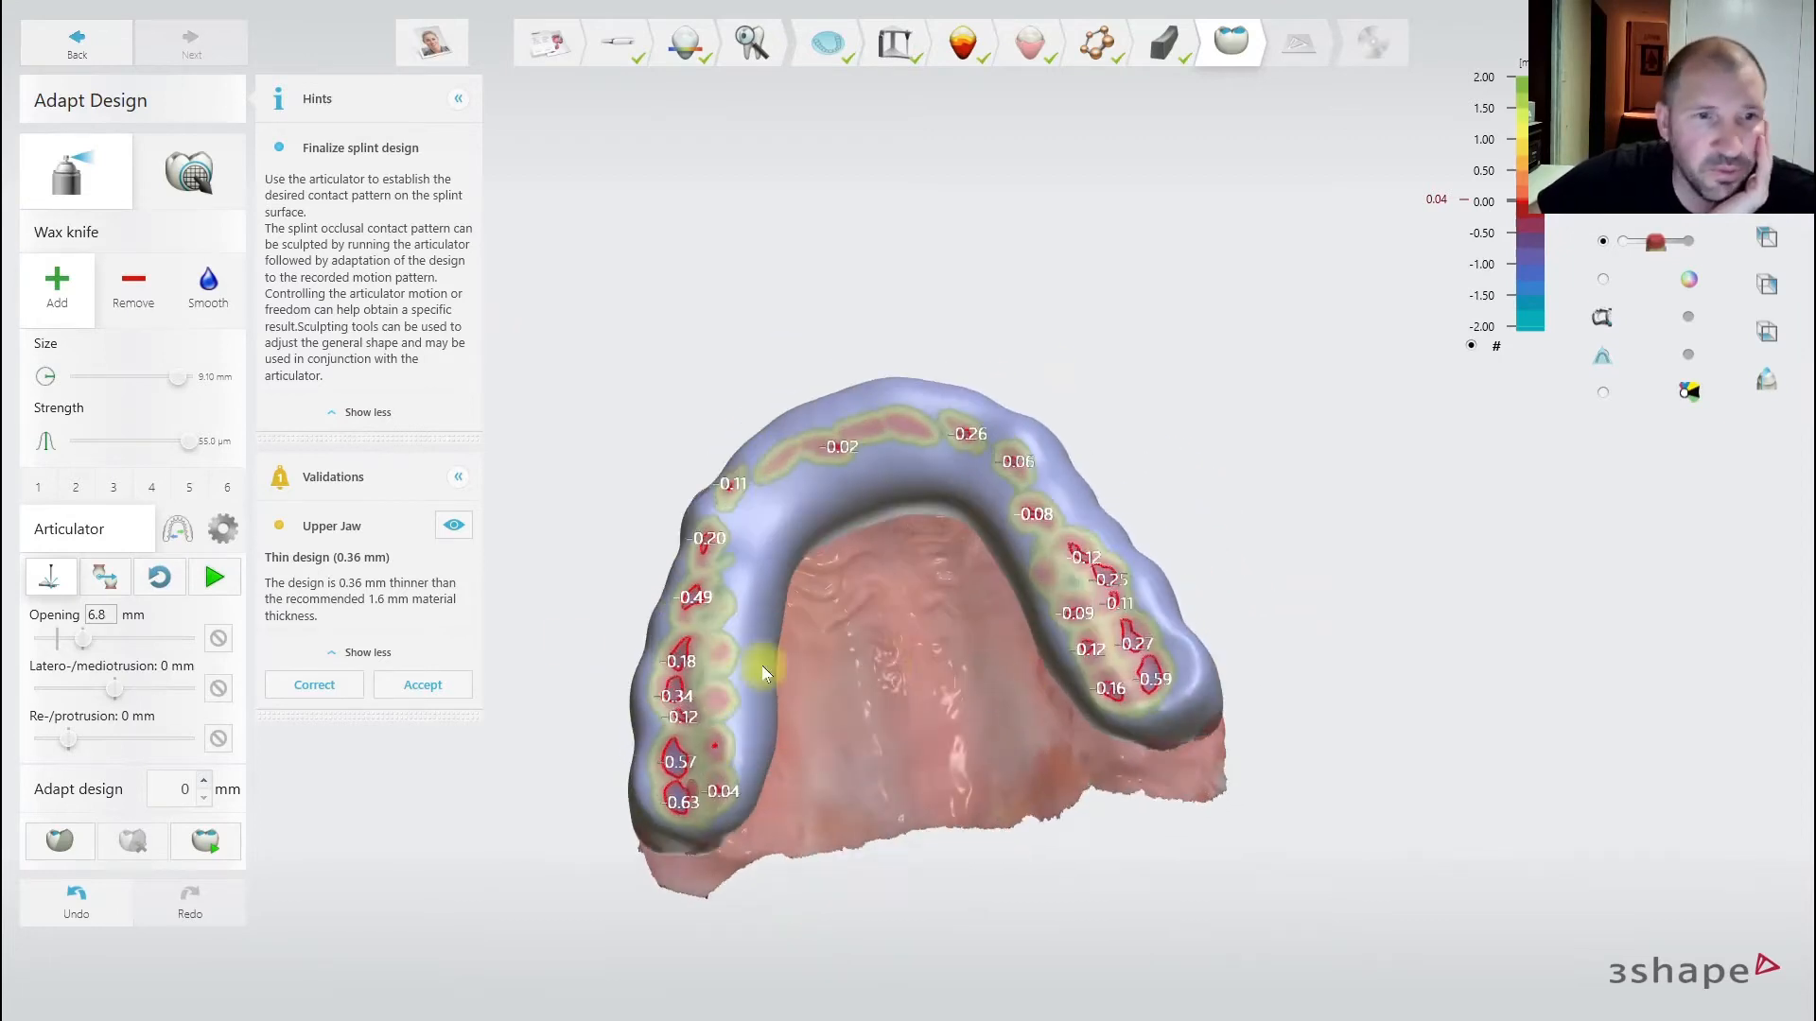
- Rerun the jaw motion and show the opposing jaw semi-transparent over the splint
left_click(213, 577)
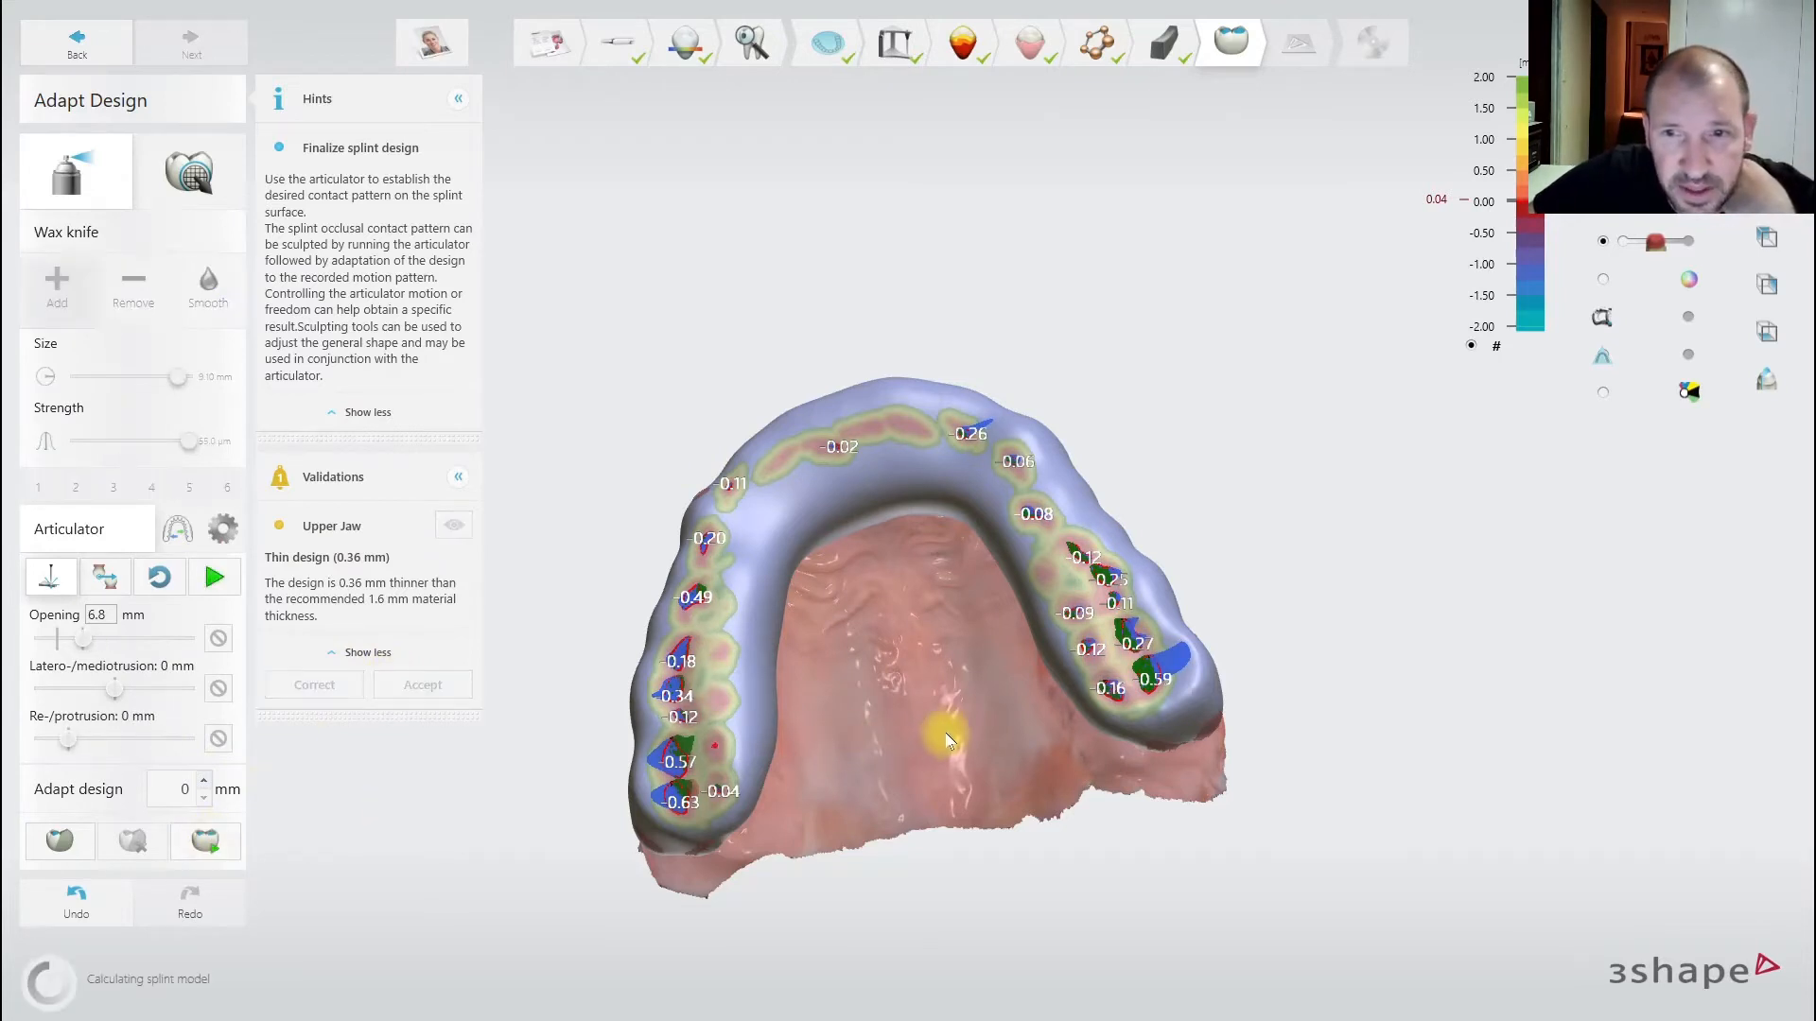
mouse_move(949, 734)
right_mouse_down()
mouse_move(956, 653)
mouse_move(897, 568)
mouse_move(911, 847)
mouse_move(899, 713)
mouse_move(962, 705)
right_mouse_up()
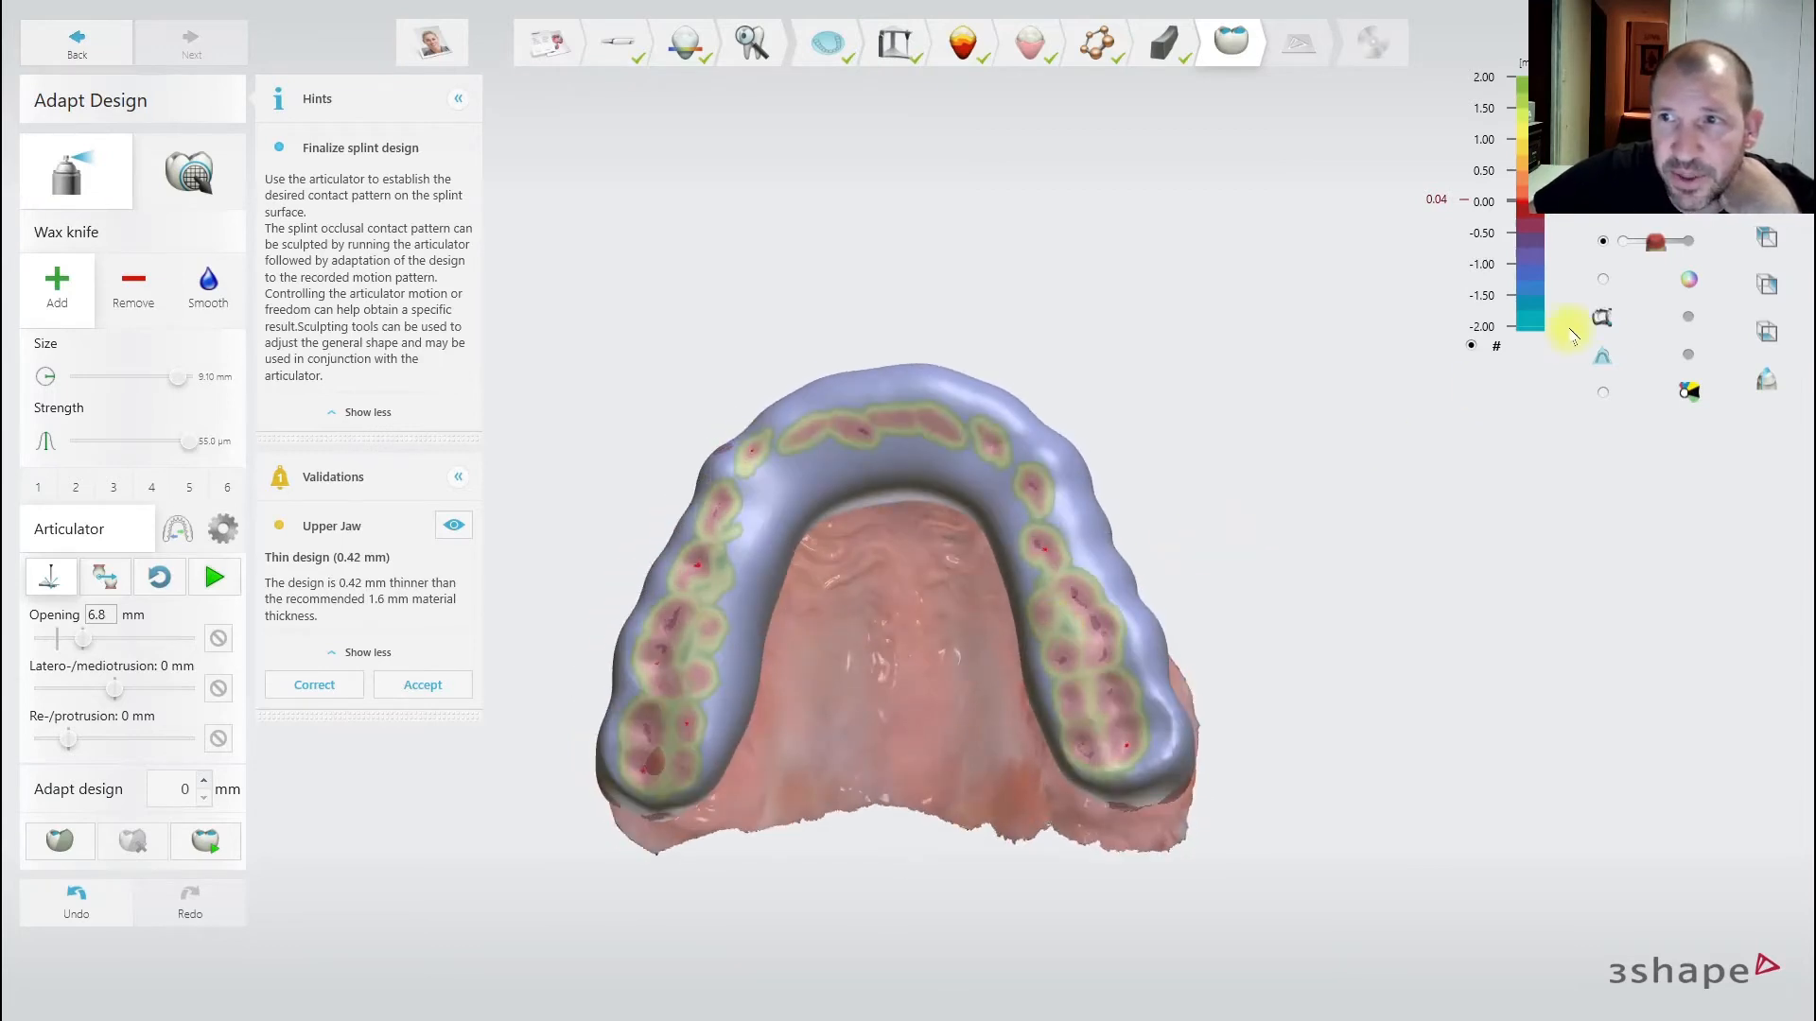
right_click_drag(1180, 624, 1182, 621)
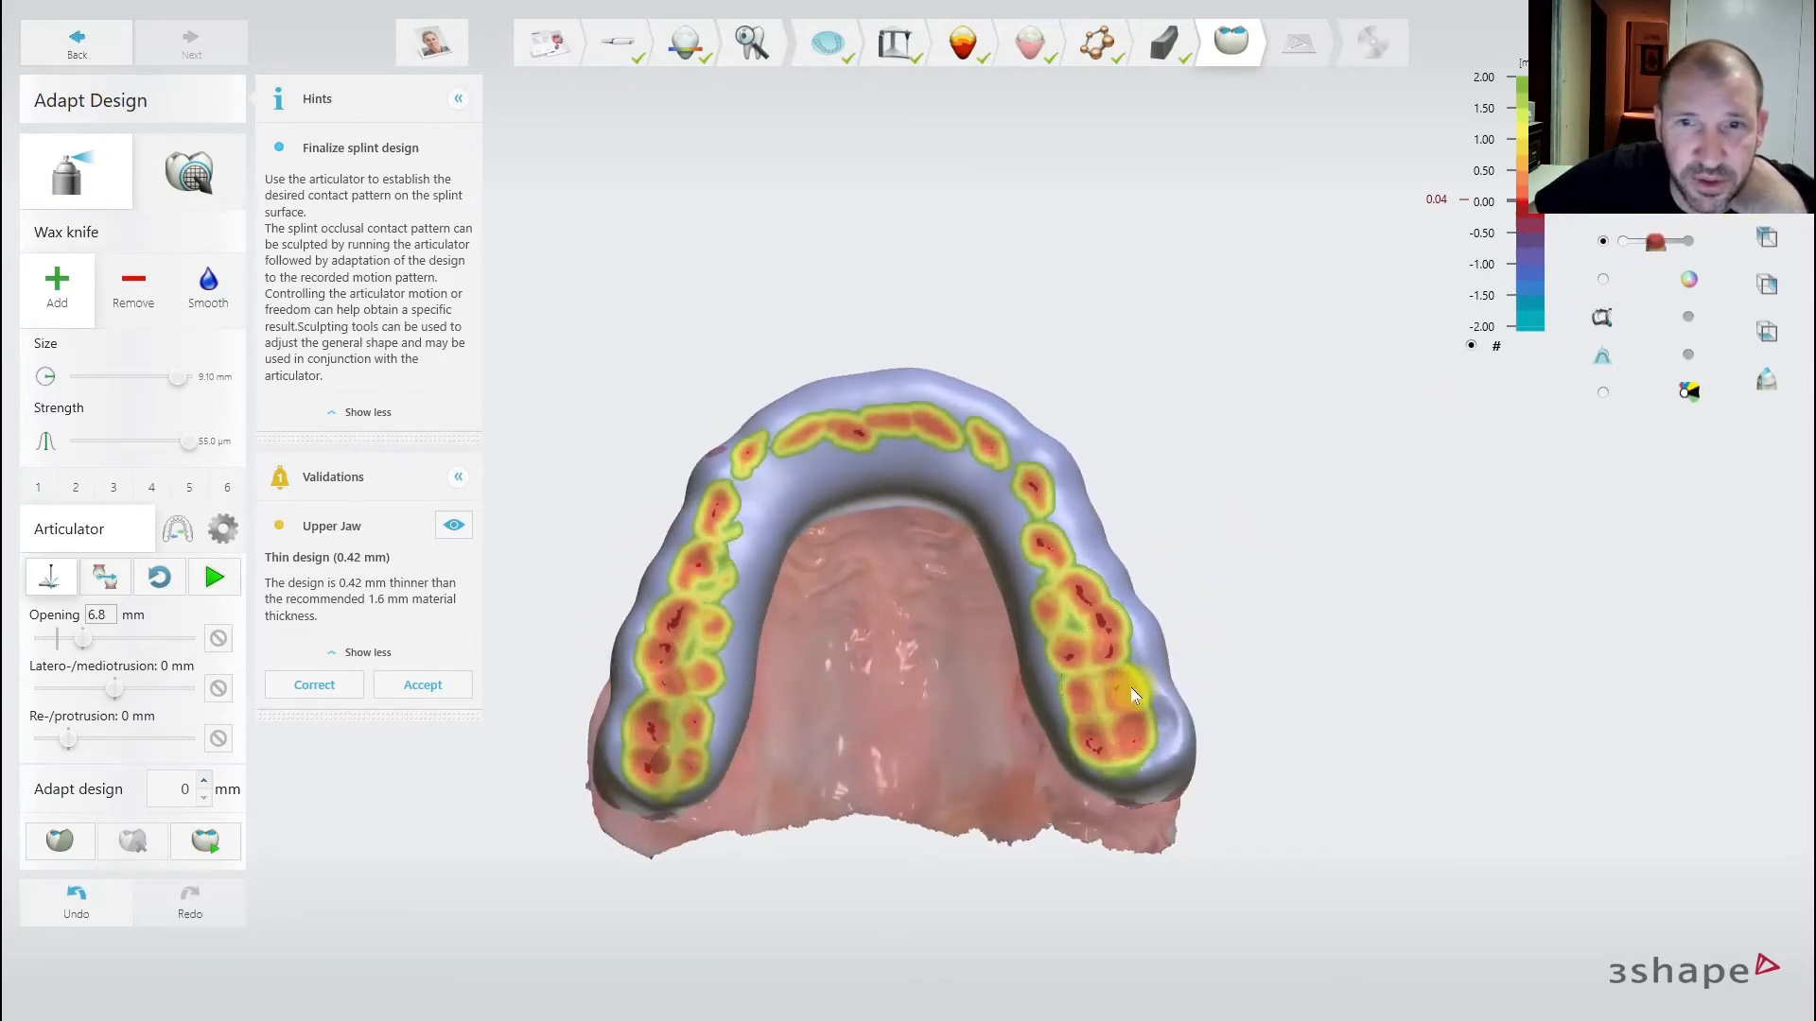
right_click_drag(1048, 485, 1056, 479)
left_click_drag(1654, 243, 1599, 246)
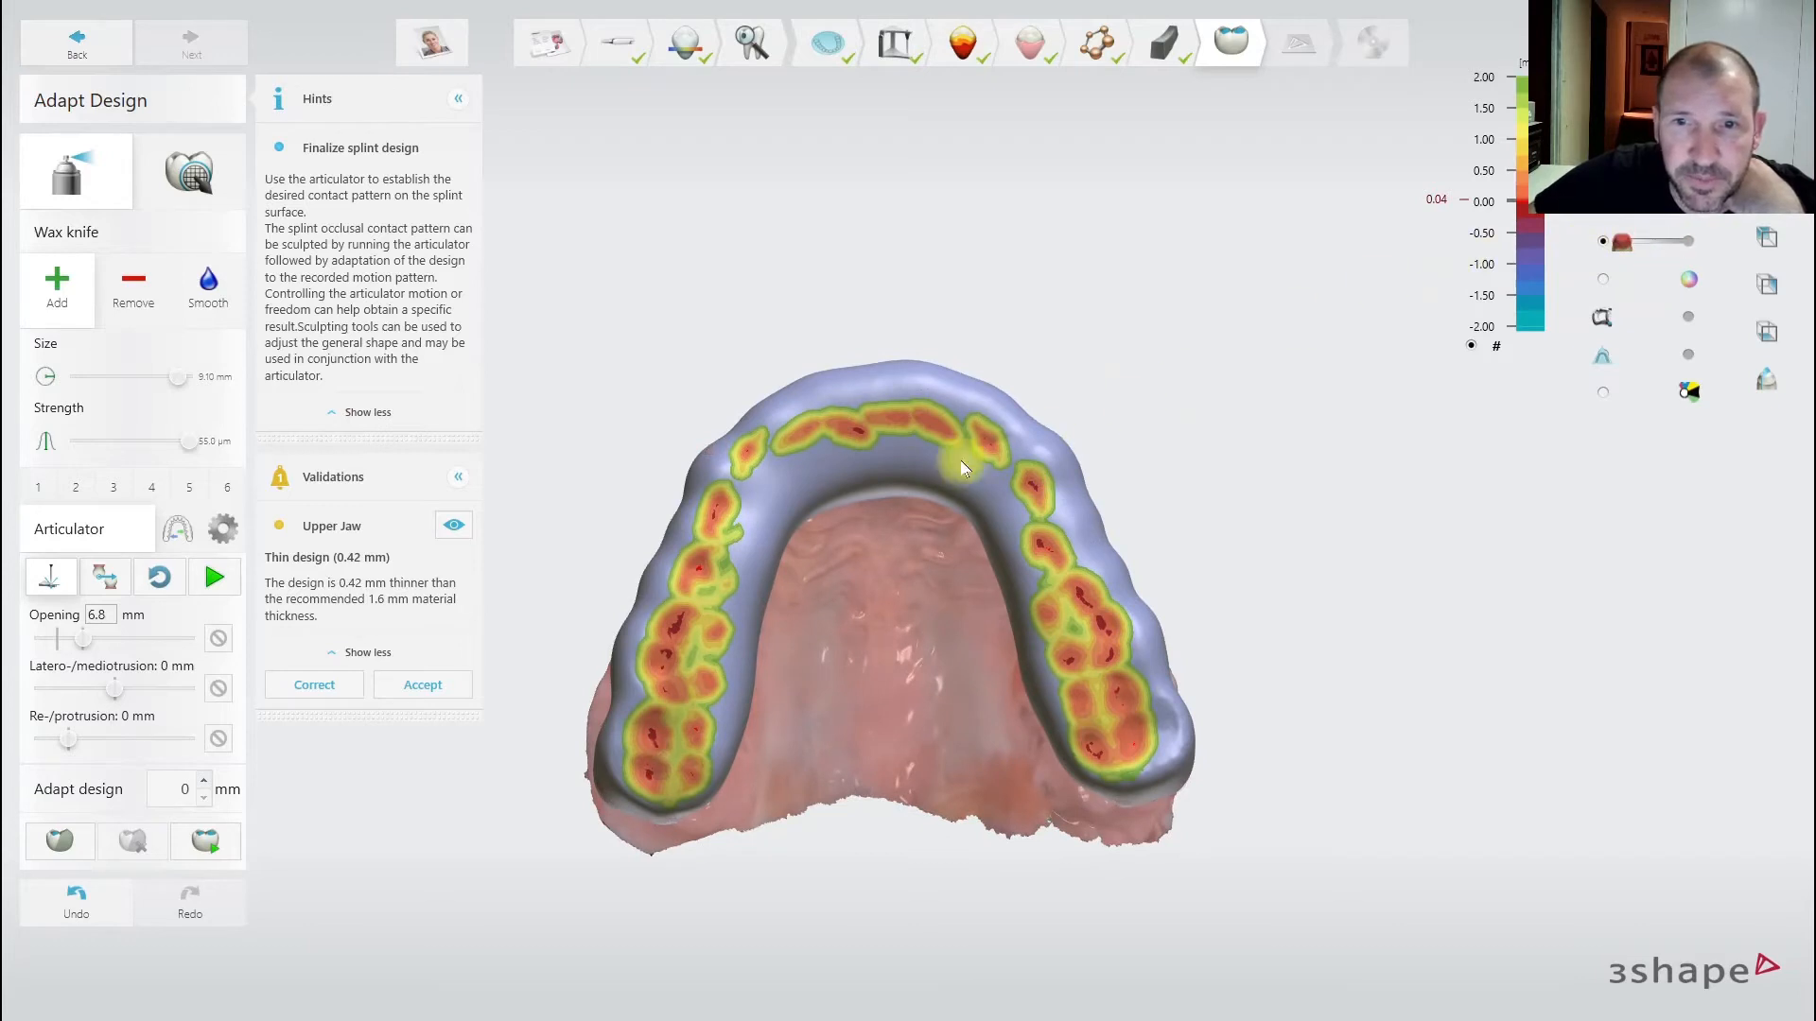
right_click_drag(961, 462, 938, 496)
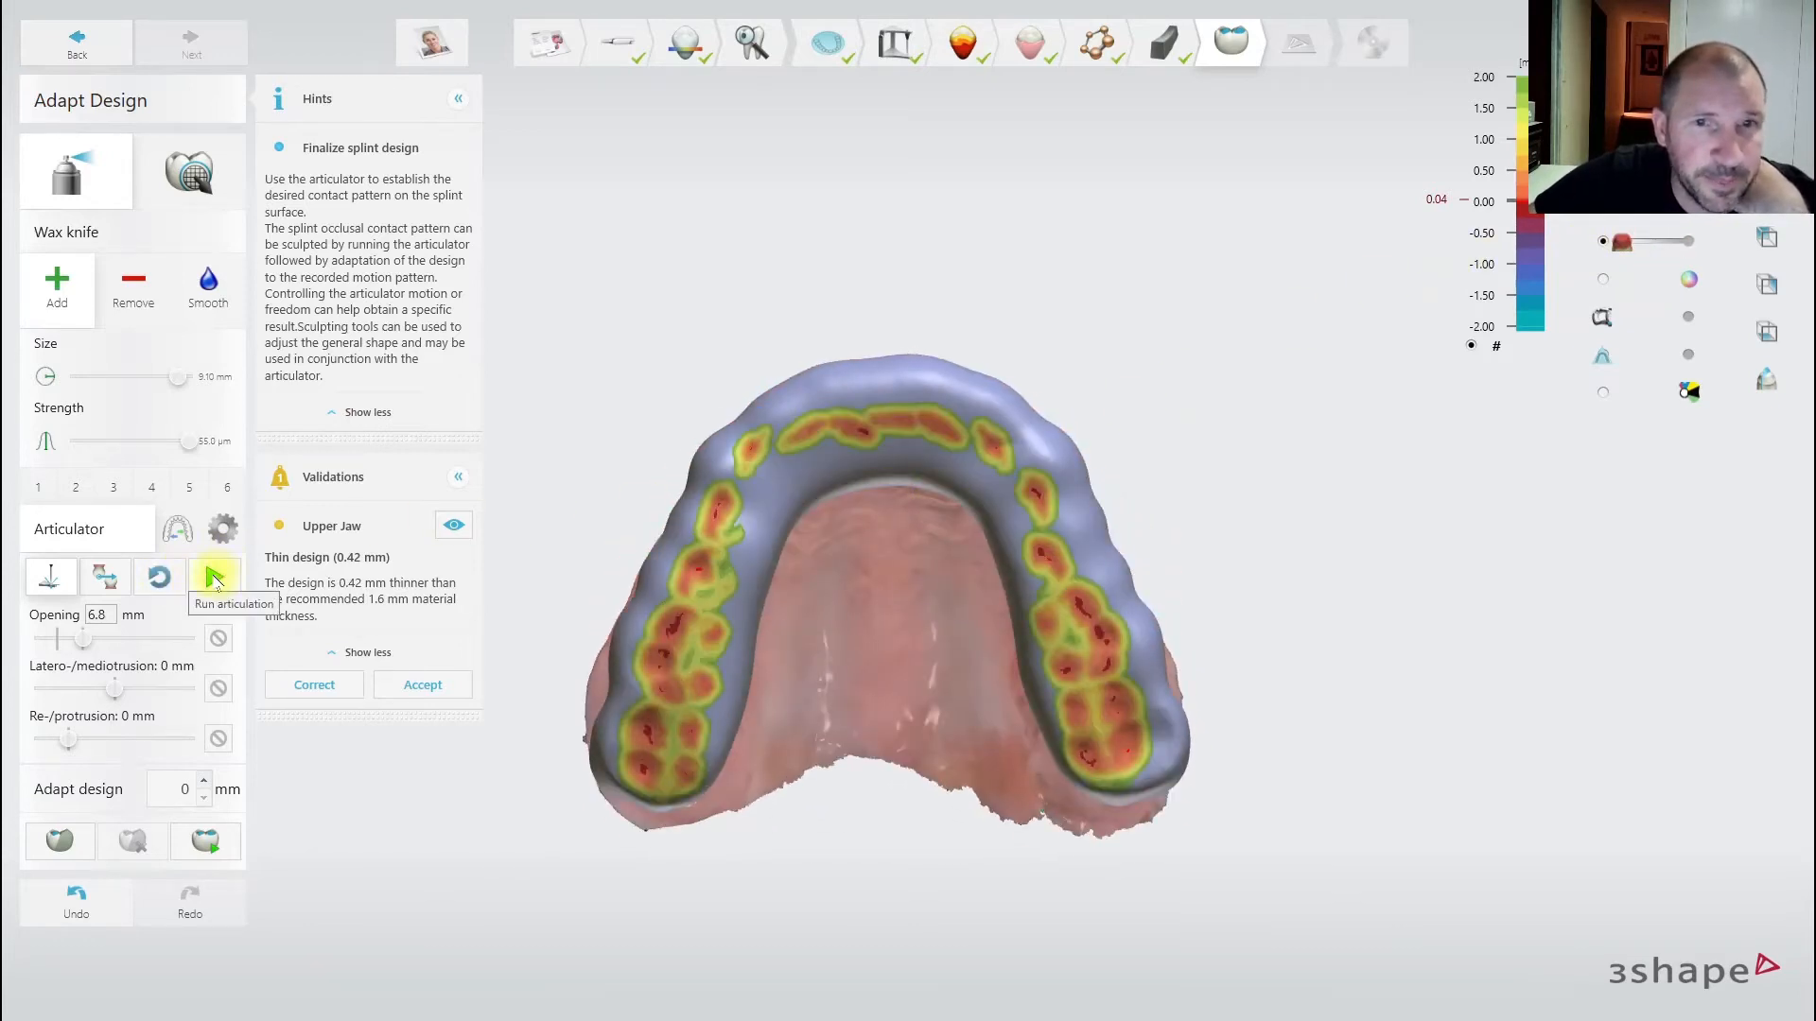
right_click_drag(798, 570, 830, 543)
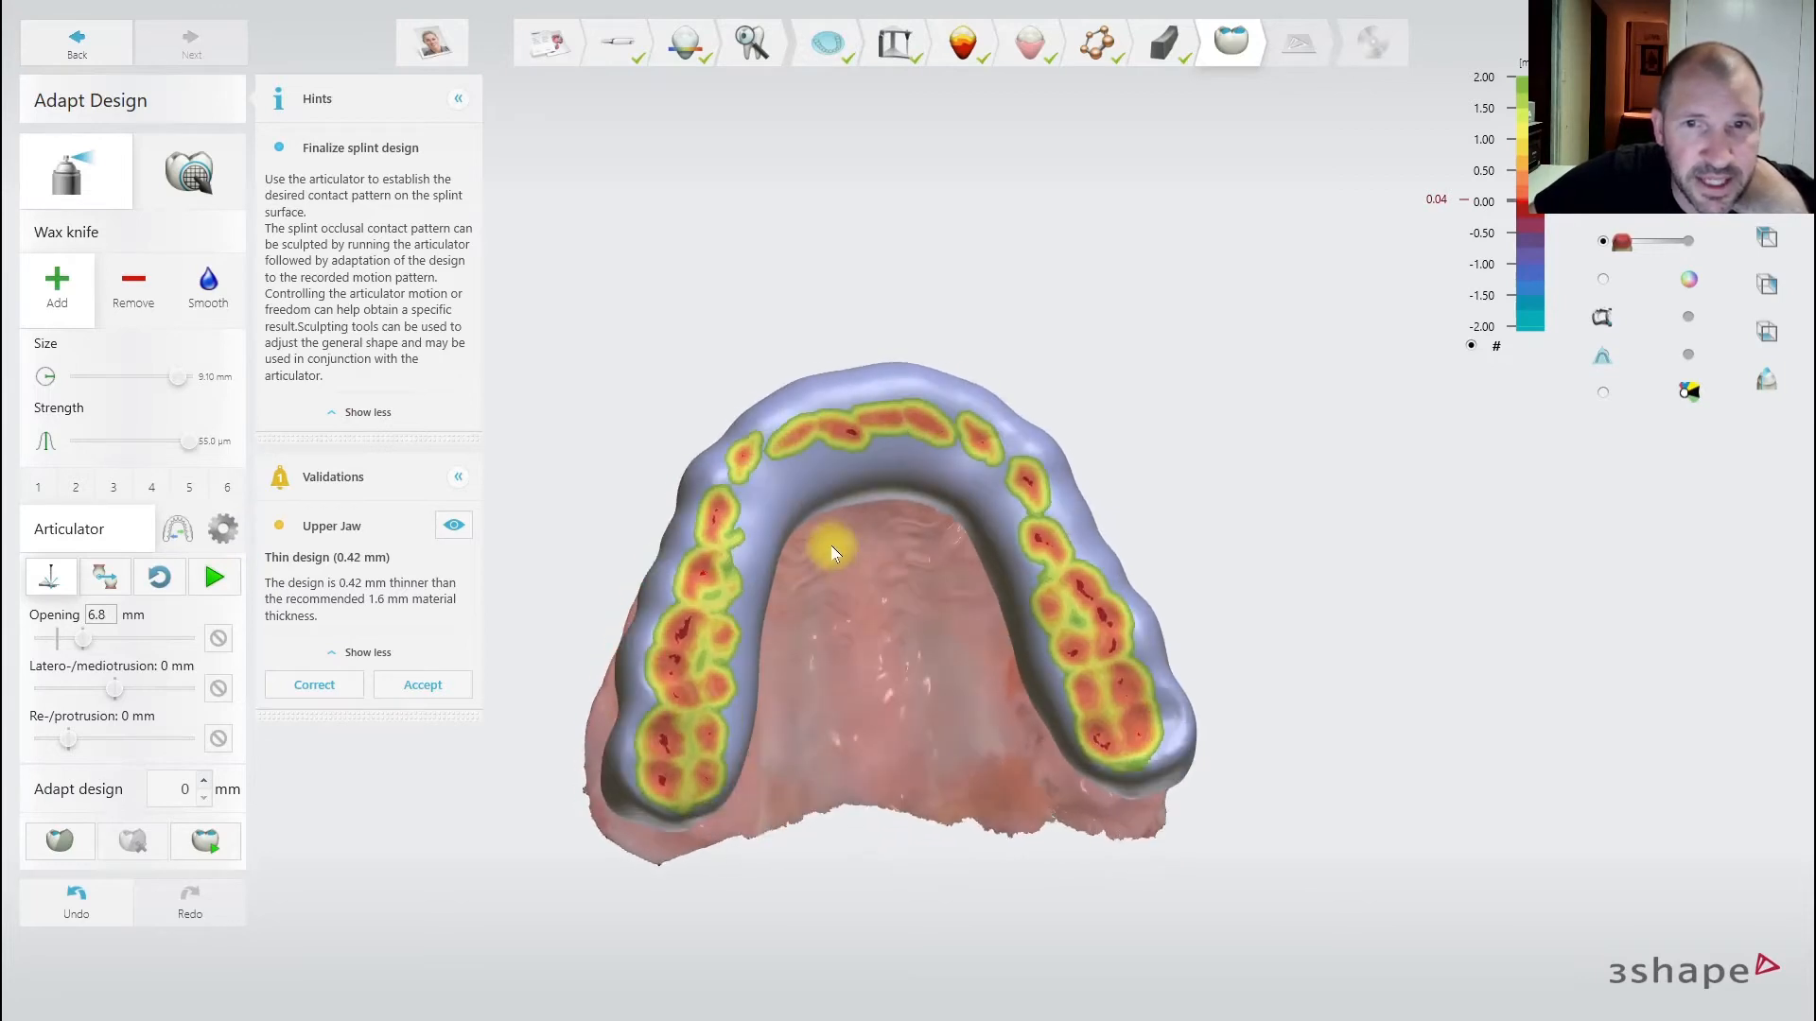
left_click(1602, 204)
right_click_drag(1131, 351, 1168, 454)
scroll(842, 494, "up", 4)
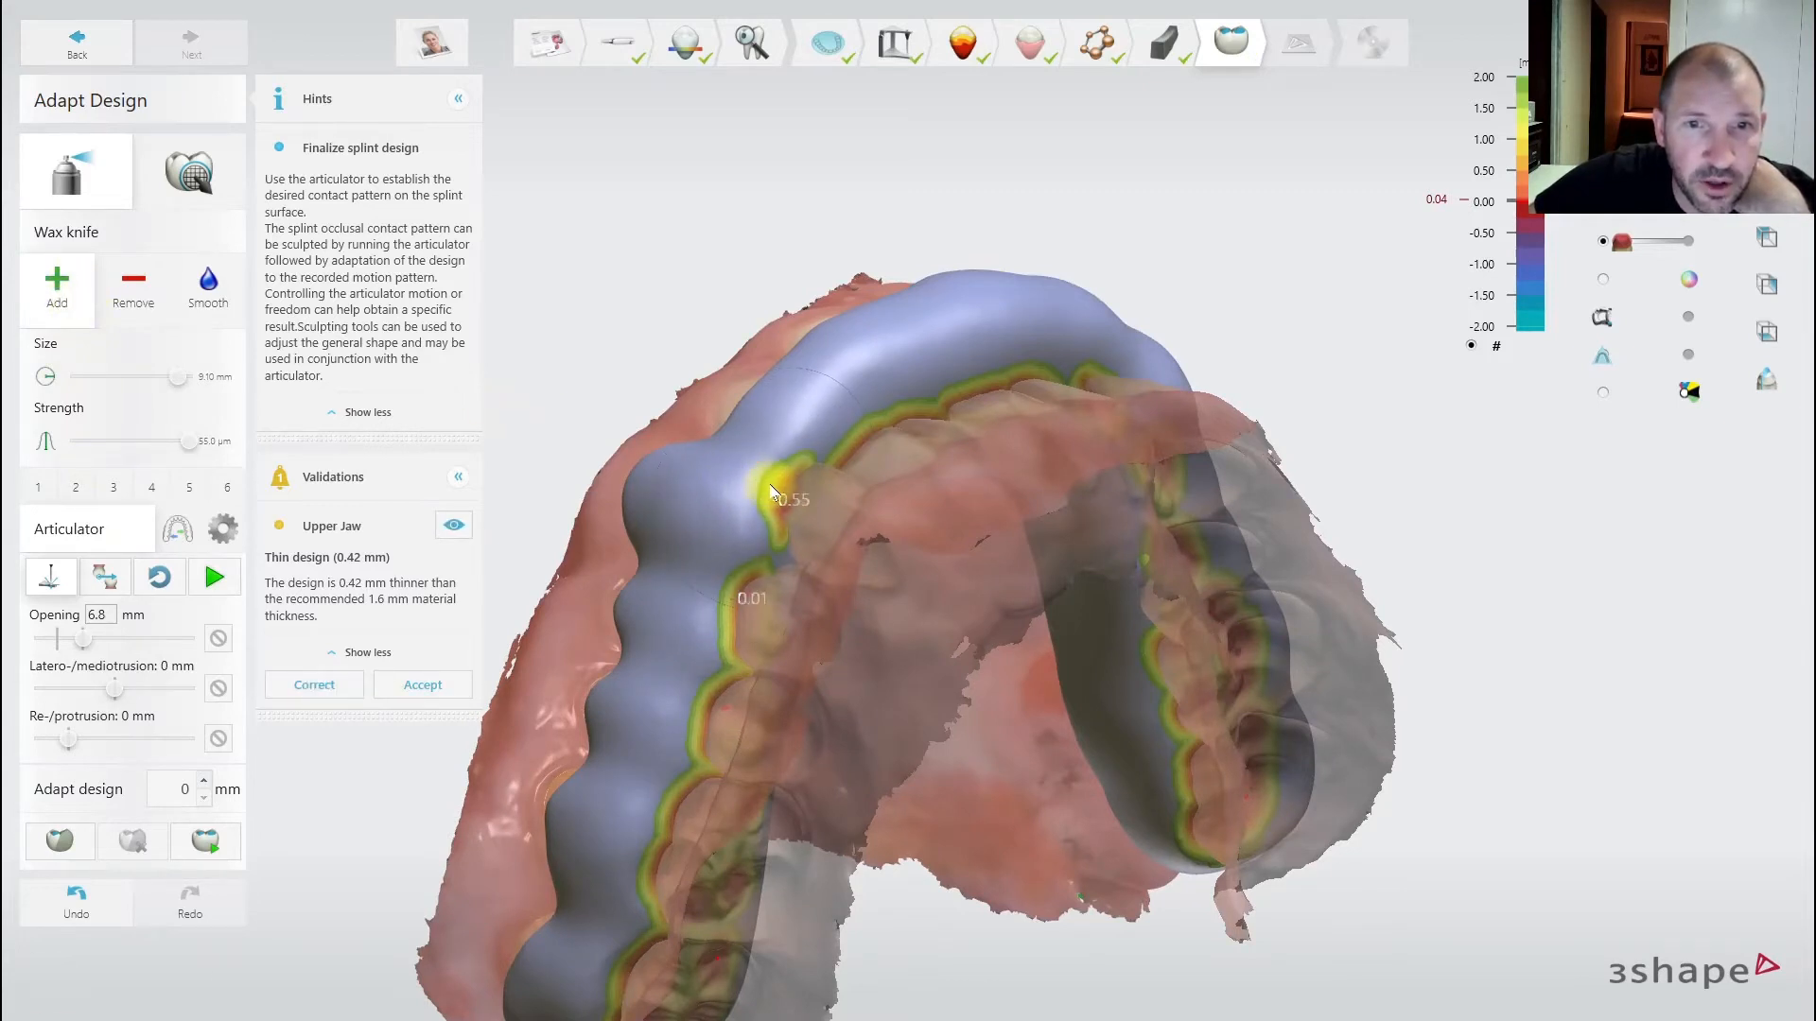
right_click_drag(766, 482, 738, 440)
left_click(189, 172)
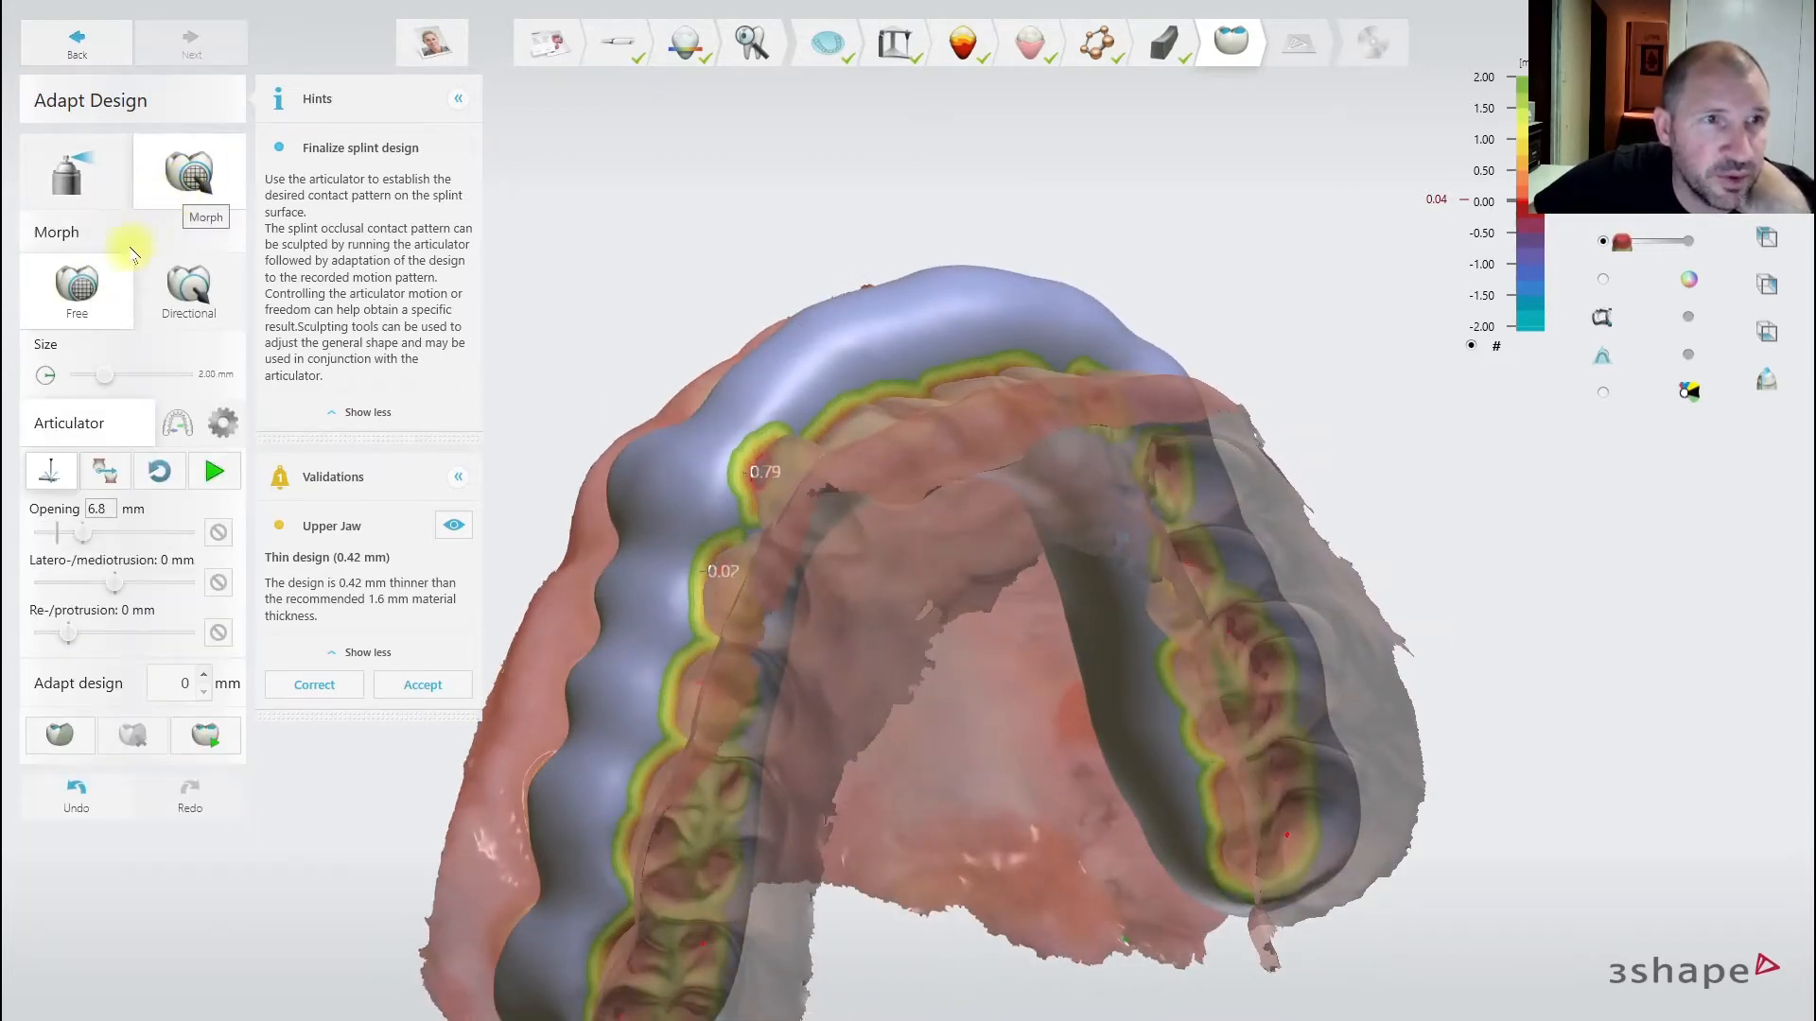
right_click_drag(675, 499, 798, 488)
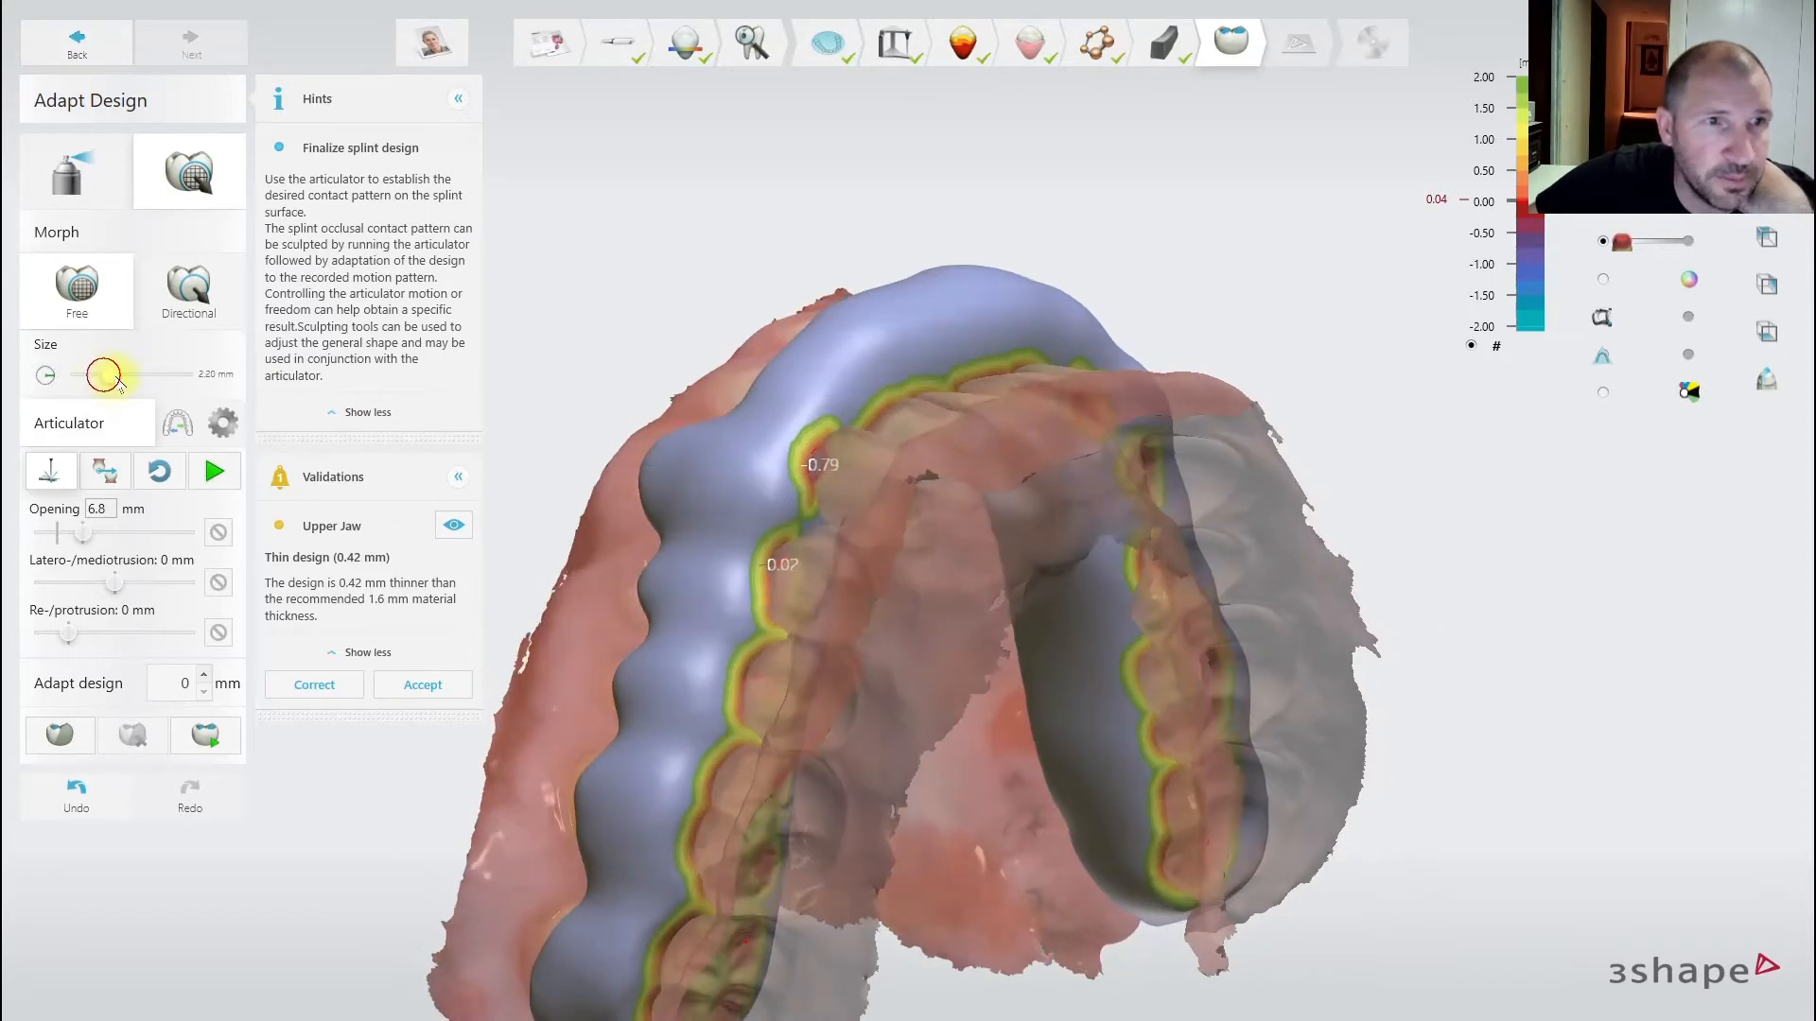
right_click_drag(662, 516, 950, 340)
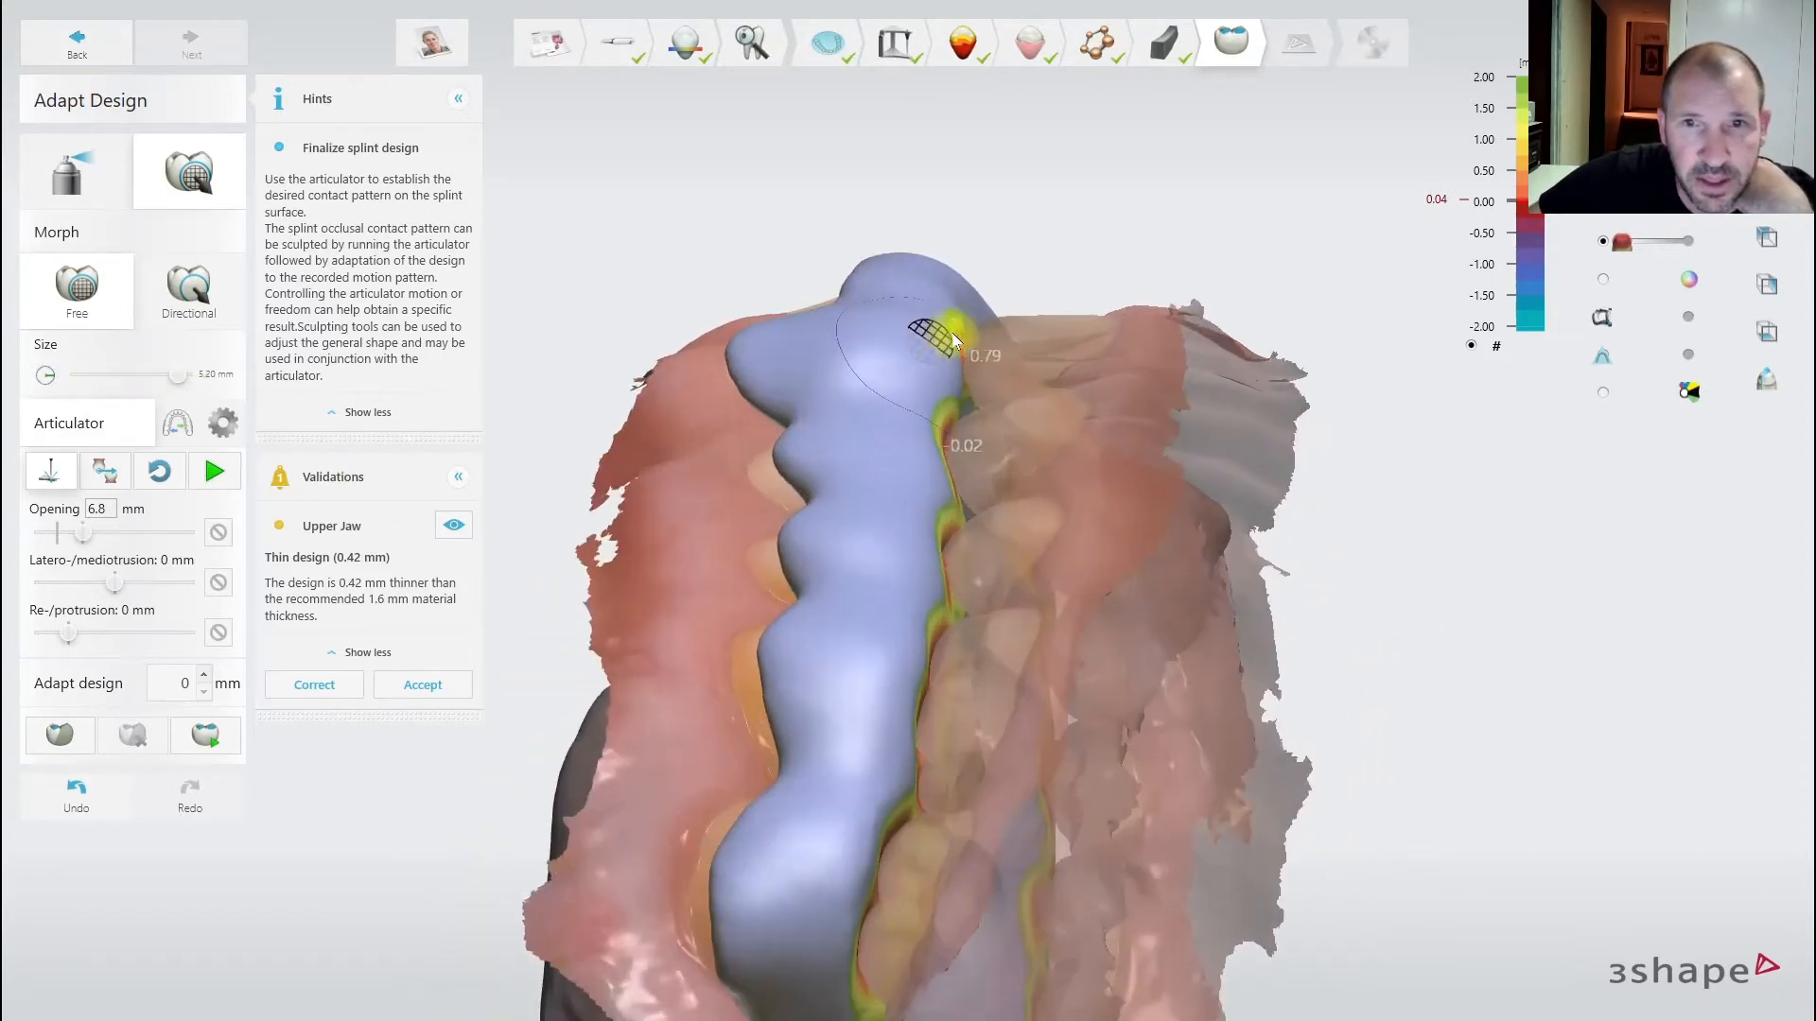
scroll(973, 327, "up", 3)
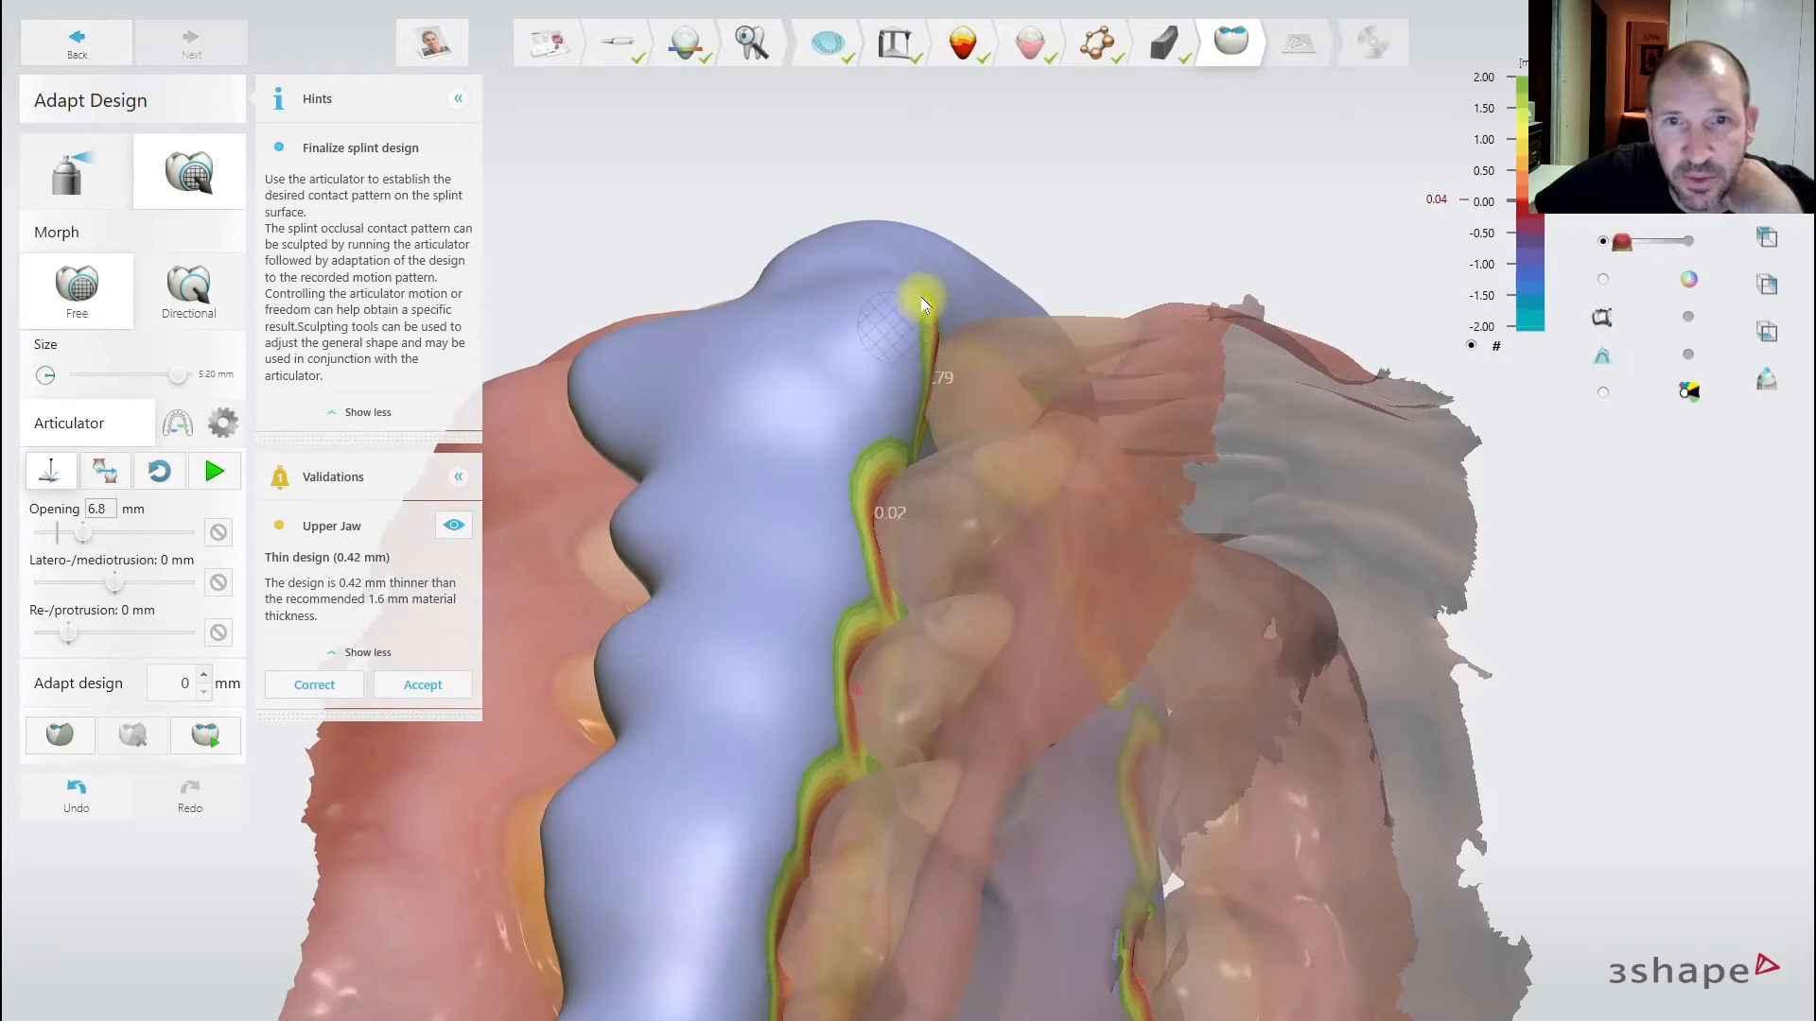
mouse_move(1182, 474)
right_mouse_down()
mouse_move(901, 405)
mouse_move(1135, 526)
mouse_move(758, 384)
mouse_move(740, 423)
mouse_move(1008, 400)
right_mouse_up()
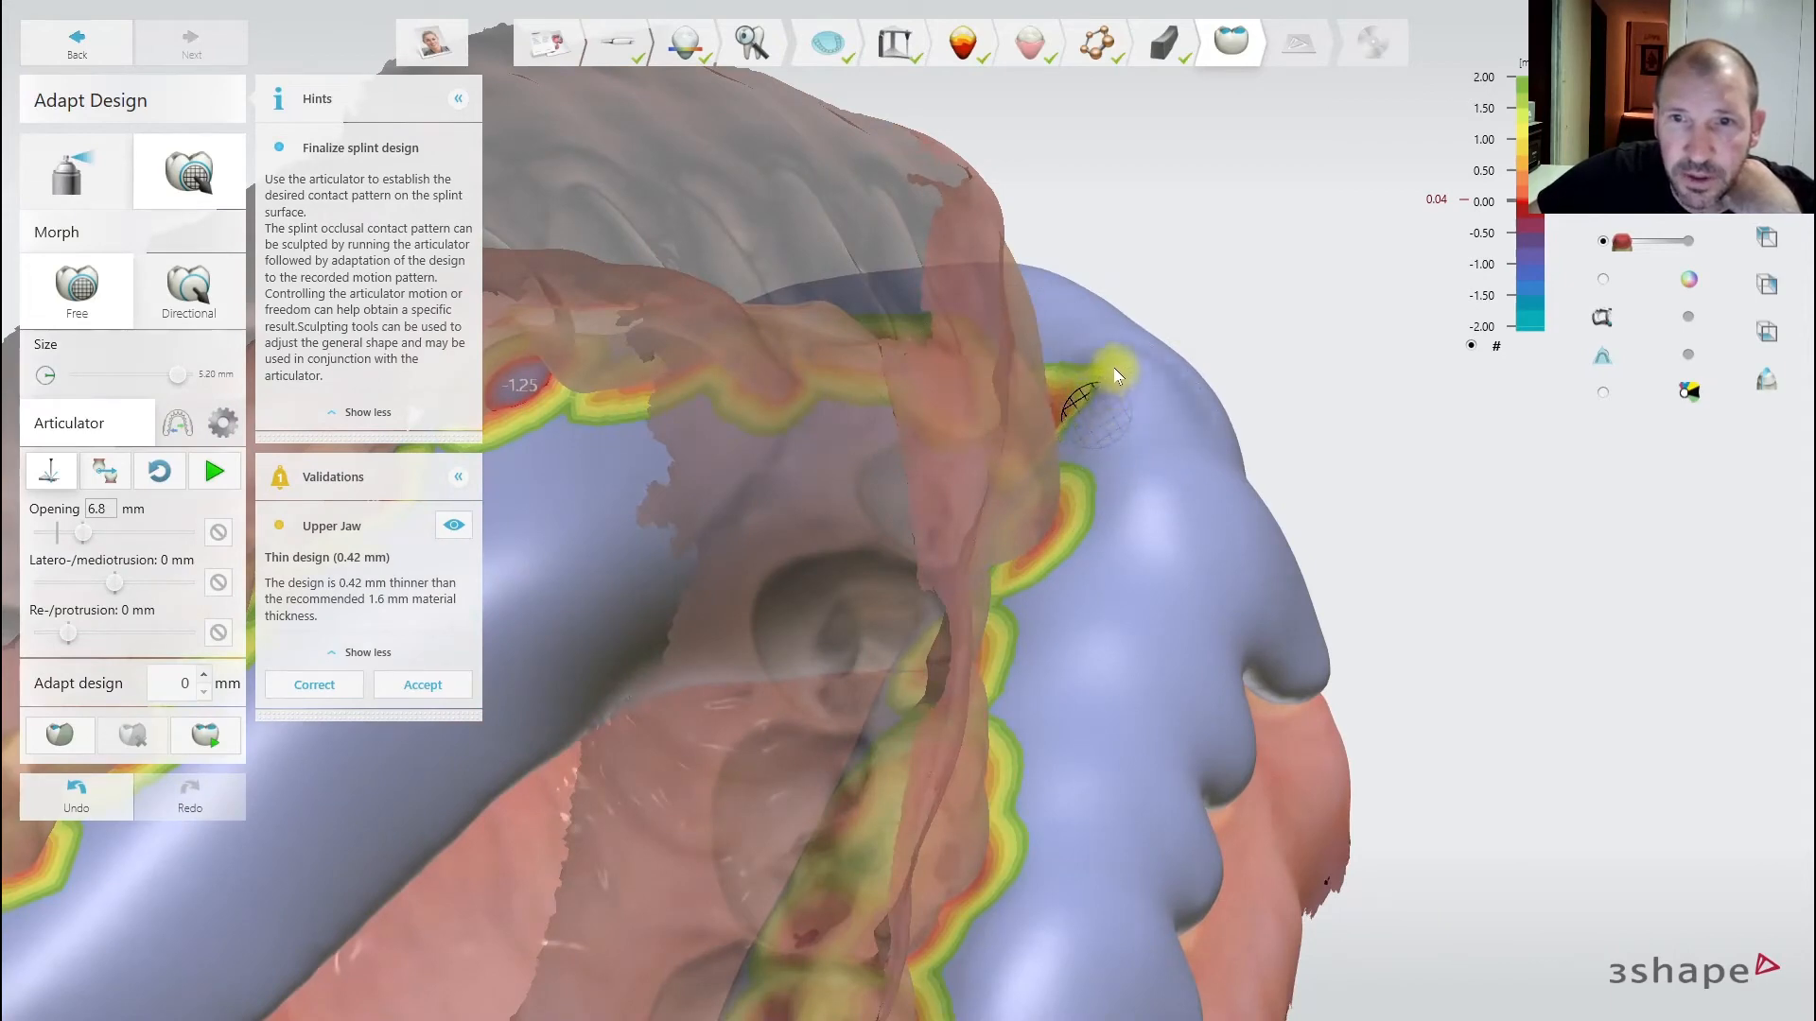
mouse_move(1115, 367)
right_mouse_down()
mouse_move(1140, 425)
mouse_move(838, 491)
mouse_move(1106, 502)
mouse_move(832, 690)
mouse_move(847, 695)
mouse_move(1070, 491)
mouse_move(1103, 423)
mouse_move(1117, 632)
mouse_move(952, 644)
right_mouse_up()
scroll(952, 644, "up", 3)
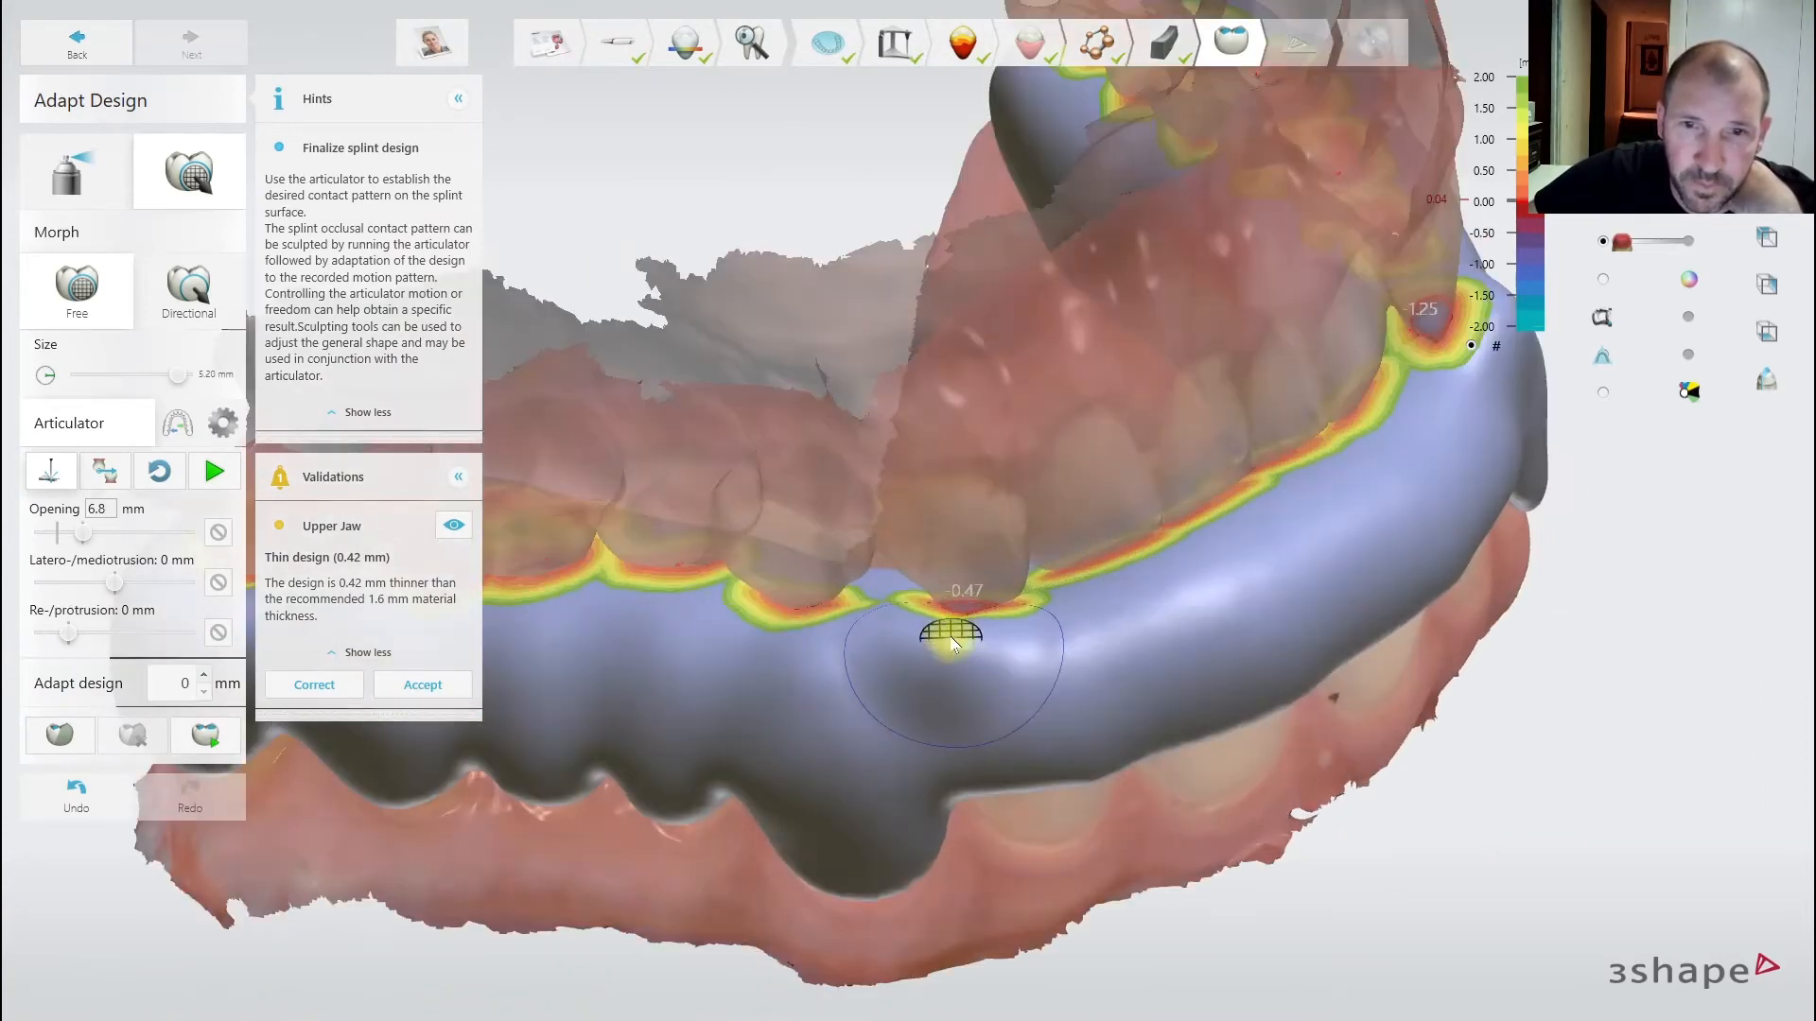
left_click(219, 470)
right_click_drag(942, 569, 1082, 661)
scroll(1082, 661, "down", 1)
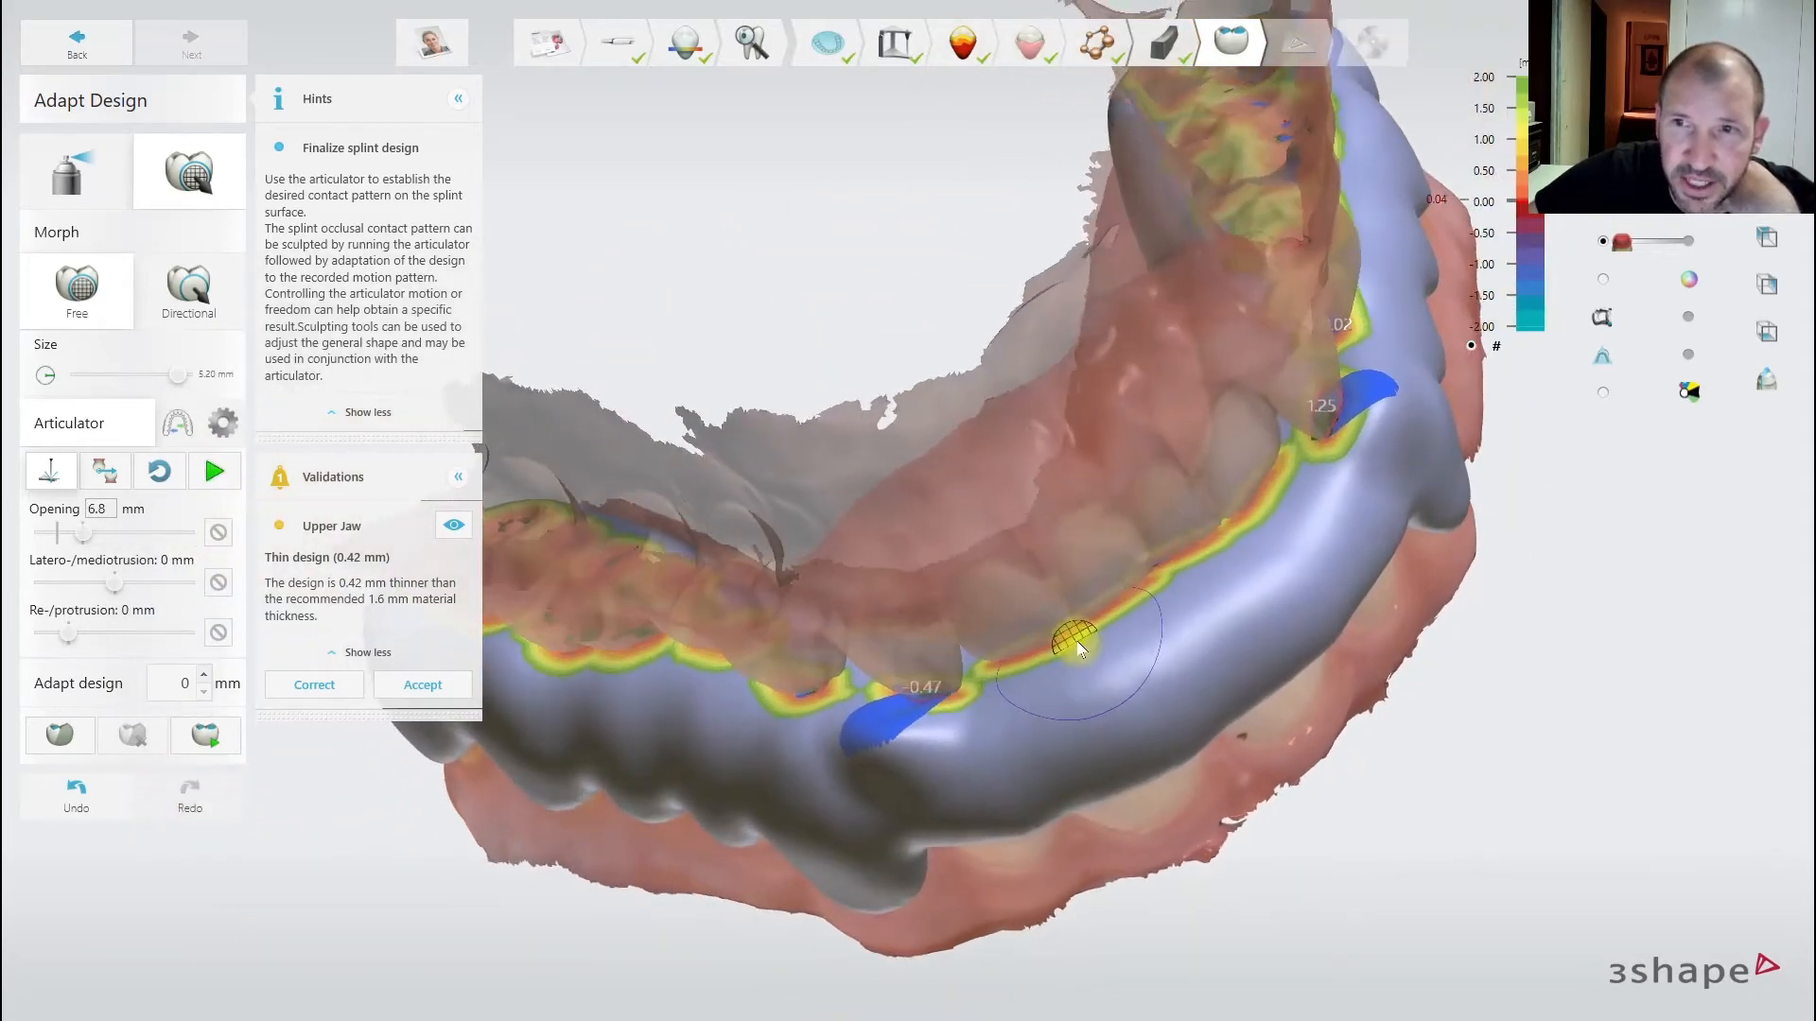
mouse_move(1081, 647)
right_mouse_down()
mouse_move(1086, 737)
mouse_move(1609, 438)
mouse_move(1767, 628)
mouse_move(1348, 589)
mouse_move(1272, 692)
mouse_move(1250, 628)
right_mouse_up()
scroll(852, 433, "up", 3)
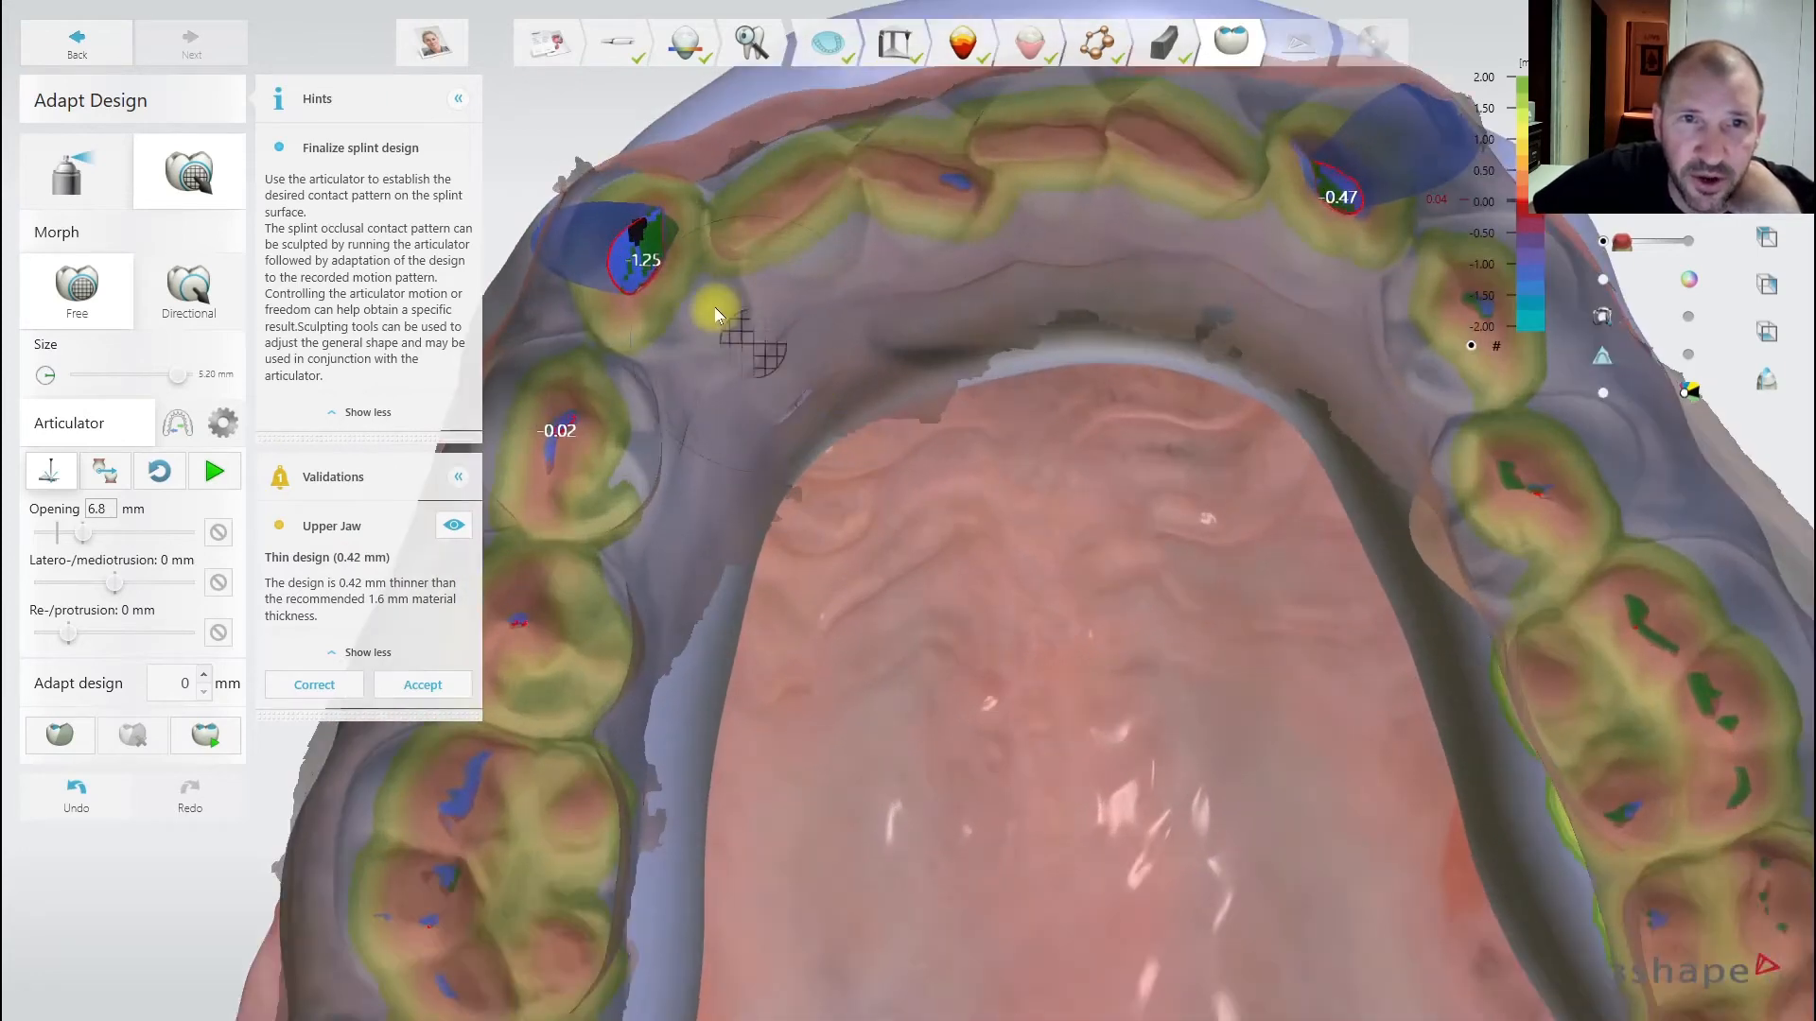
scroll(1050, 473, "down", 2)
middle_click_drag(1141, 486, 1127, 596)
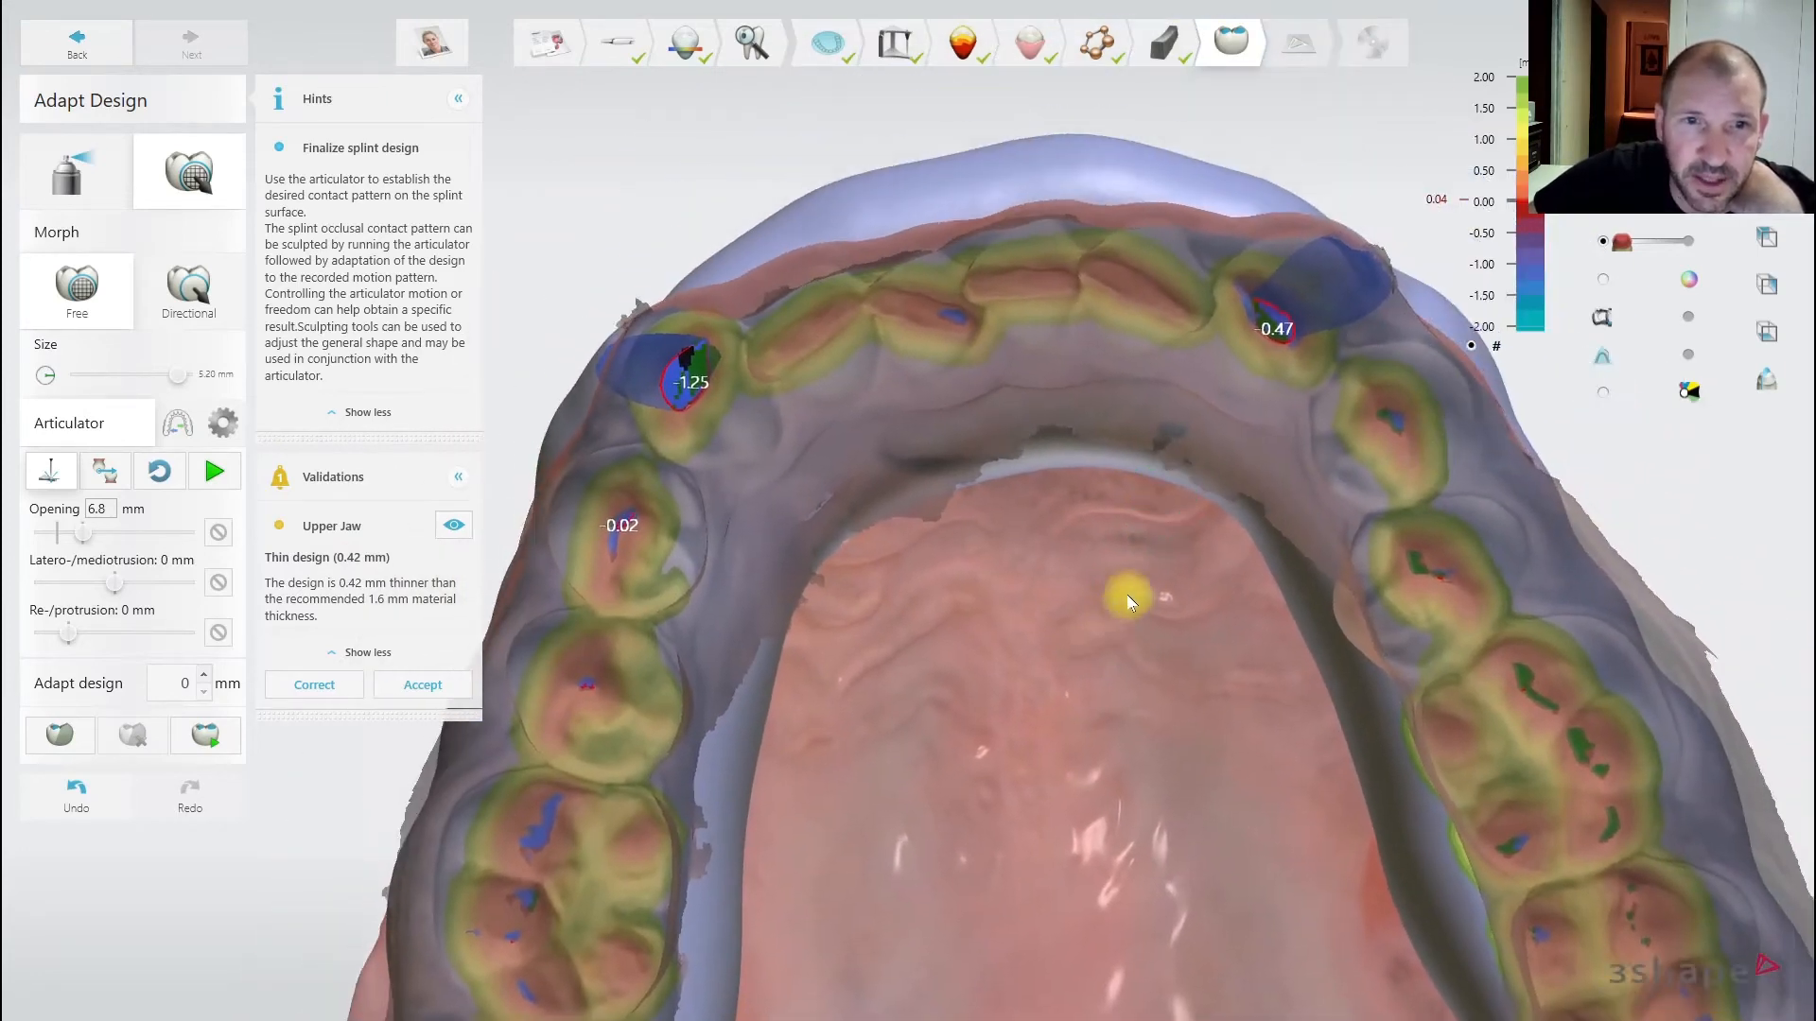
right_click_drag(1128, 601, 957, 445)
right_click_drag(1173, 449, 924, 463)
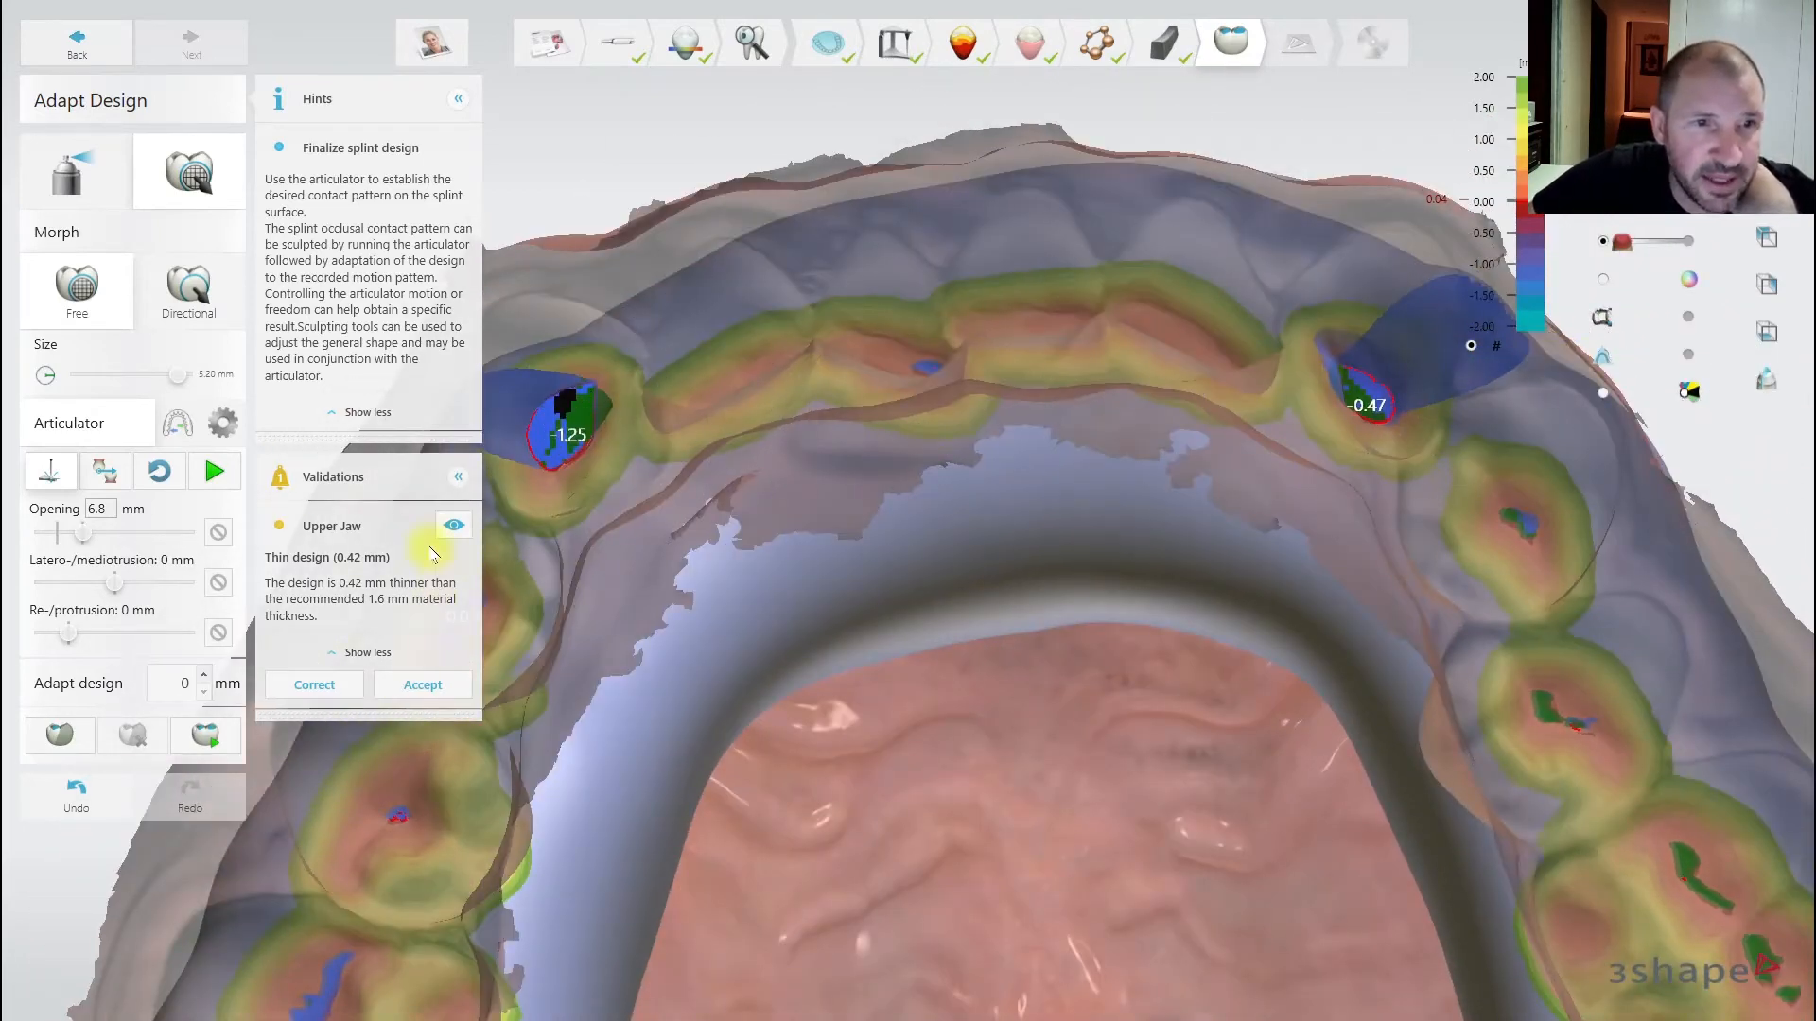
- Collapse Hints and Validations and set the wax knife to Remove
left_click(457, 482)
left_click(458, 99)
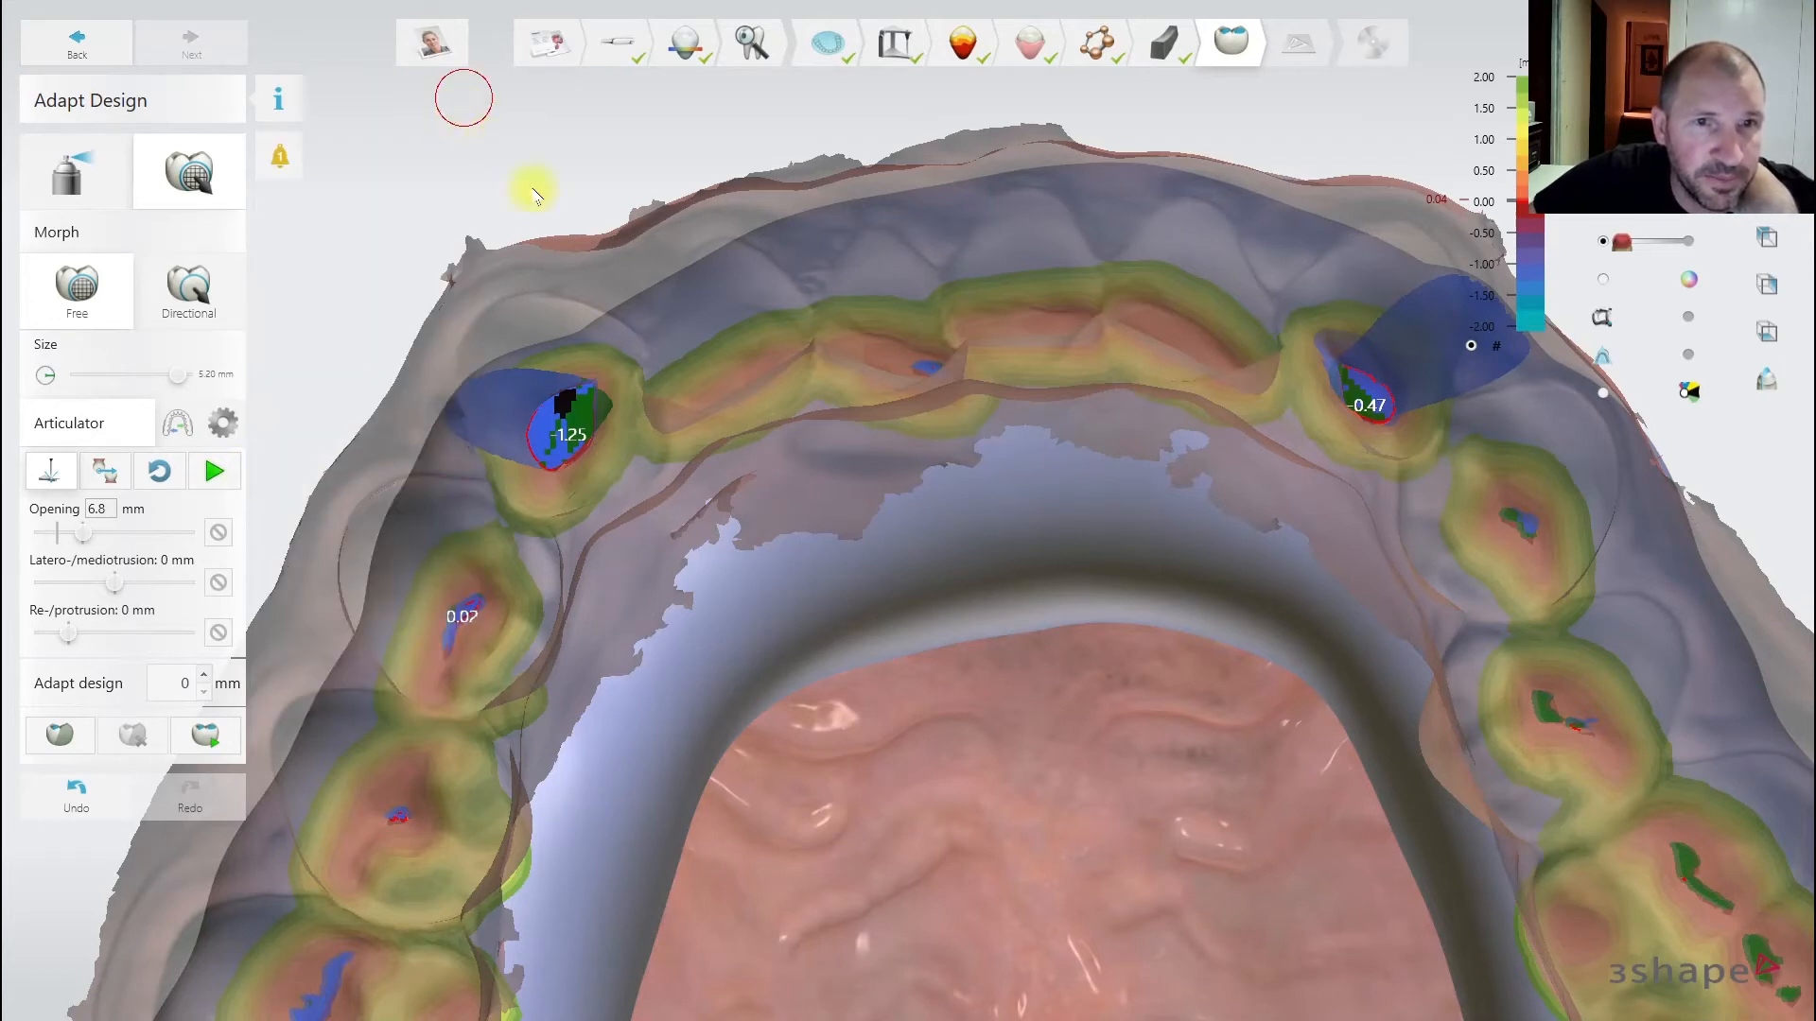
left_click(76, 173)
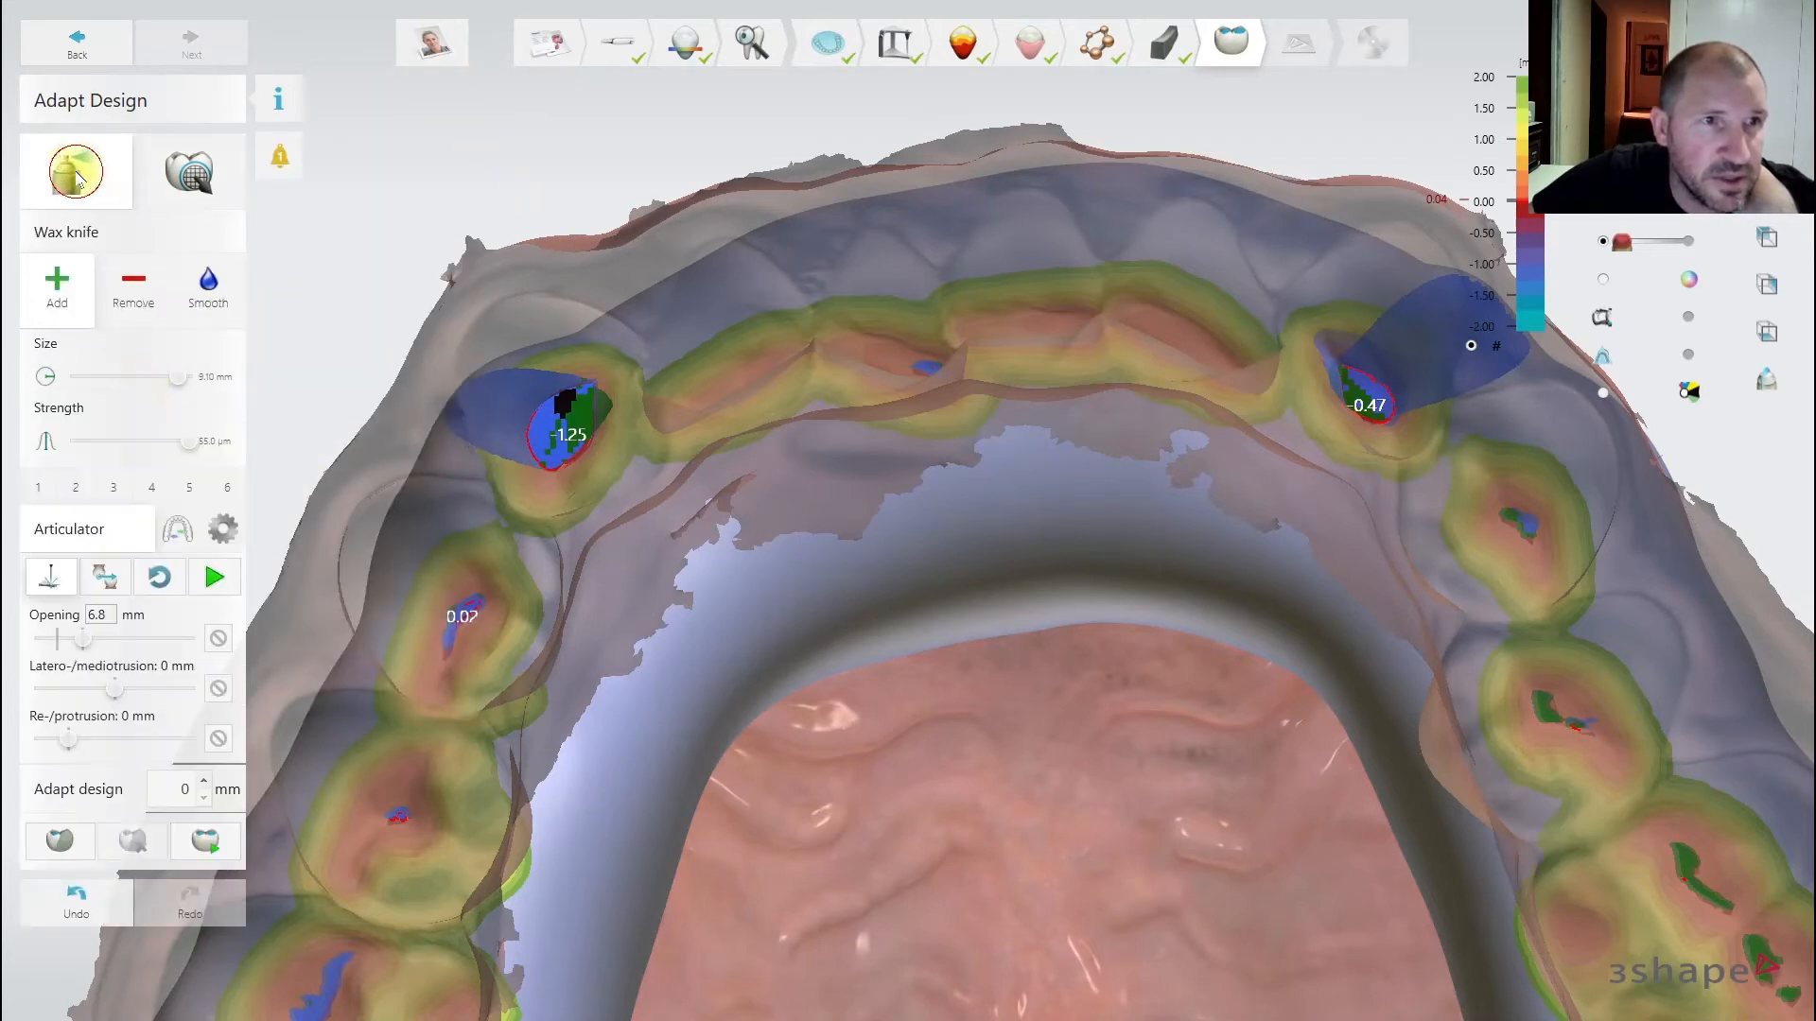
left_click(130, 315)
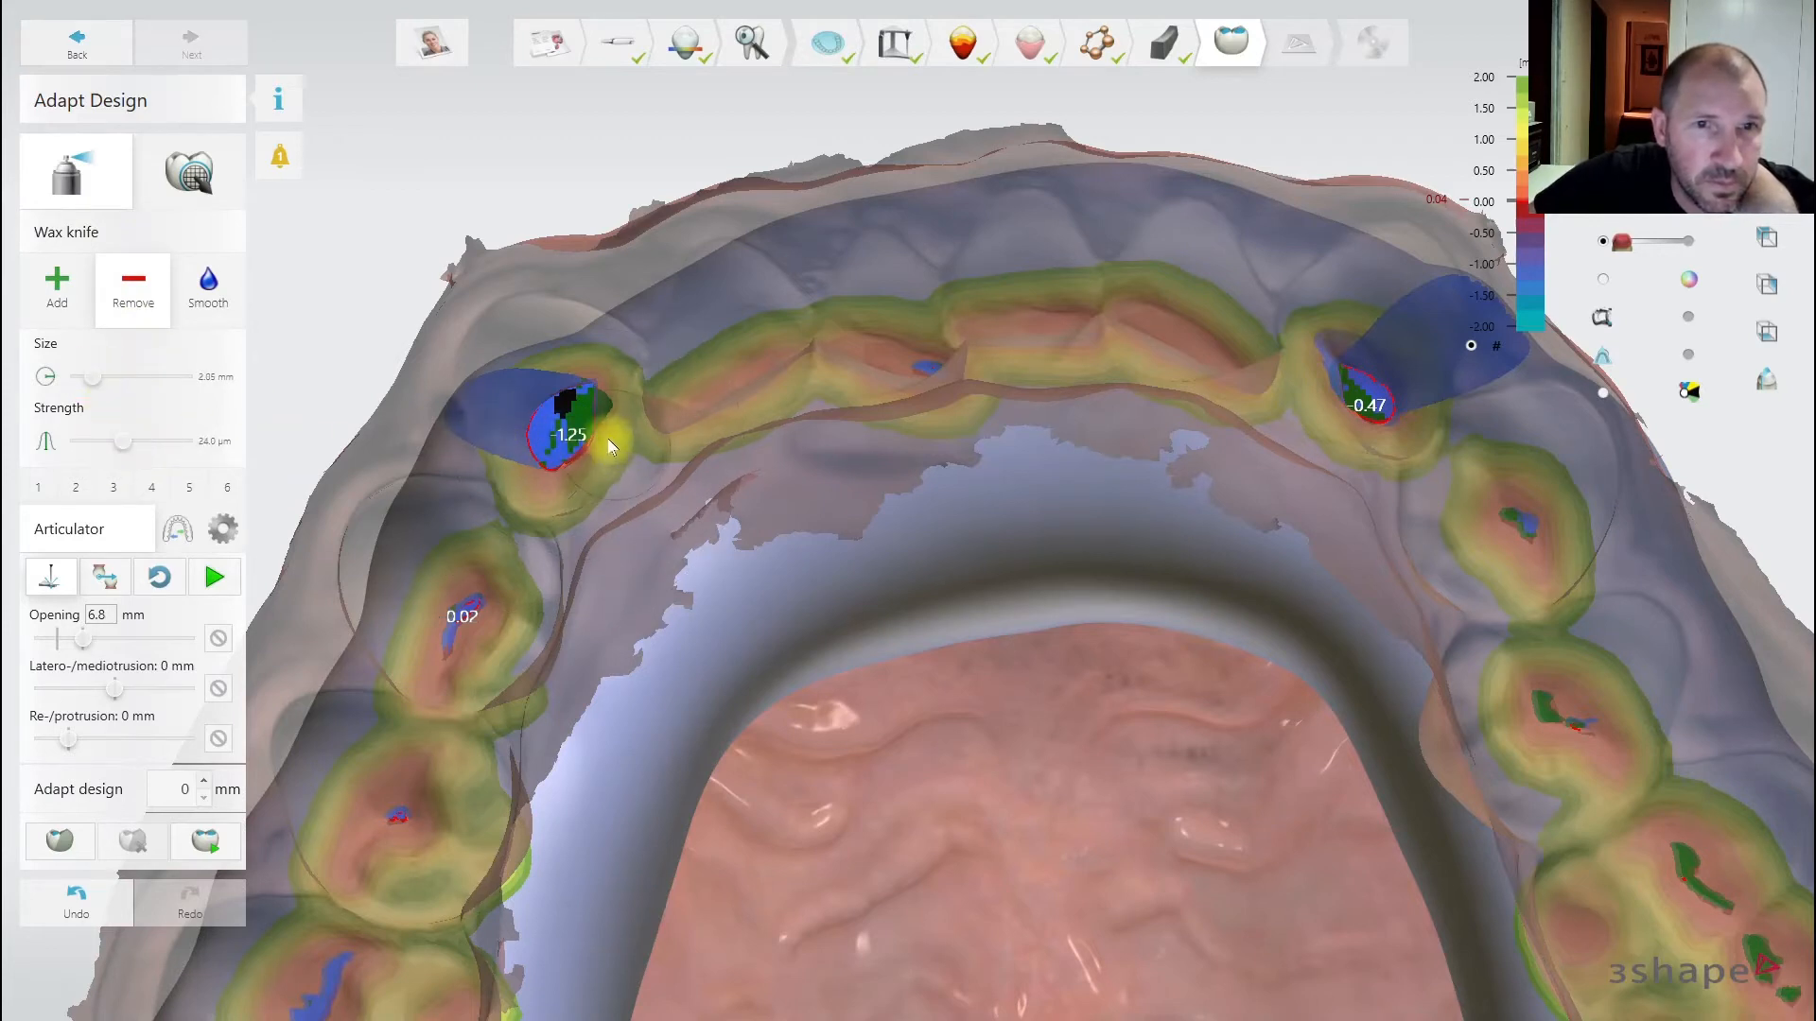
- Shave down the deep contact spots at the left and right canines
left_click_drag(573, 423, 565, 439)
left_click_drag(546, 413, 567, 444)
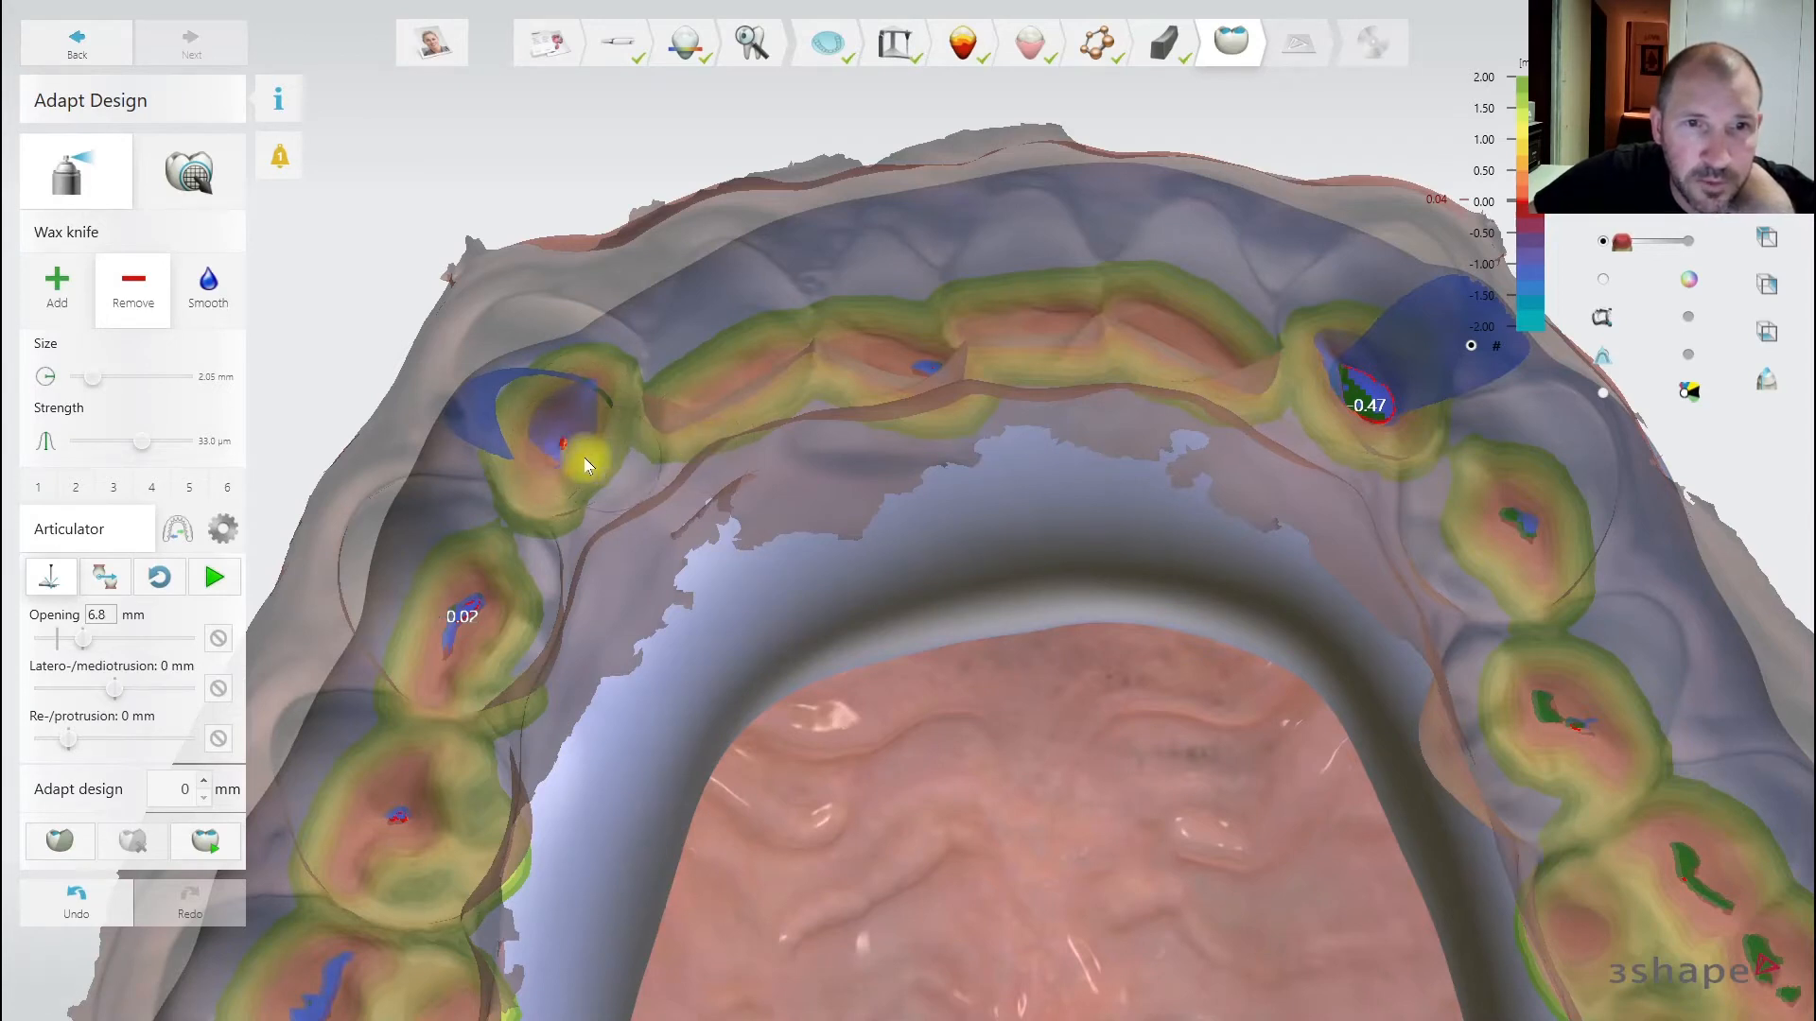
middle_click_drag(938, 534, 732, 533)
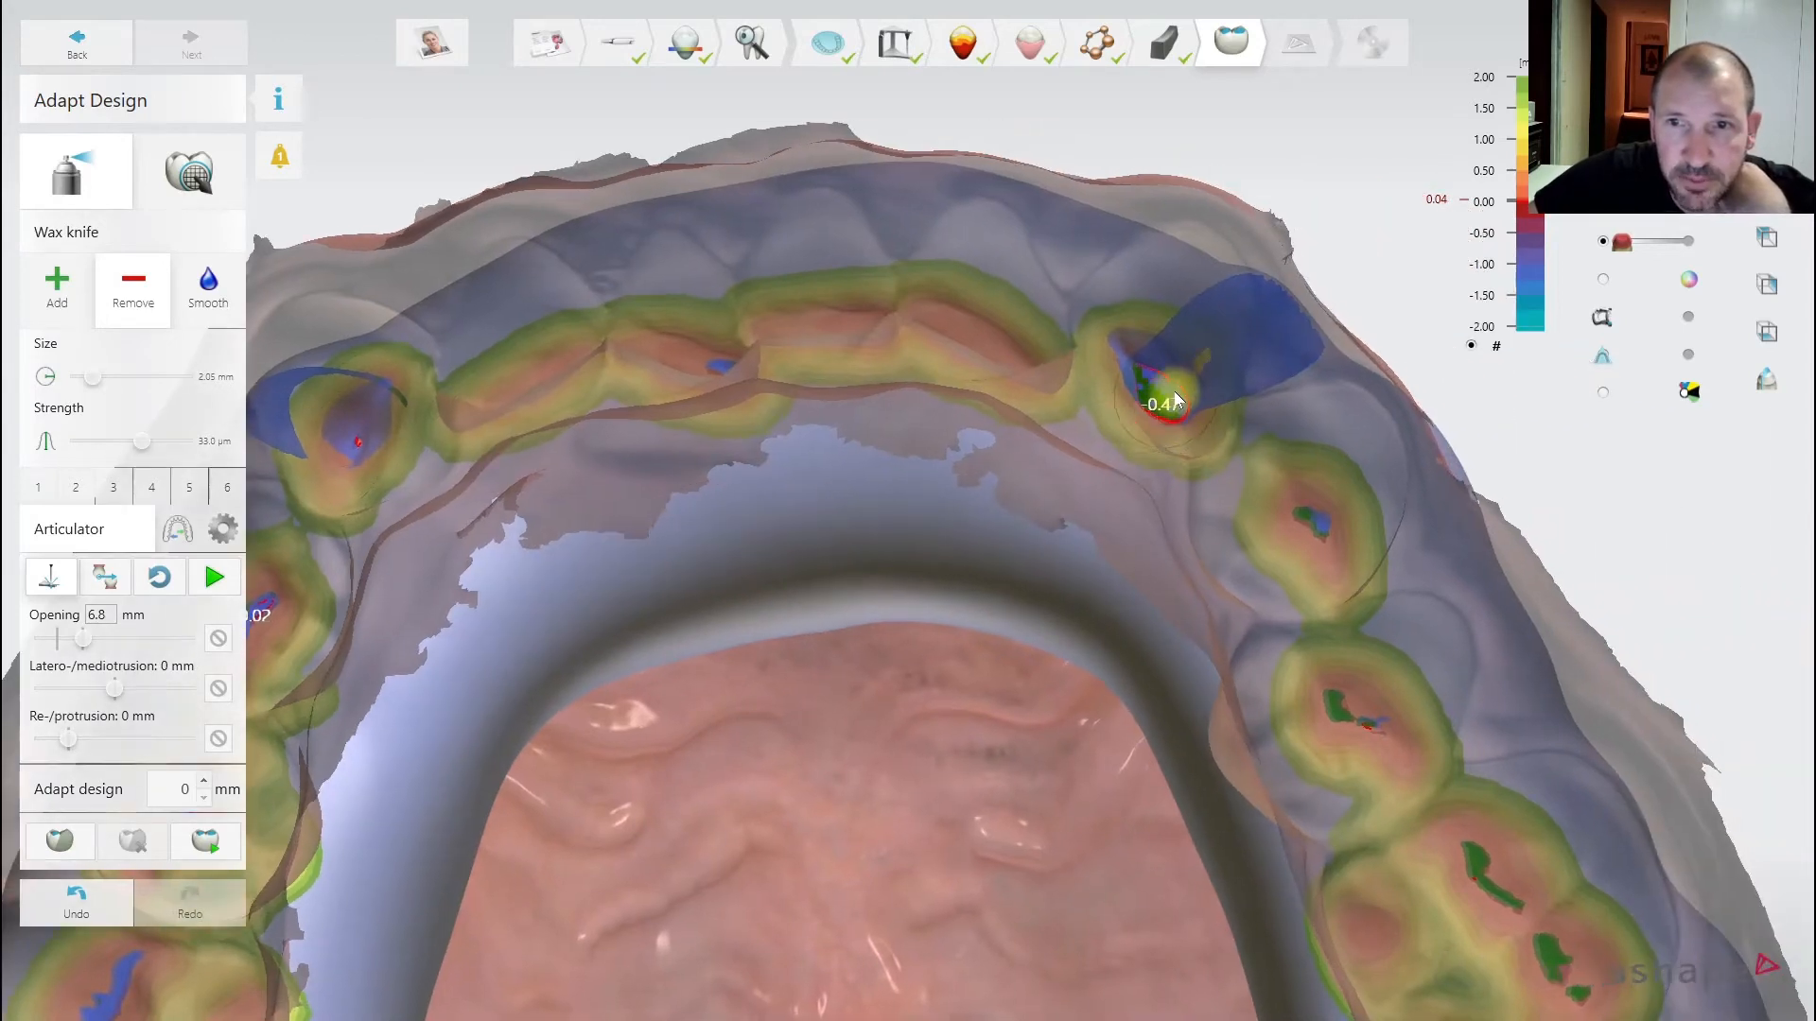
left_click_drag(1175, 391, 1145, 401)
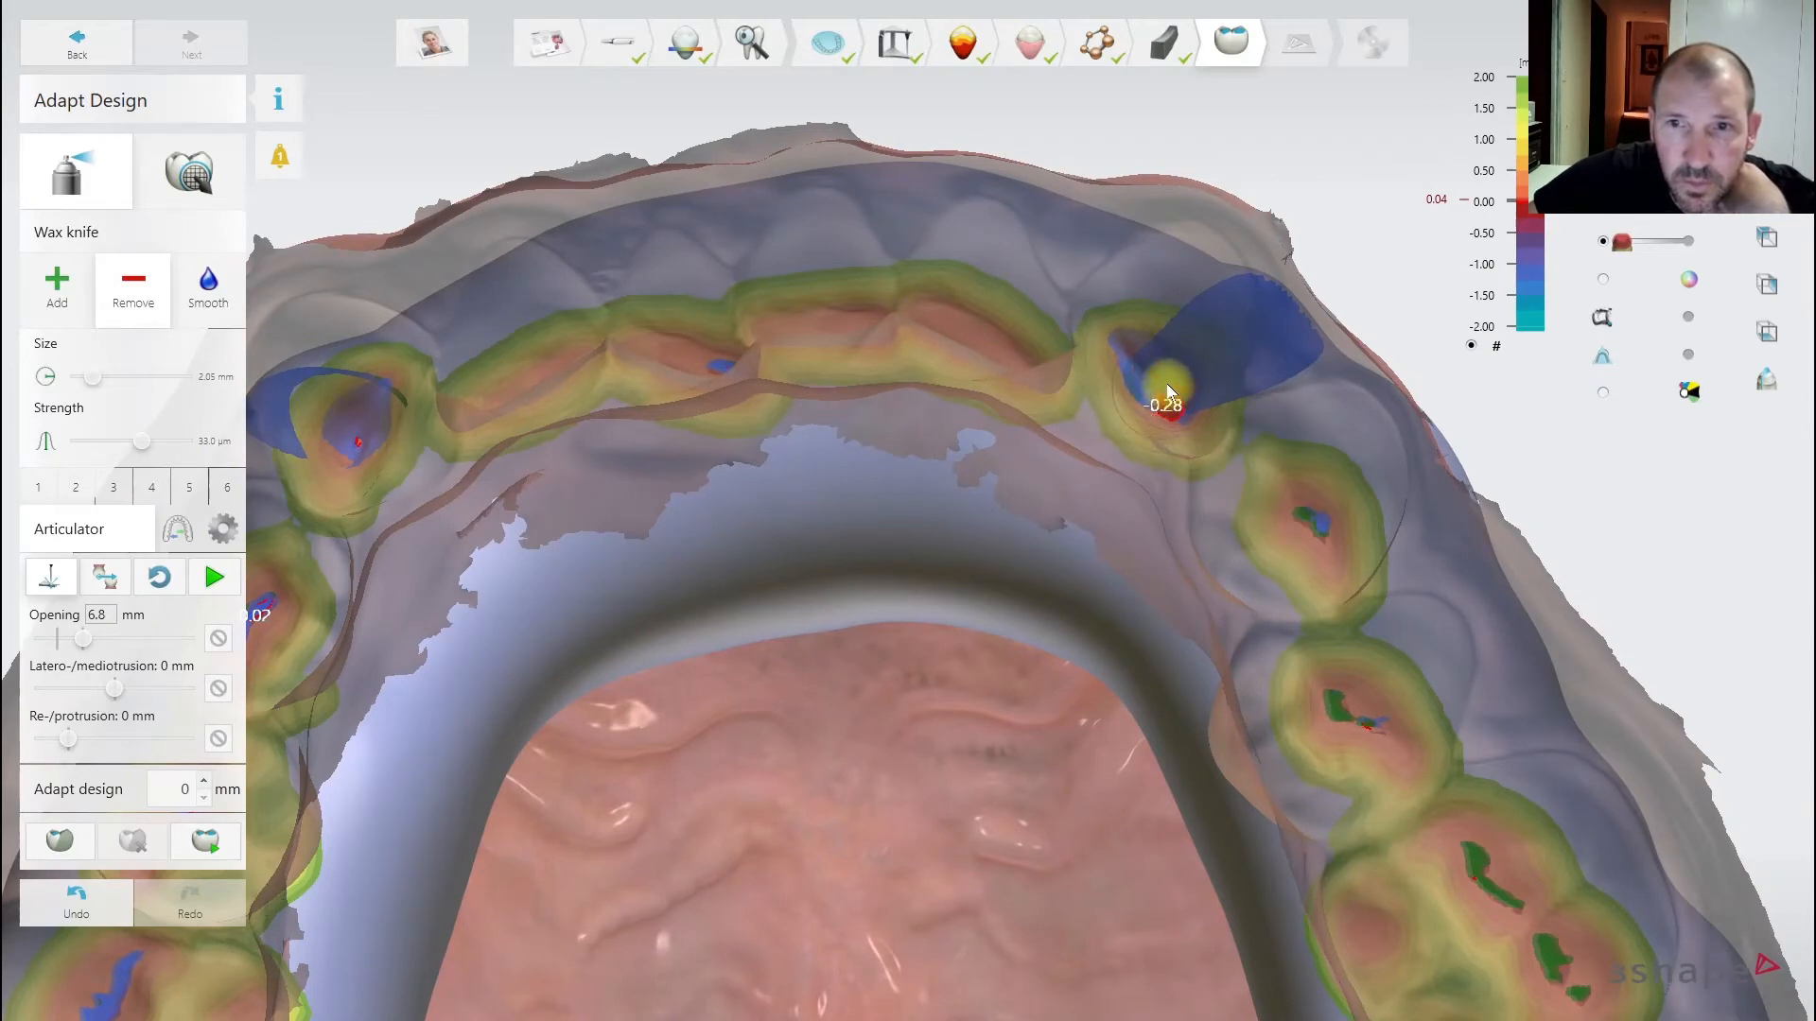
mouse_move(1239, 369)
left_mouse_down()
mouse_move(1149, 376)
mouse_move(1133, 359)
left_mouse_up()
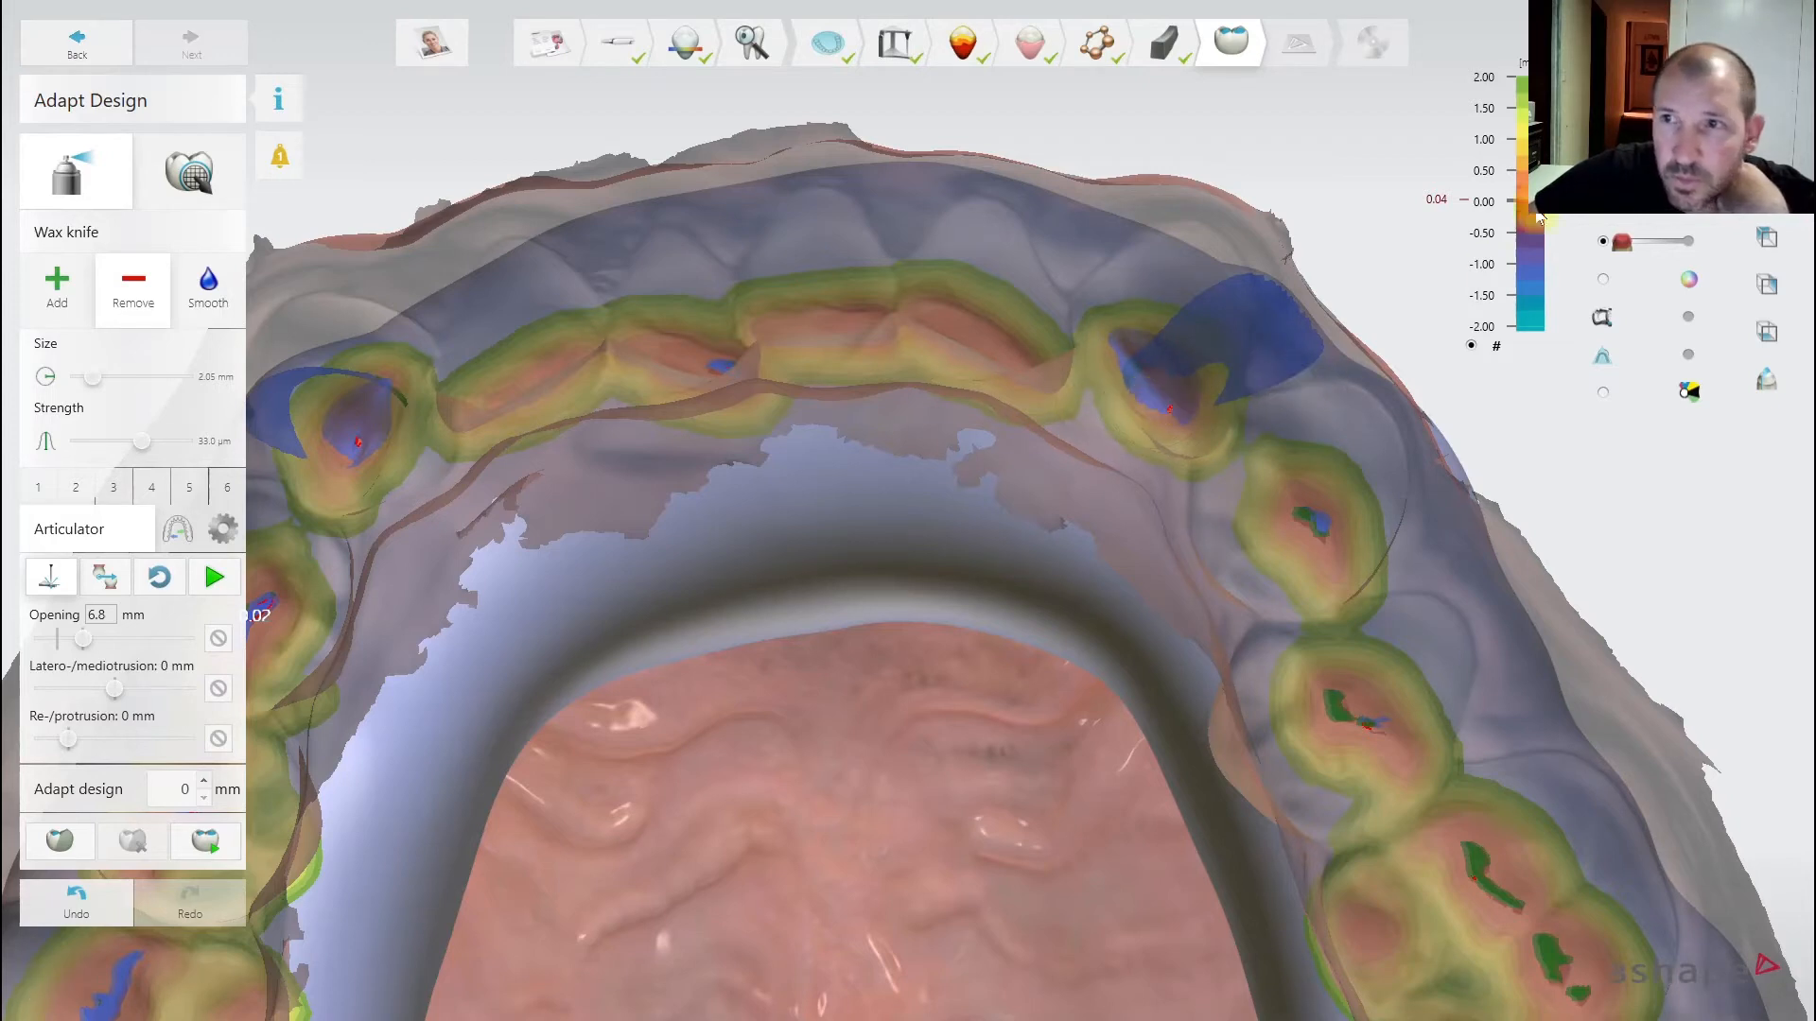
- Toggle the splint's visibility to check the teeth, then replay the articulator over the whole arch
left_click(1603, 203)
left_click(1603, 166)
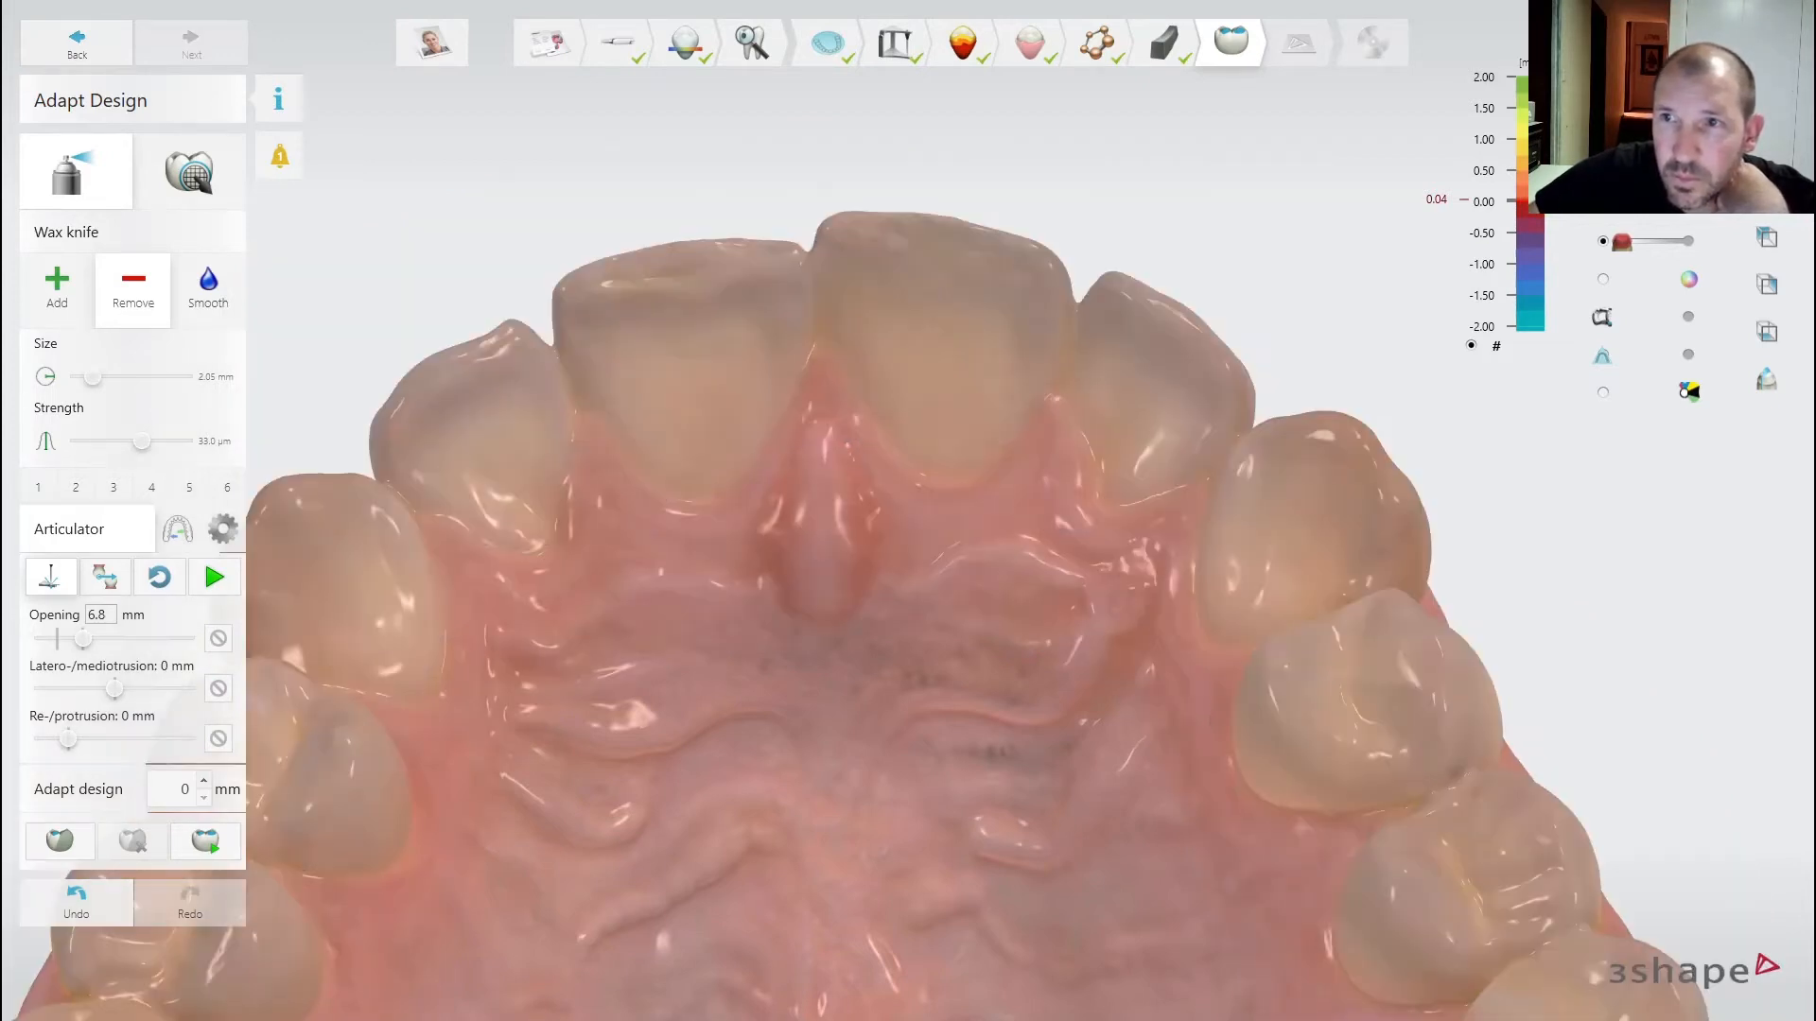
left_click(1603, 203)
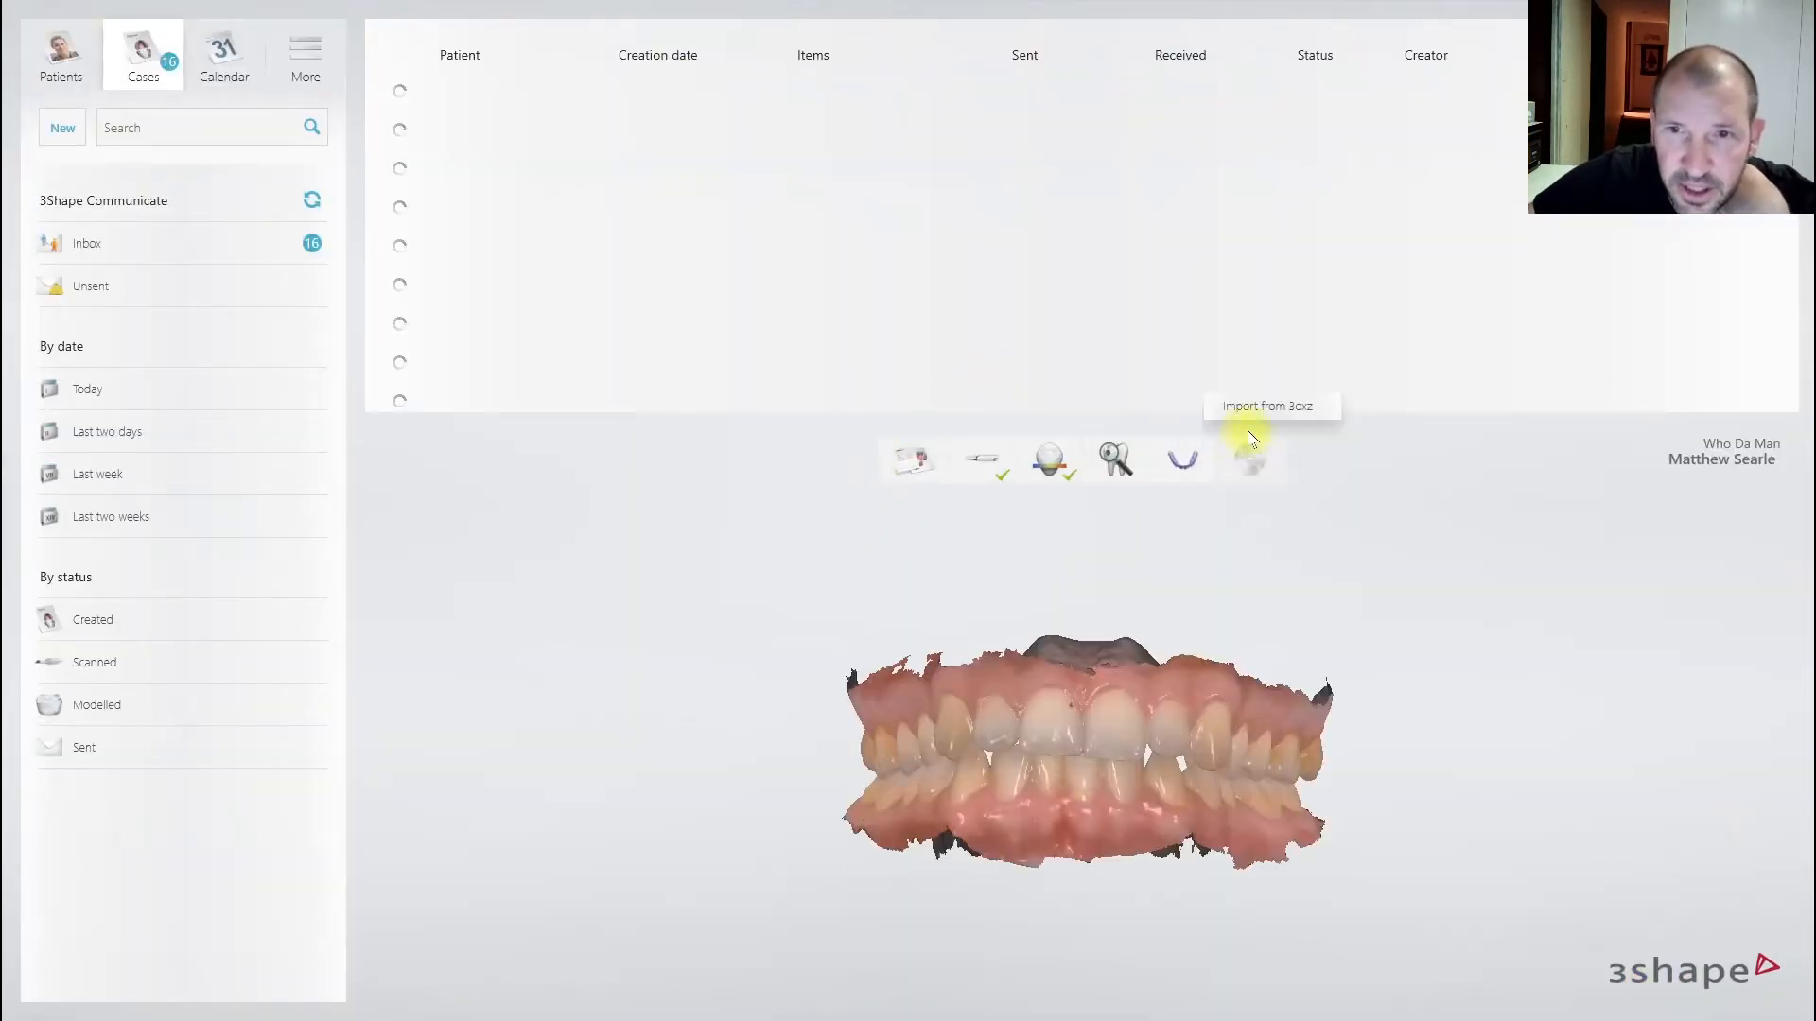
left_click(1178, 463)
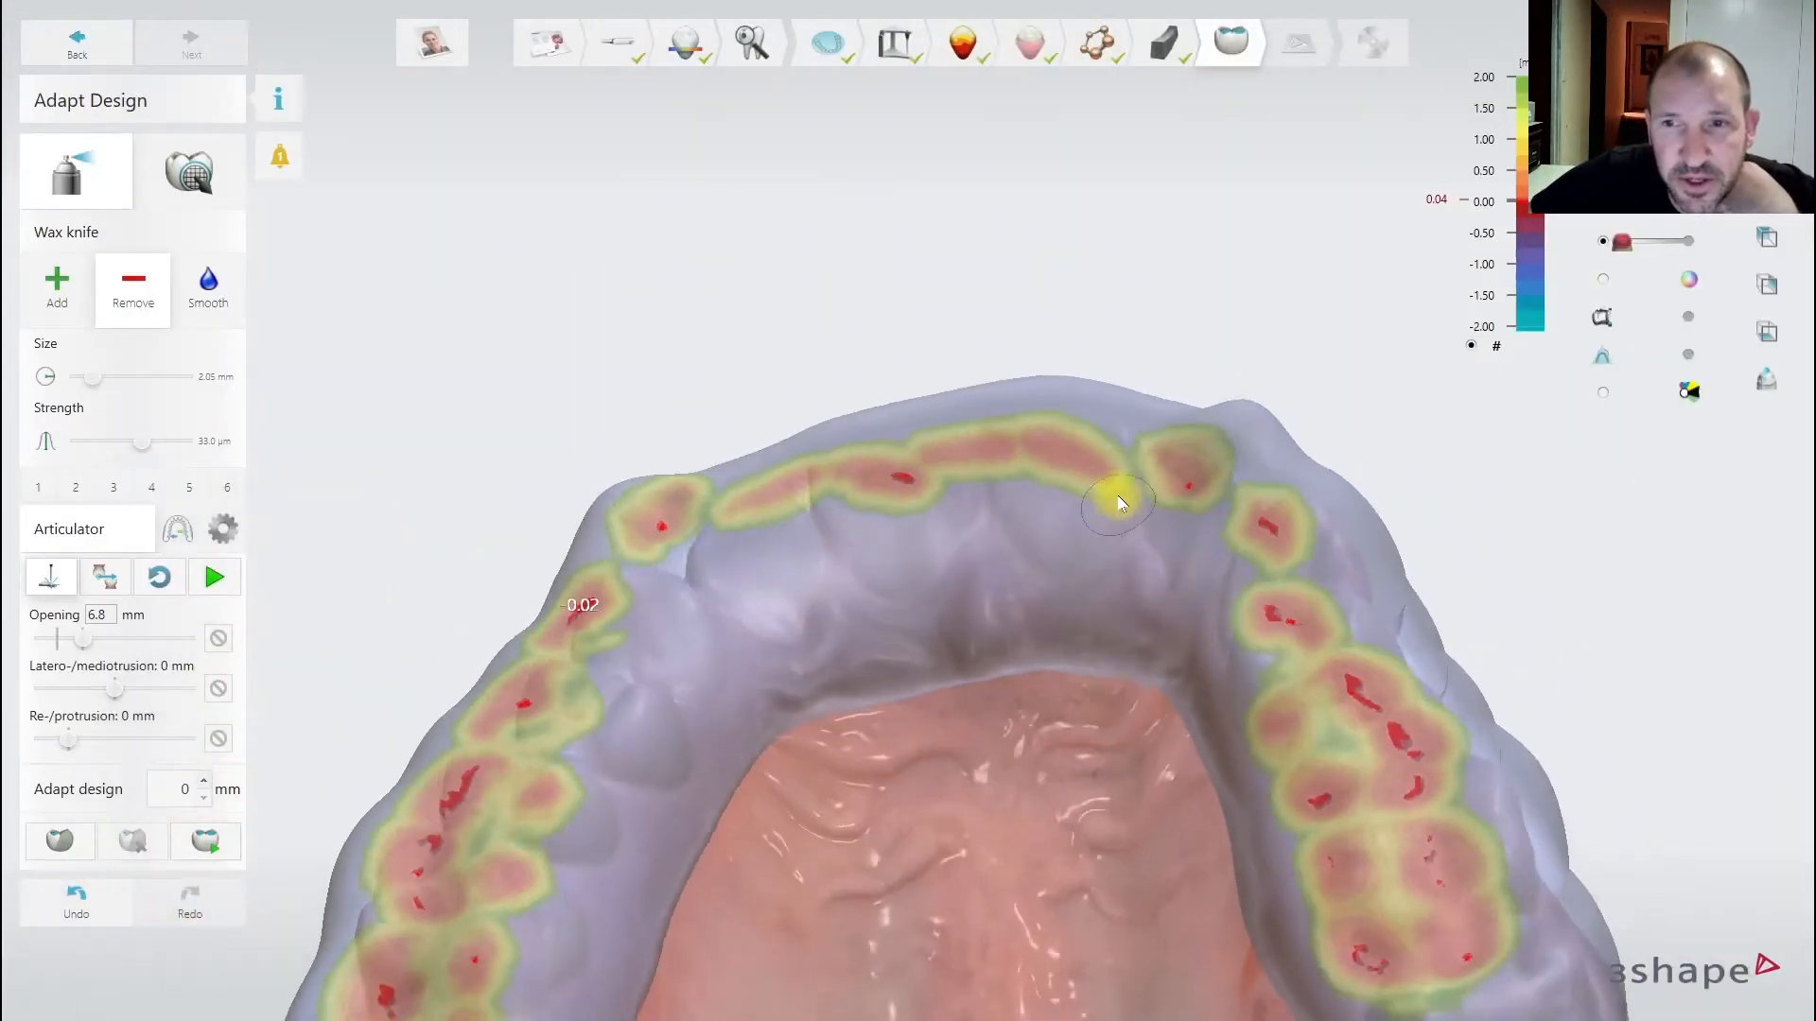
right_click_drag(1135, 567, 1031, 571)
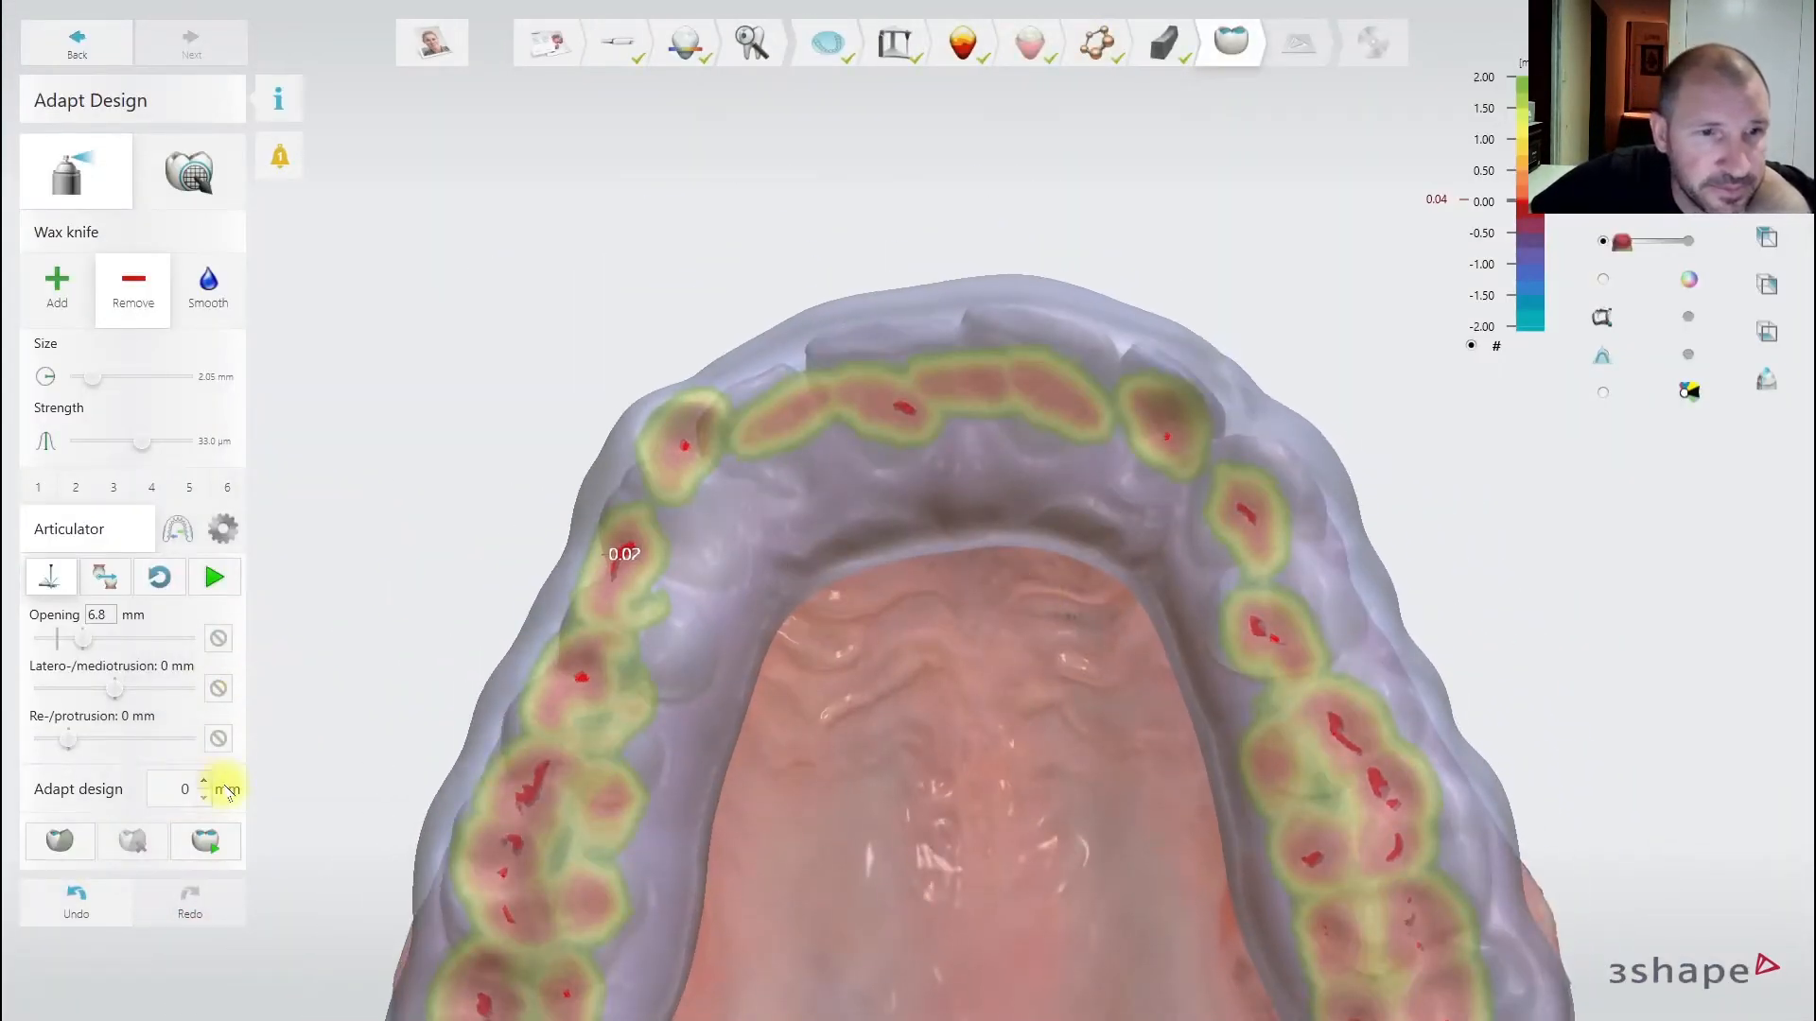
left_click(206, 582)
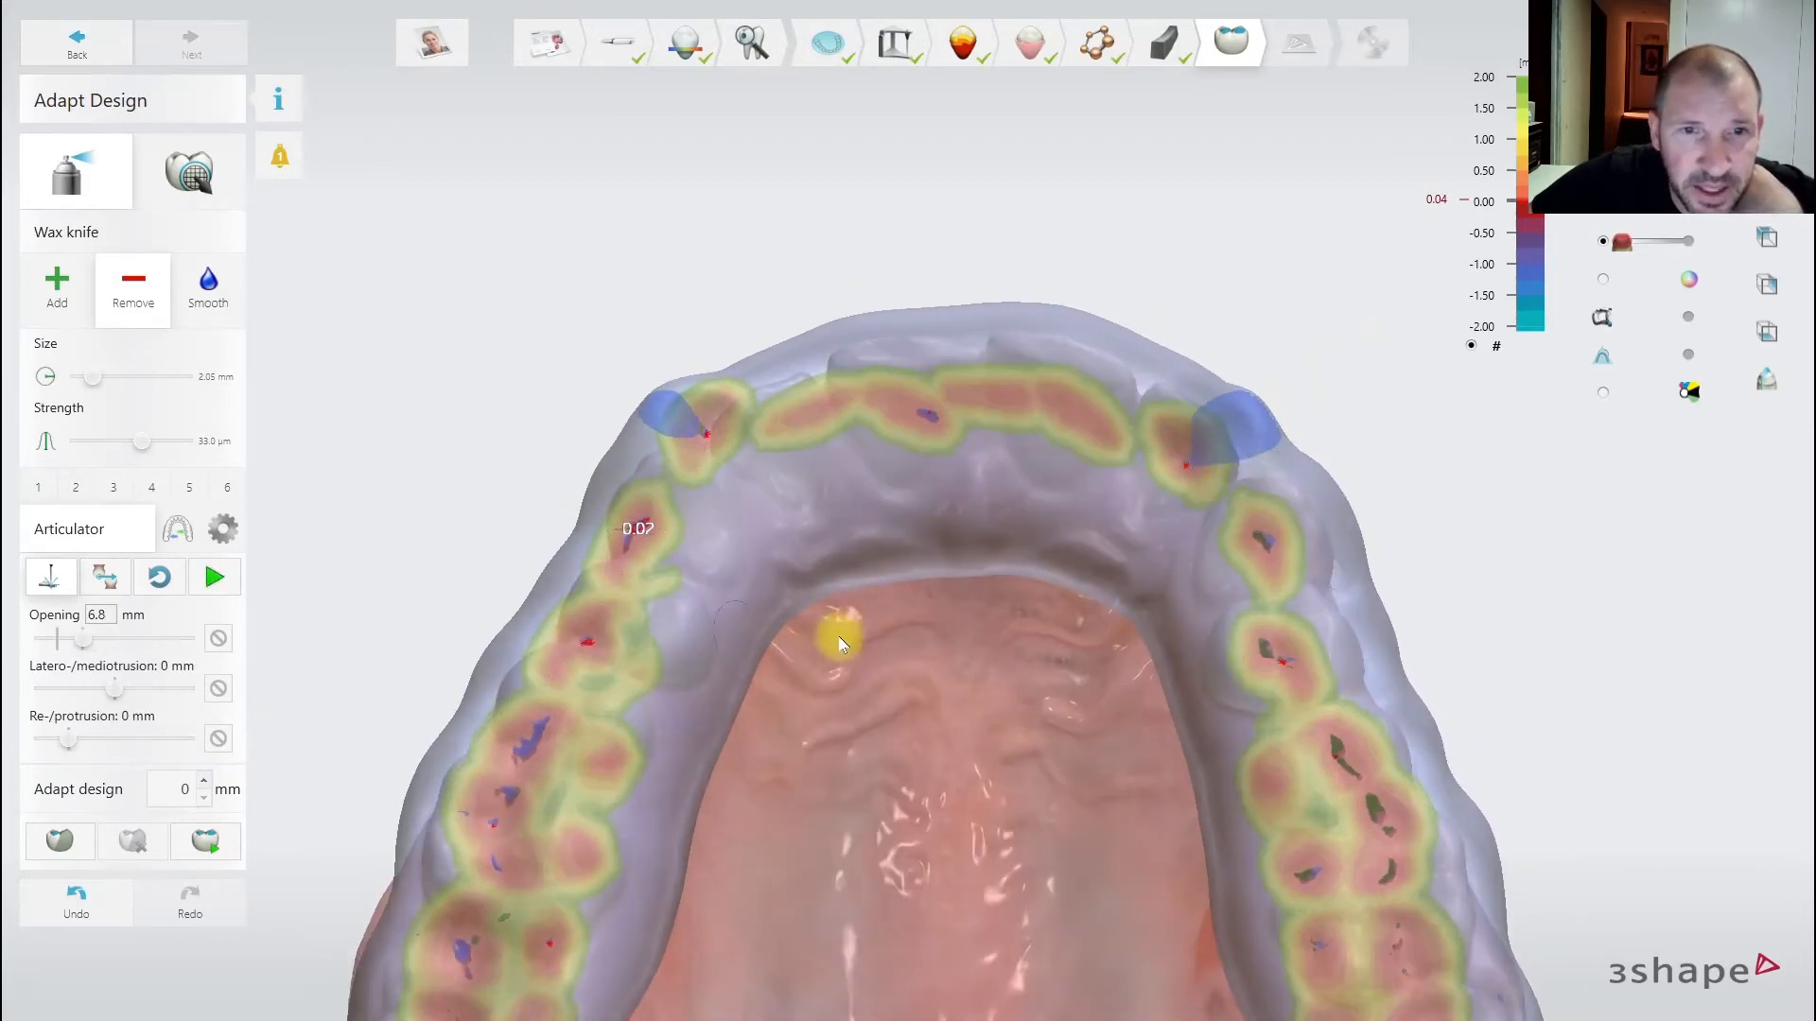
scroll(842, 636, "down", 3)
right_click_drag(920, 636, 930, 719)
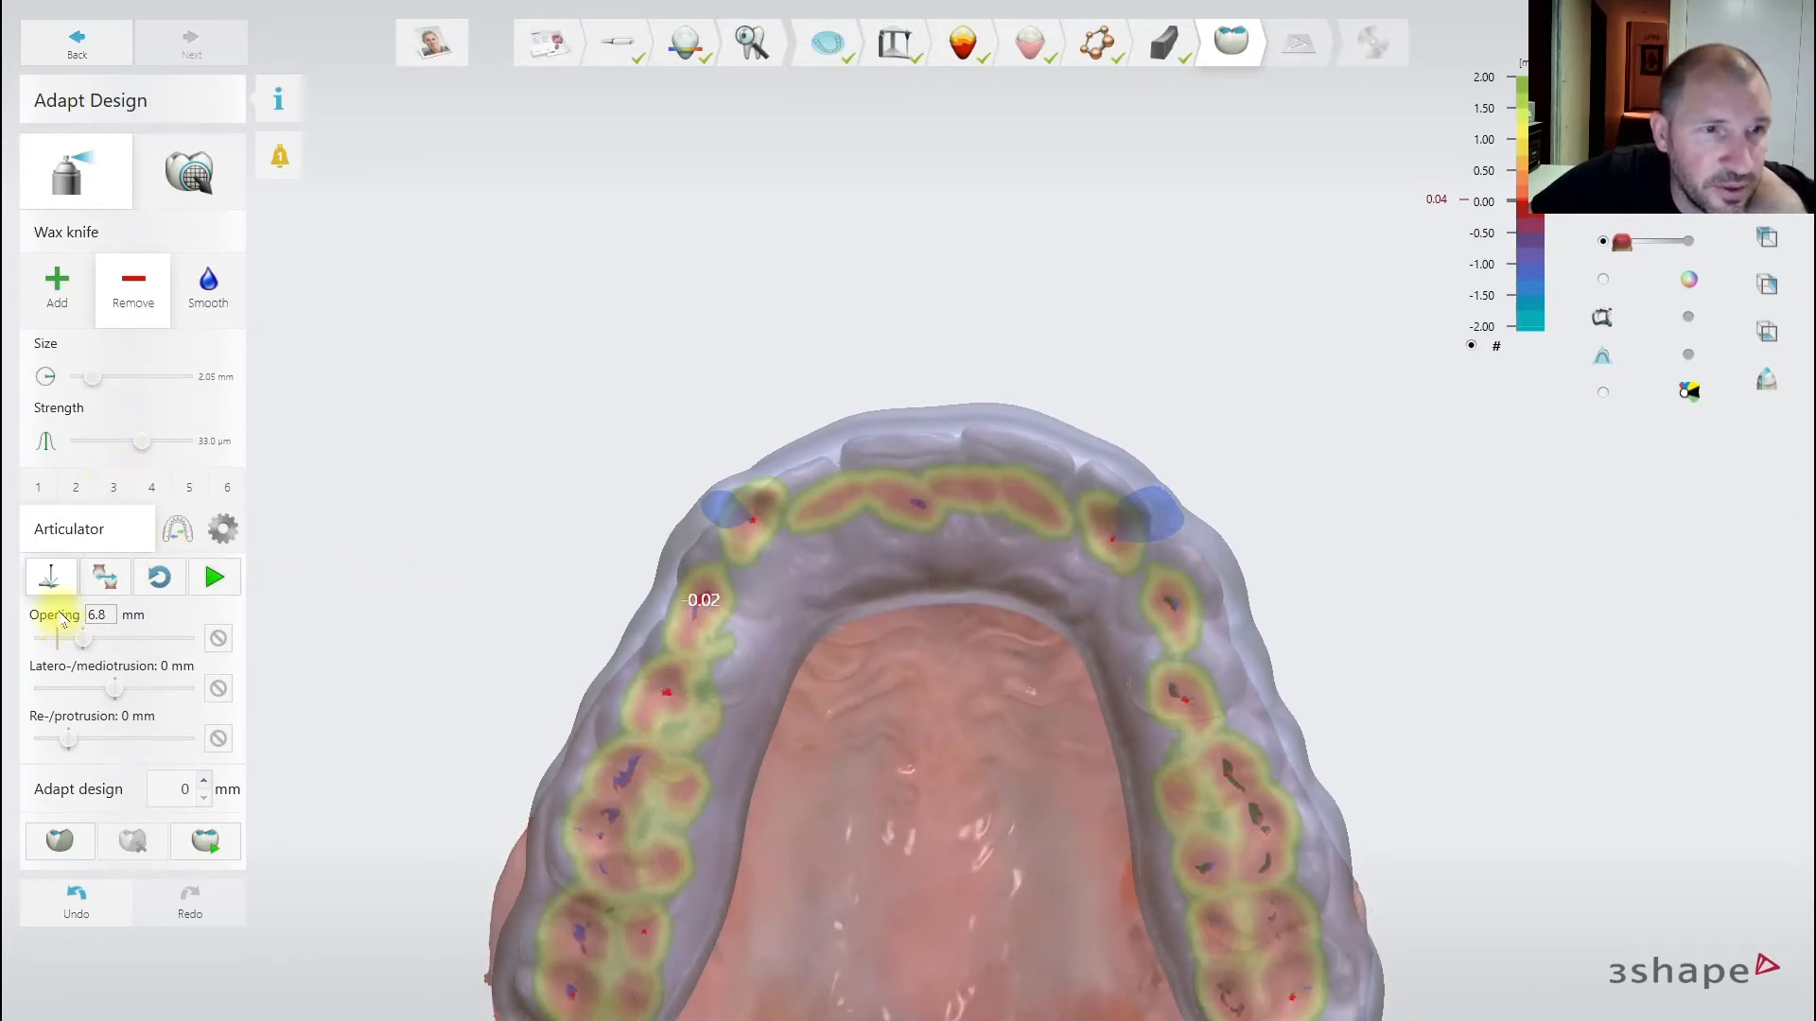
- Mark both canine areas, adapt them to the full jaw motion, and replay the articulator to verify
left_click(60, 843)
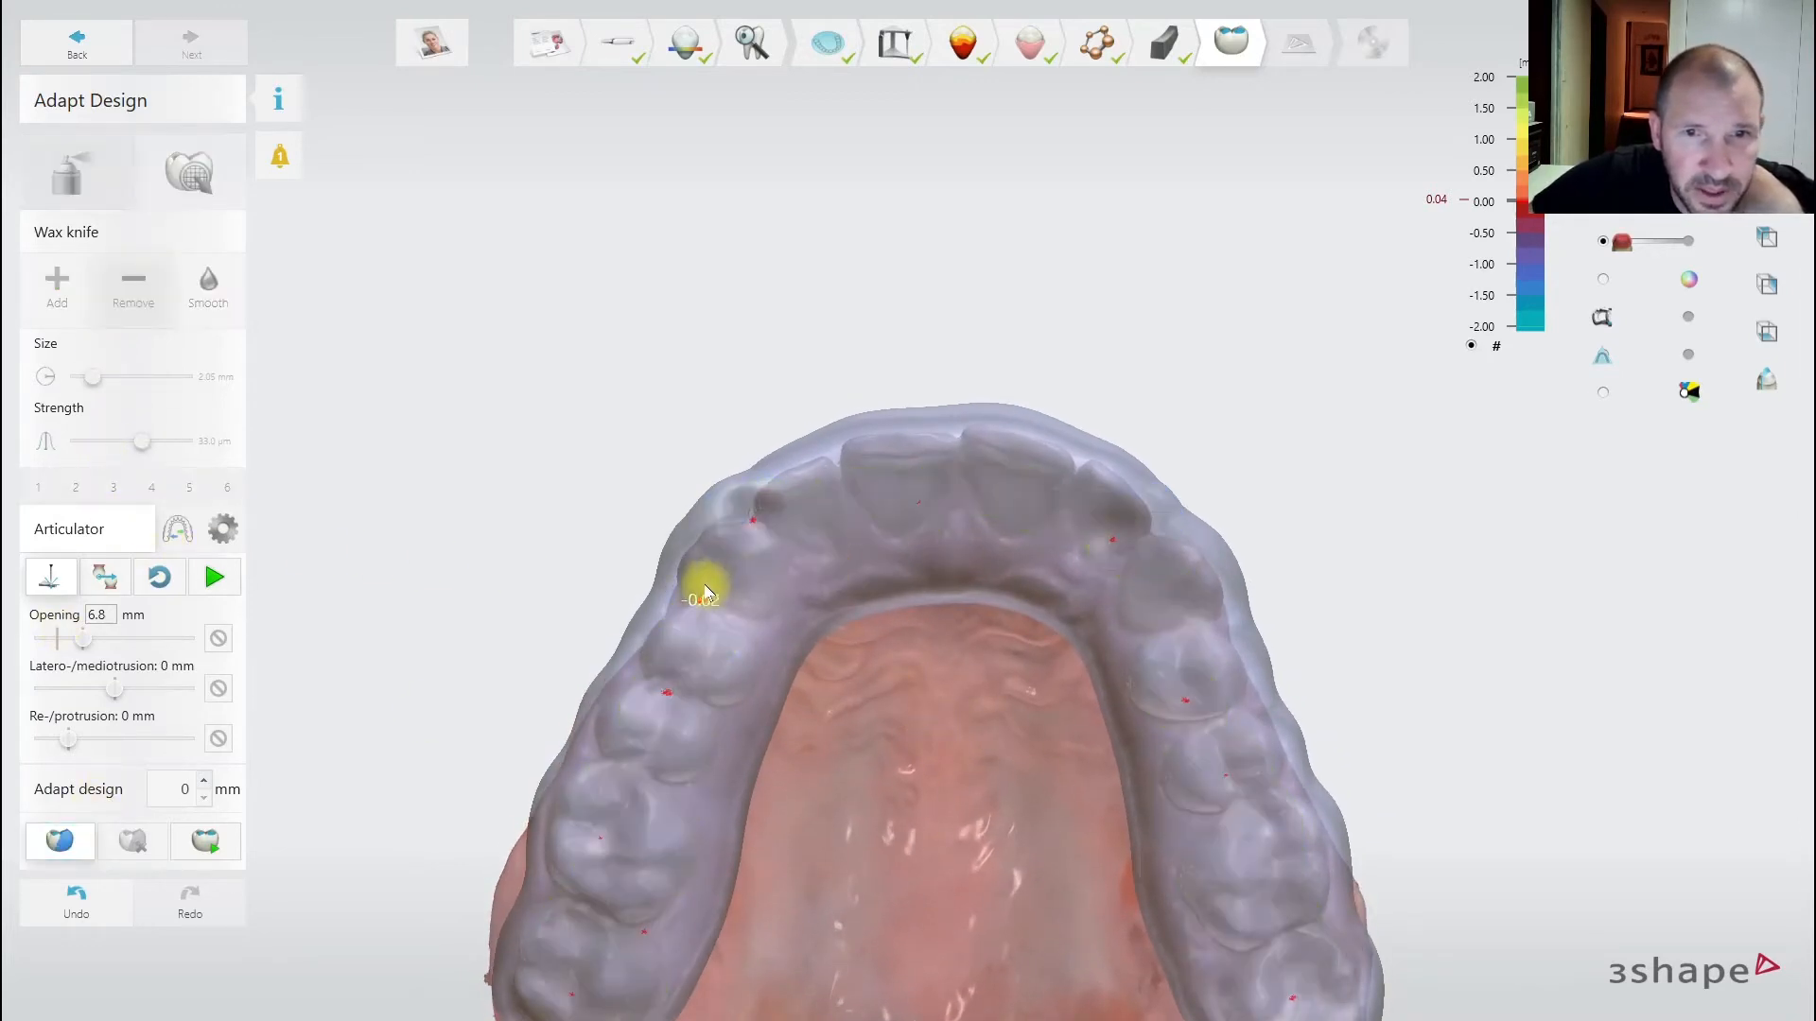
left_click(776, 494)
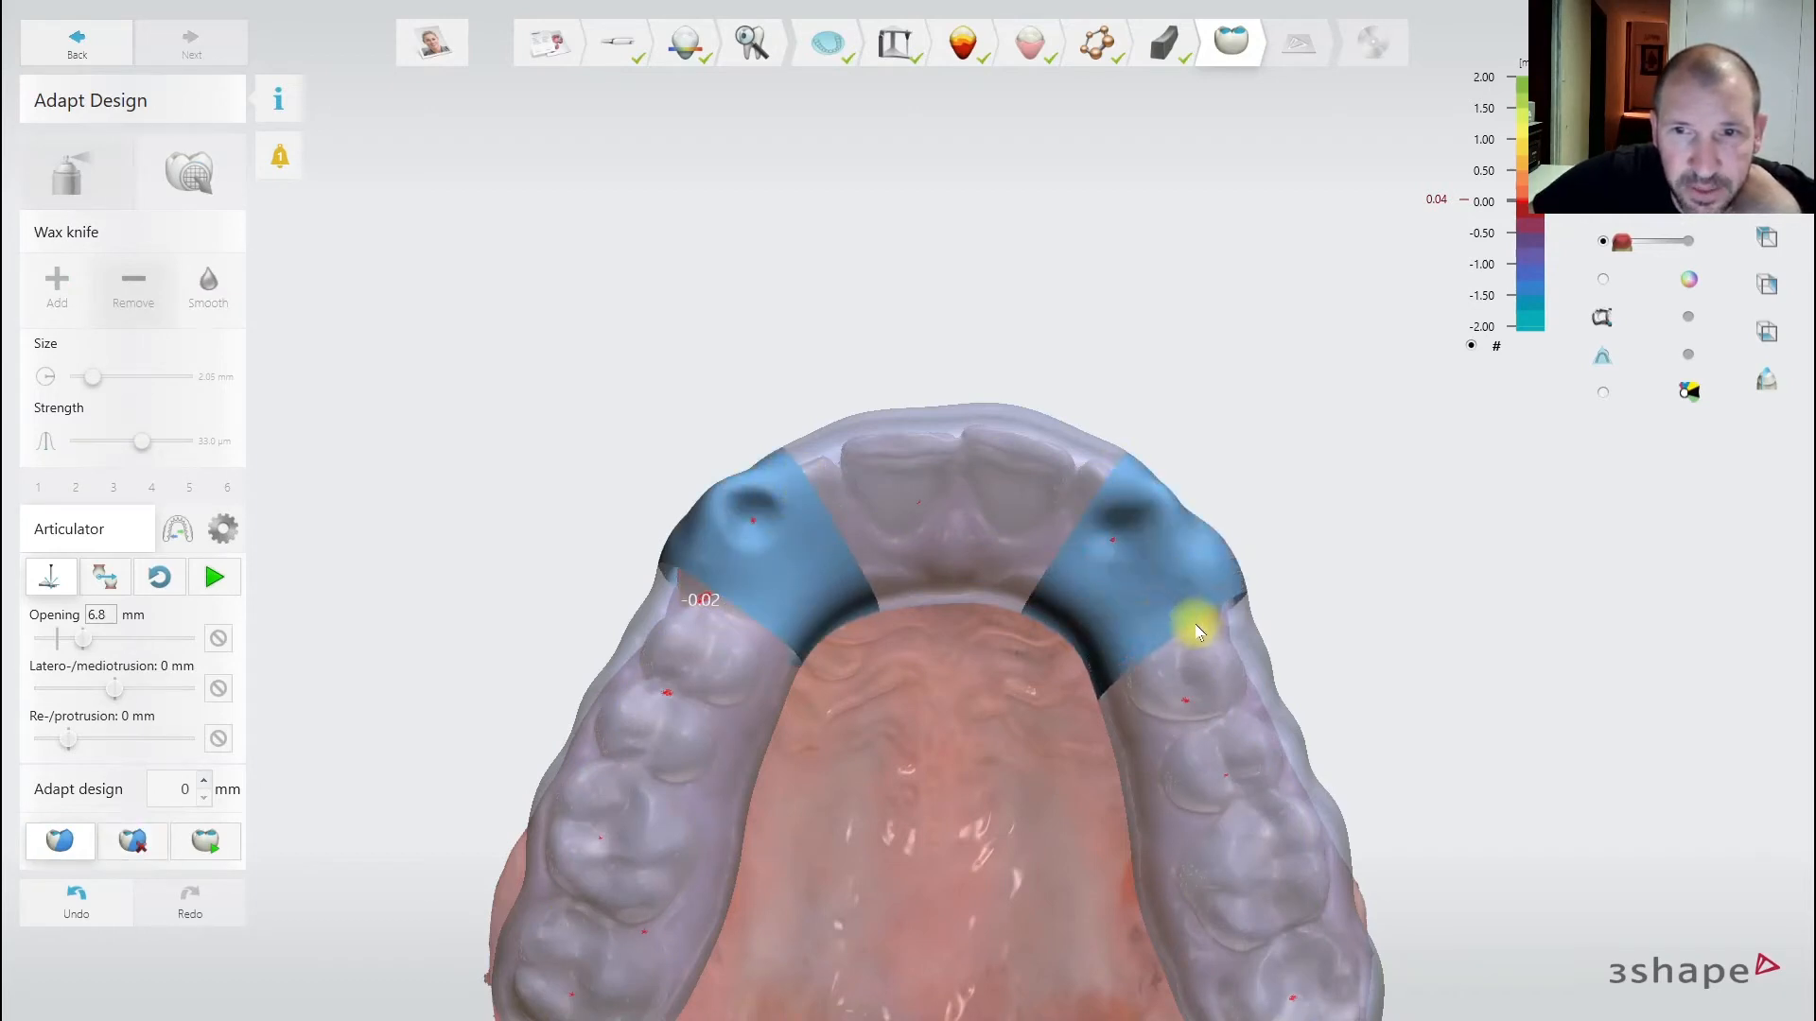
left_click(1065, 501)
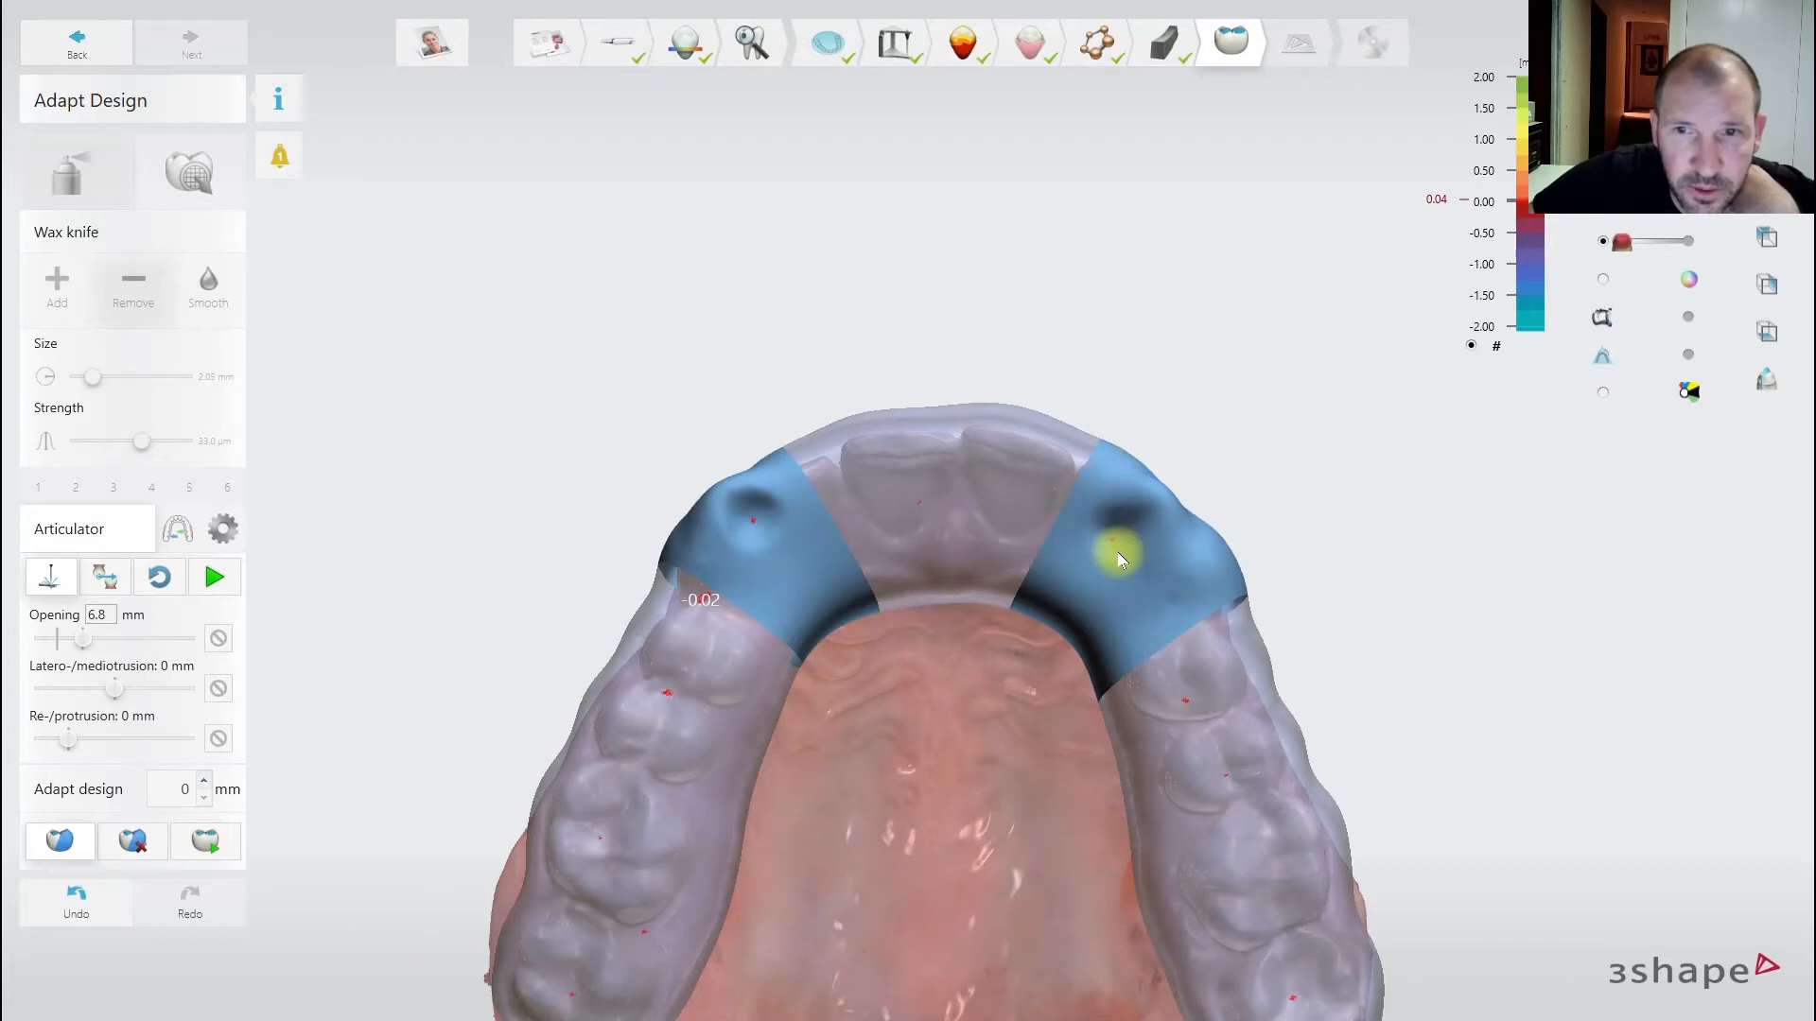
left_click(212, 844)
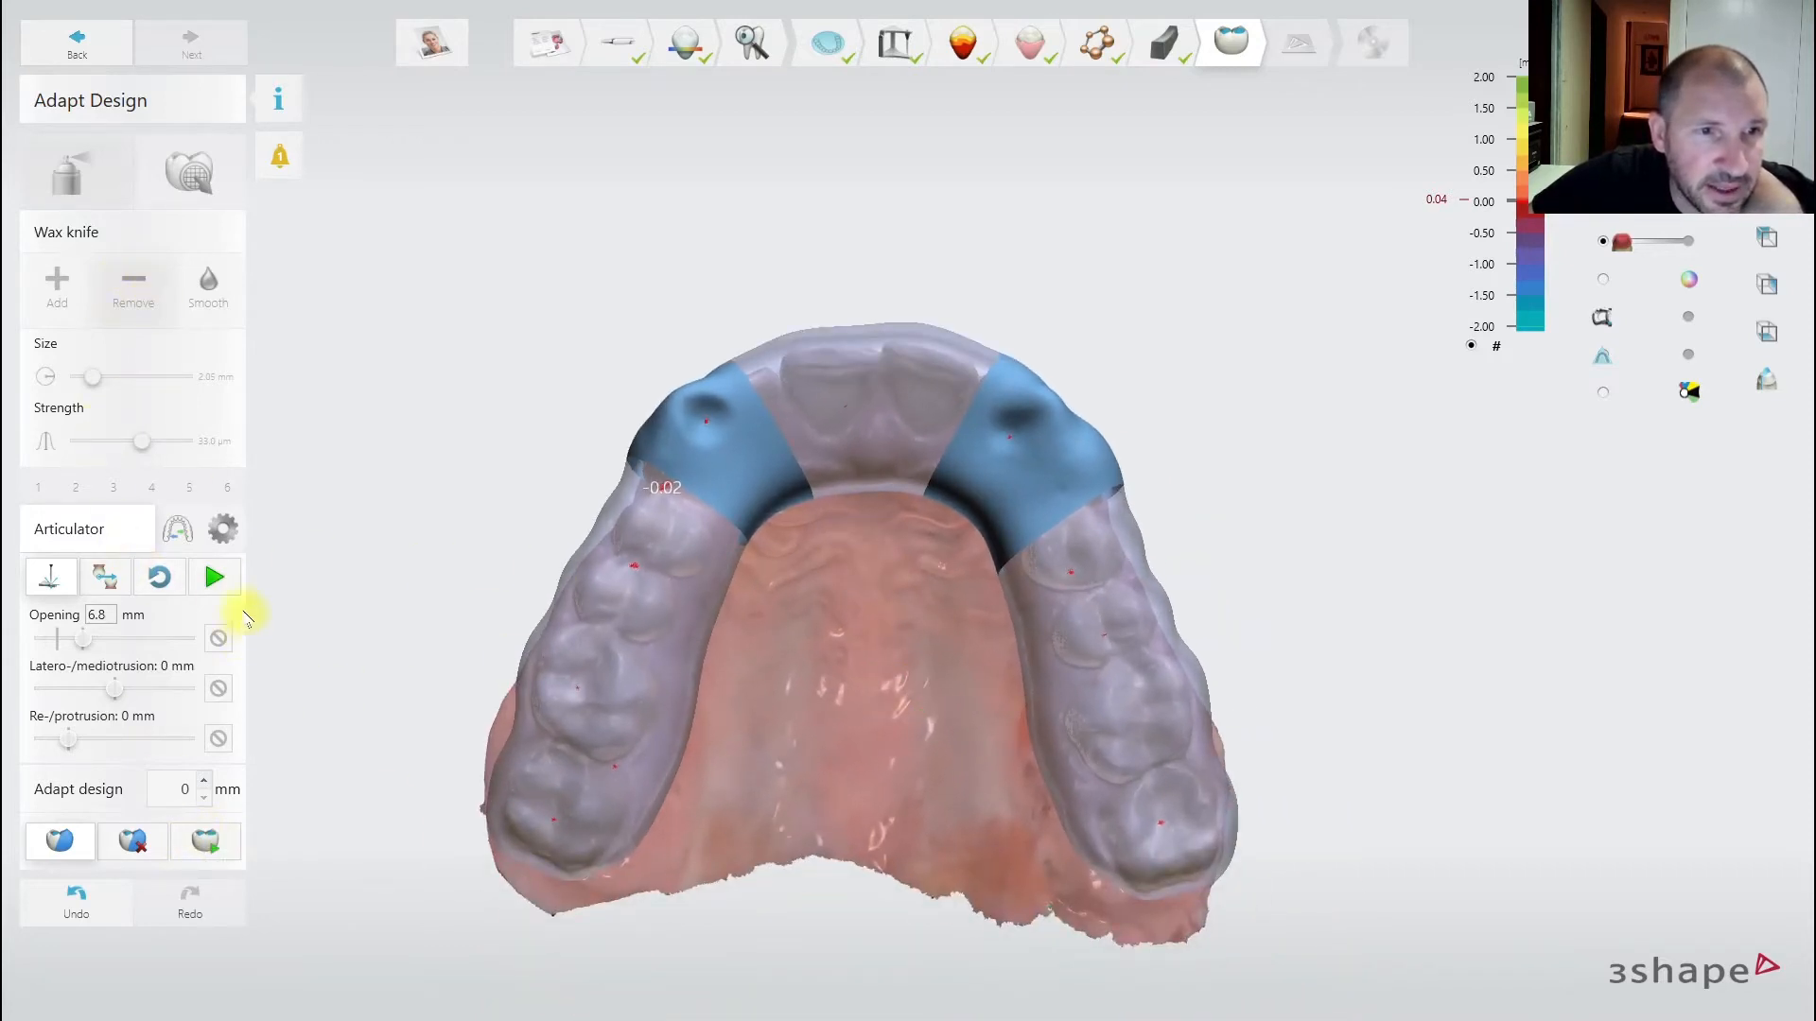
left_click(217, 579)
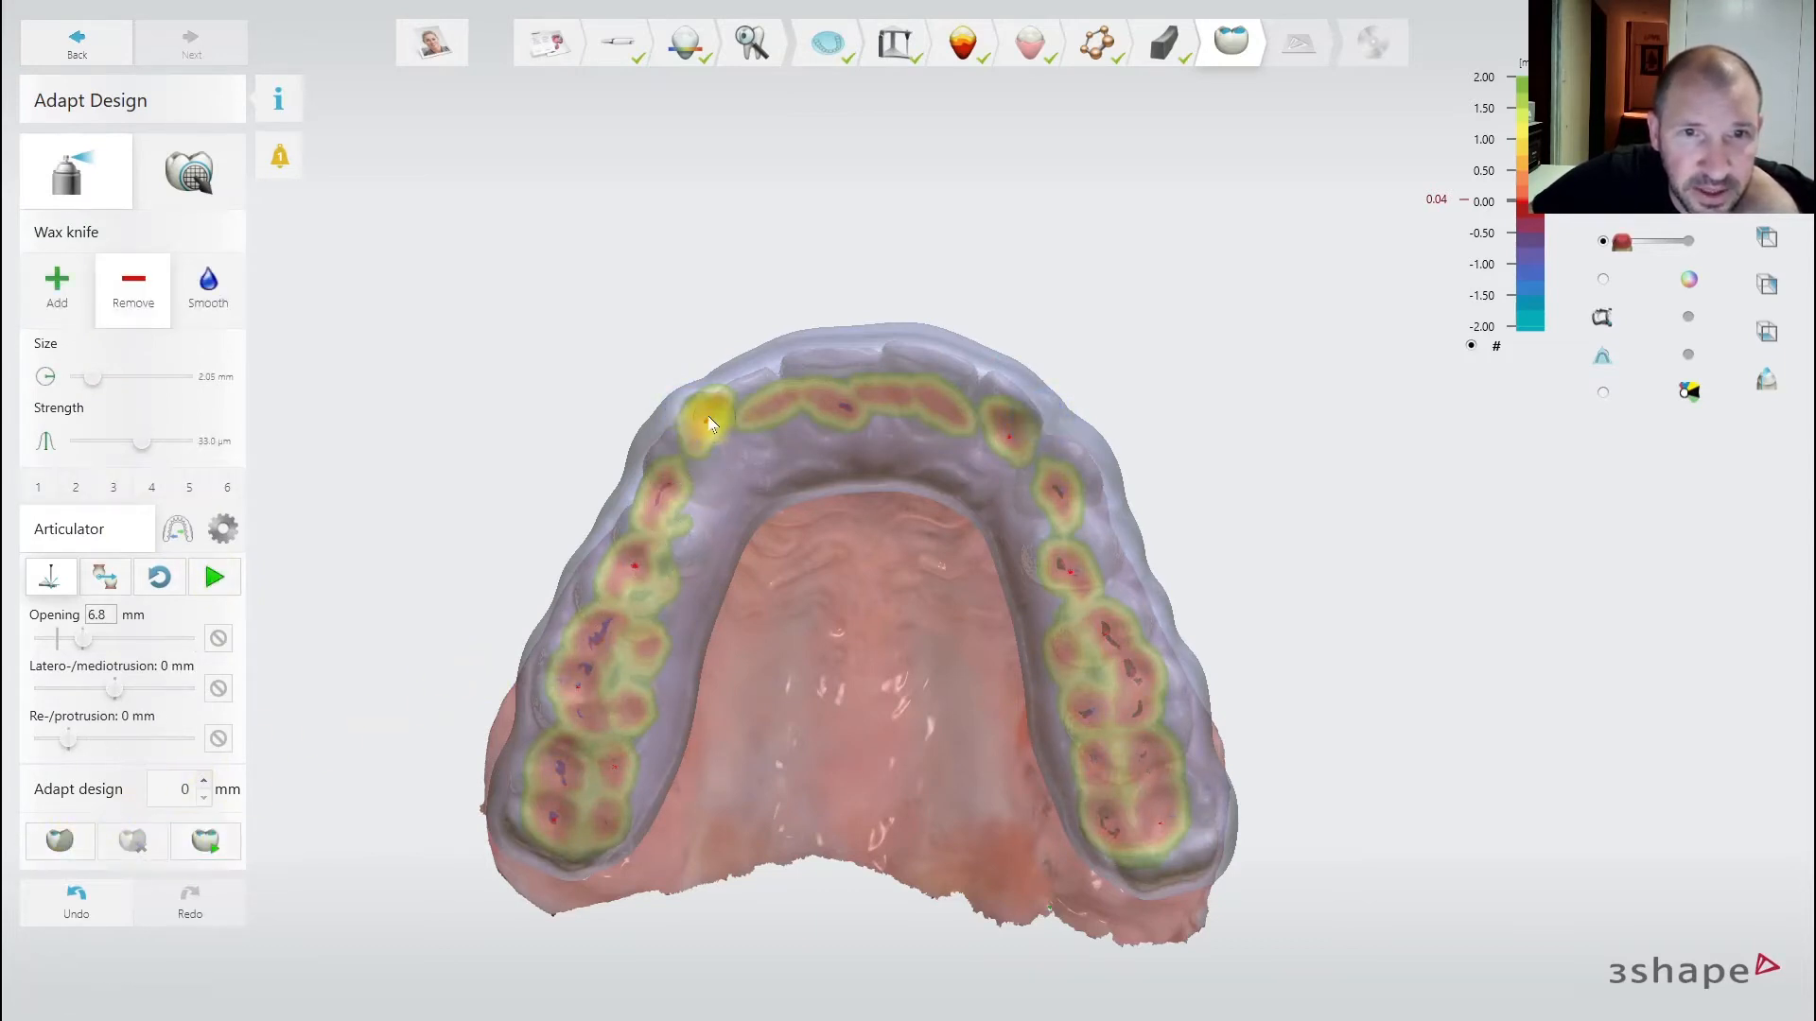
right_click_drag(1103, 417, 874, 698)
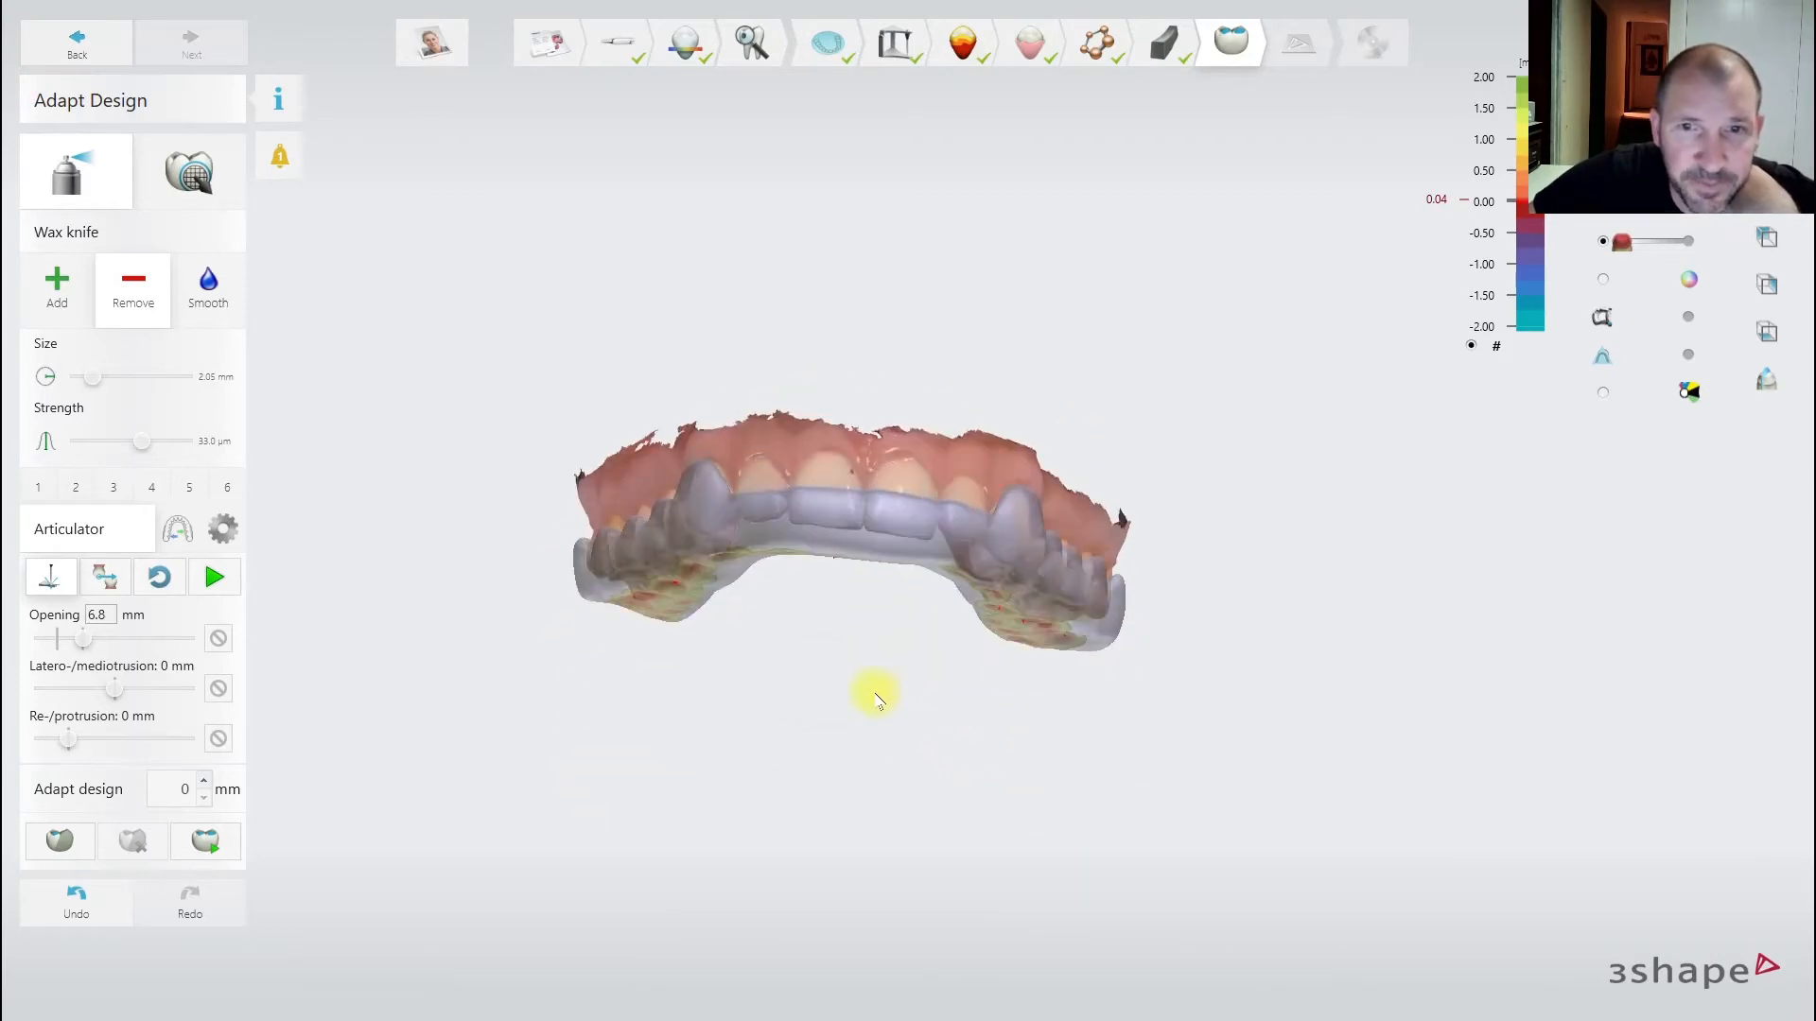
- Show the lower jaw, make the splint fully opaque and play the articulator motion
left_click(1688, 166)
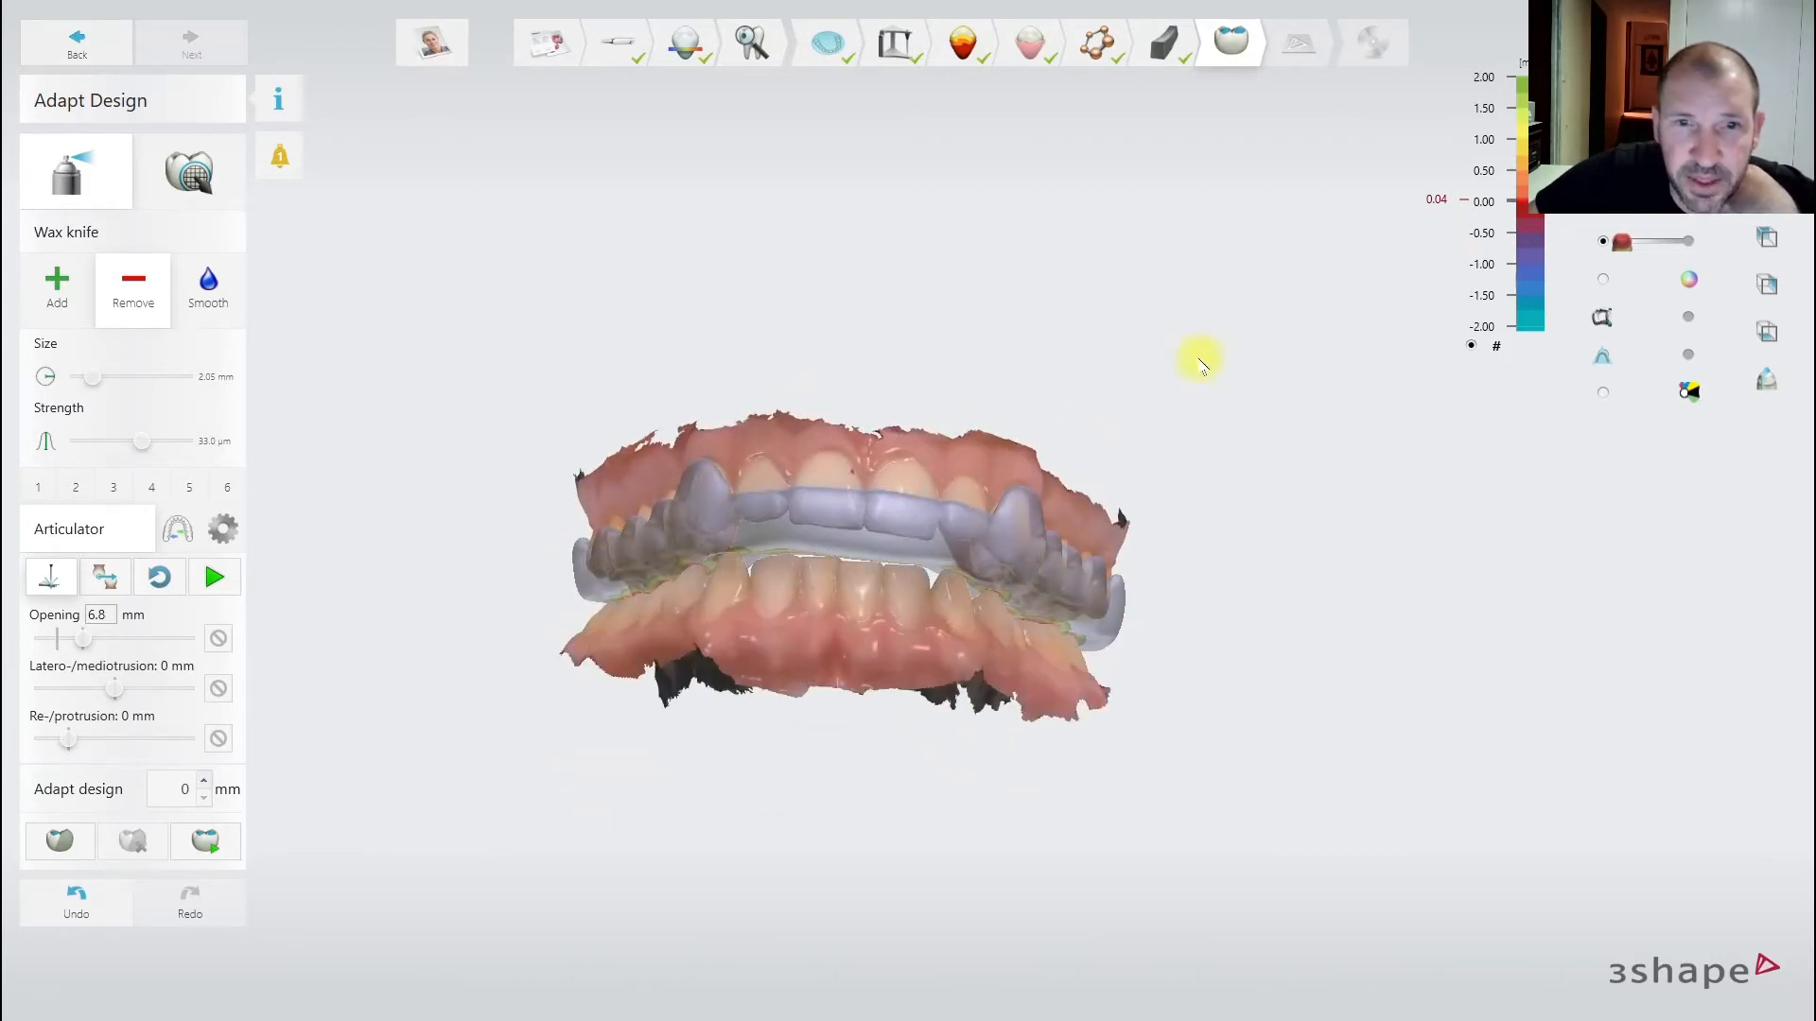
right_click_drag(1199, 359, 1211, 404)
right_click_drag(424, 509, 760, 523)
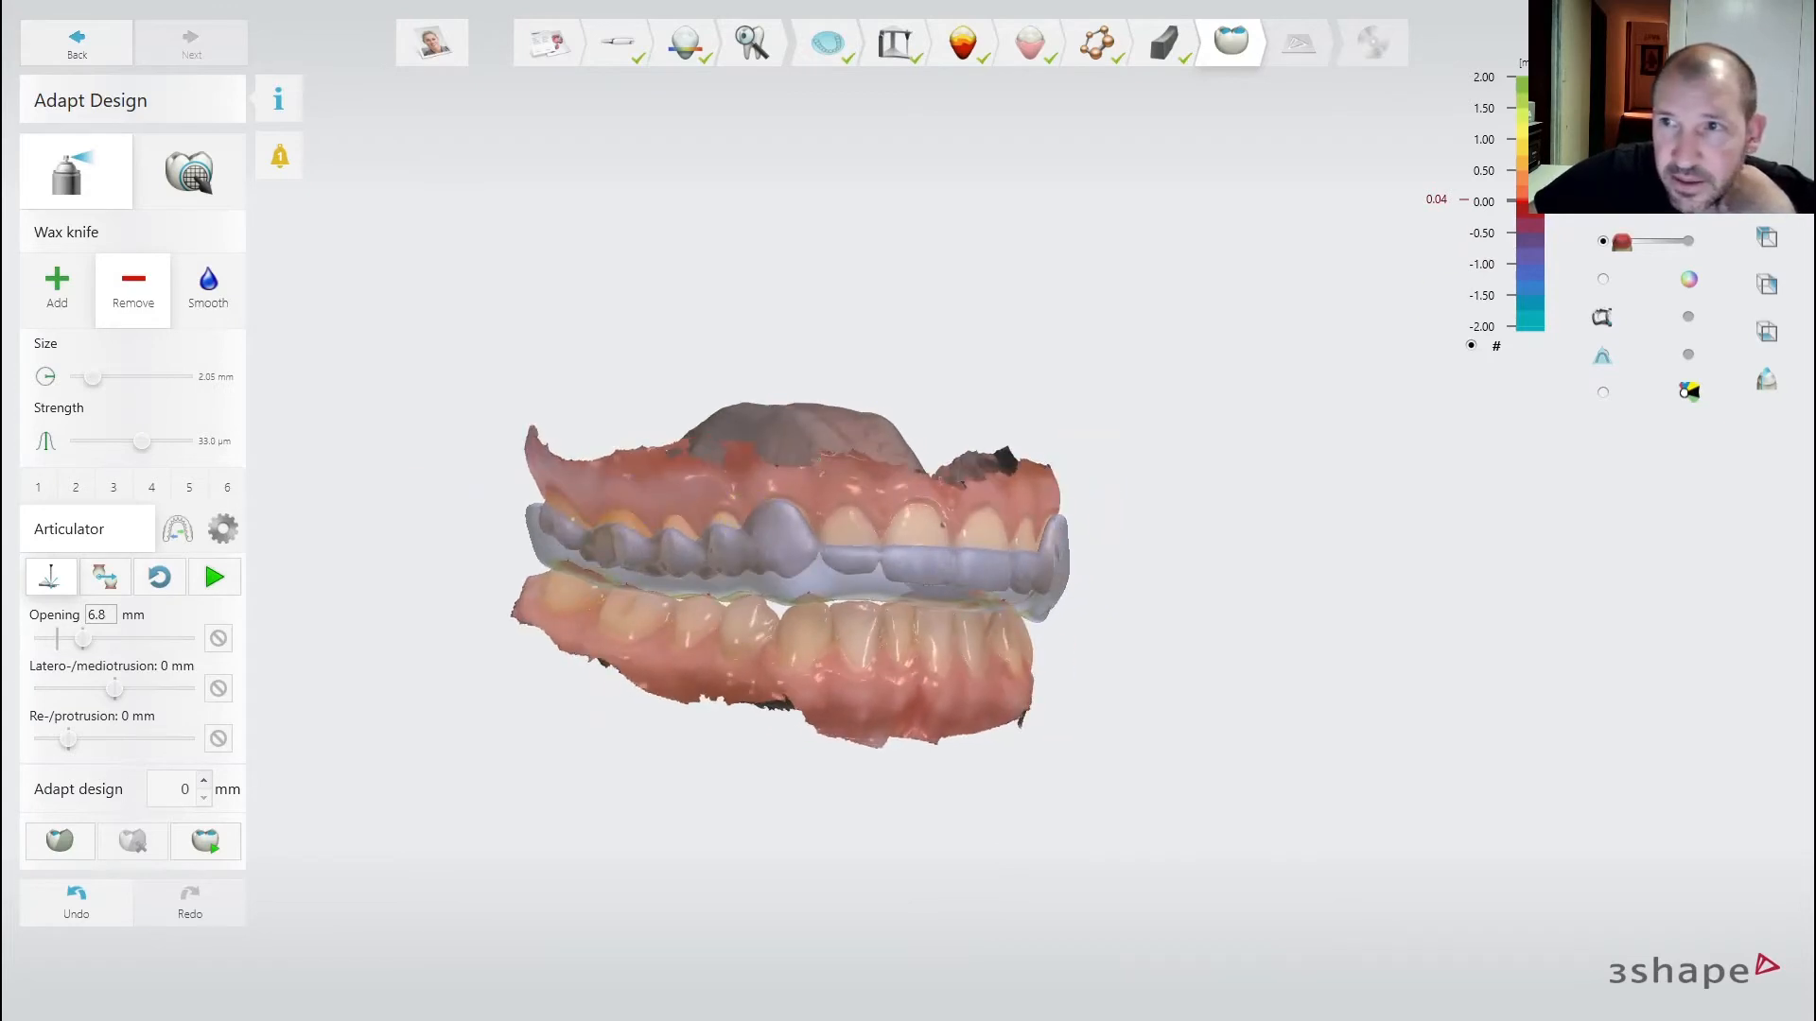
left_click(1688, 203)
right_click_drag(1098, 428, 1030, 365)
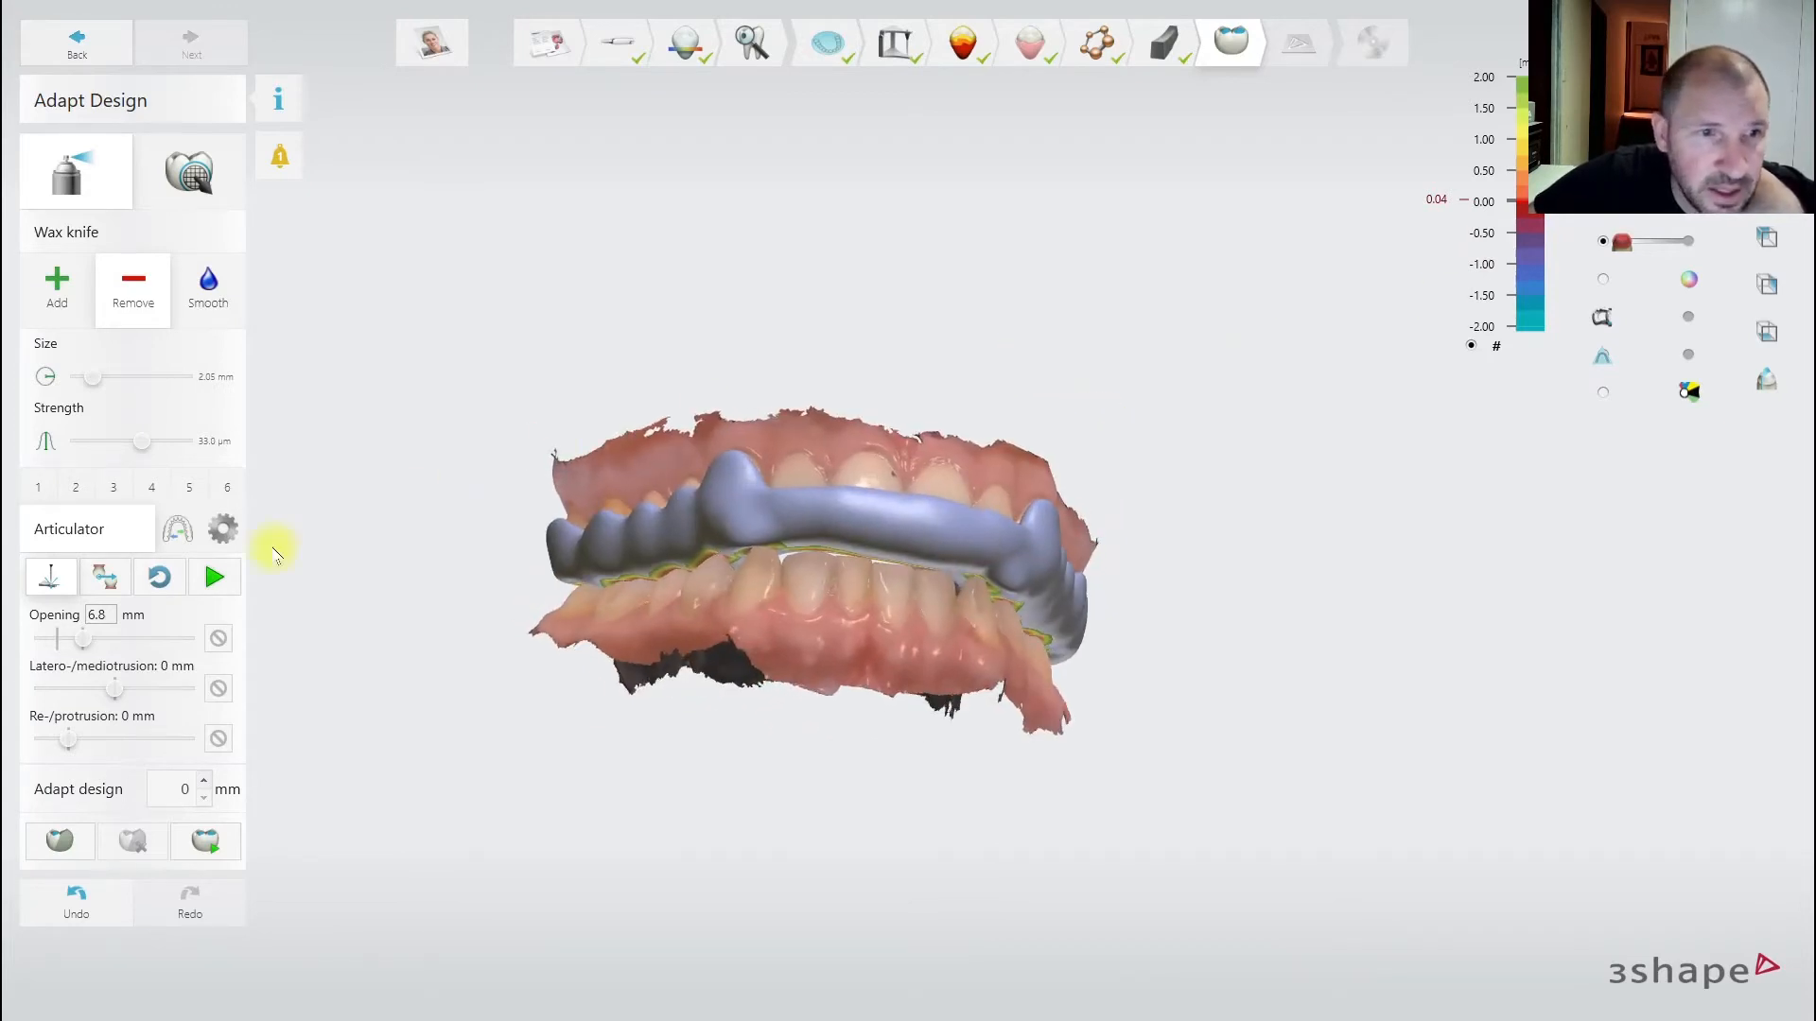
left_click(215, 577)
right_click_drag(893, 673, 526, 649)
right_click_drag(613, 588, 733, 800)
- Accept the 0.43 mm thin-design warning in the Validations panel
left_click(284, 159)
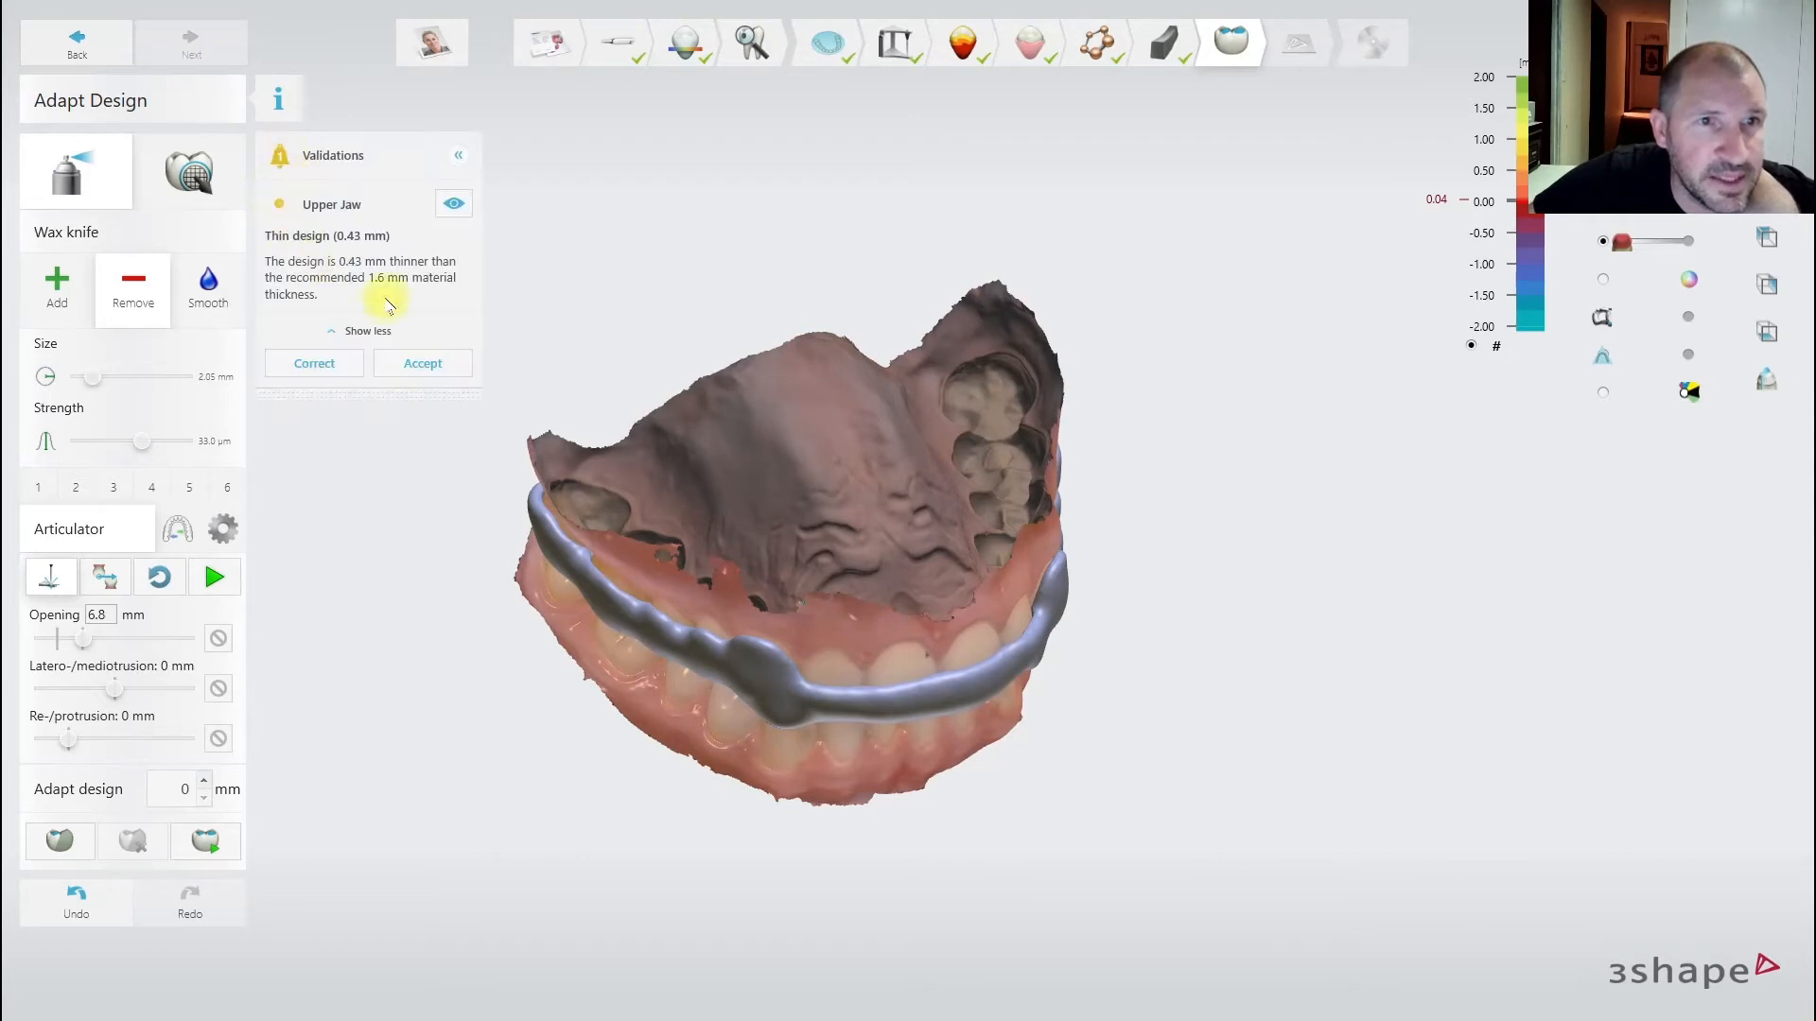
right_click_drag(633, 432, 821, 465)
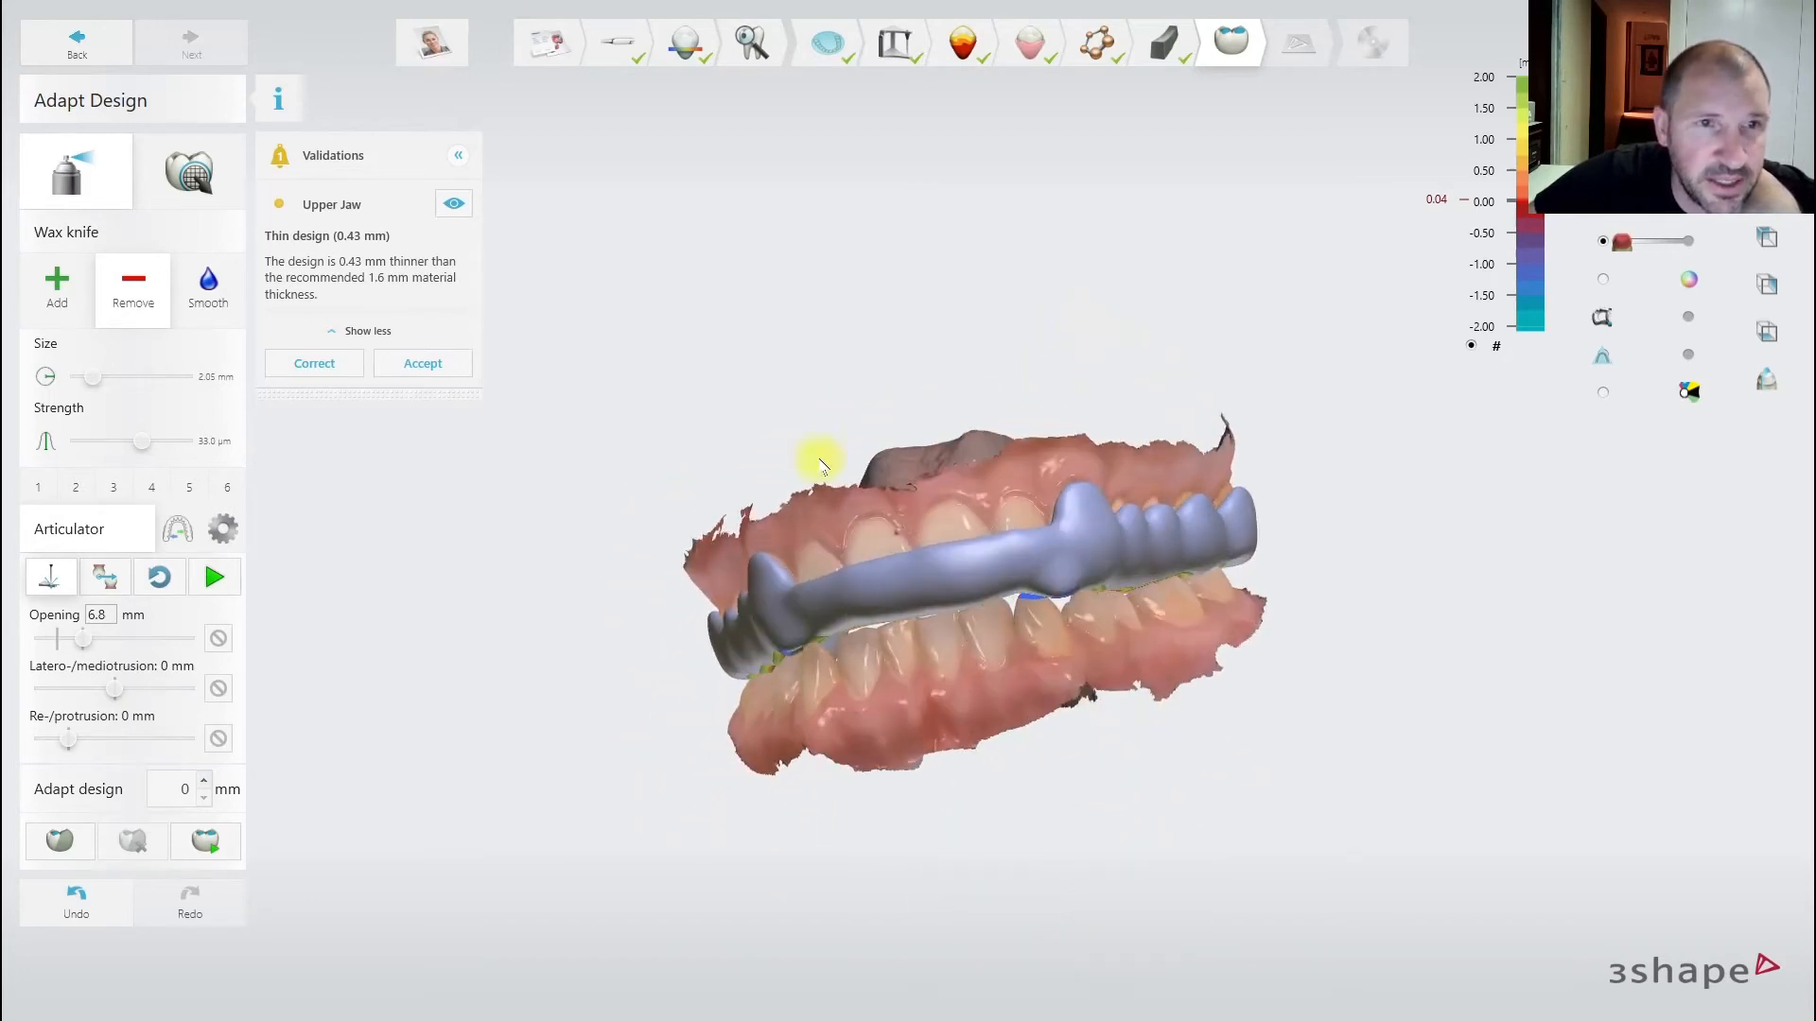
left_click(442, 367)
right_click_drag(839, 405, 983, 454)
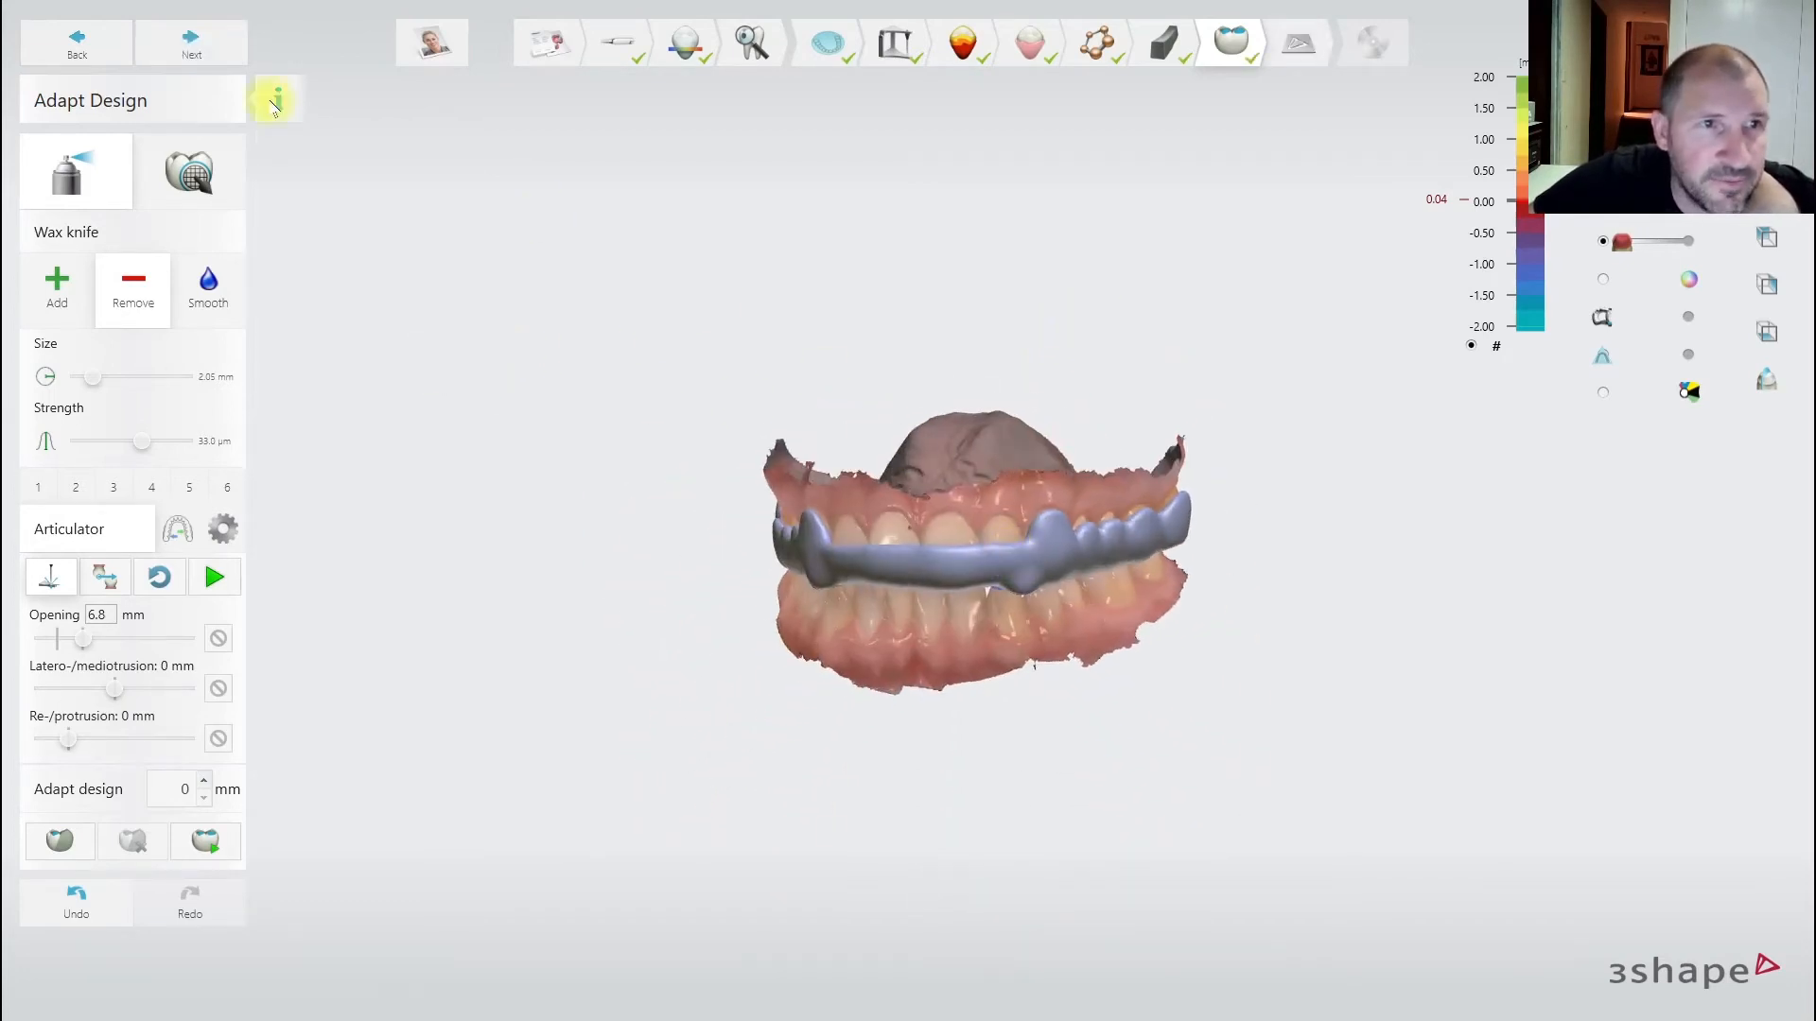
- Advance to Production Preparation and add an ID tag with the patient's name
left_click(195, 43)
right_click_drag(1053, 506, 932, 467)
left_click(57, 192)
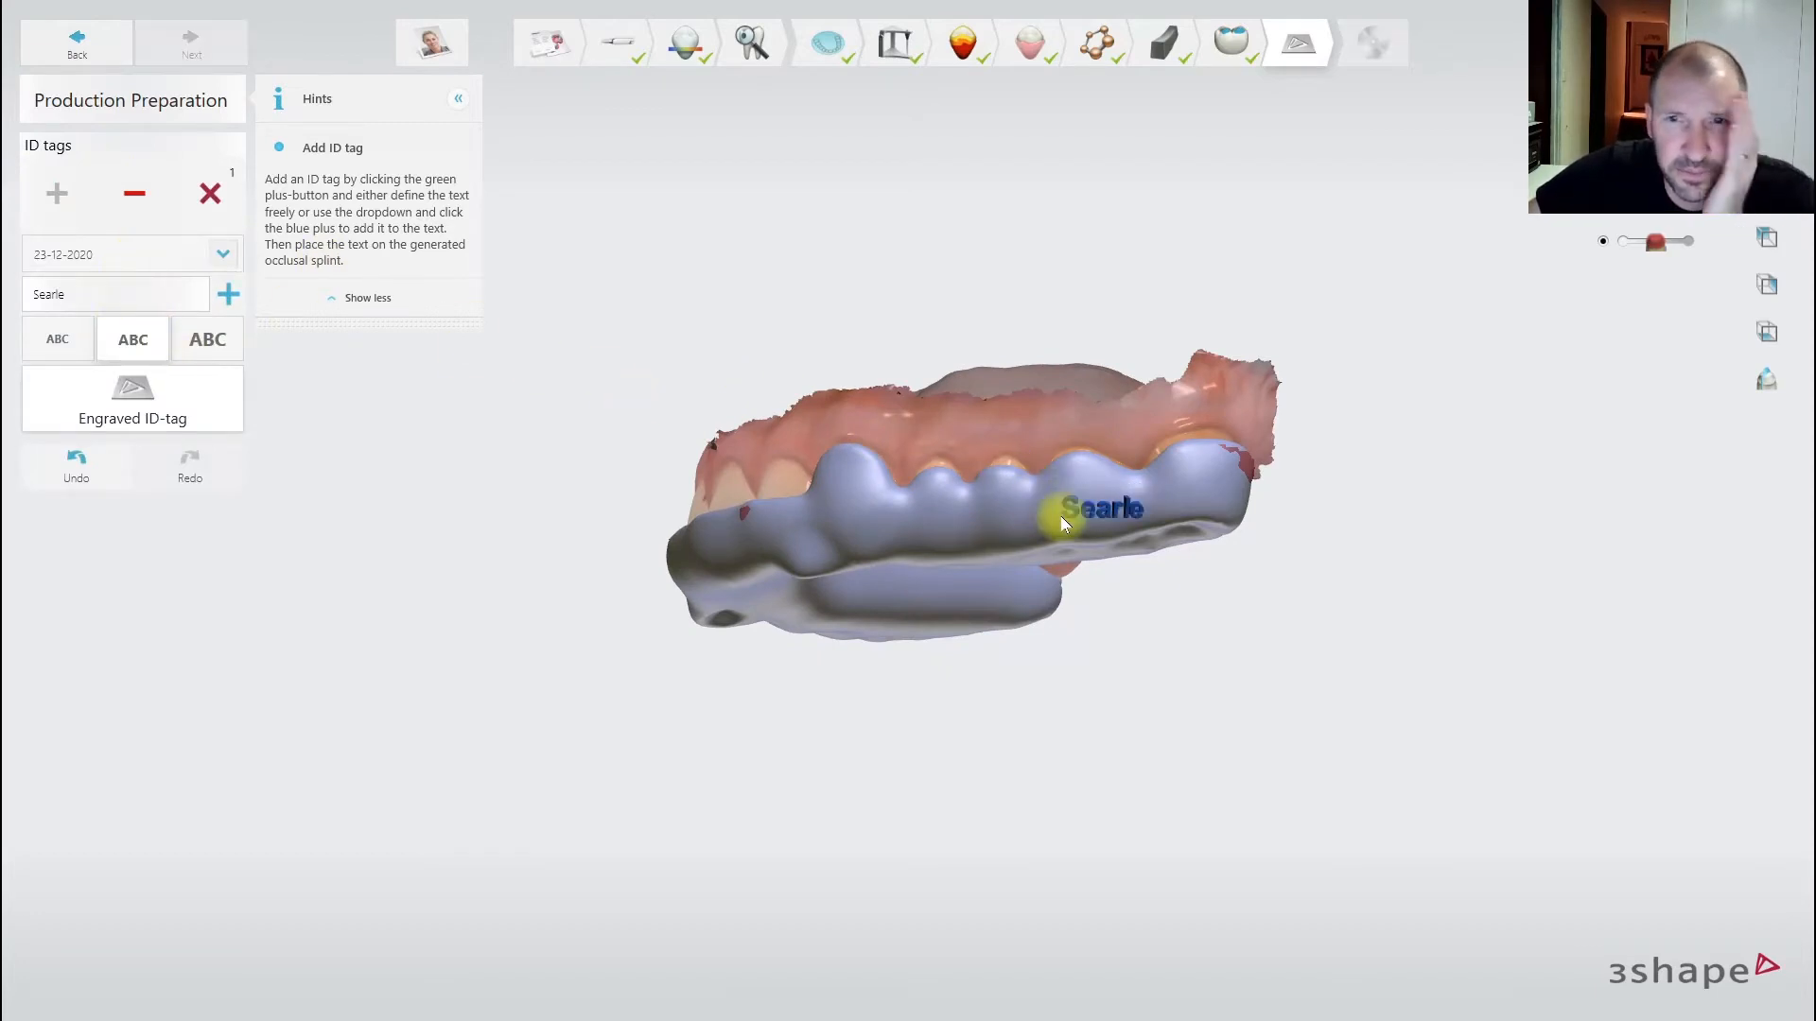
right_click_drag(1061, 517, 1046, 616)
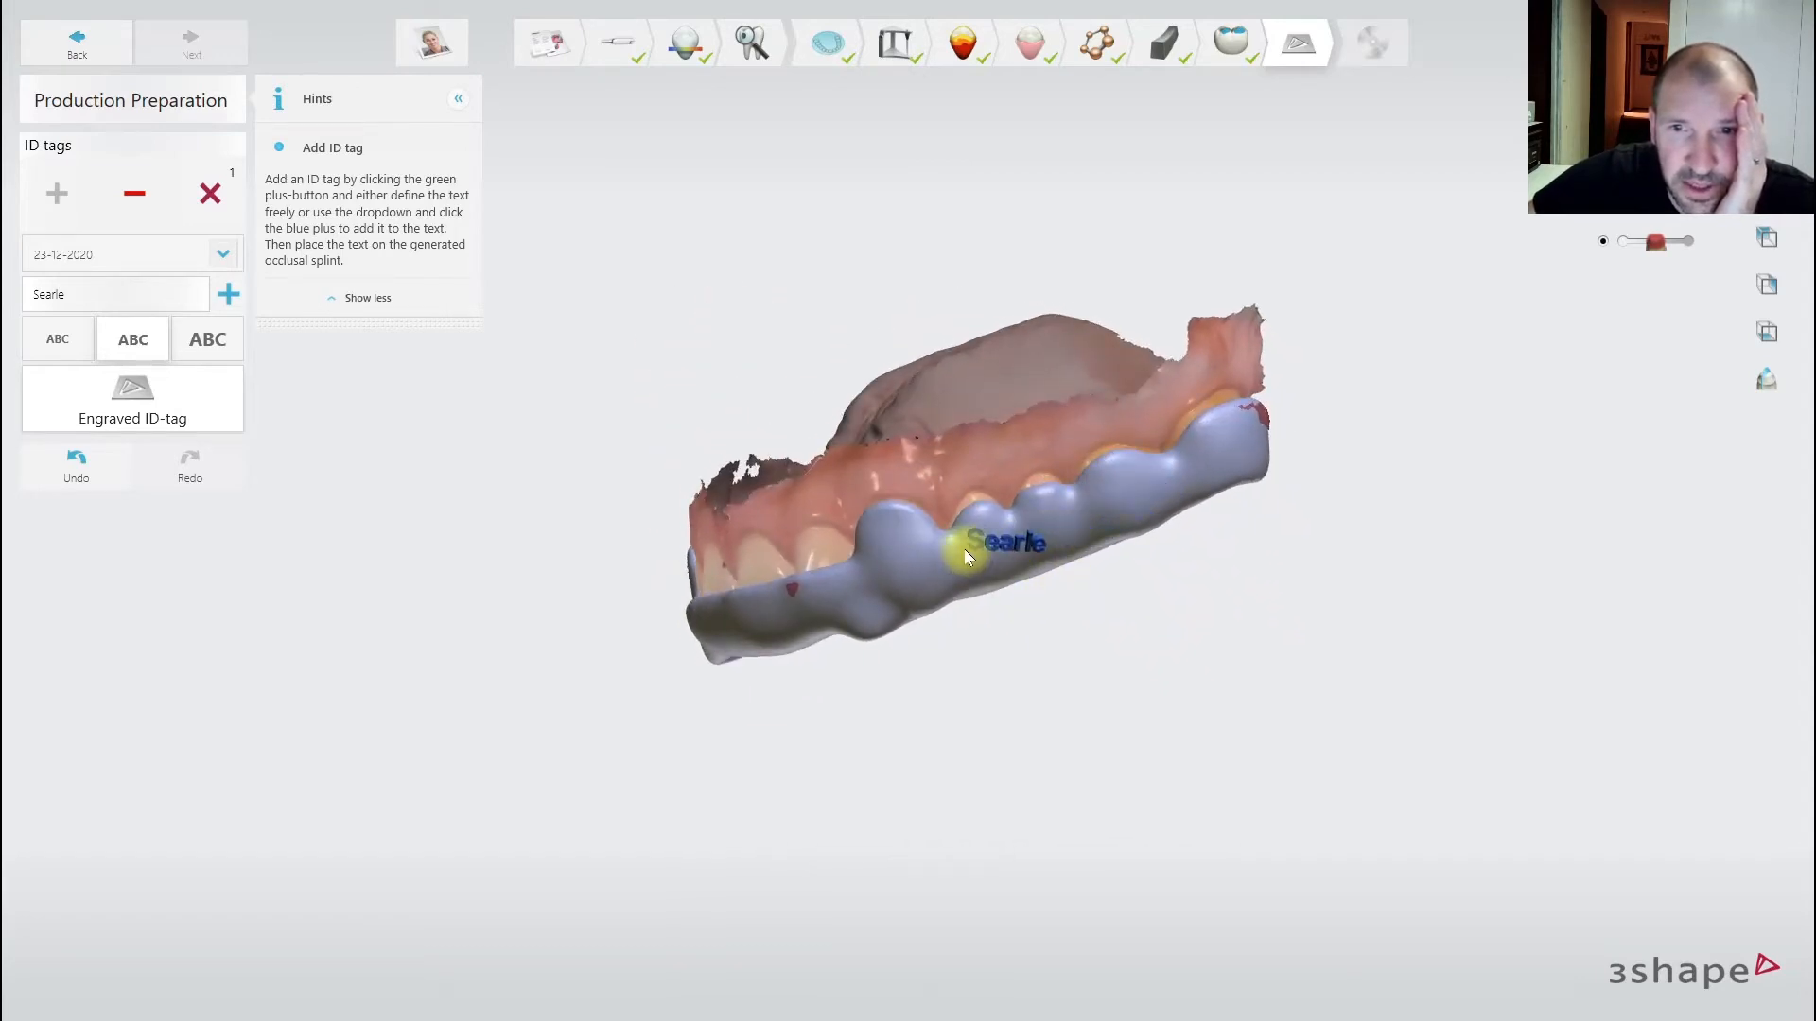
left_click(967, 551)
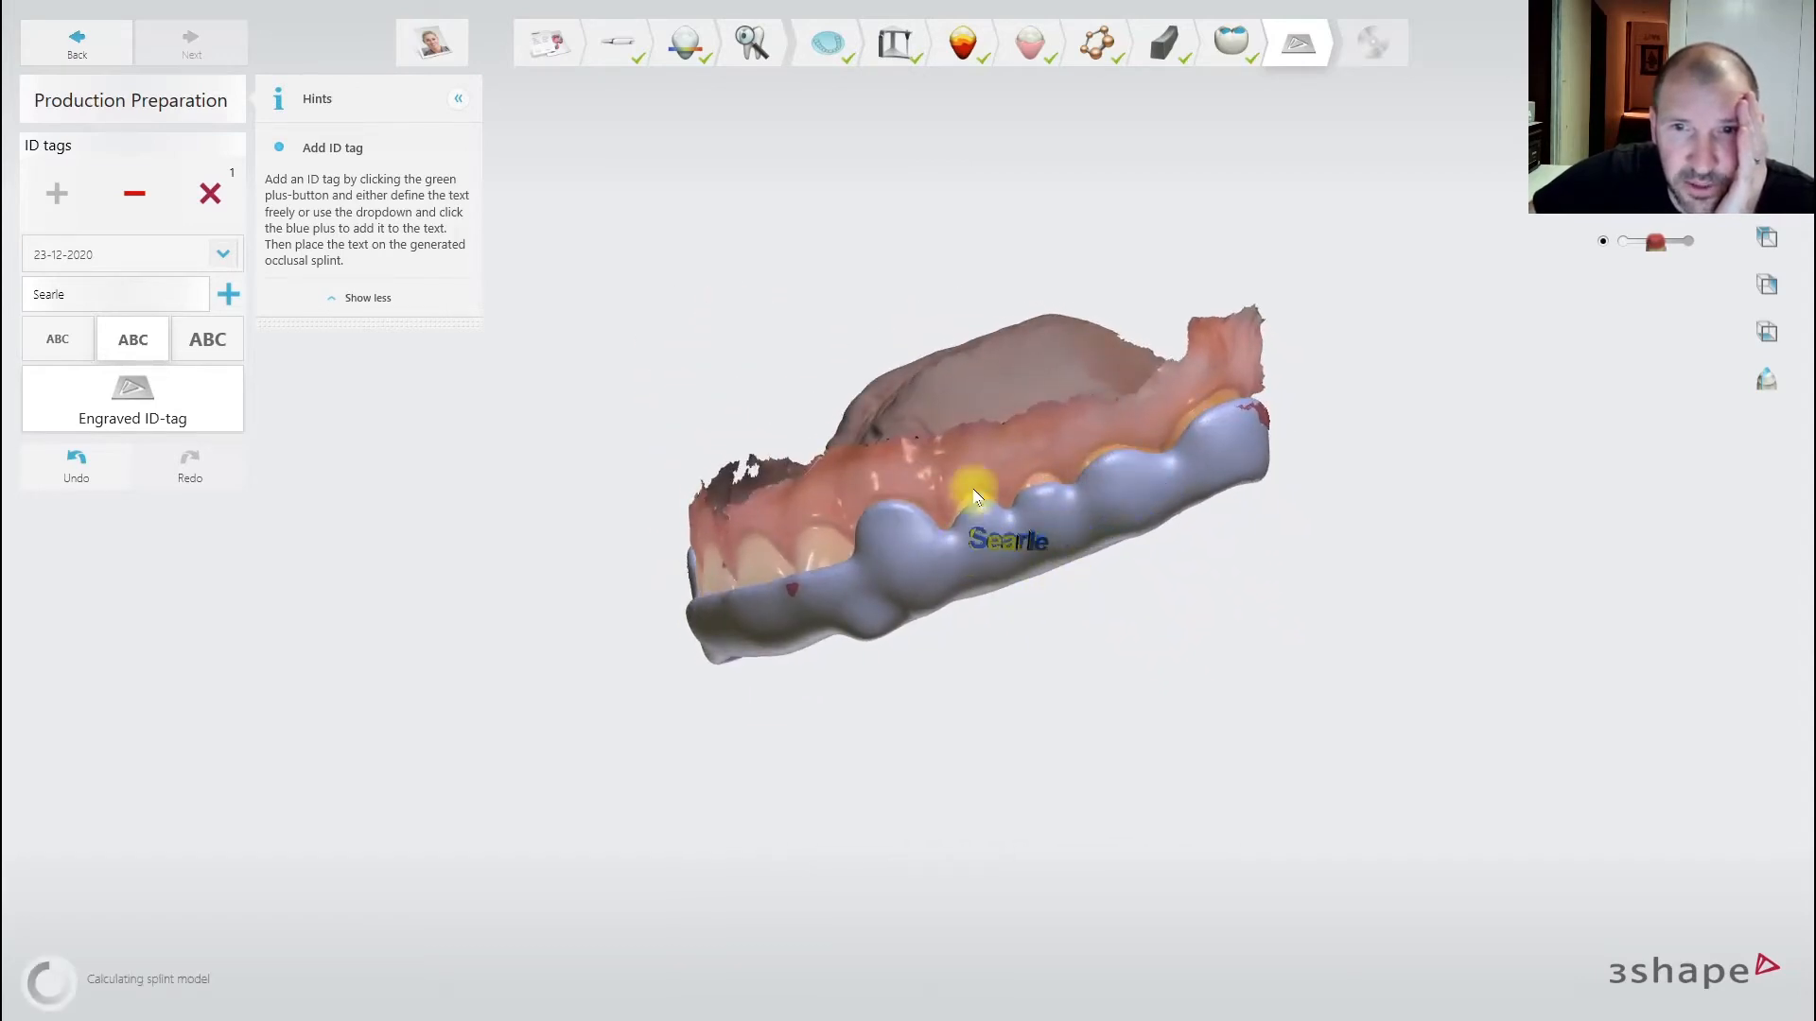
- Undo the side placement, engrave the tag on the splint front, accept the warning and hide hints
left_click(75, 459)
right_click_drag(928, 372, 860, 568)
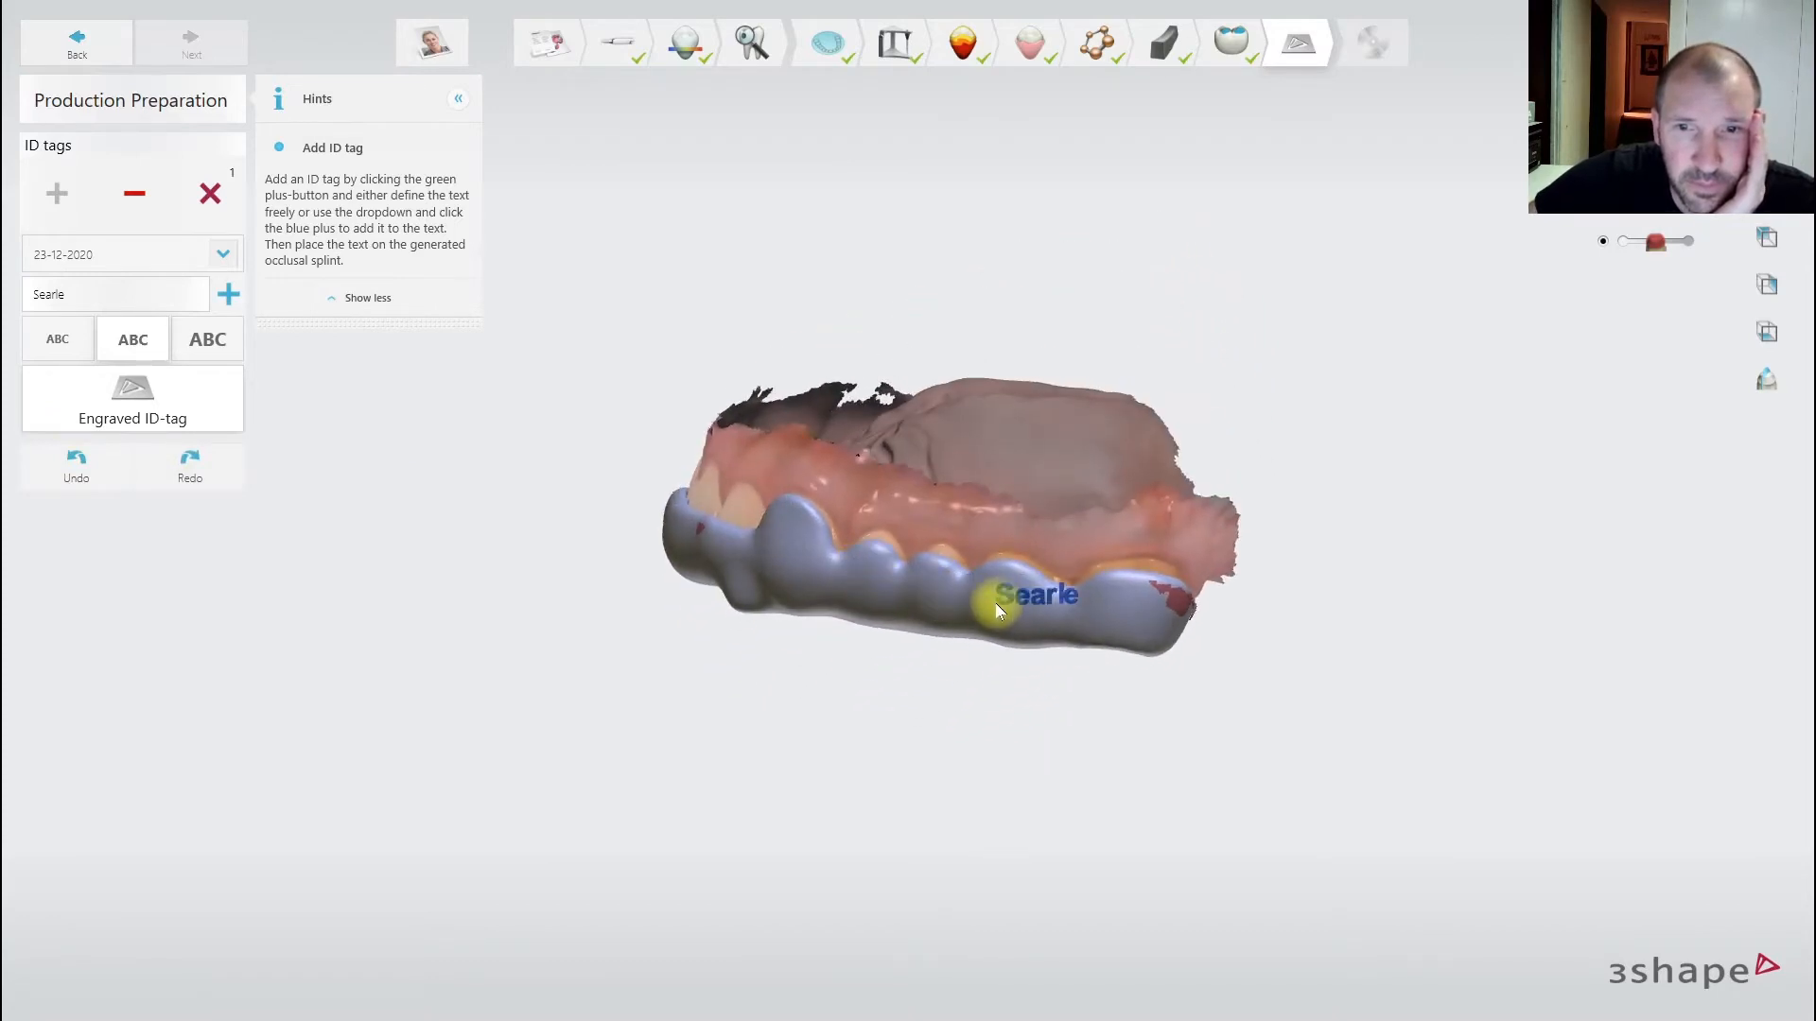
right_click_drag(989, 616, 885, 550)
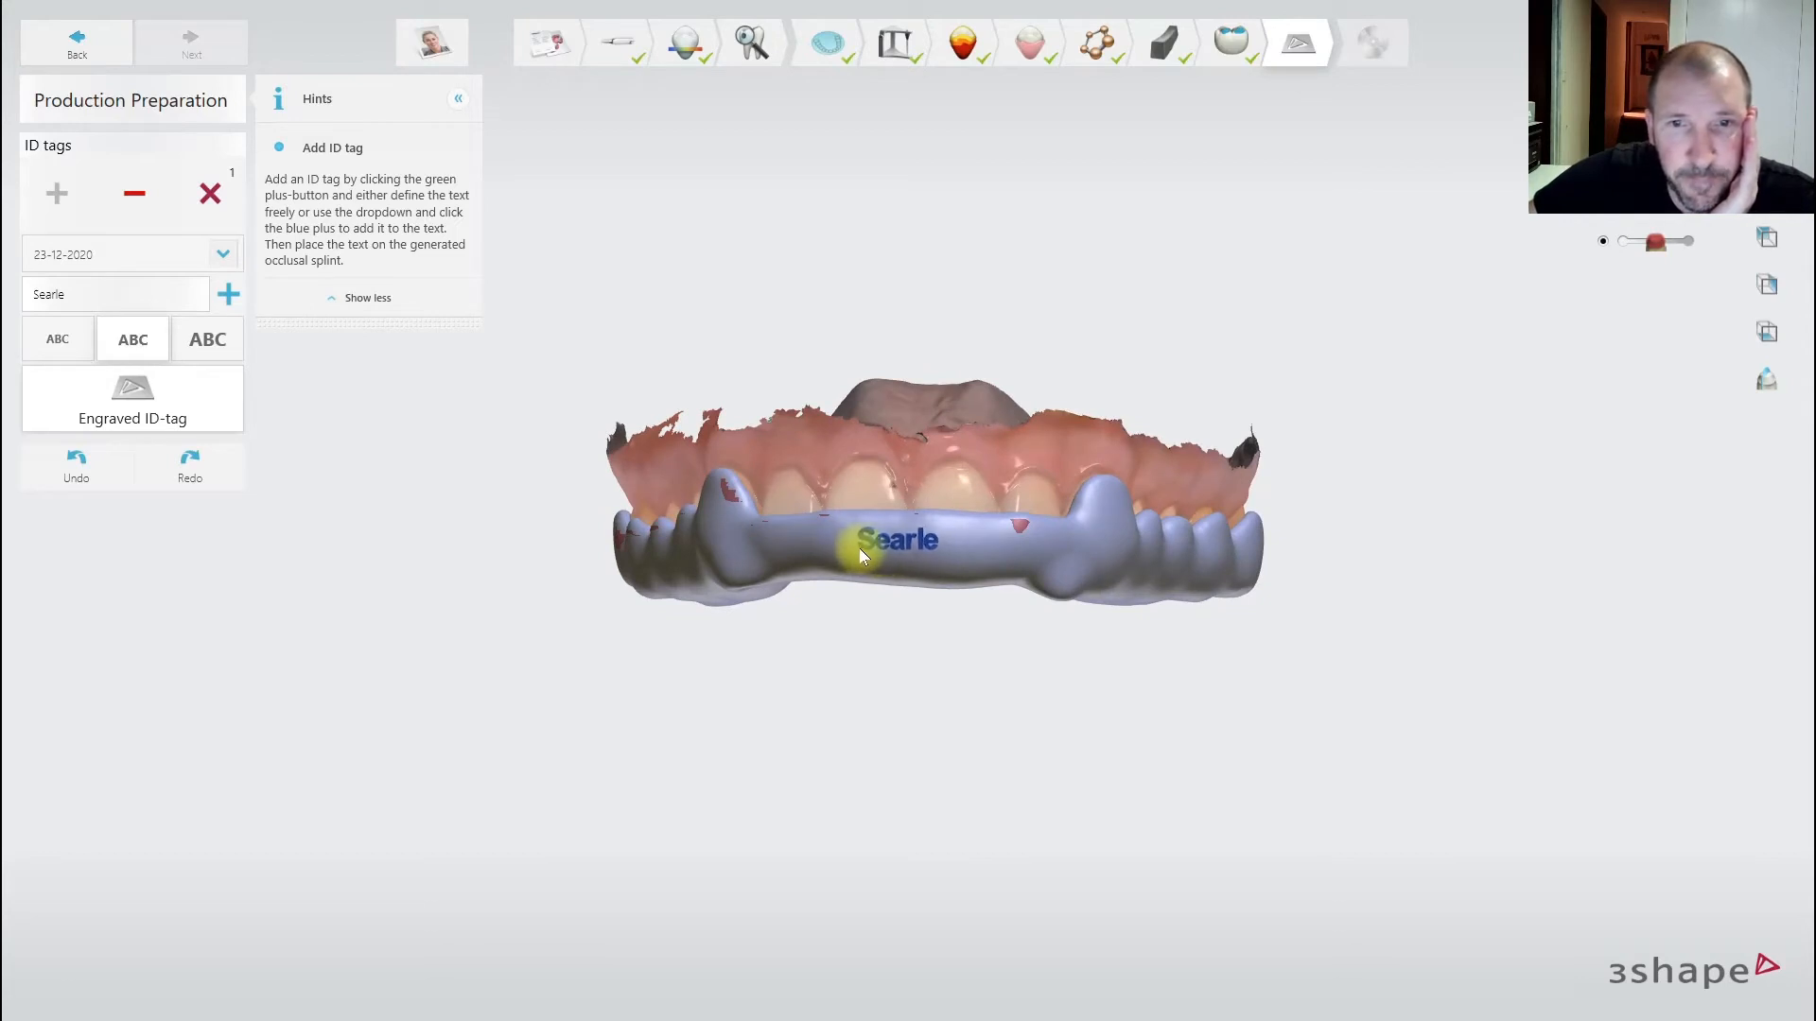
left_click(859, 548)
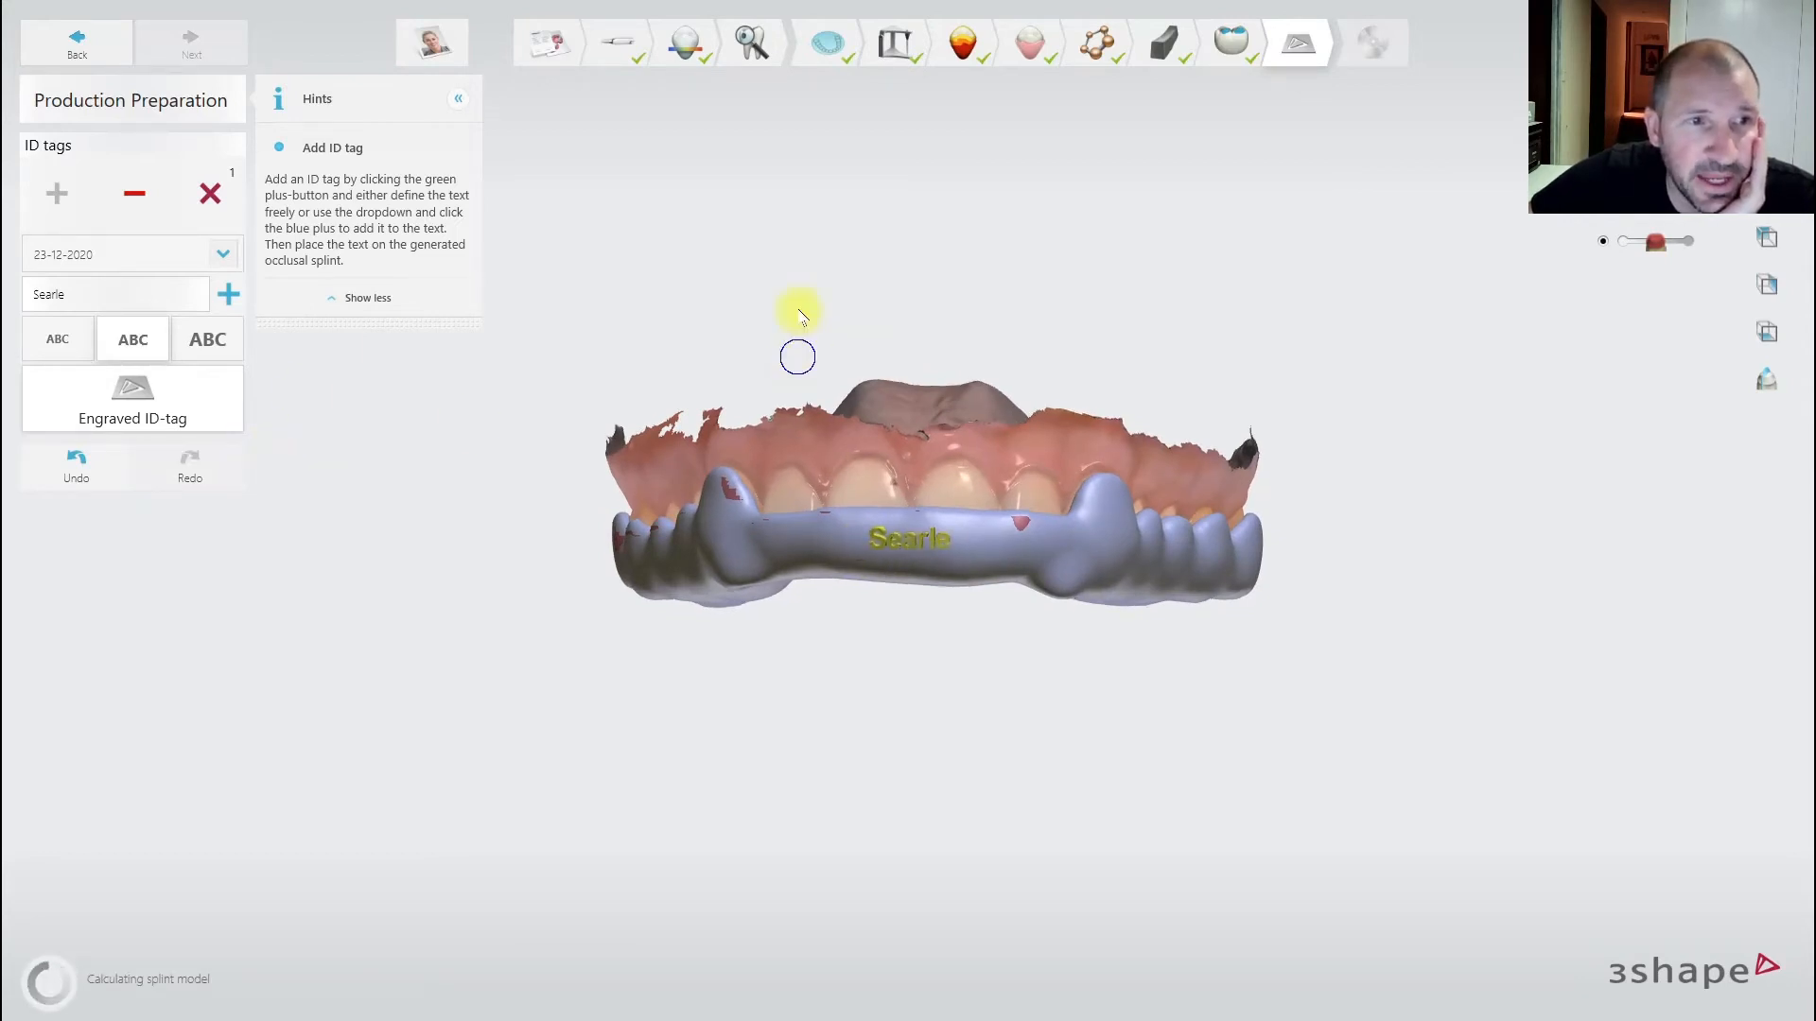
right_click_drag(798, 303, 944, 492)
scroll(943, 488, "up", 3)
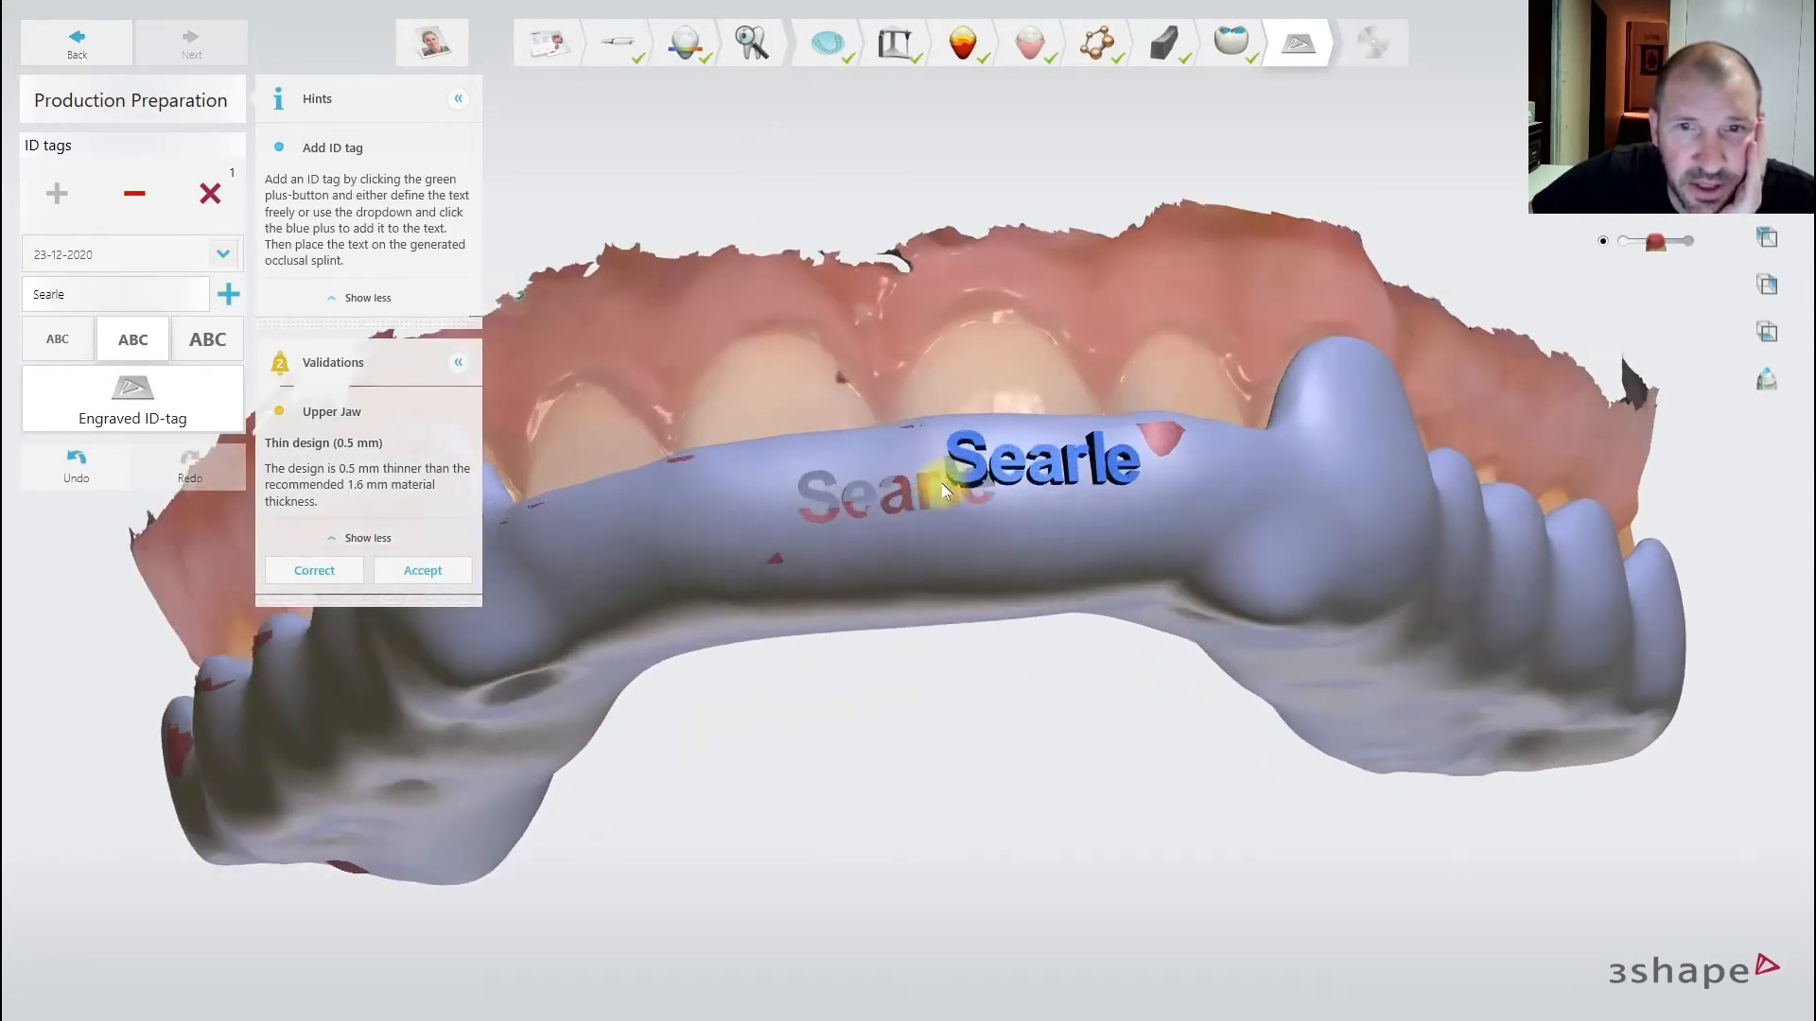
mouse_move(912, 427)
right_mouse_down()
mouse_move(898, 367)
mouse_move(907, 394)
right_mouse_up()
scroll(906, 394, "down", 2)
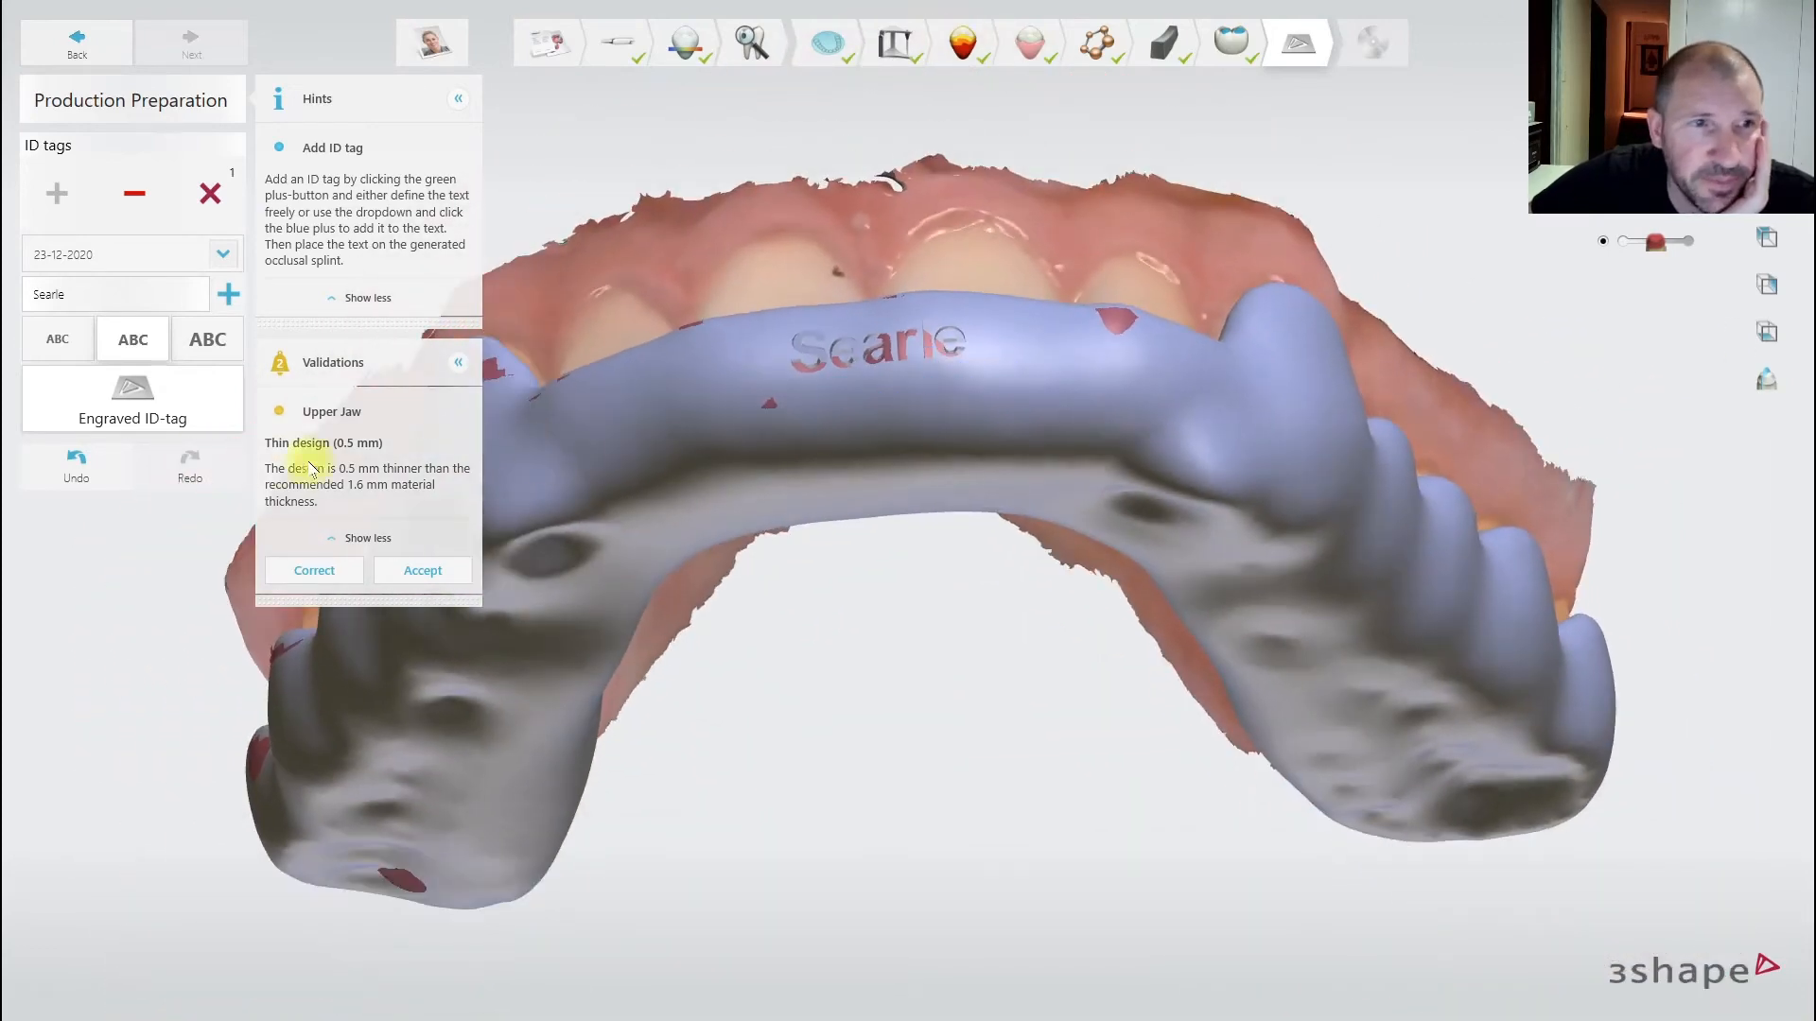
left_click(423, 571)
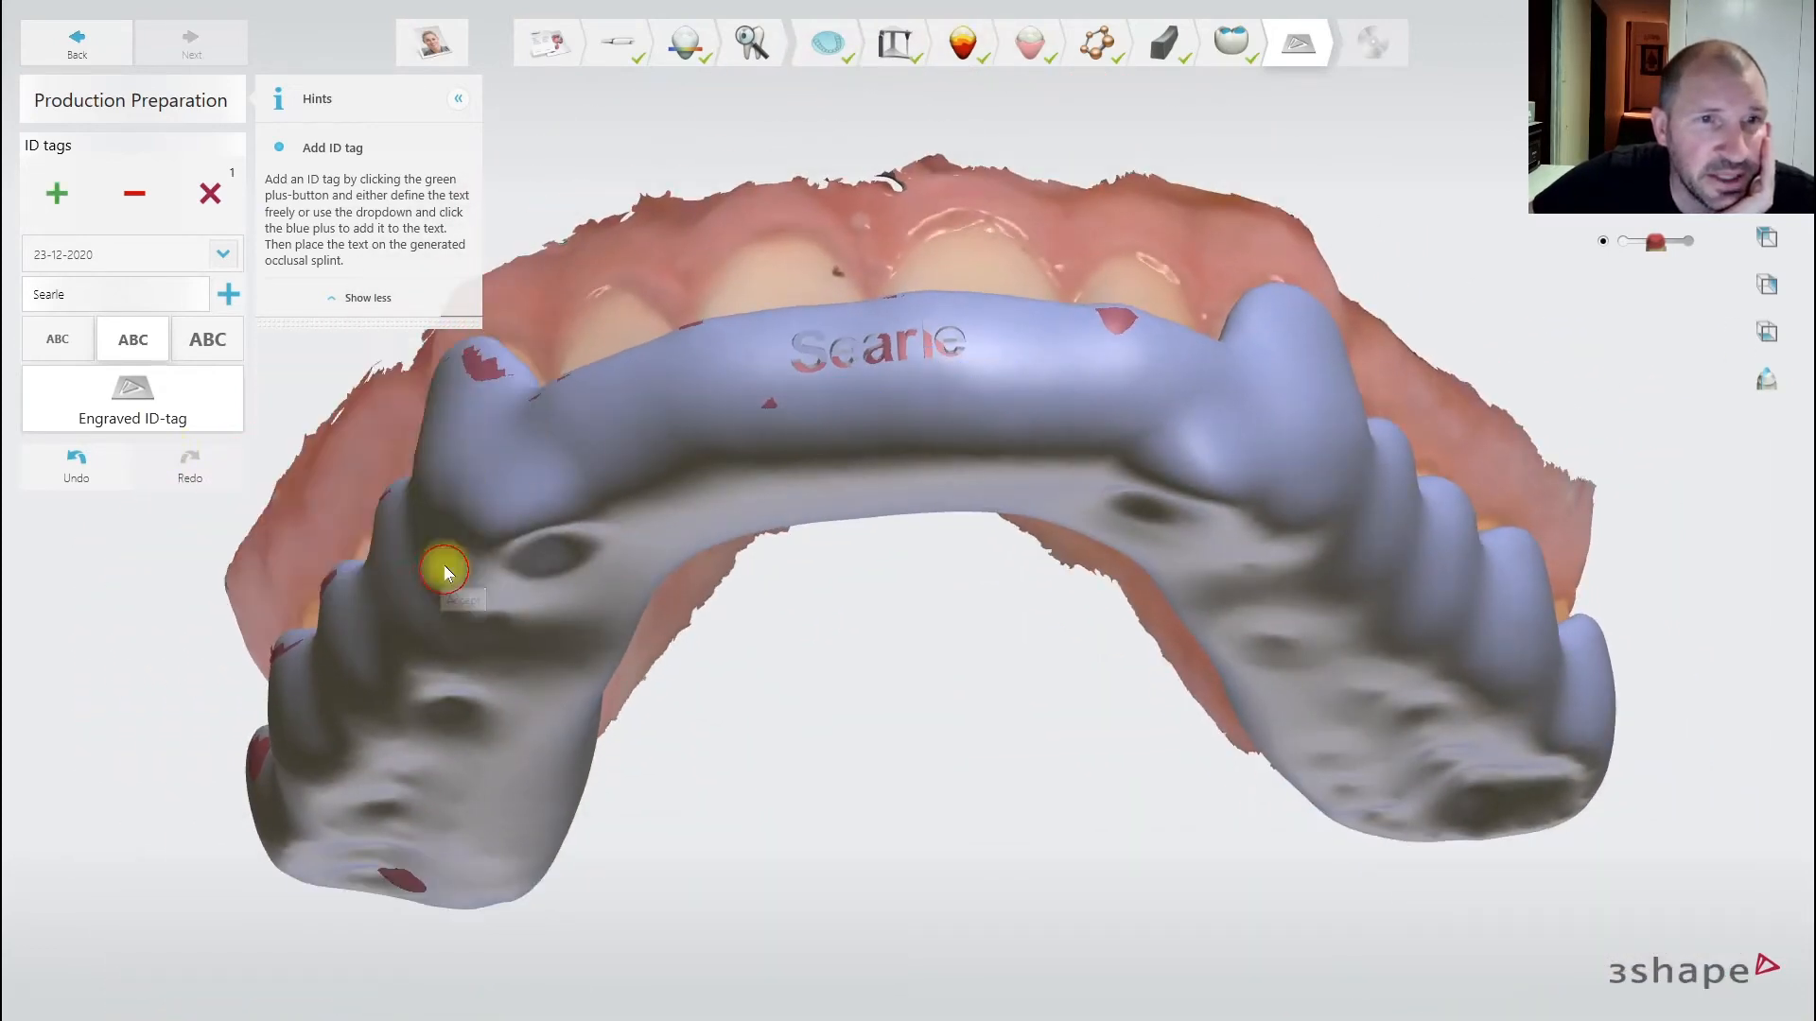
left_click(459, 100)
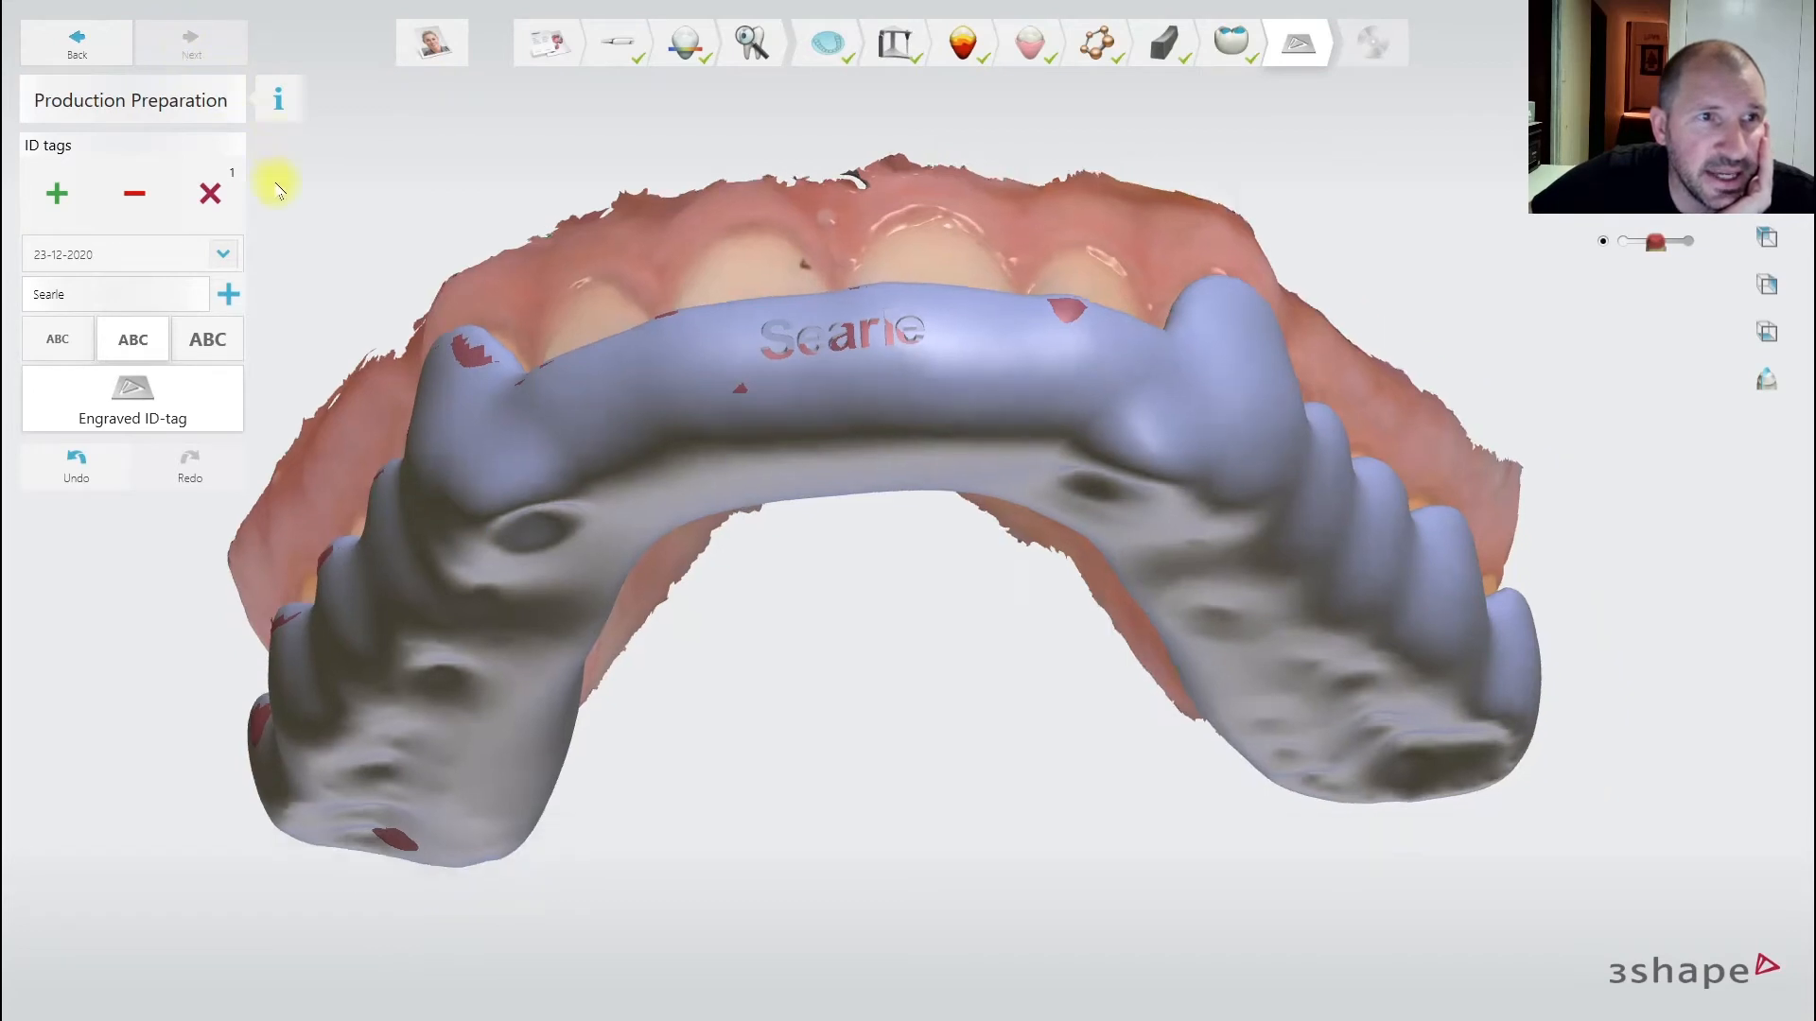
- Place the ID tag and save the design's manufacturing output to the 'splint to print' folder
left_click(728, 298)
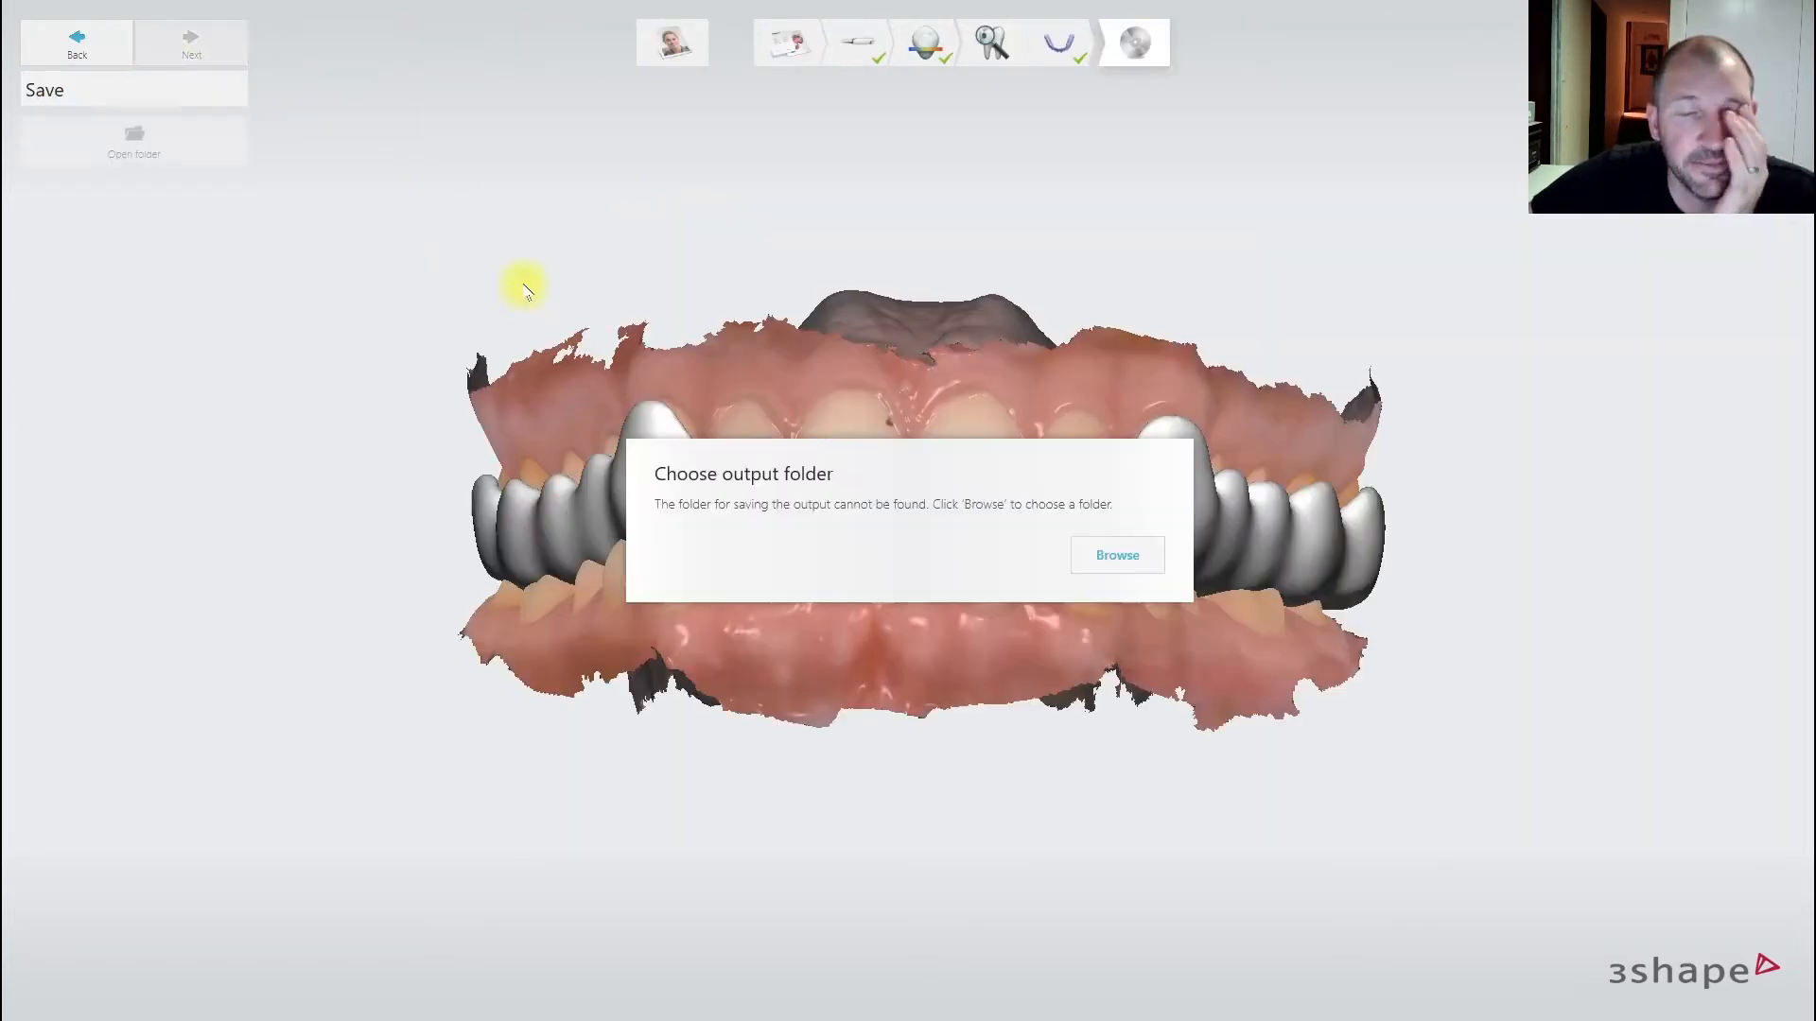
left_click(1117, 555)
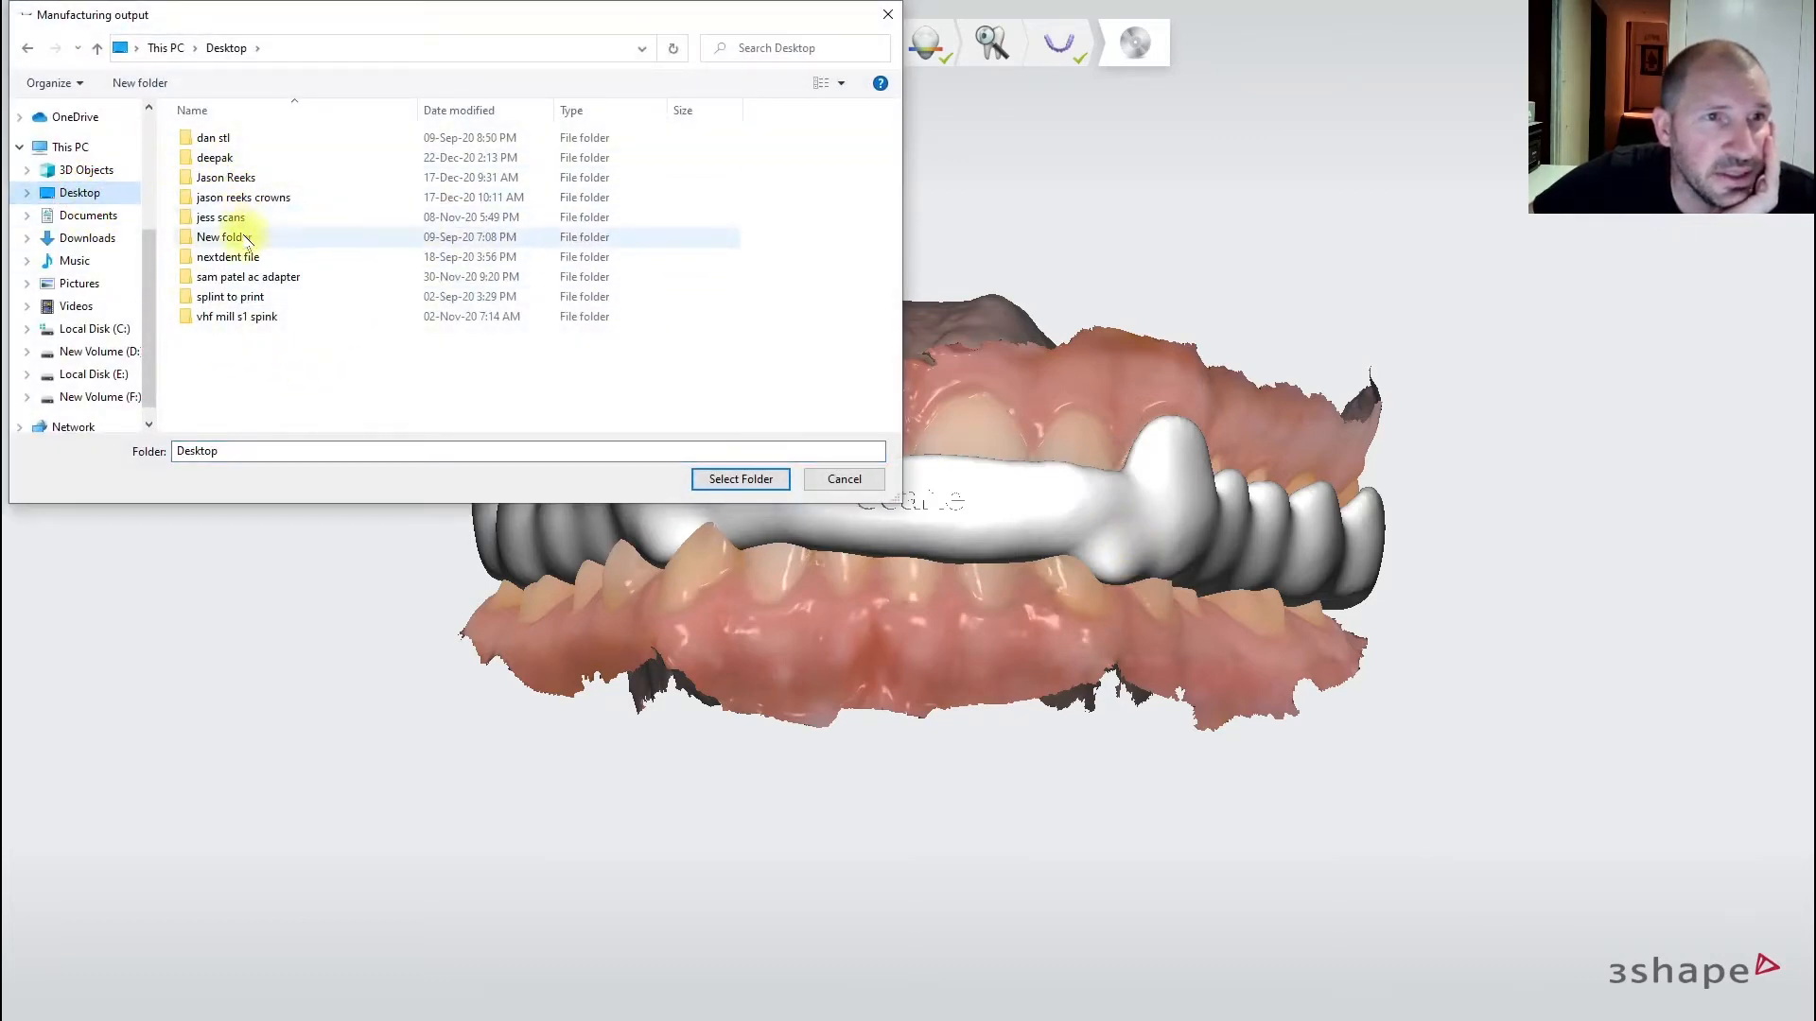
double_click(253, 299)
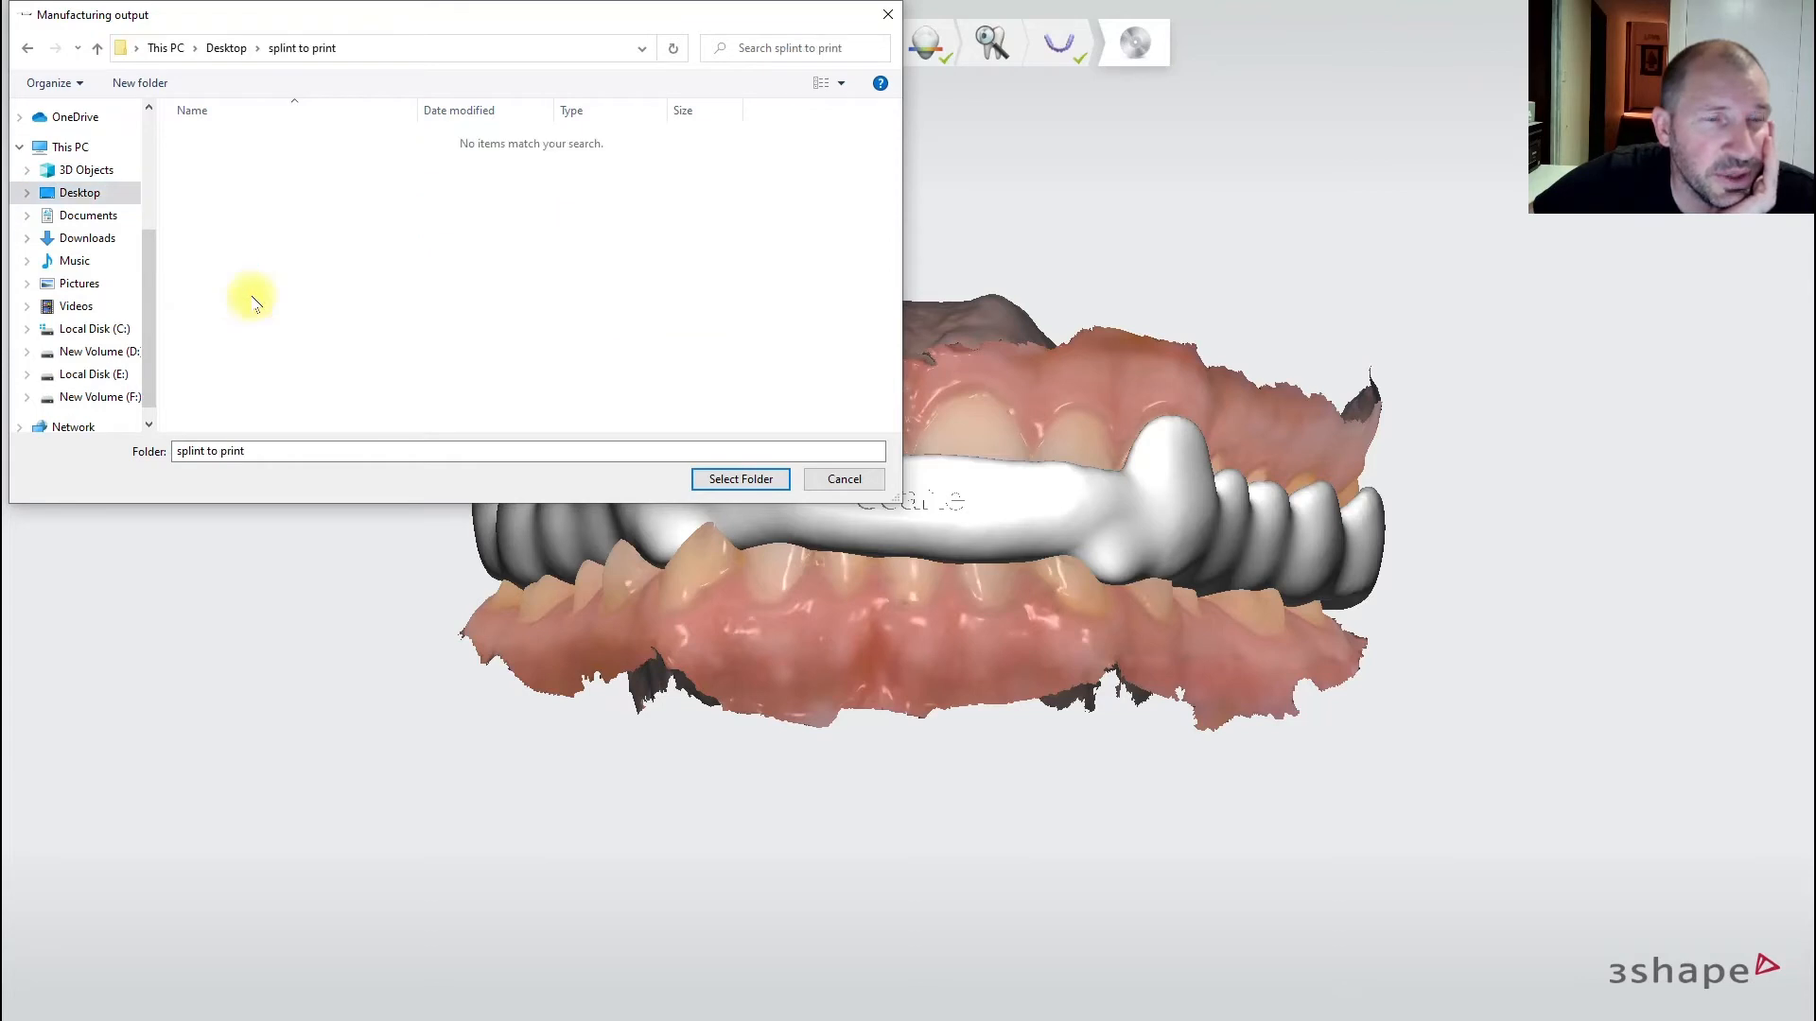
left_click(741, 479)
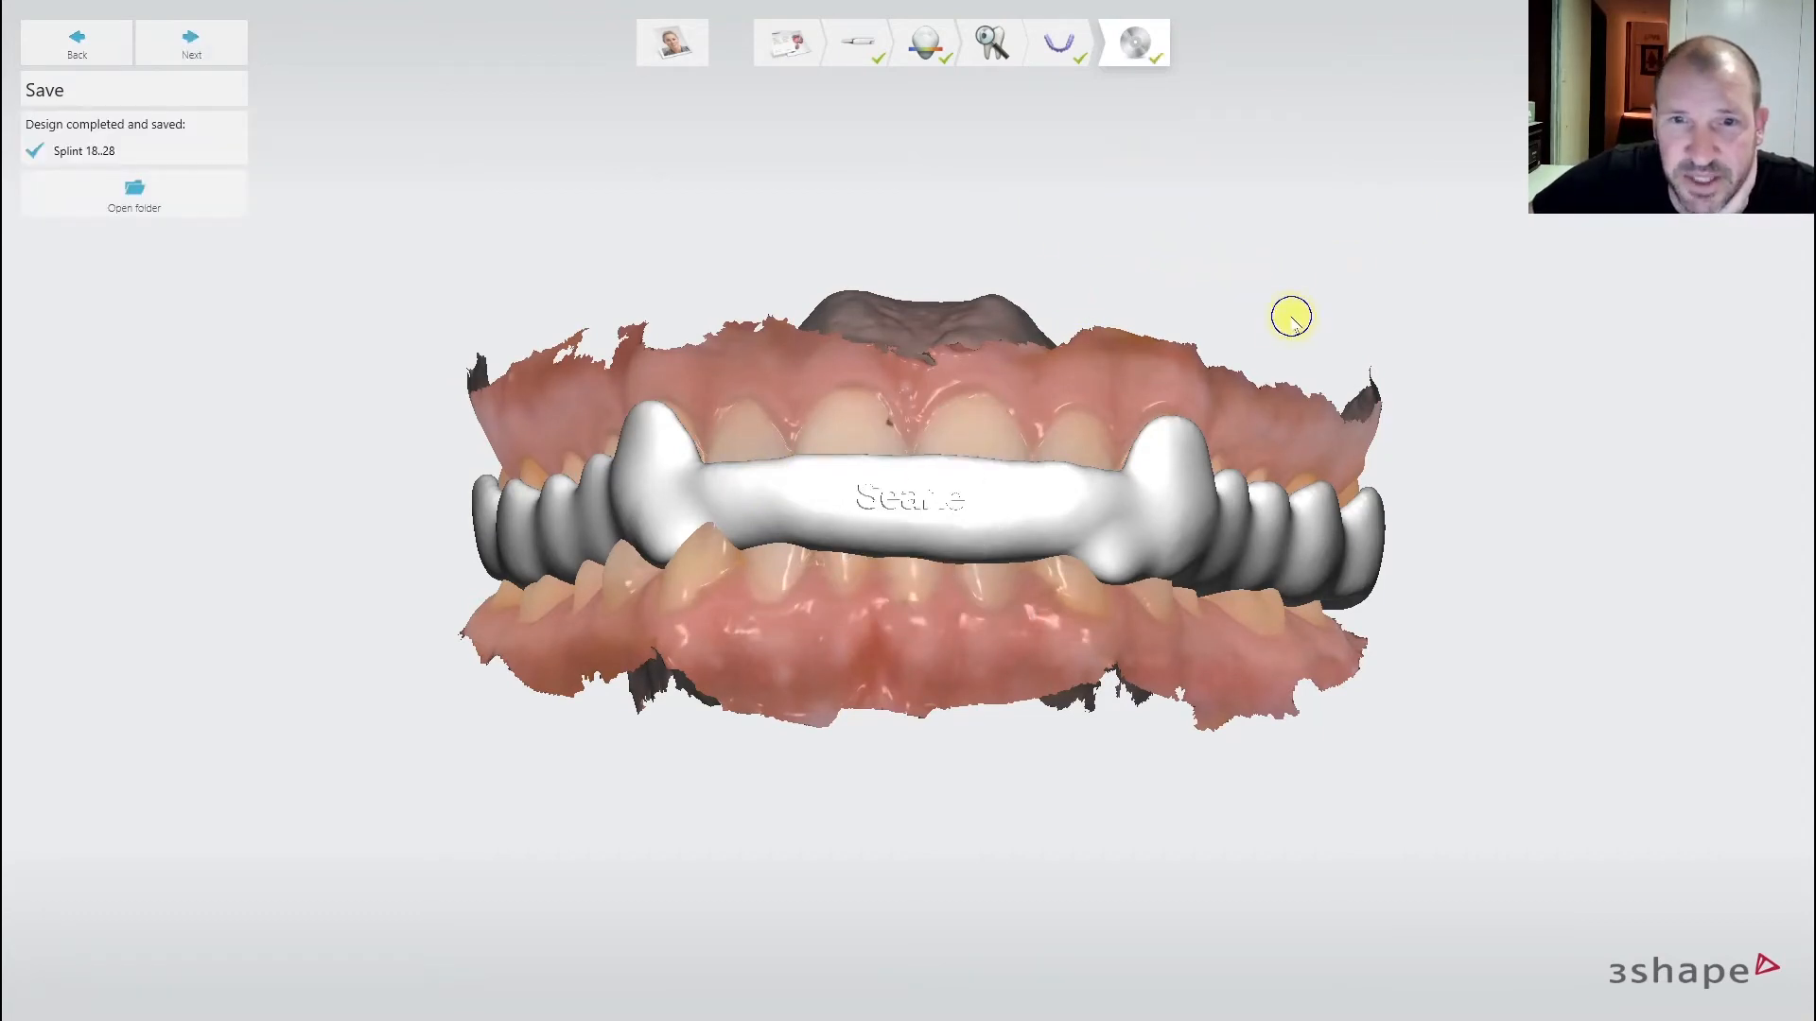
right_click_drag(1292, 317, 1416, 286)
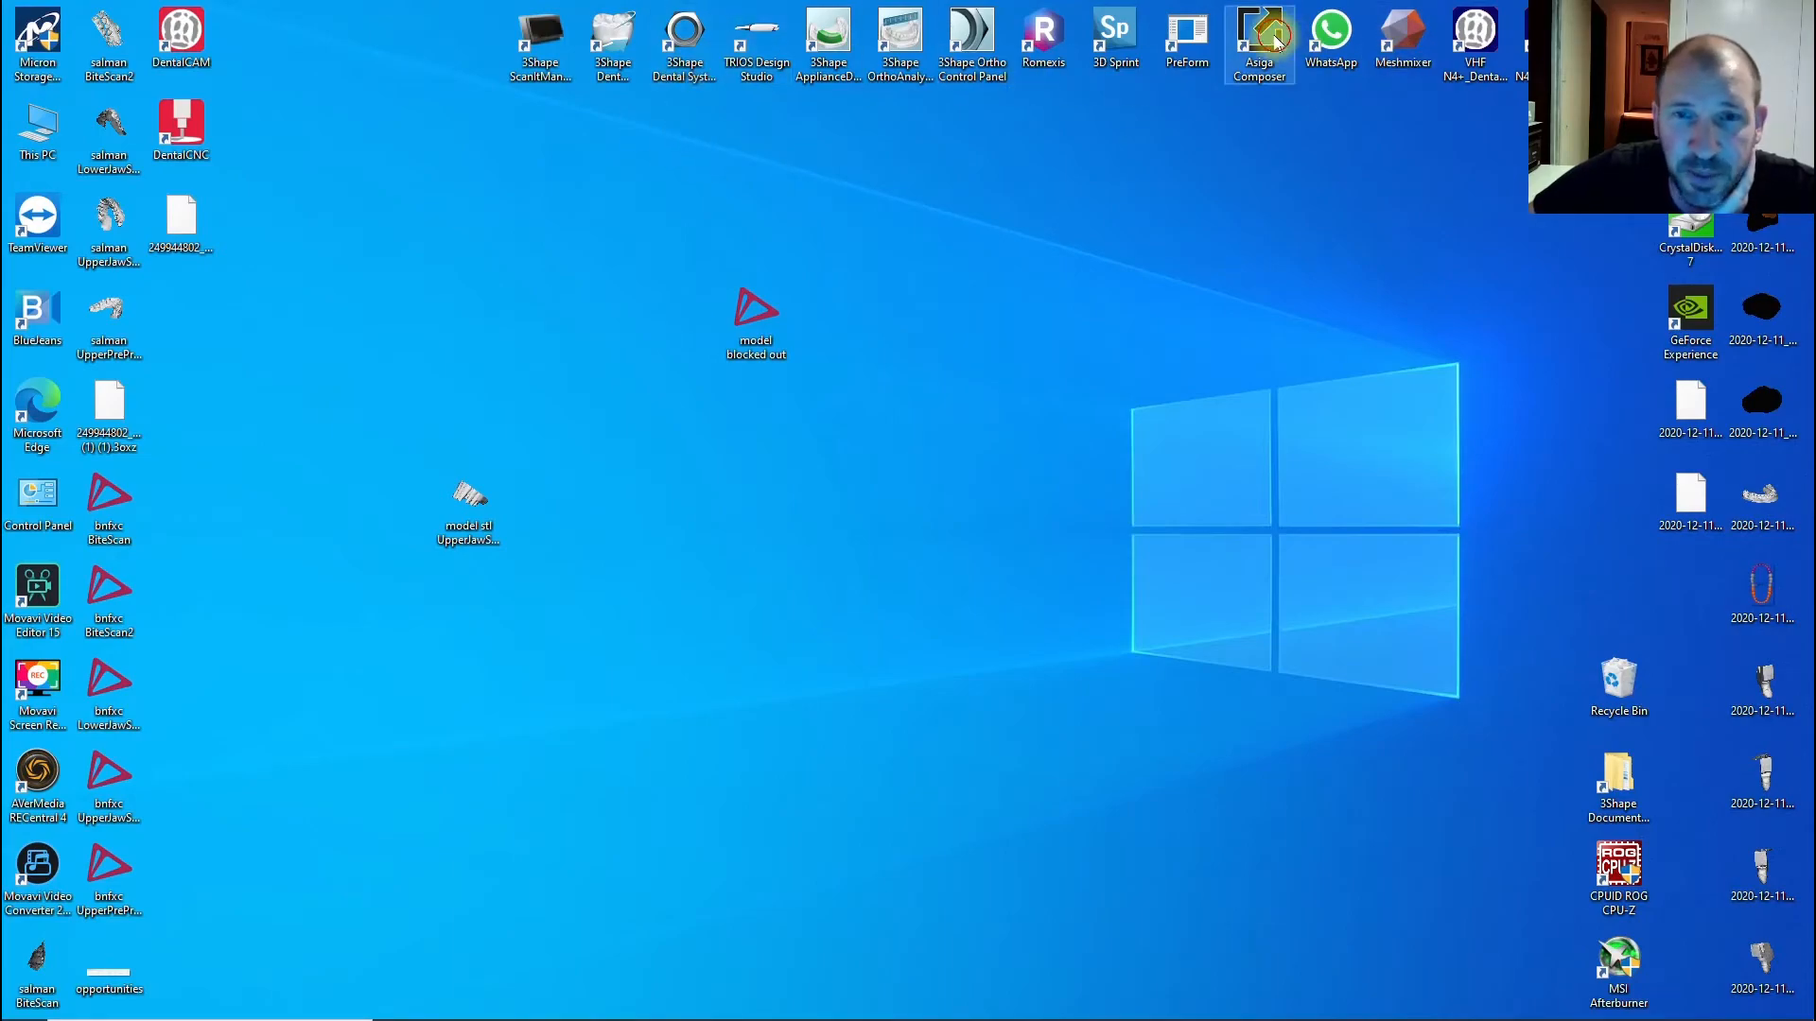
- Start a new Asiga Composer build with KeySplintSoft_V2.0_SW_008-stronger_supports material and 0.100 mm slices
double_click(1261, 40)
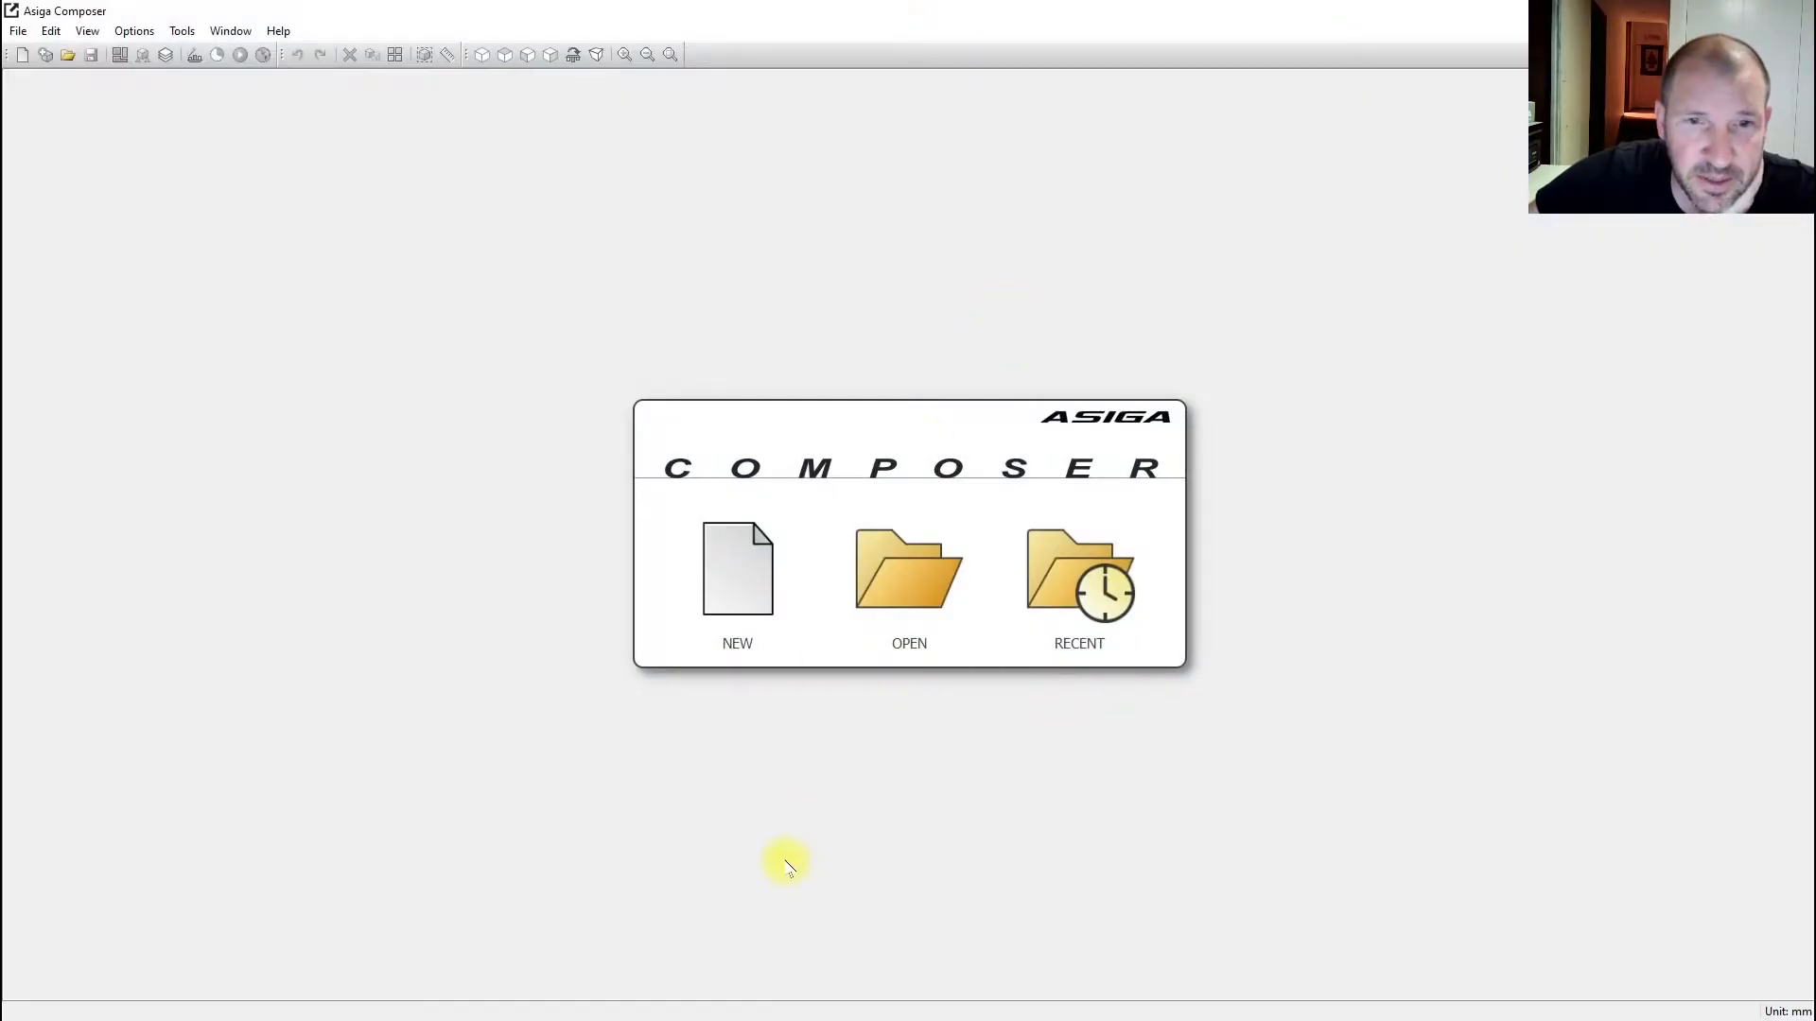
left_click(736, 566)
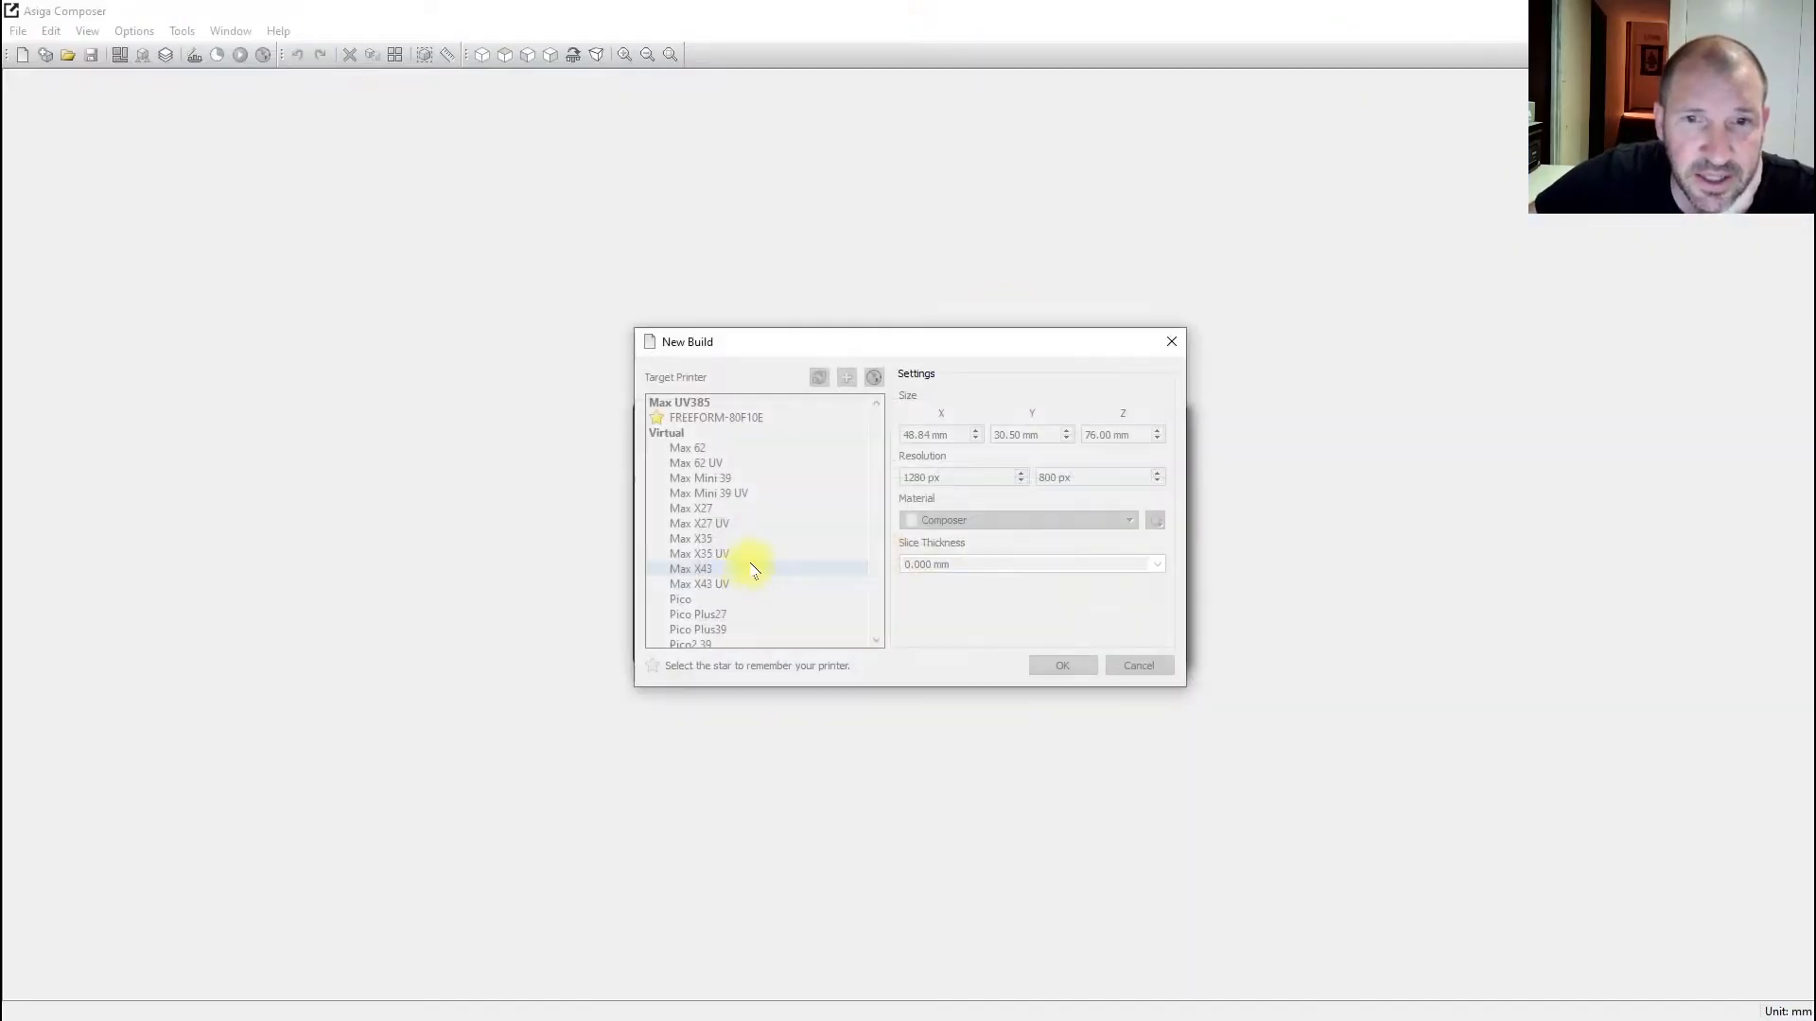
left_click(1048, 518)
scroll(1030, 584, "down", 5)
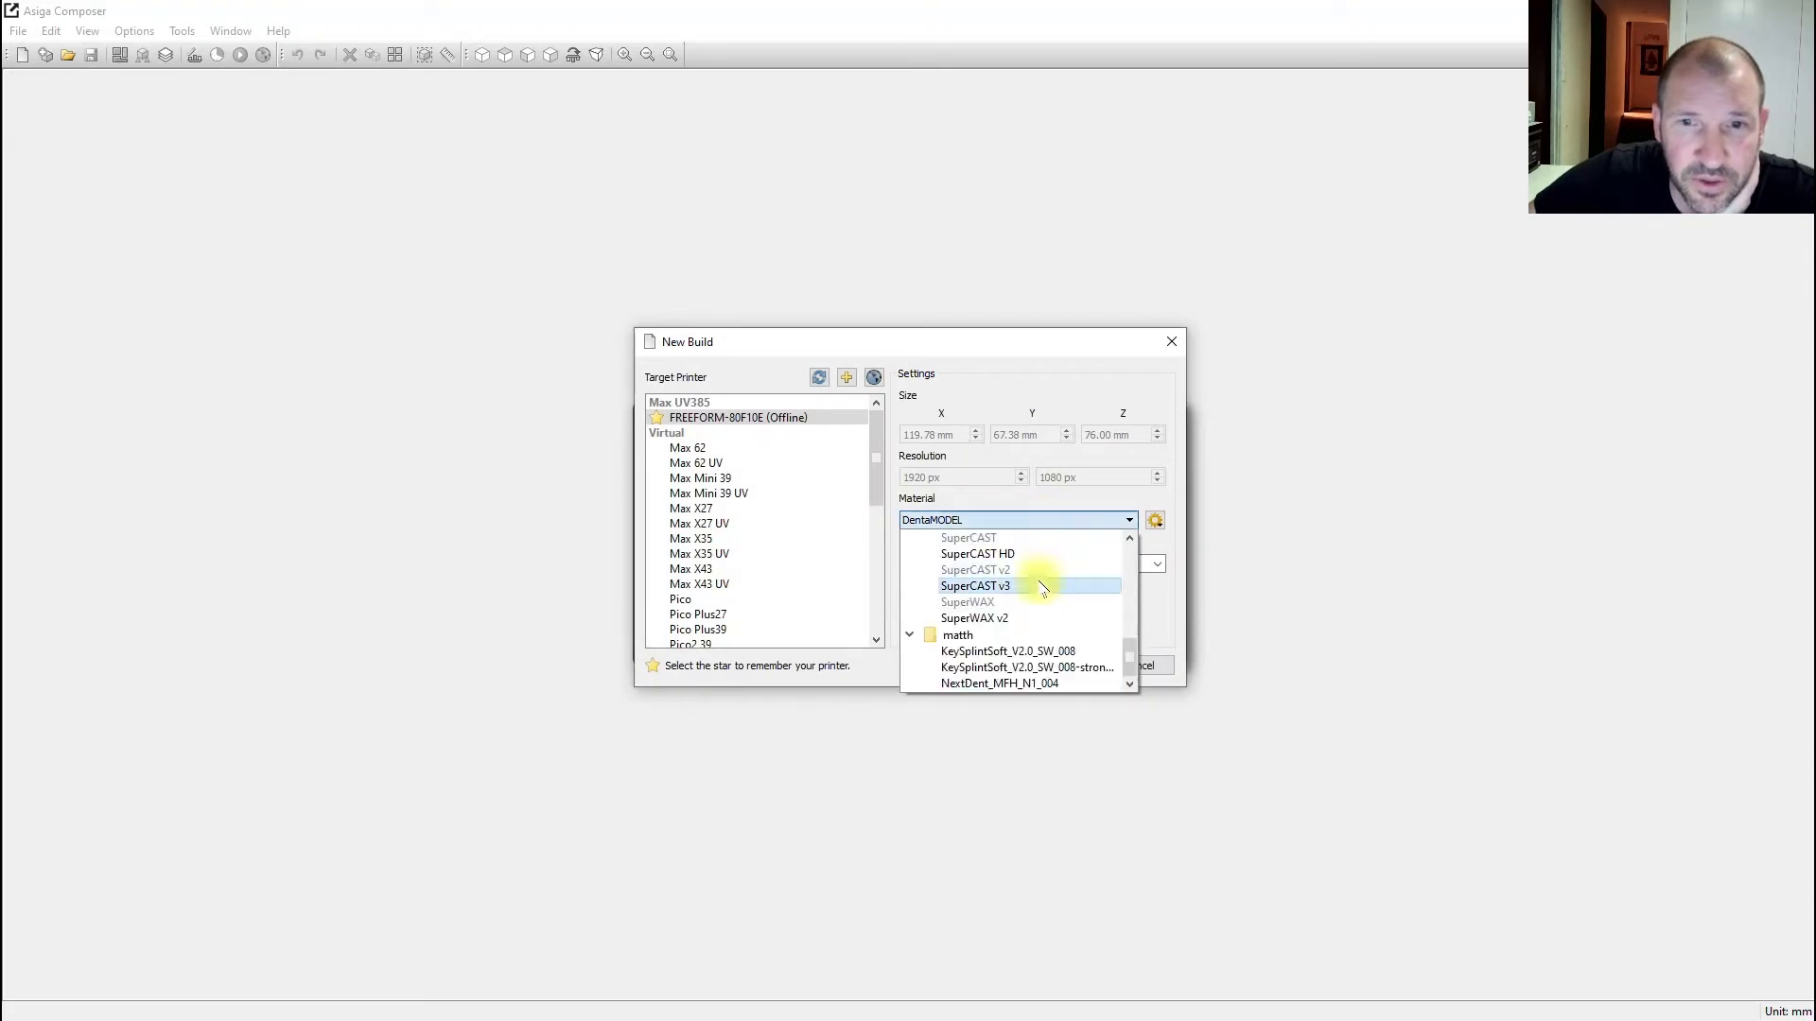
left_click(1043, 669)
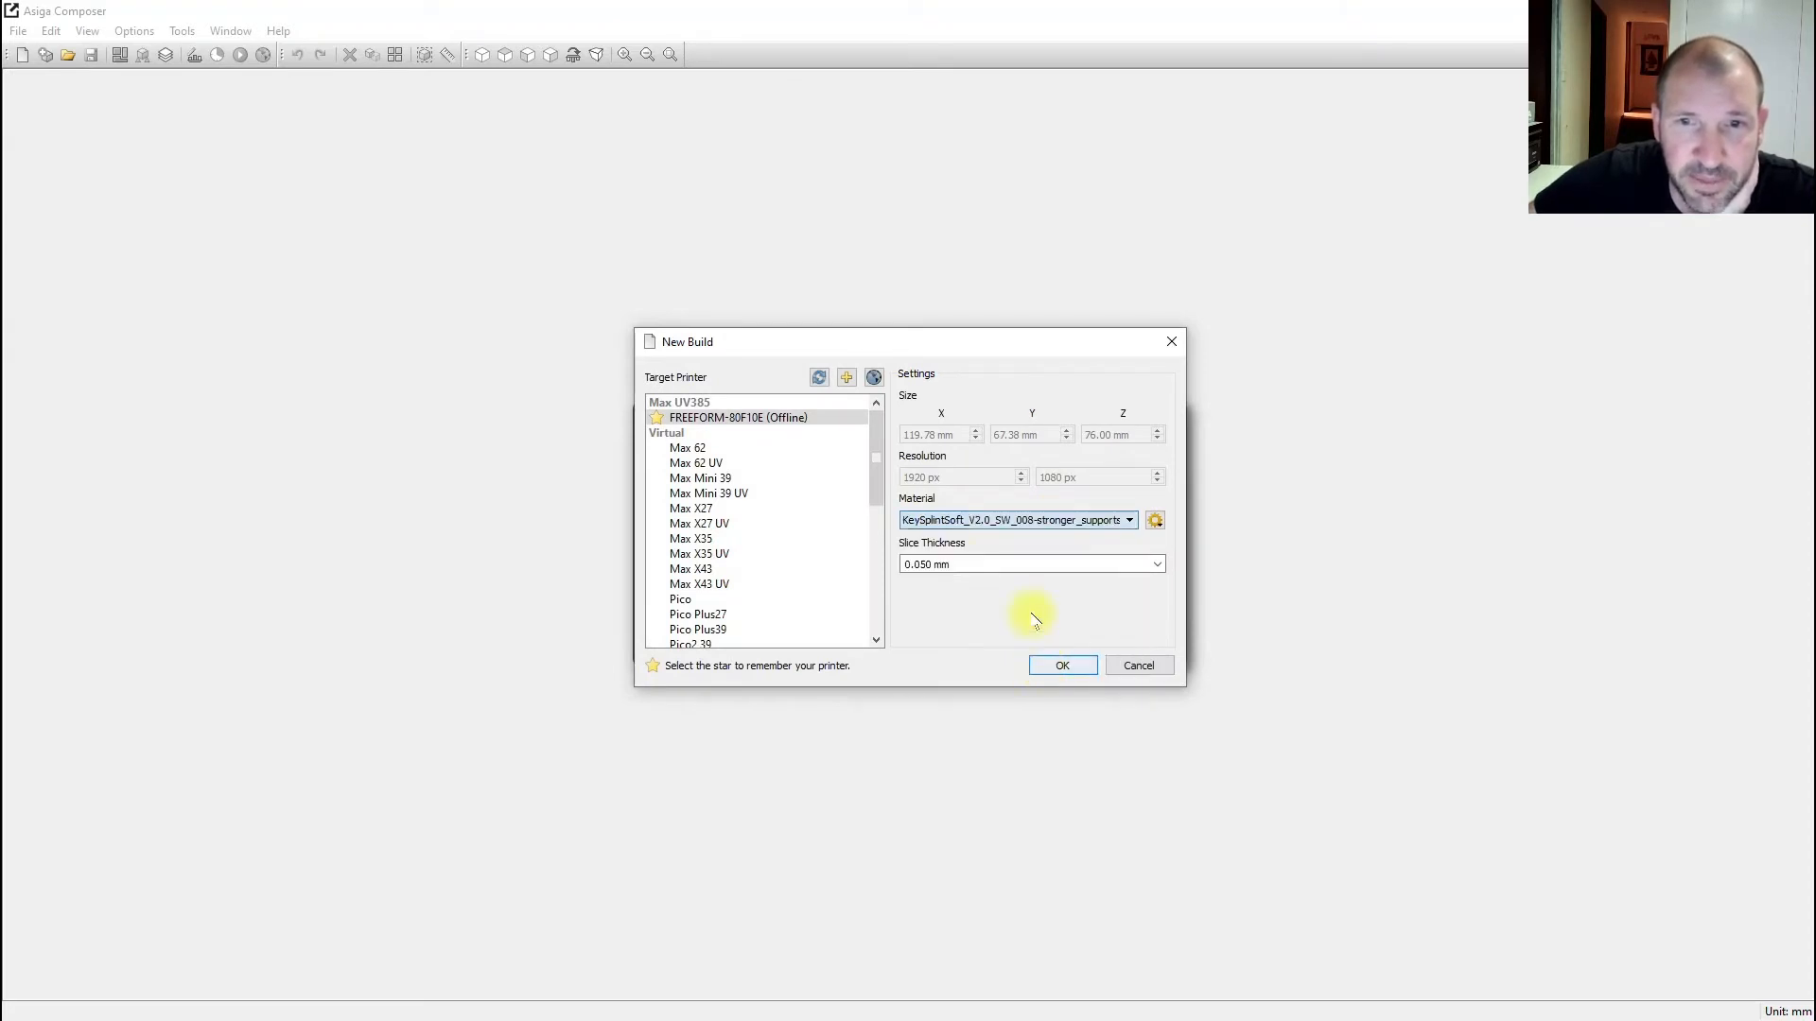
left_click(1159, 568)
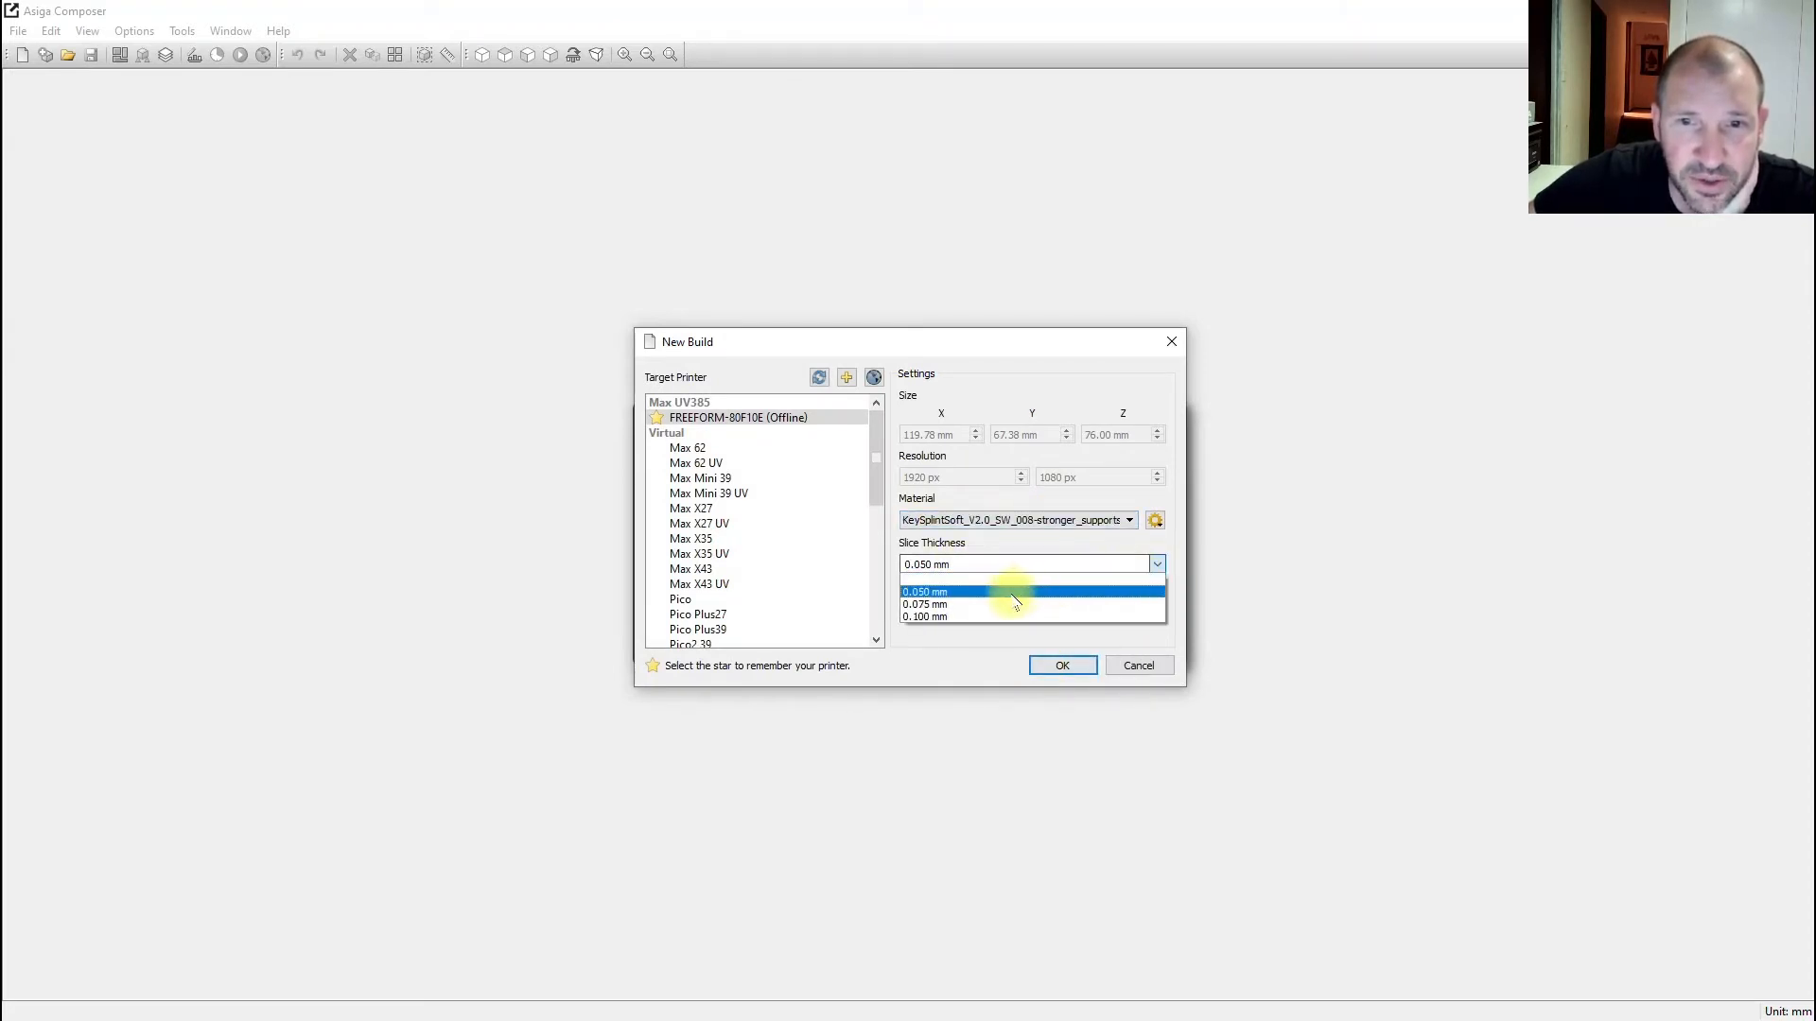
left_click(979, 617)
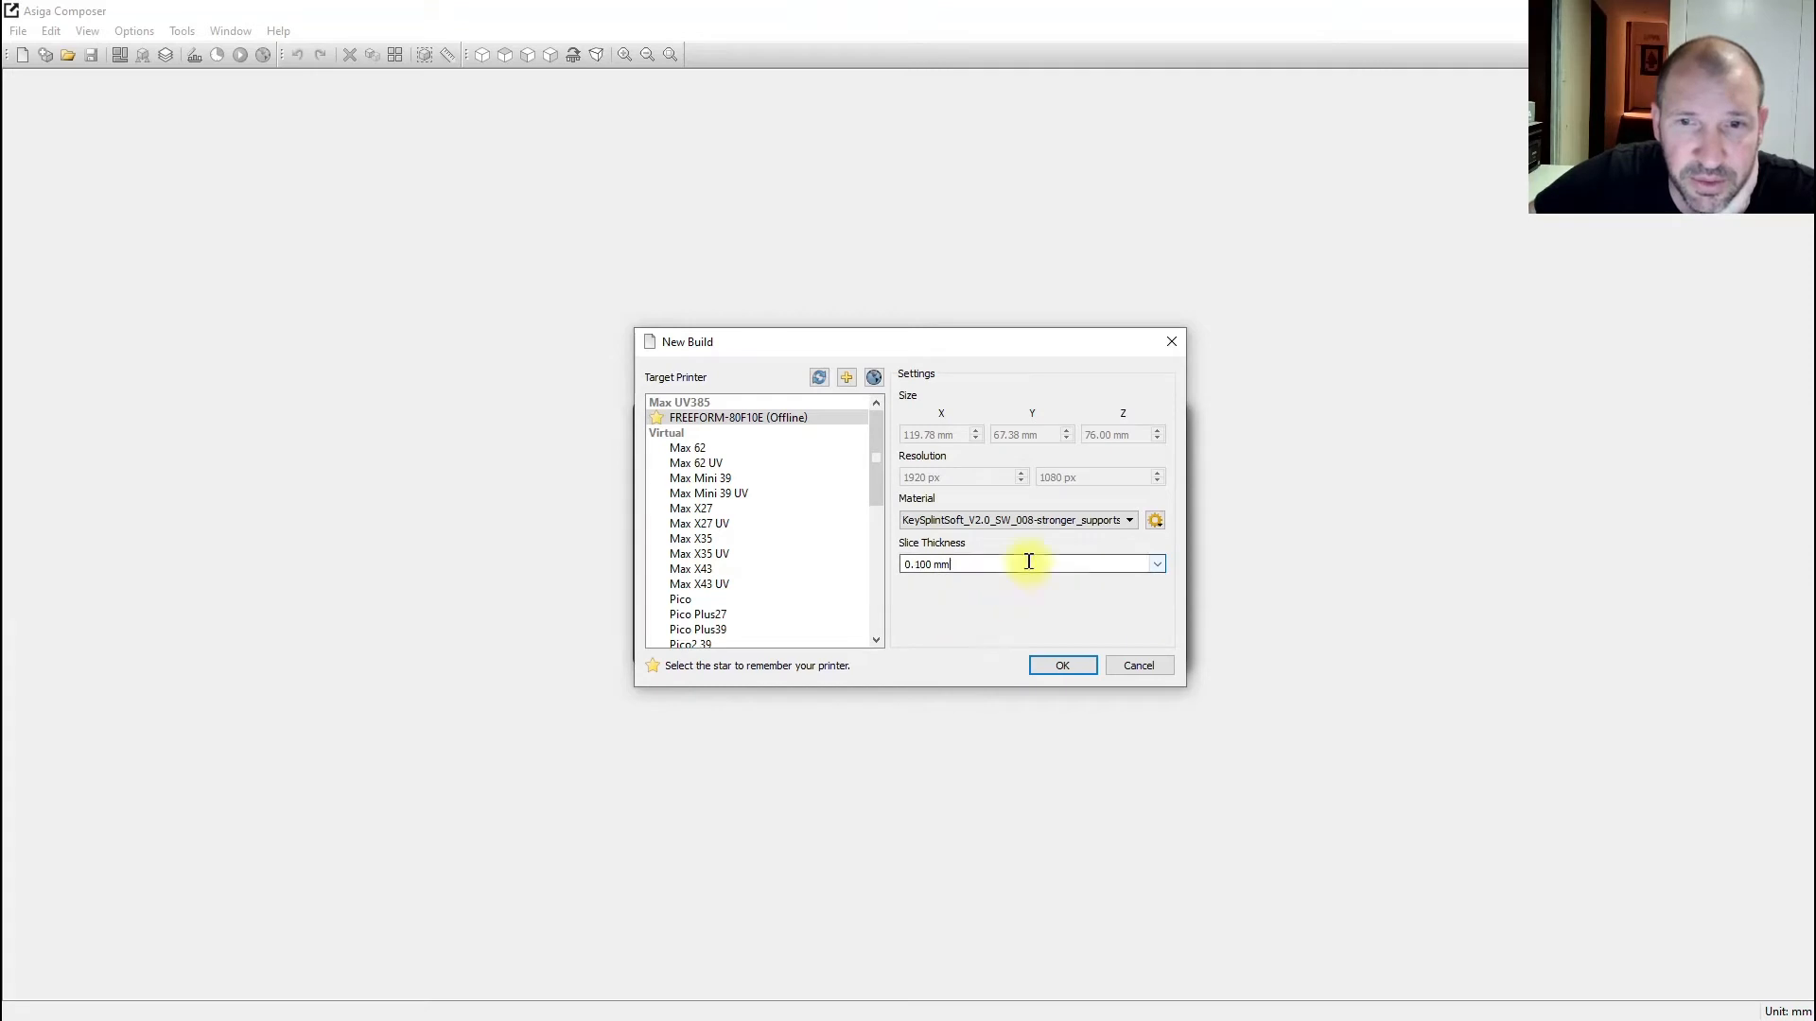
left_click(1059, 666)
left_click_drag(823, 426, 1311, 246)
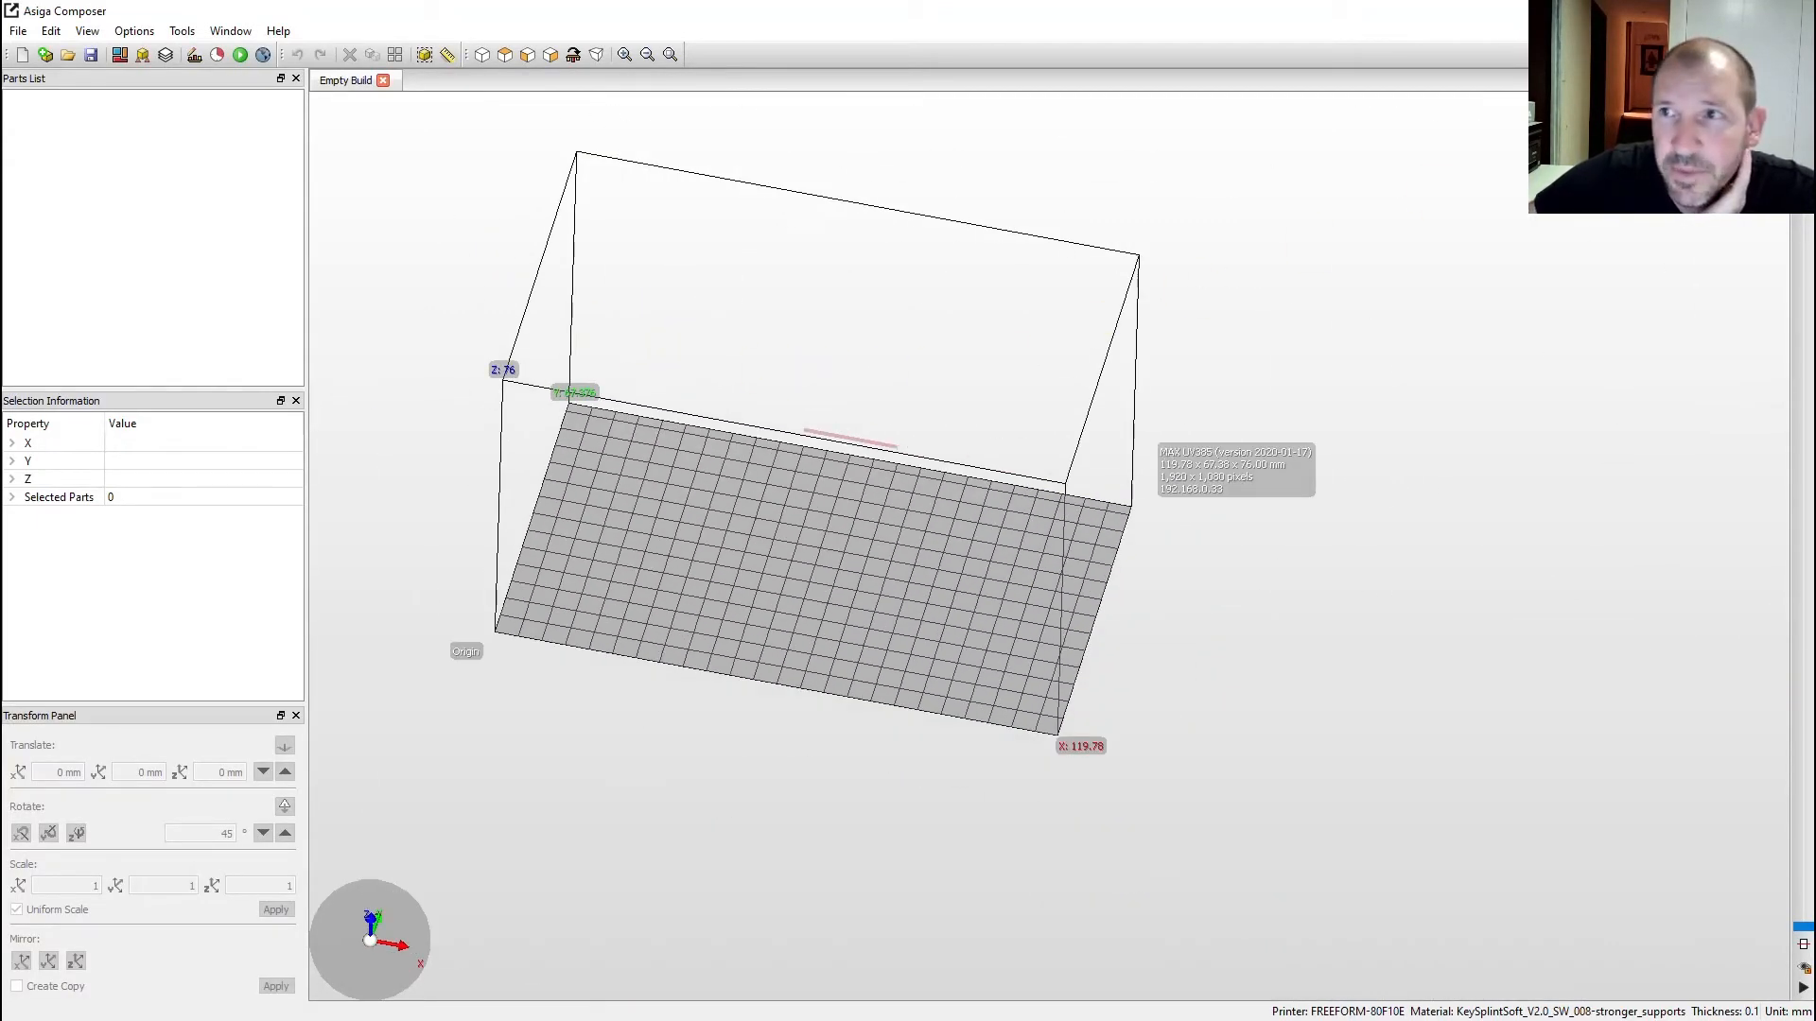
left_click(1750, 11)
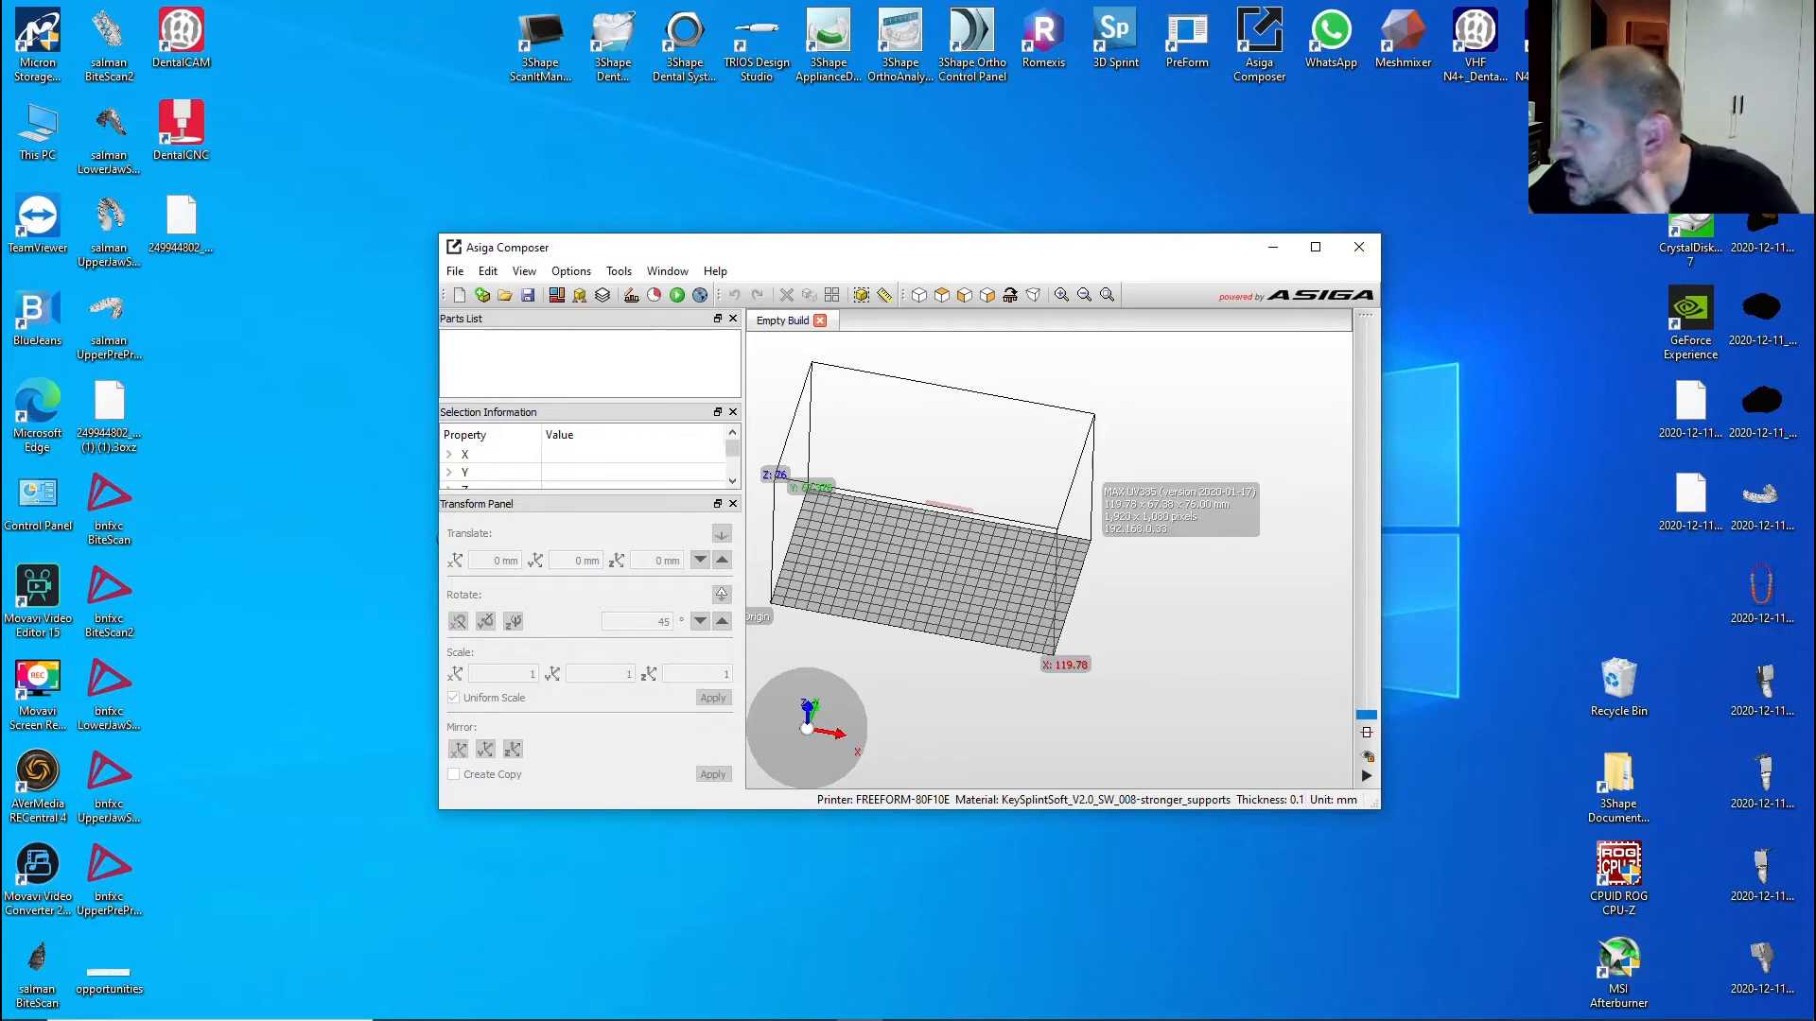
- Drag 20056_20201223_2035_20_0.stl from the 'splint to print' export folder into the Composer build
double_click(1762, 123)
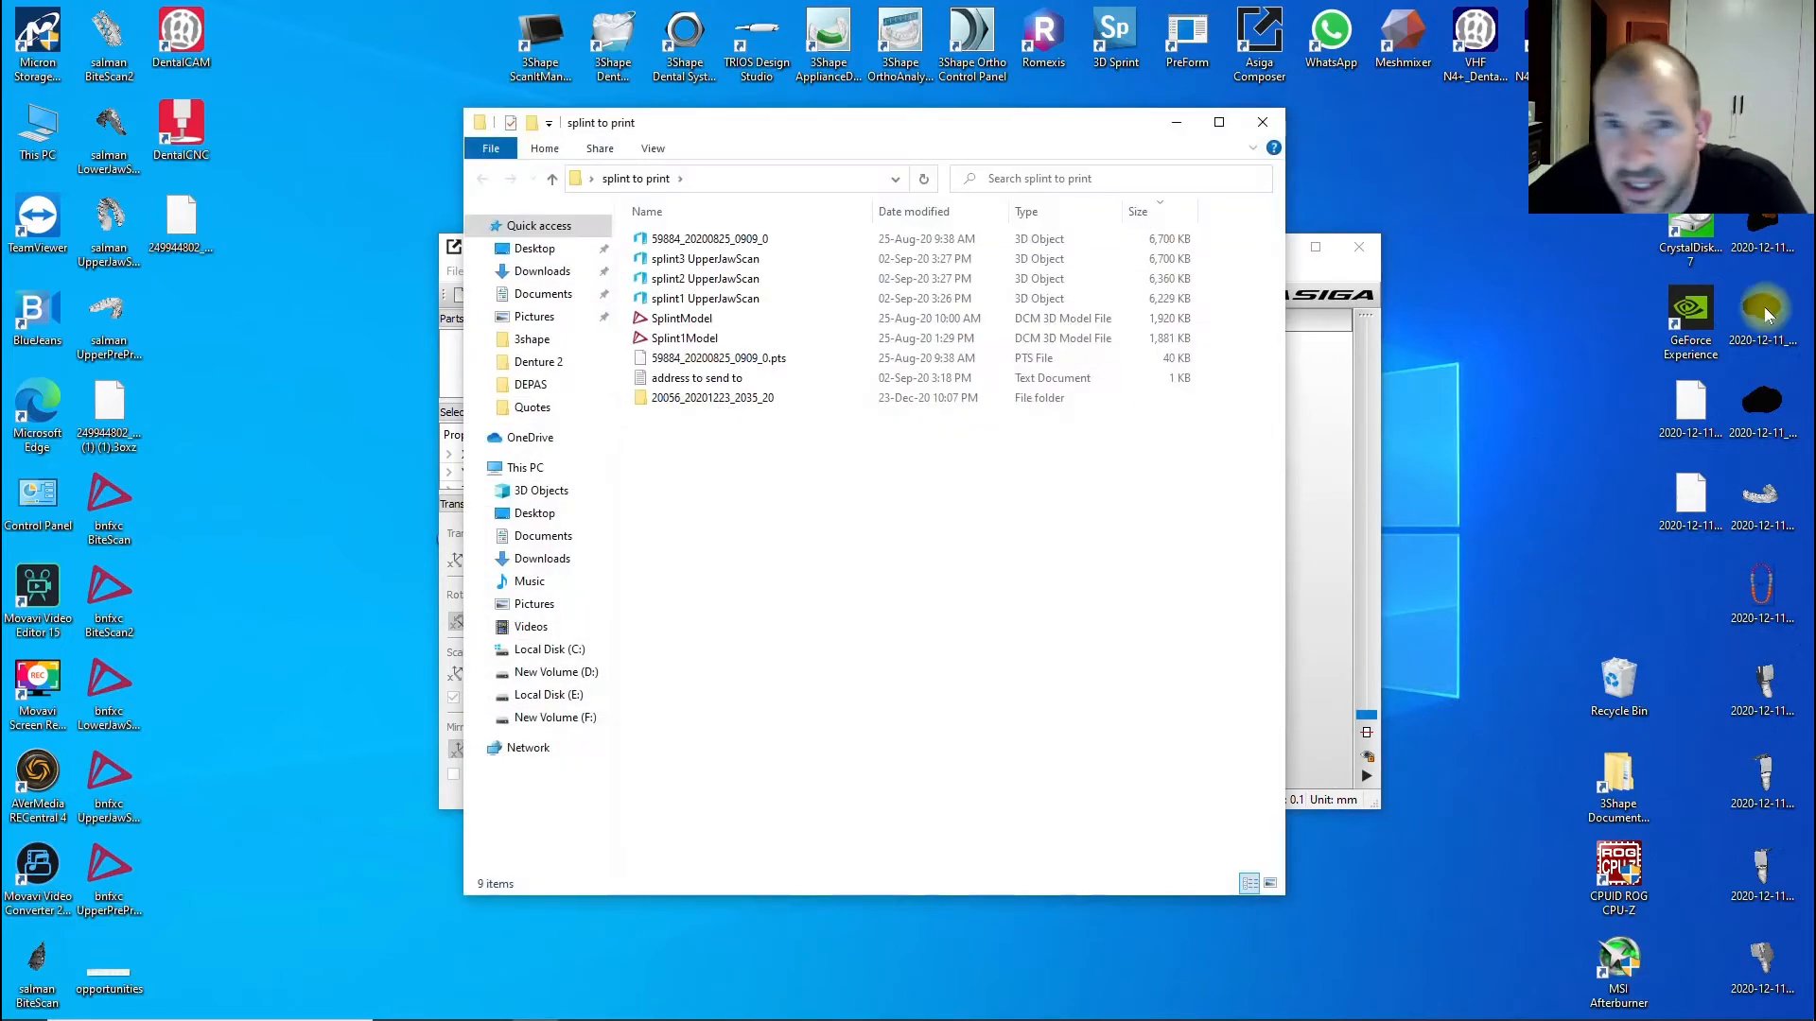
left_click_drag(830, 123, 1125, 139)
double_click(1237, 416)
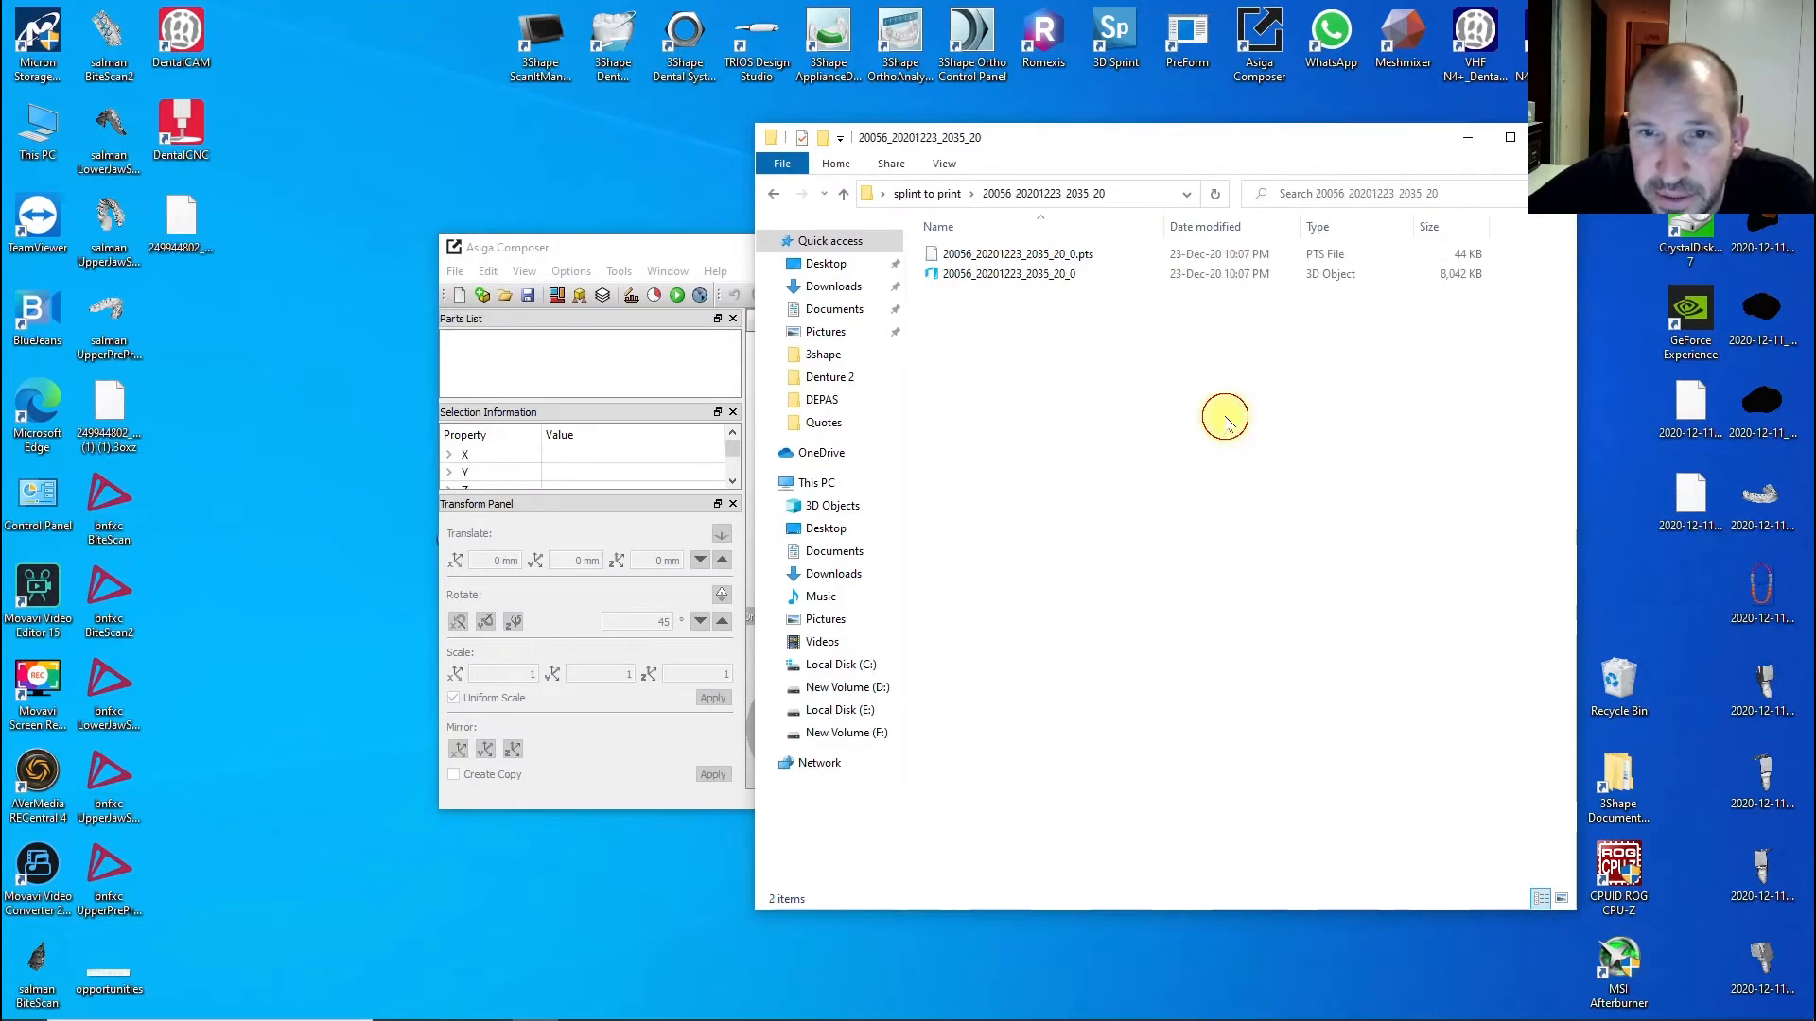
left_click(1050, 274)
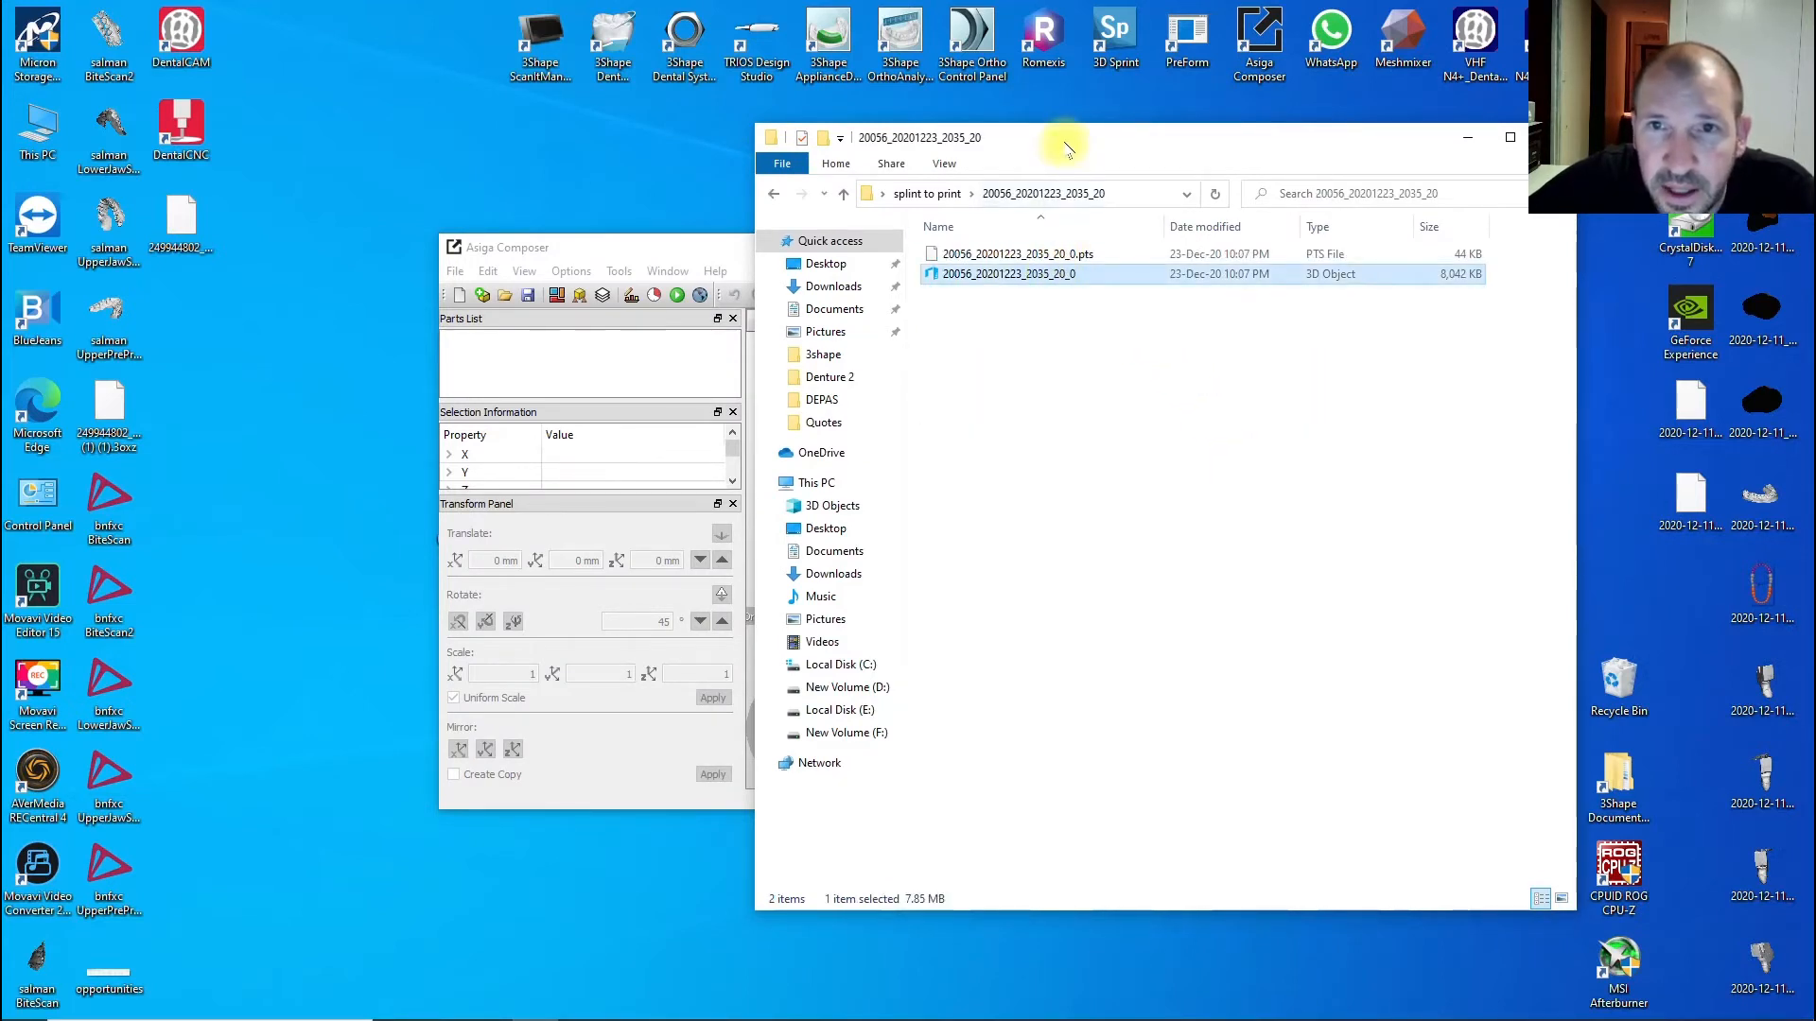
left_click_drag(1062, 142, 1389, 142)
left_click_drag(1411, 274, 923, 487)
left_click(1714, 137)
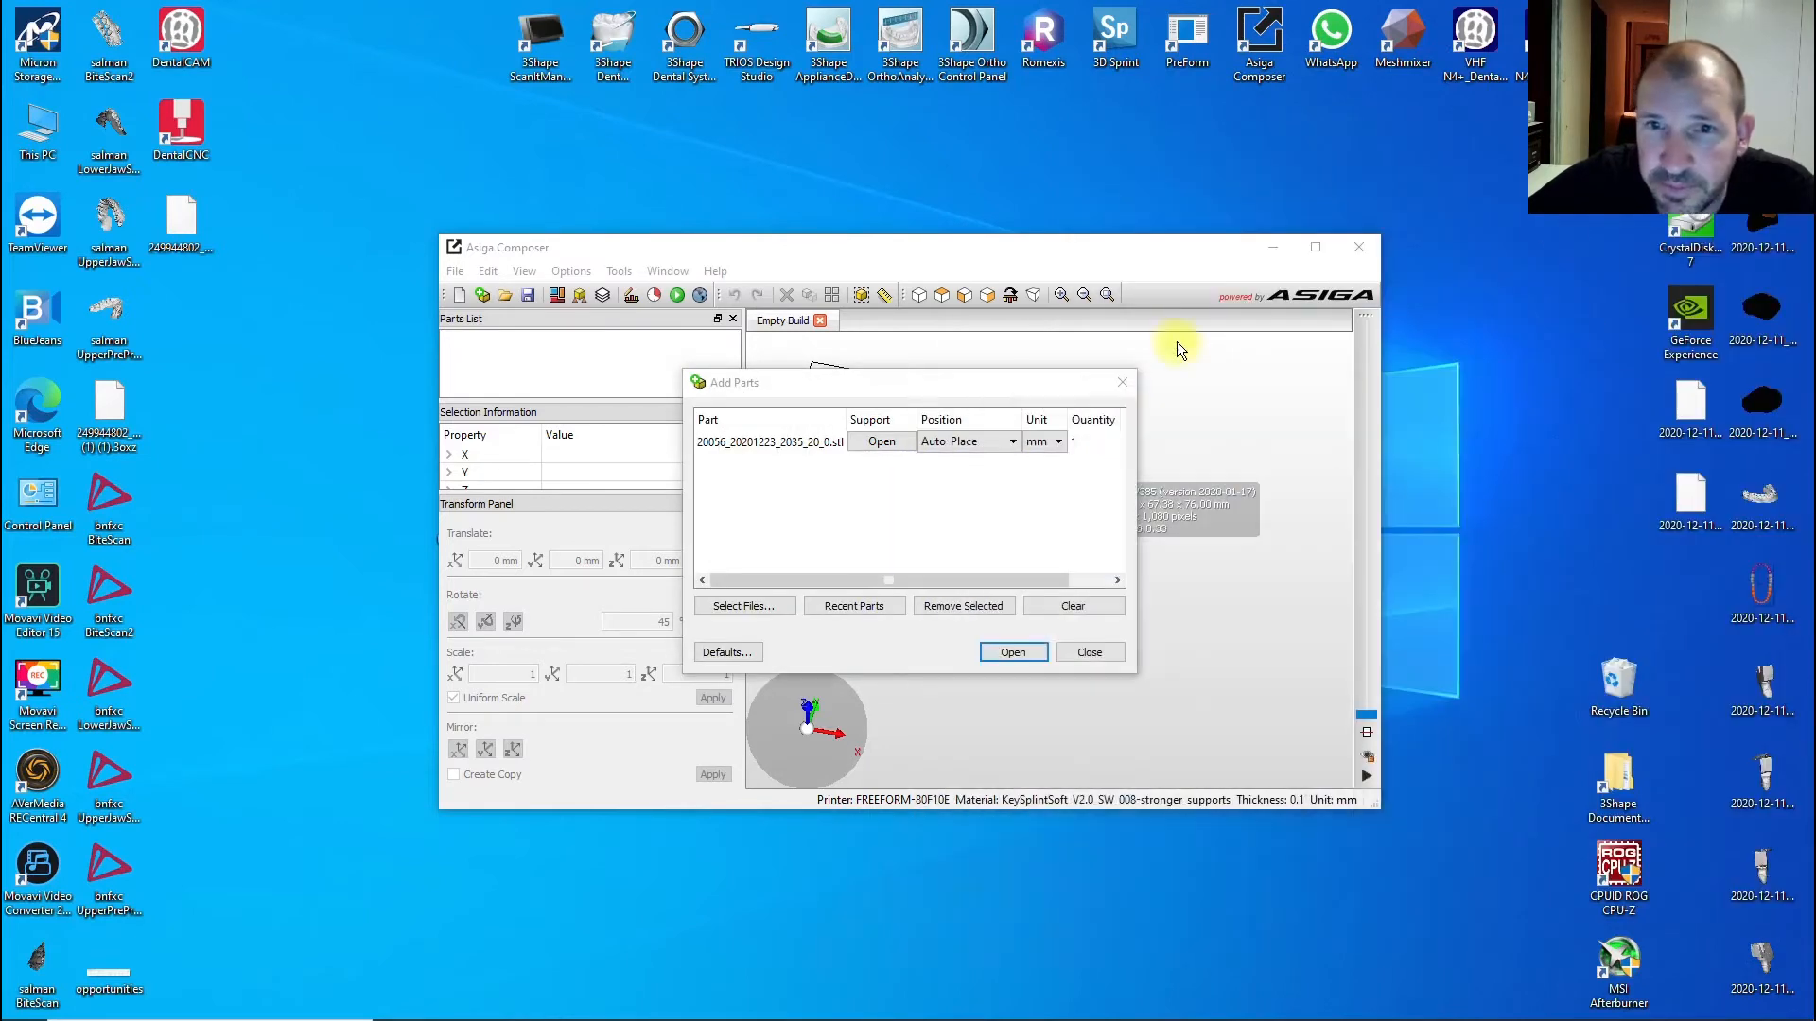
left_click(1008, 655)
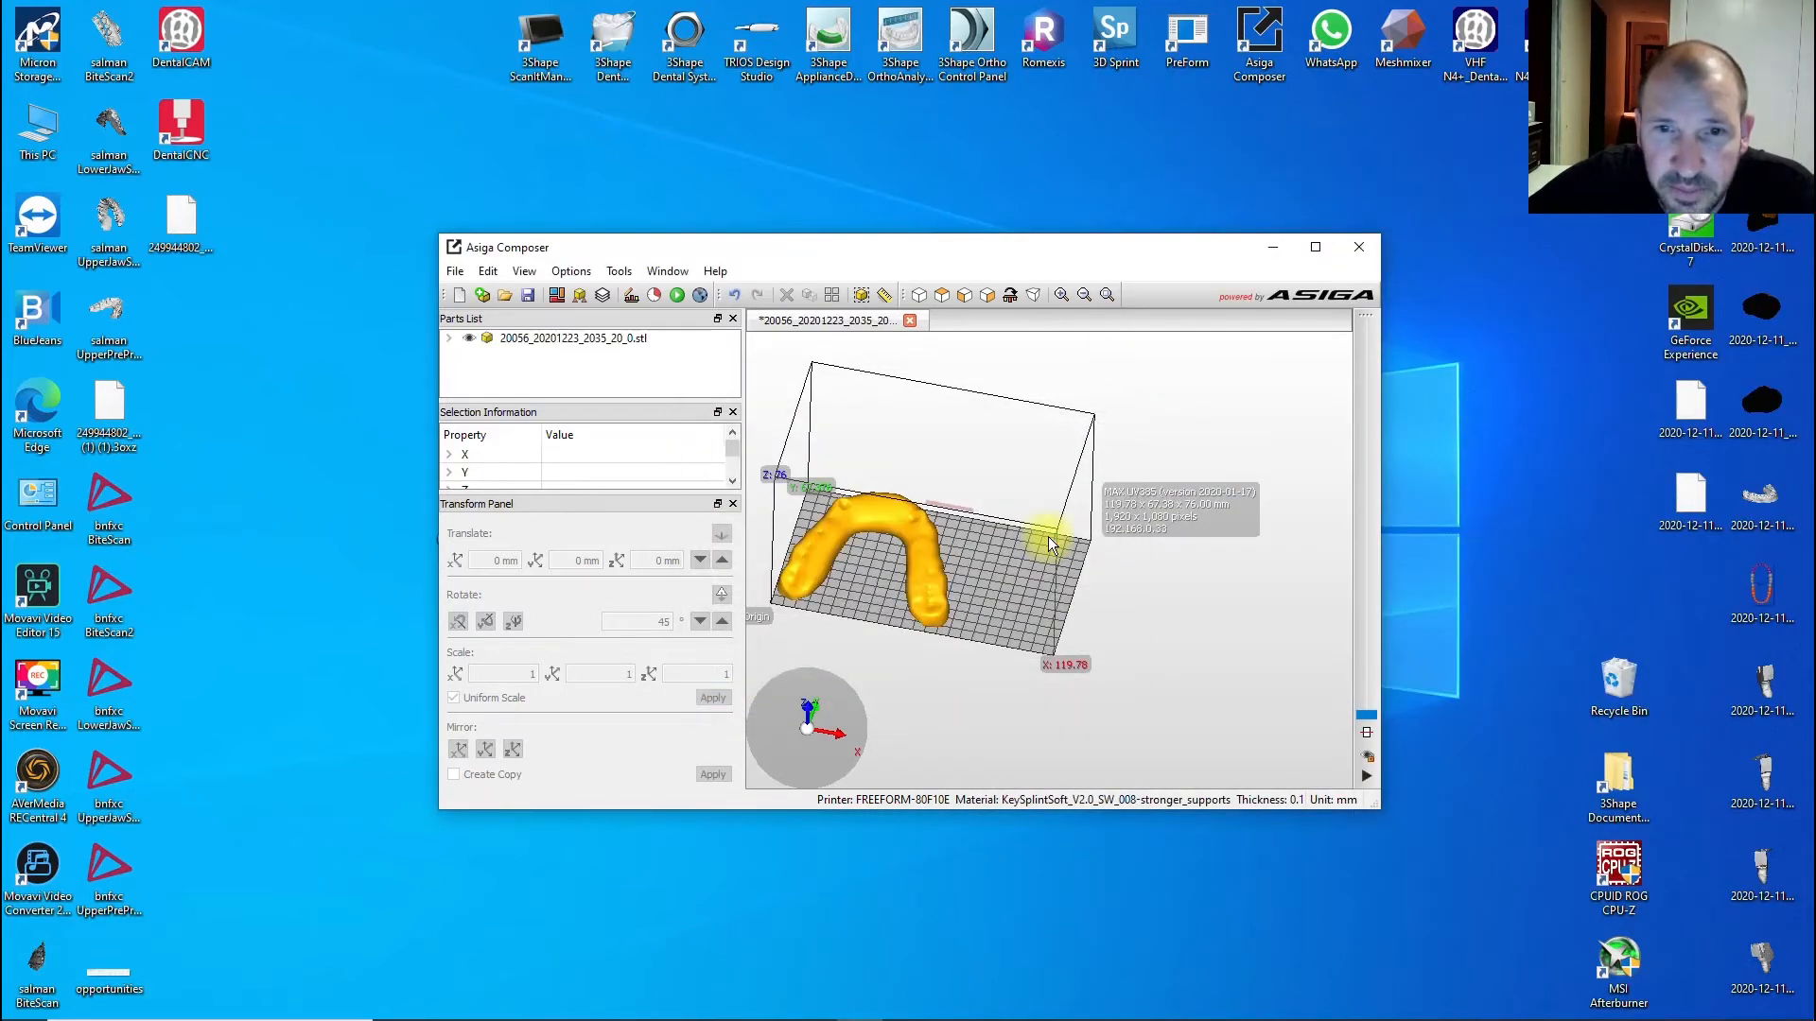
- Maximize Composer, select the splint, rotate it upright about X and lift it
scroll(902, 623, "up", 5)
scroll(1106, 492, "down", 4)
right_click_drag(1042, 595, 1098, 496)
left_click(1315, 248)
left_click(888, 564)
right_click_drag(768, 554, 840, 594)
left_click_drag(863, 594, 899, 404)
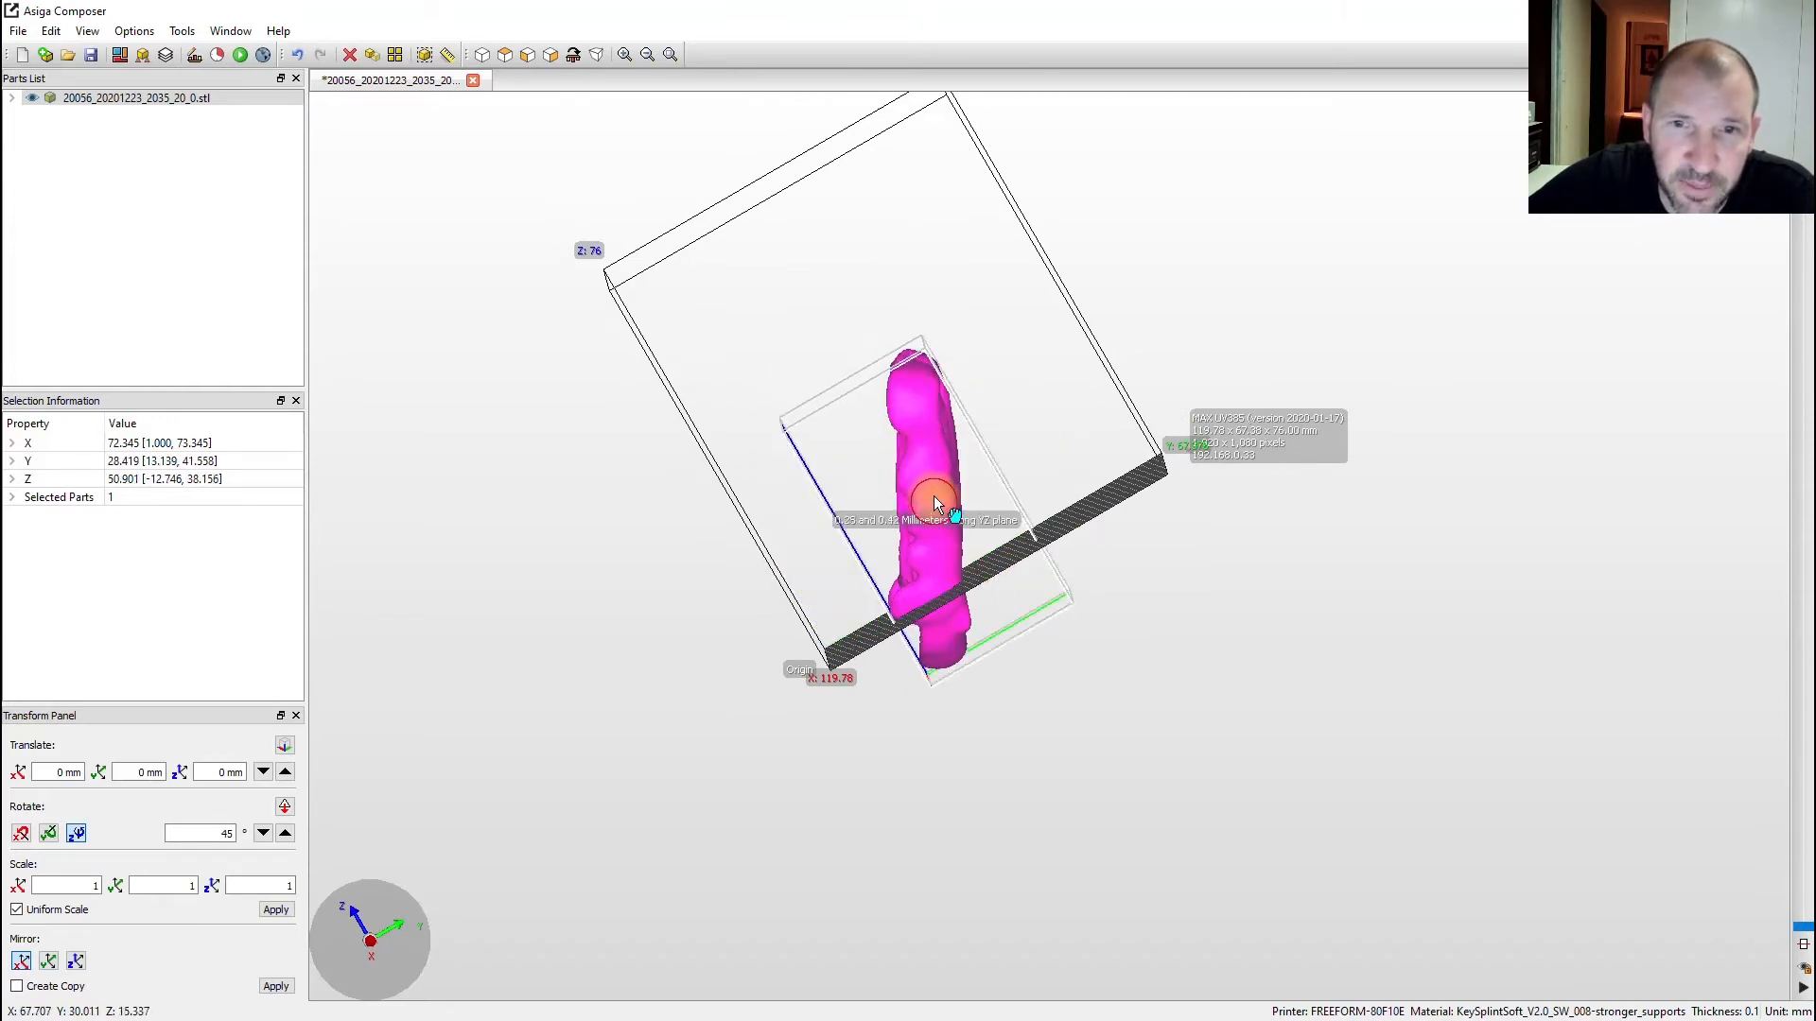
left_click_drag(928, 499, 922, 421)
- Move the splint up and across the build volume and tilt it slightly about X
right_click_drag(922, 421, 1541, 434)
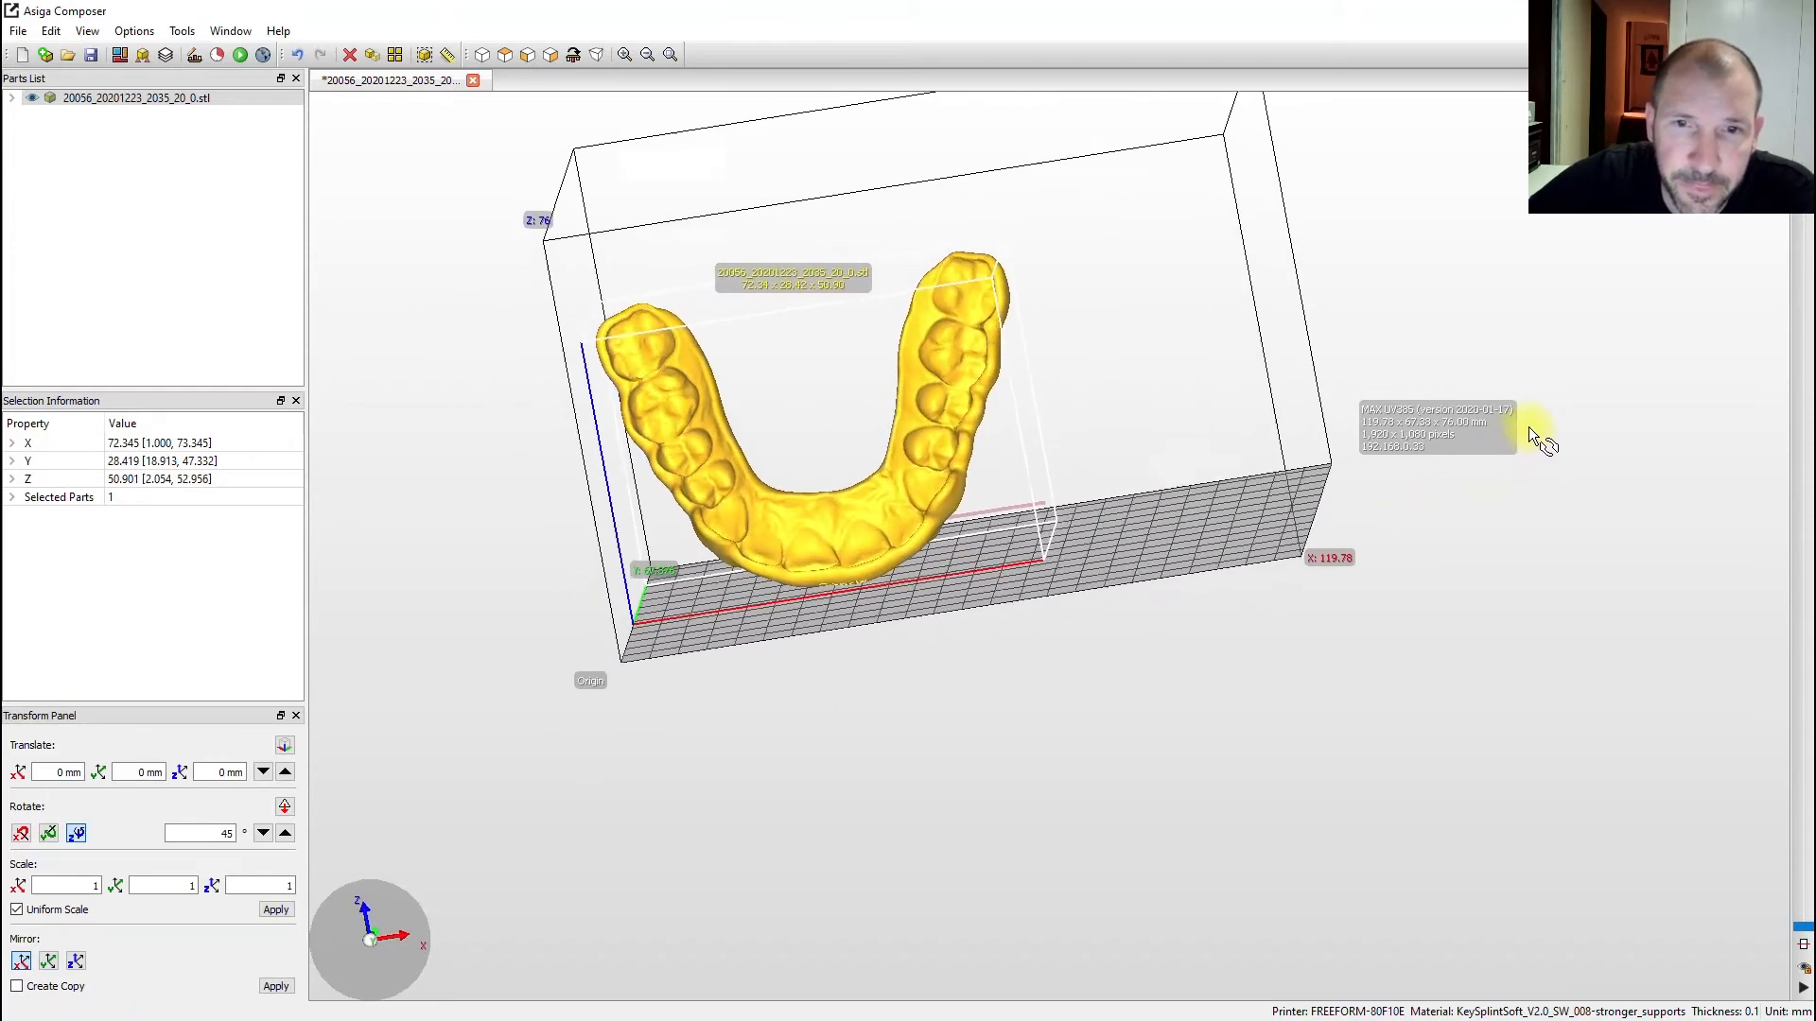
left_click_drag(944, 520, 1074, 463)
mouse_move(1277, 527)
right_mouse_down()
mouse_move(883, 540)
mouse_move(1296, 539)
mouse_move(1247, 562)
mouse_move(1257, 539)
right_mouse_up()
scroll(1292, 369, "up", 3)
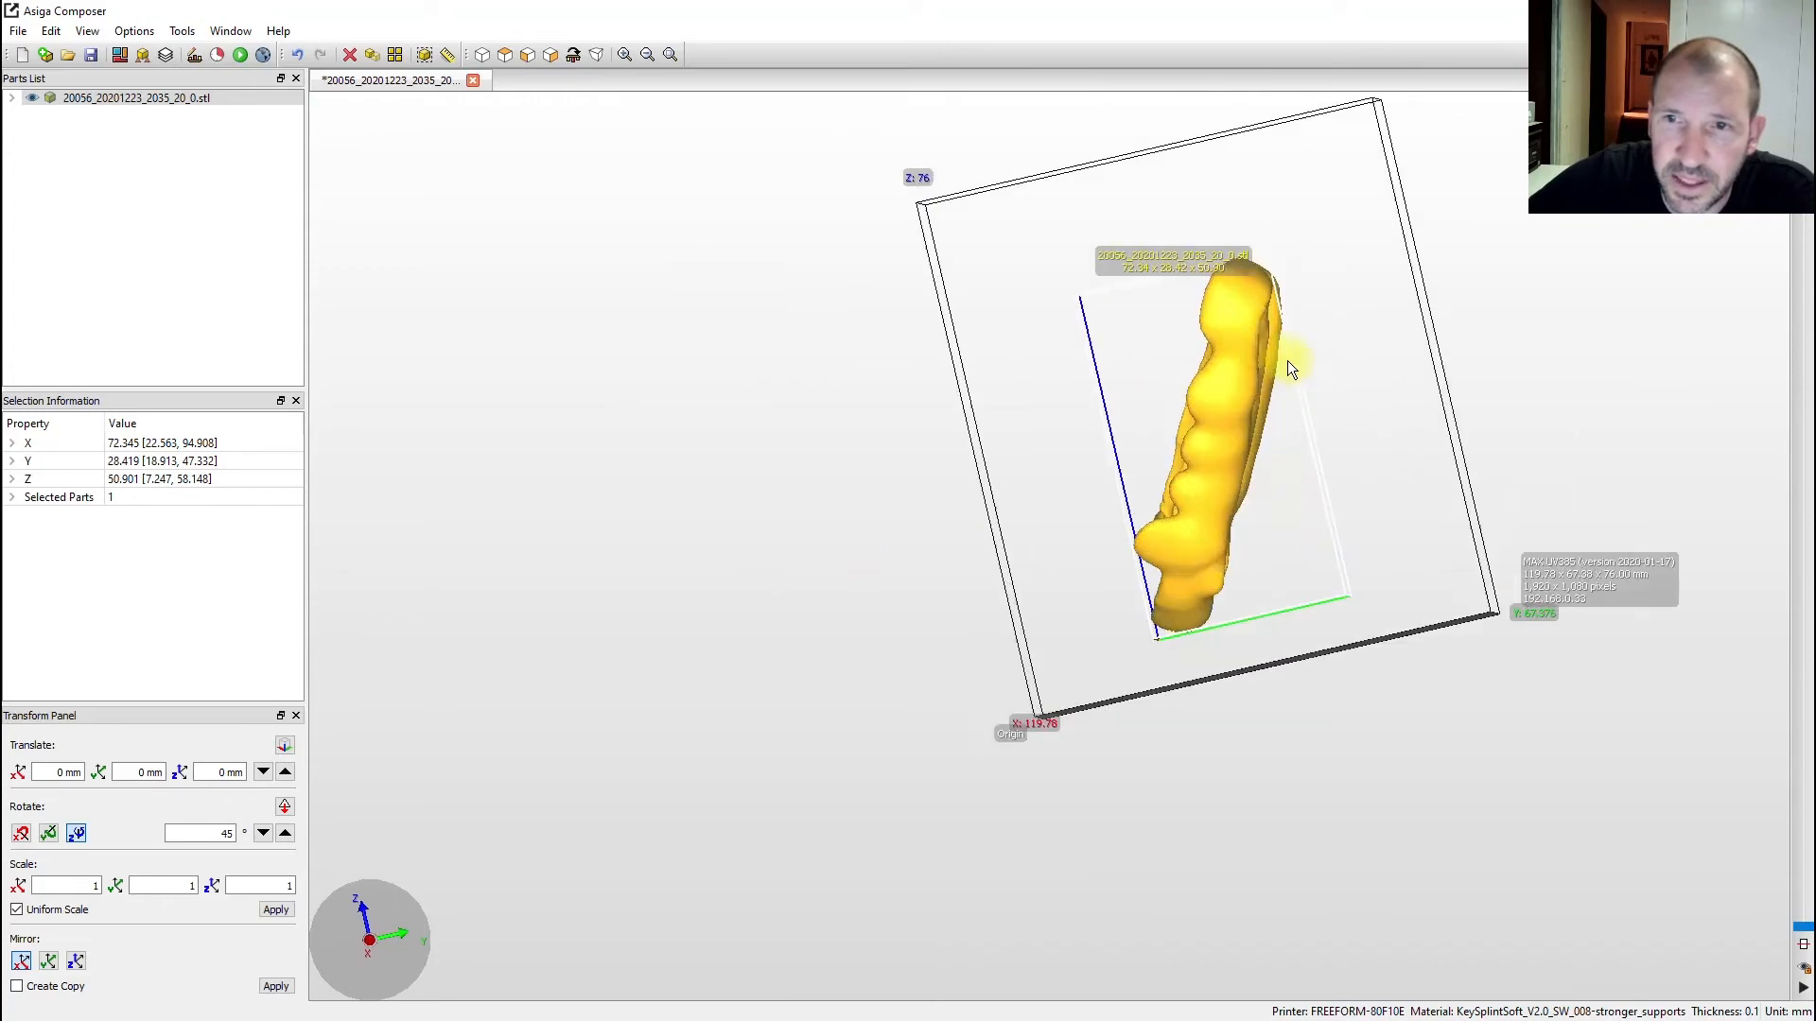
mouse_move(1255, 348)
left_mouse_down()
mouse_move(1240, 324)
mouse_move(1261, 357)
left_mouse_up()
right_click_drag(1261, 357, 1692, 624)
right_click(1497, 697)
right_click_drag(1524, 618, 1302, 427)
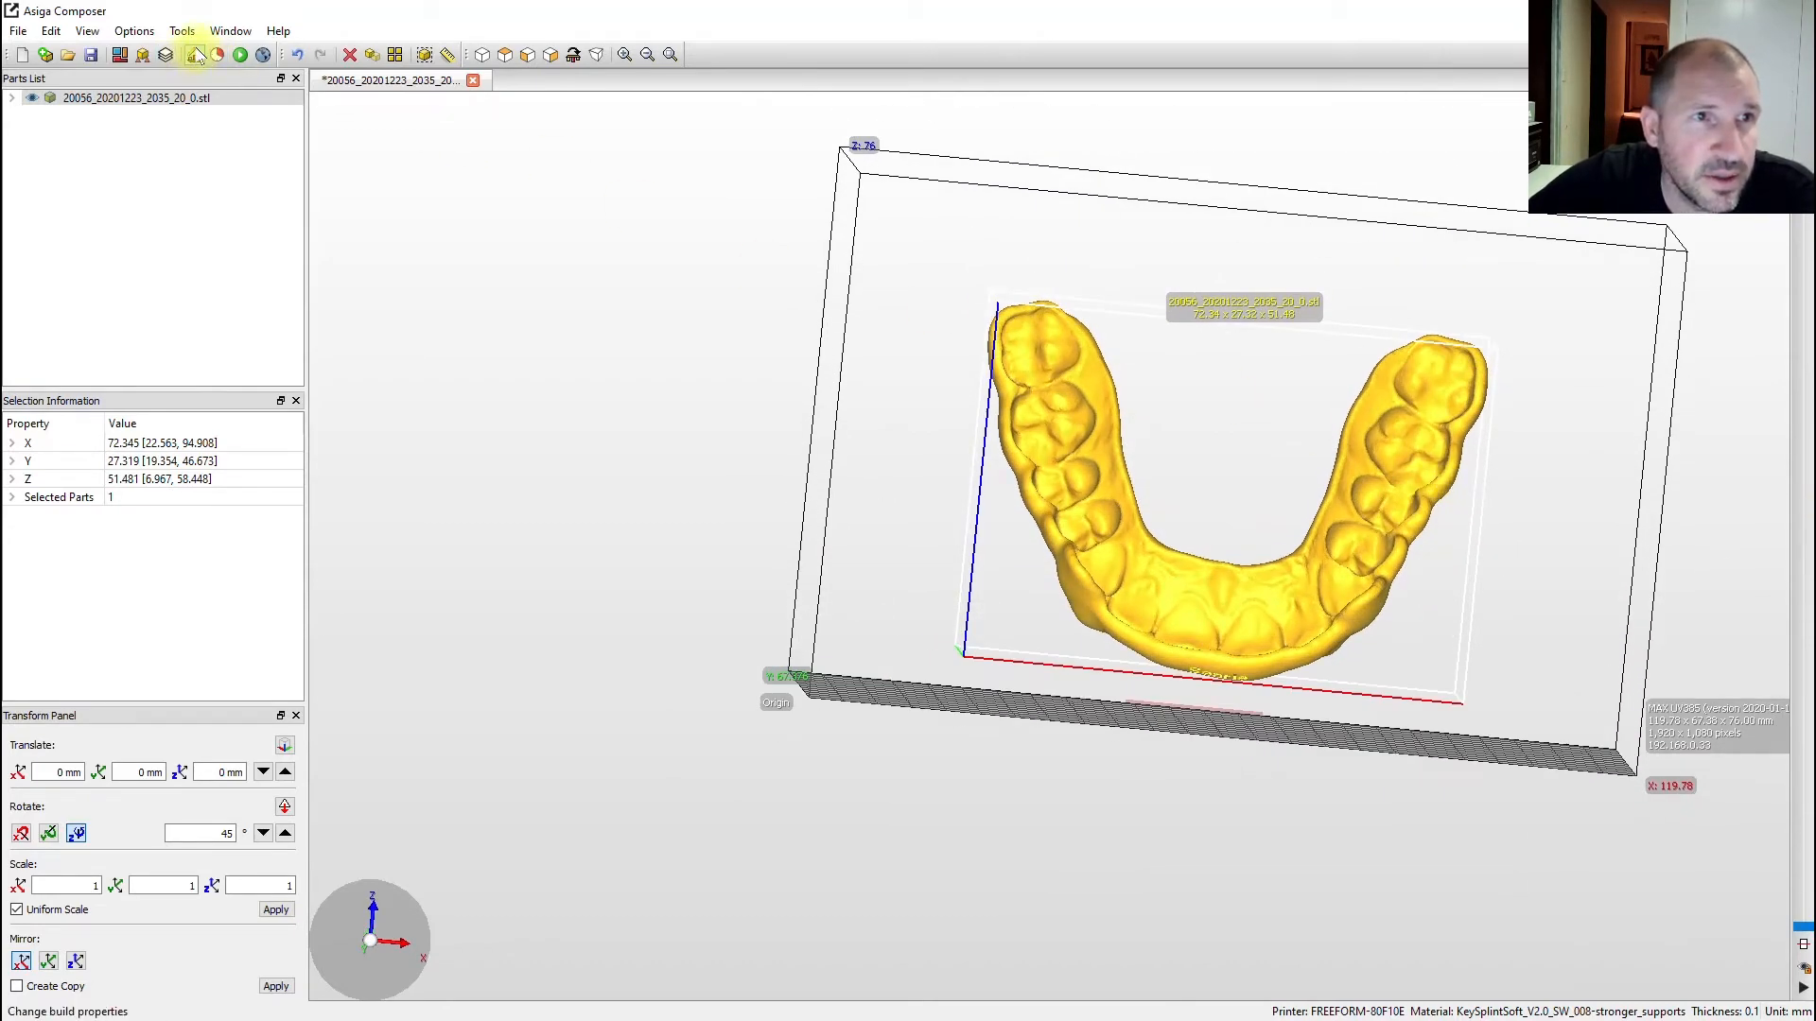
- Generate automatic supports for the splint
left_click(145, 55)
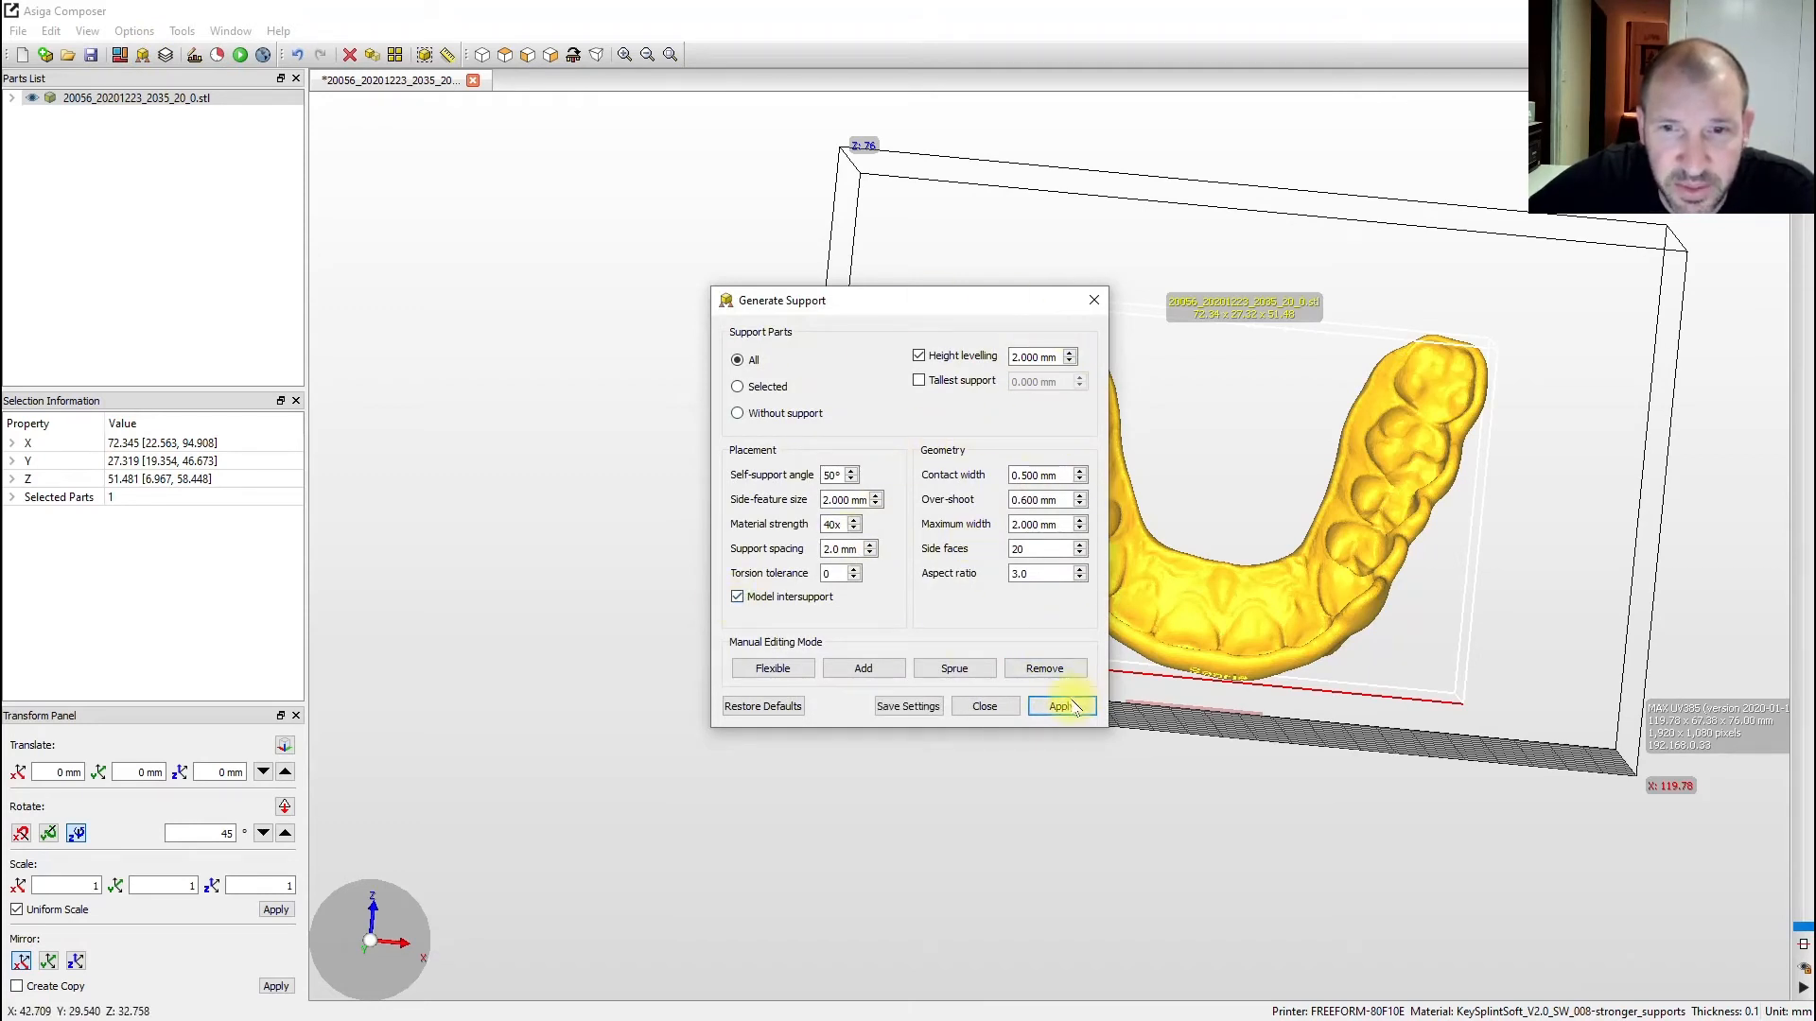
left_click(1071, 707)
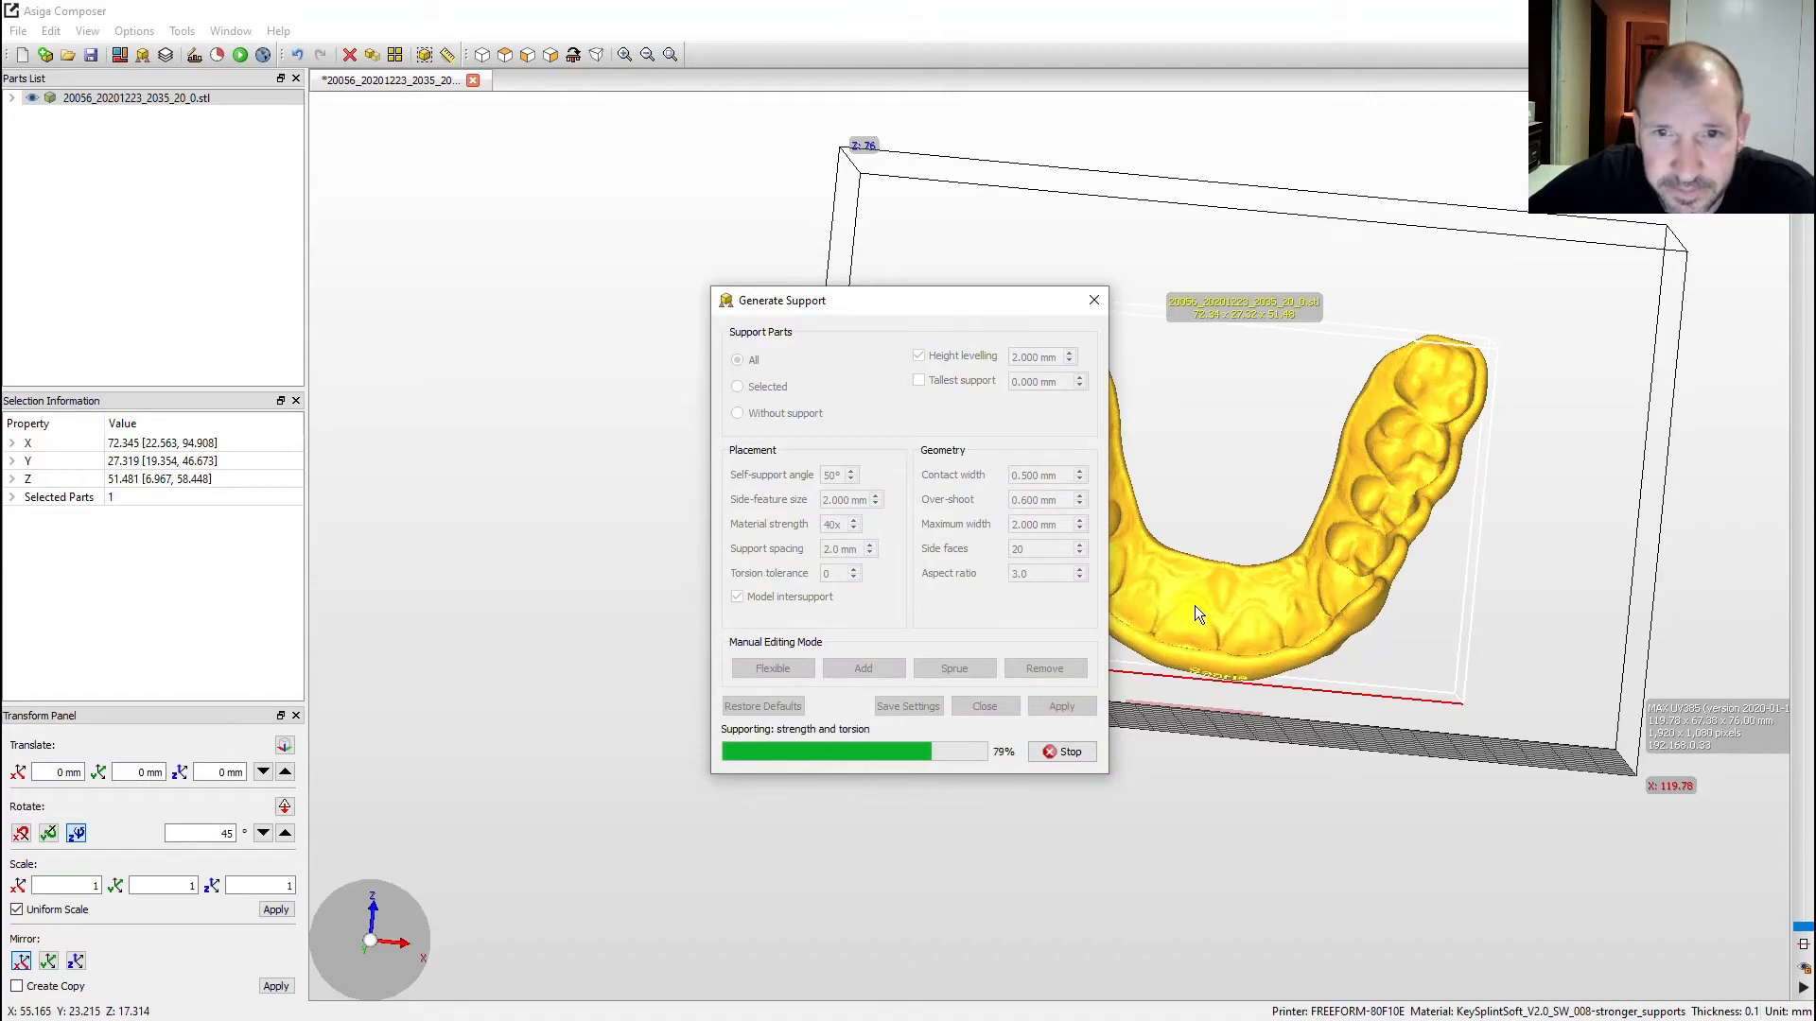
left_click(1095, 303)
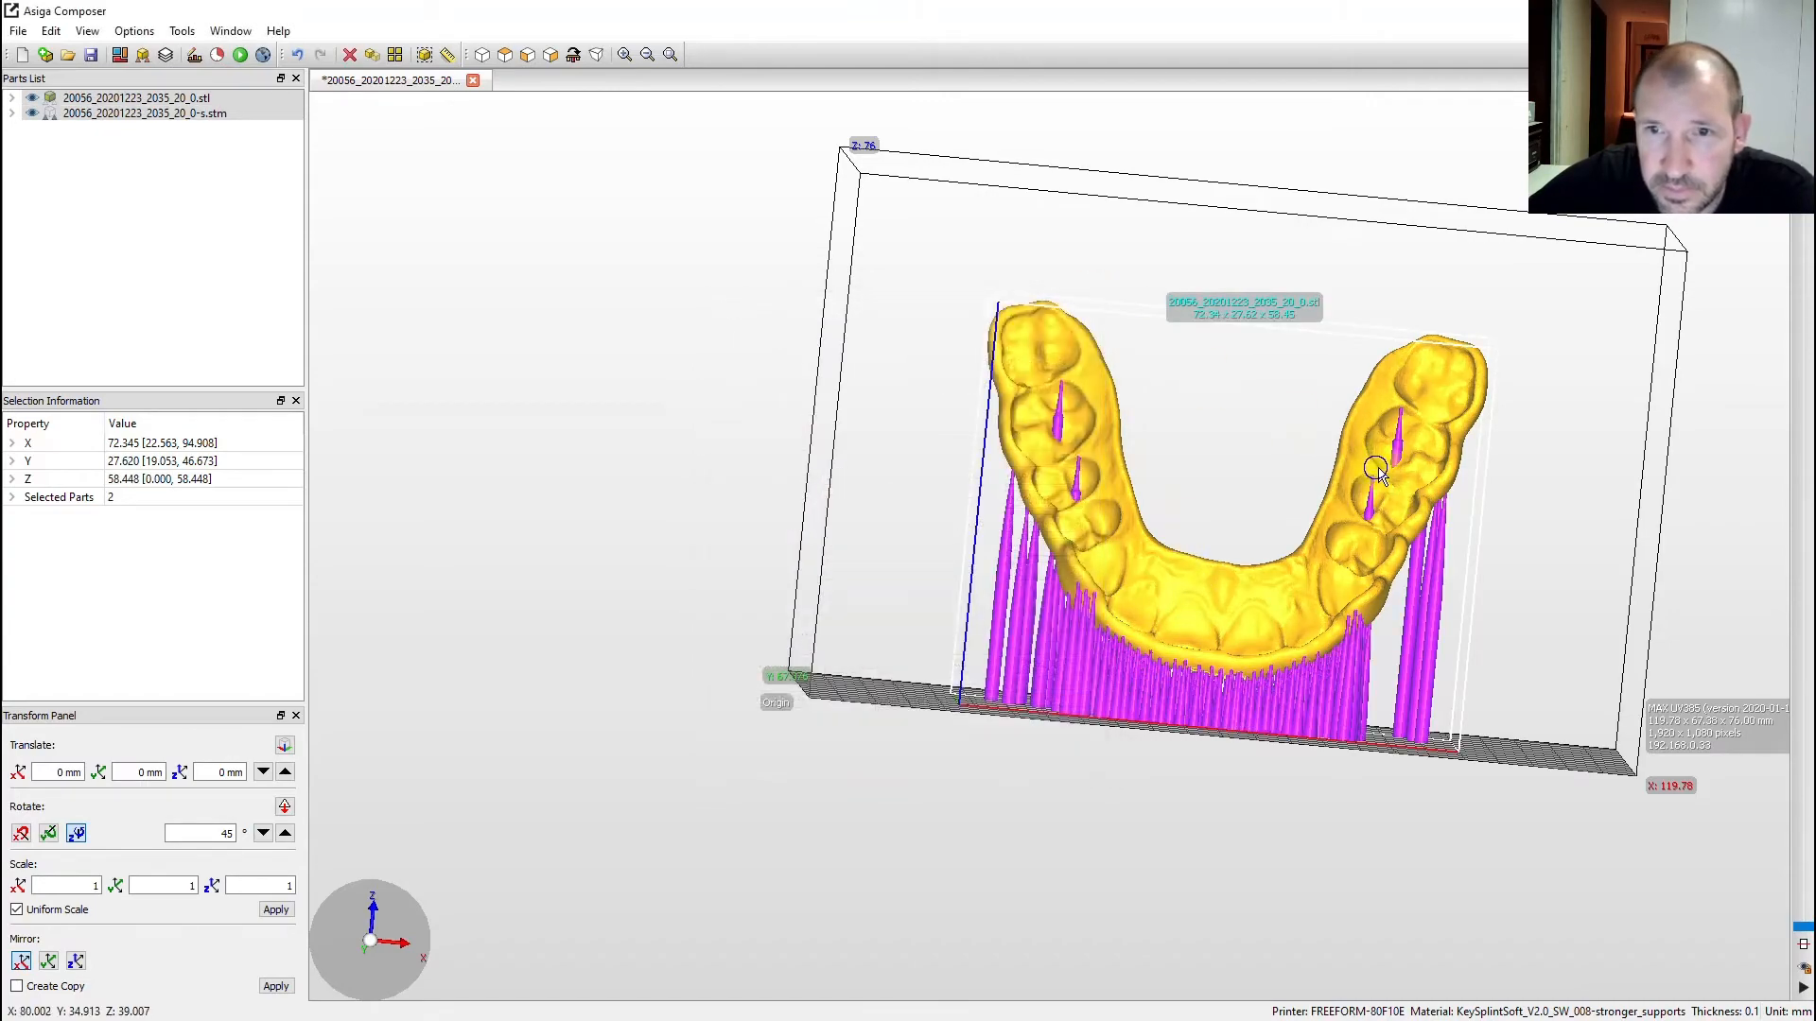
- Orbit and zoom around the splint to inspect the dense magenta supports
right_click_drag(1274, 505, 1144, 474)
scroll(1068, 480, "up", 5)
scroll(1325, 496, "down", 4)
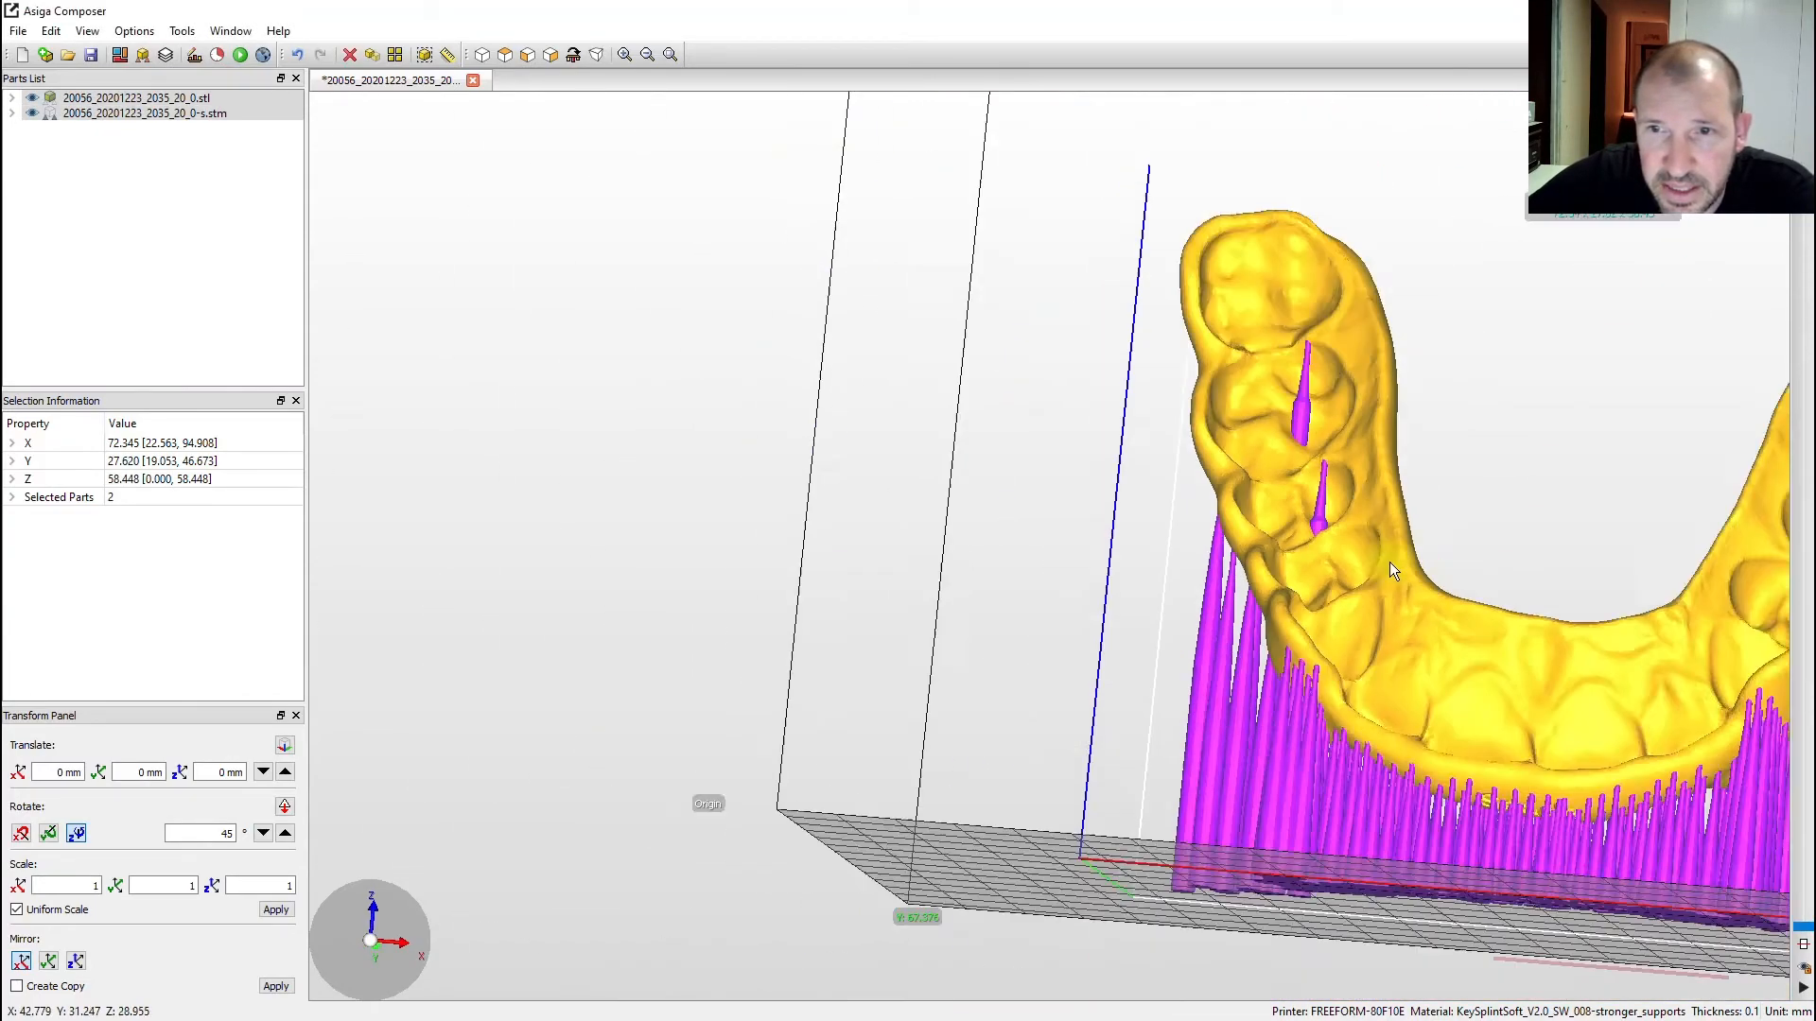
right_click_drag(1388, 566, 1506, 605)
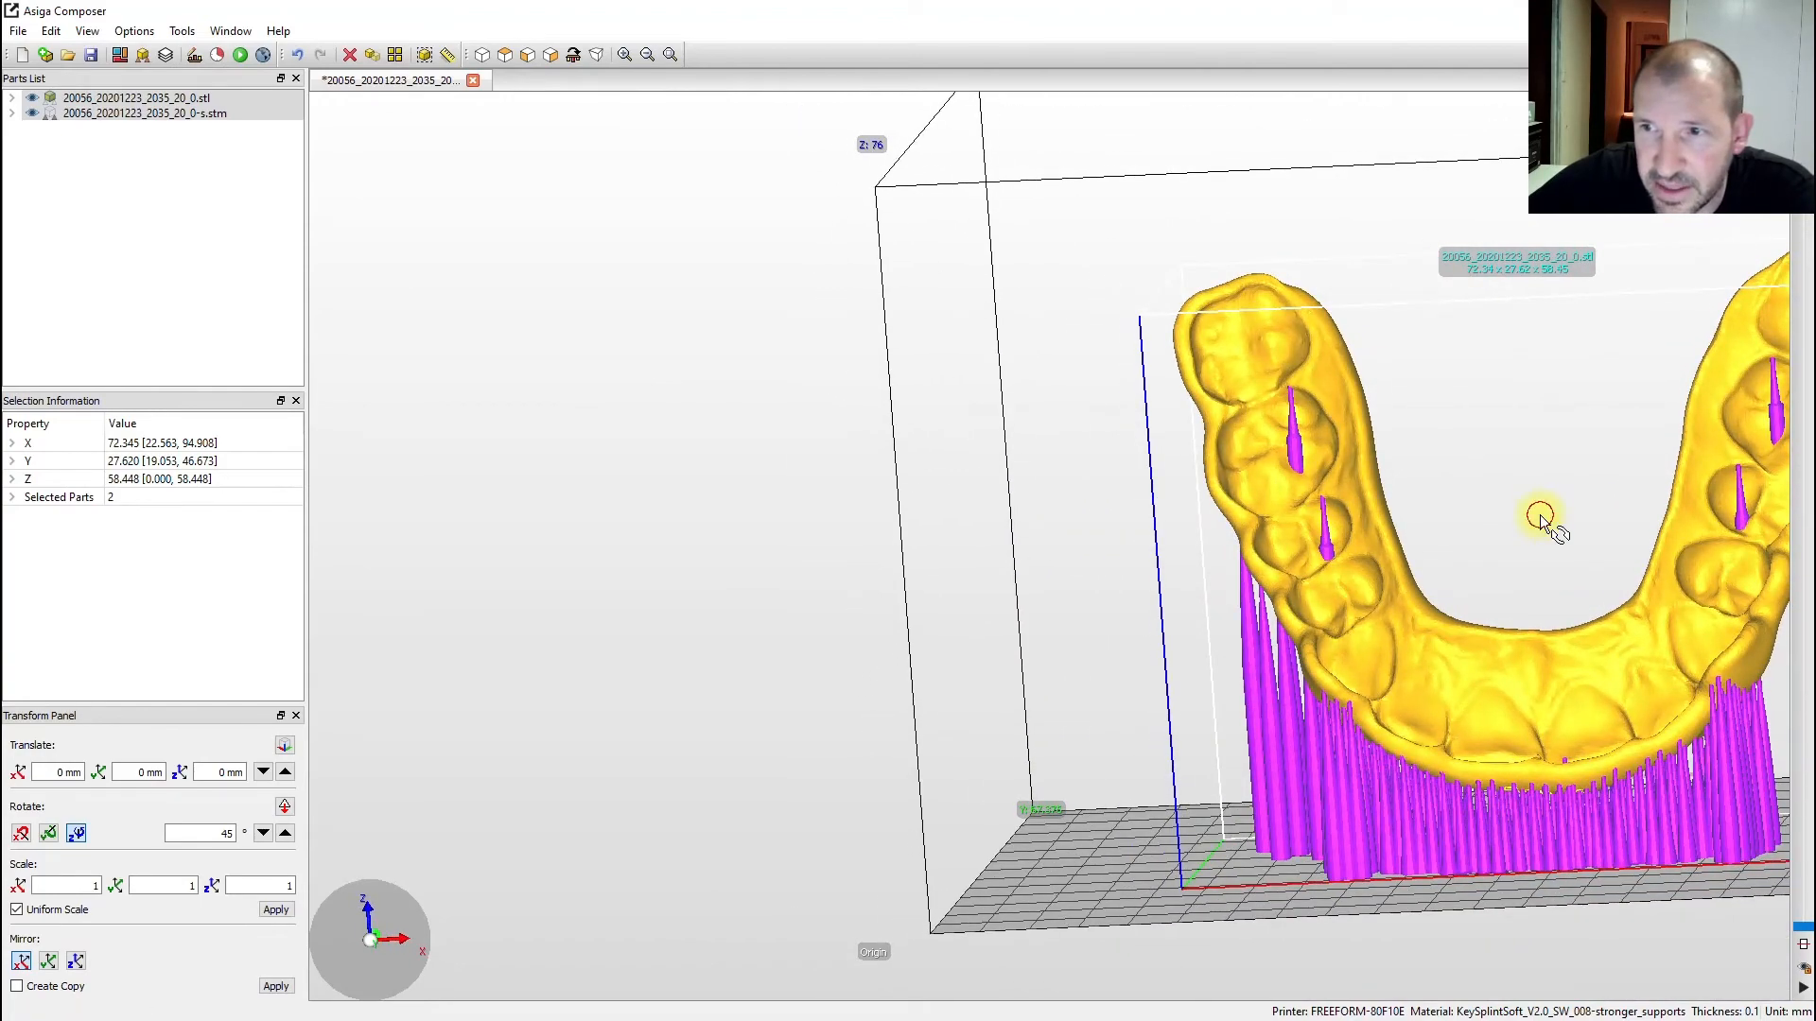
right_click_drag(1540, 519, 1469, 594)
scroll(1504, 501, "up", 3)
scroll(1504, 501, "down", 2)
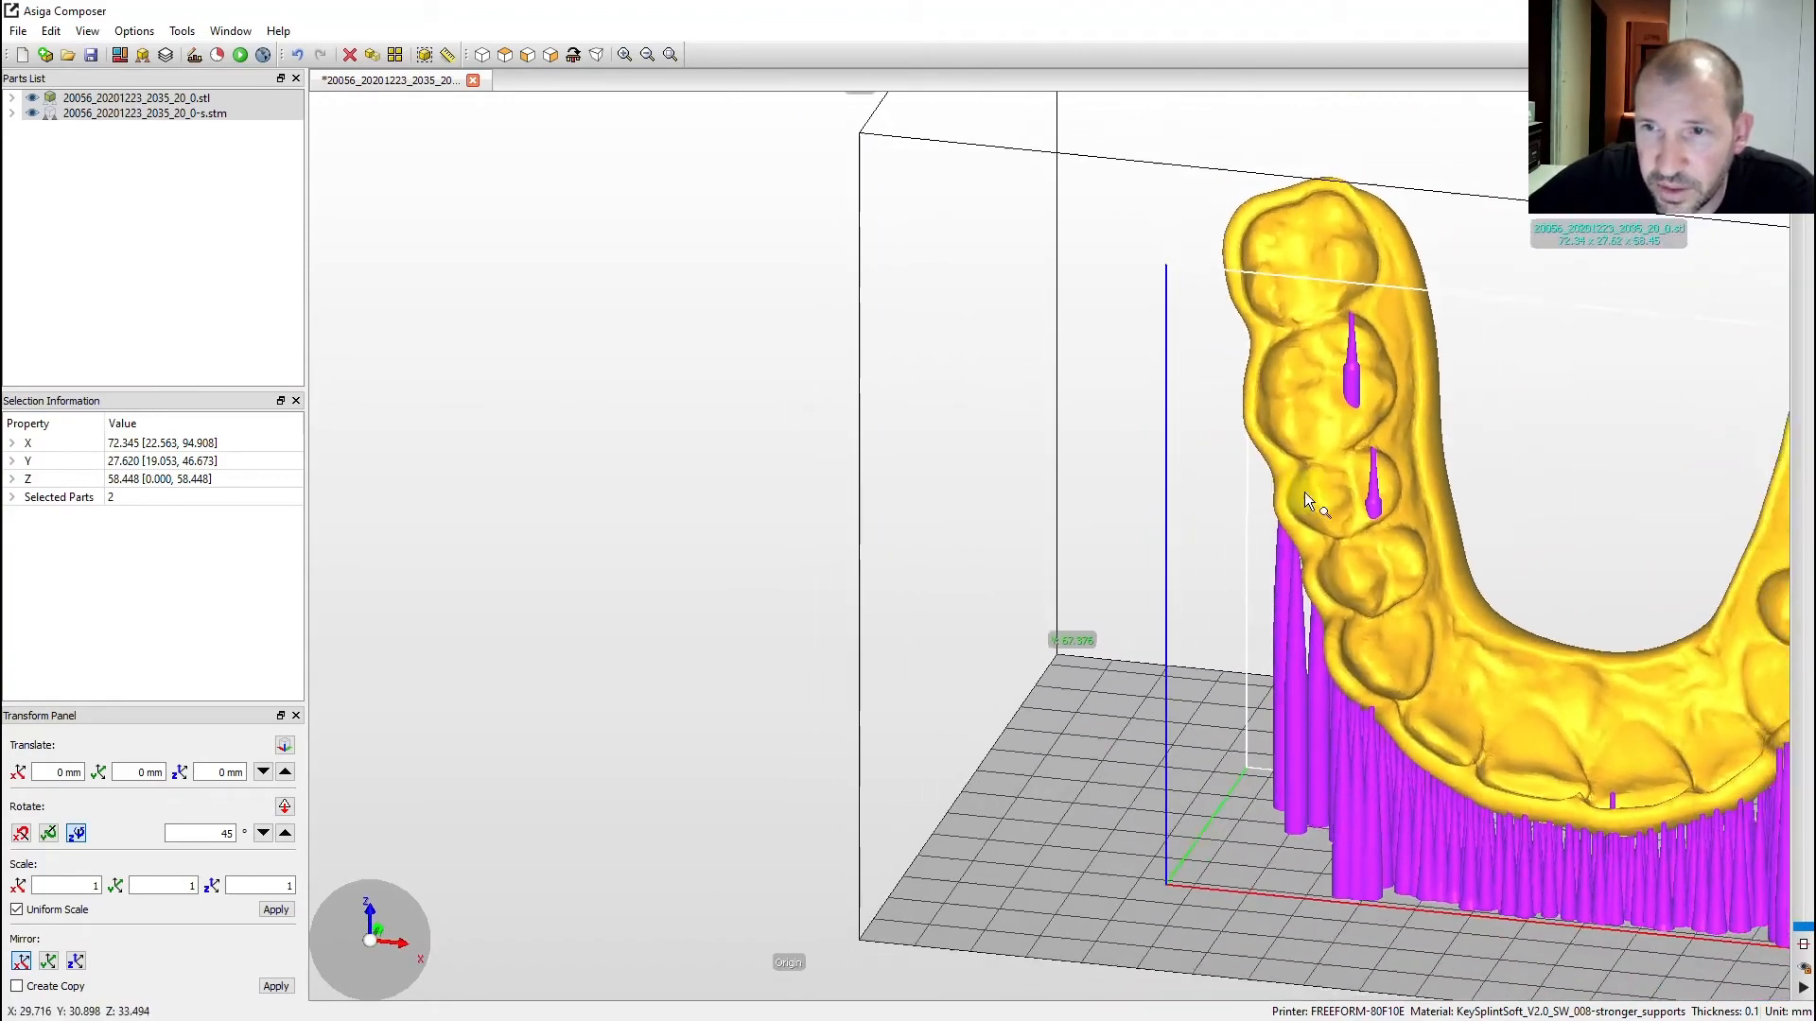
middle_click_drag(1503, 501, 974, 416)
right_click_drag(1078, 445, 938, 366)
- Remove the supports with Ctrl+Z and tilt the splint slightly about its X axis
key("ctrl+z")
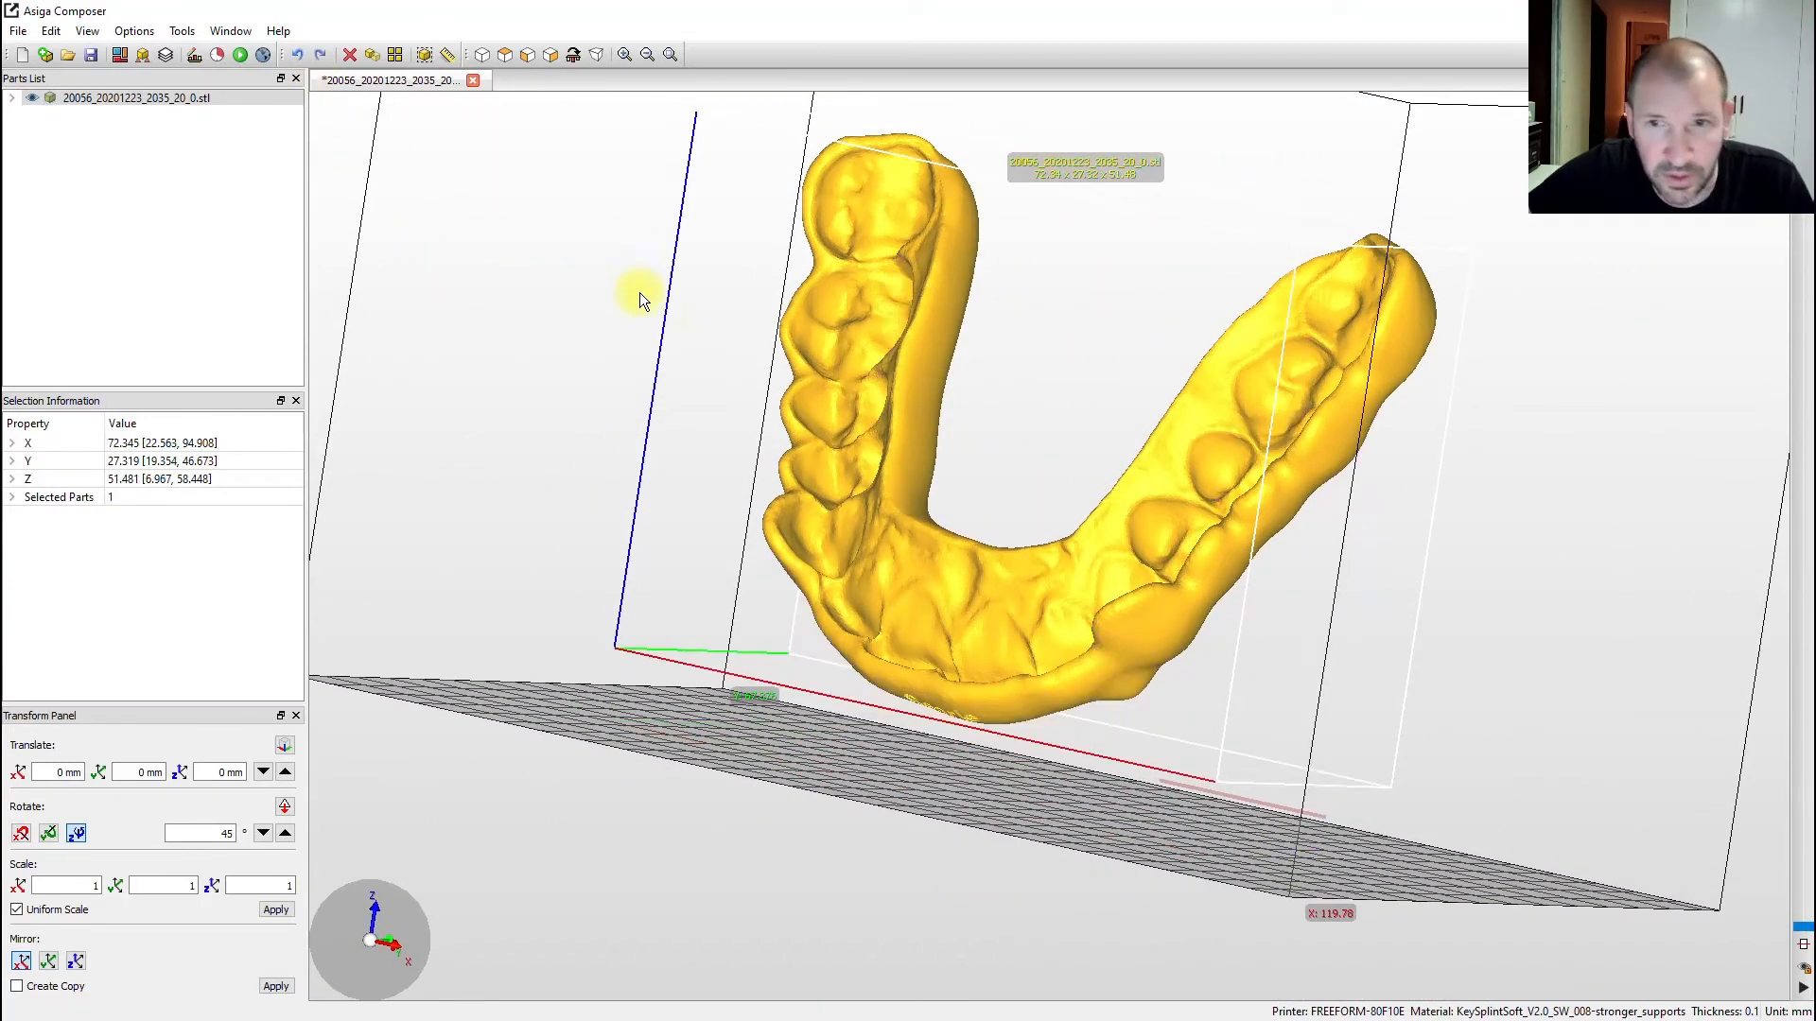
right_click_drag(1475, 430, 1301, 396)
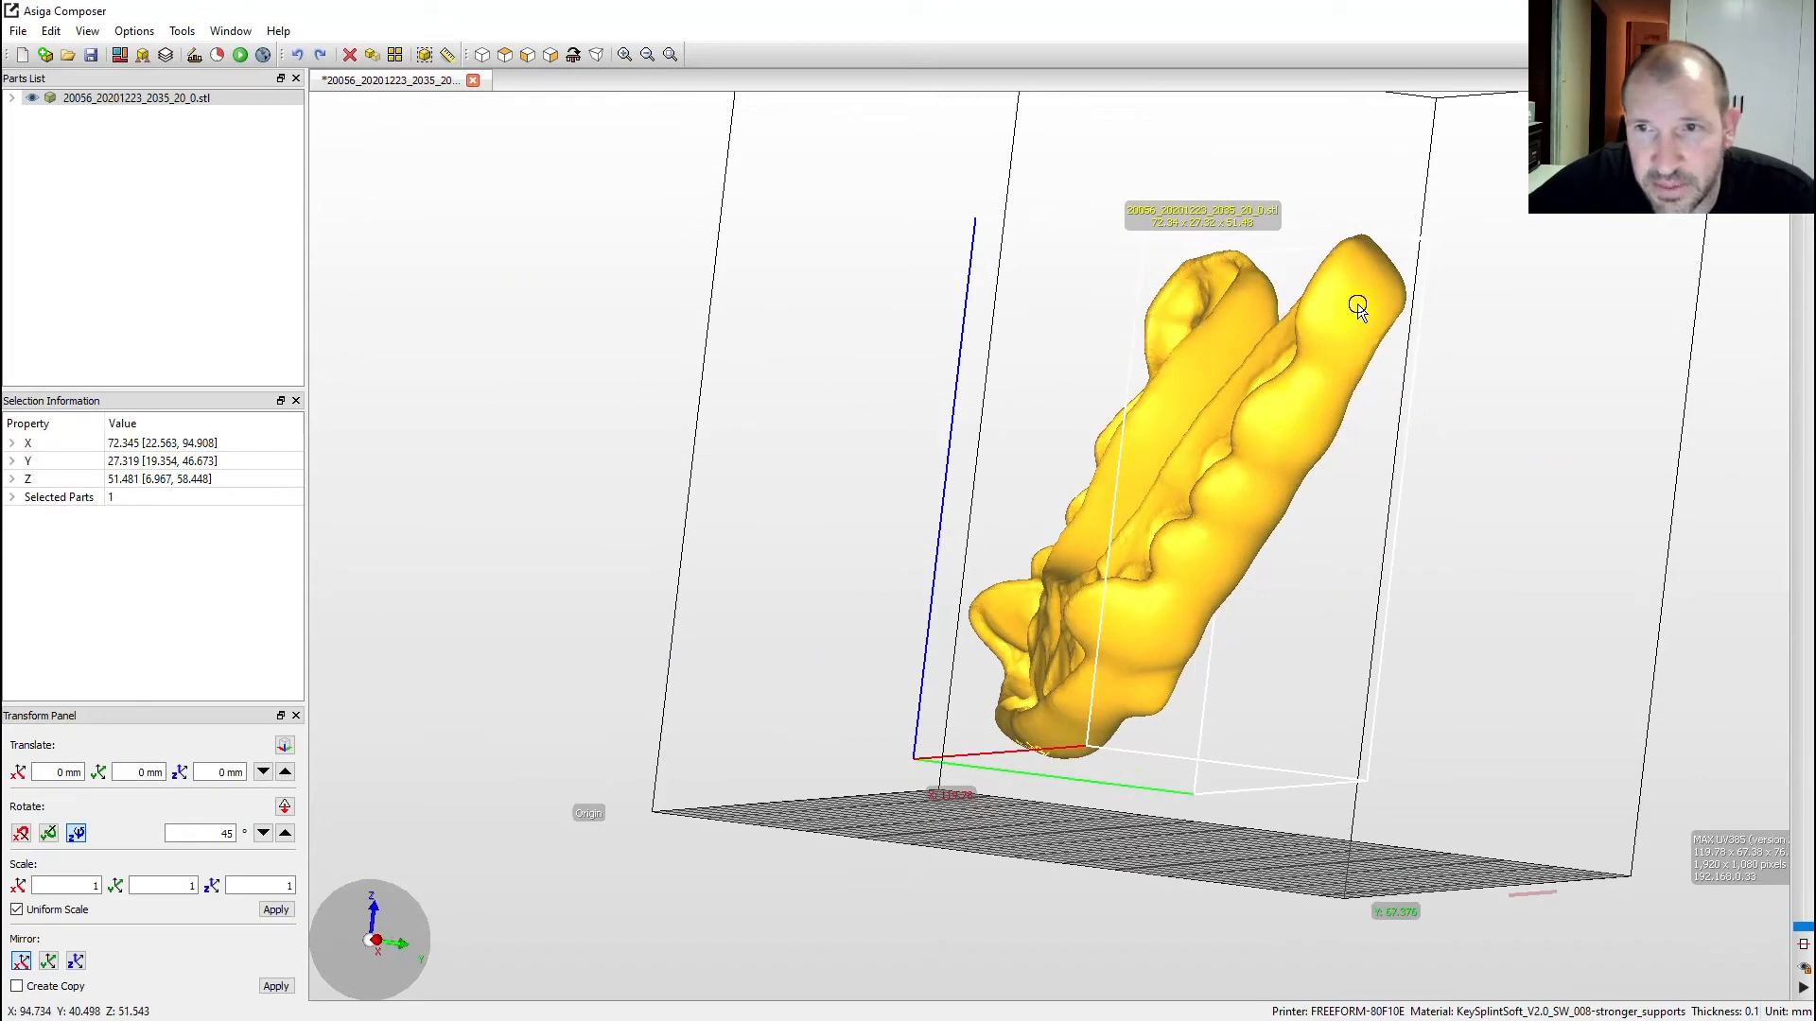
left_click_drag(1360, 302, 1377, 322)
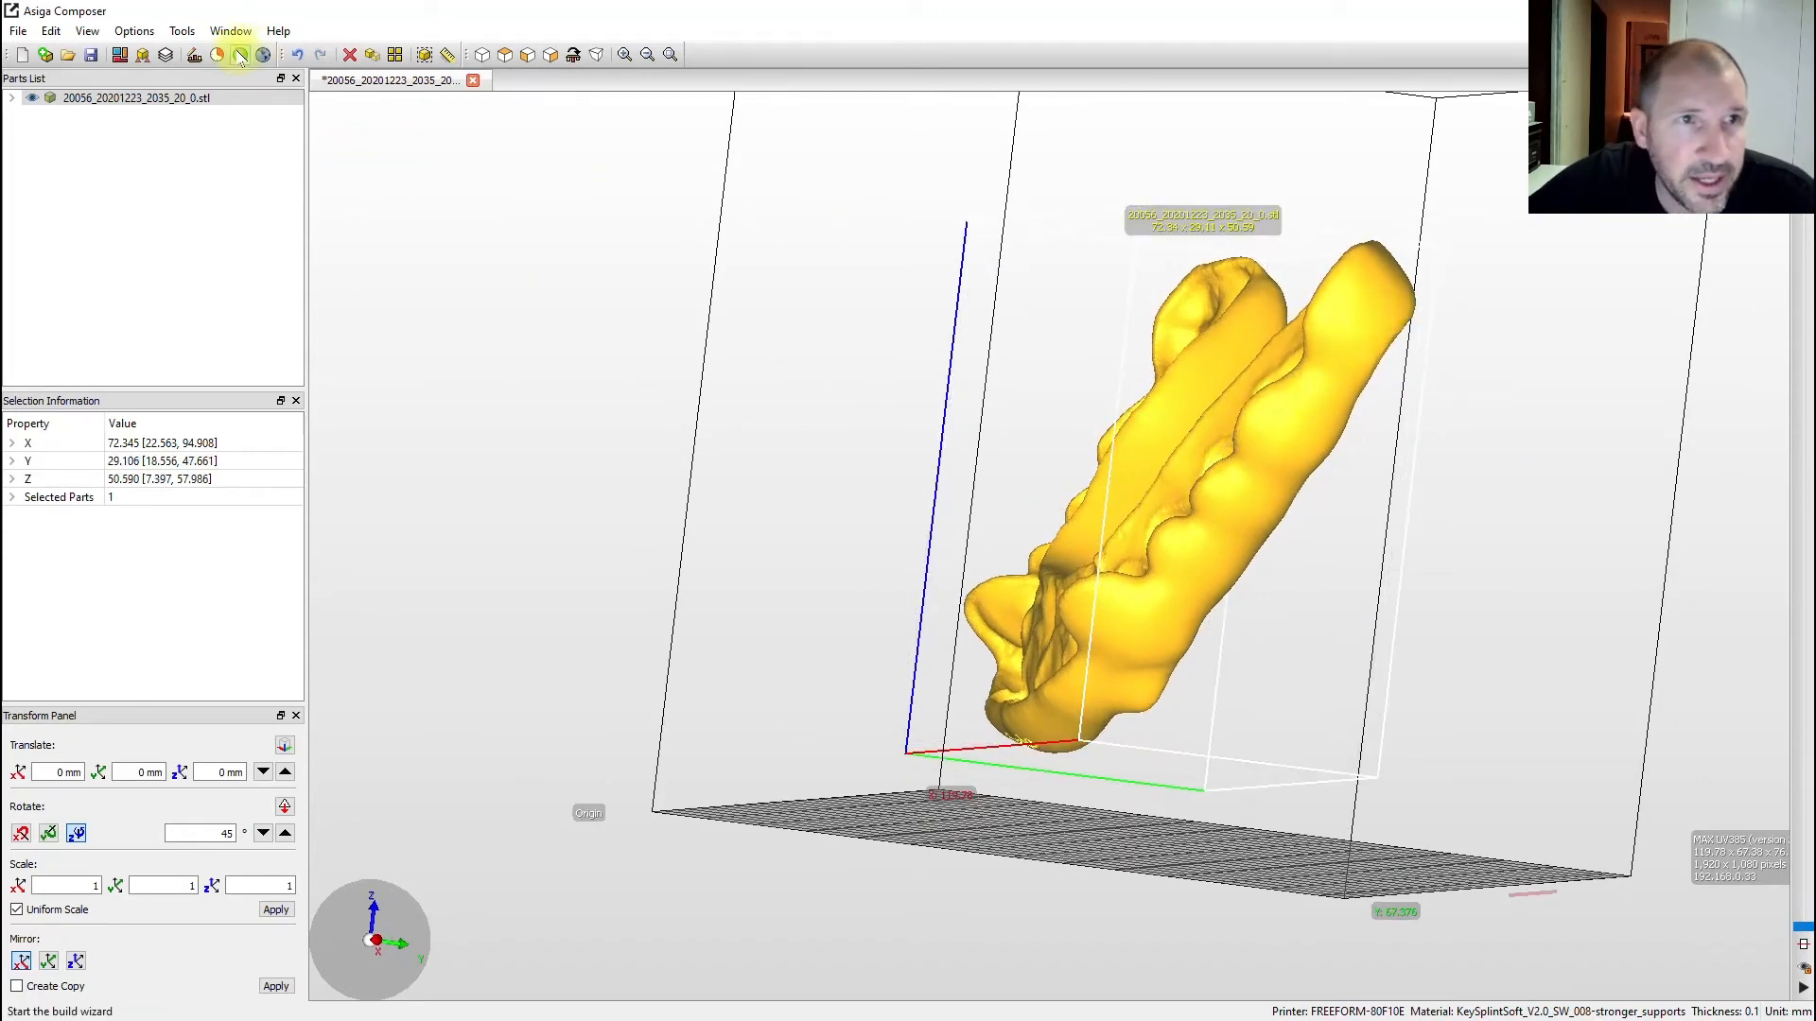
- Regenerate supports with Model intersupport enabled and inspect them
left_click(143, 55)
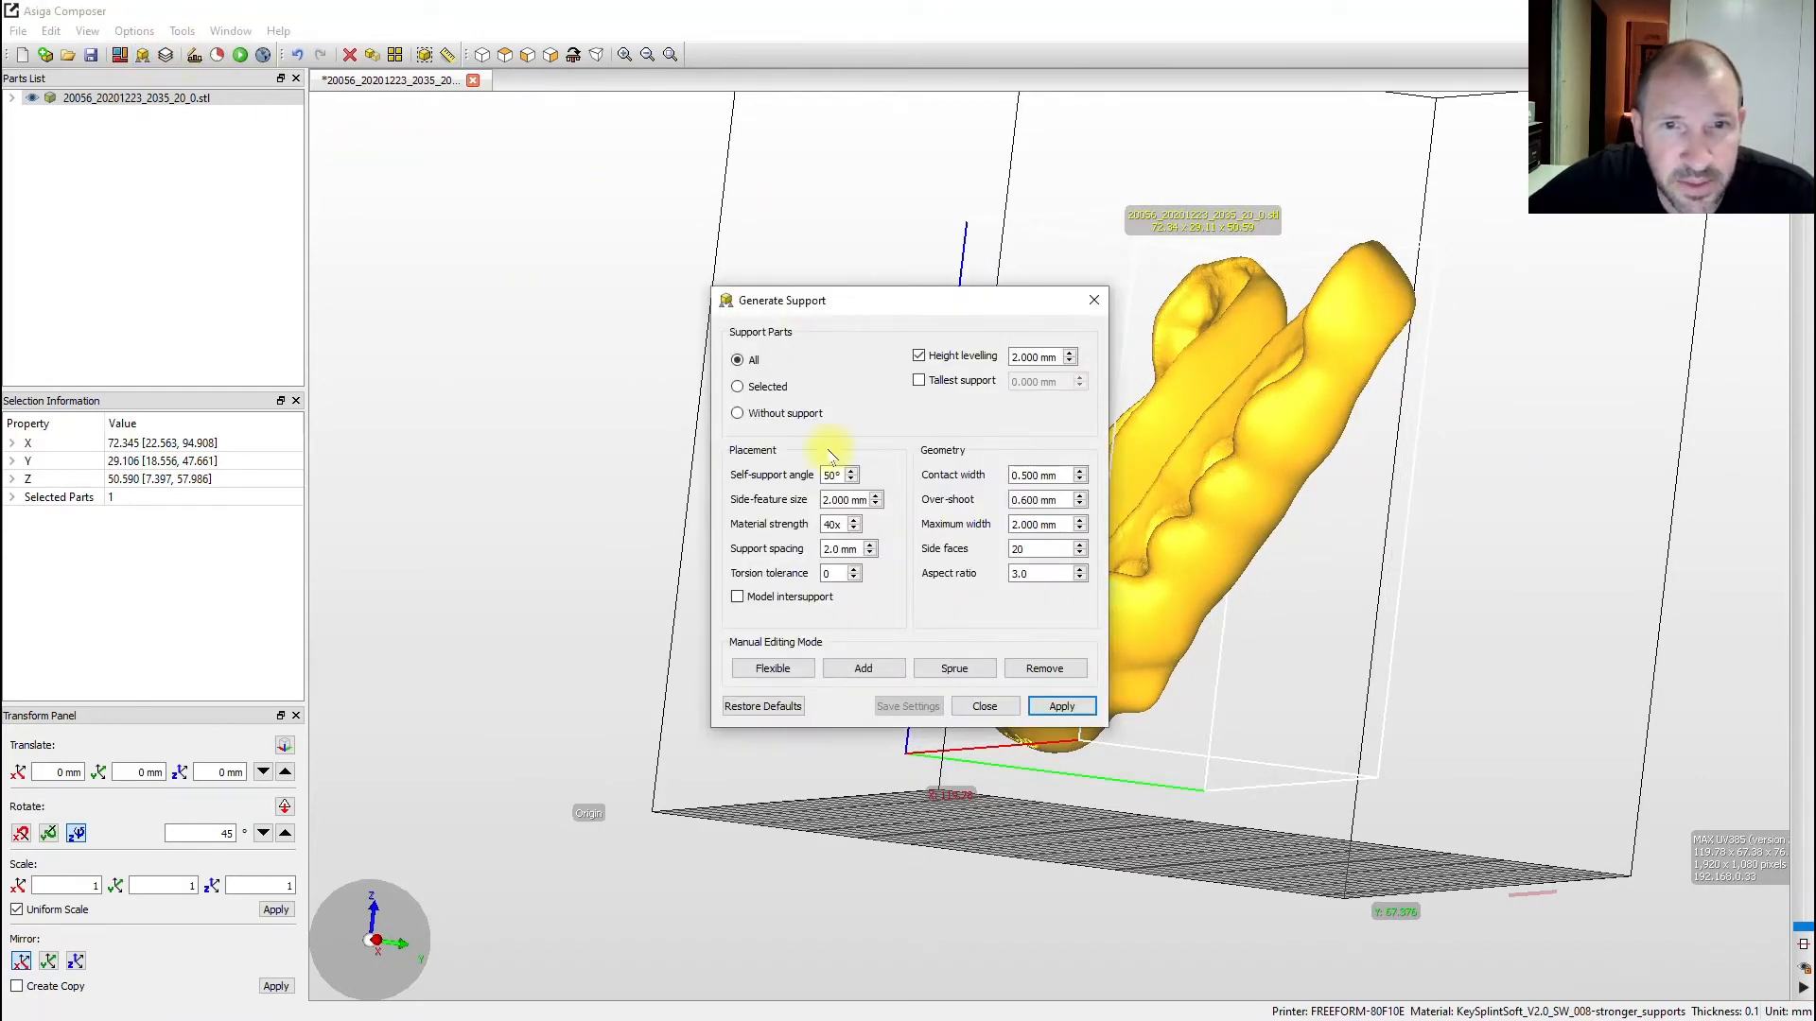
left_click(738, 597)
left_click(1063, 706)
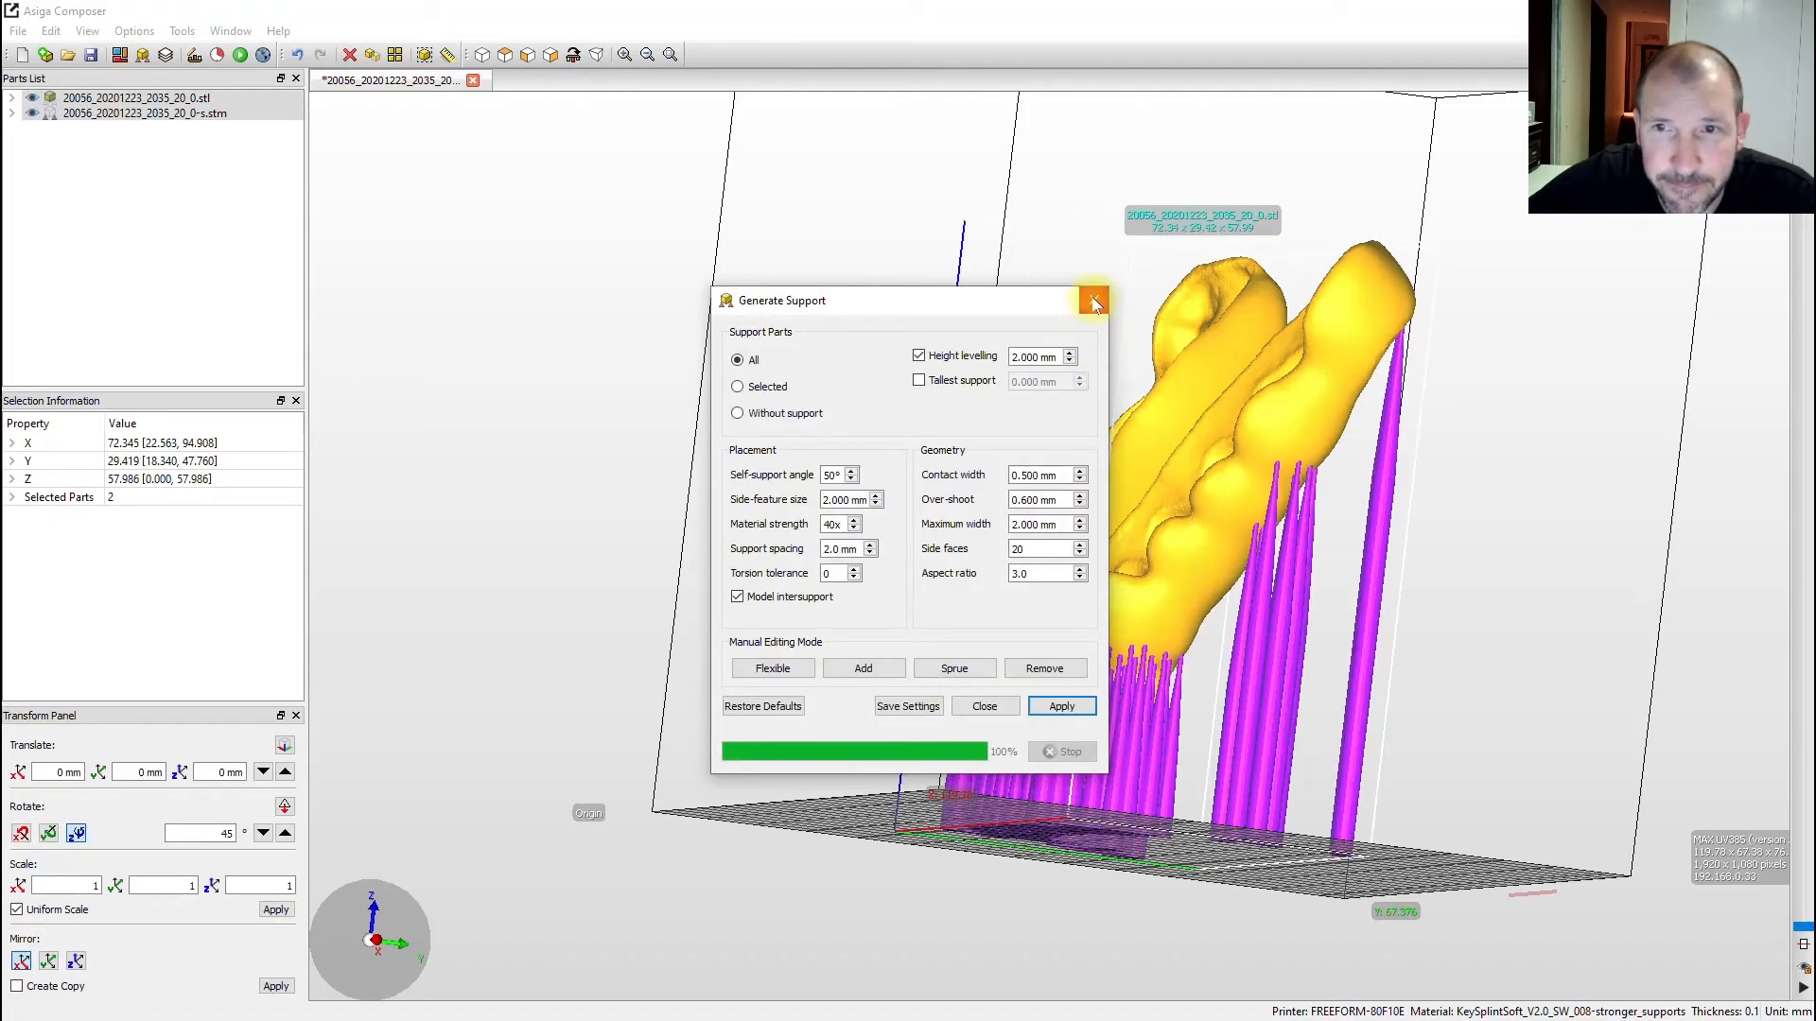
left_click_drag(1150, 722, 1616, 826)
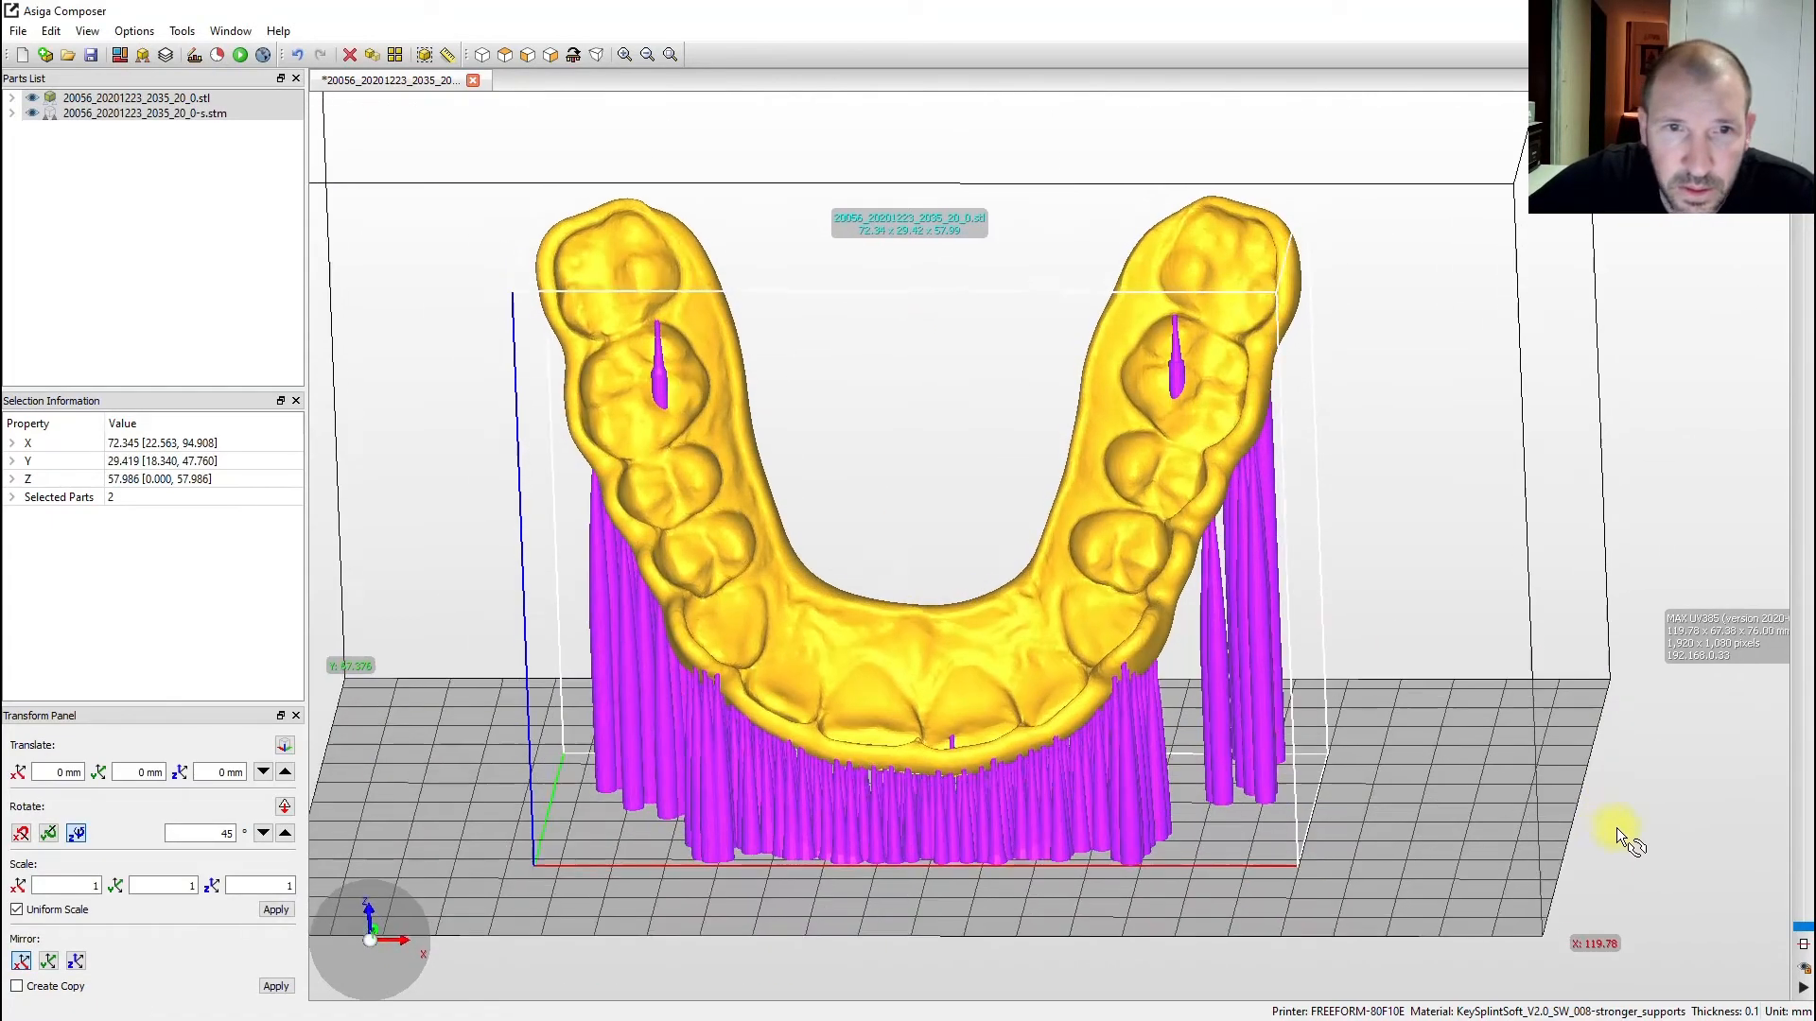
scroll(824, 373, "up", 5)
scroll(824, 380, "down", 5)
left_click_drag(1139, 441, 859, 416)
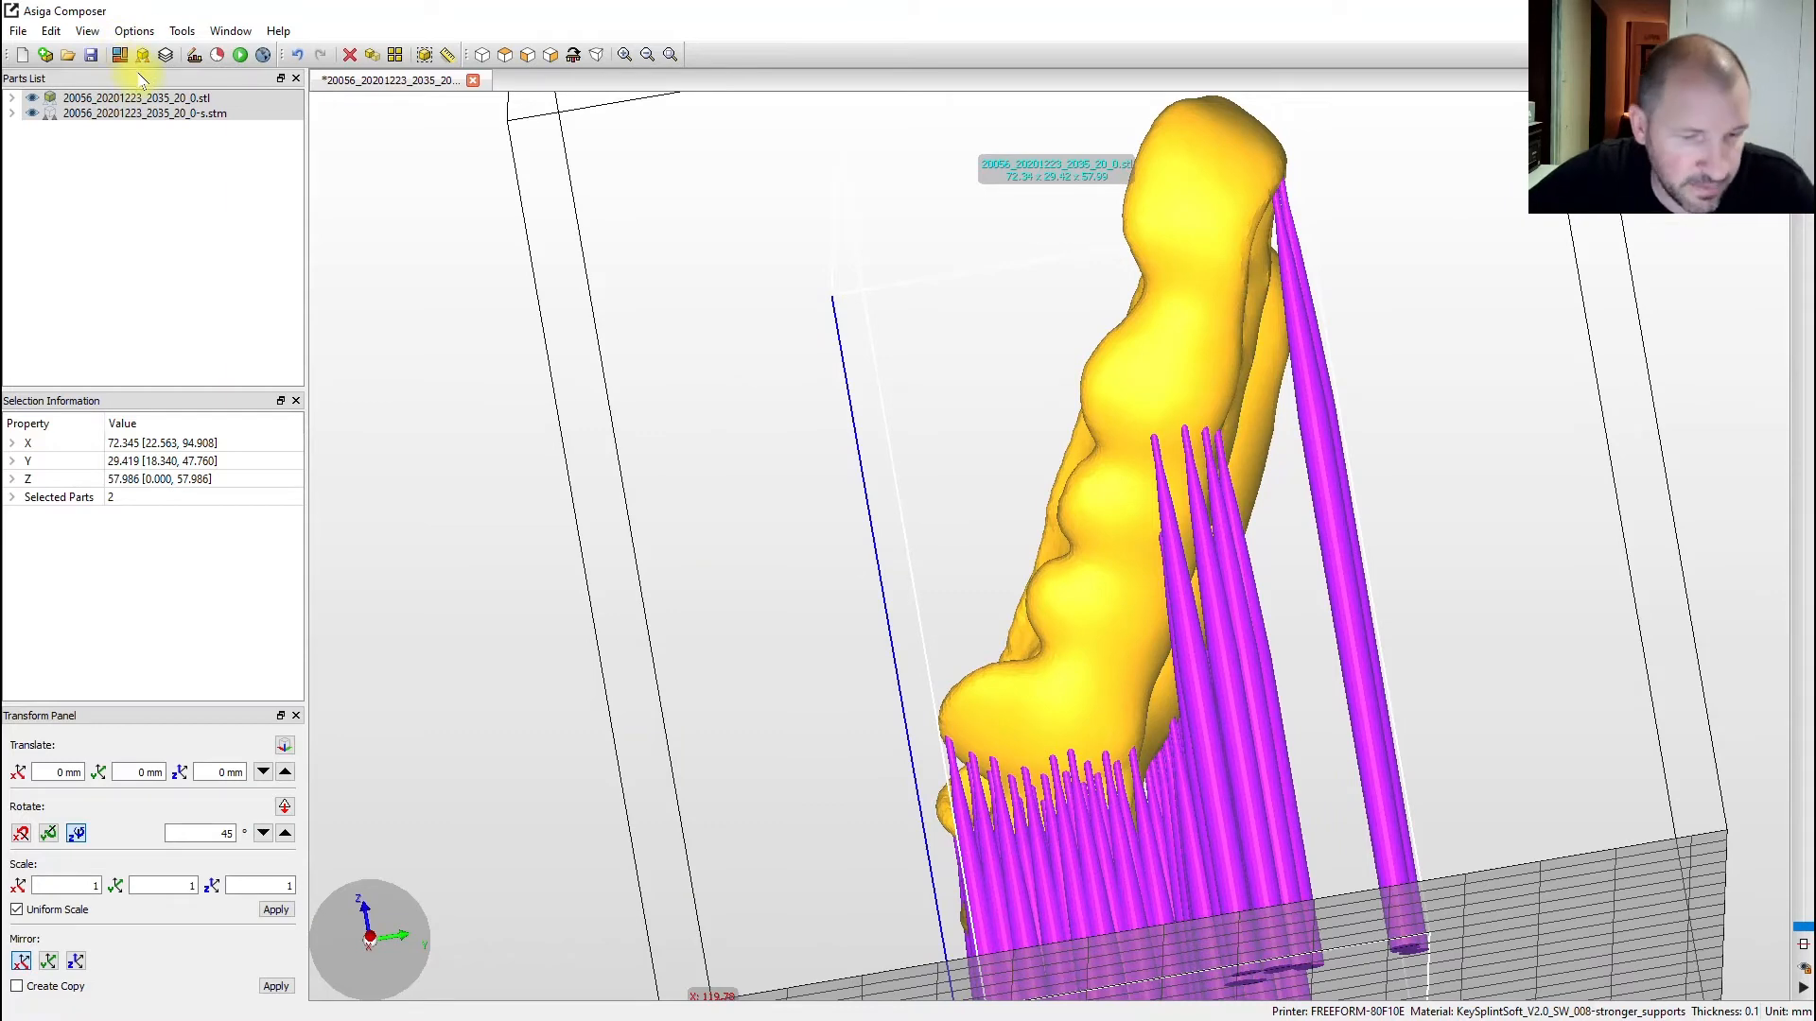
- Undo the supports and generate them again, then inspect the result
key("ctrl+z")
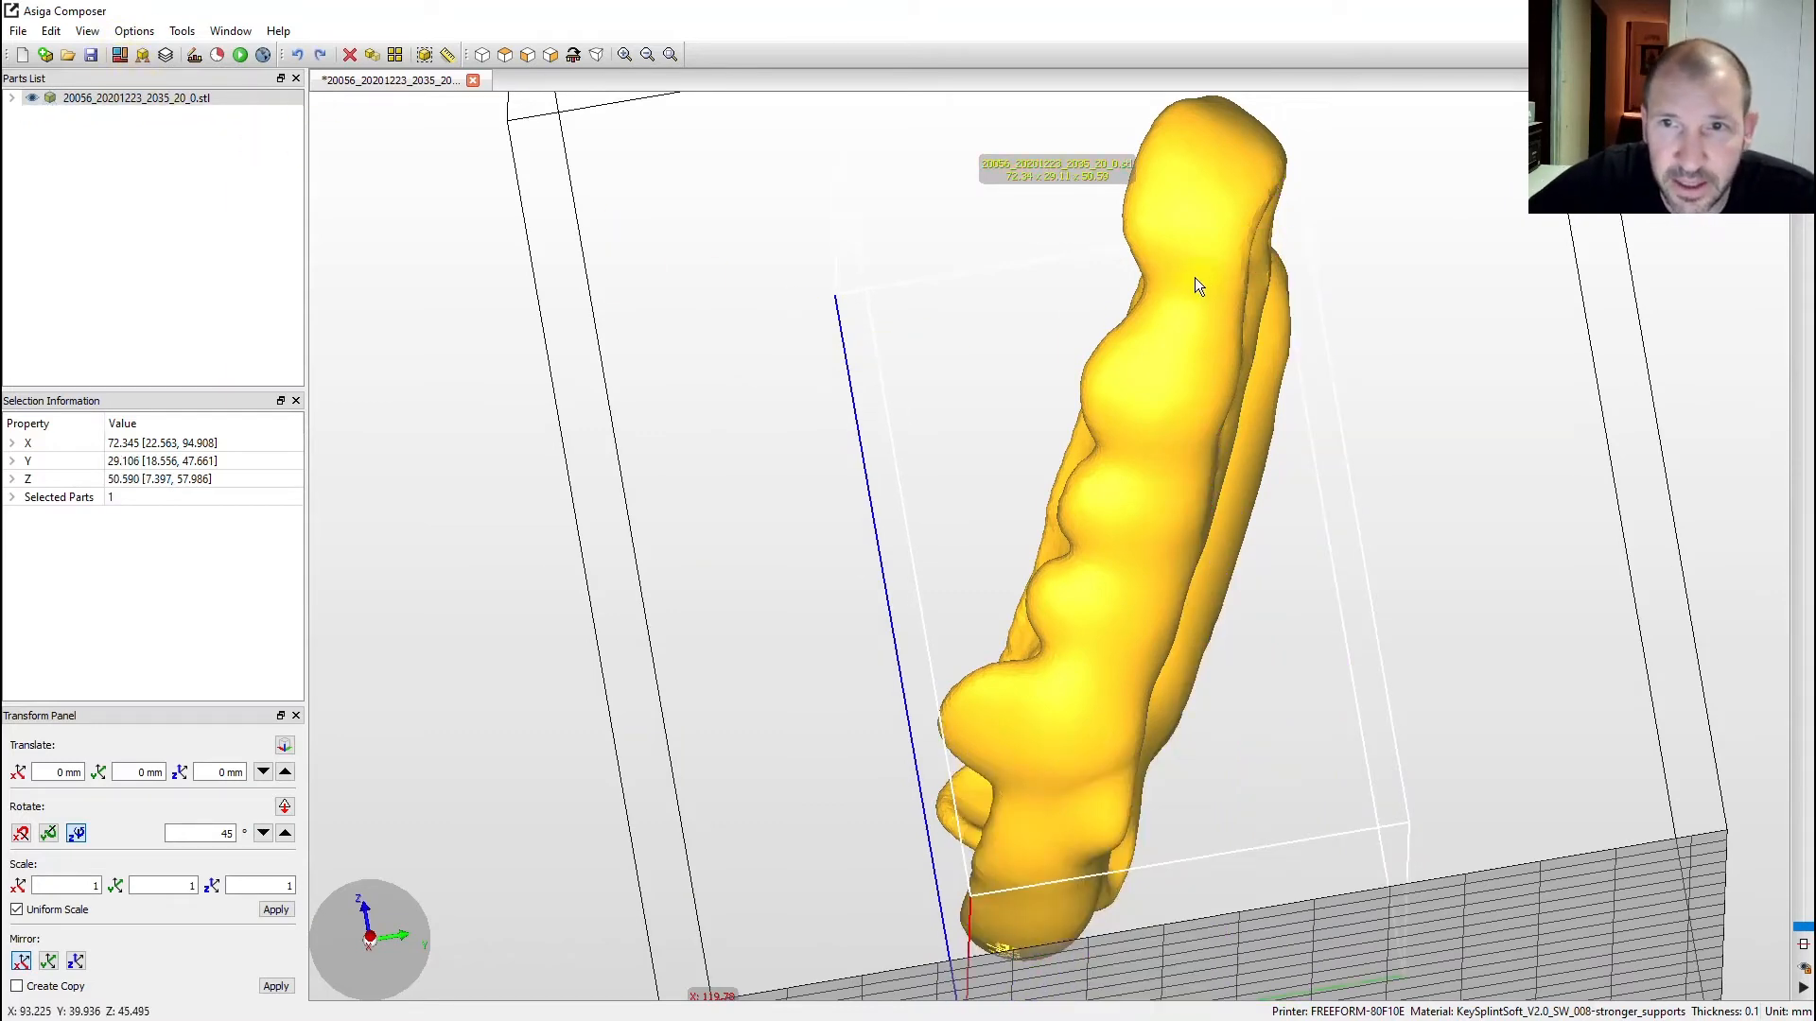
left_click_drag(1196, 282, 1305, 394)
left_click(142, 55)
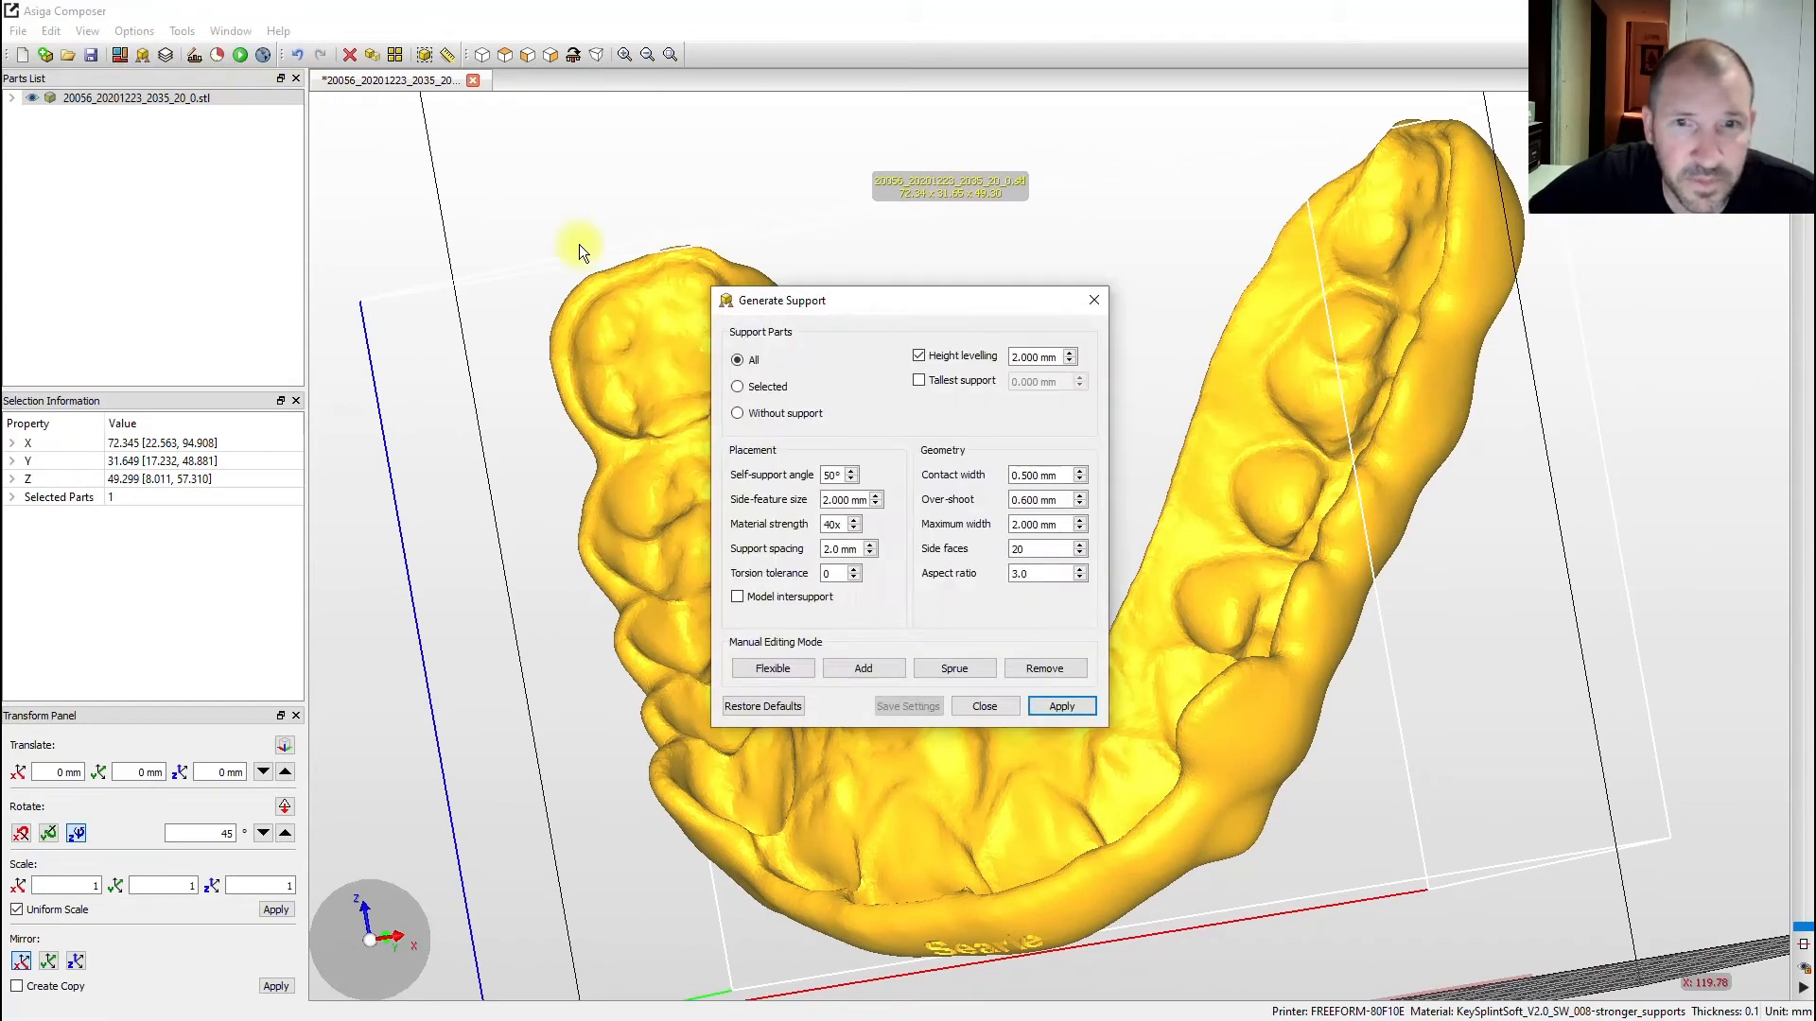
left_click(1063, 706)
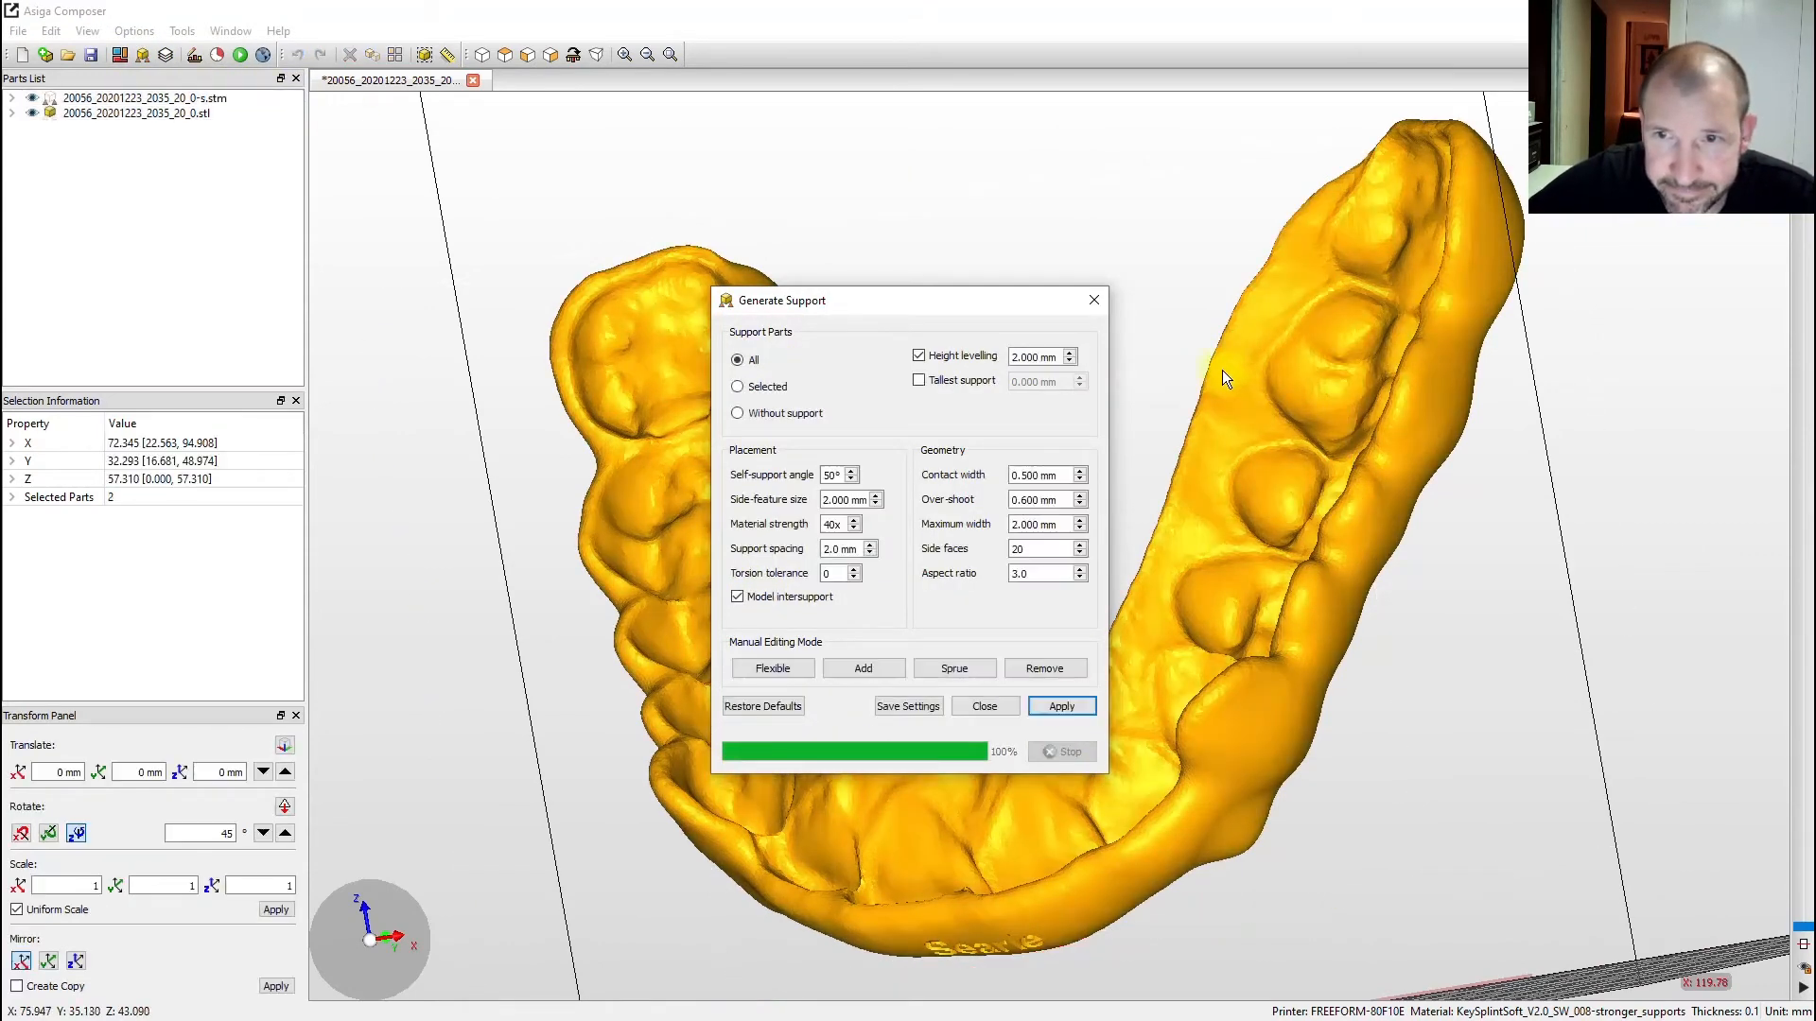
left_click(1094, 301)
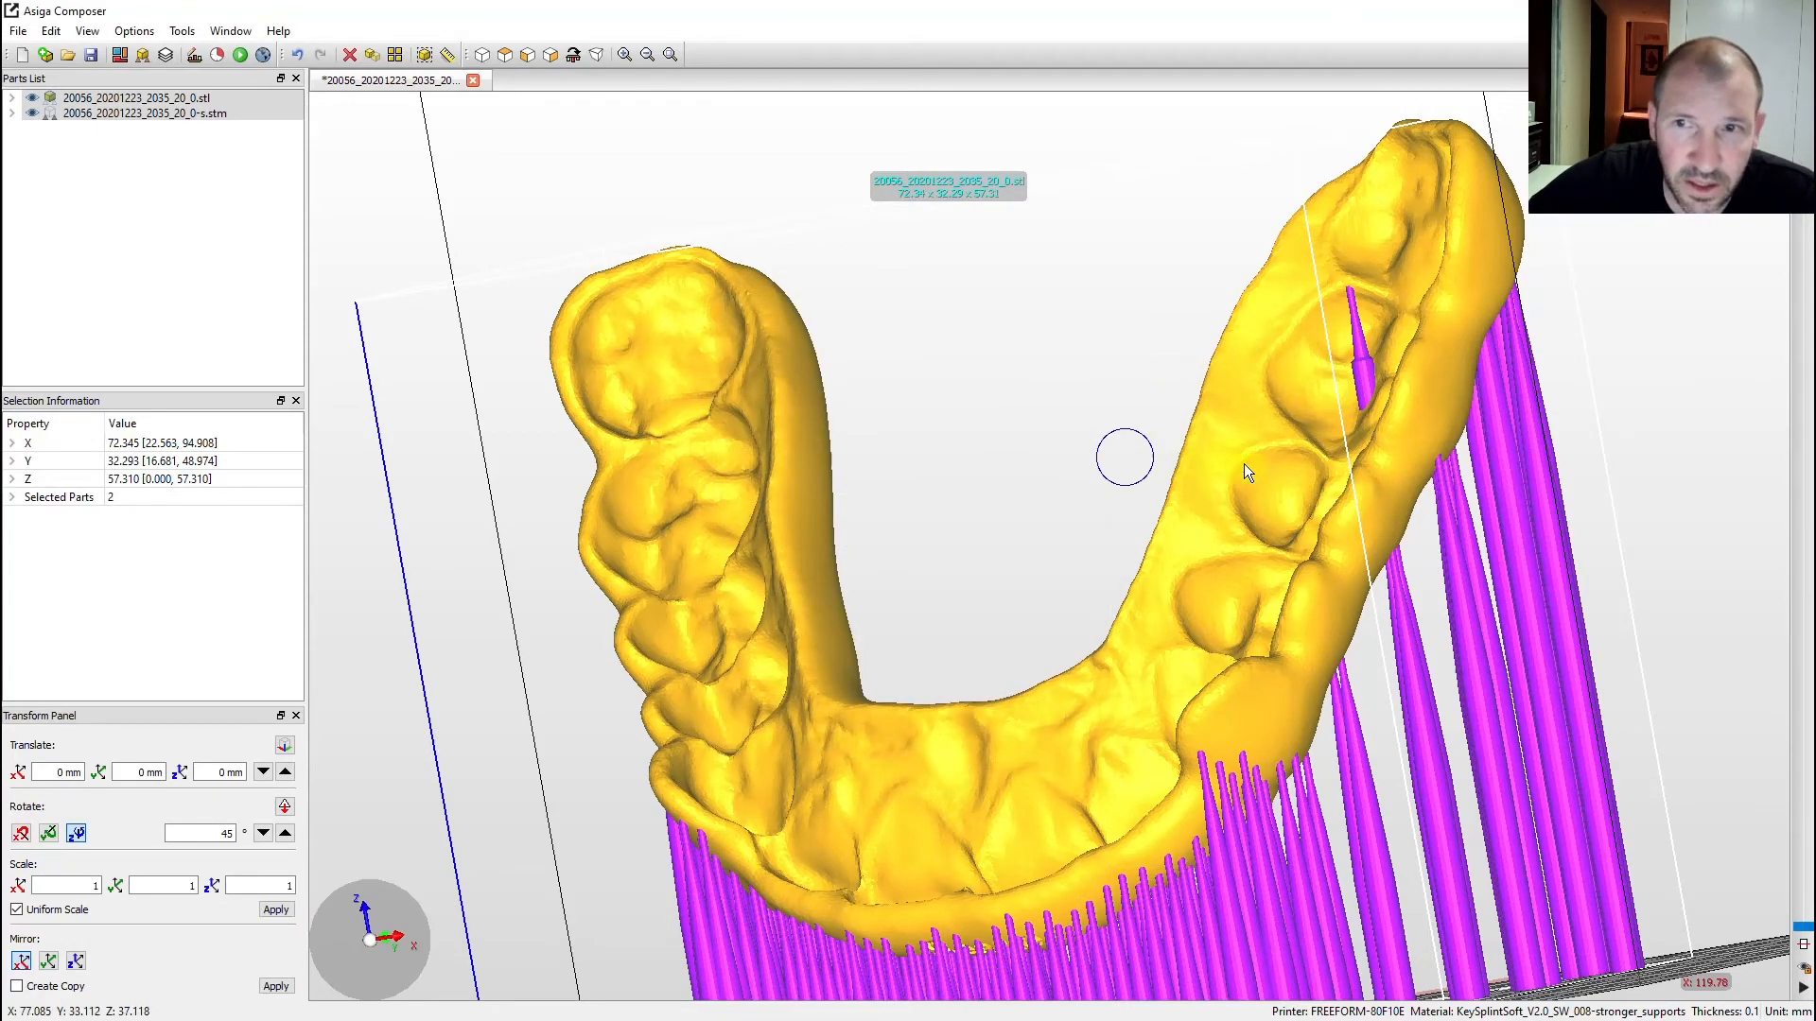
right_click_drag(1126, 454, 1280, 349)
scroll(1279, 349, "up", 4)
right_click_drag(1408, 329, 1290, 376)
scroll(1290, 377, "down", 5)
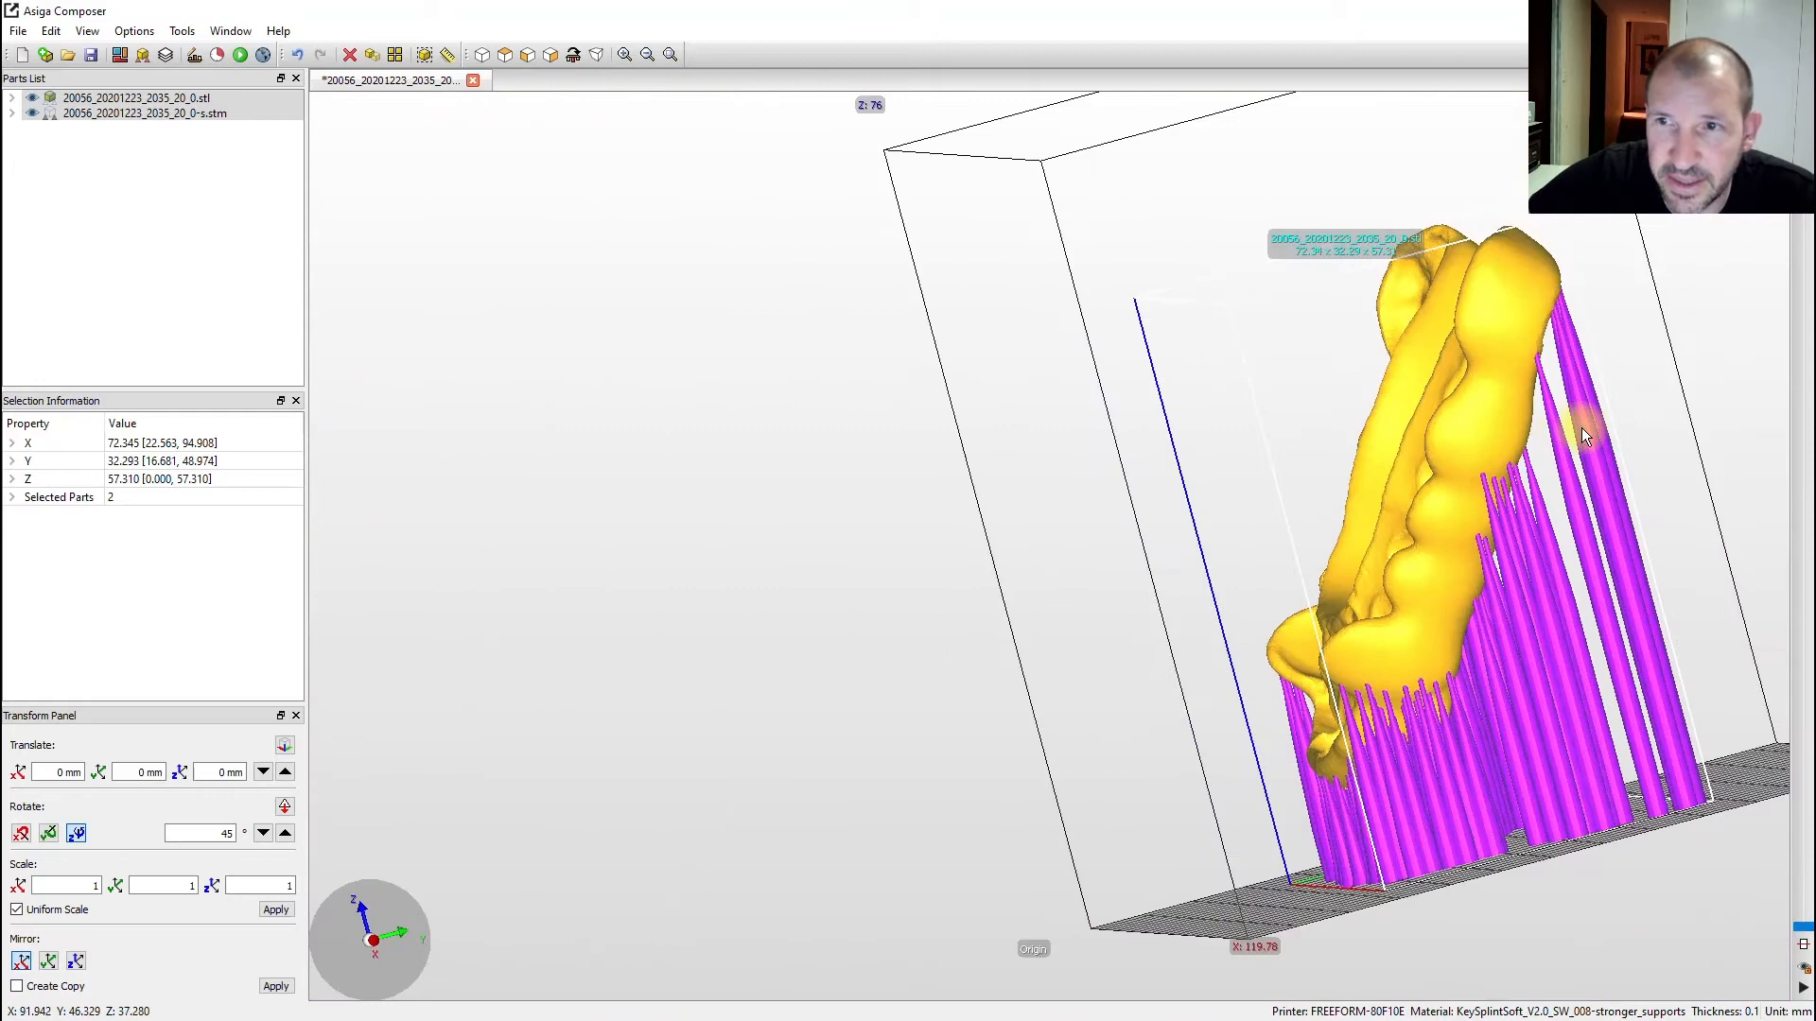
- Remove the splint's support file and regenerate supports with Model intersupport enabled
right_click(1506, 321)
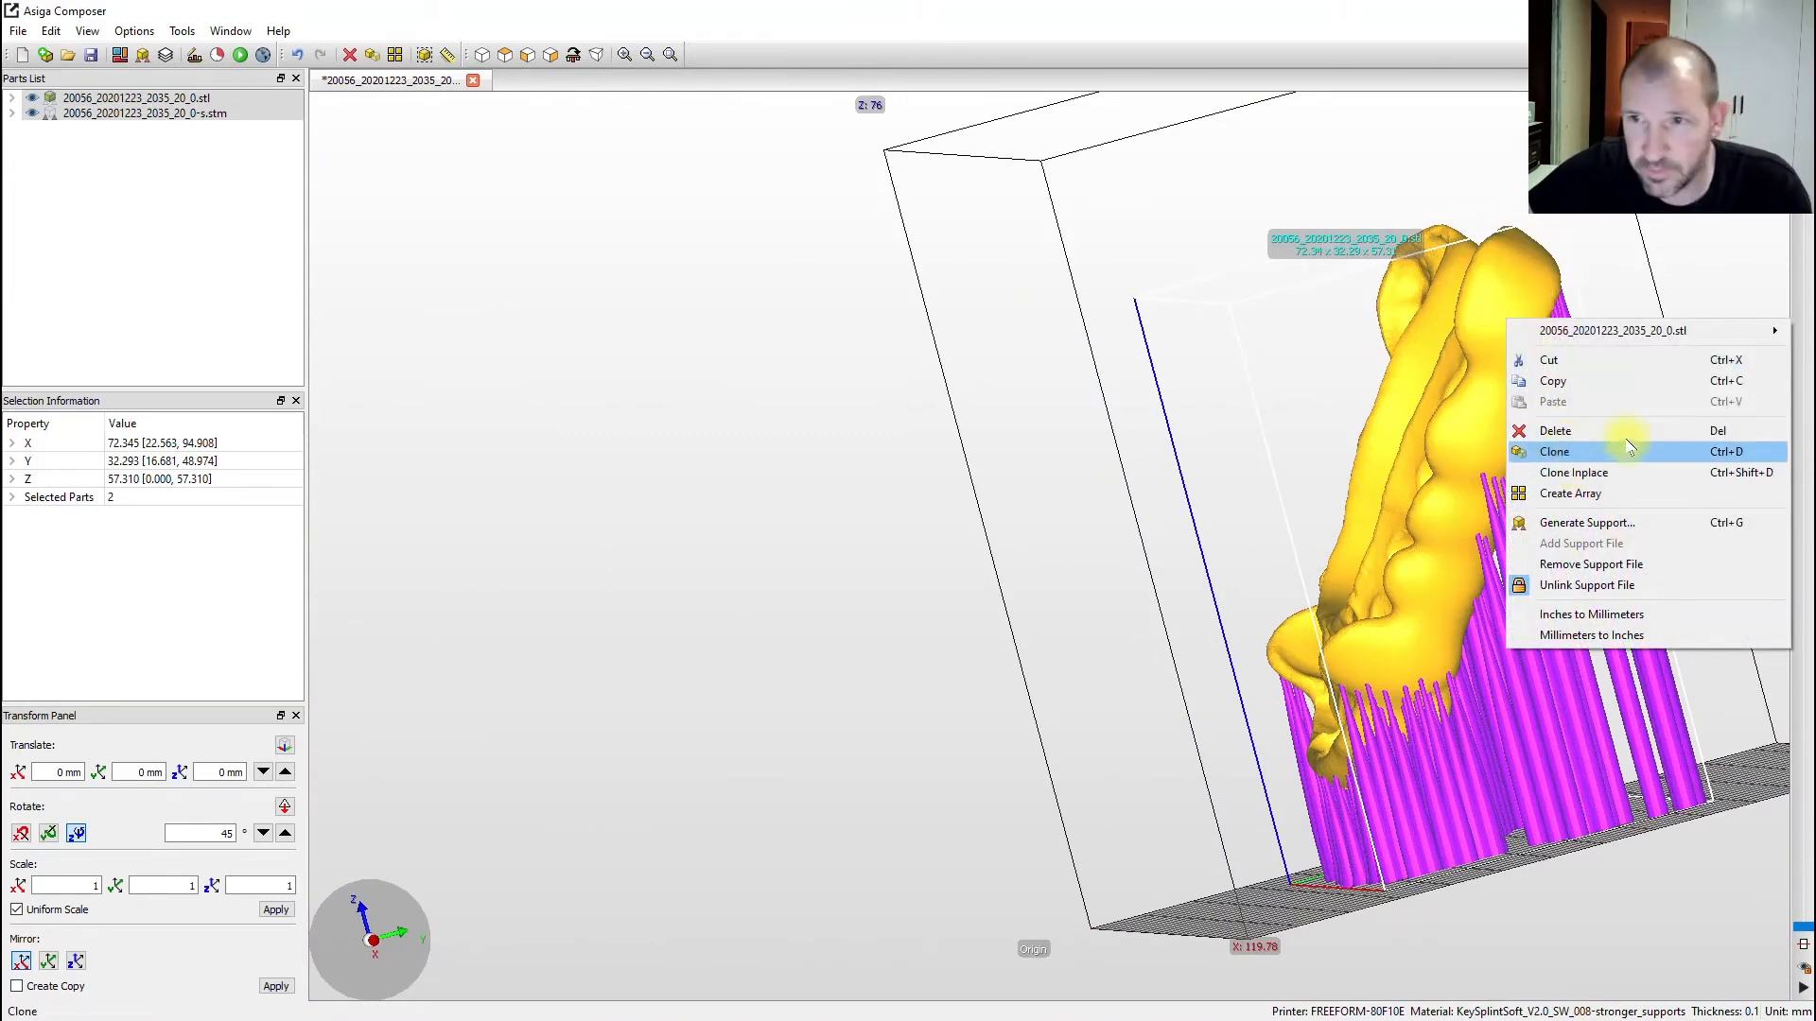
left_click(1596, 565)
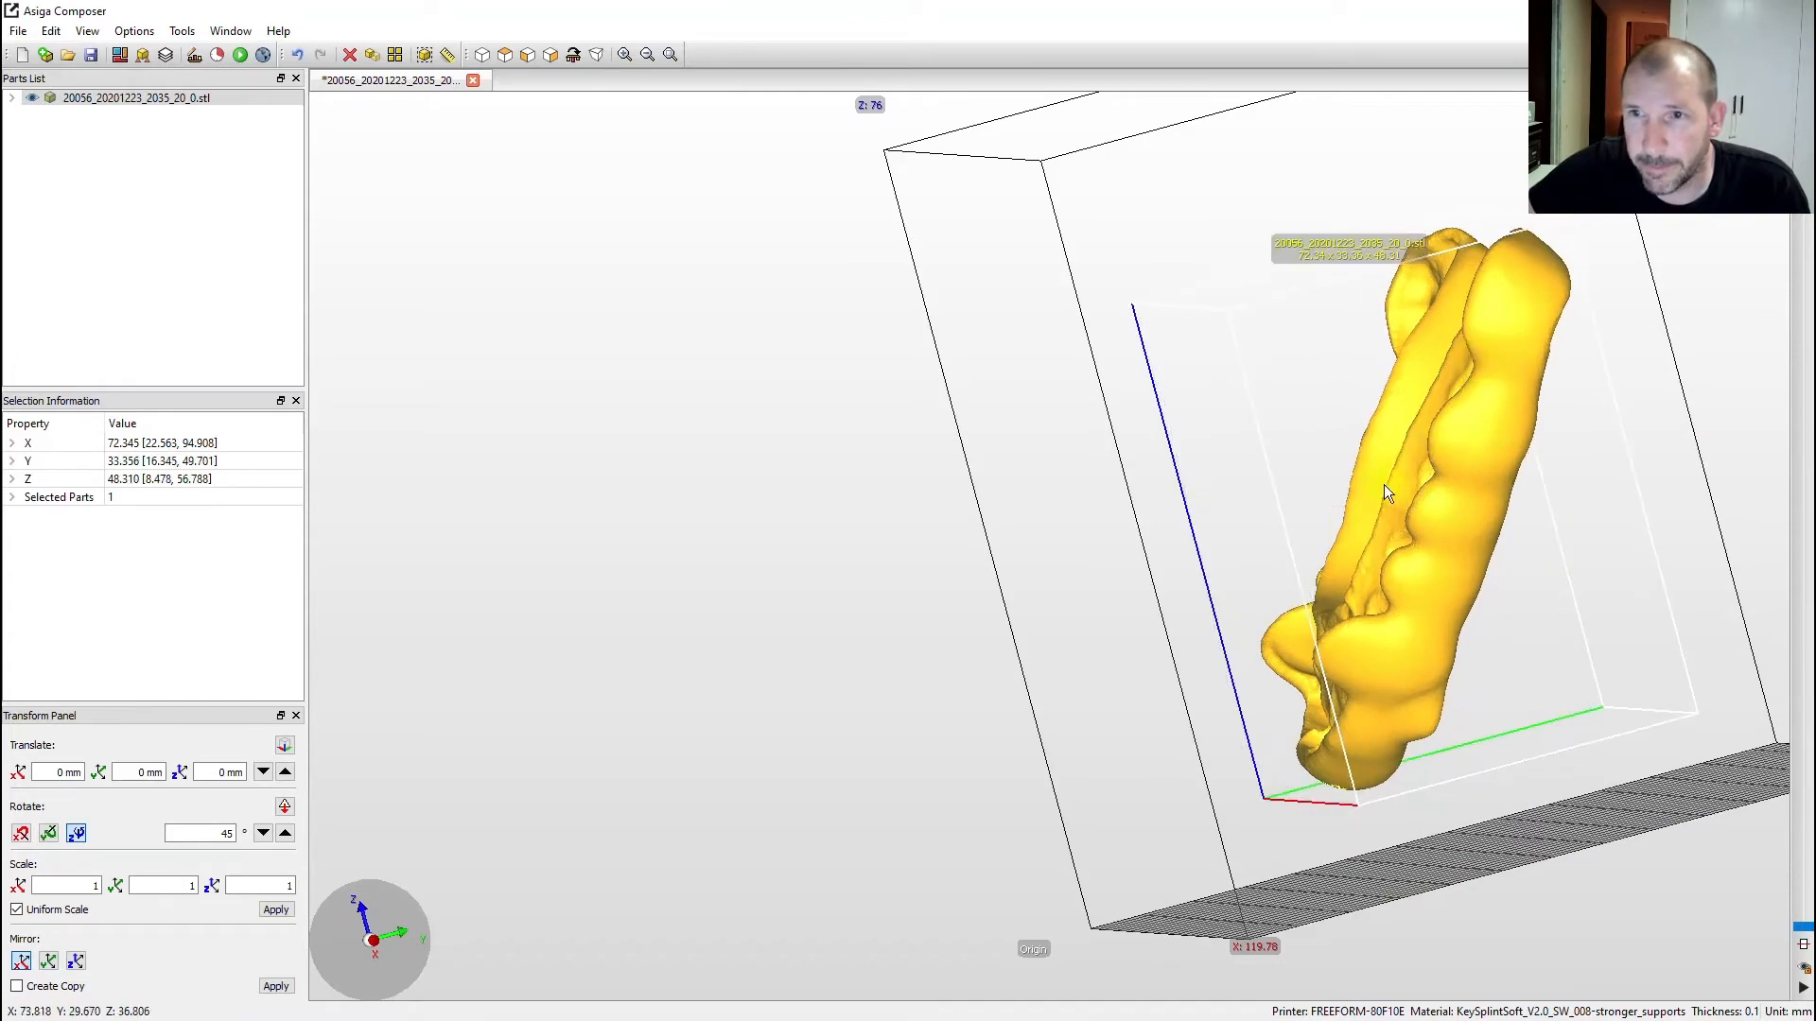
right_click_drag(1476, 725, 1668, 668)
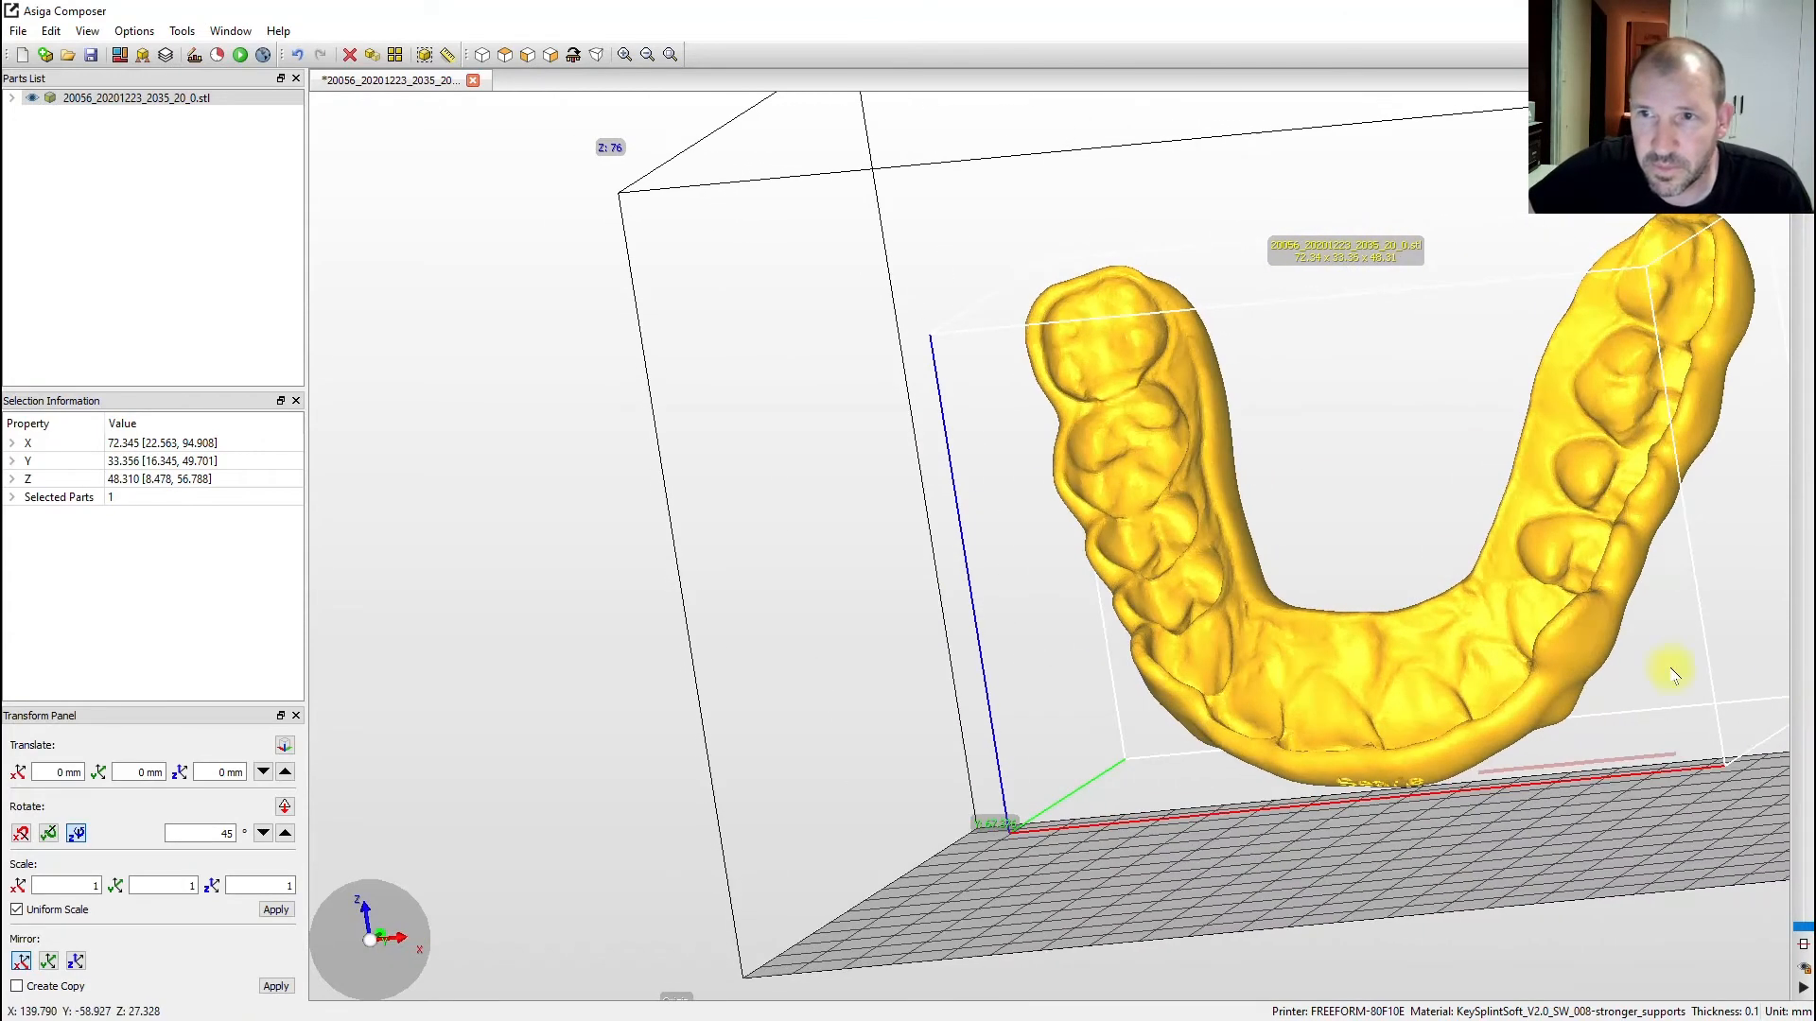
left_click(142, 56)
left_click(737, 598)
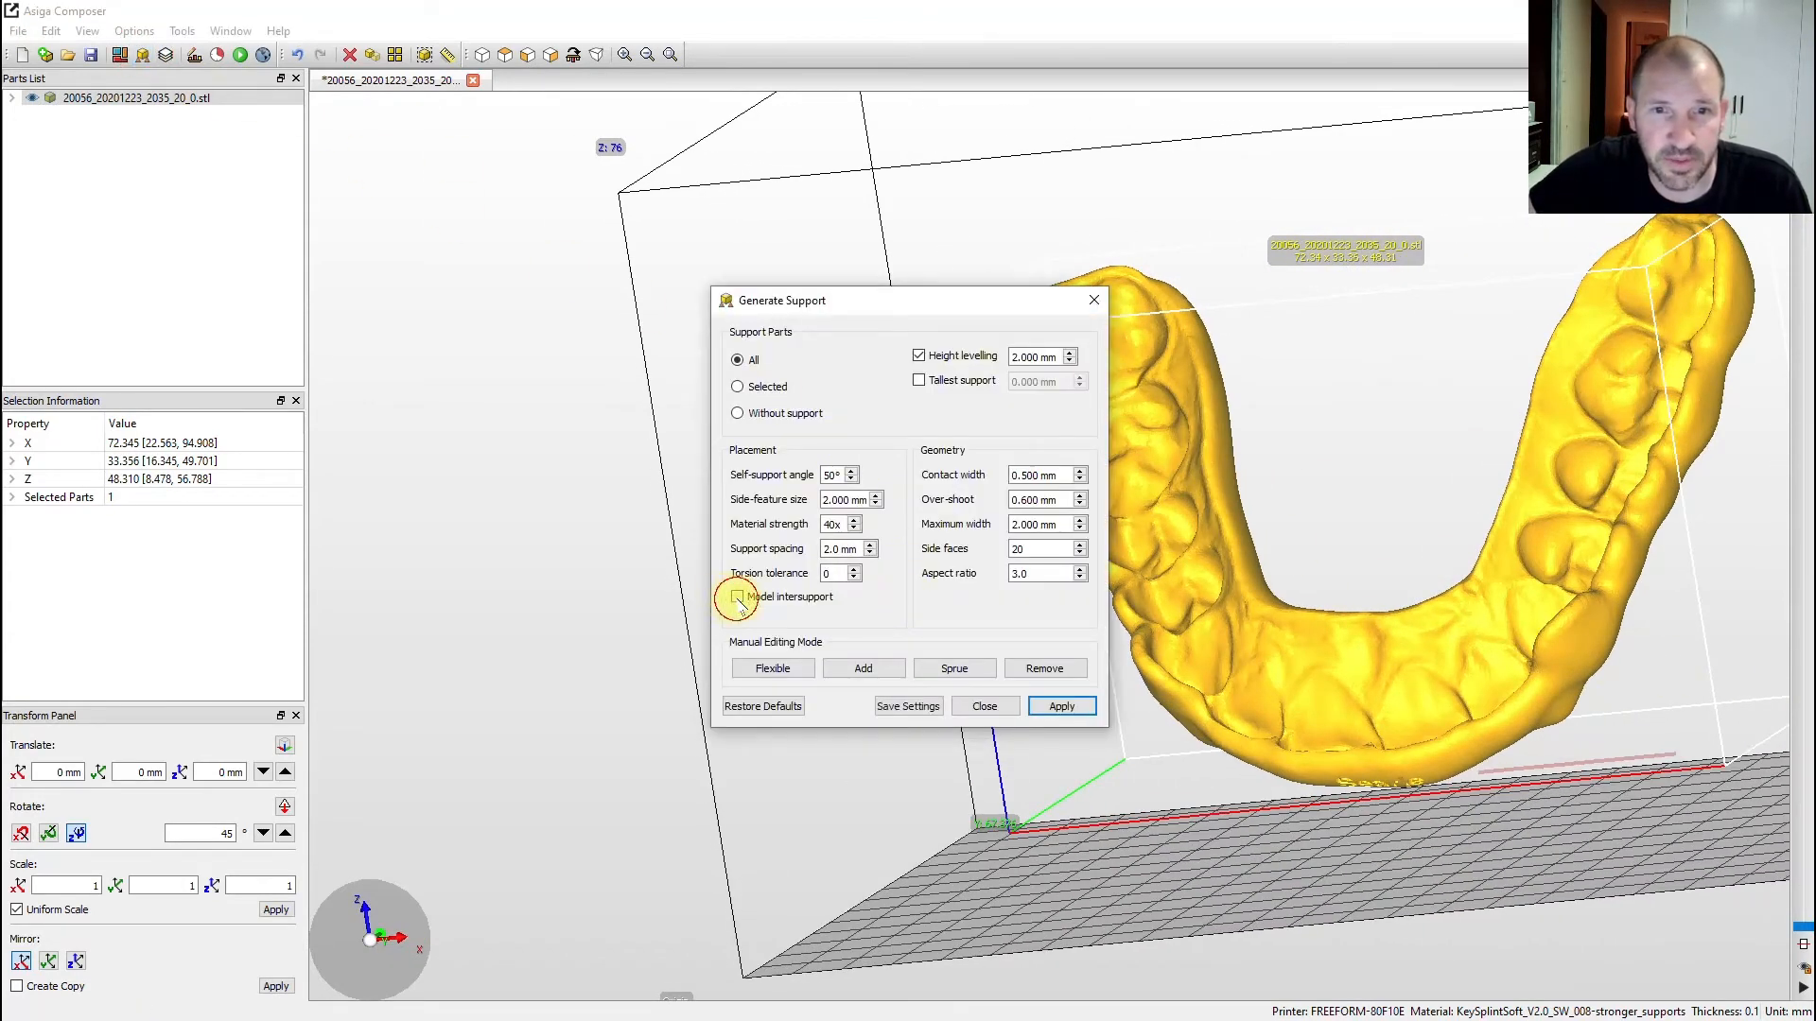
left_click(1077, 717)
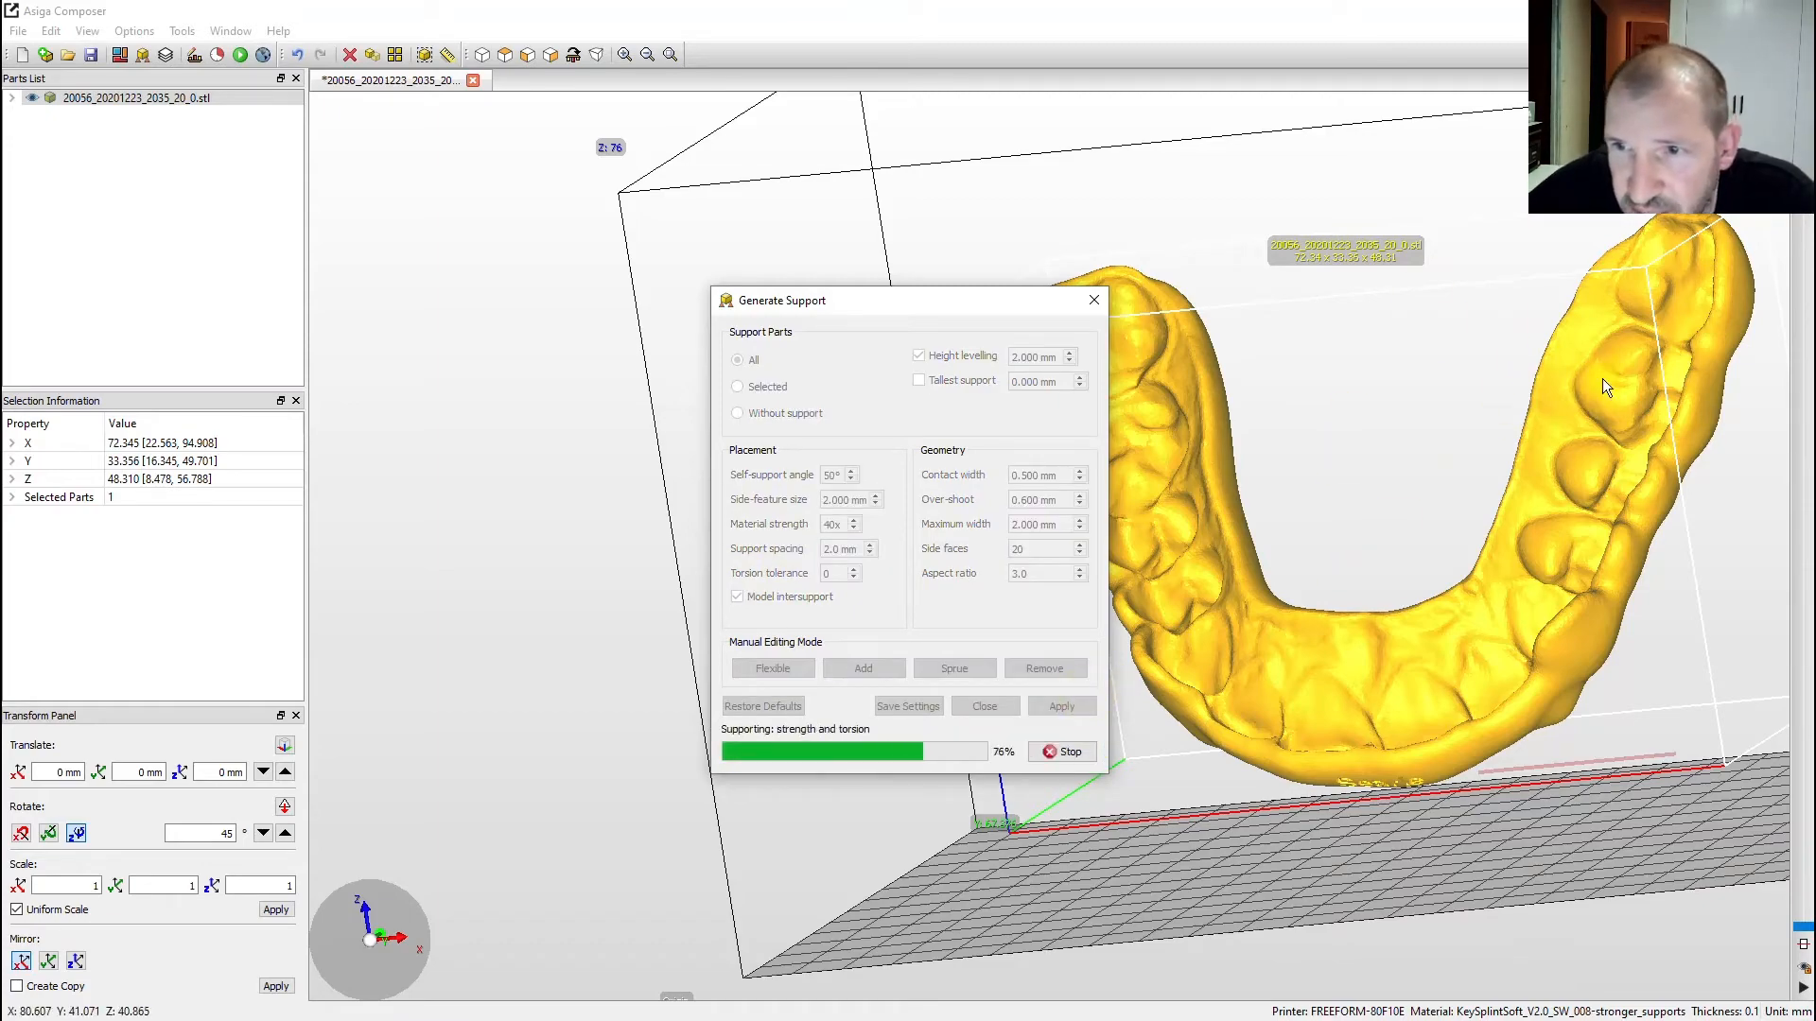
left_click(1094, 299)
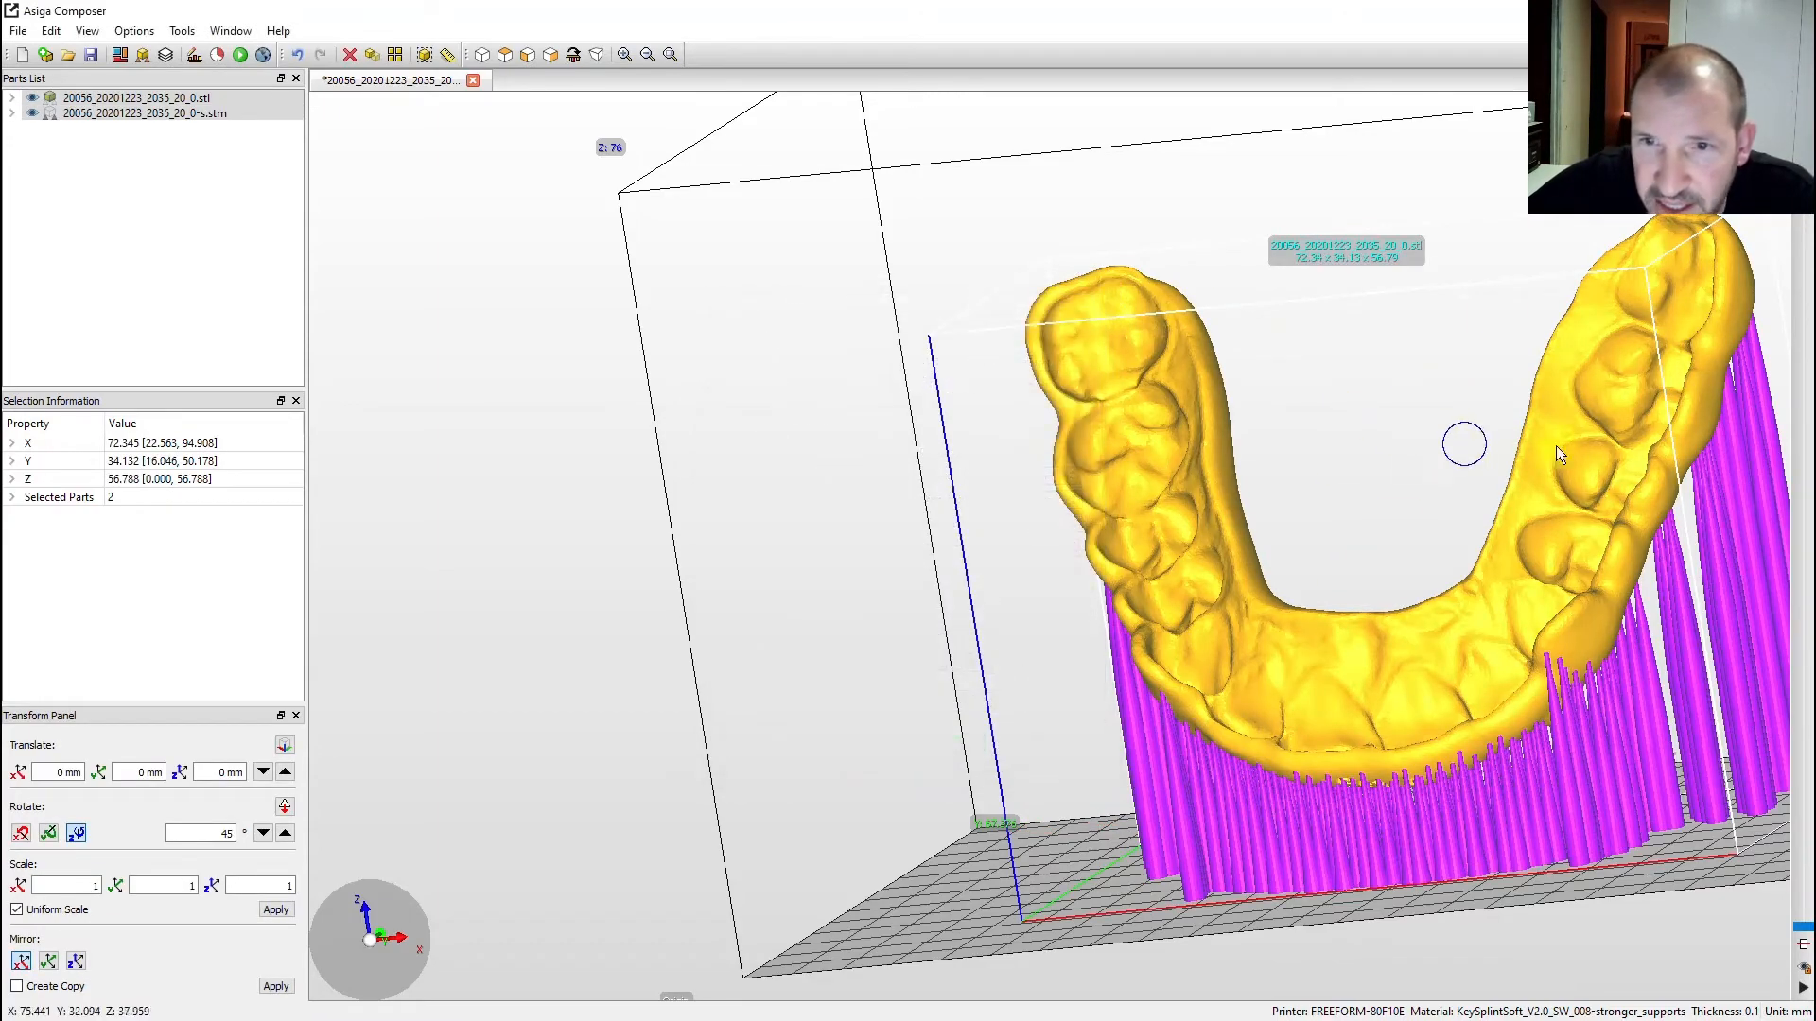
right_click_drag(1499, 489, 1655, 502)
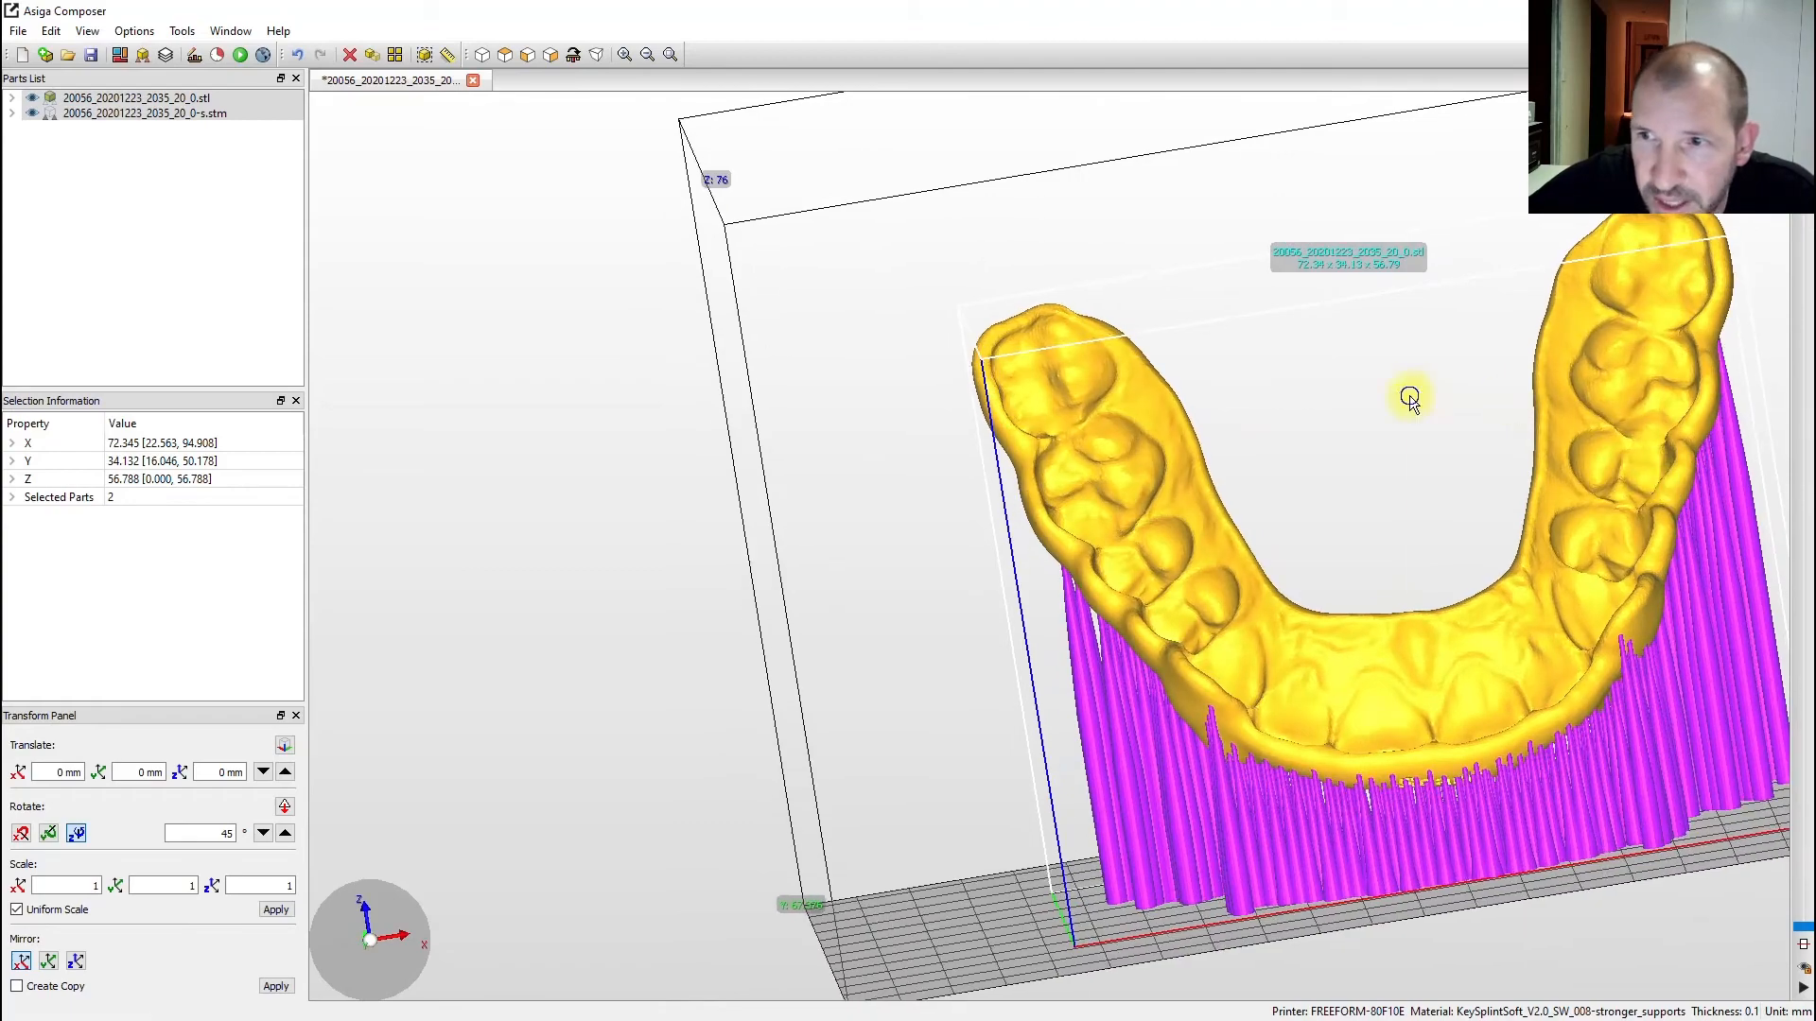
- Orbit edge-on and to the front to check the new supports, dismissing the part menu
right_click(1407, 393)
left_click(1316, 317)
right_click_drag(1604, 420, 737, 476)
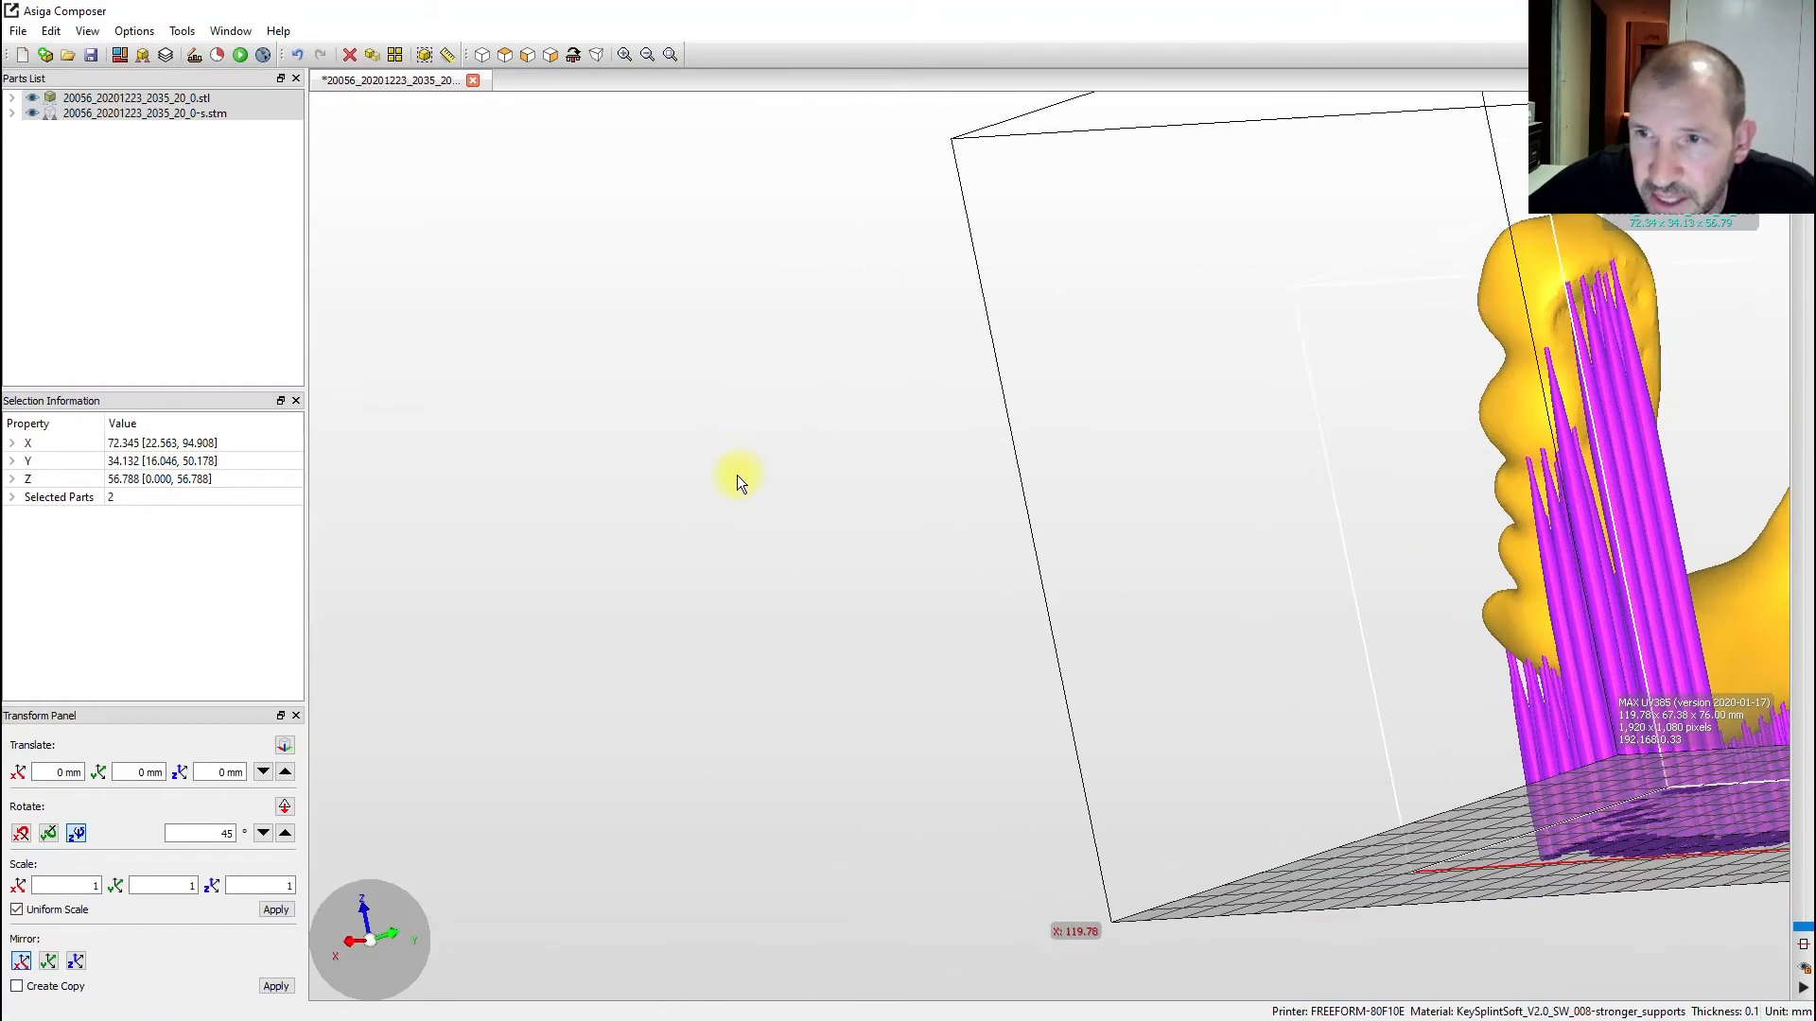
right_click(1289, 465)
left_click(1239, 385)
right_click_drag(1240, 385, 955, 383)
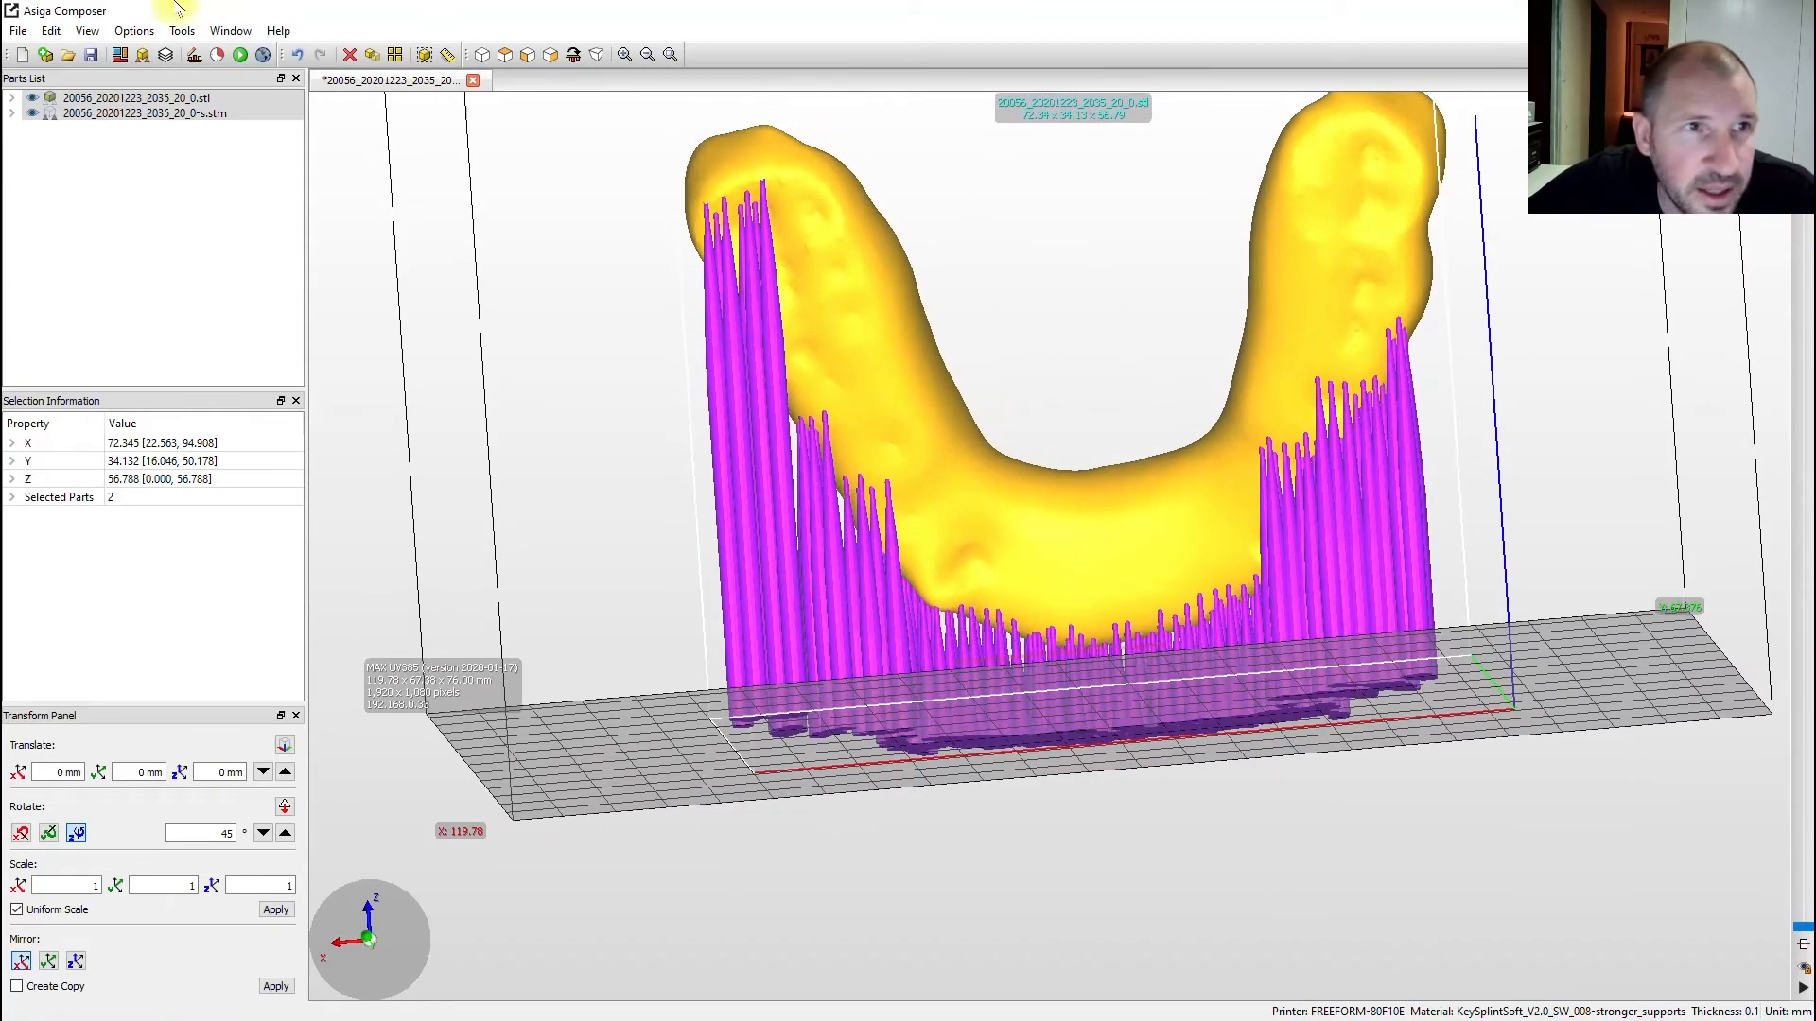
- Switch to manual supports and add 14 supports under the splint, mostly along the right arm
left_click(143, 55)
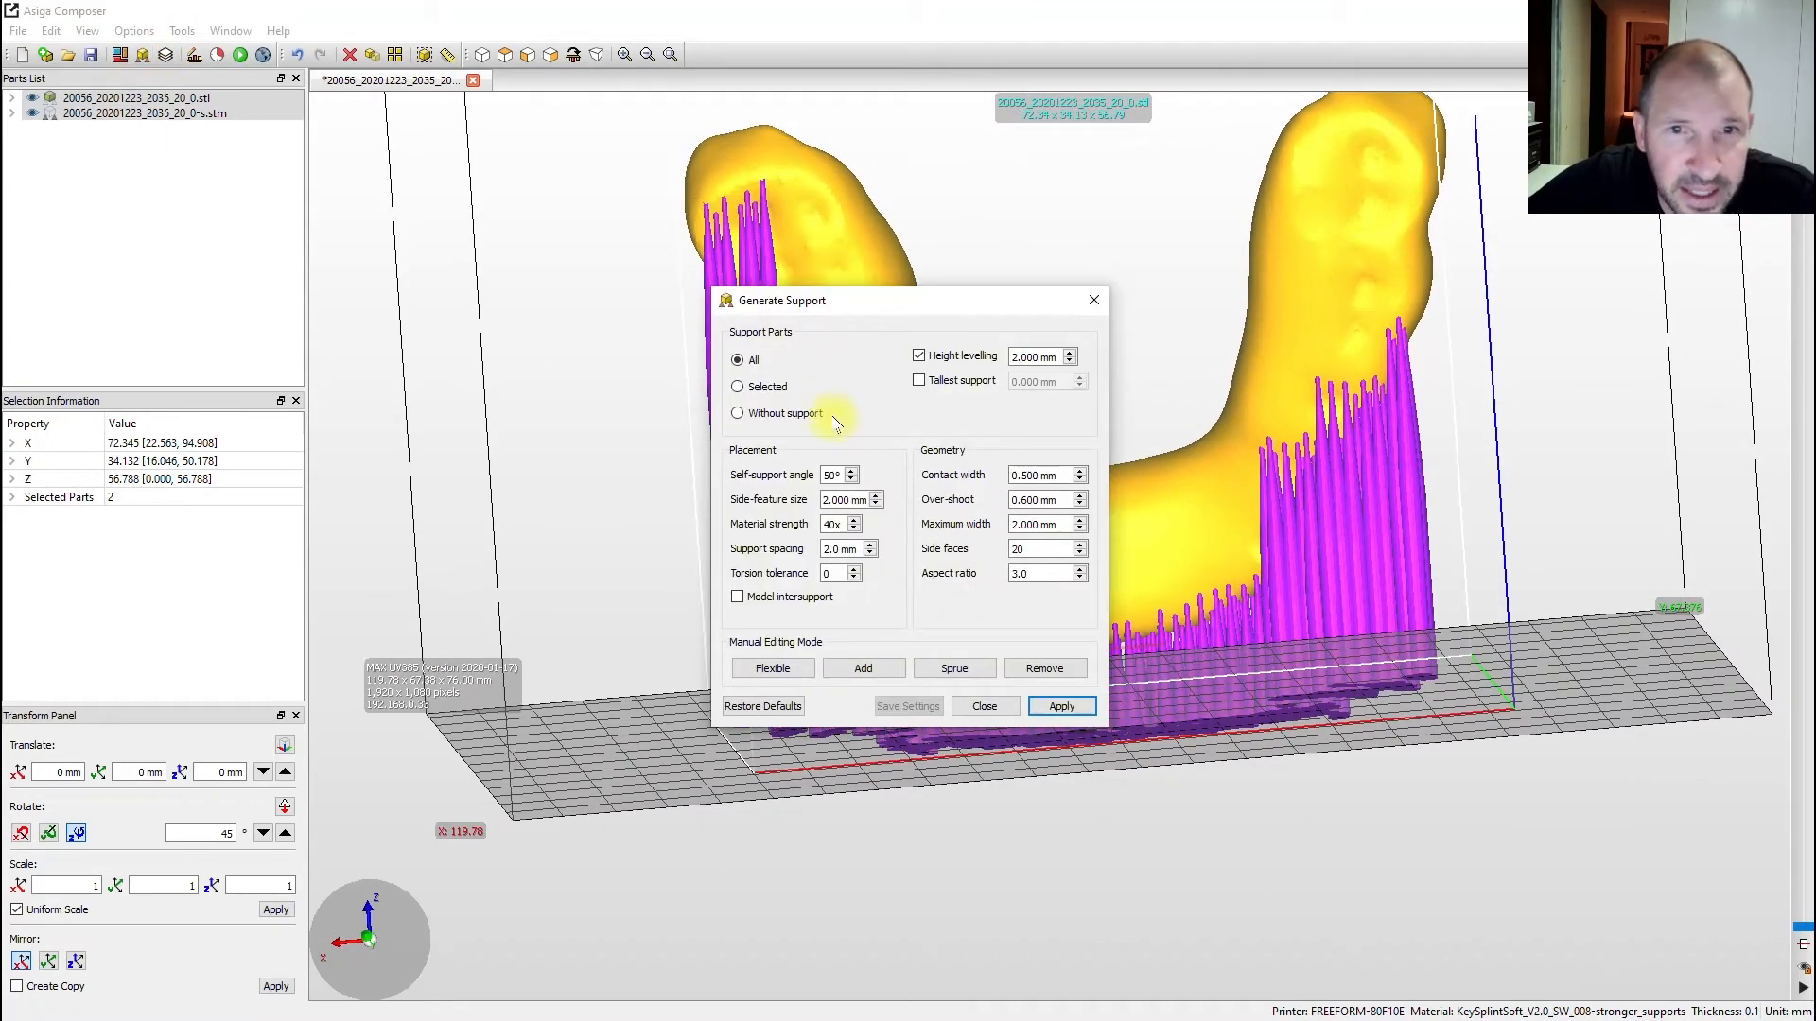
left_click_drag(913, 304, 480, 270)
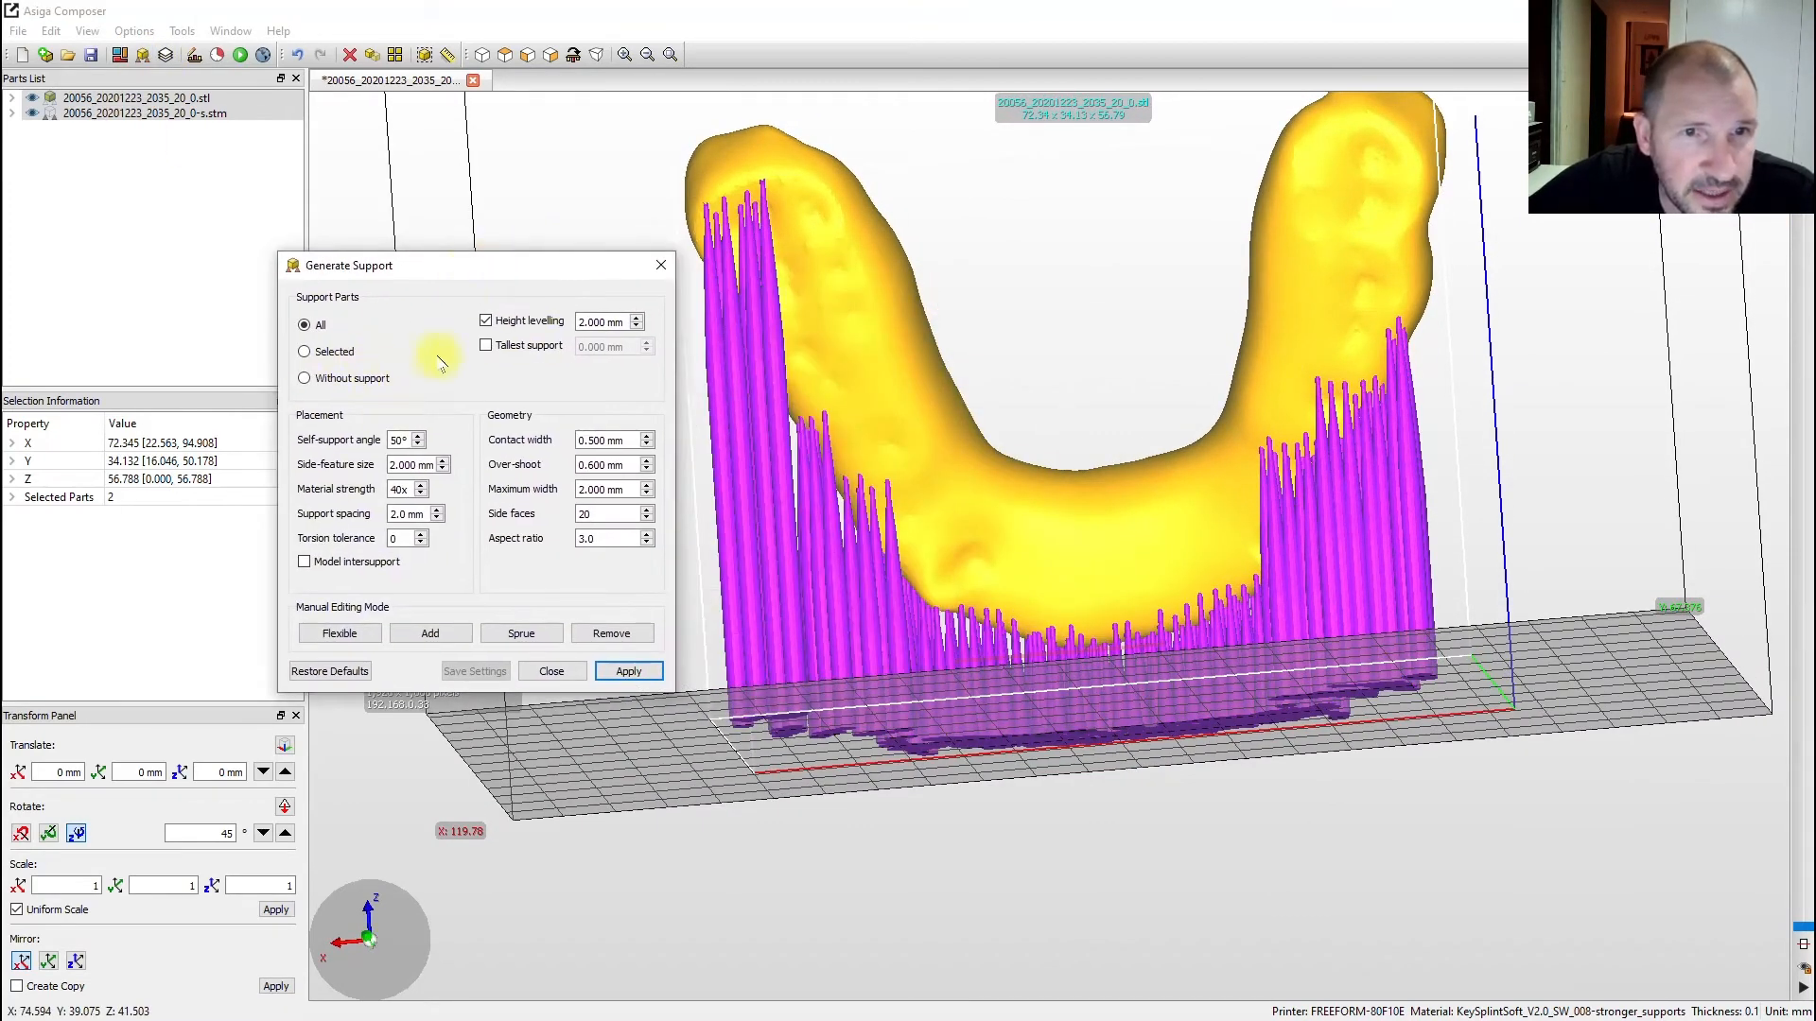
left_click(448, 626)
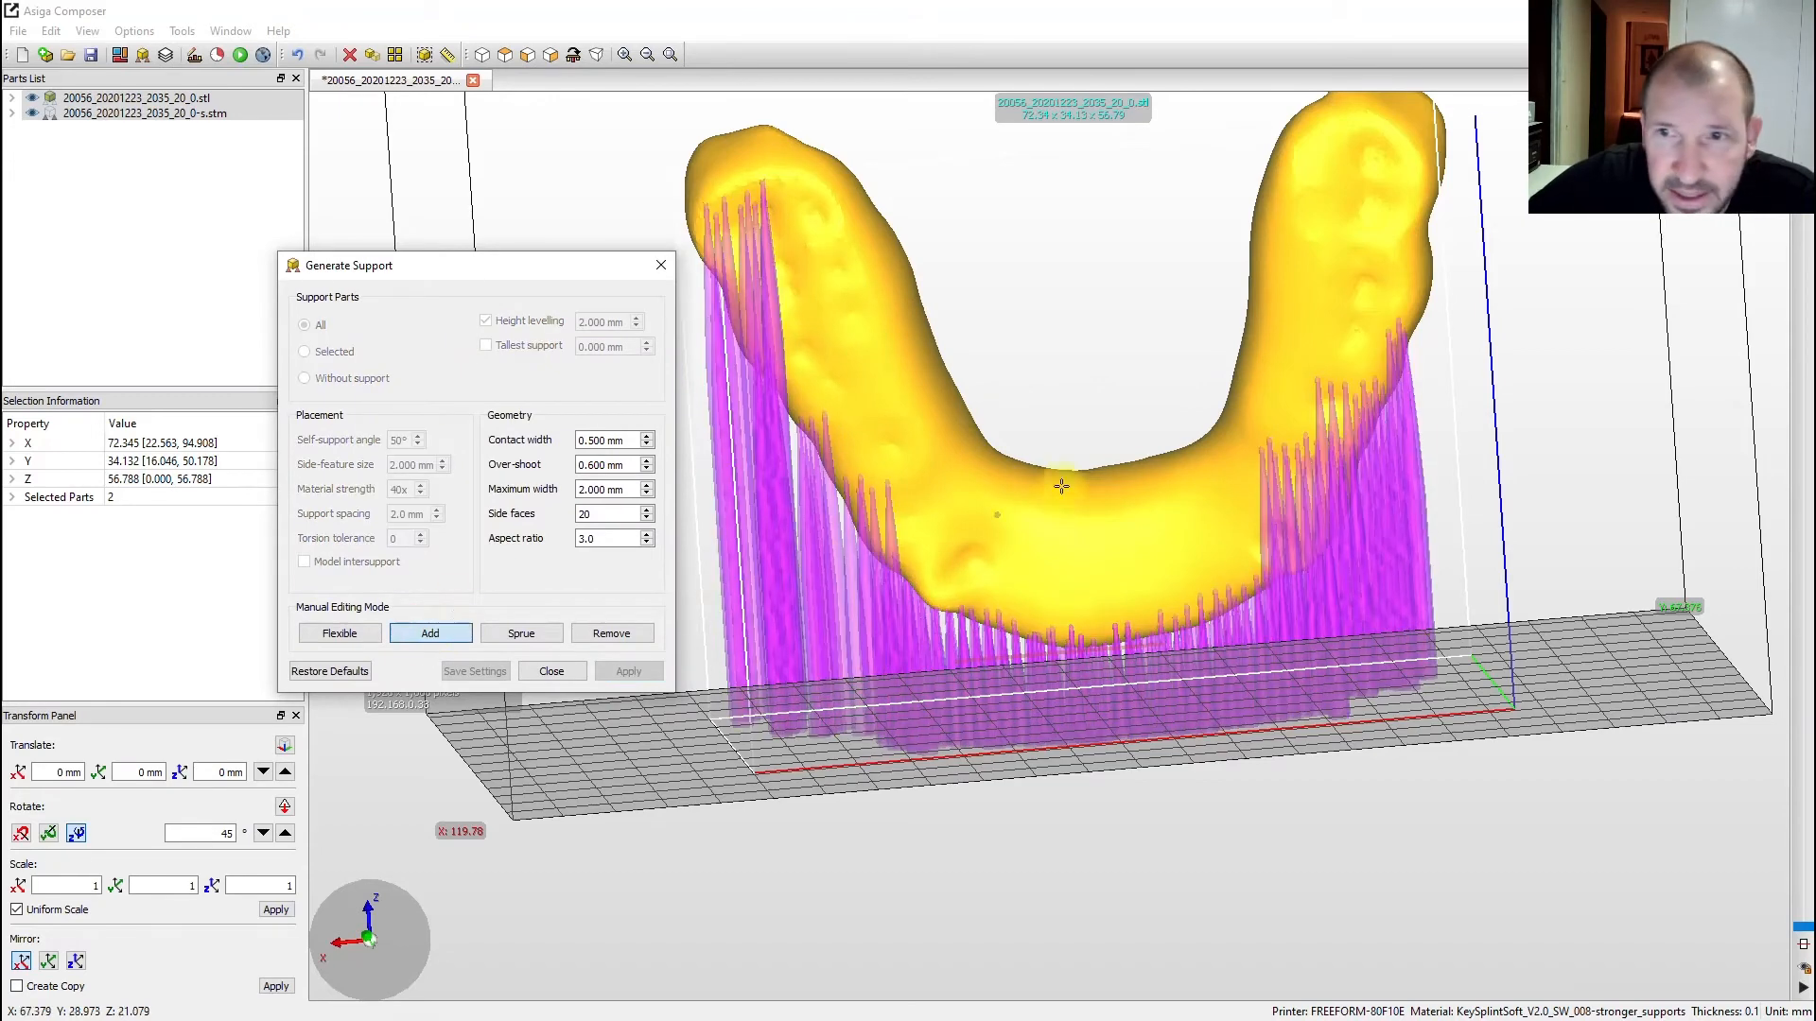
left_click(1286, 401)
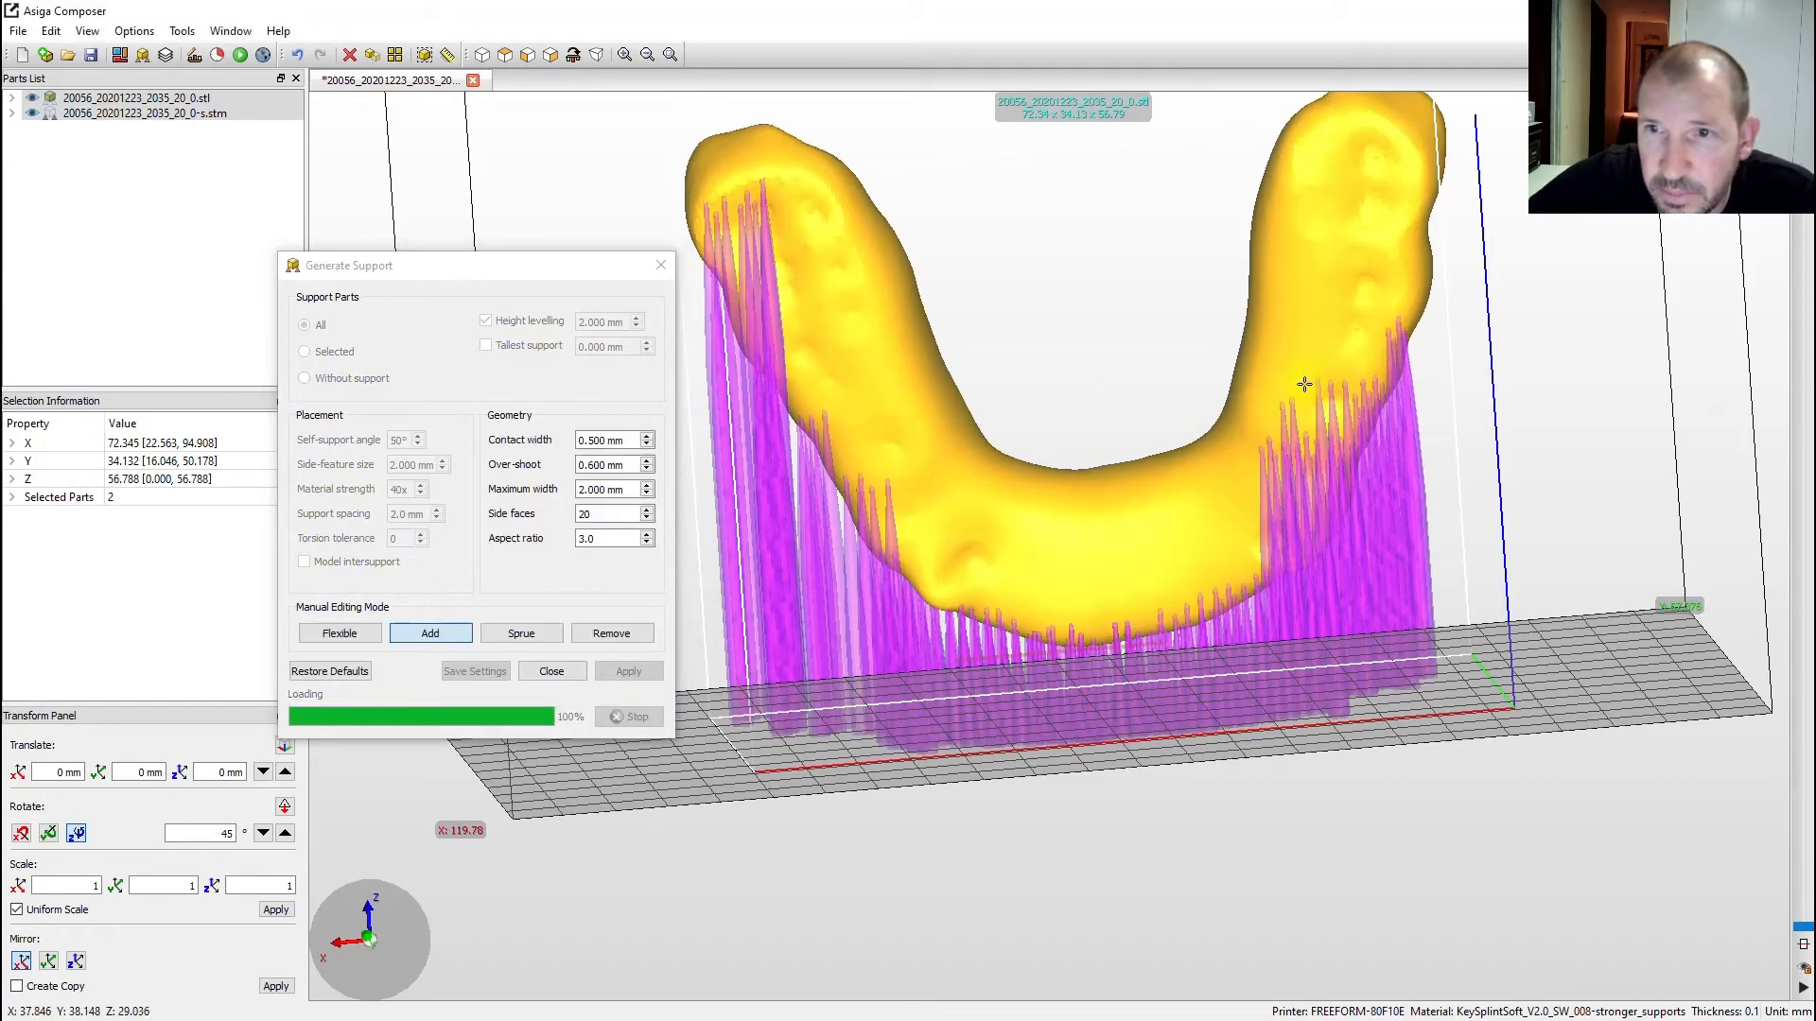
left_click(1302, 391)
left_click(1373, 363)
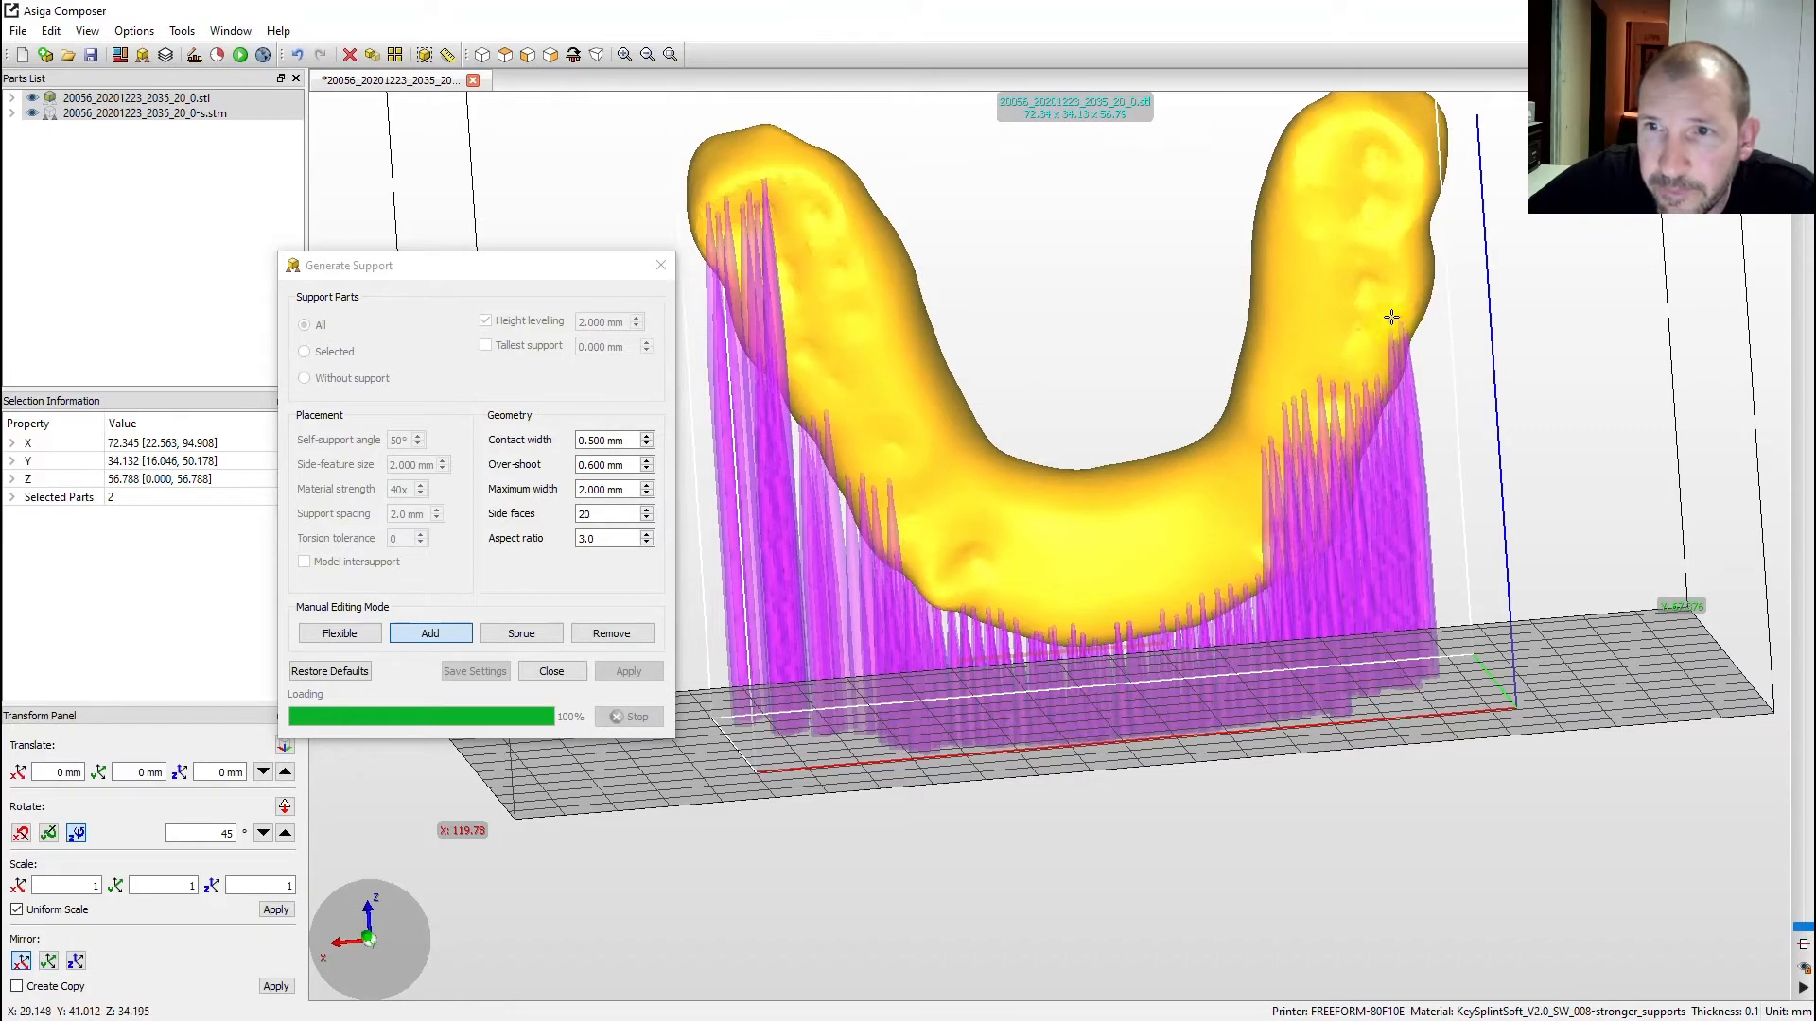
left_click(1411, 237)
left_click(1411, 264)
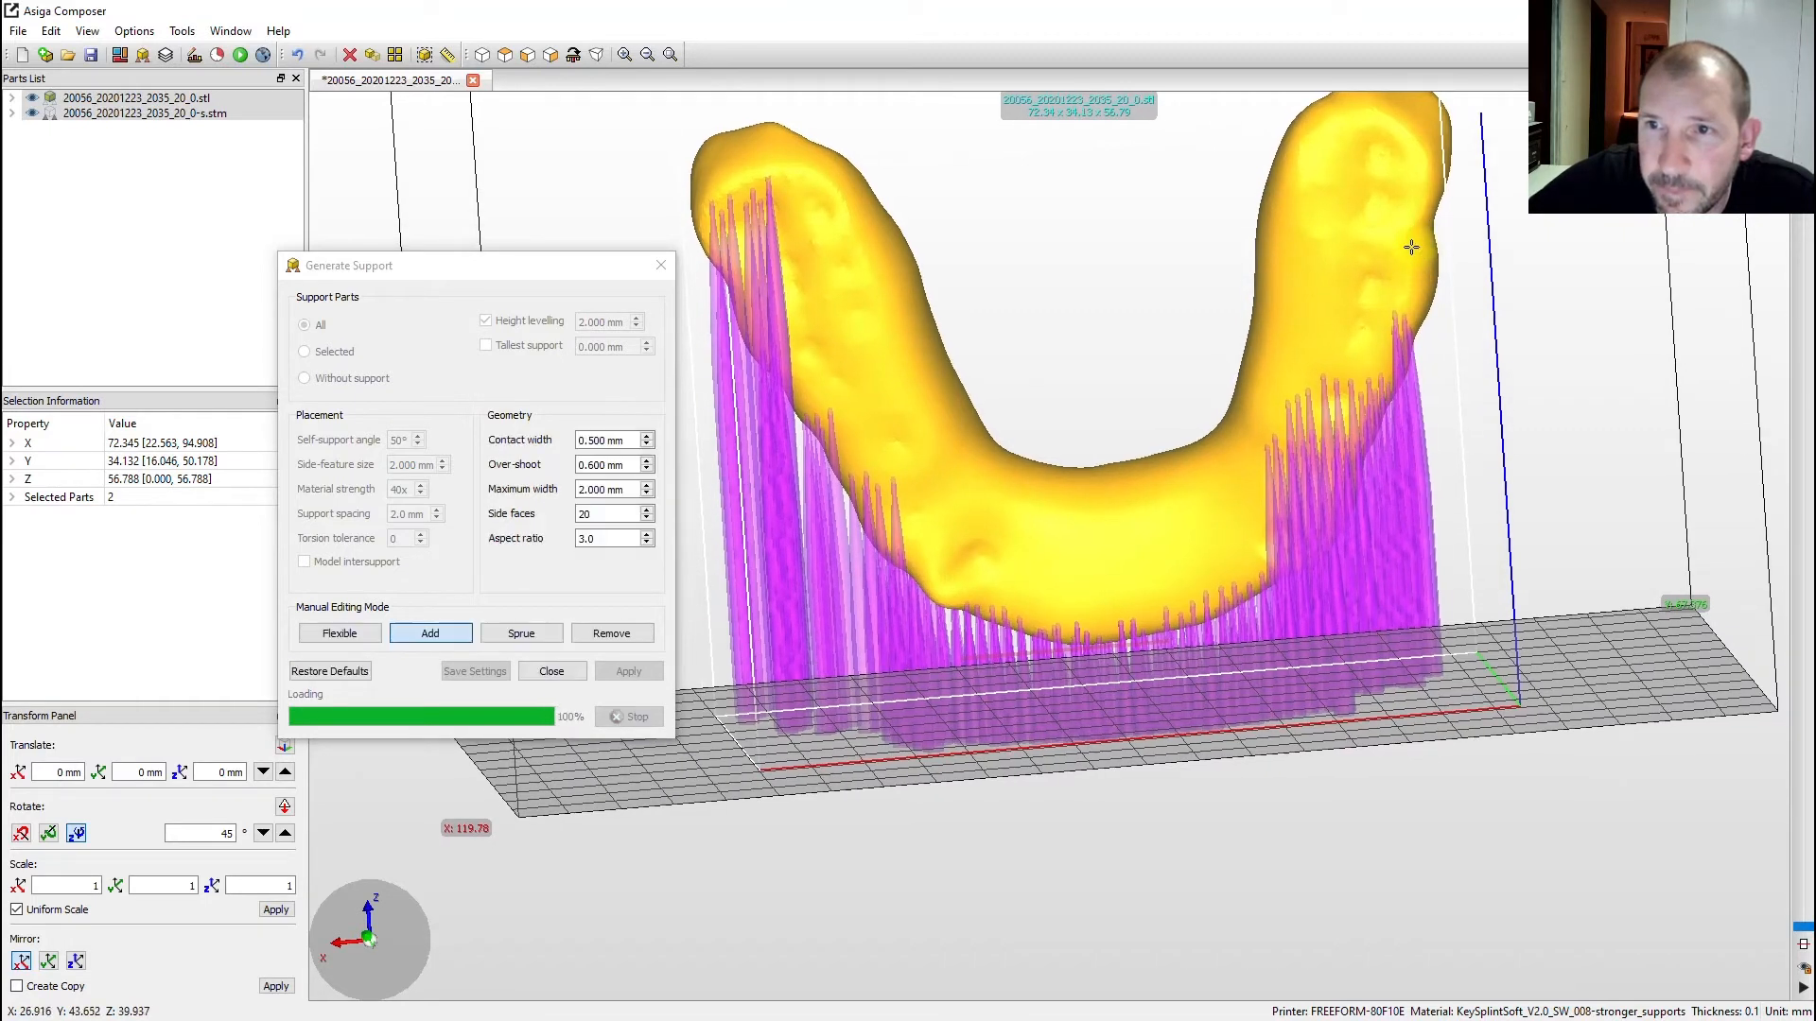
left_click(1411, 246)
left_click(1415, 228)
left_click(1424, 199)
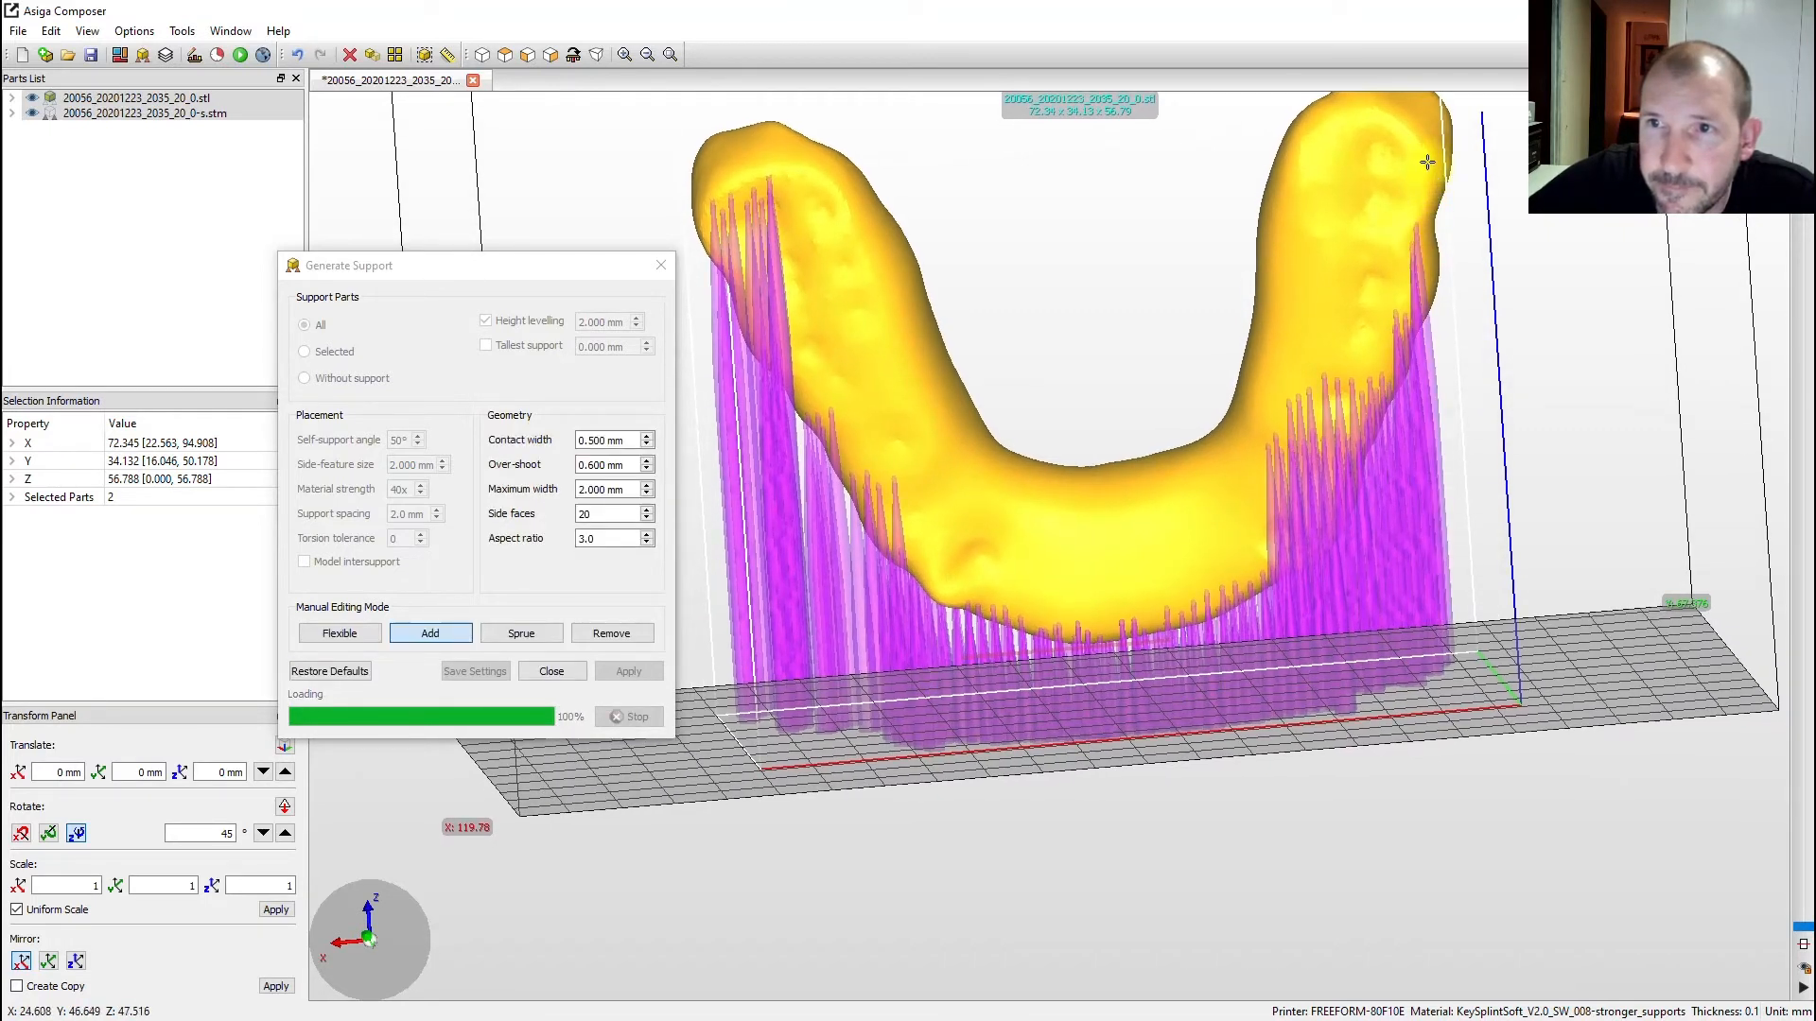
left_click(1428, 162)
left_click(1418, 138)
left_click(1390, 123)
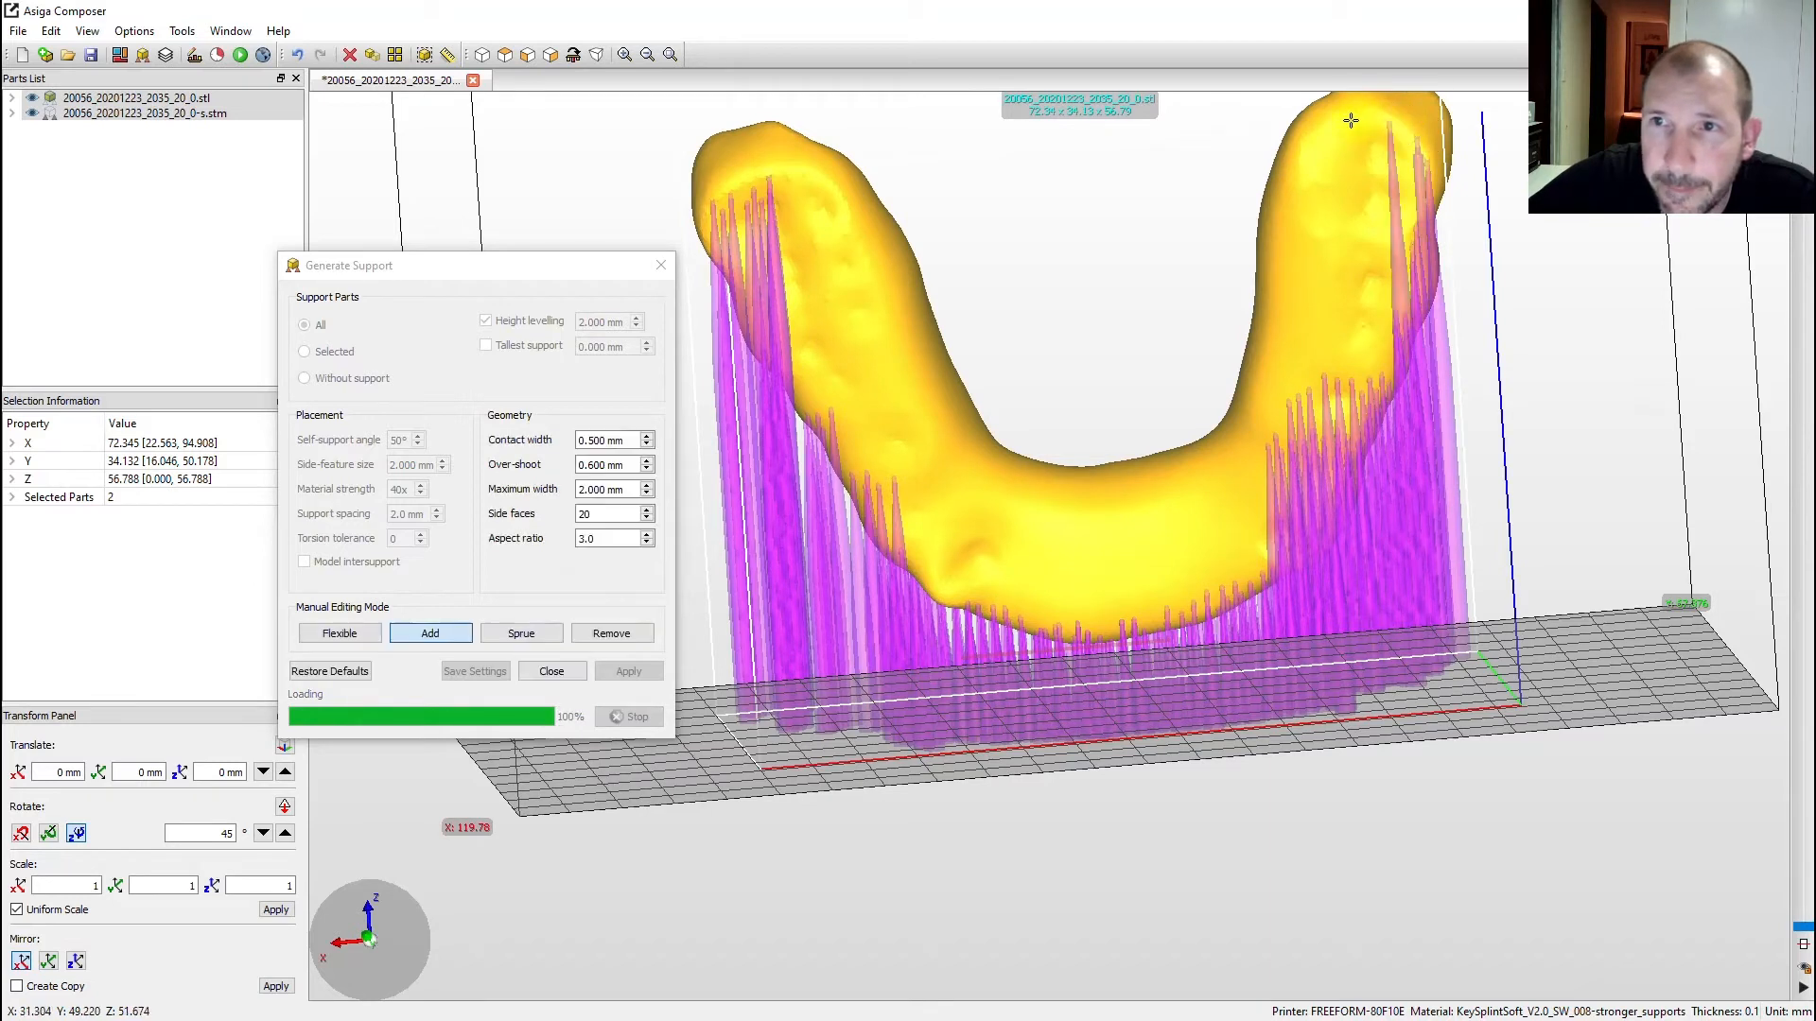
left_click(1316, 156)
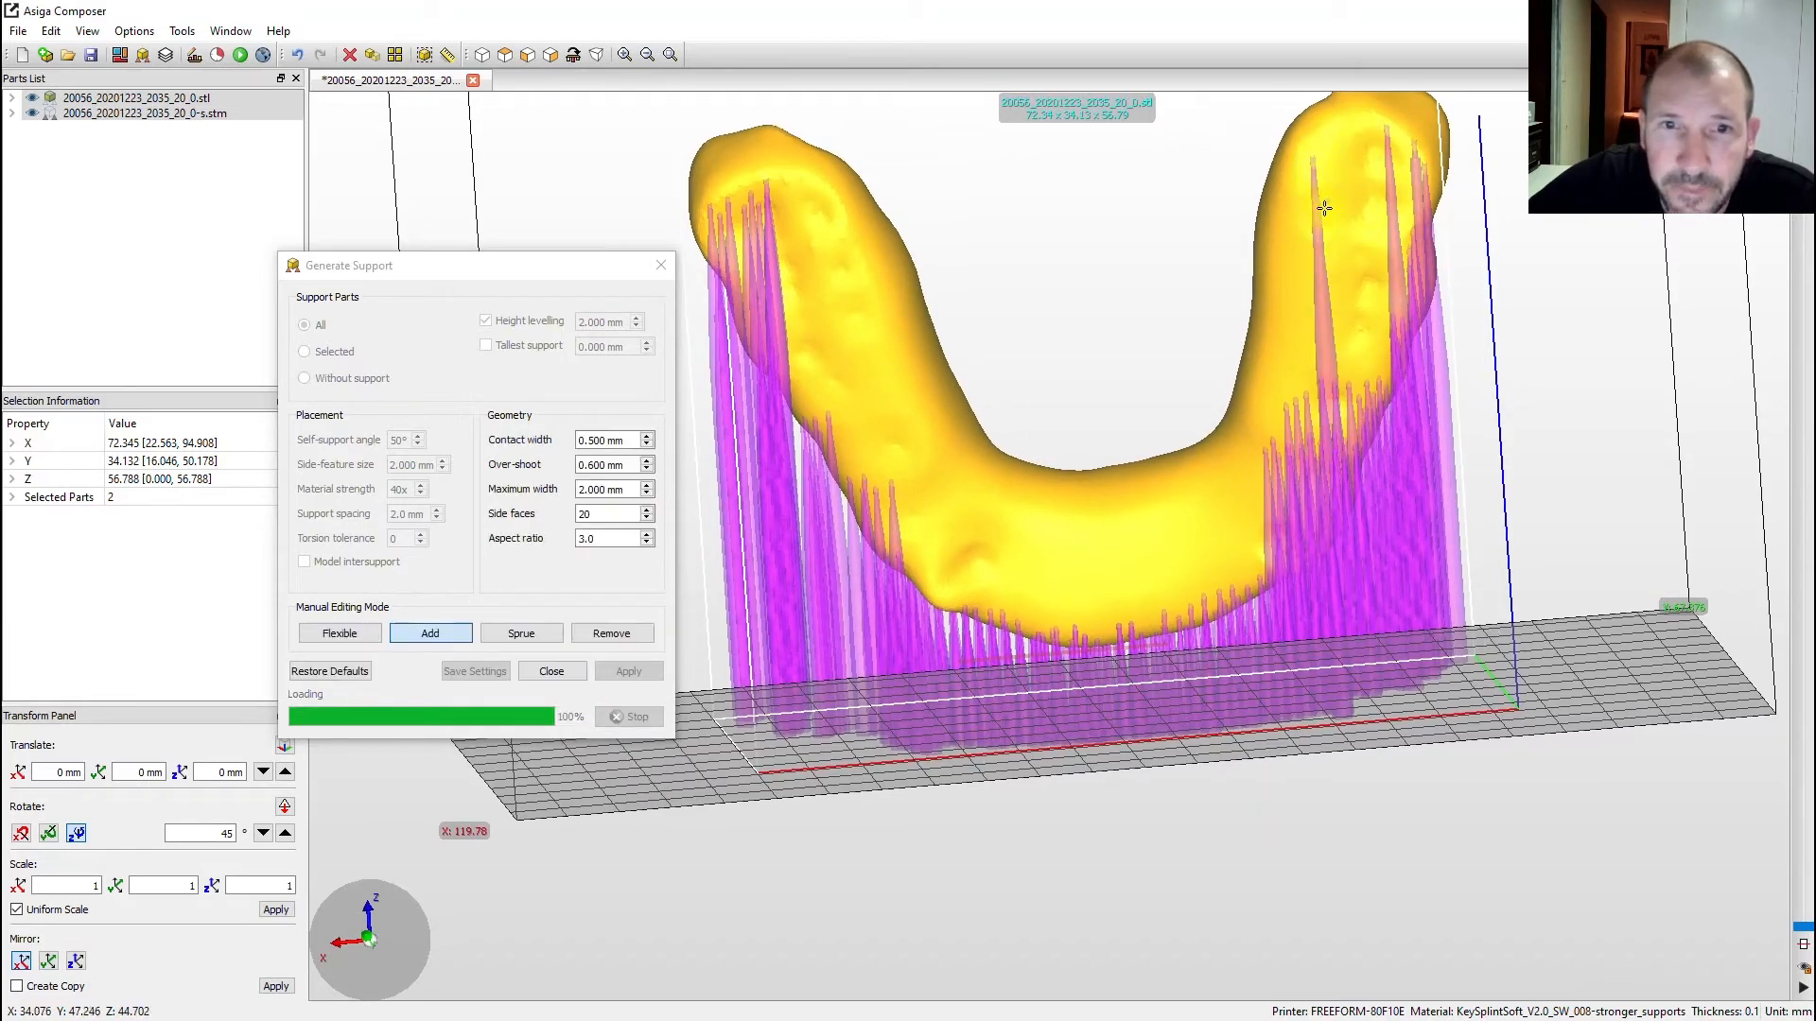
left_click(1350, 294)
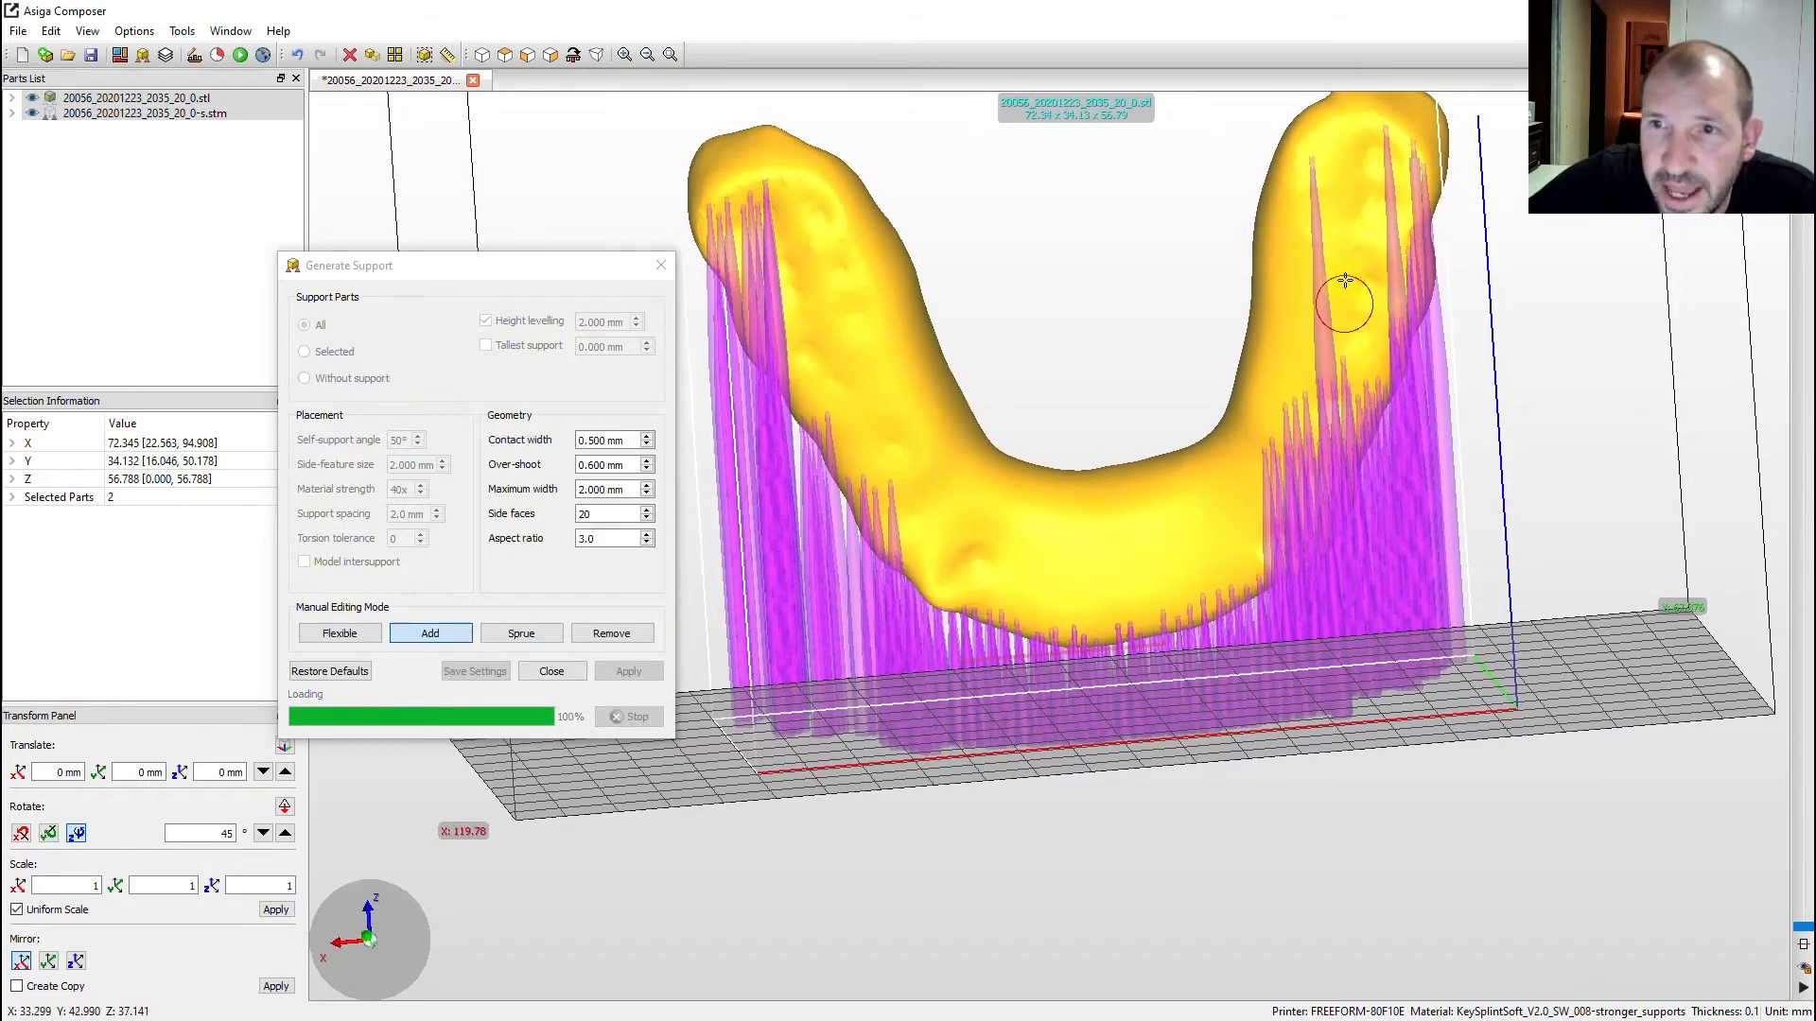
left_click(1347, 268)
- Add one more support after checking the view, then close the support generation window
scroll(1147, 409, "down", 4)
right_click_drag(1148, 409, 1532, 333)
left_click(1230, 339)
scroll(1222, 409, "down", 4)
scroll(1215, 406, "up", 6)
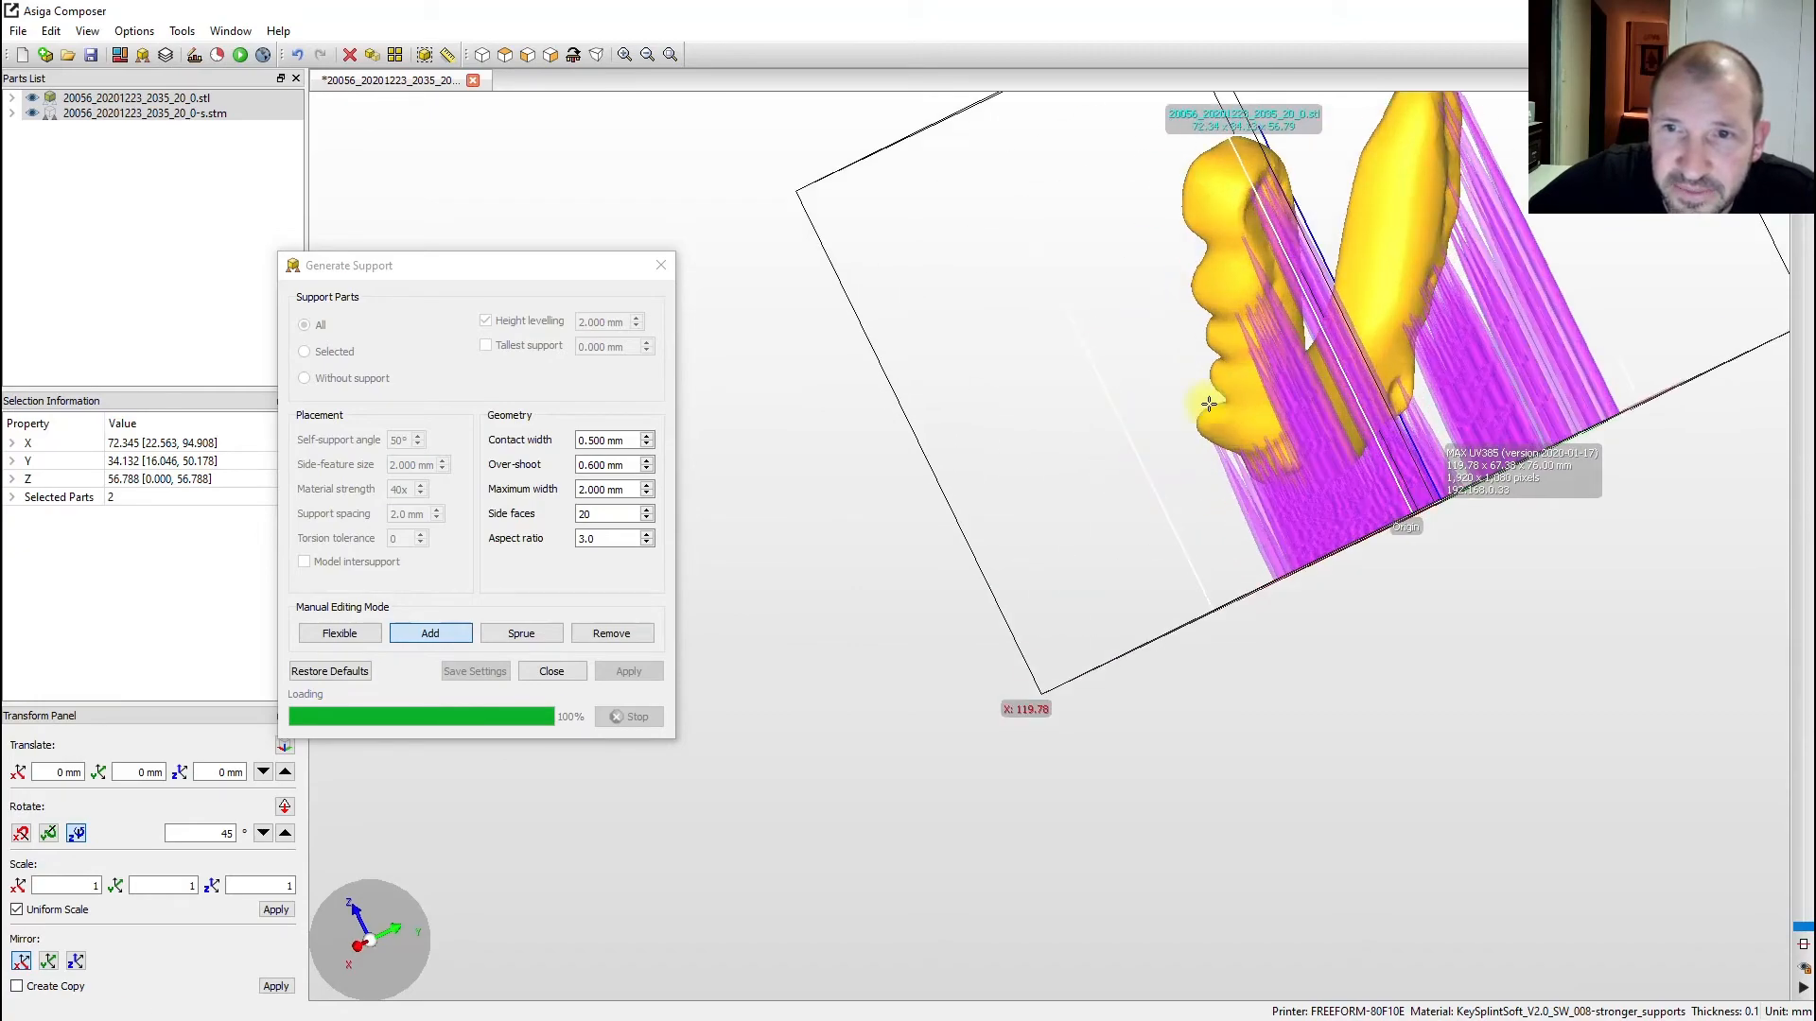
right_click_drag(1215, 406, 1258, 700)
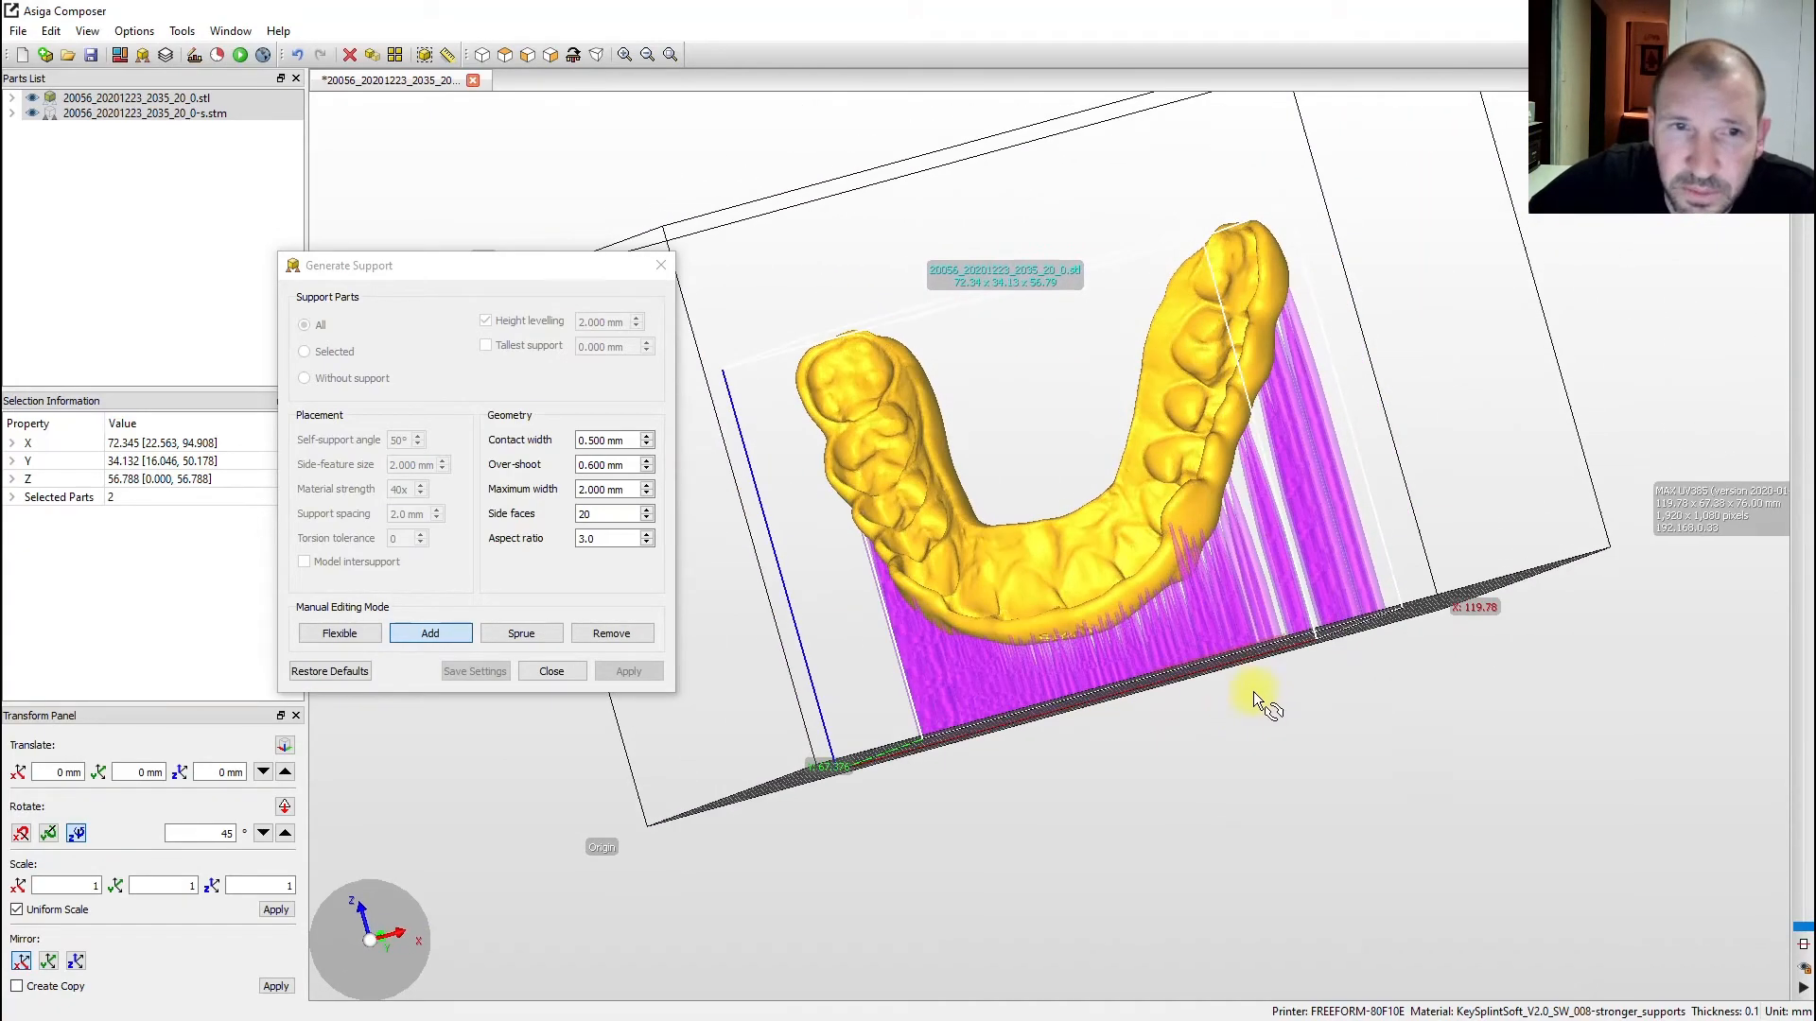
left_click(560, 670)
- Check the build estimate at $715/L: 567 slices, about 3 hours 3 minutes, $17.18 material
right_click_drag(803, 462, 969, 450)
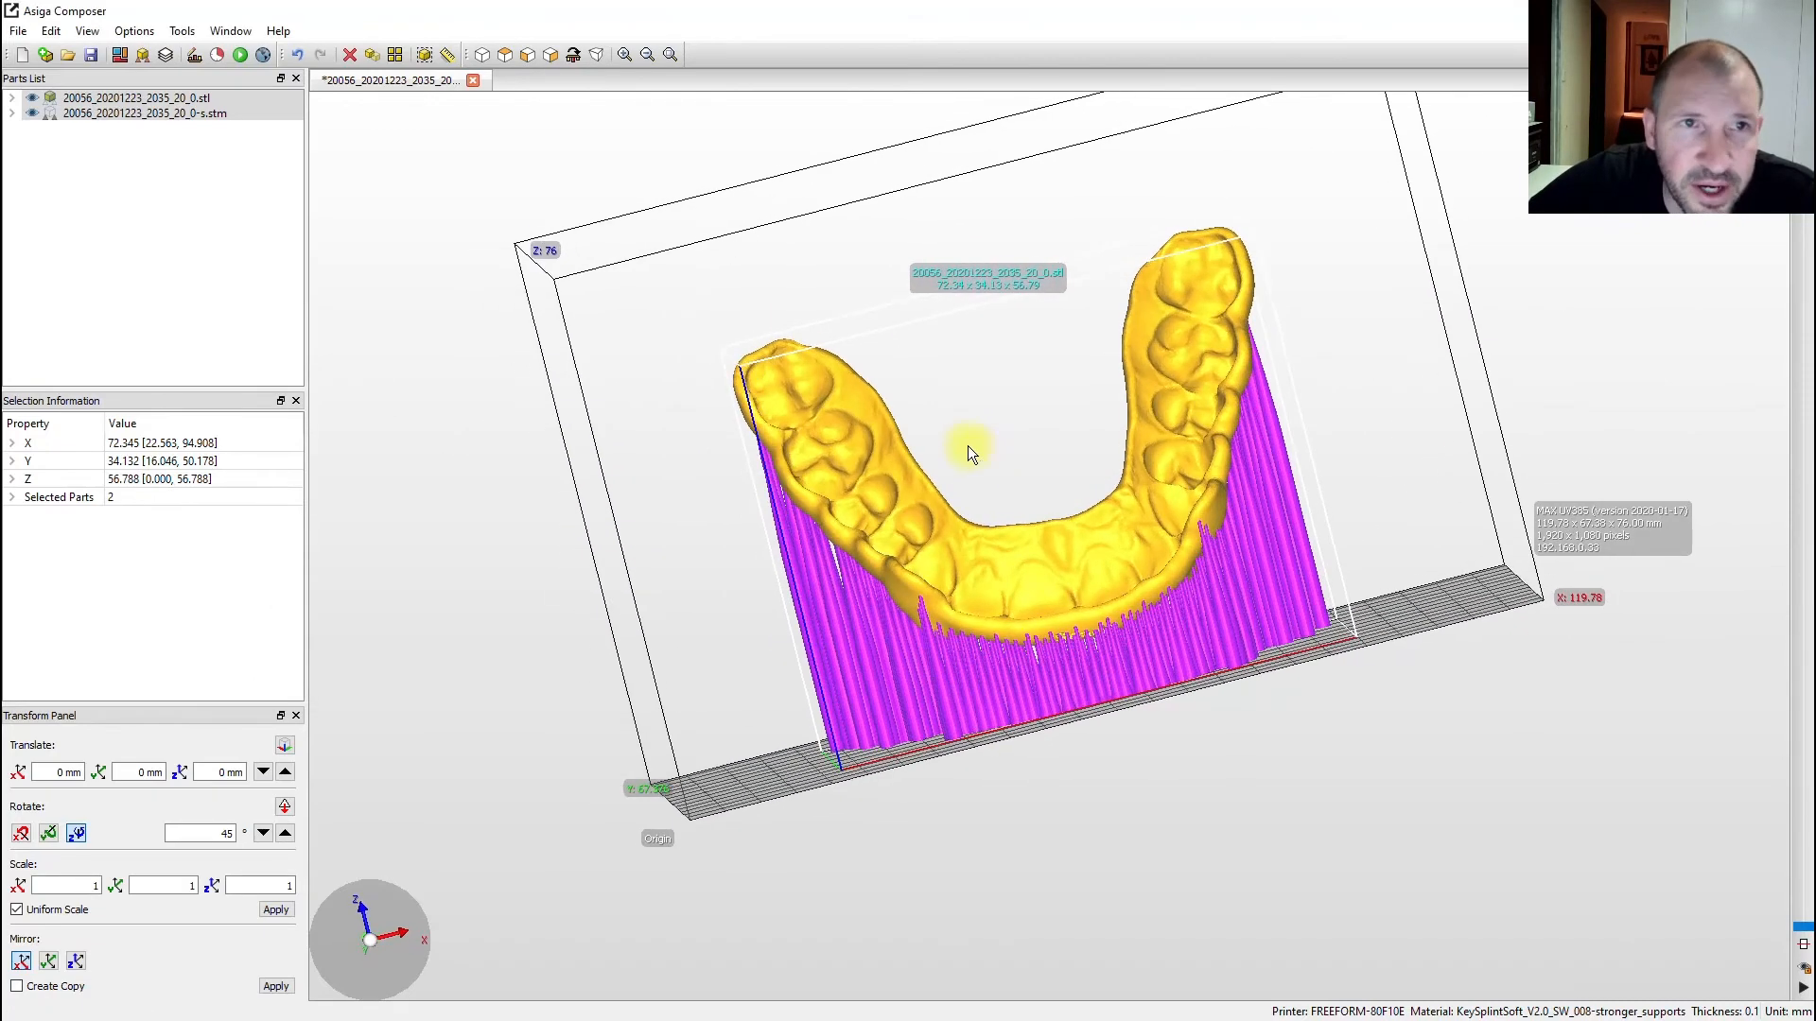
right_click_drag(950, 348, 974, 339)
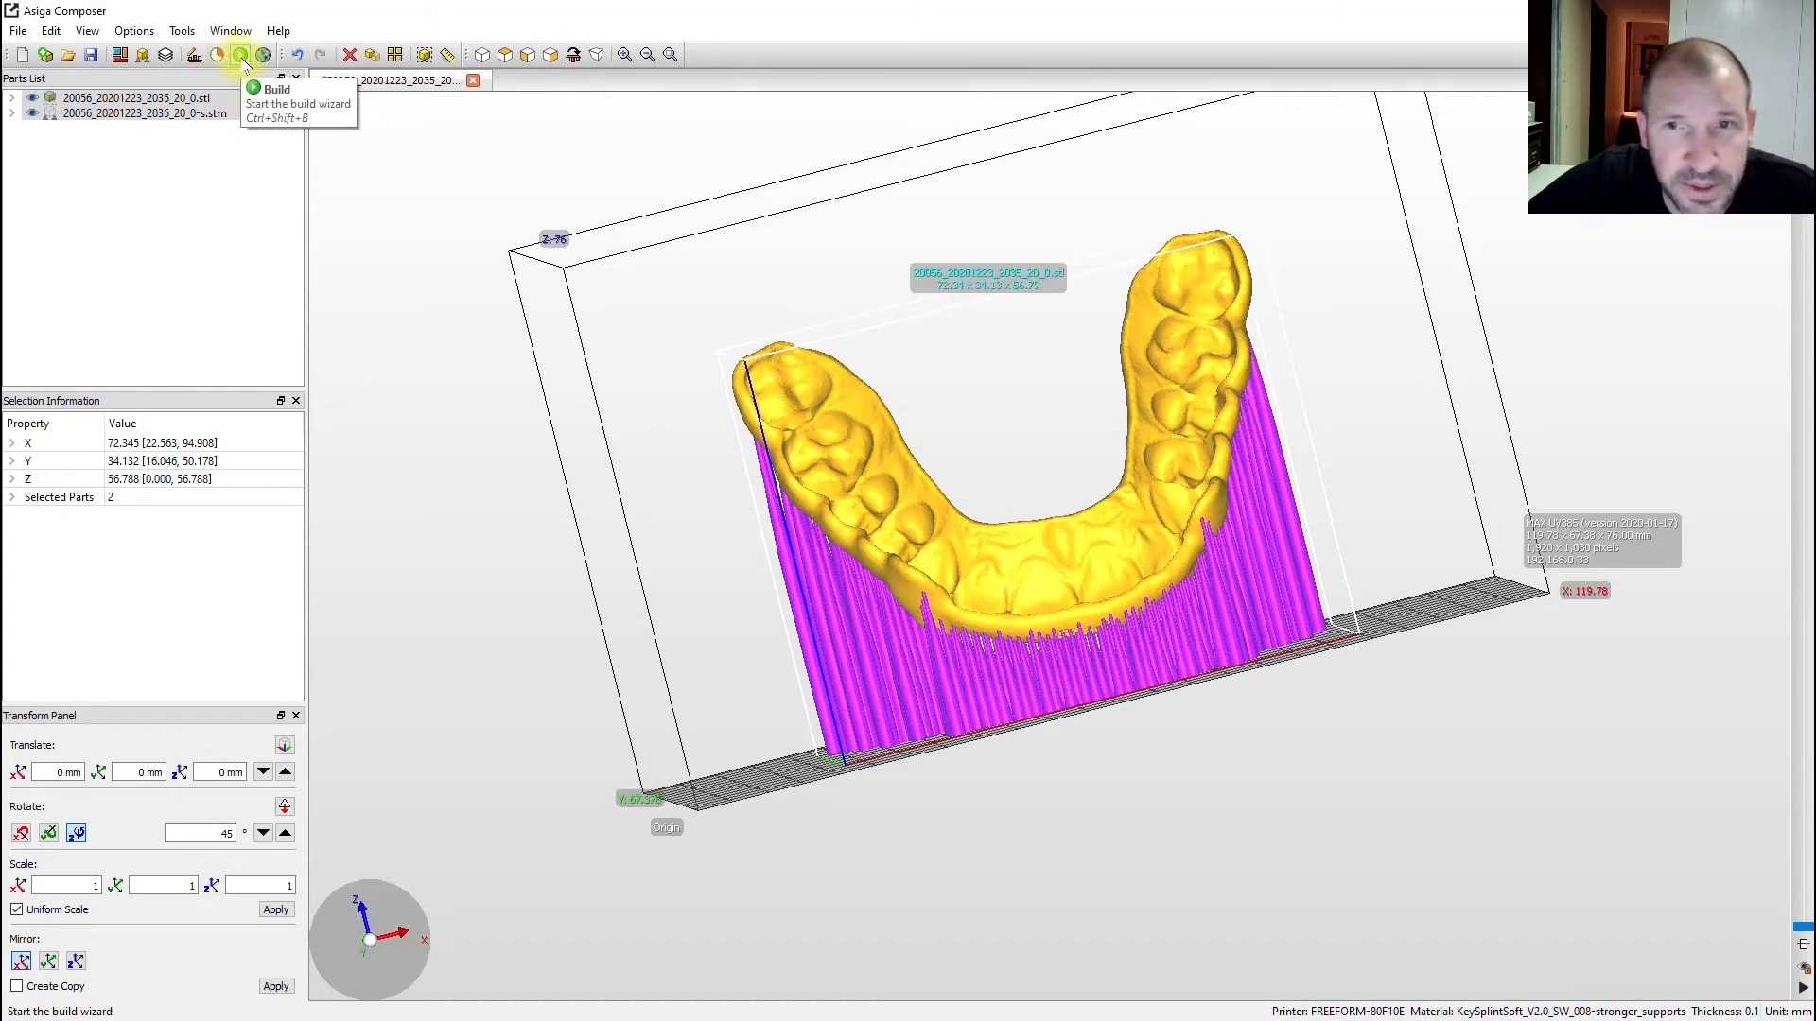
left_click(221, 59)
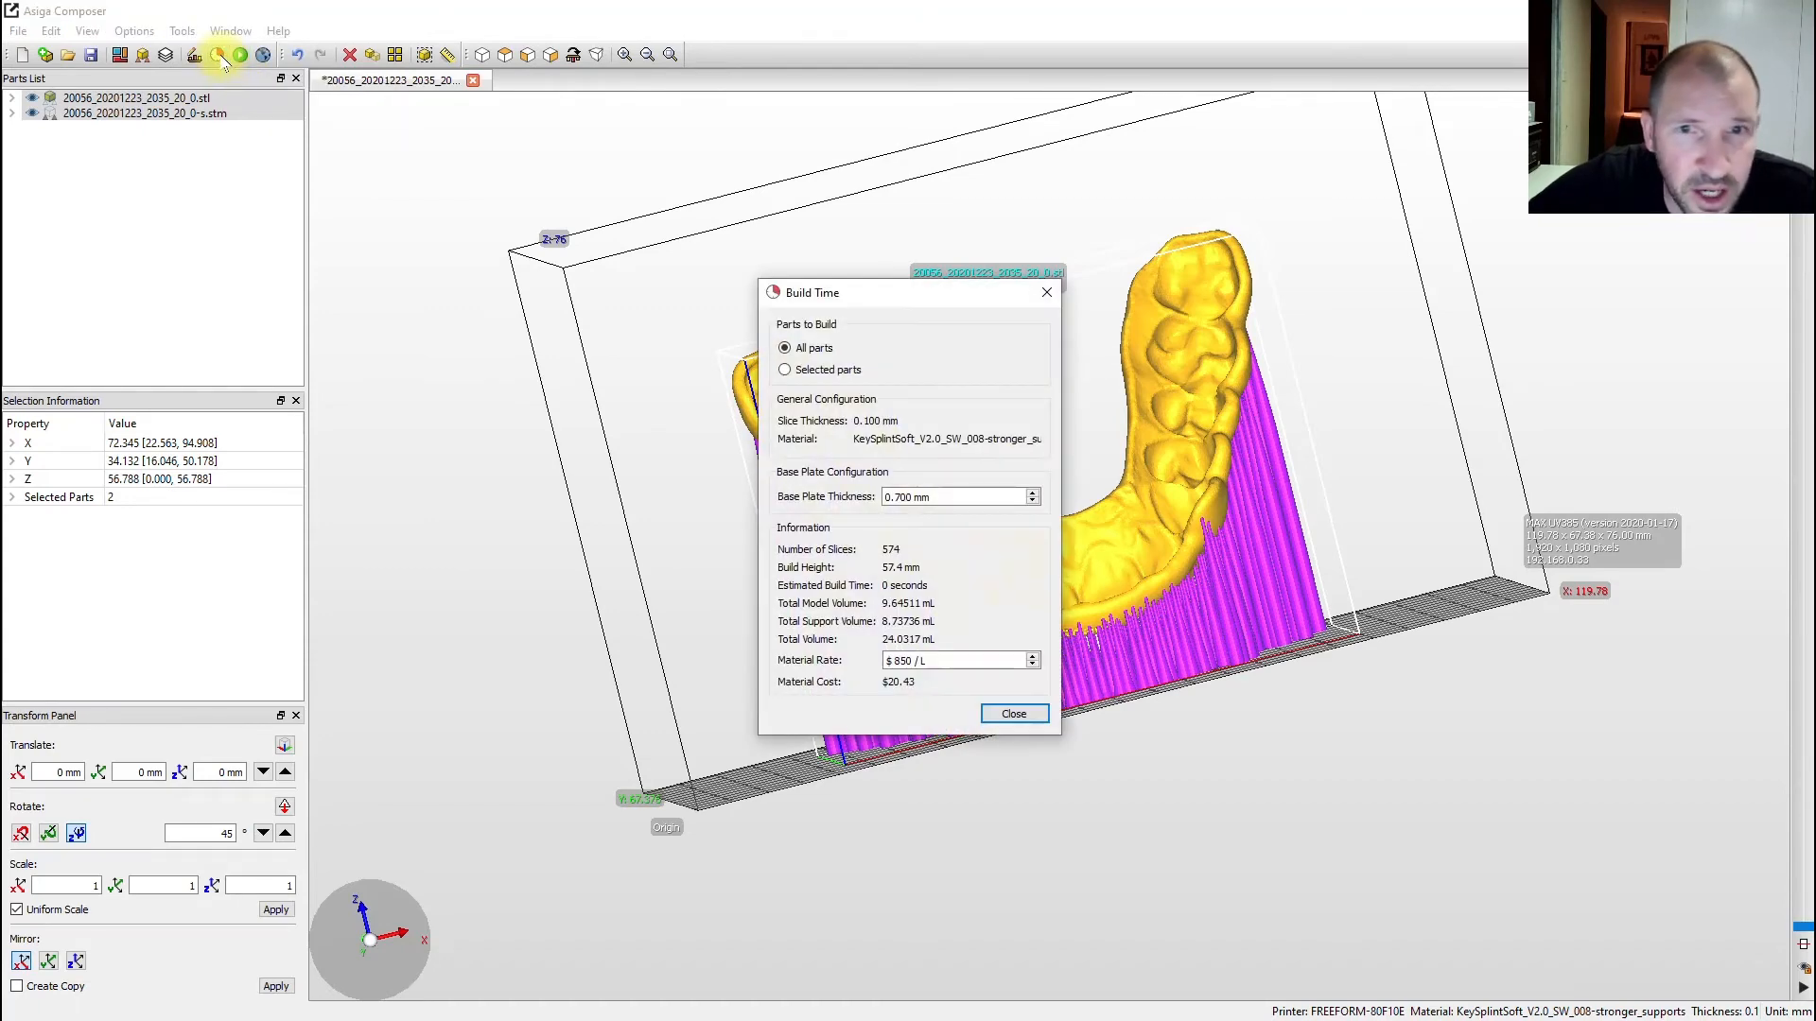
left_click_drag(932, 299, 887, 227)
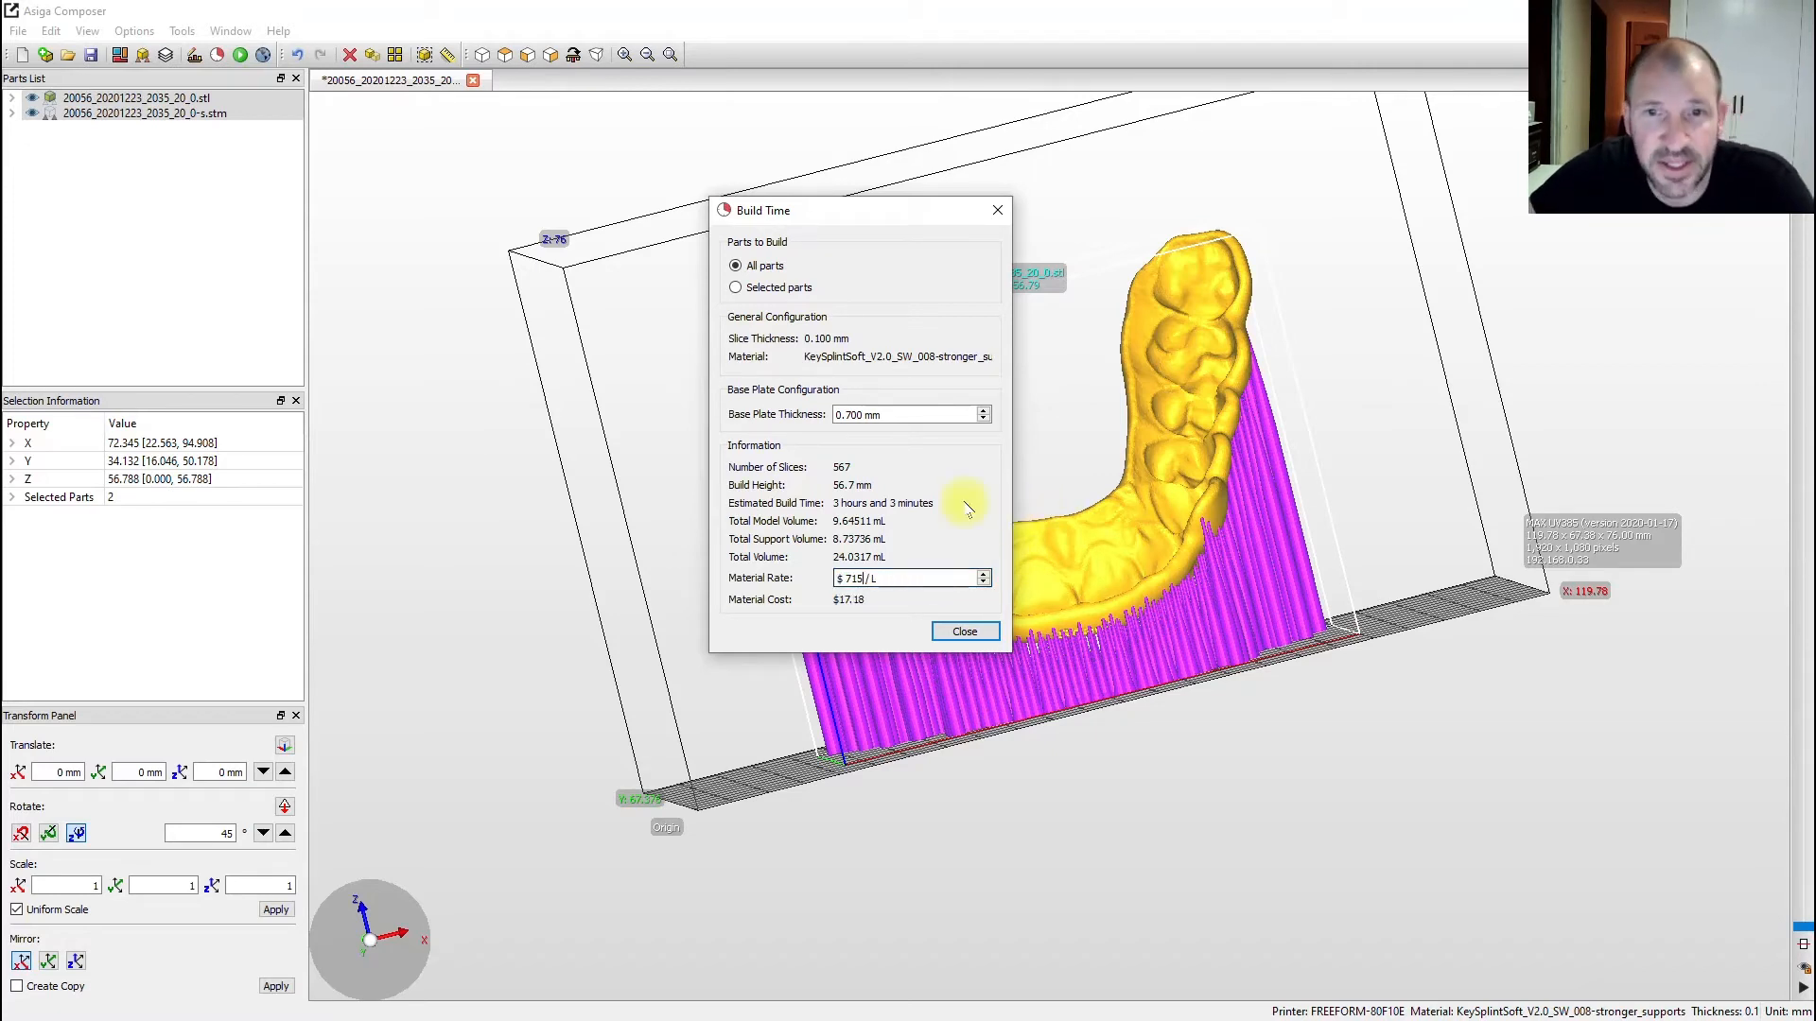
left_click(1001, 210)
left_click_drag(1206, 477, 1298, 520)
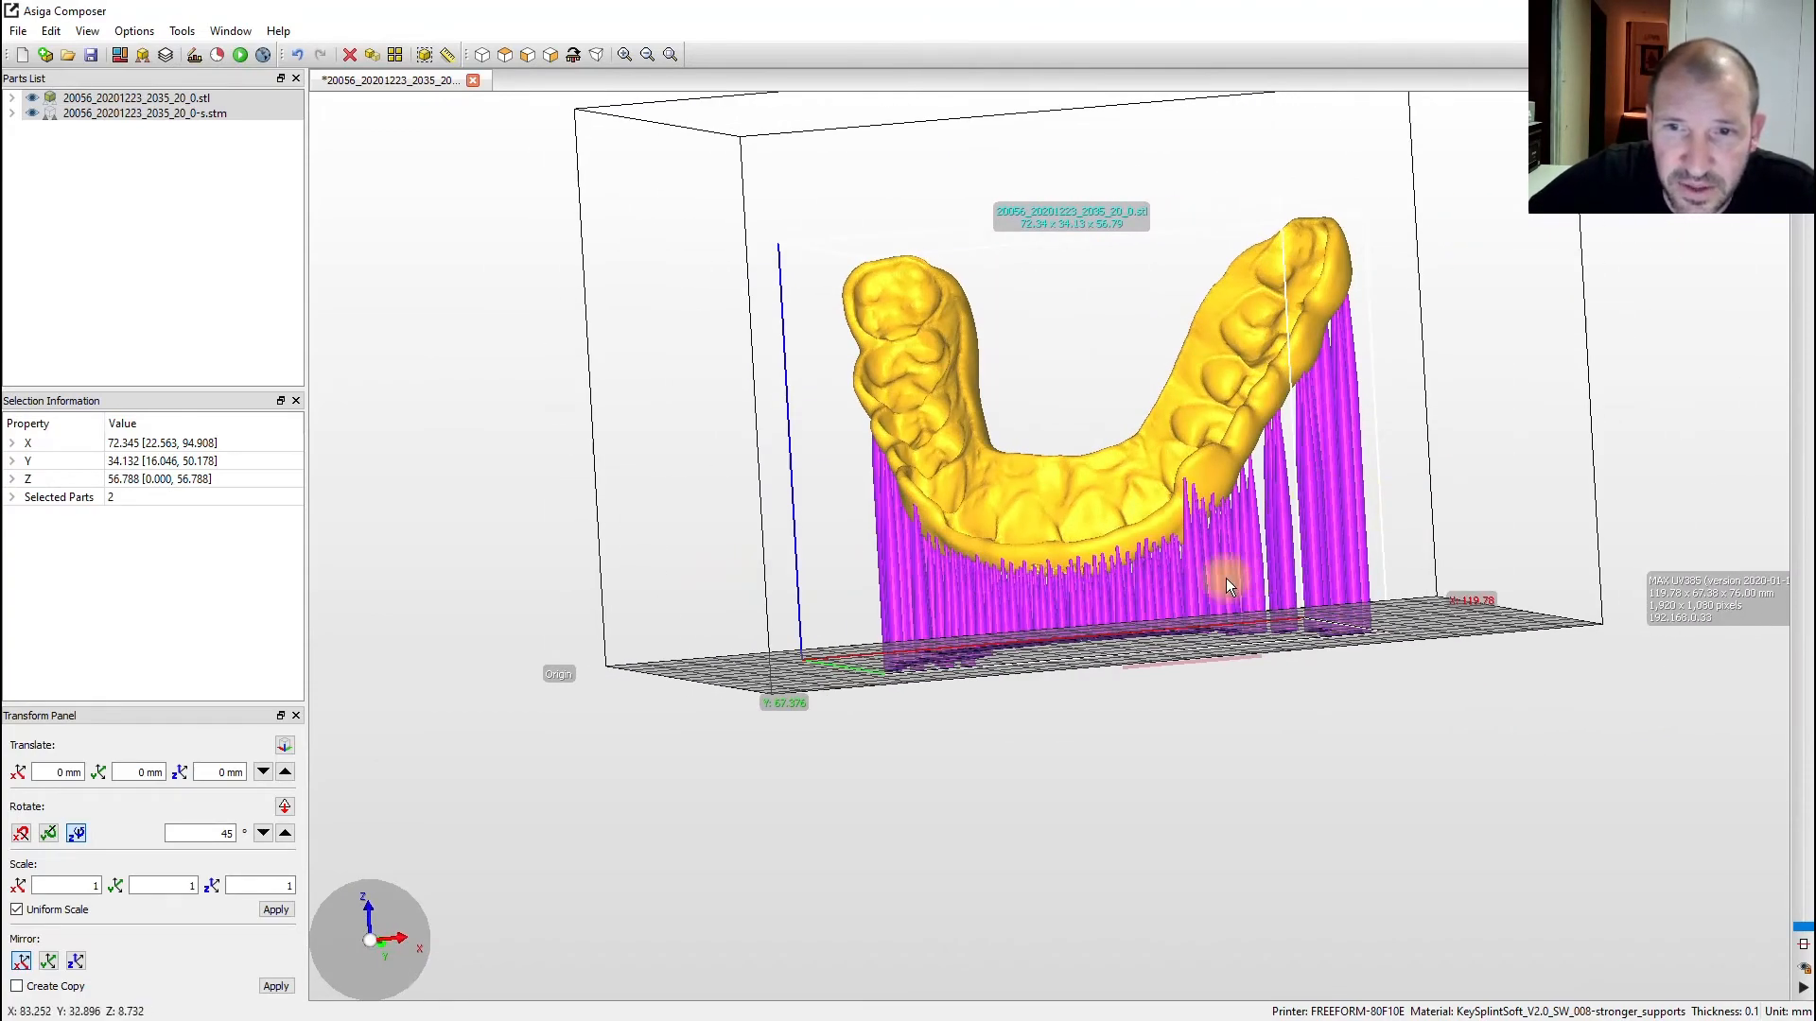
- Remove the splint's existing support file and tilt it about 28.8° more upright
left_click_drag(1226, 581, 1808, 569)
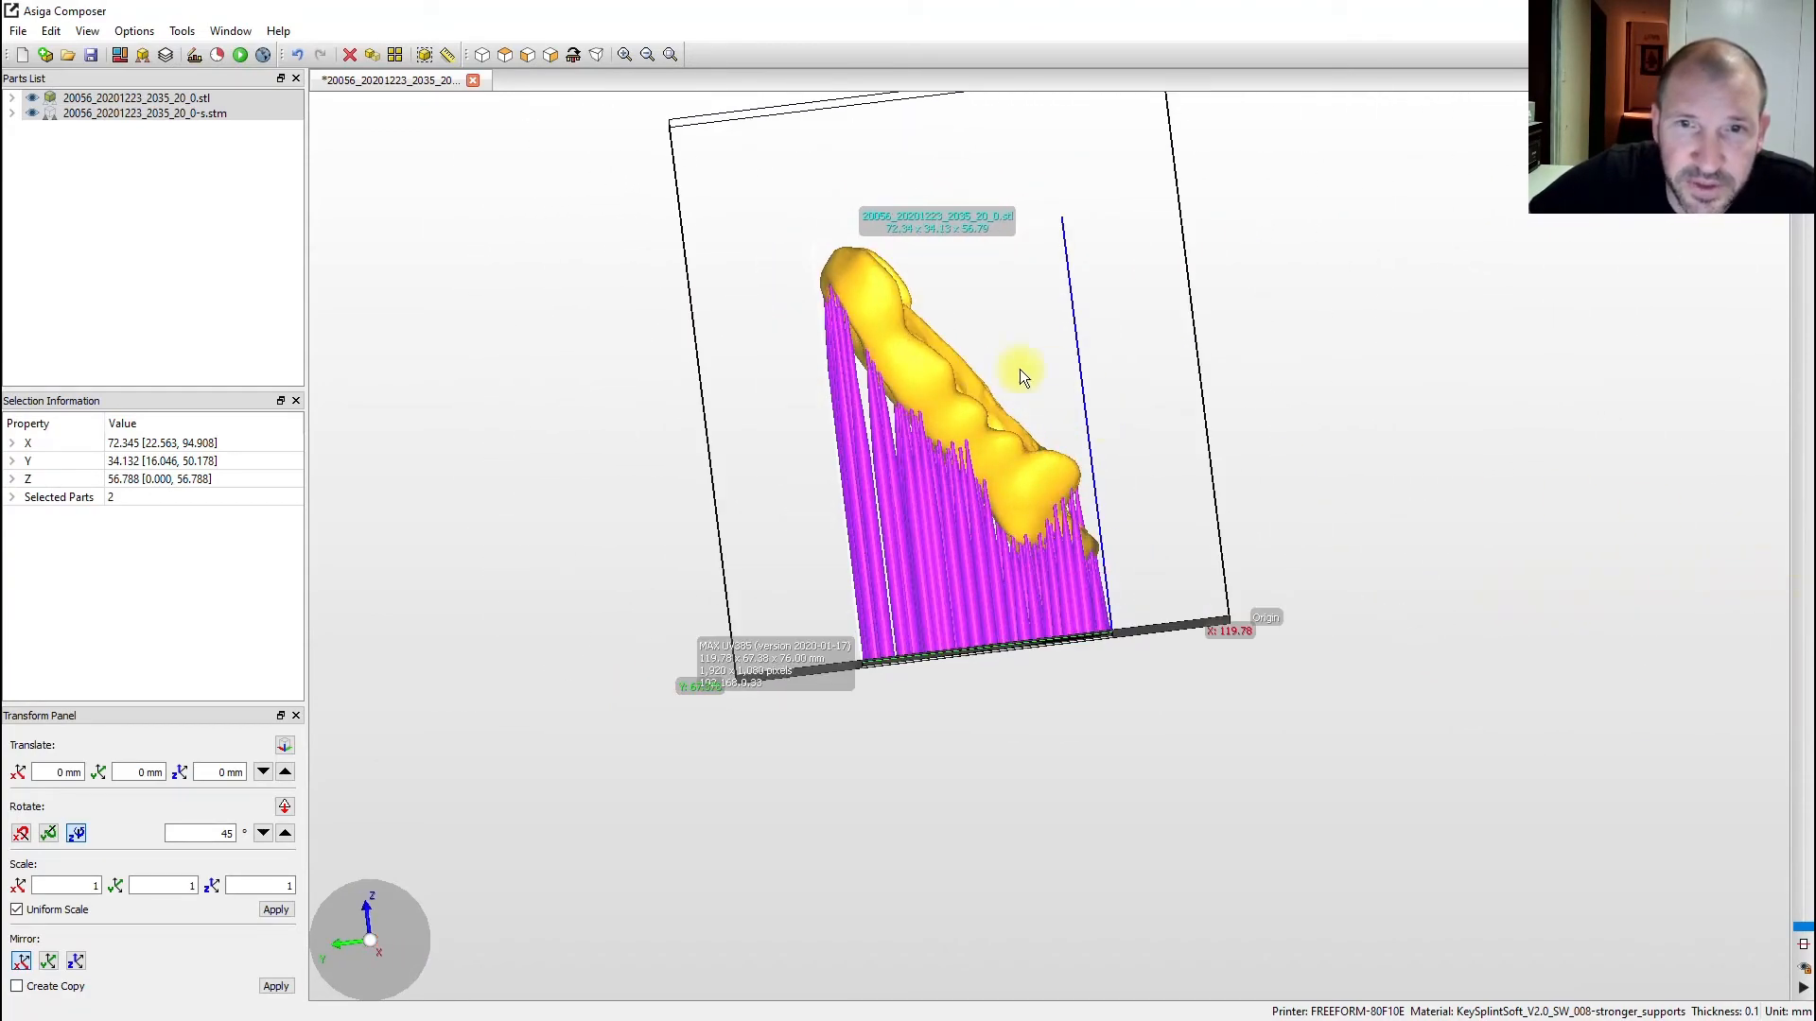
right_click(883, 302)
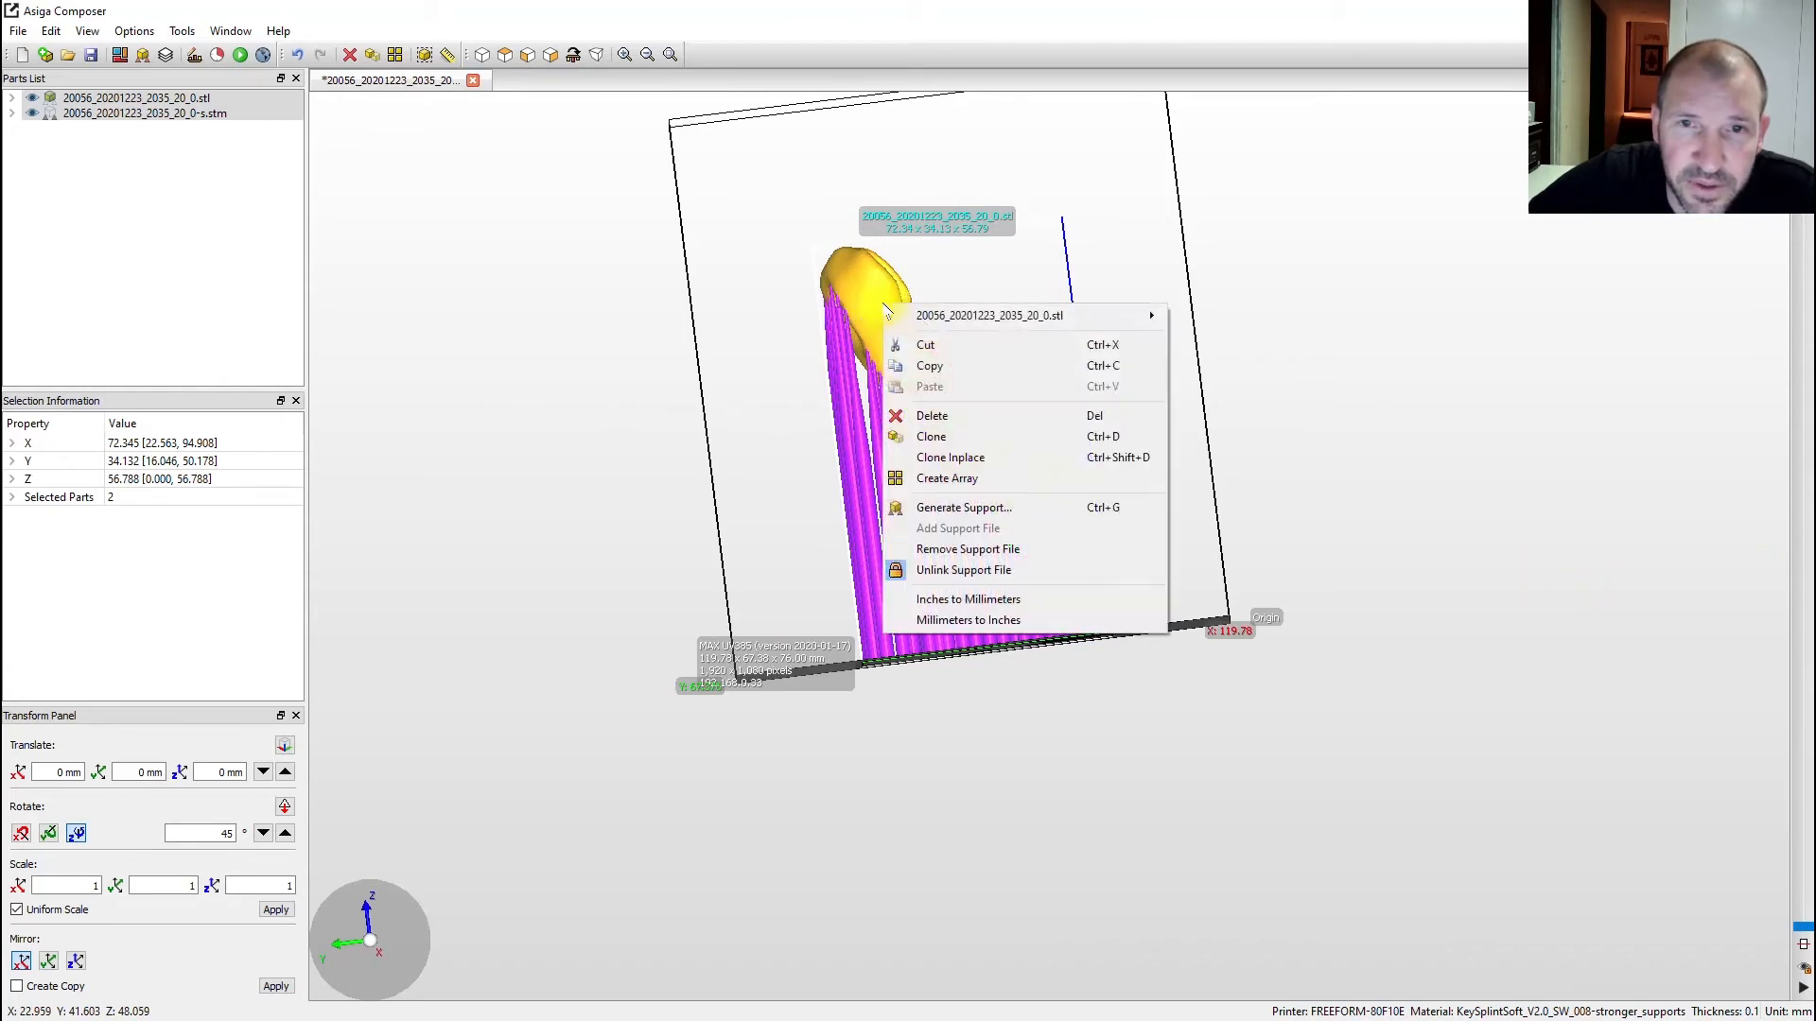
left_click(960, 548)
left_click_drag(871, 305, 935, 286)
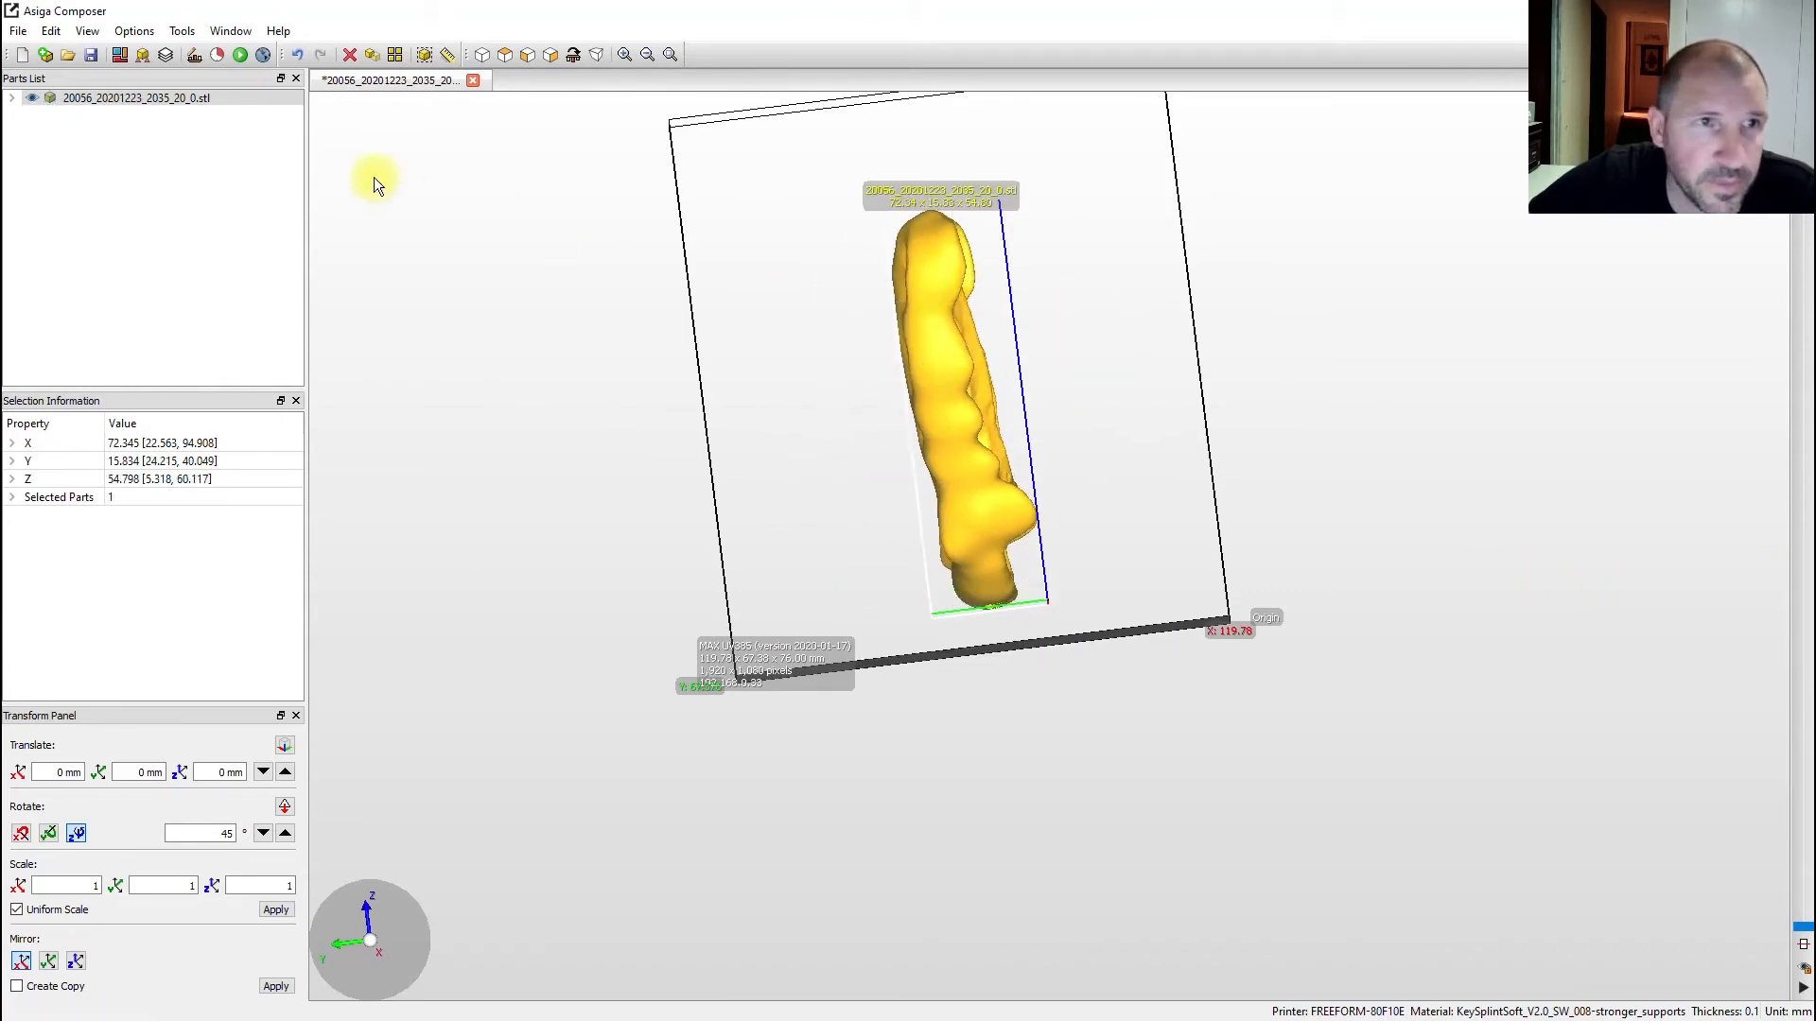
- Generate a fresh set of automatic supports for the re-rotated splint
left_click(142, 56)
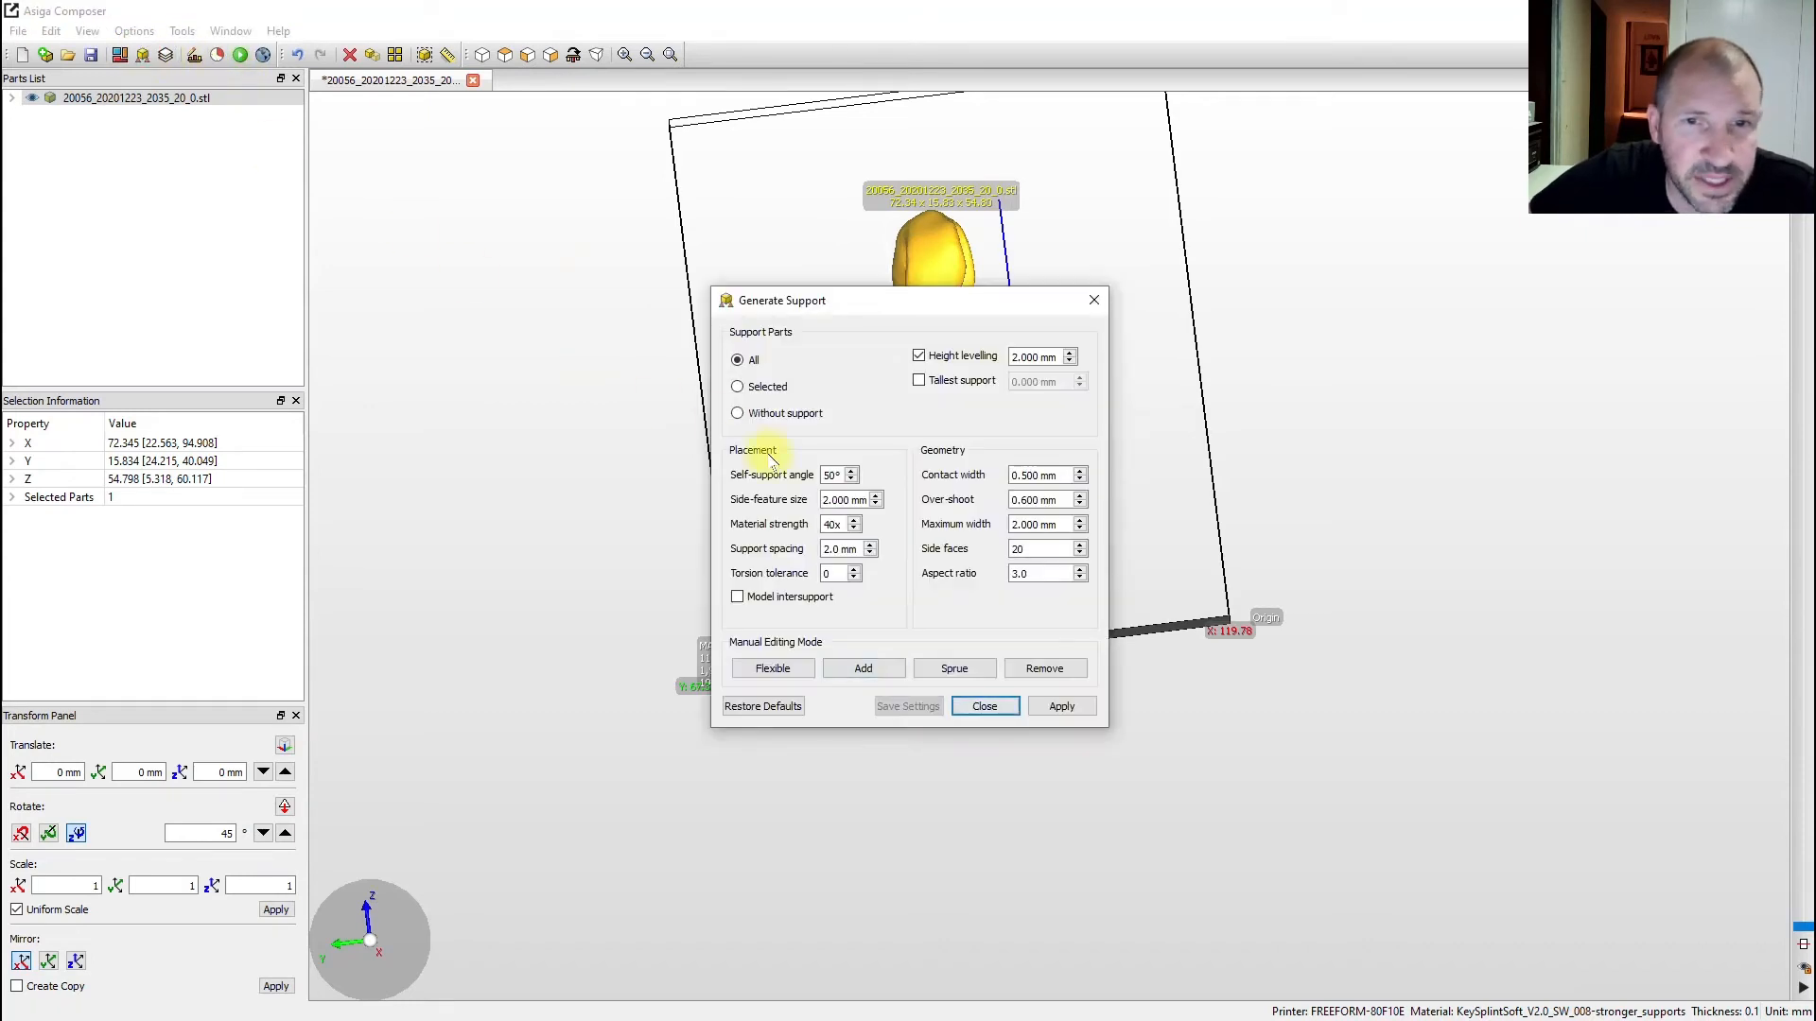
left_click(984, 709)
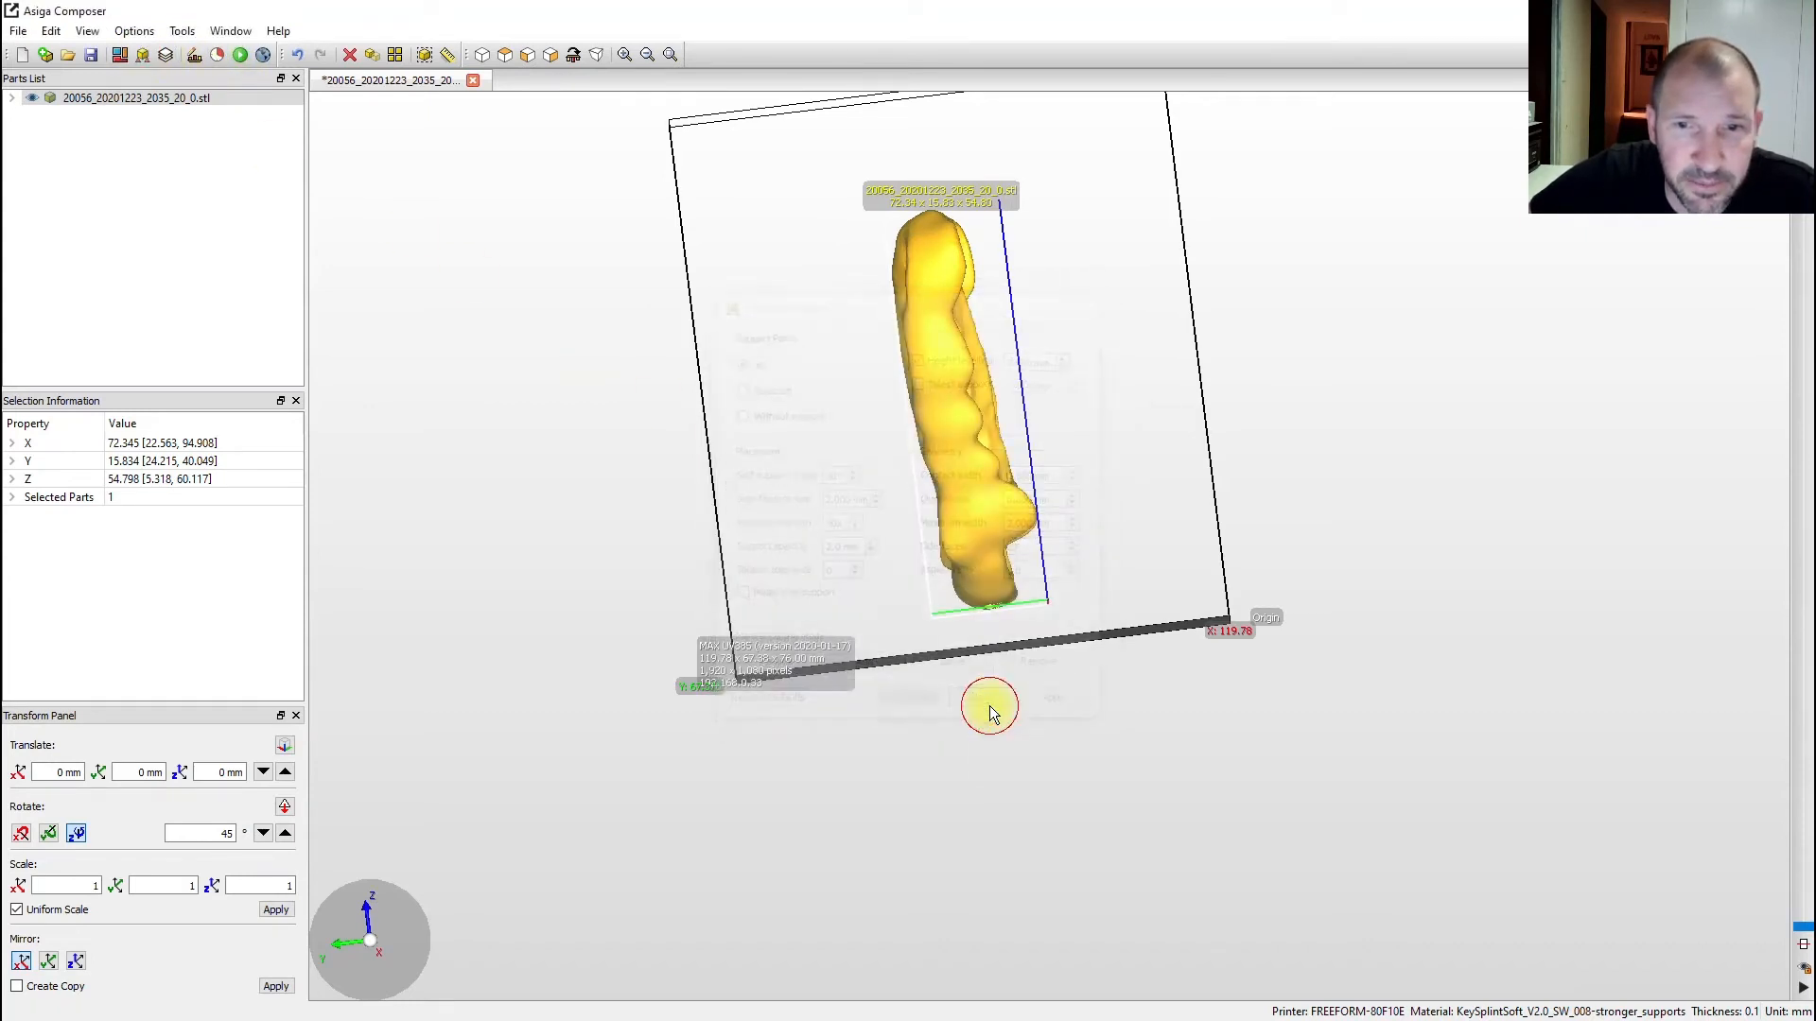
left_click(143, 56)
left_click(1061, 706)
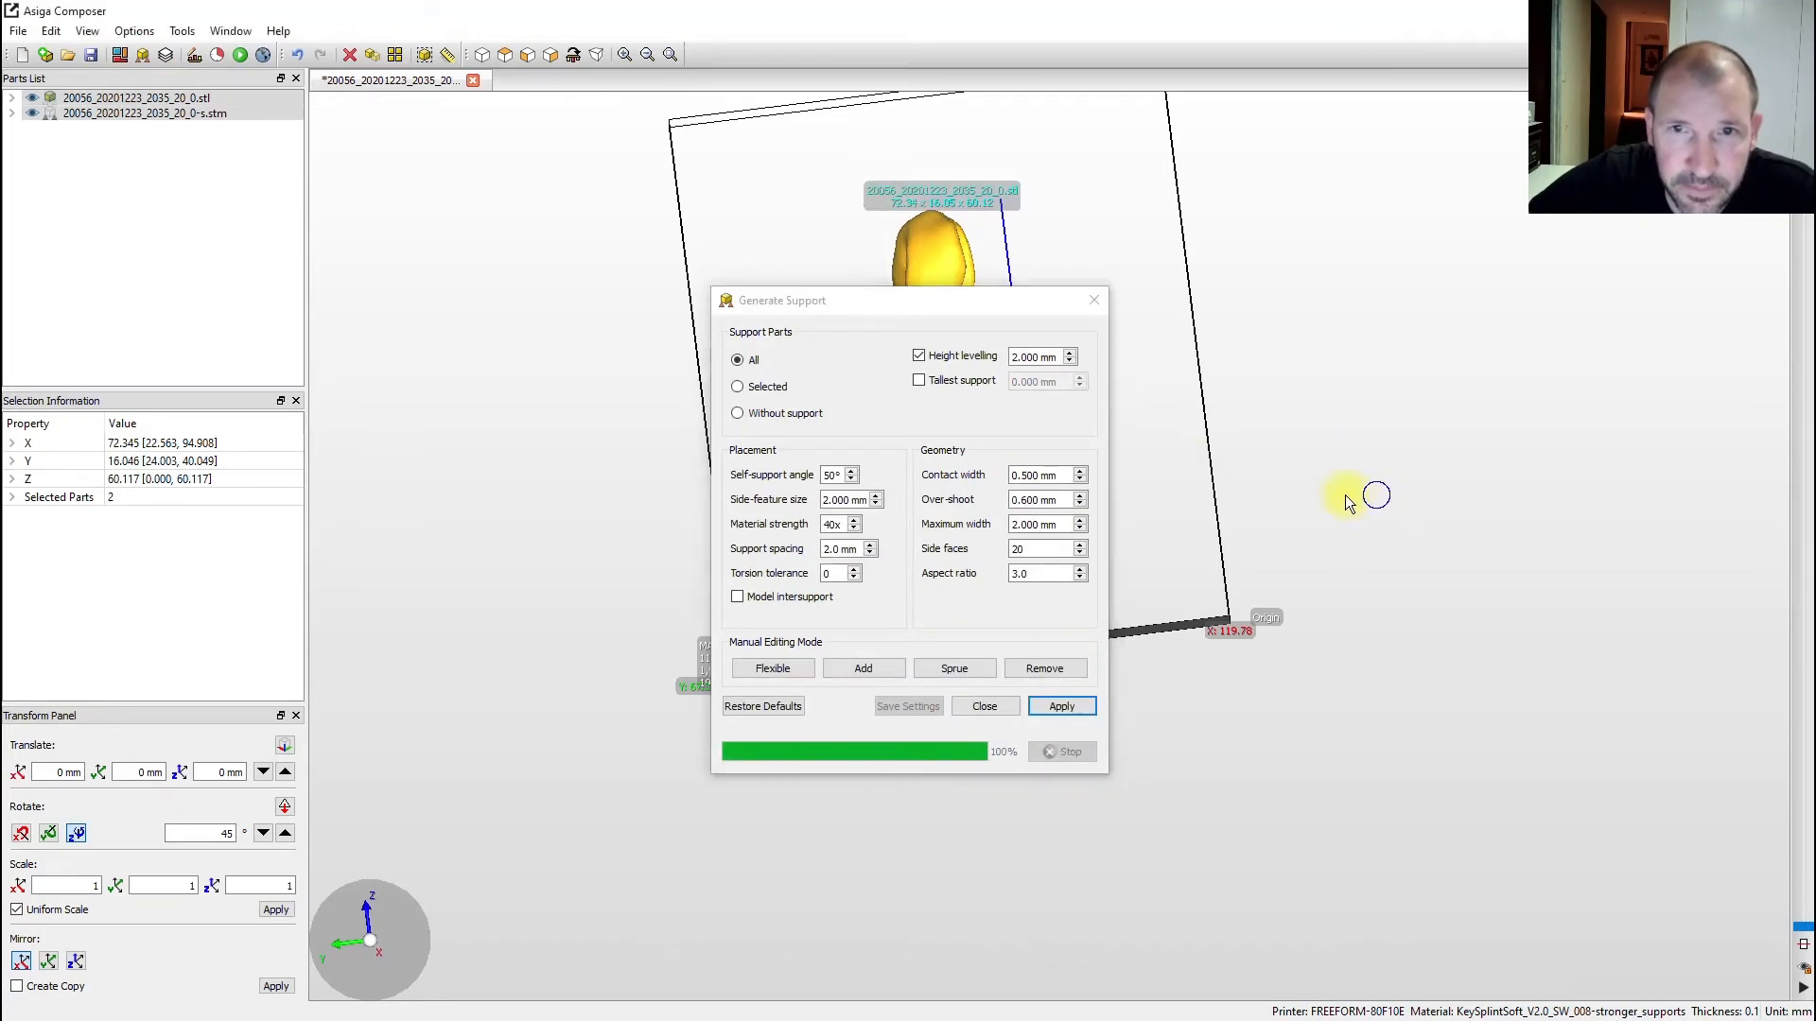
- Set the support generator to manual placement and bring the splint's underside into view
right_click_drag(1412, 412, 961, 460)
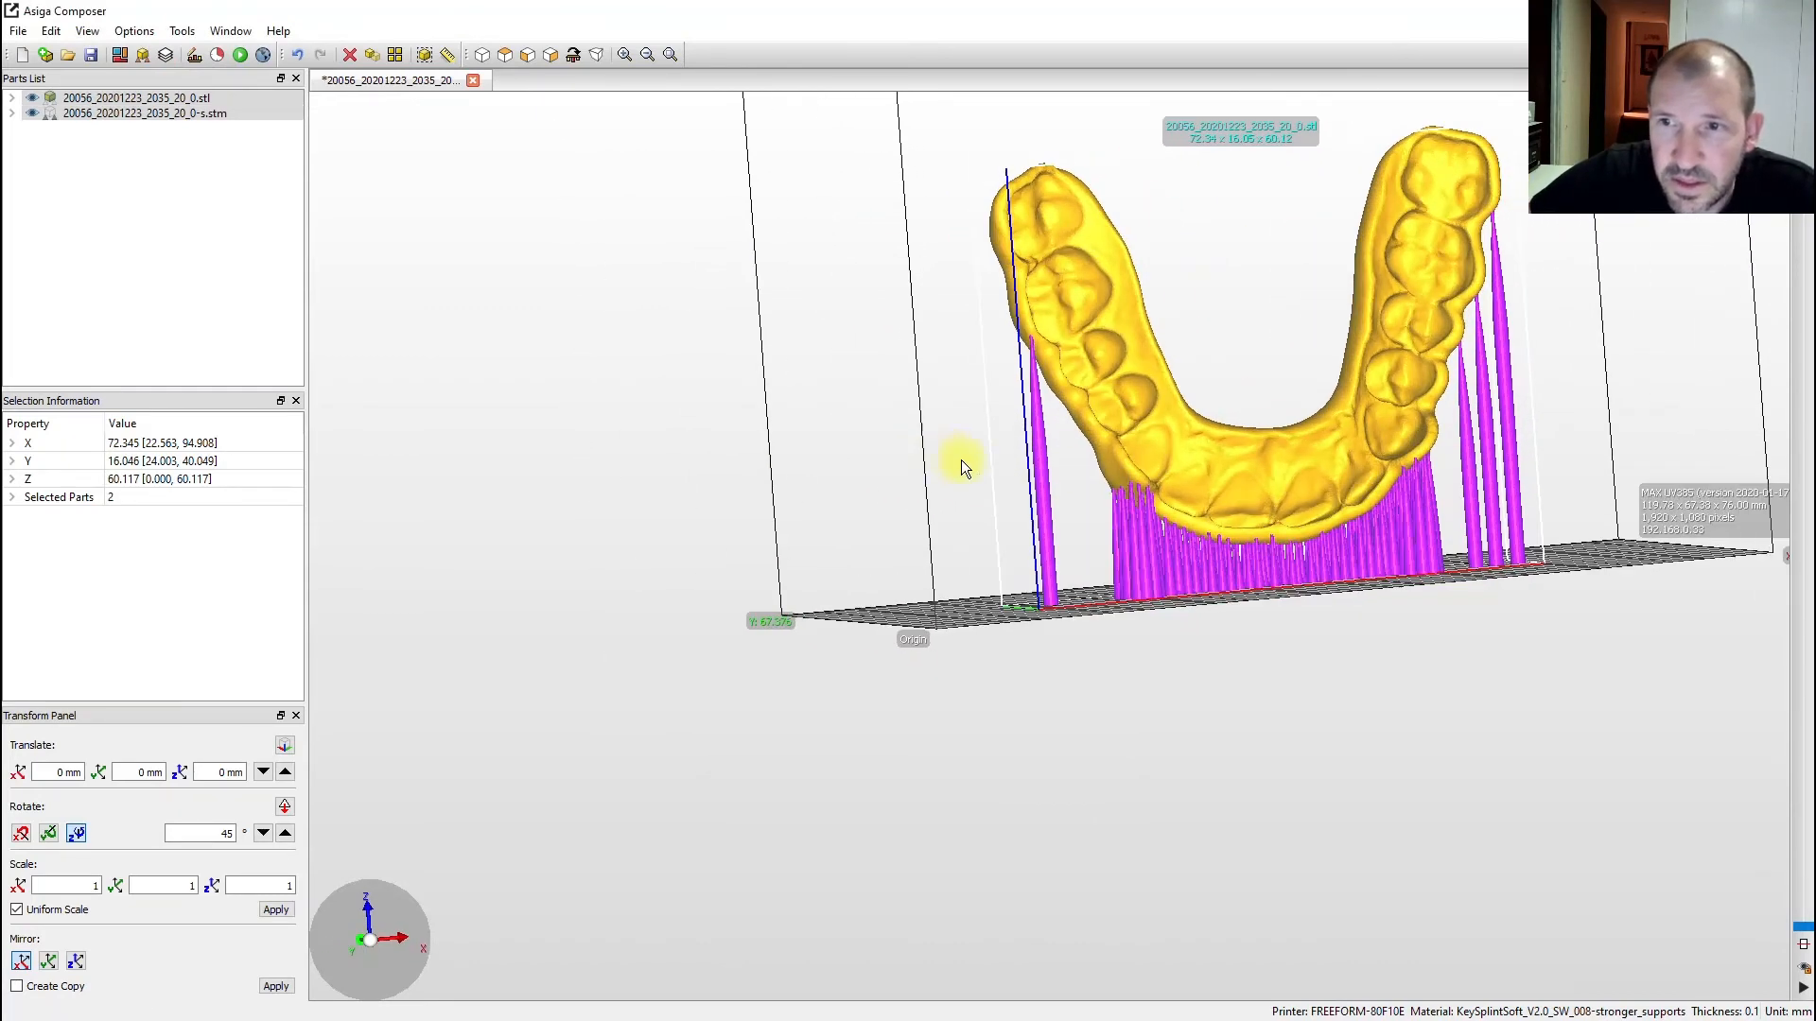
scroll(1152, 421, "up", 5)
scroll(1178, 476, "down", 4)
right_click_drag(1178, 475, 1405, 298)
left_click(142, 54)
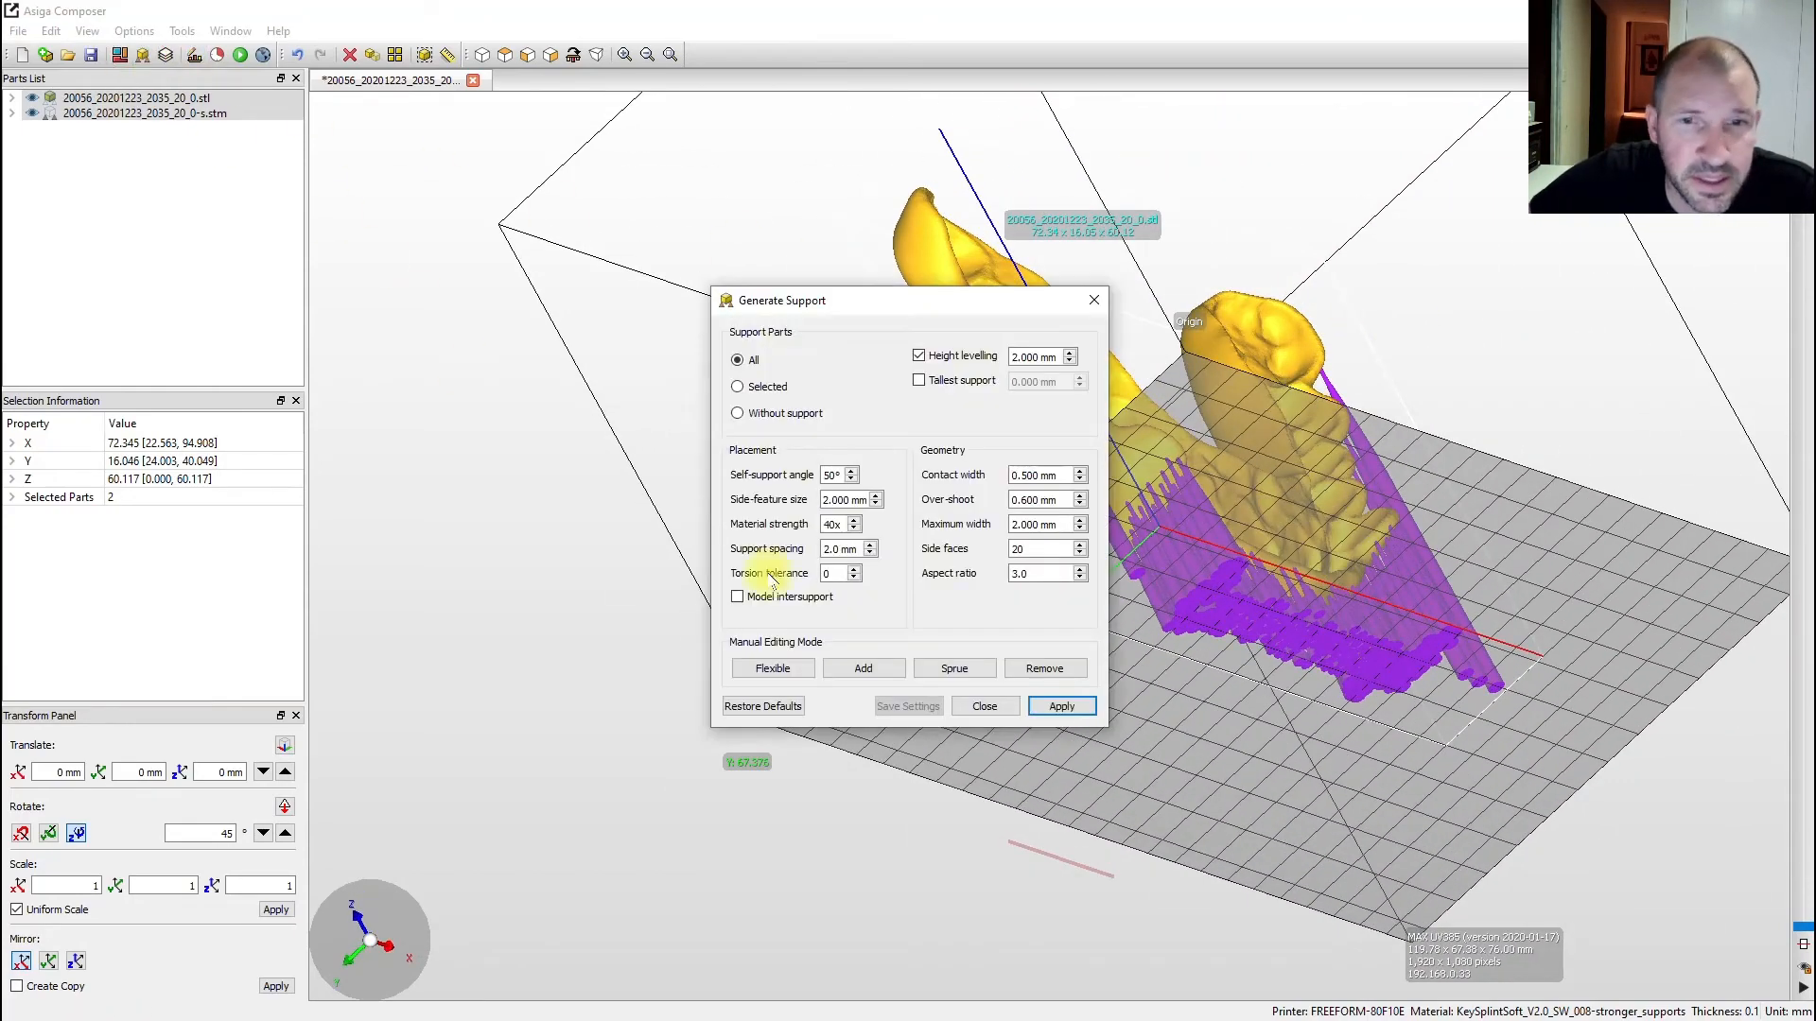
left_click(884, 670)
right_click_drag(1206, 568, 1217, 459)
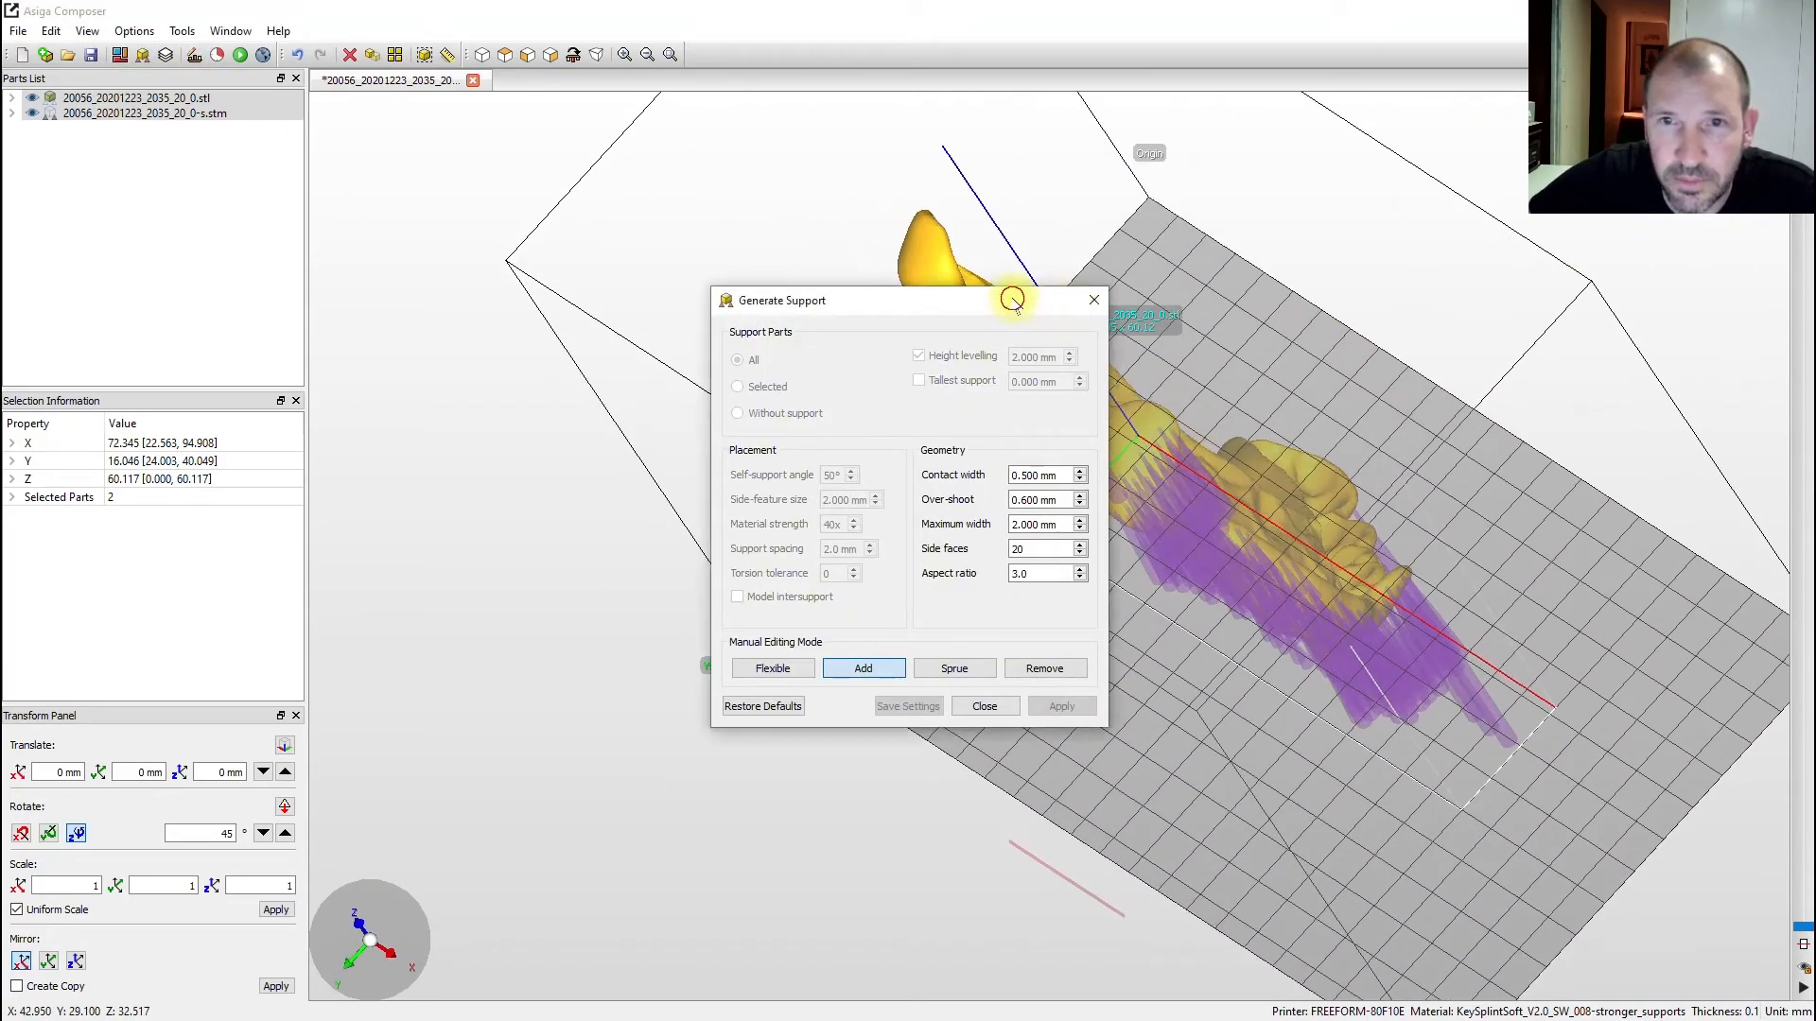
left_click_drag(1013, 297, 663, 268)
- Add three manual supports under the splint, including one at its tip, then close the window
left_click(1133, 454)
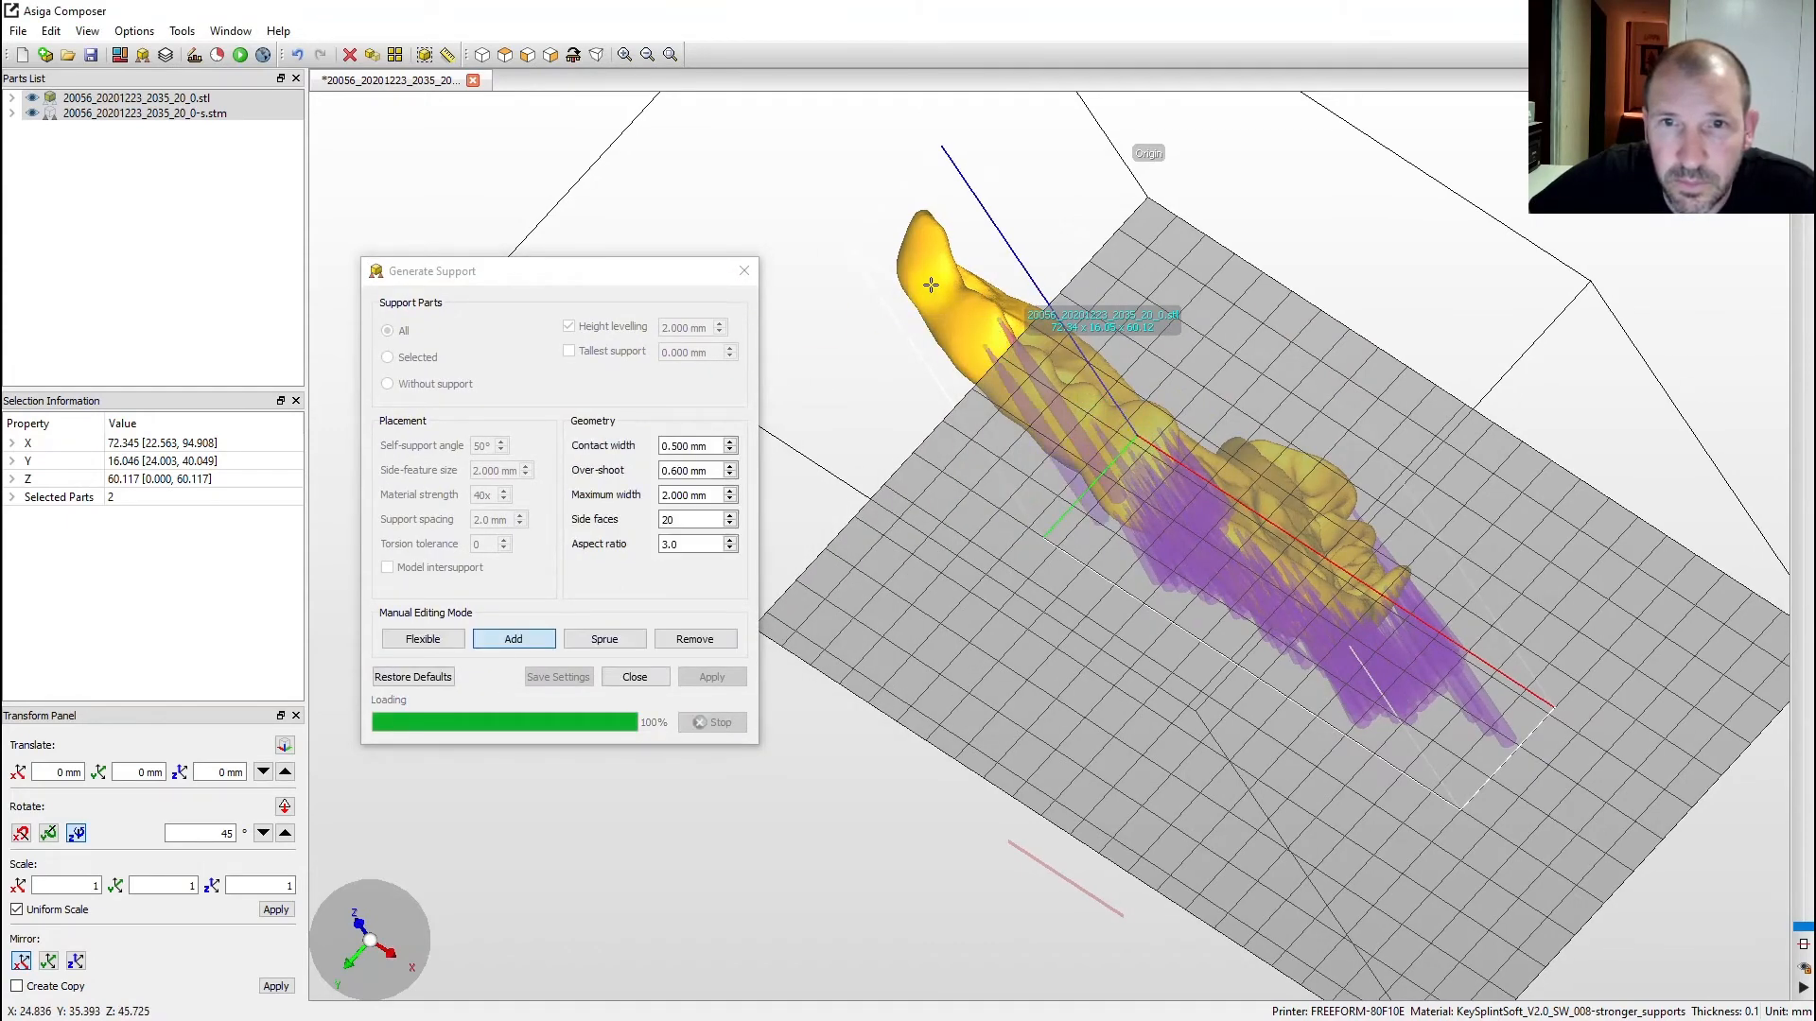
left_click(936, 253)
scroll(1245, 377, "down", 5)
right_click_drag(1241, 383, 1177, 407)
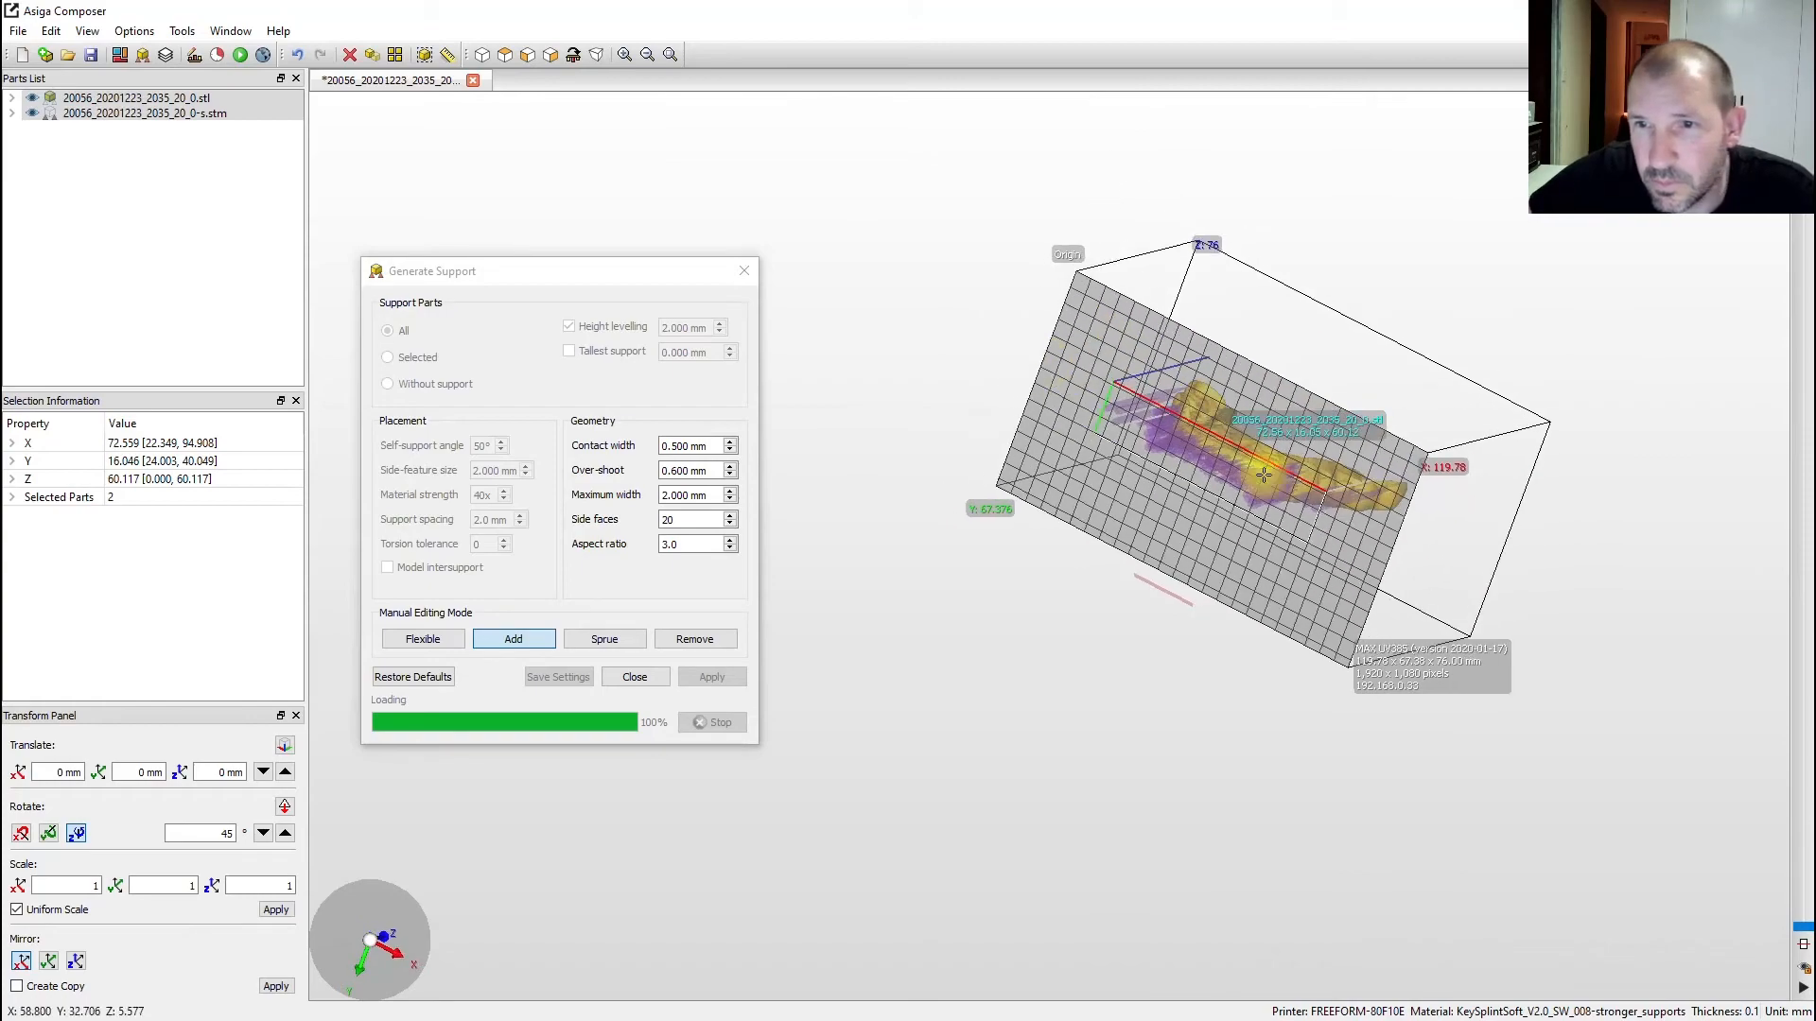
scroll(1283, 460, "up", 5)
right_click_drag(1429, 553, 1485, 586)
left_click(1414, 552)
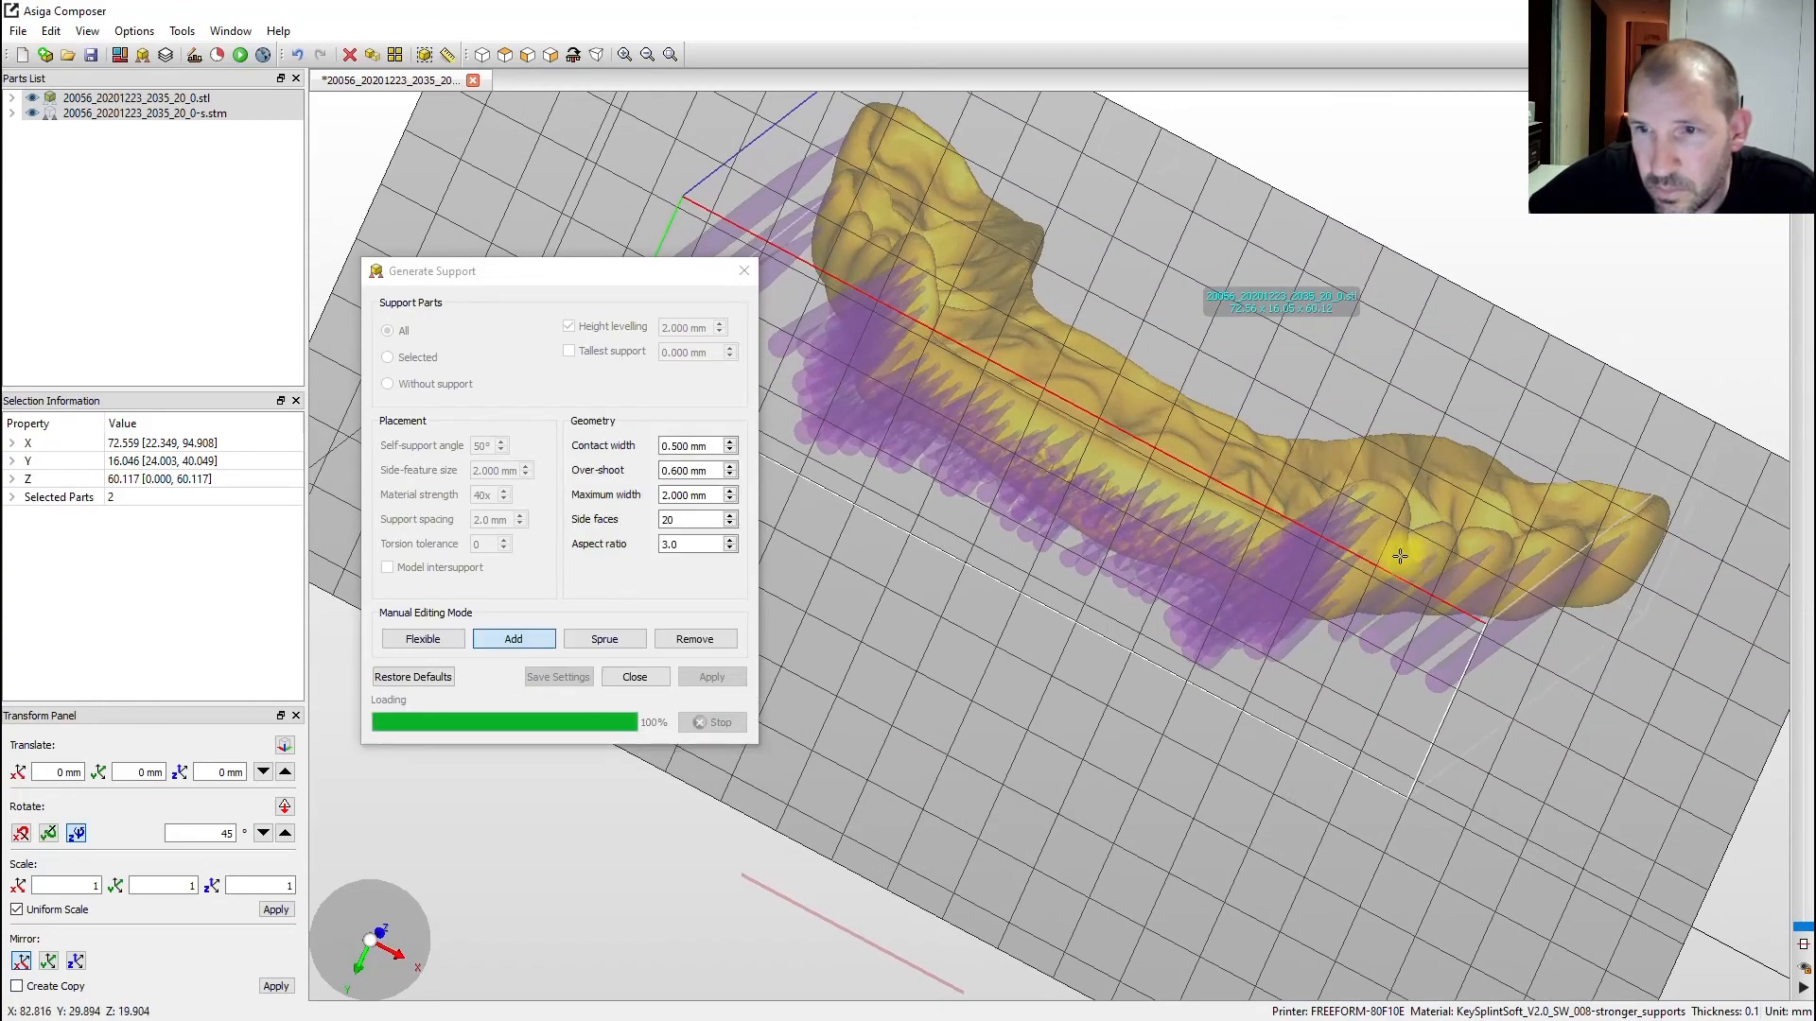
scroll(1310, 518, "down", 5)
right_click_drag(1126, 434, 1116, 544)
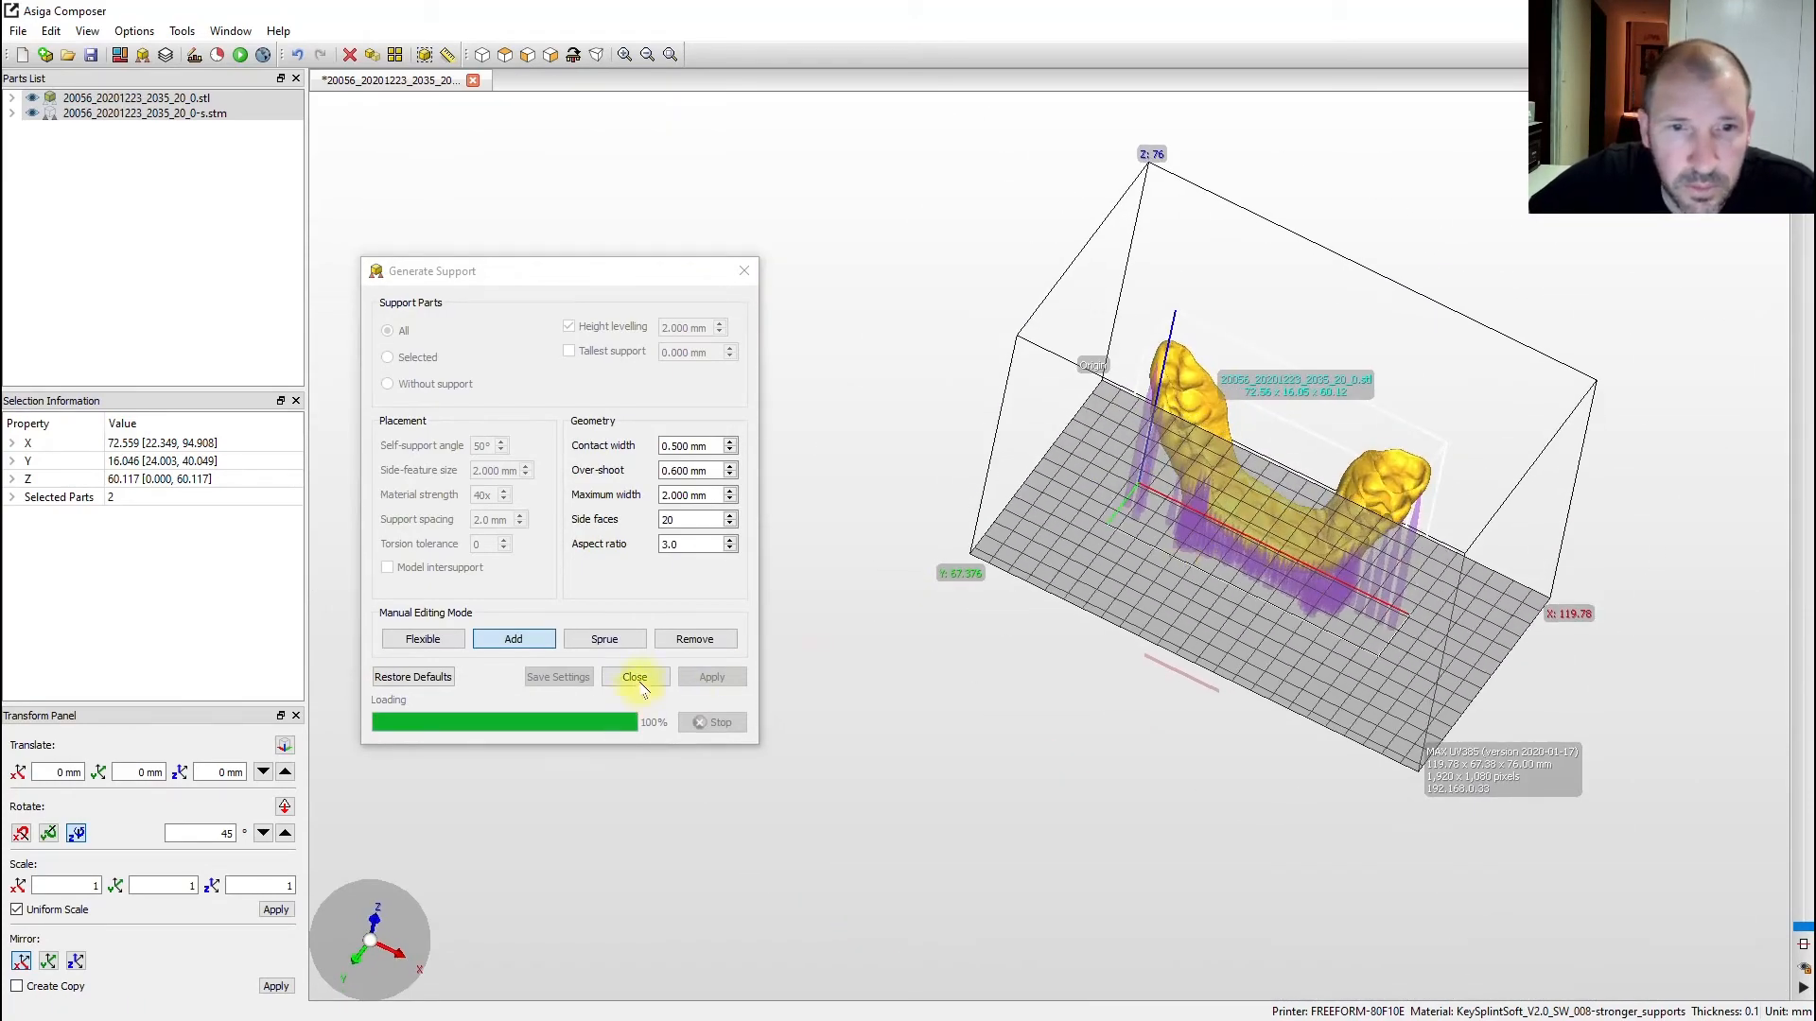
left_click(634, 678)
right_click_drag(640, 681, 979, 470)
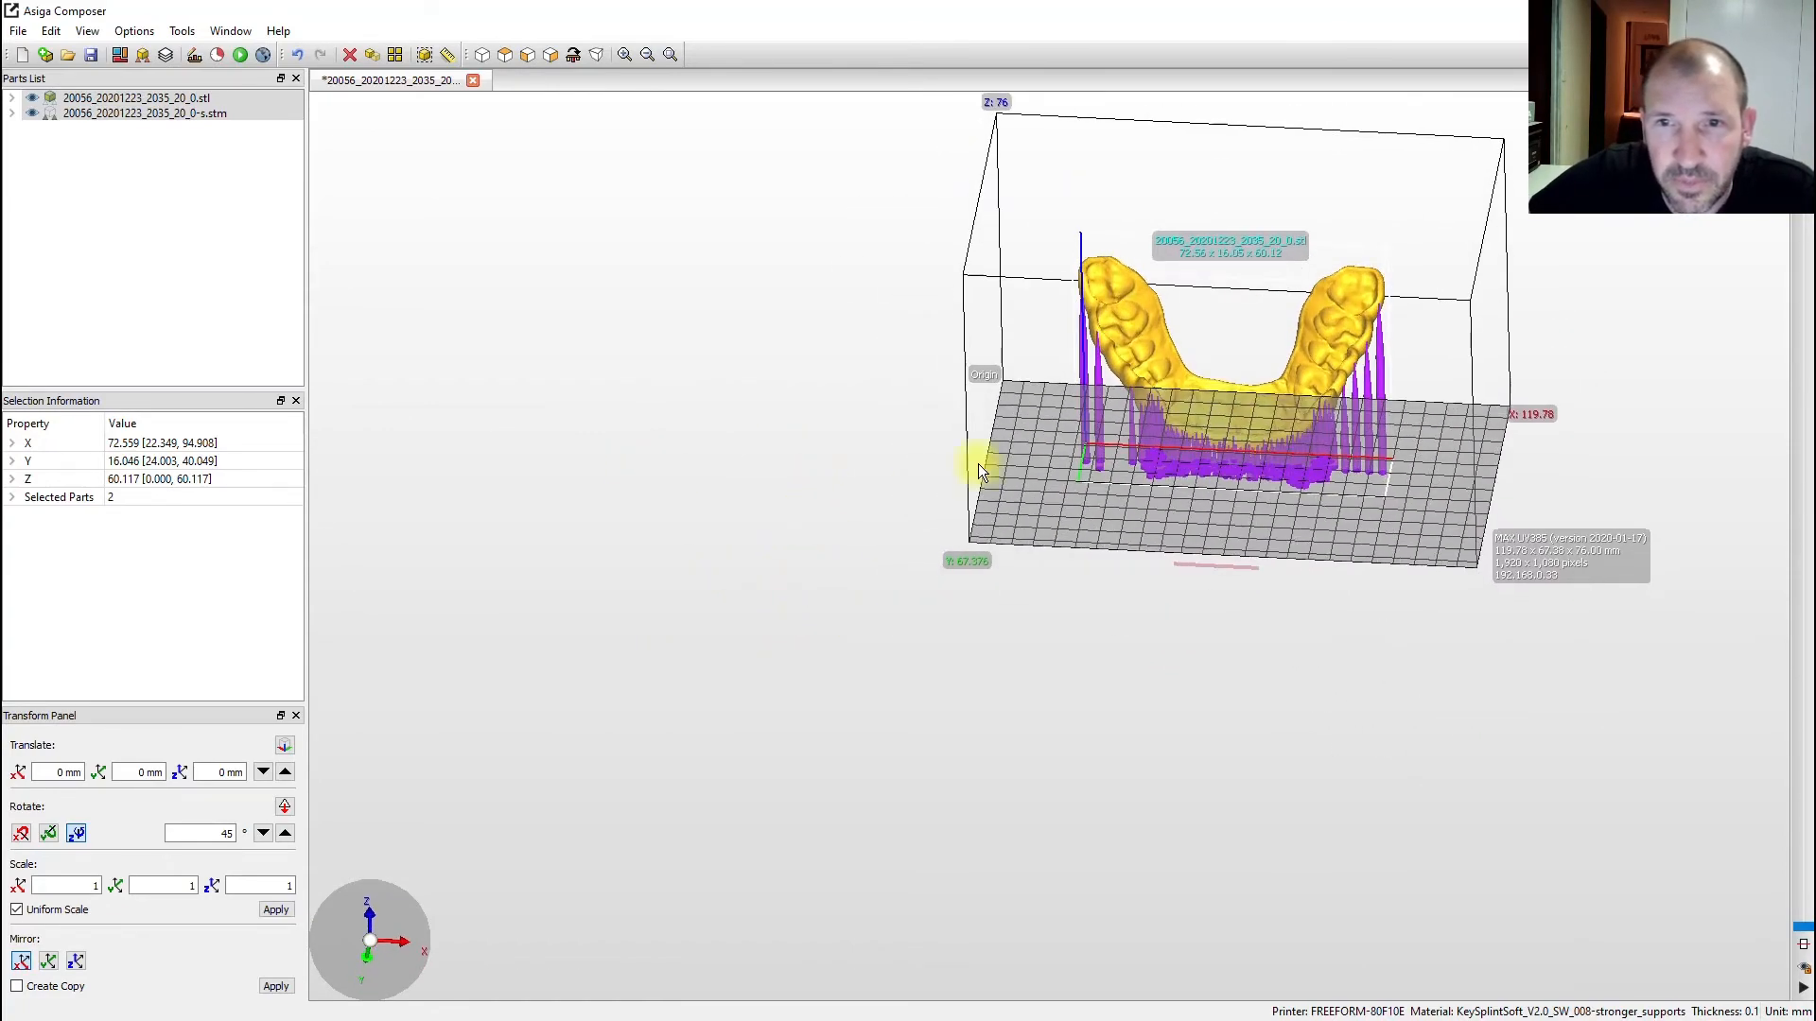
- Recheck the build estimate: 608 slices, 60.8 mm height, 2.76439 mL support volume, $12.91 material
scroll(978, 470, "up", 2)
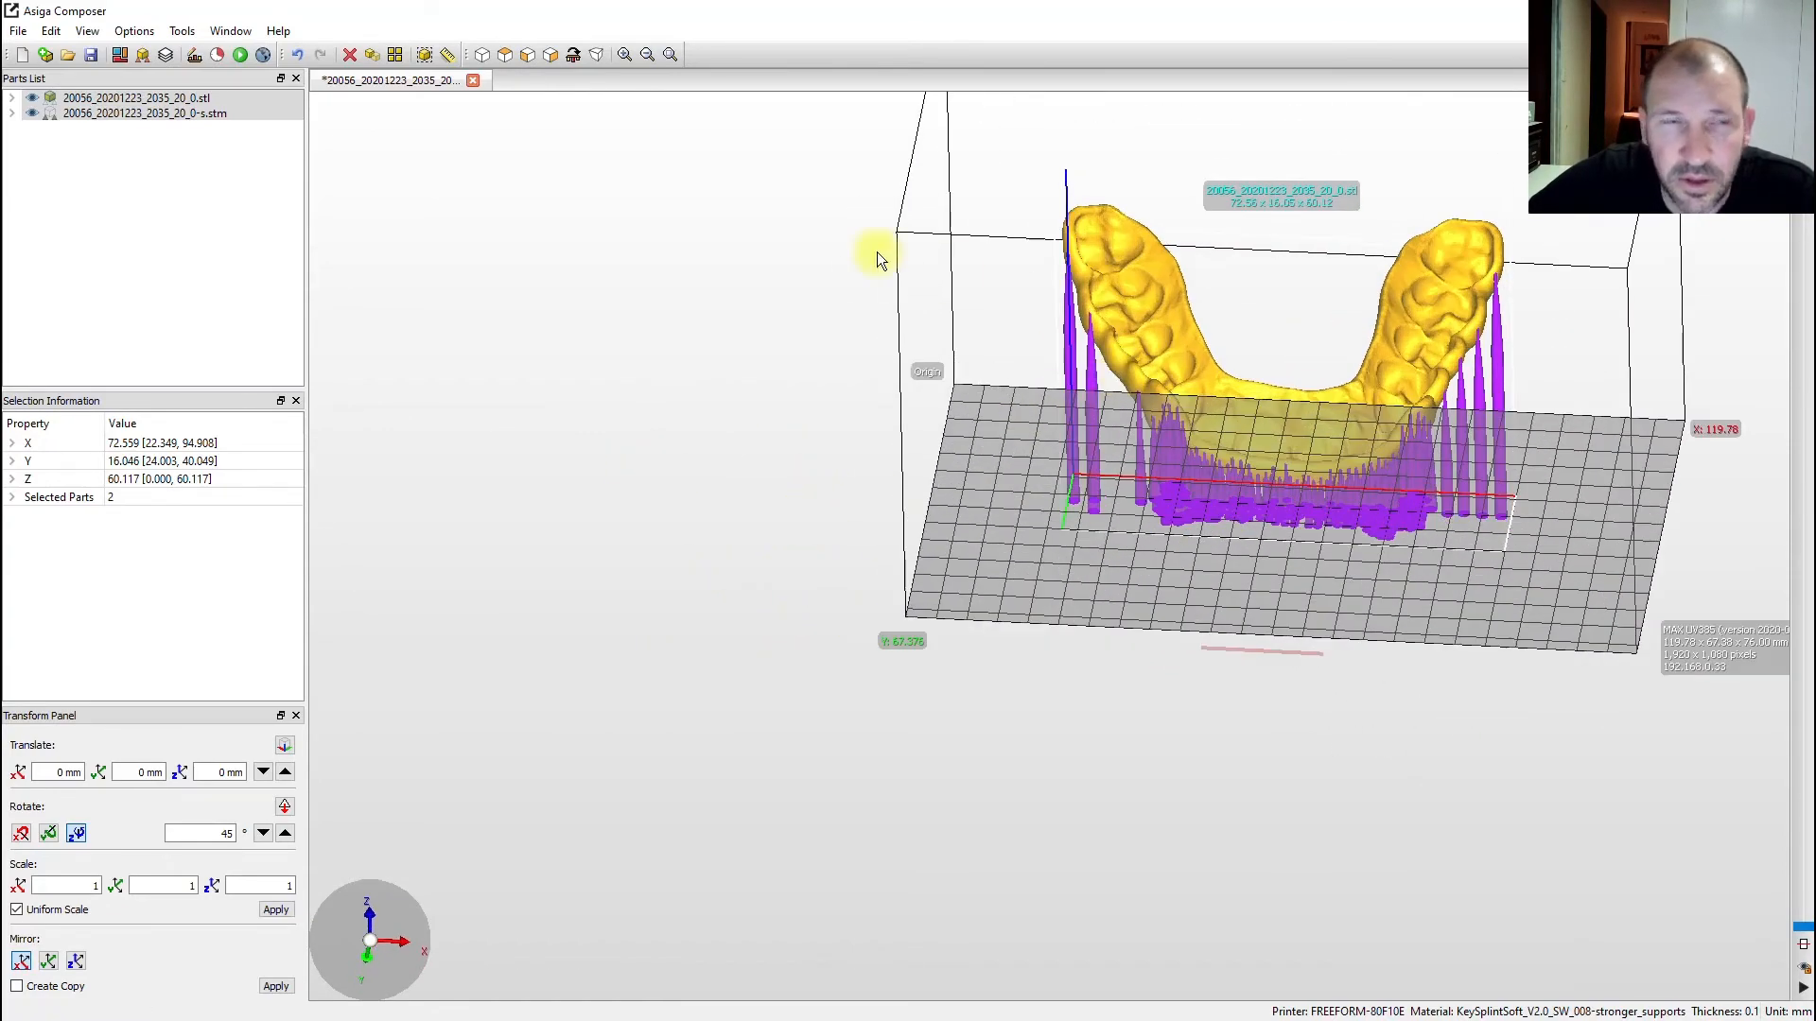
left_click(216, 55)
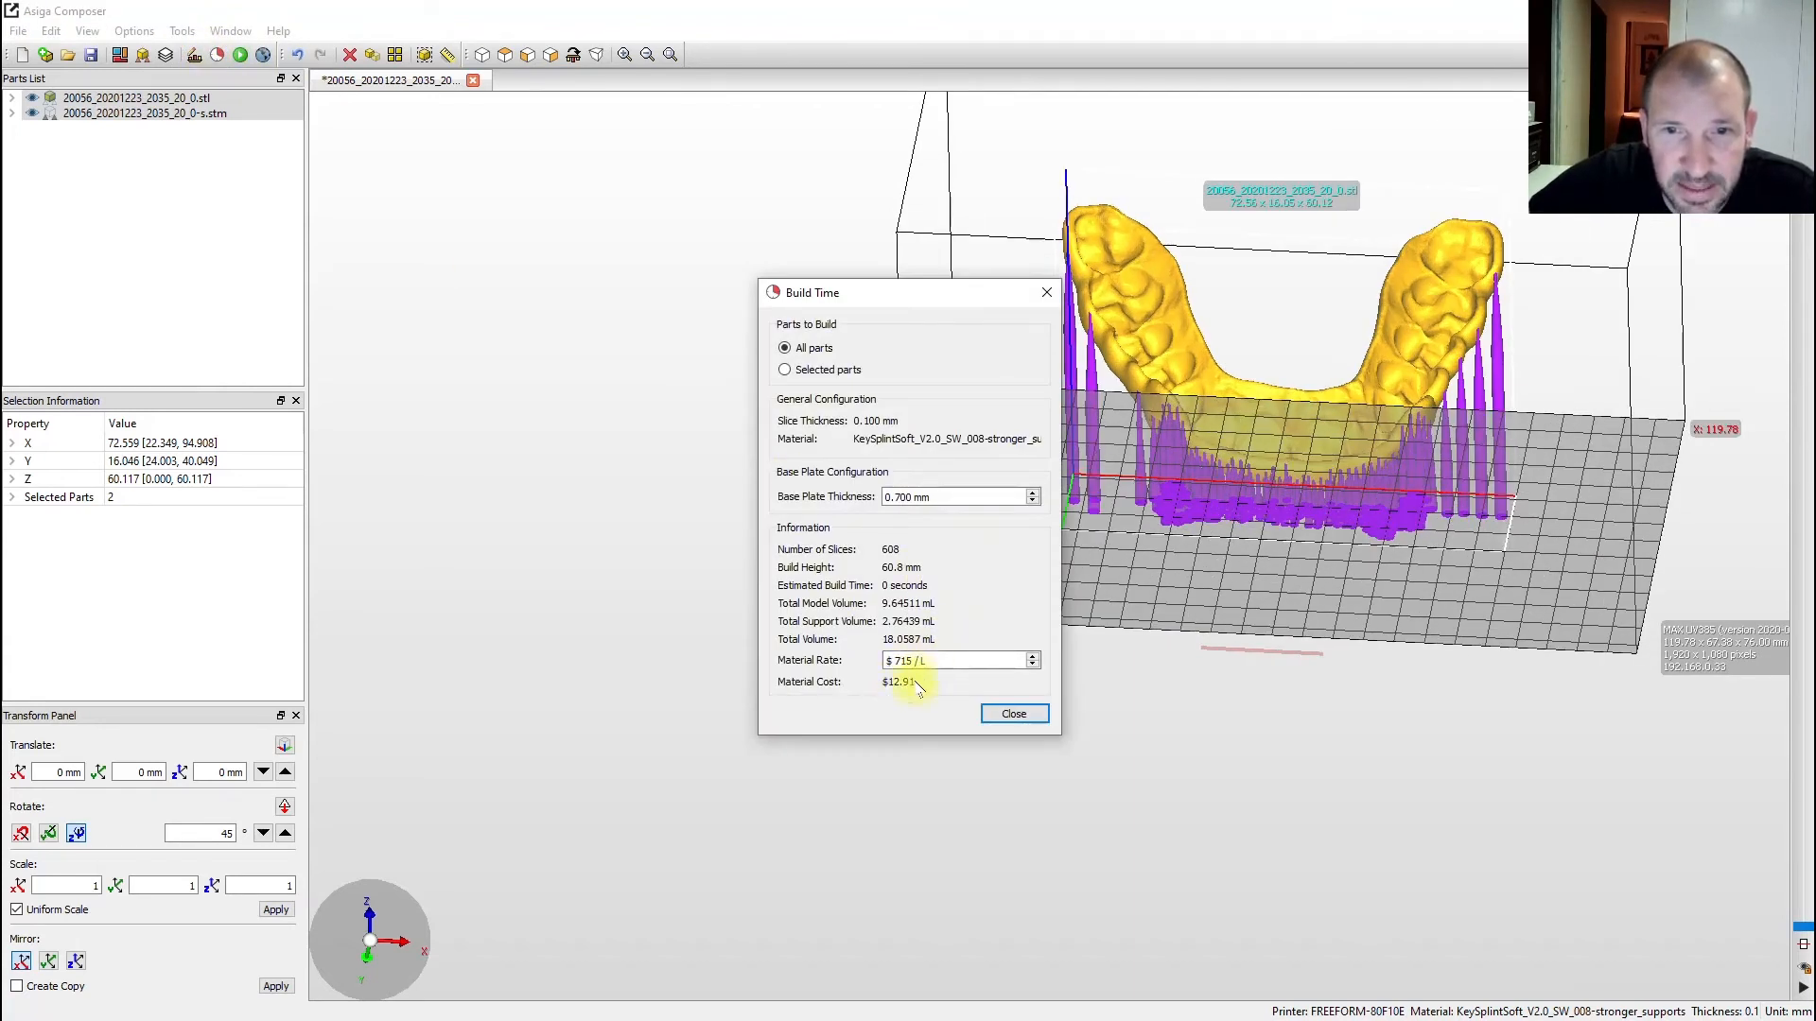
left_click_drag(943, 305, 743, 253)
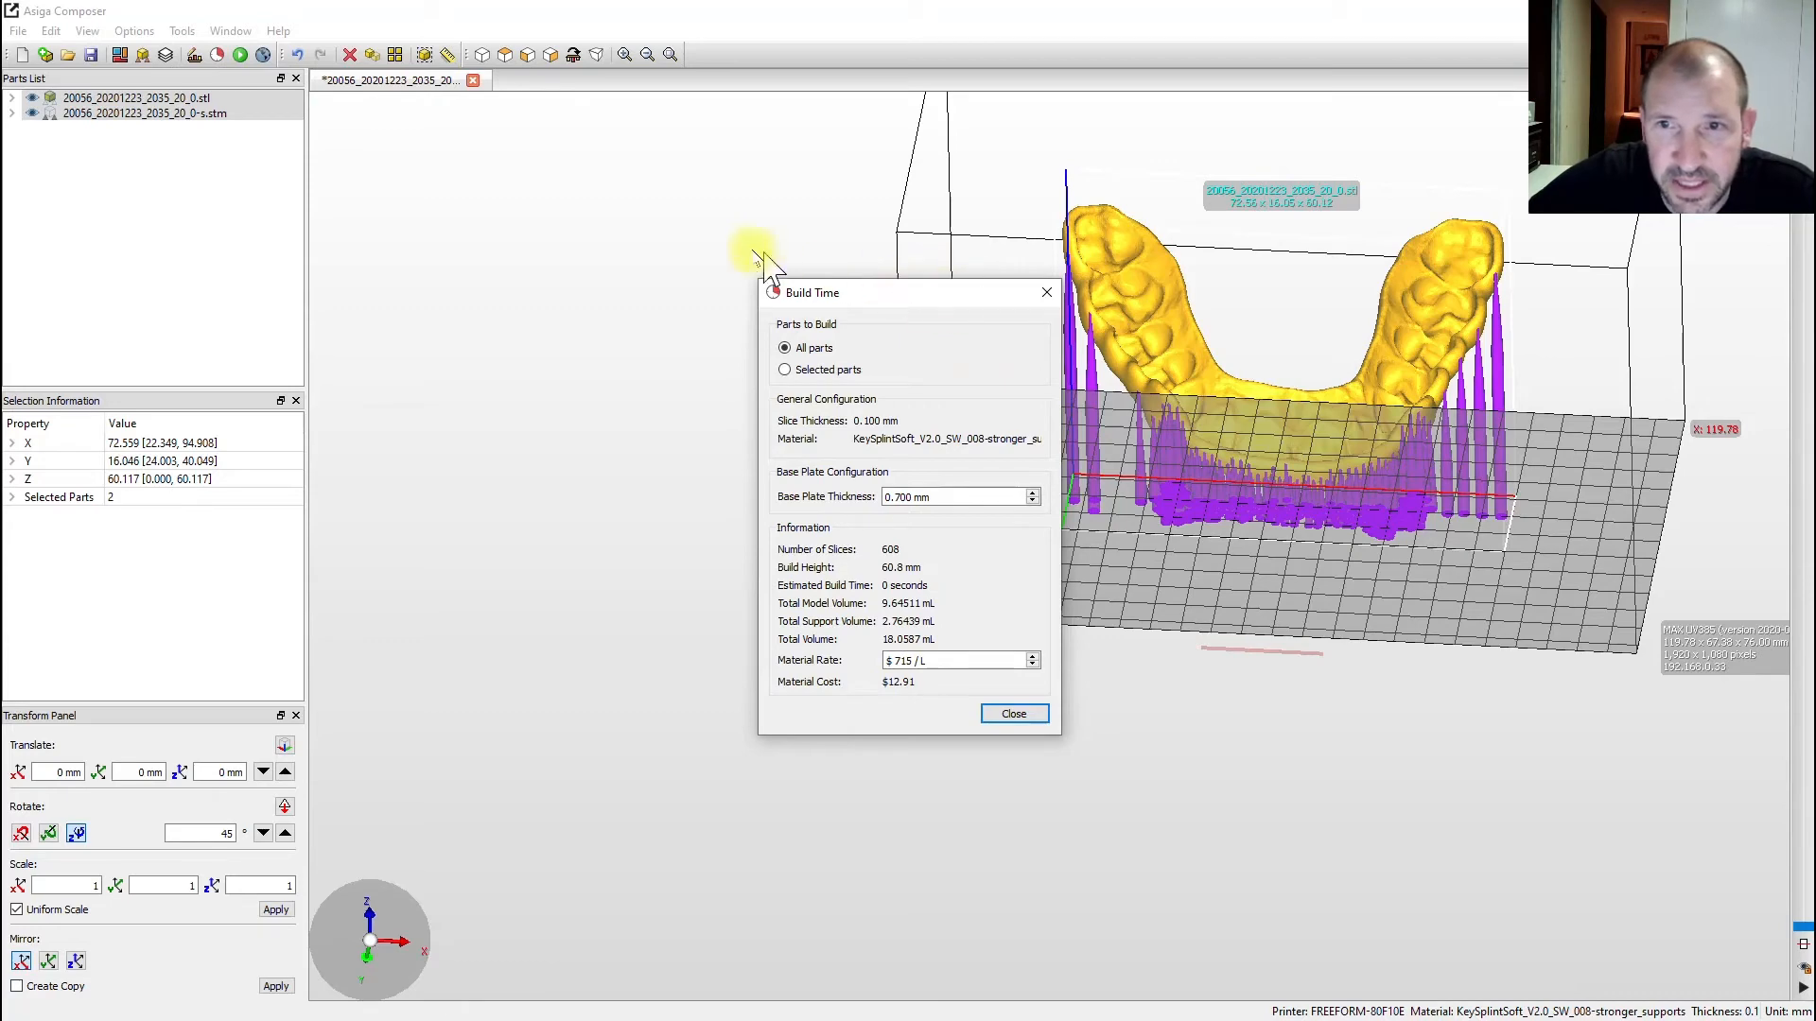
left_click(845, 240)
left_click_drag(922, 274, 1315, 407)
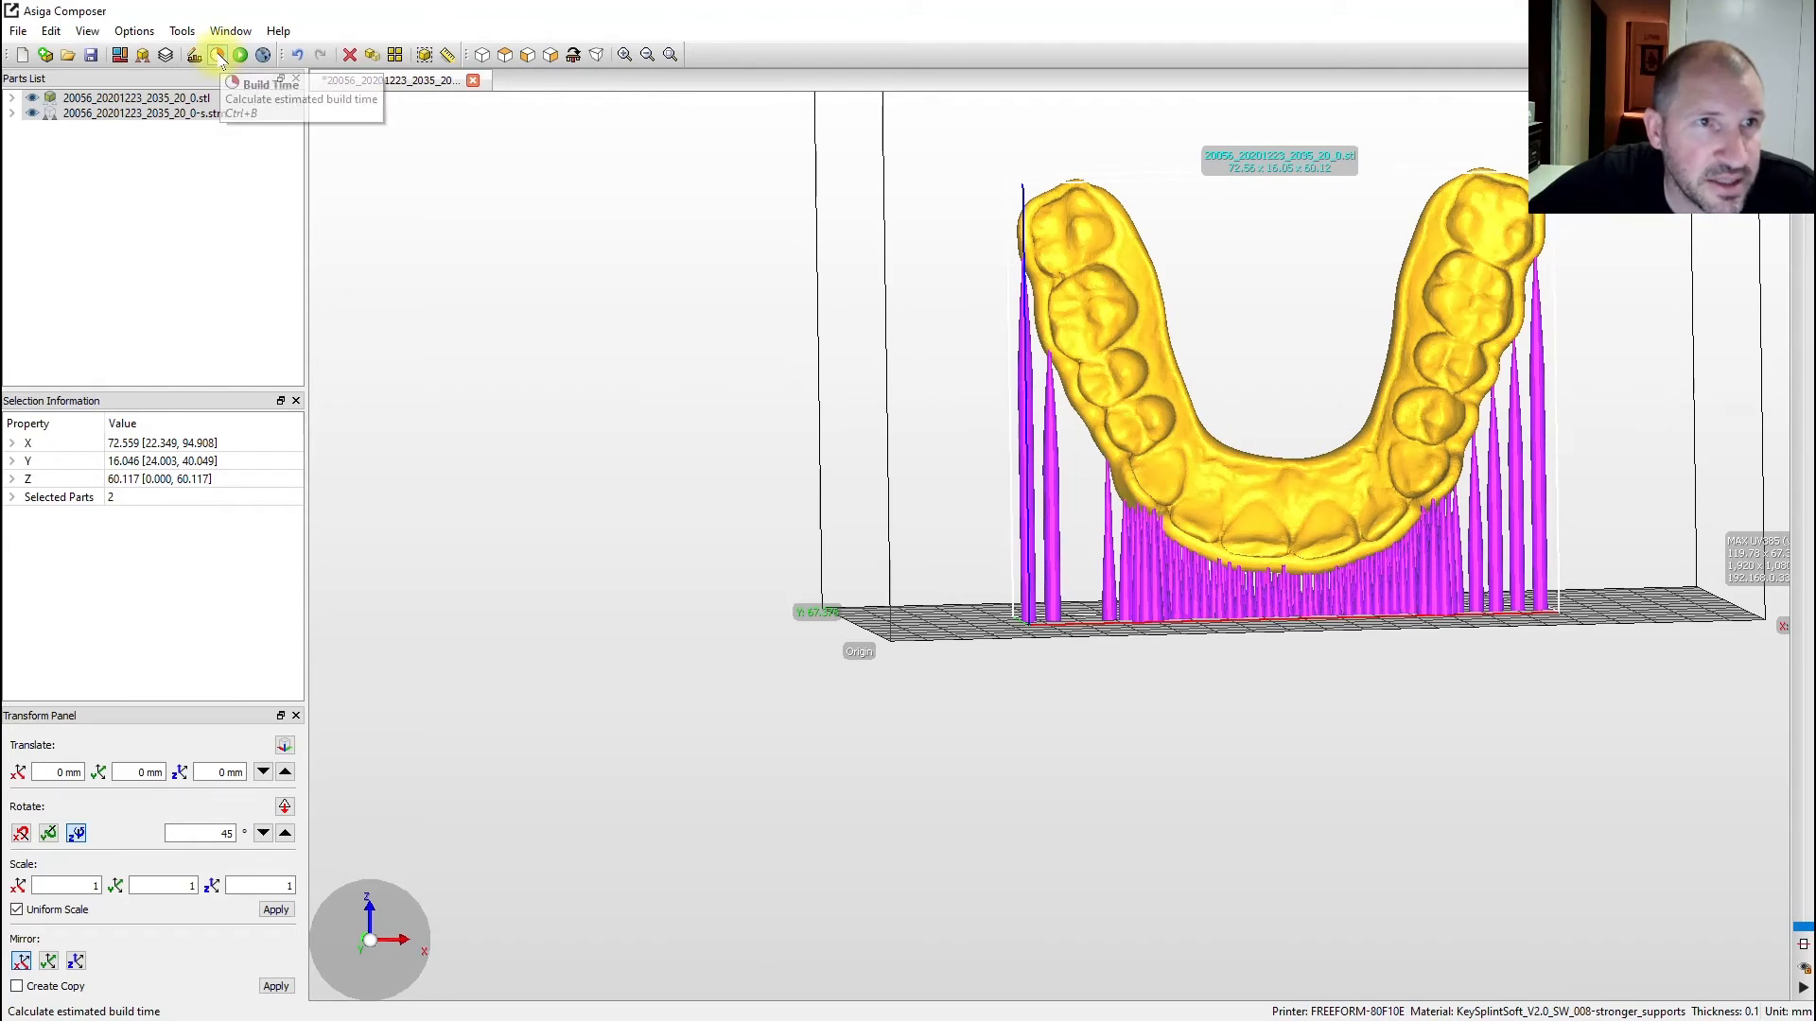
- Regenerate the supports with Model intersupport enabled so some rest on the splint itself
left_click(142, 54)
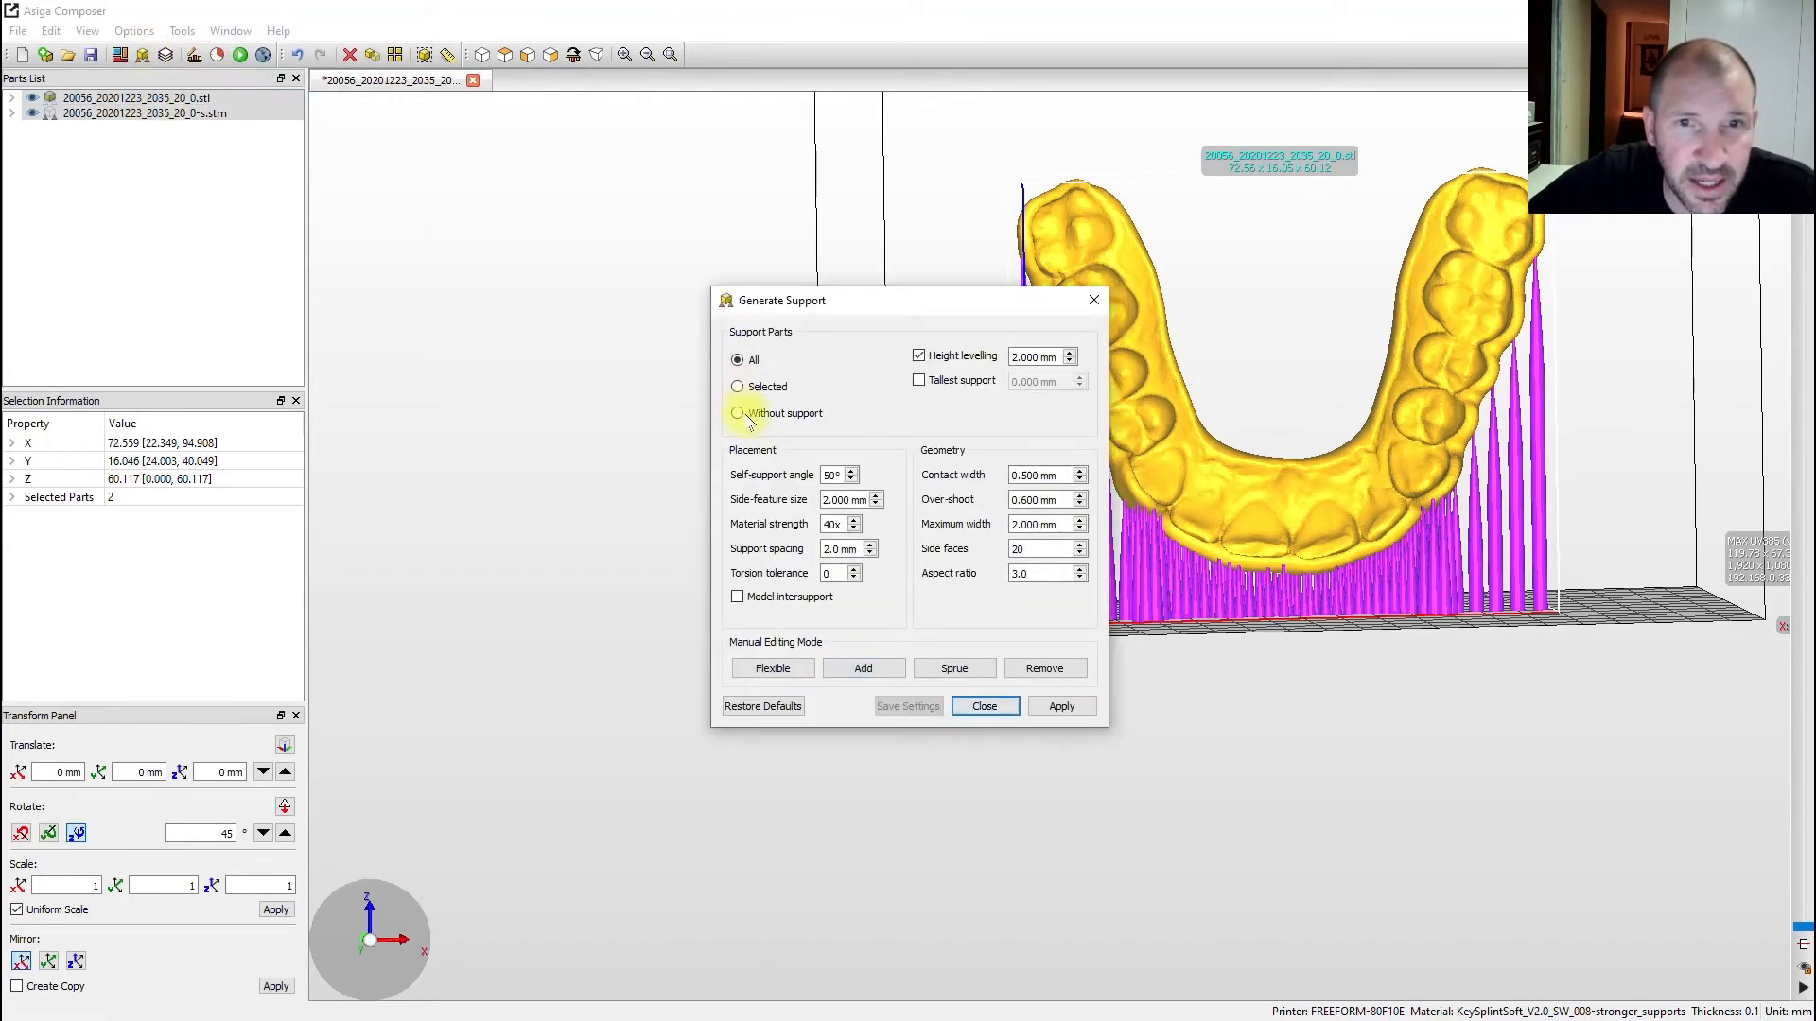
left_click(737, 597)
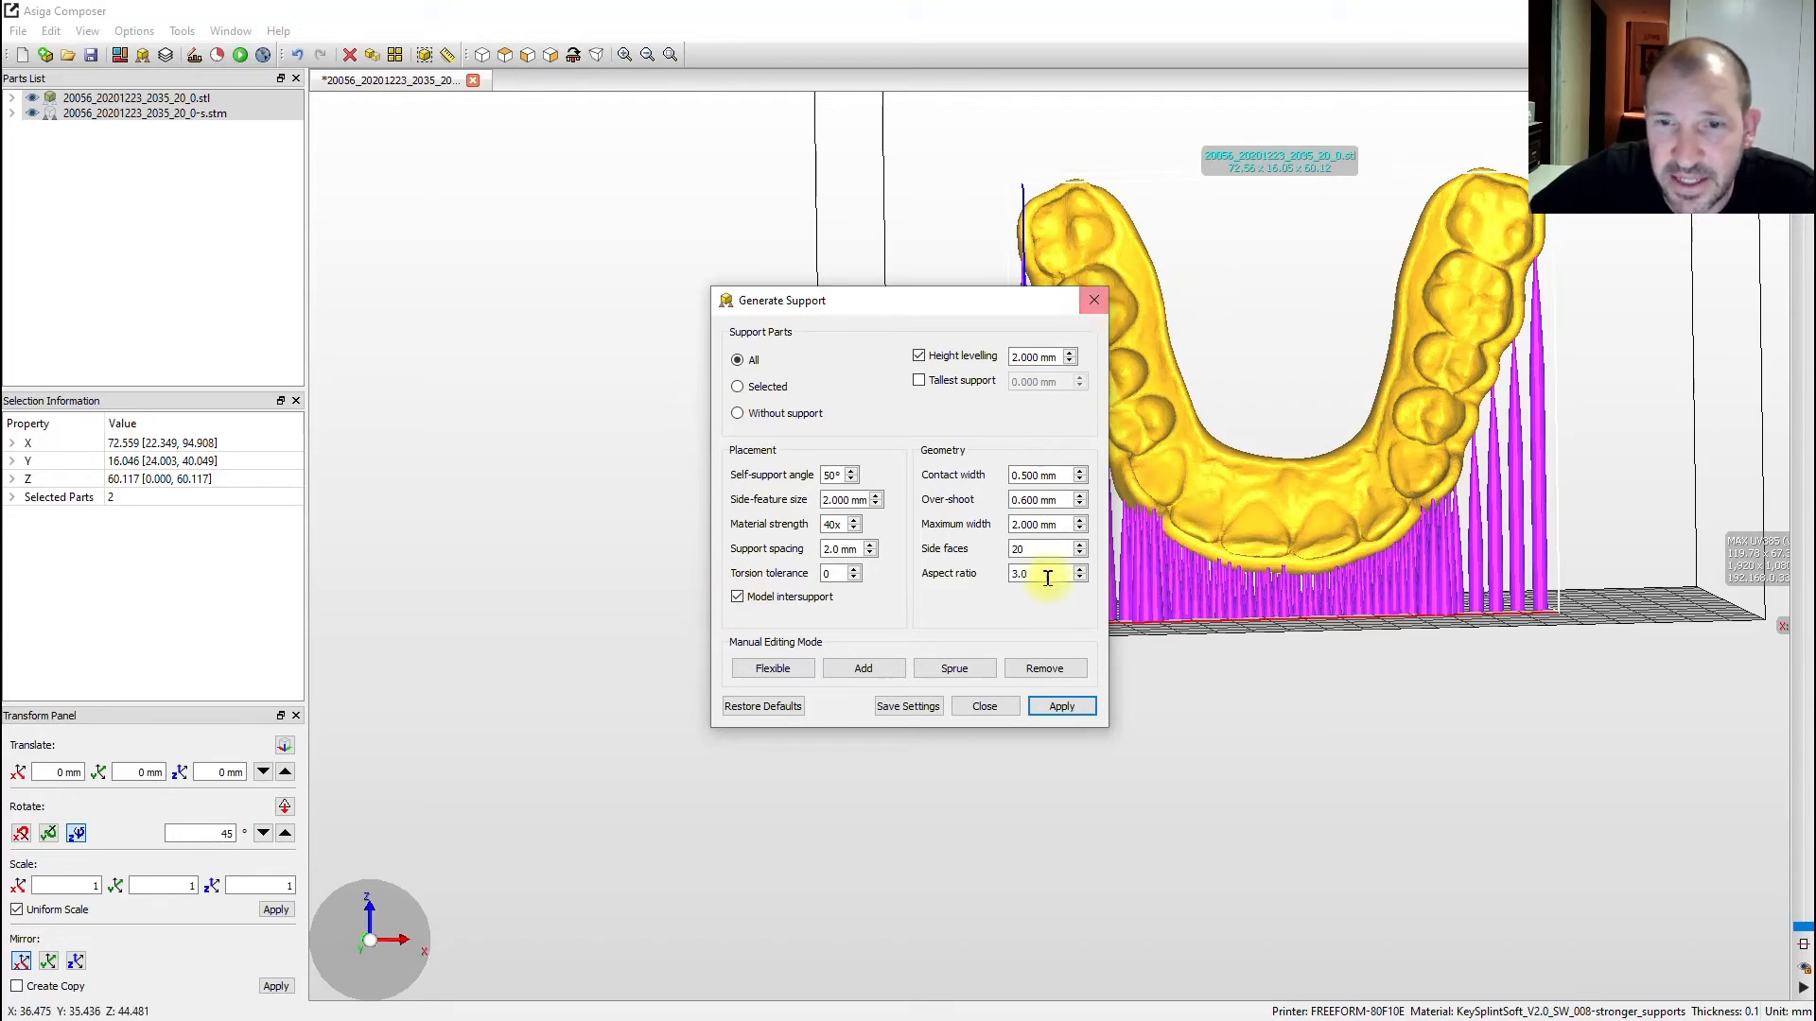
left_click(1063, 715)
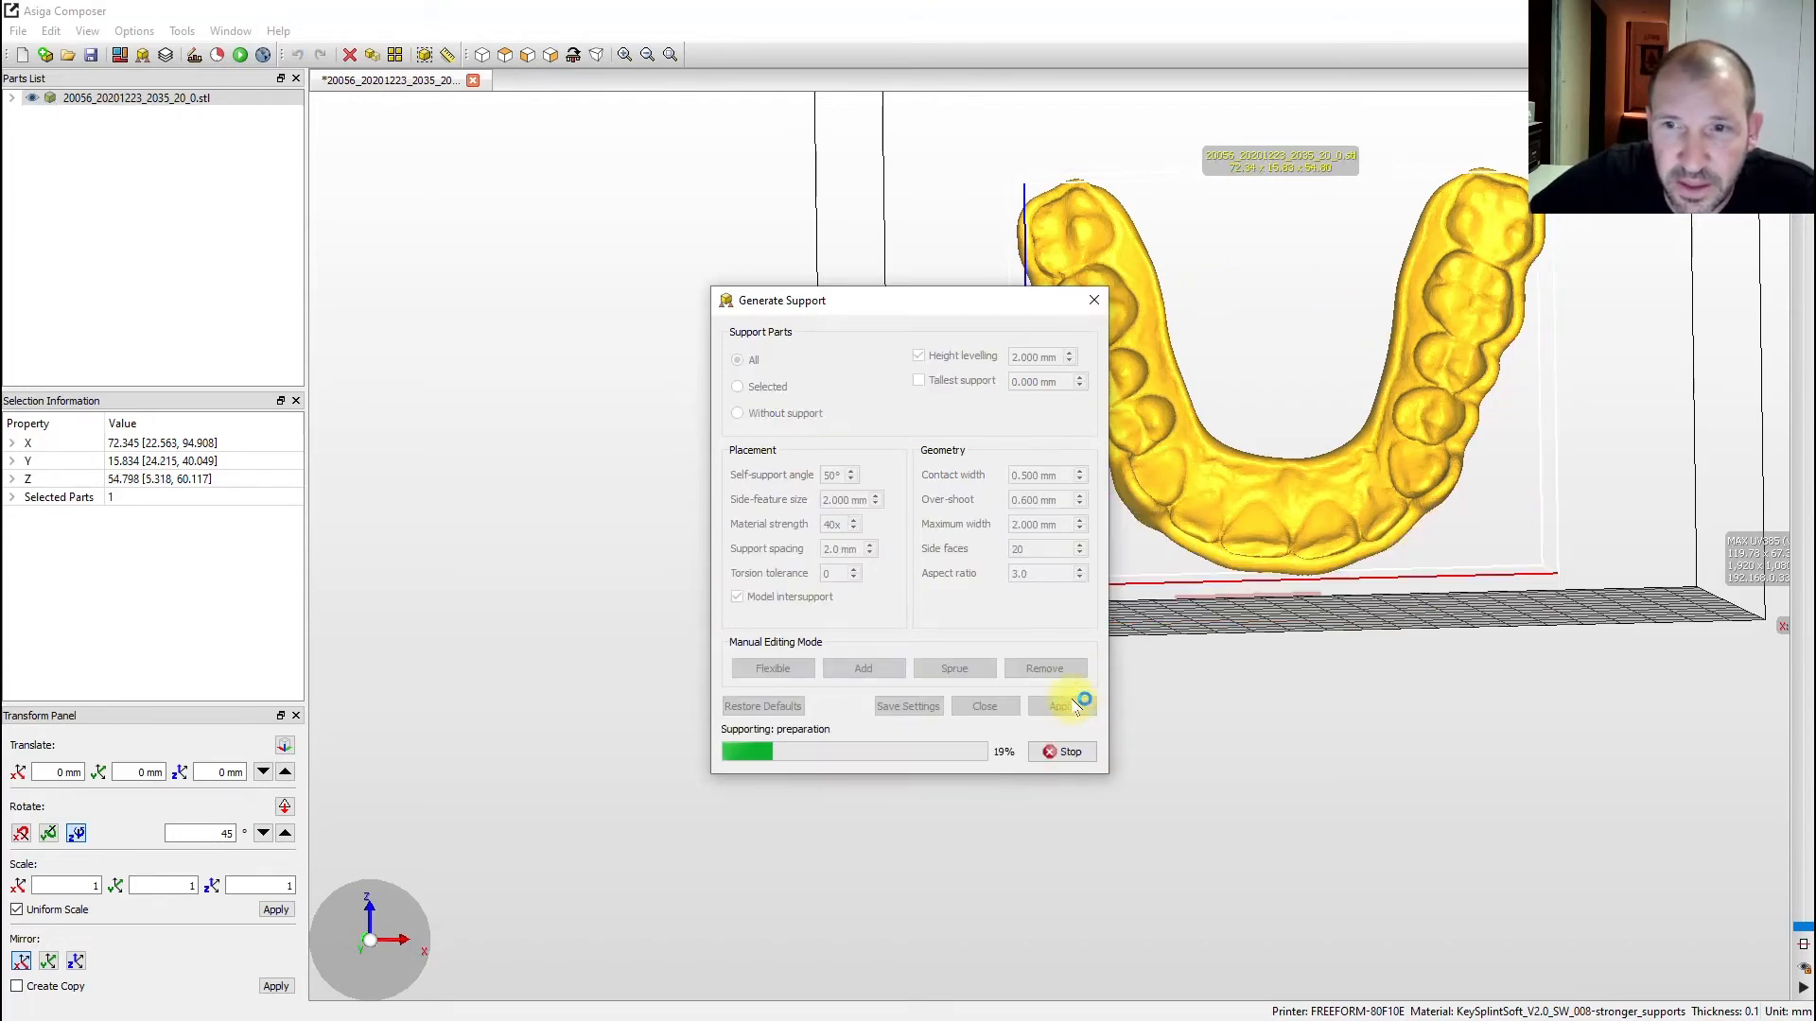
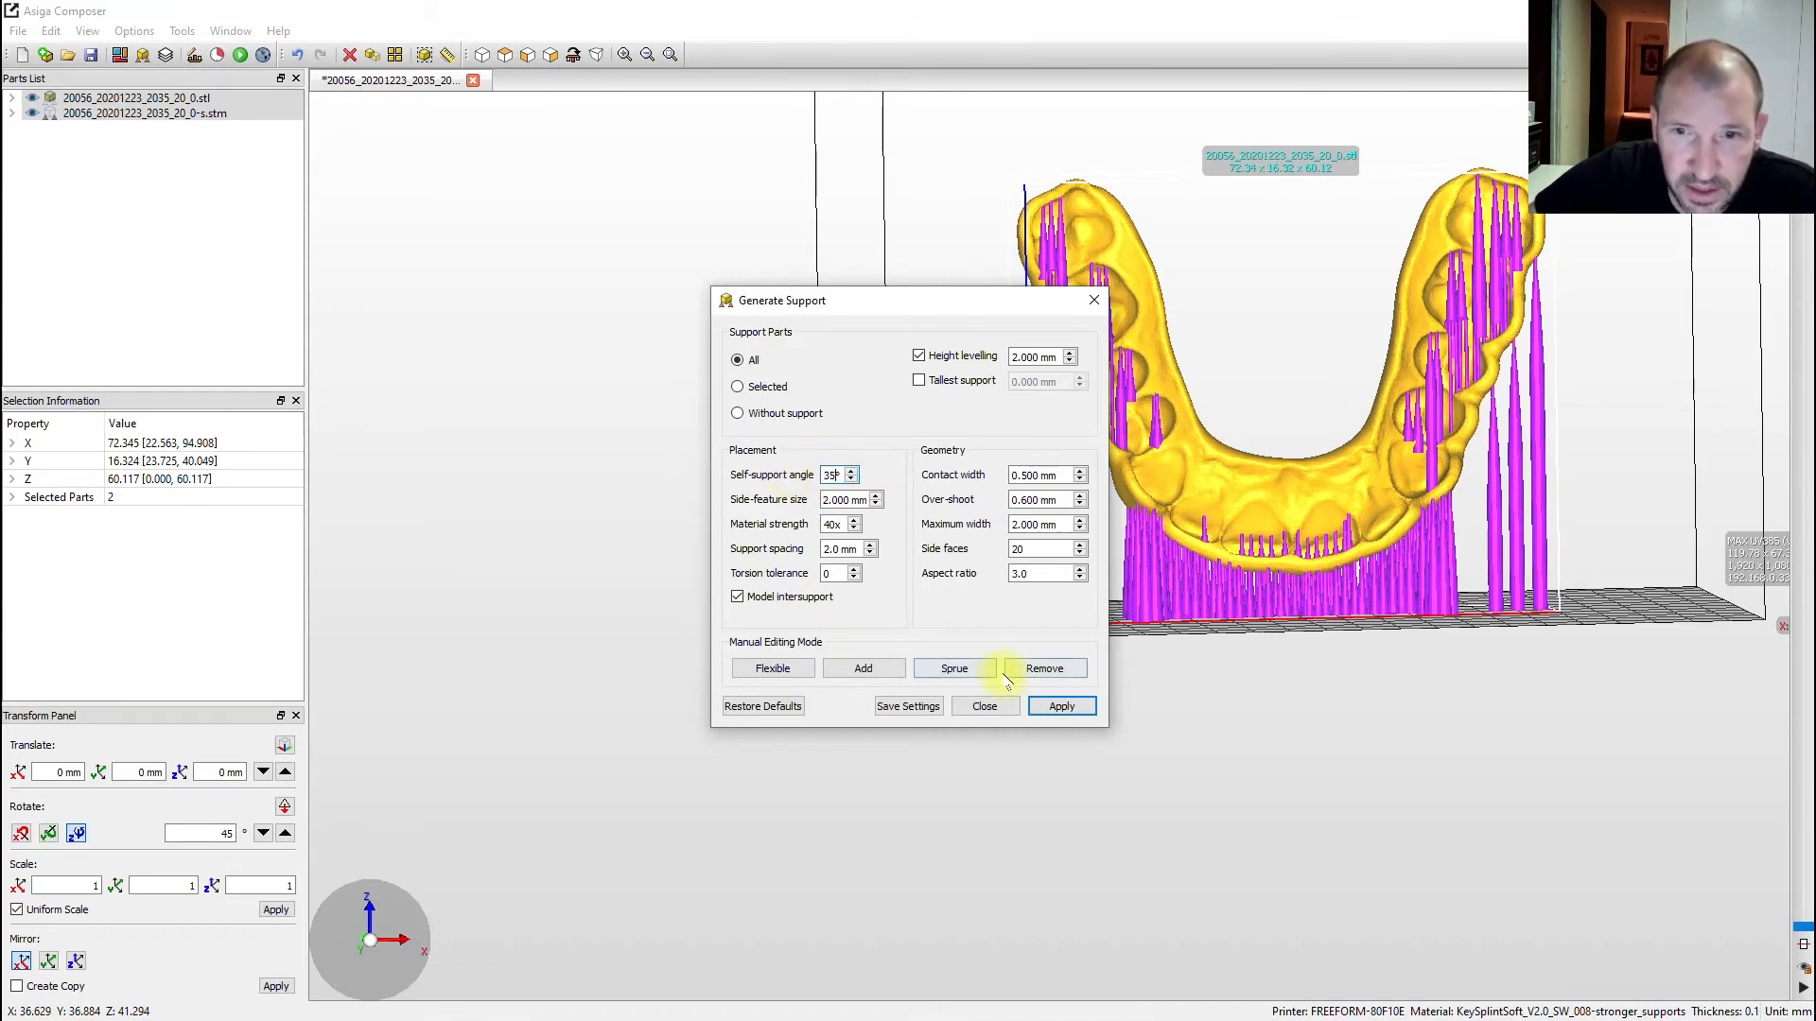
- Regenerate the splint supports with a 25° self-support angle instead of 35°, then close the support settings
left_click(1054, 706)
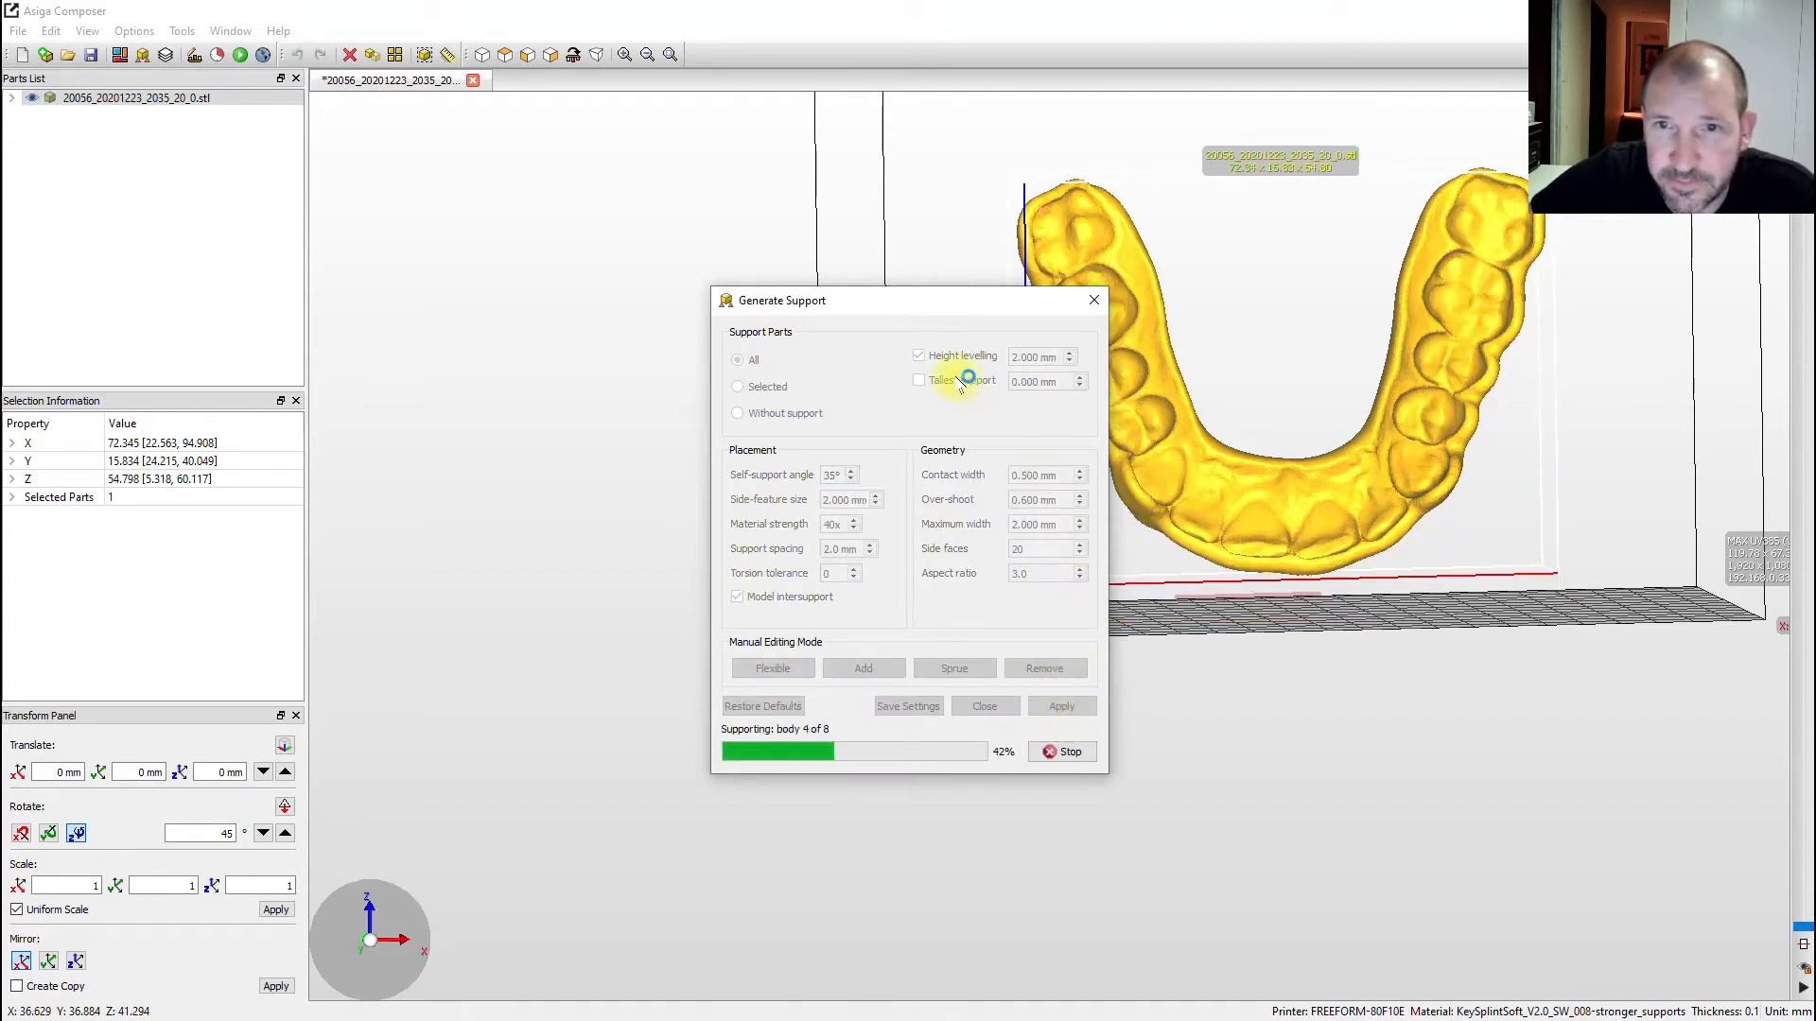
left_click_drag(1008, 301, 885, 295)
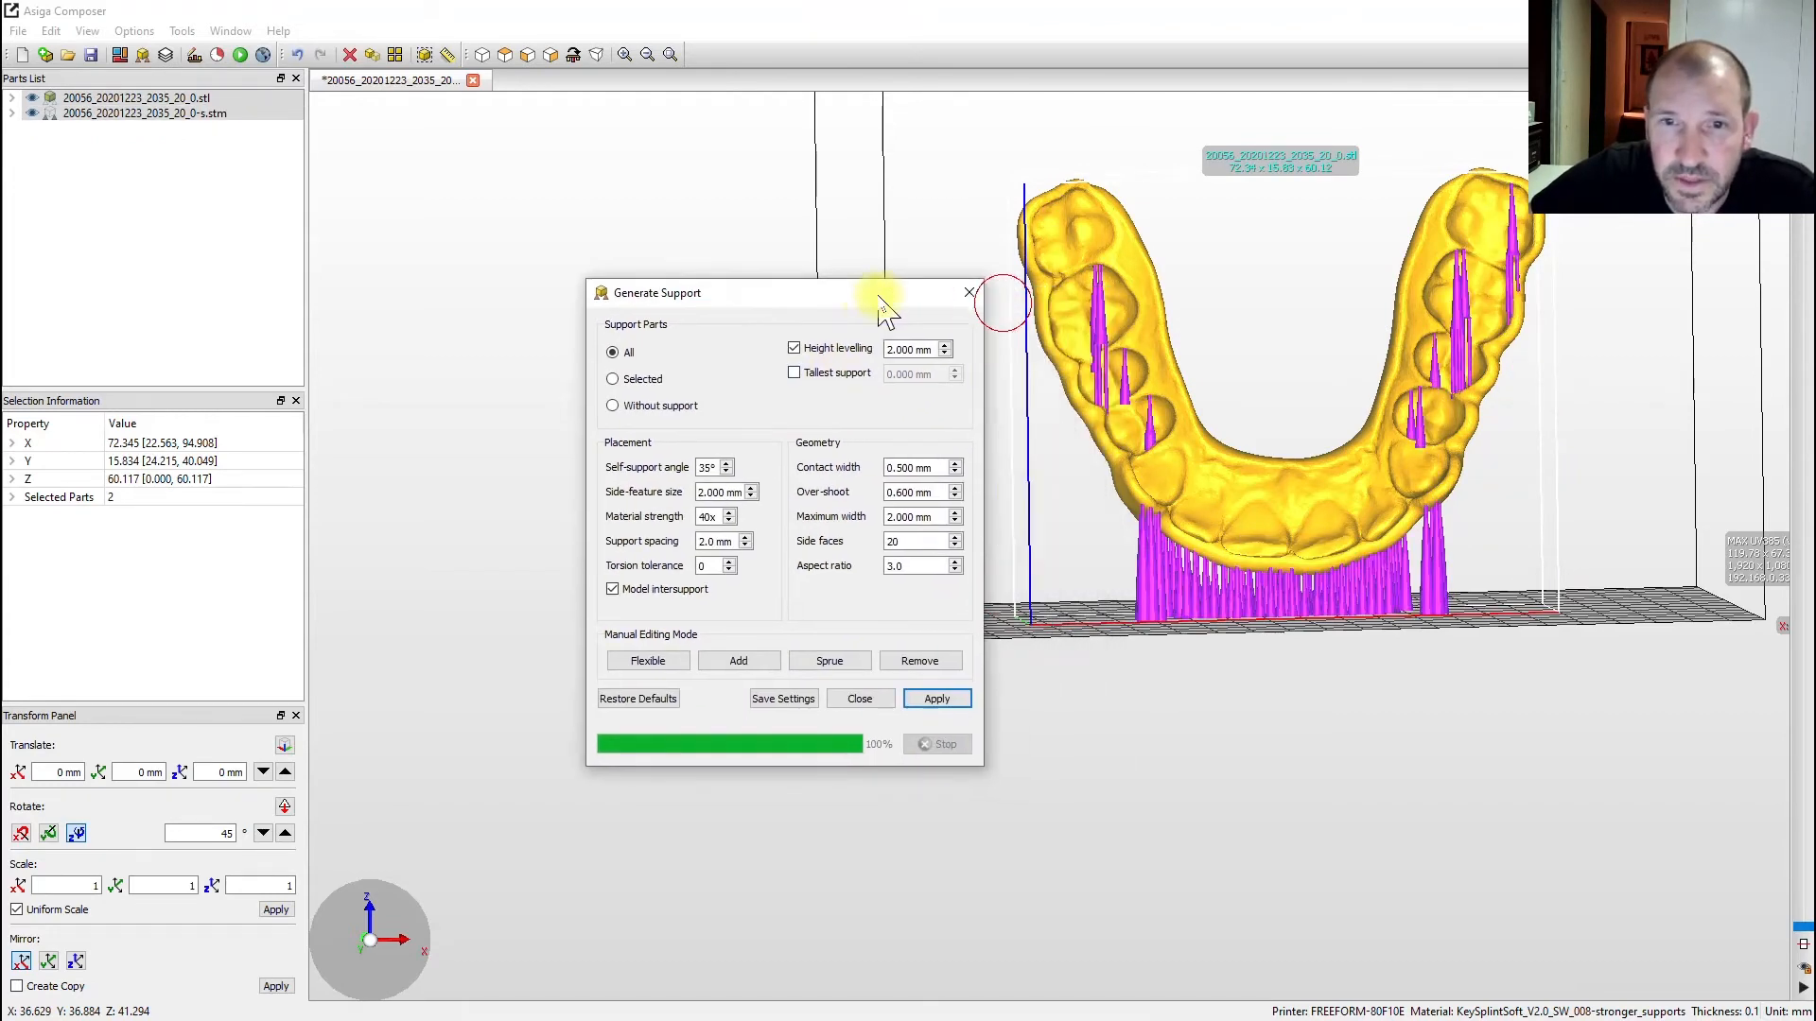
type("25")
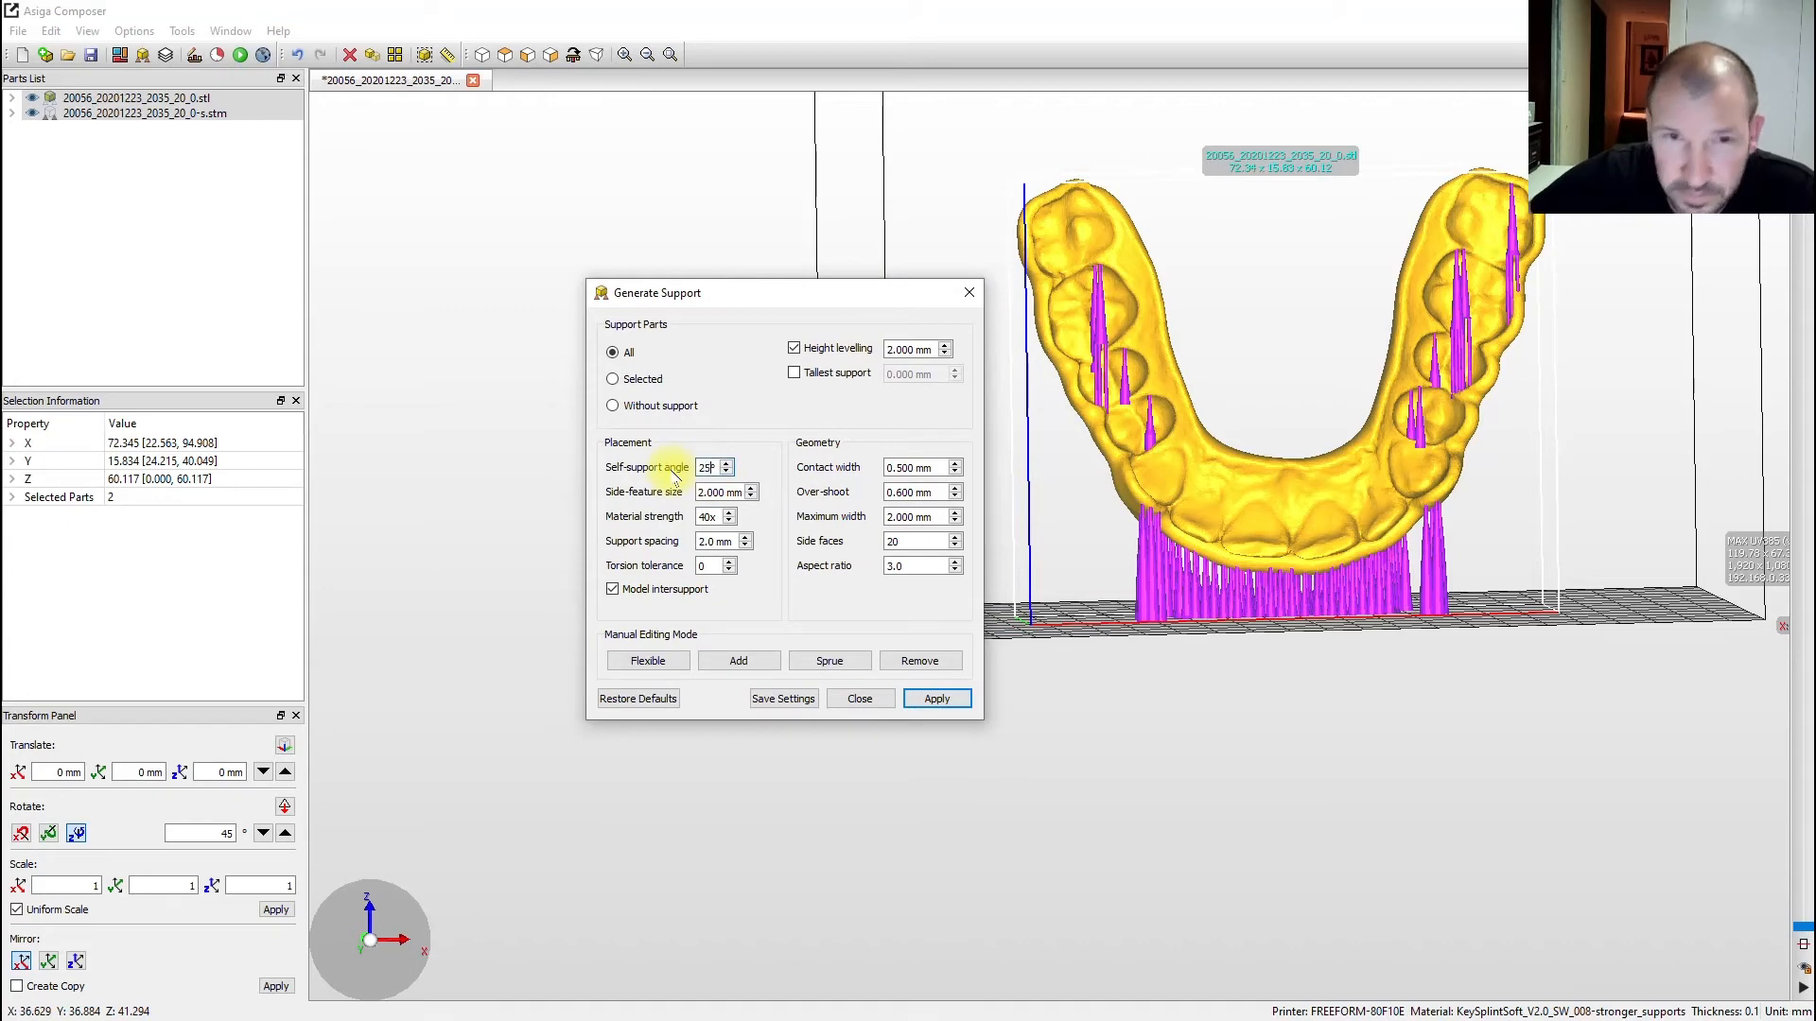
key("Return")
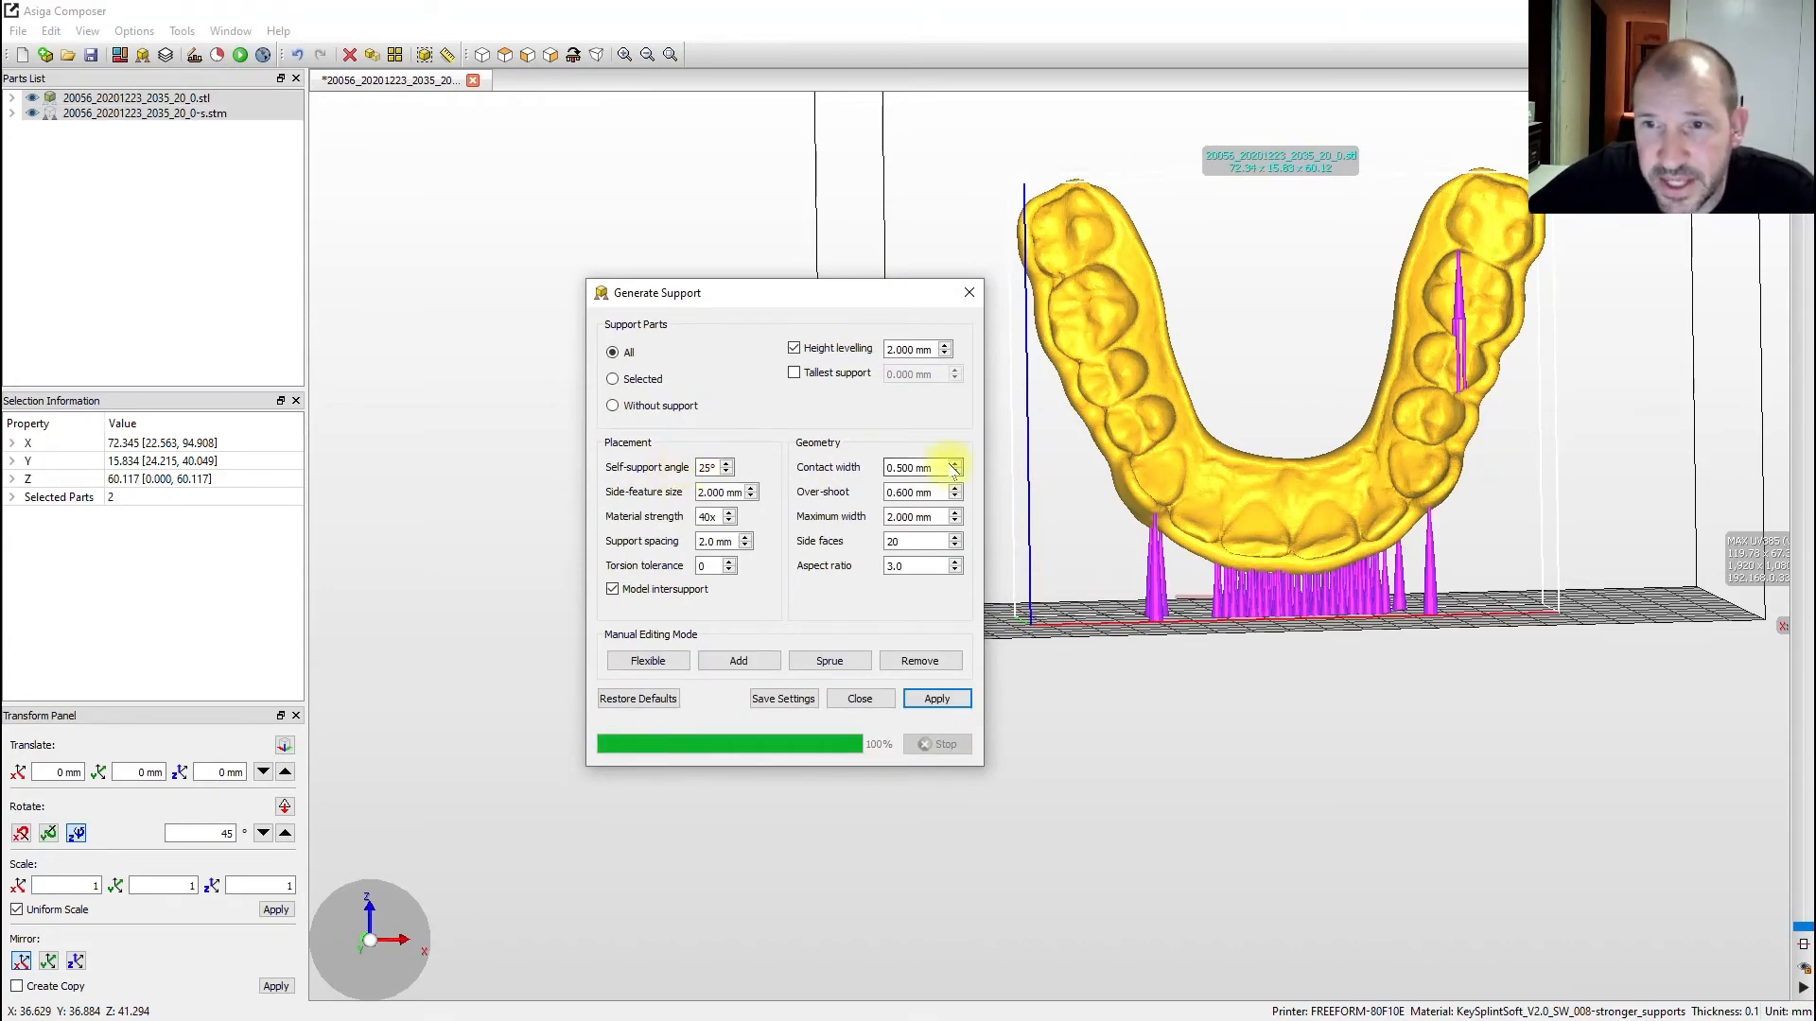
left_click(970, 293)
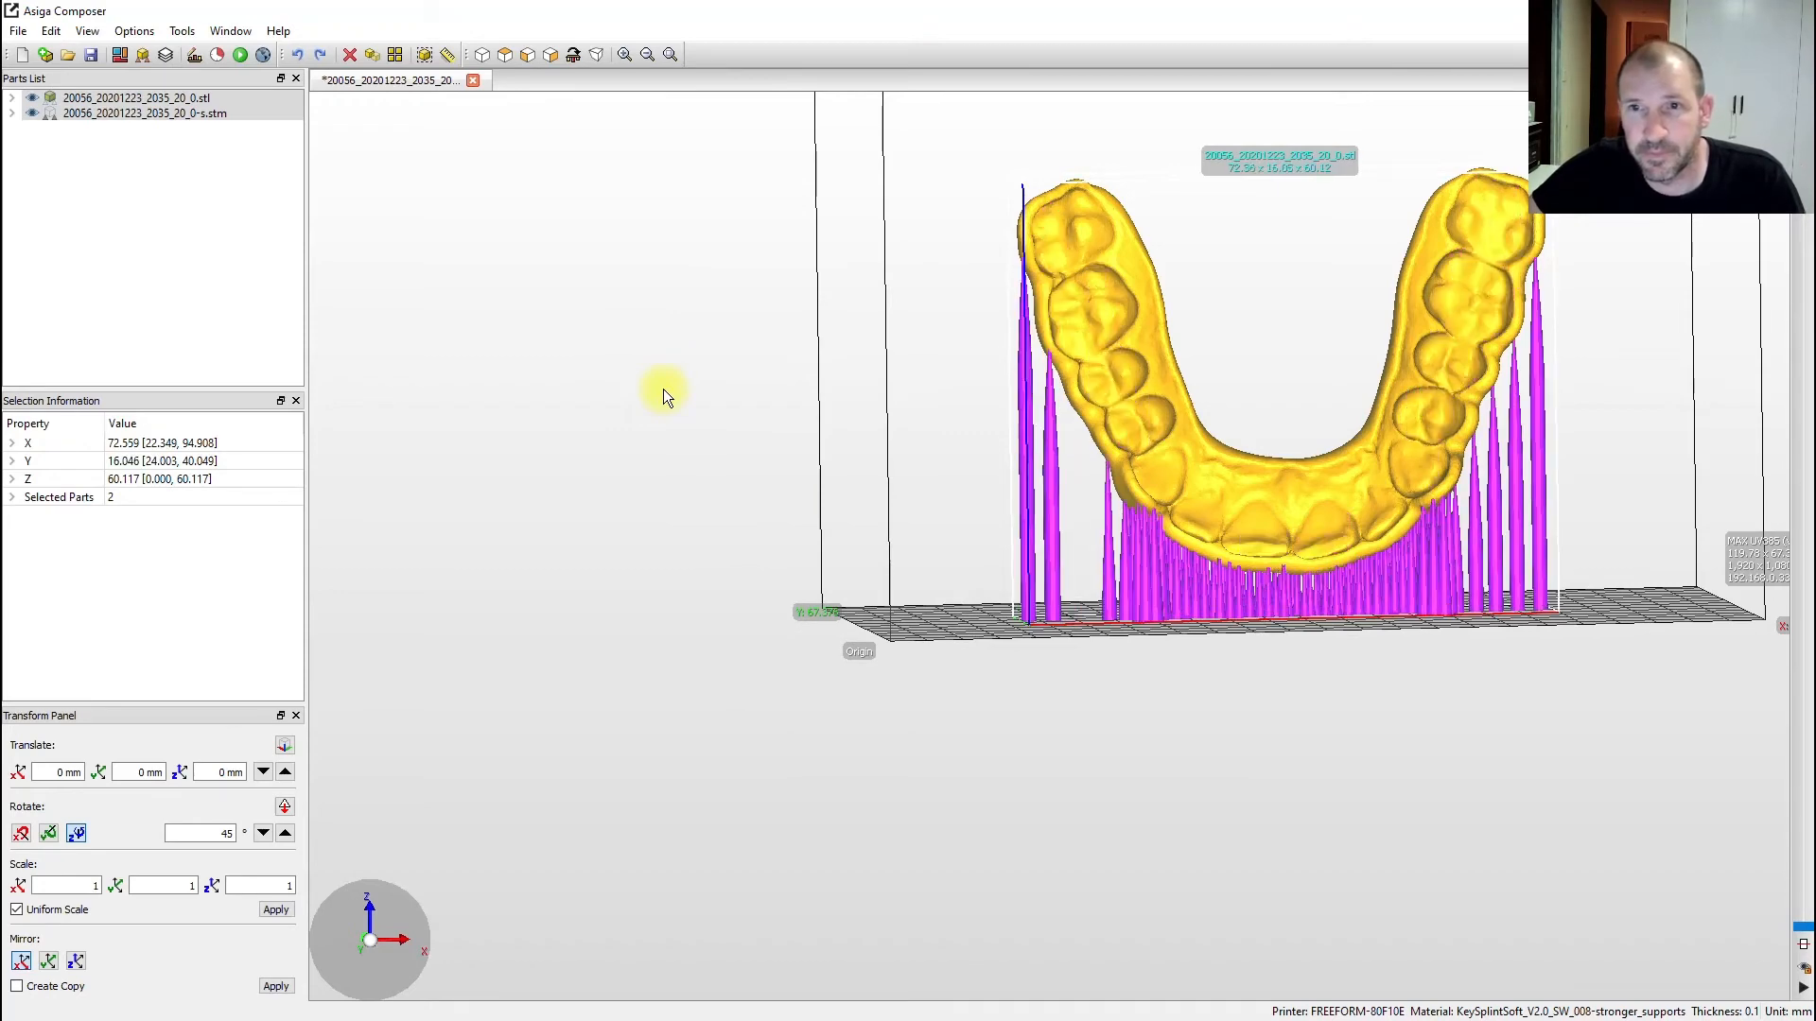
right_click_drag(1288, 453, 1429, 417)
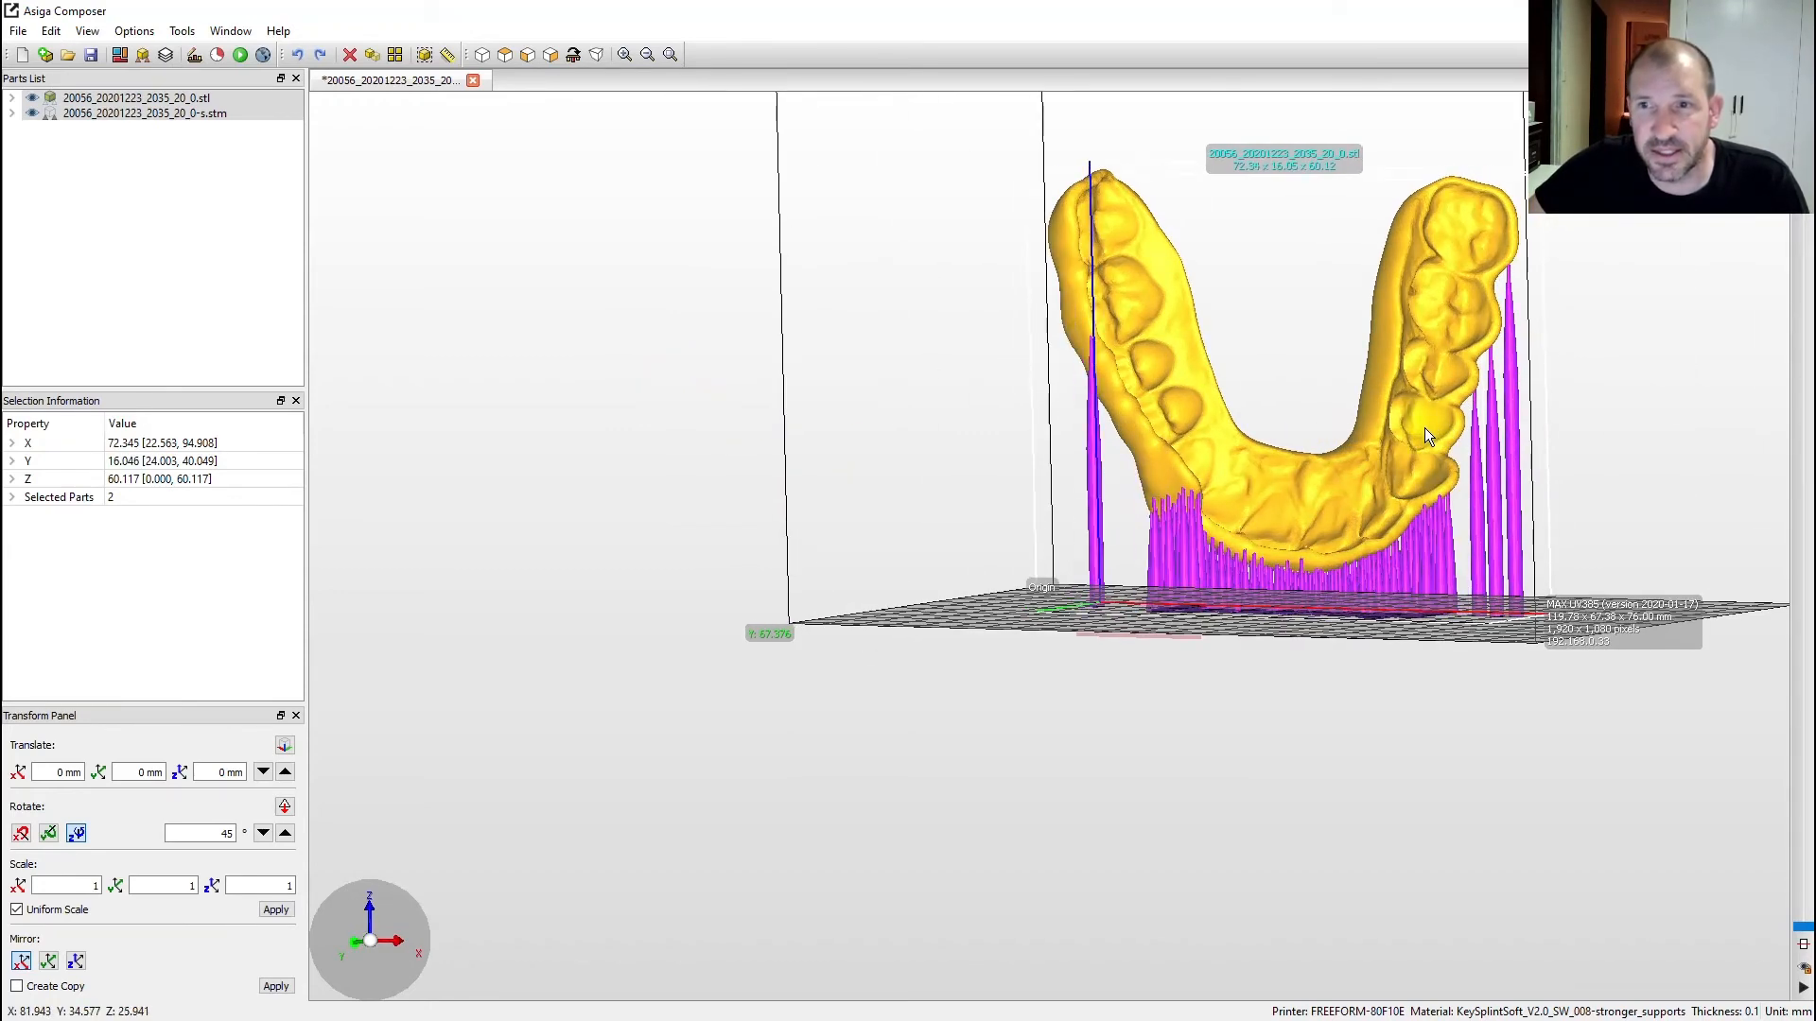
key("ctrl+z")
key("ctrl+z")
key("ctrl+z")
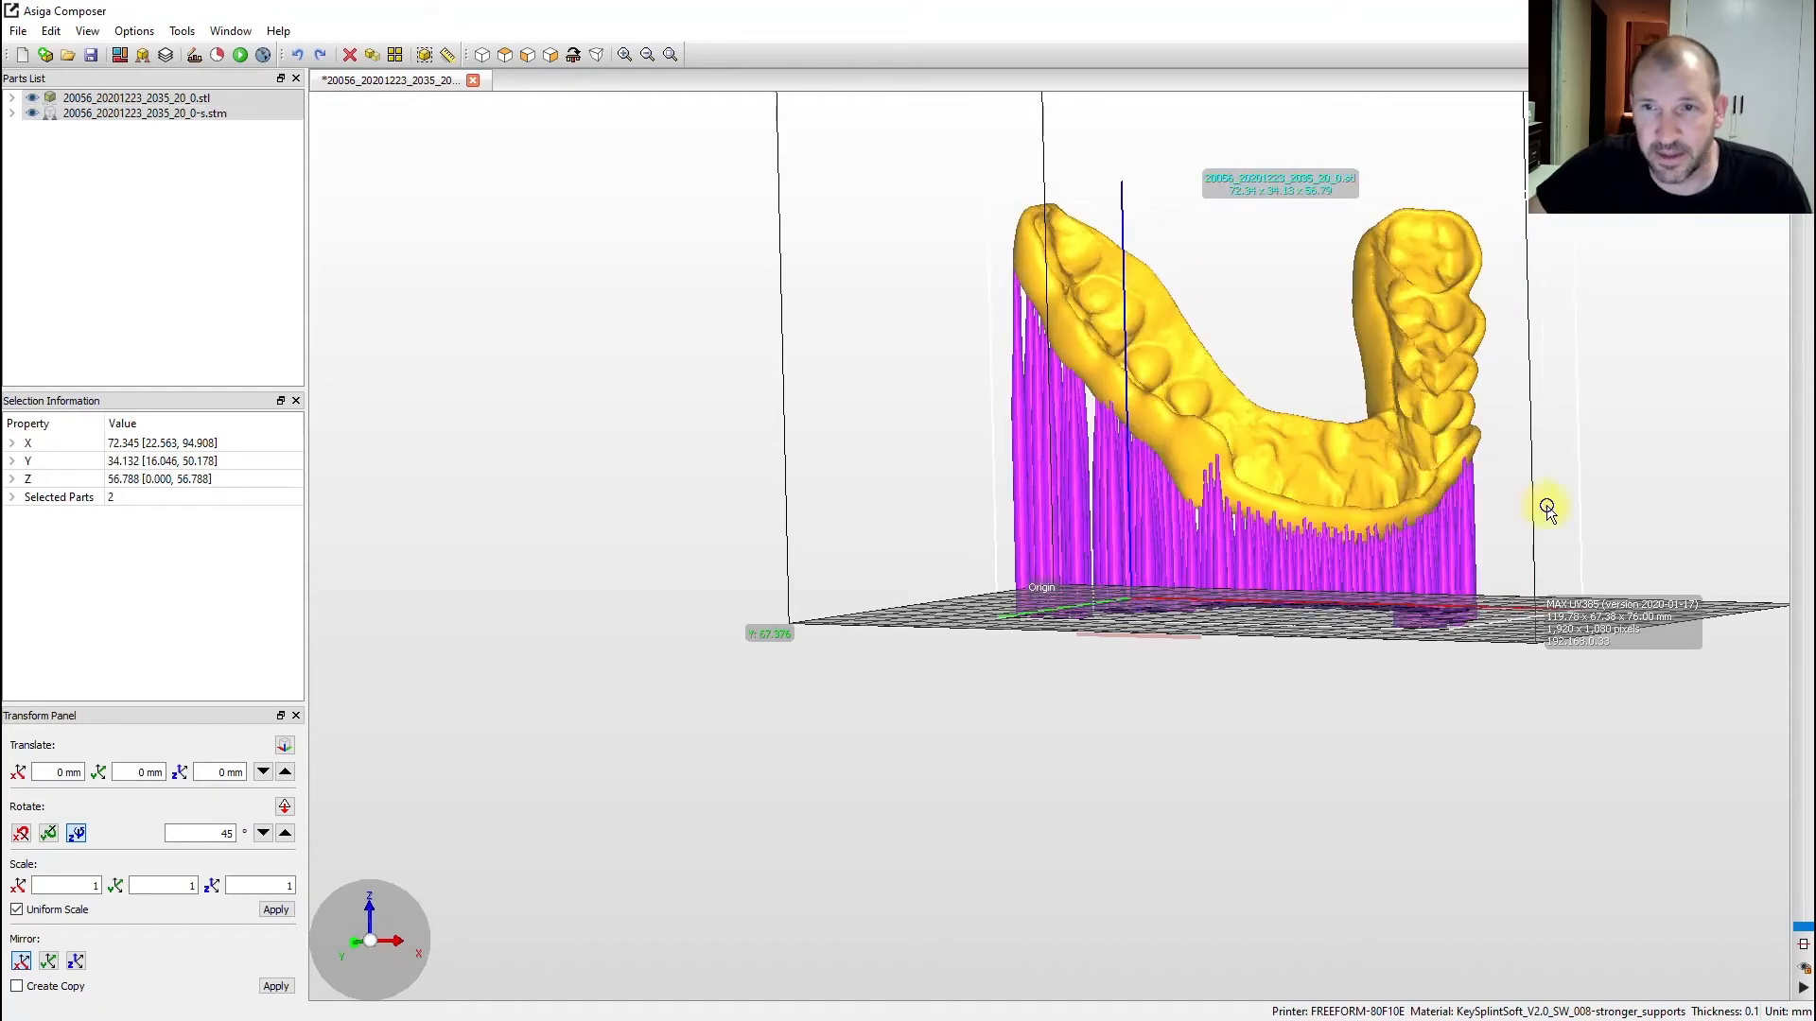
right_click_drag(1548, 511, 1066, 516)
right_click_drag(1362, 571, 1318, 691)
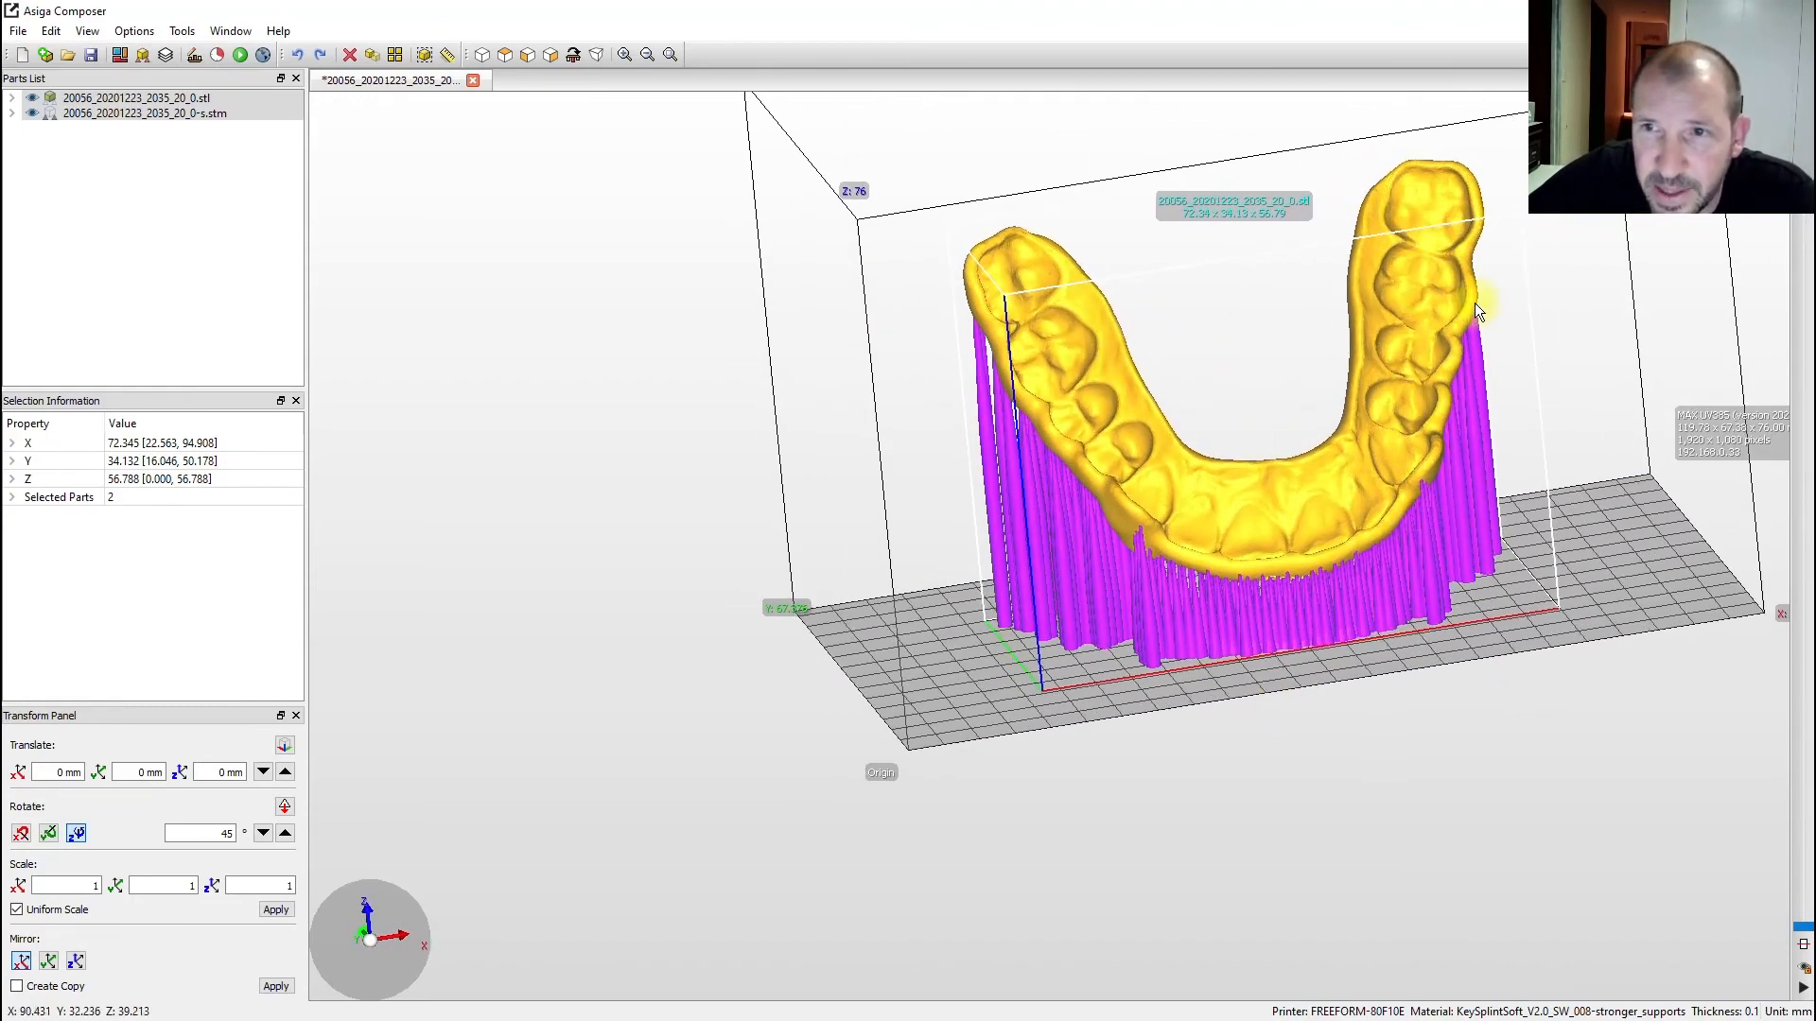
right_click_drag(1053, 351, 1259, 528)
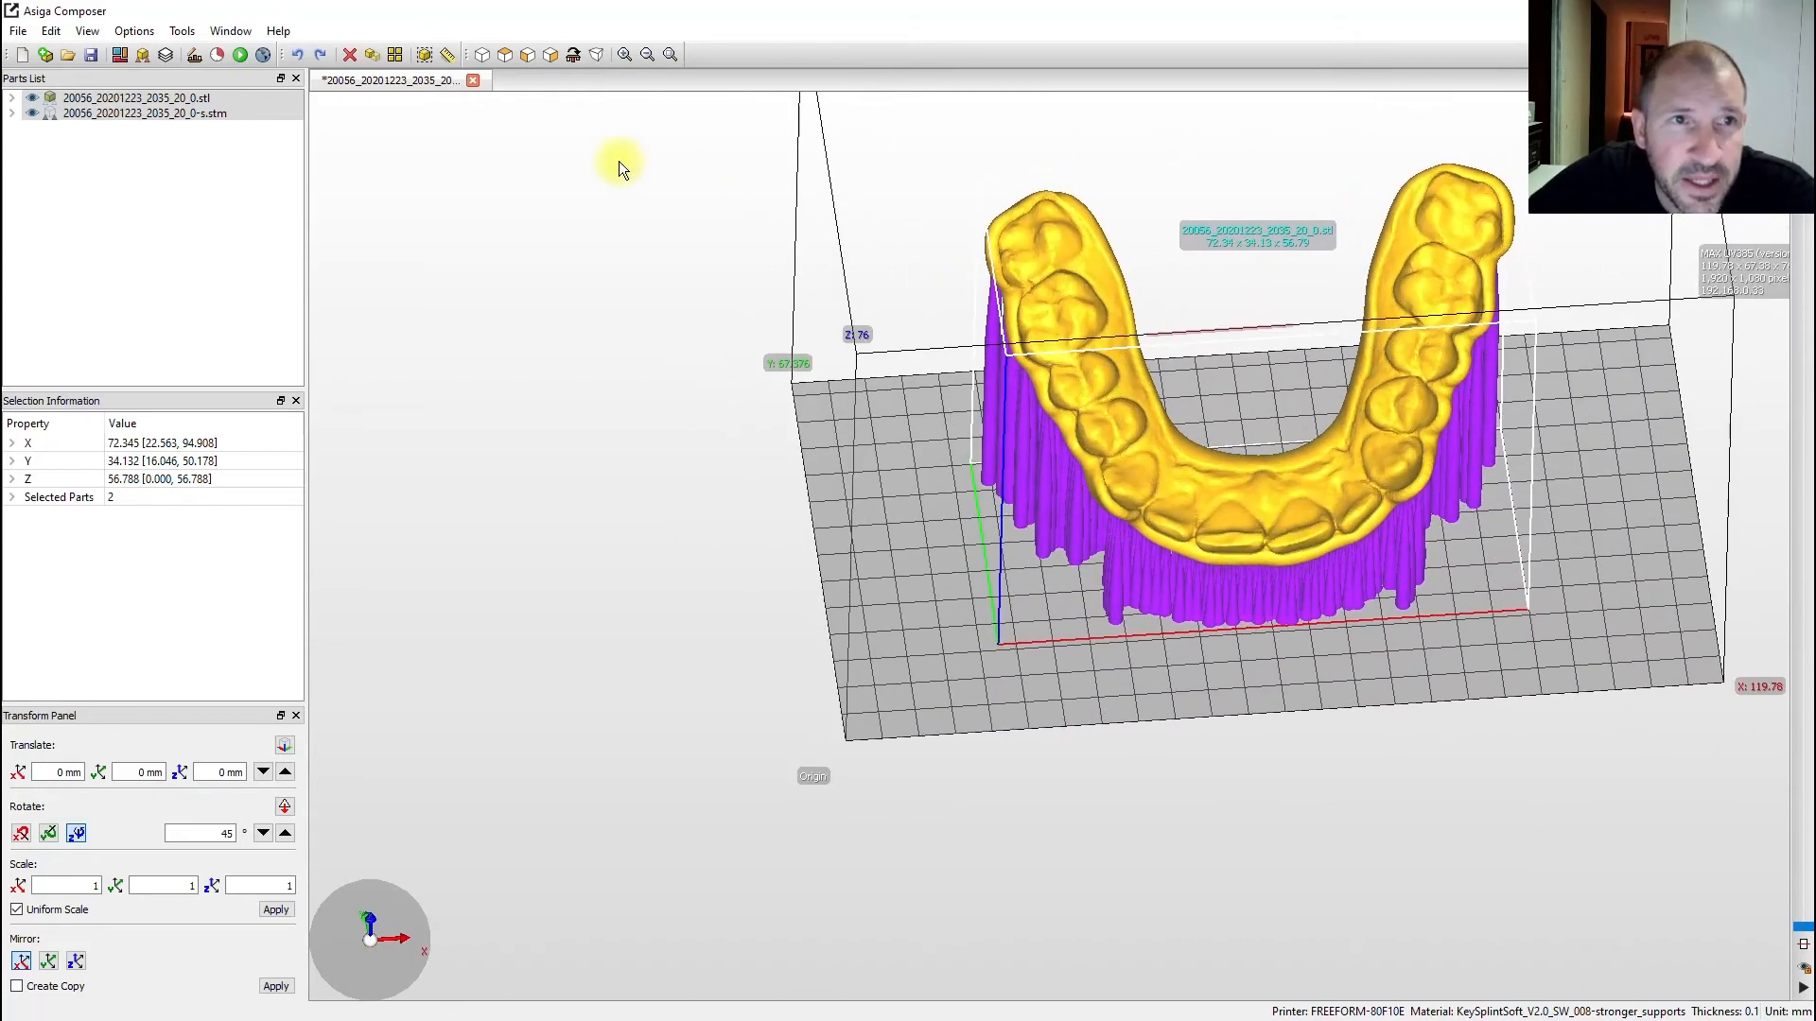
- Check the build estimate (574 slices, $17.18 material), then start the Build Wizard and dismiss its printer connection error
left_click(217, 56)
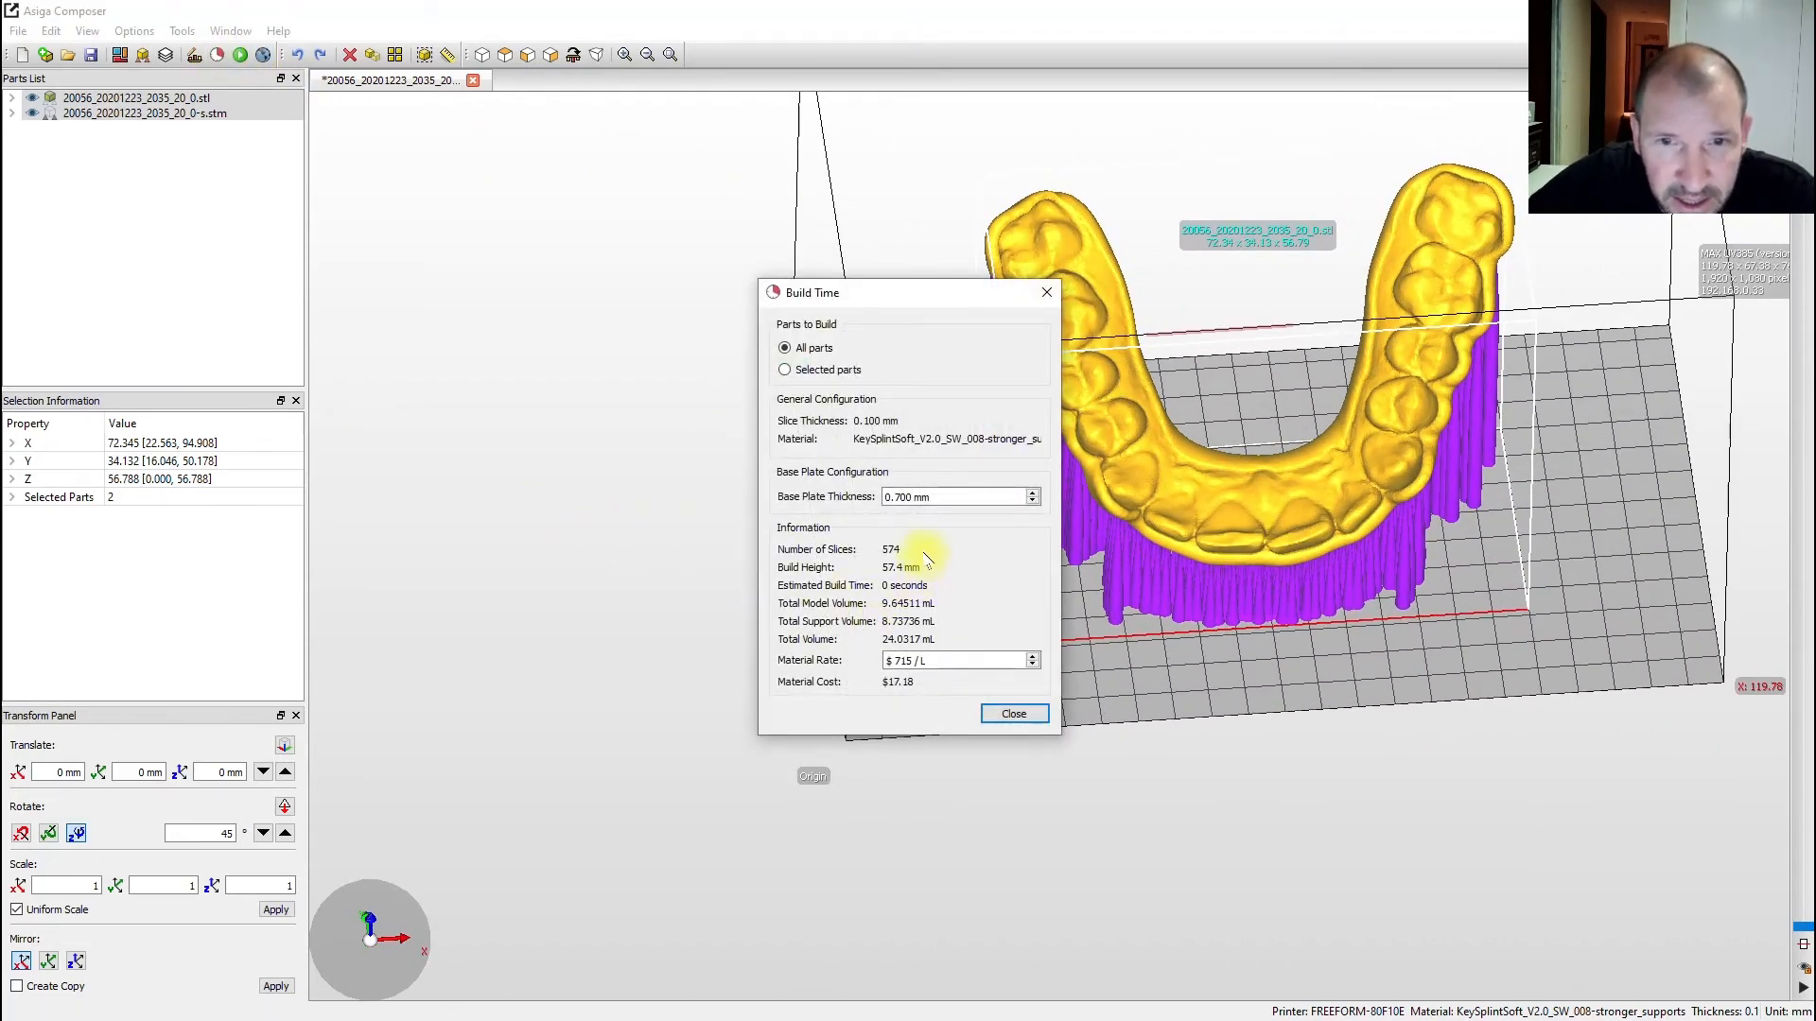
left_click(1047, 293)
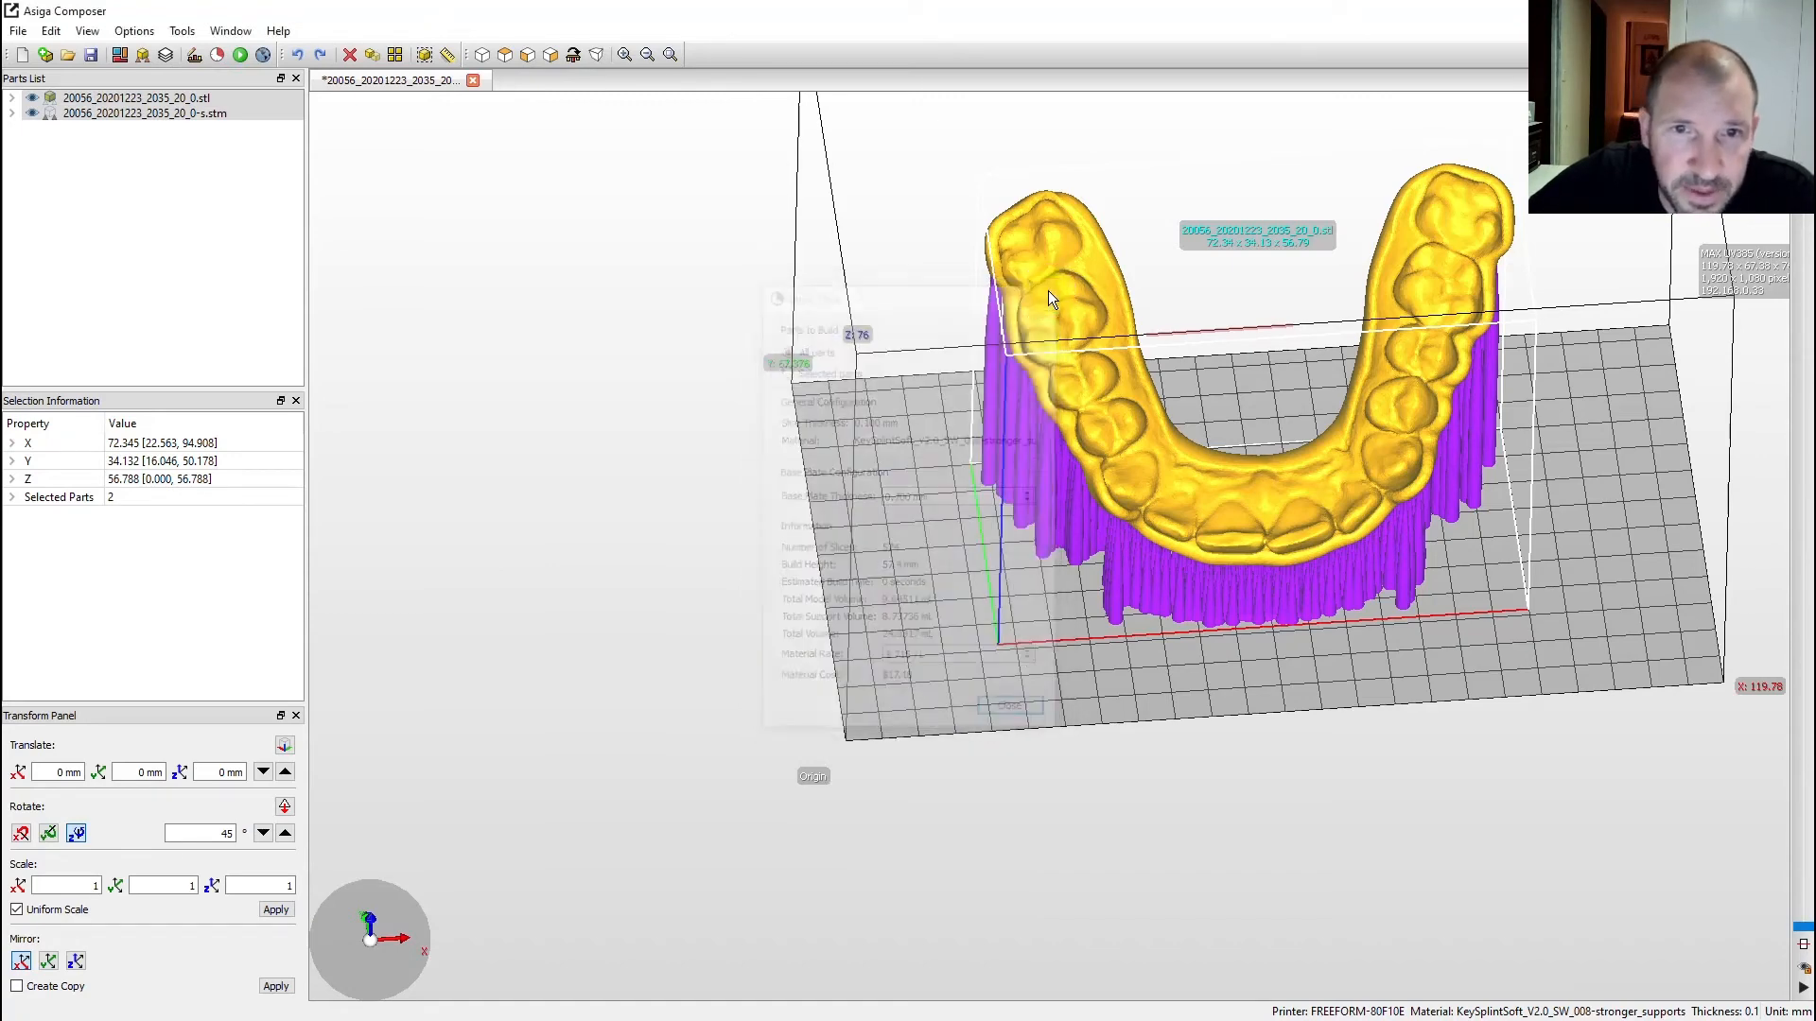
left_click(242, 56)
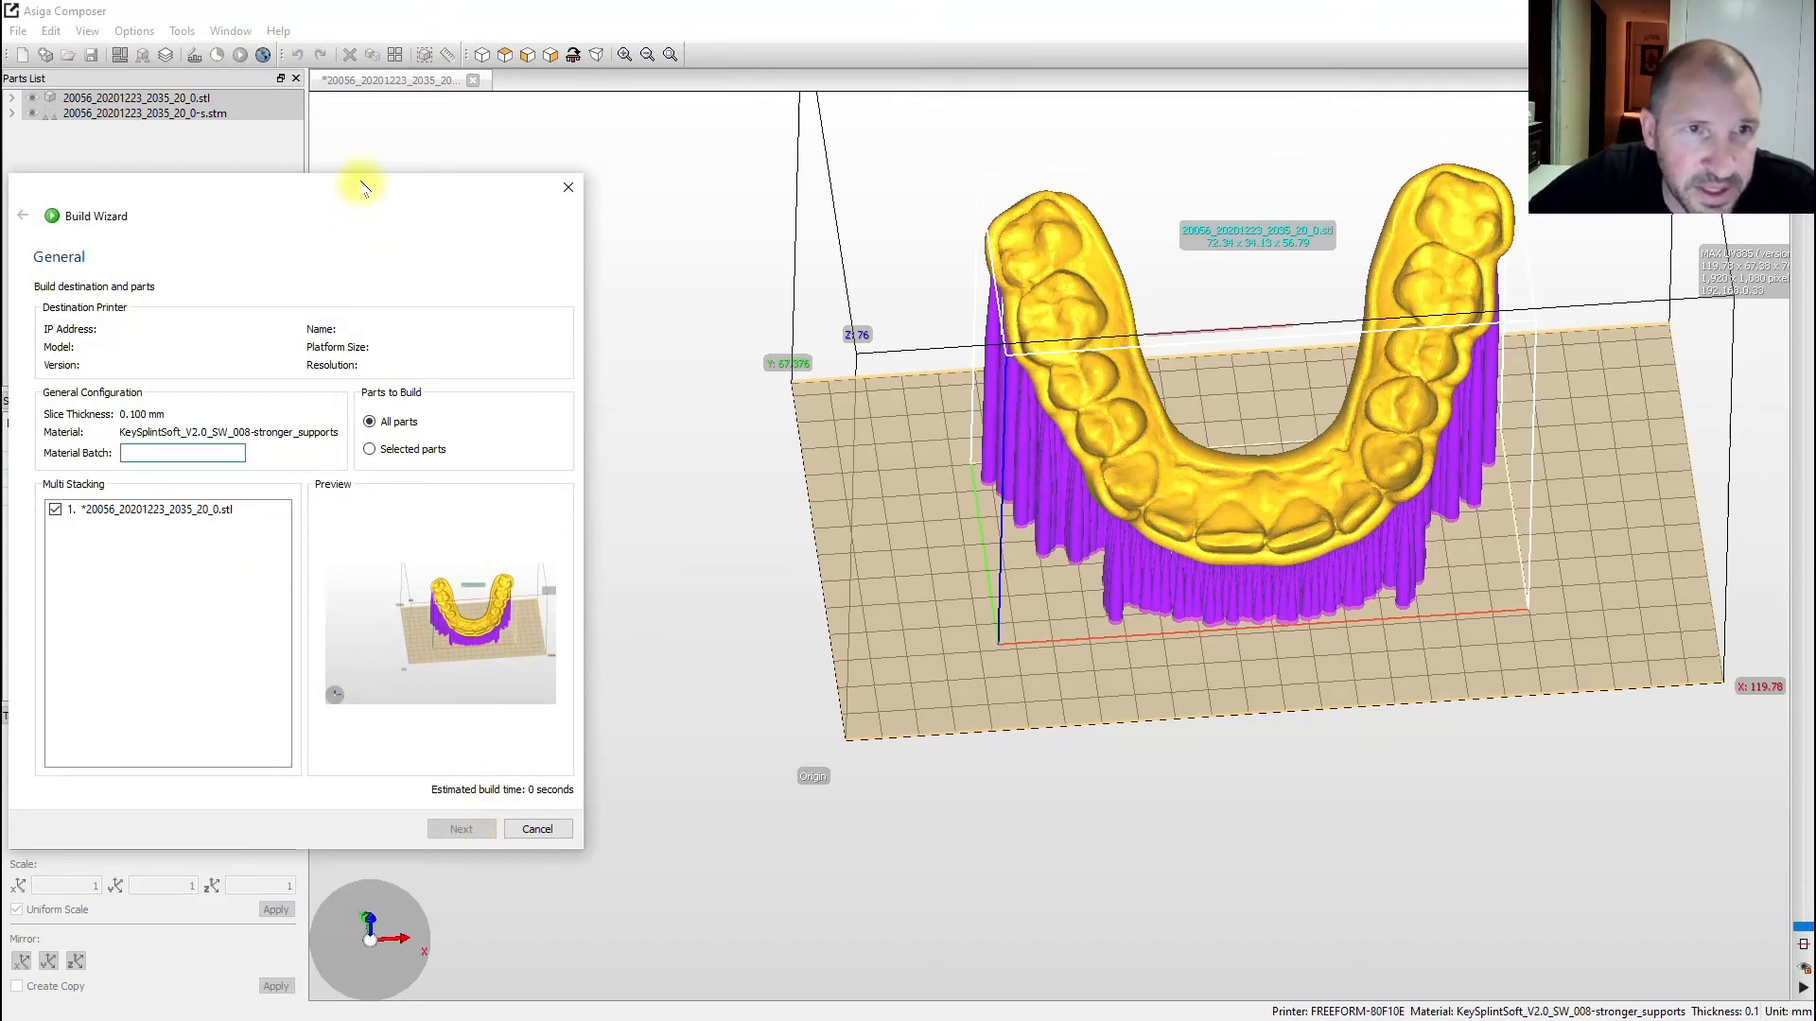
left_click_drag(356, 181, 539, 155)
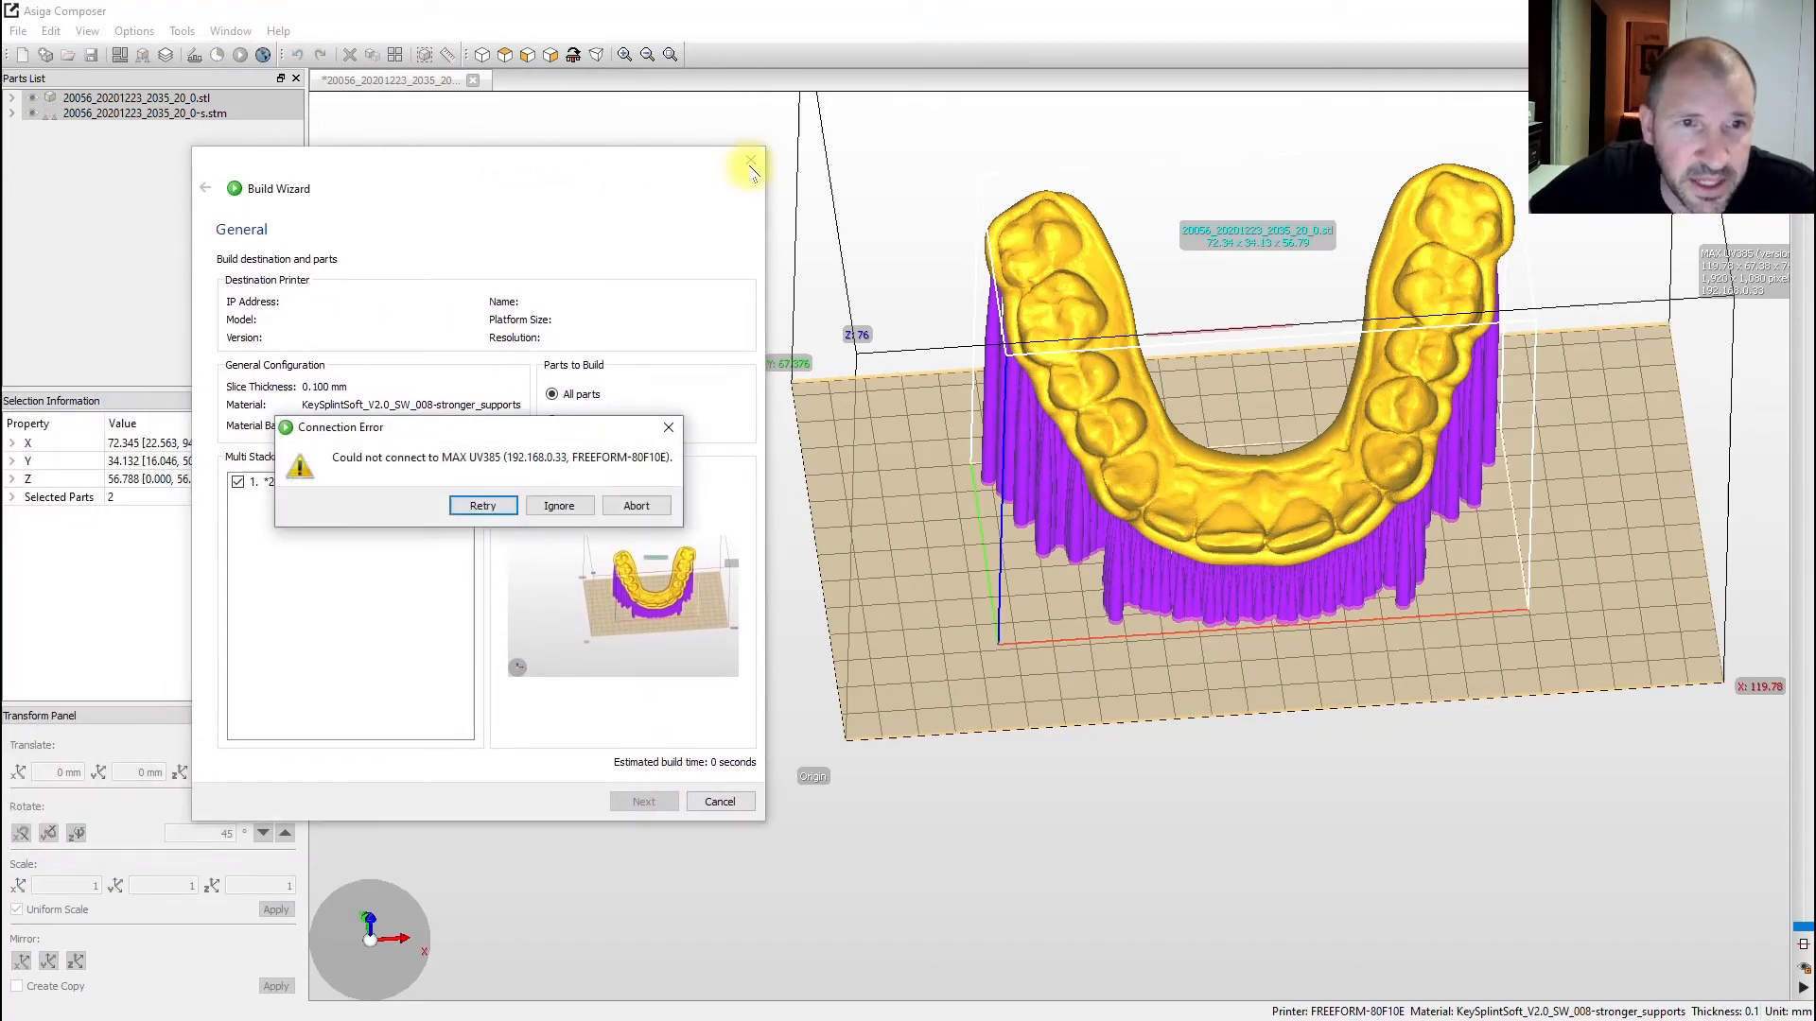
left_click(669, 427)
scroll(1222, 404, "down", 4)
- Orbit and zoom to see the build platform edge-on and then from above
right_click_drag(1226, 399, 1254, 228)
scroll(1232, 367, "up", 6)
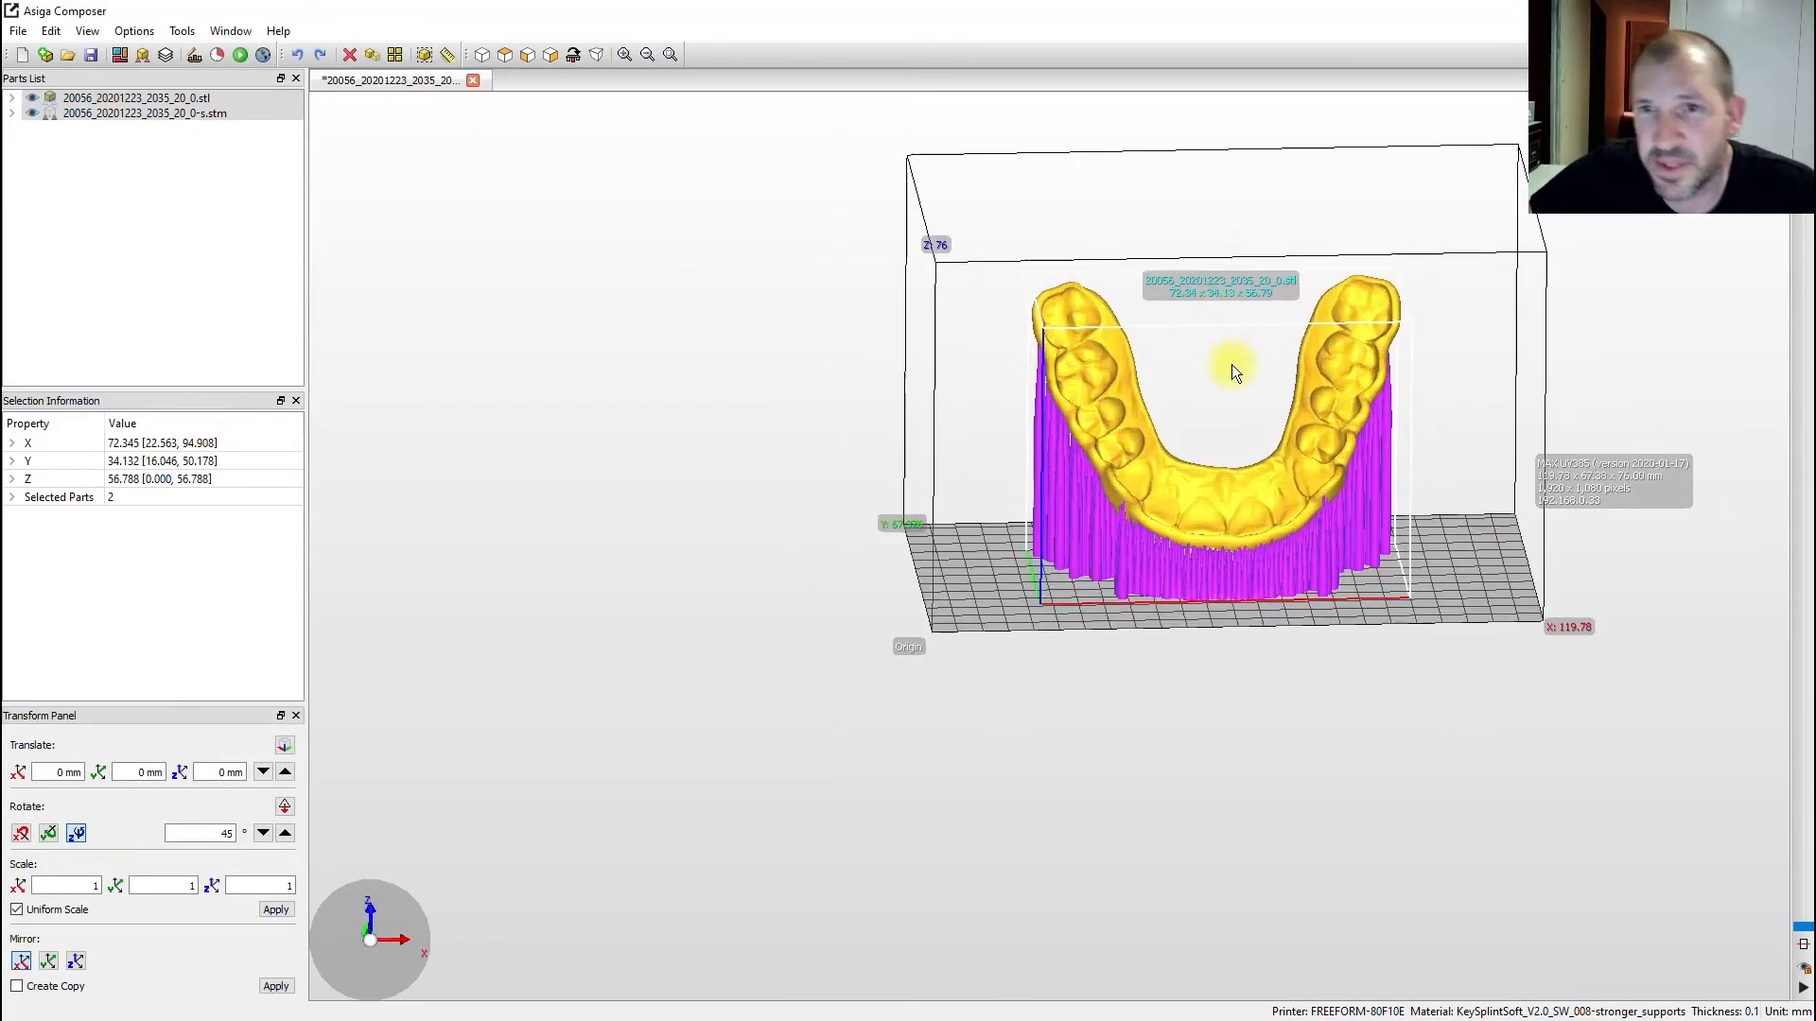
scroll(1233, 367, "down", 3)
right_click_drag(1259, 437, 1369, 371)
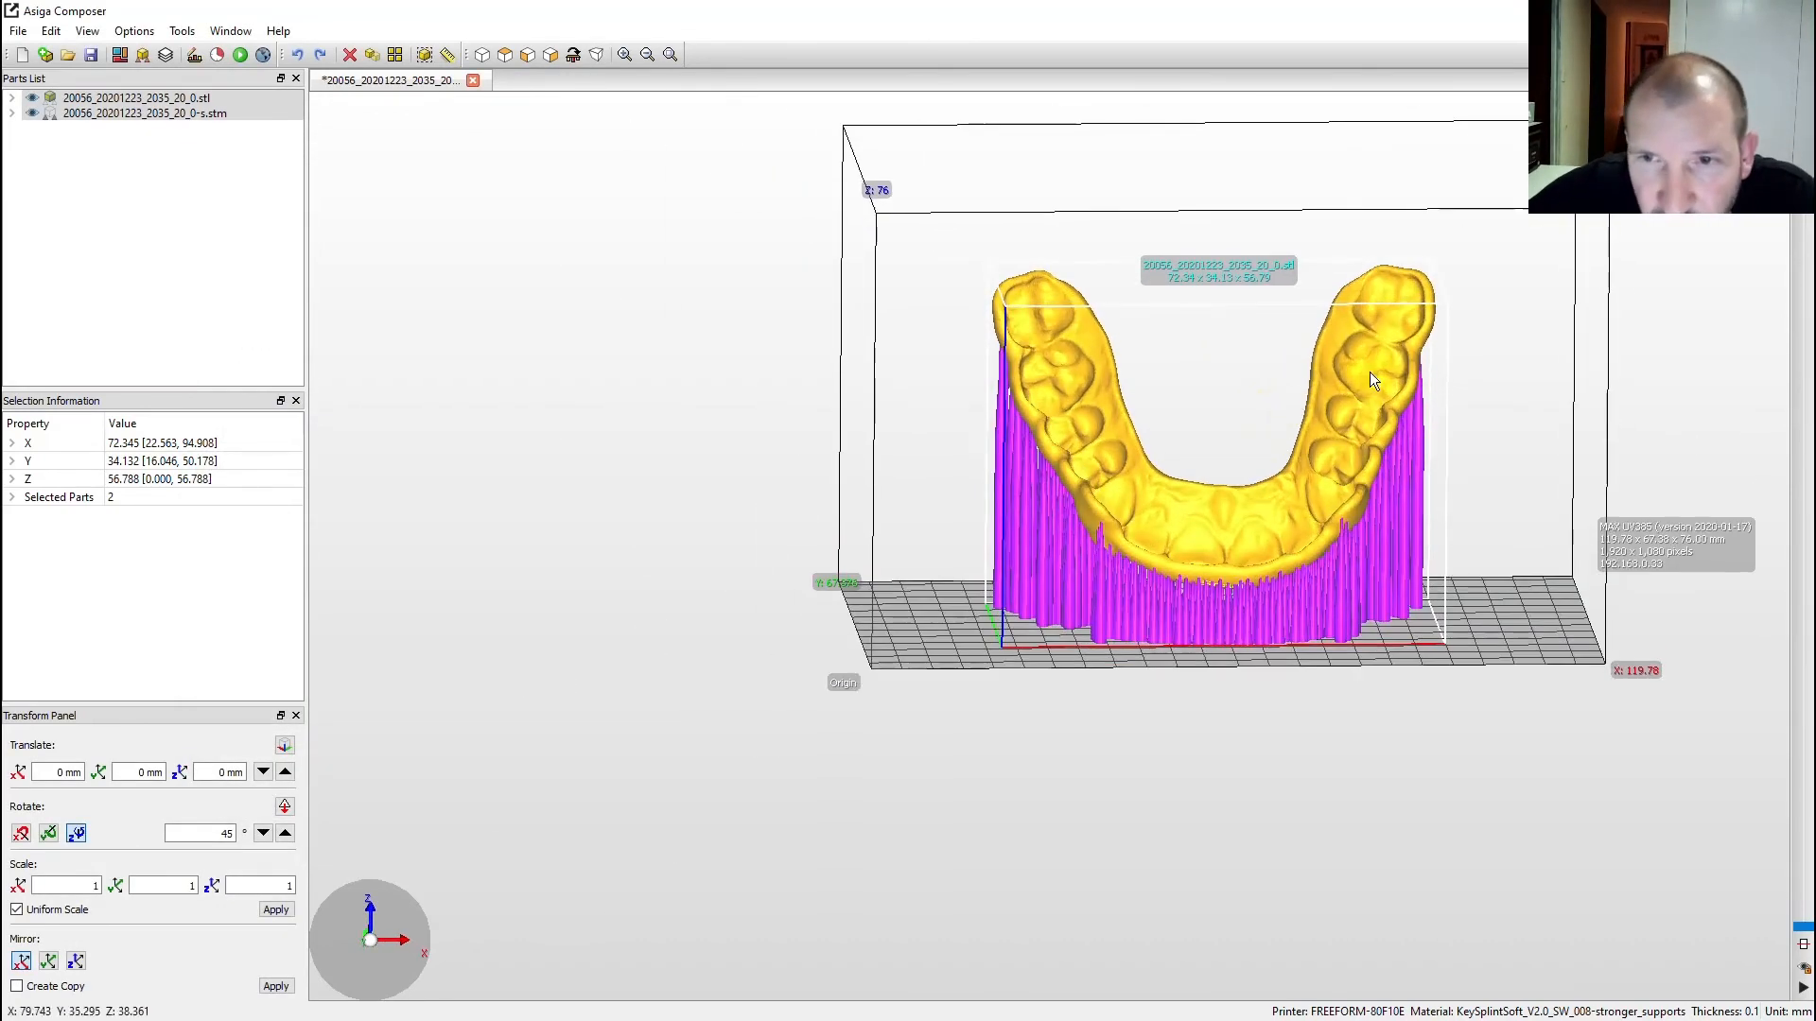
right_click_drag(1249, 492, 1293, 512)
scroll(1293, 513, "up", 5)
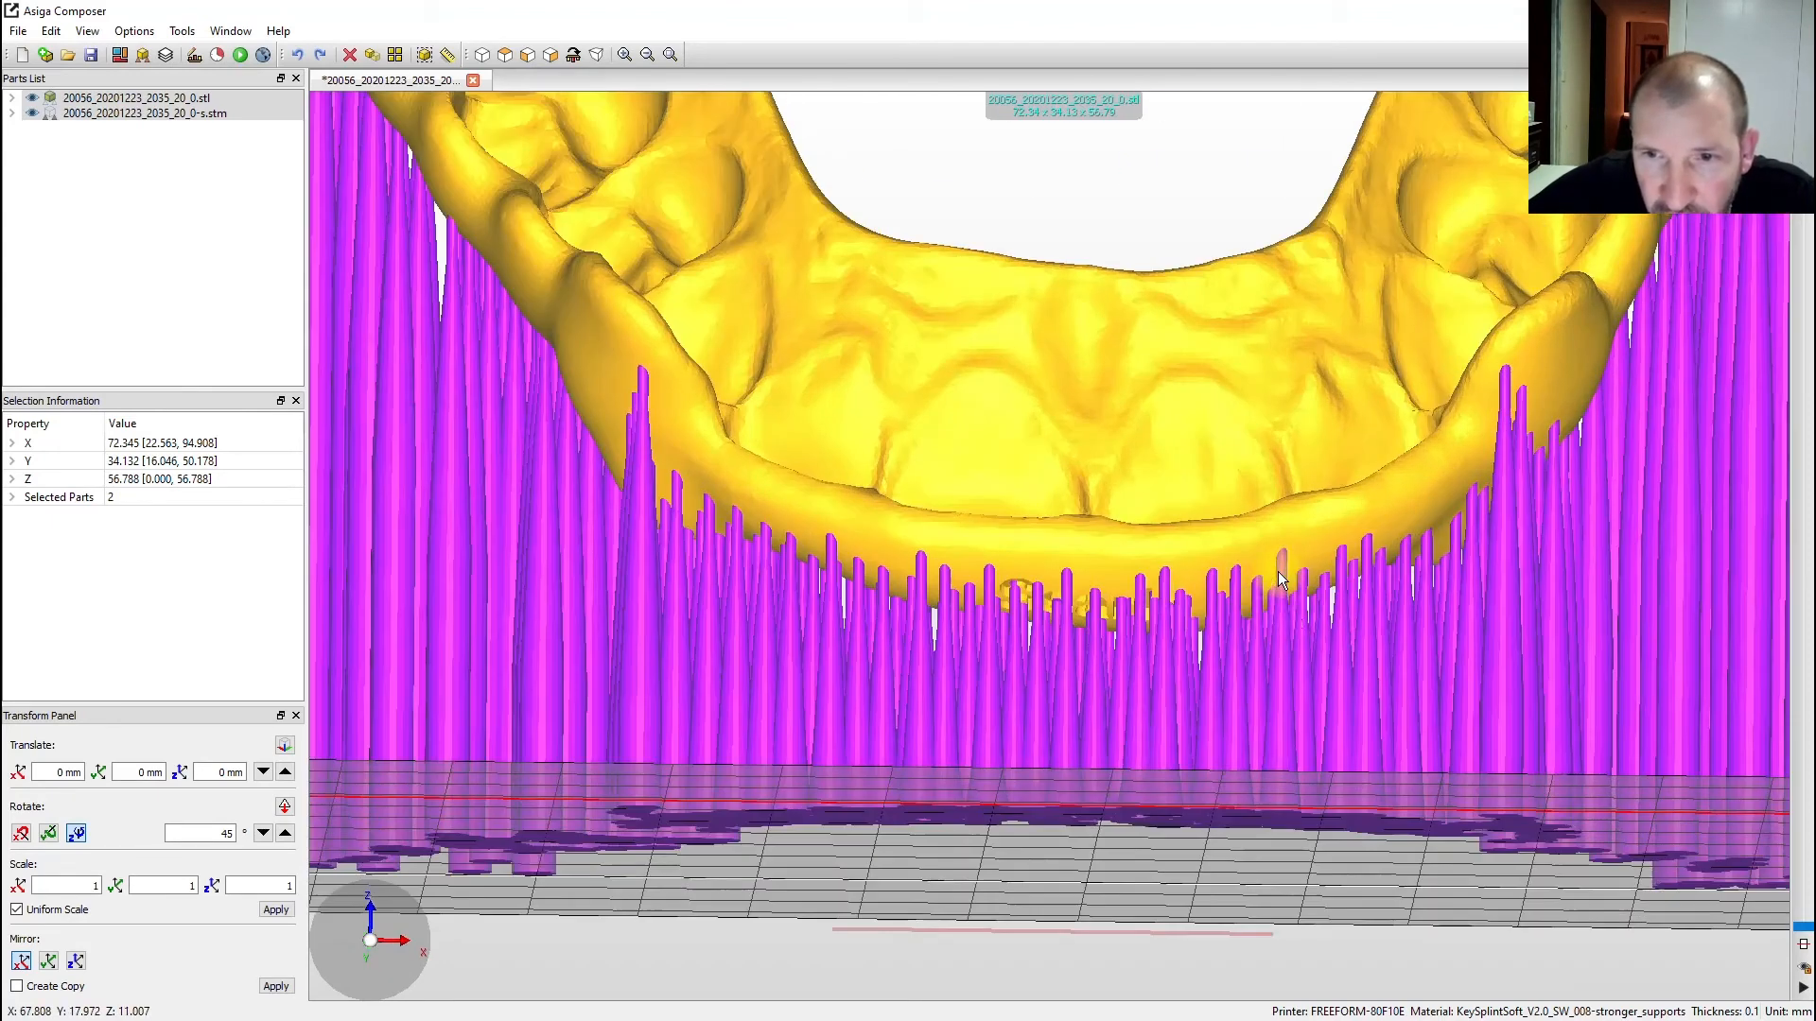
scroll(1275, 609, "down", 6)
scroll(1244, 651, "up", 6)
scroll(1252, 612, "up", 1)
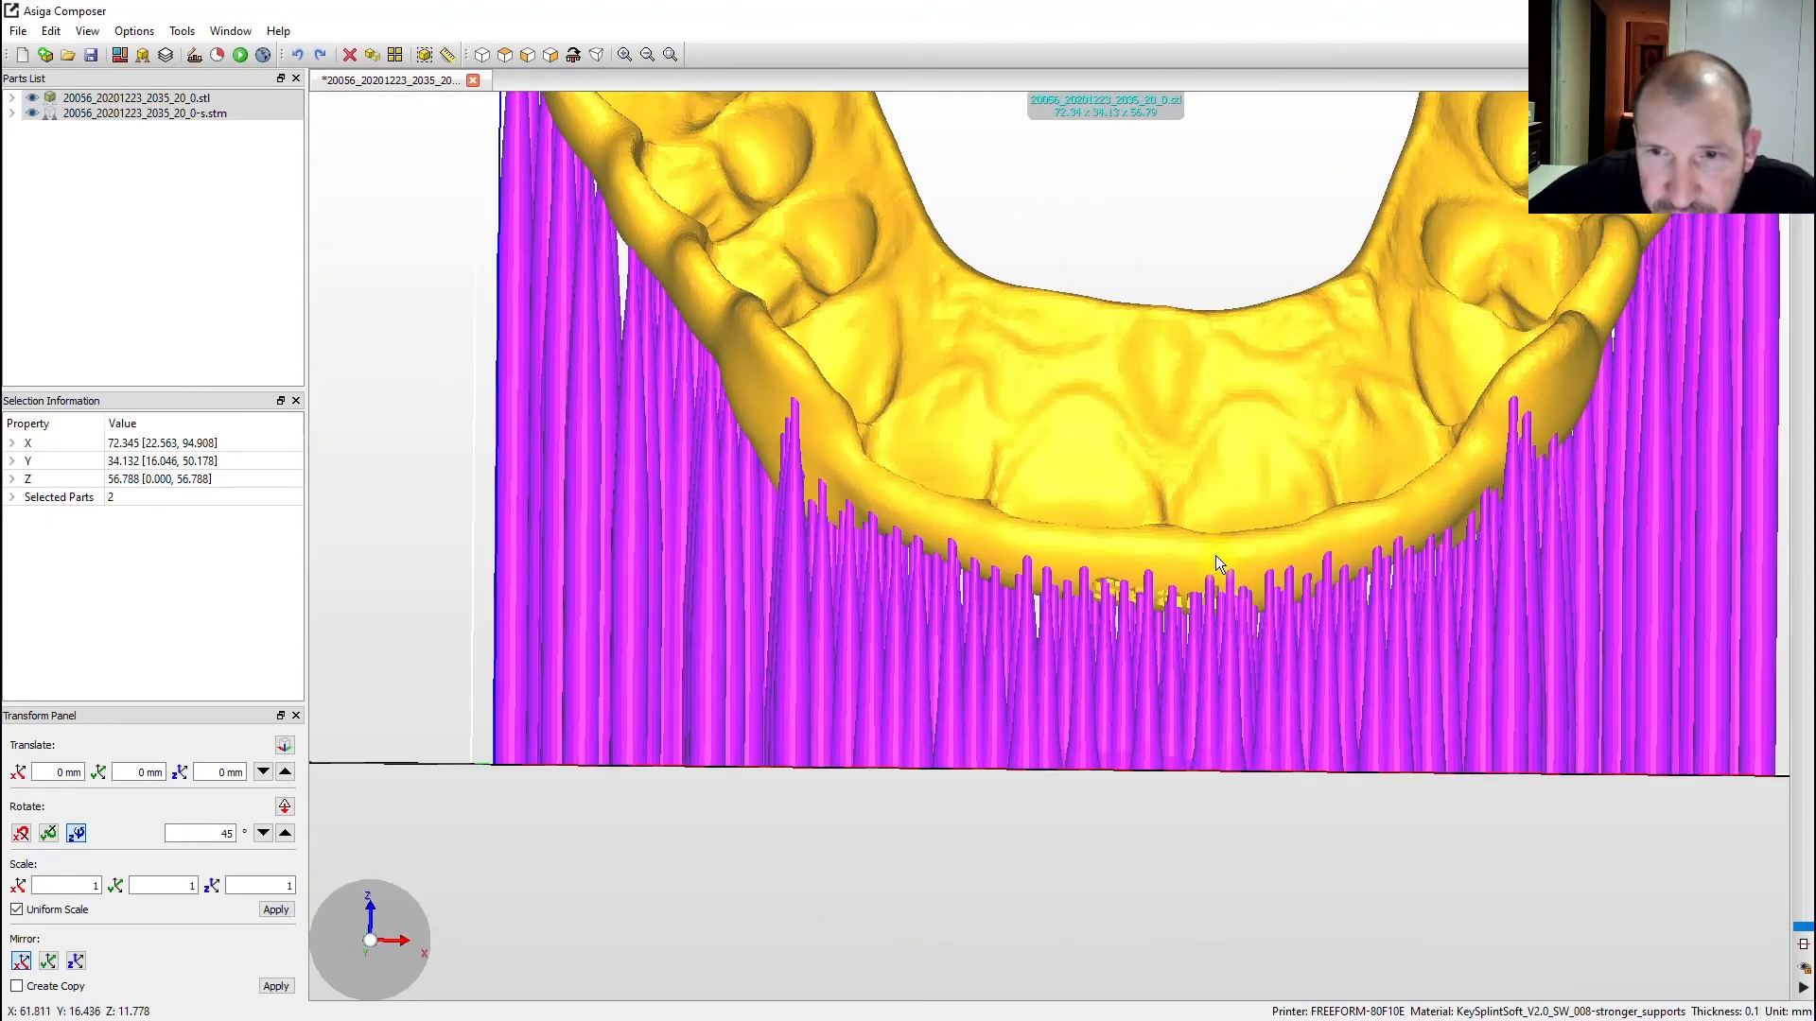
scroll(1238, 683, "down", 5)
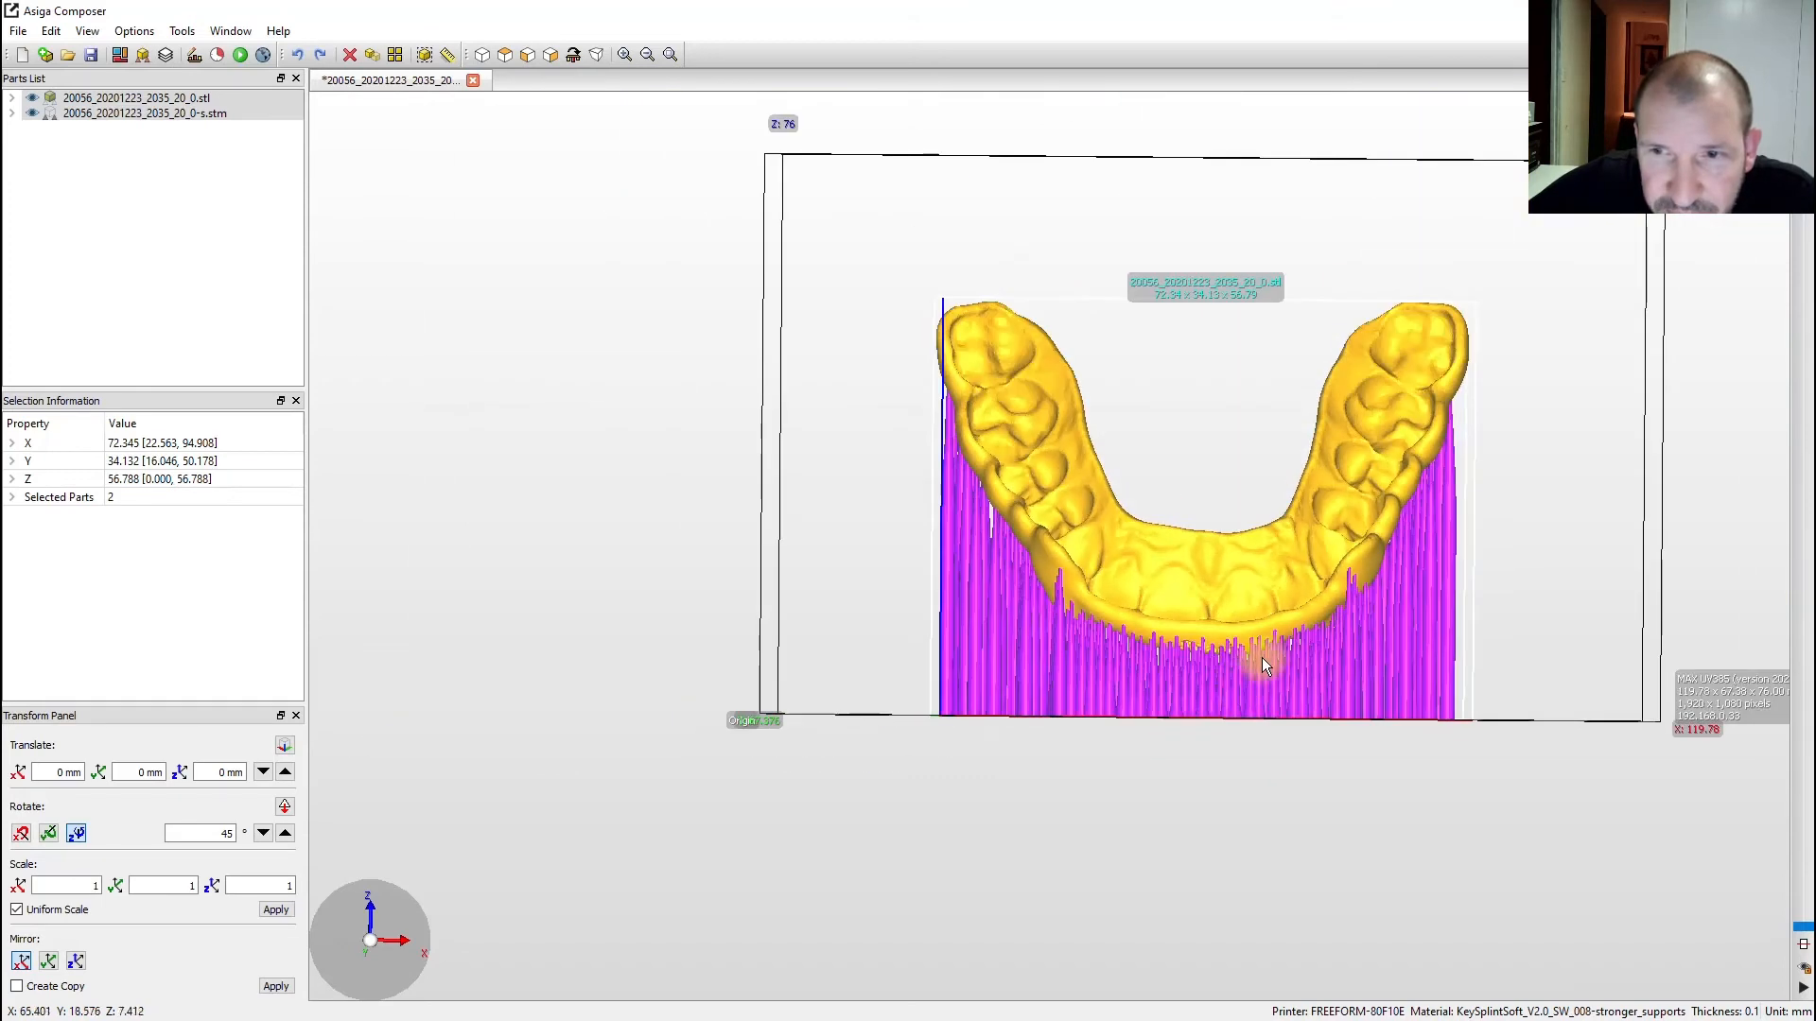
- Orbit around the splint from side, angled and front views to inspect its dense supports
right_click_drag(1551, 628, 1230, 539)
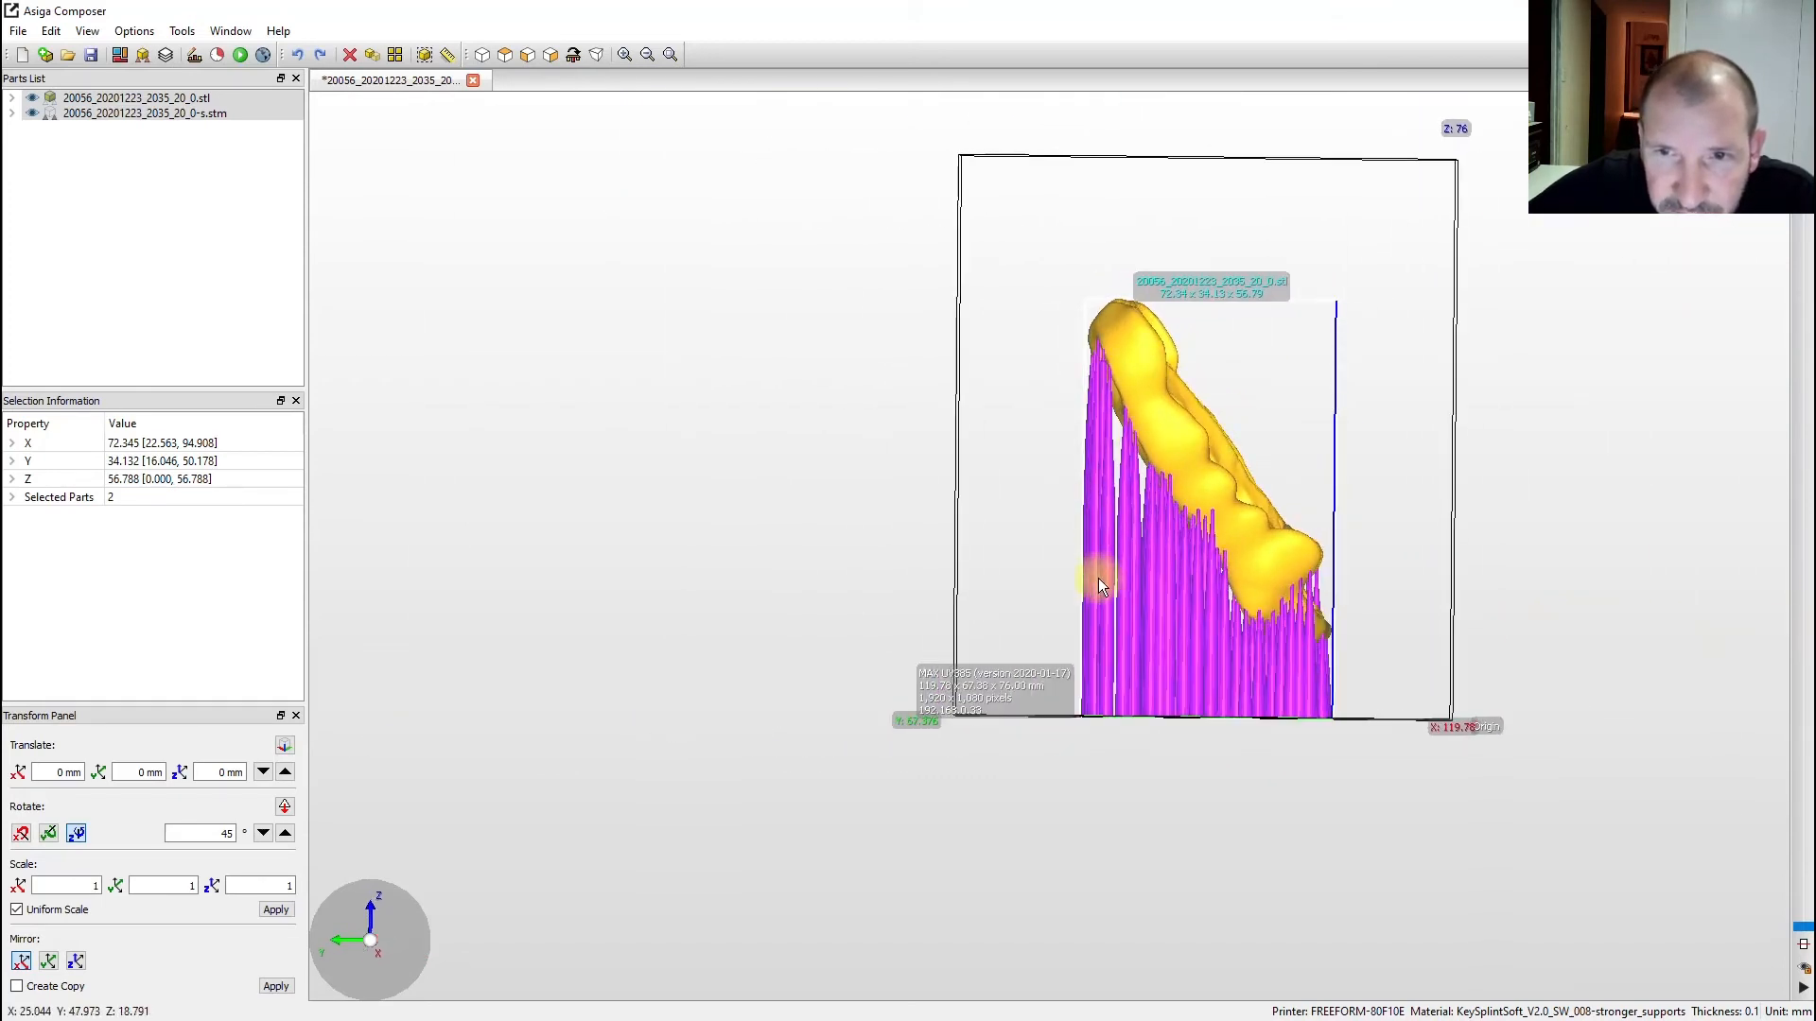
right_click_drag(1248, 617, 1303, 450)
scroll(1305, 454, "down", 4)
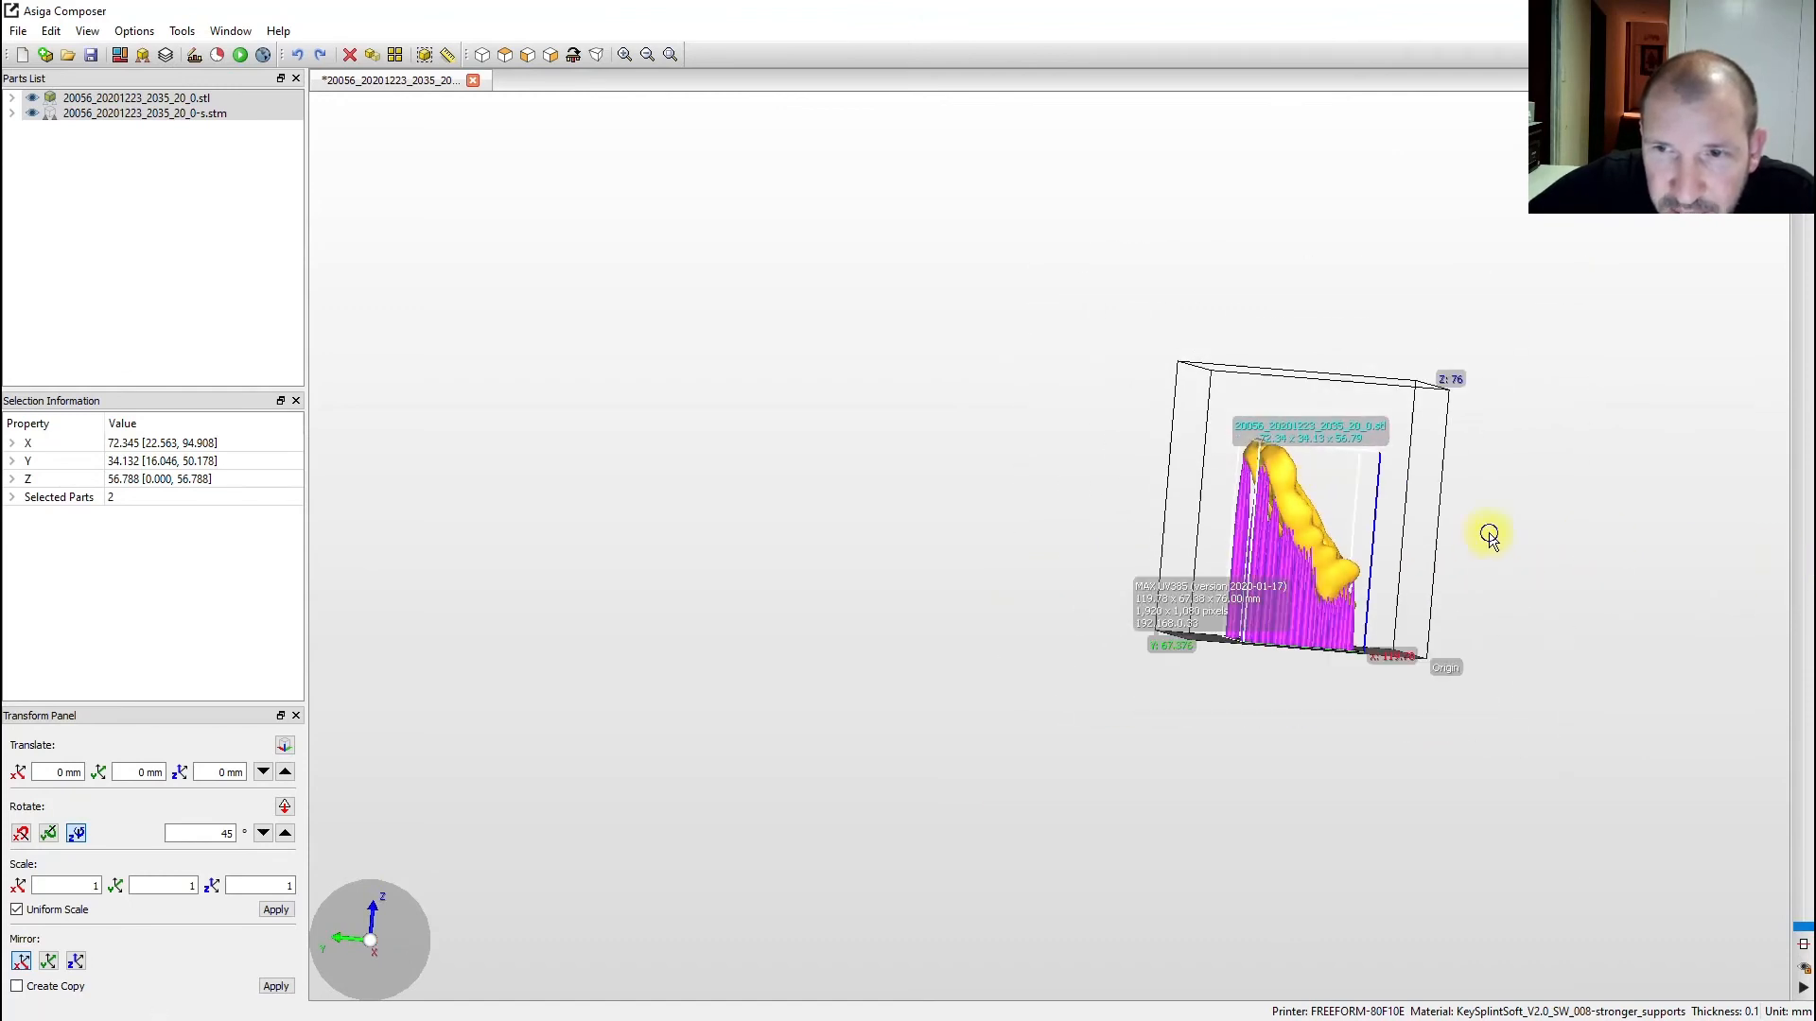
right_click_drag(1477, 532, 1142, 484)
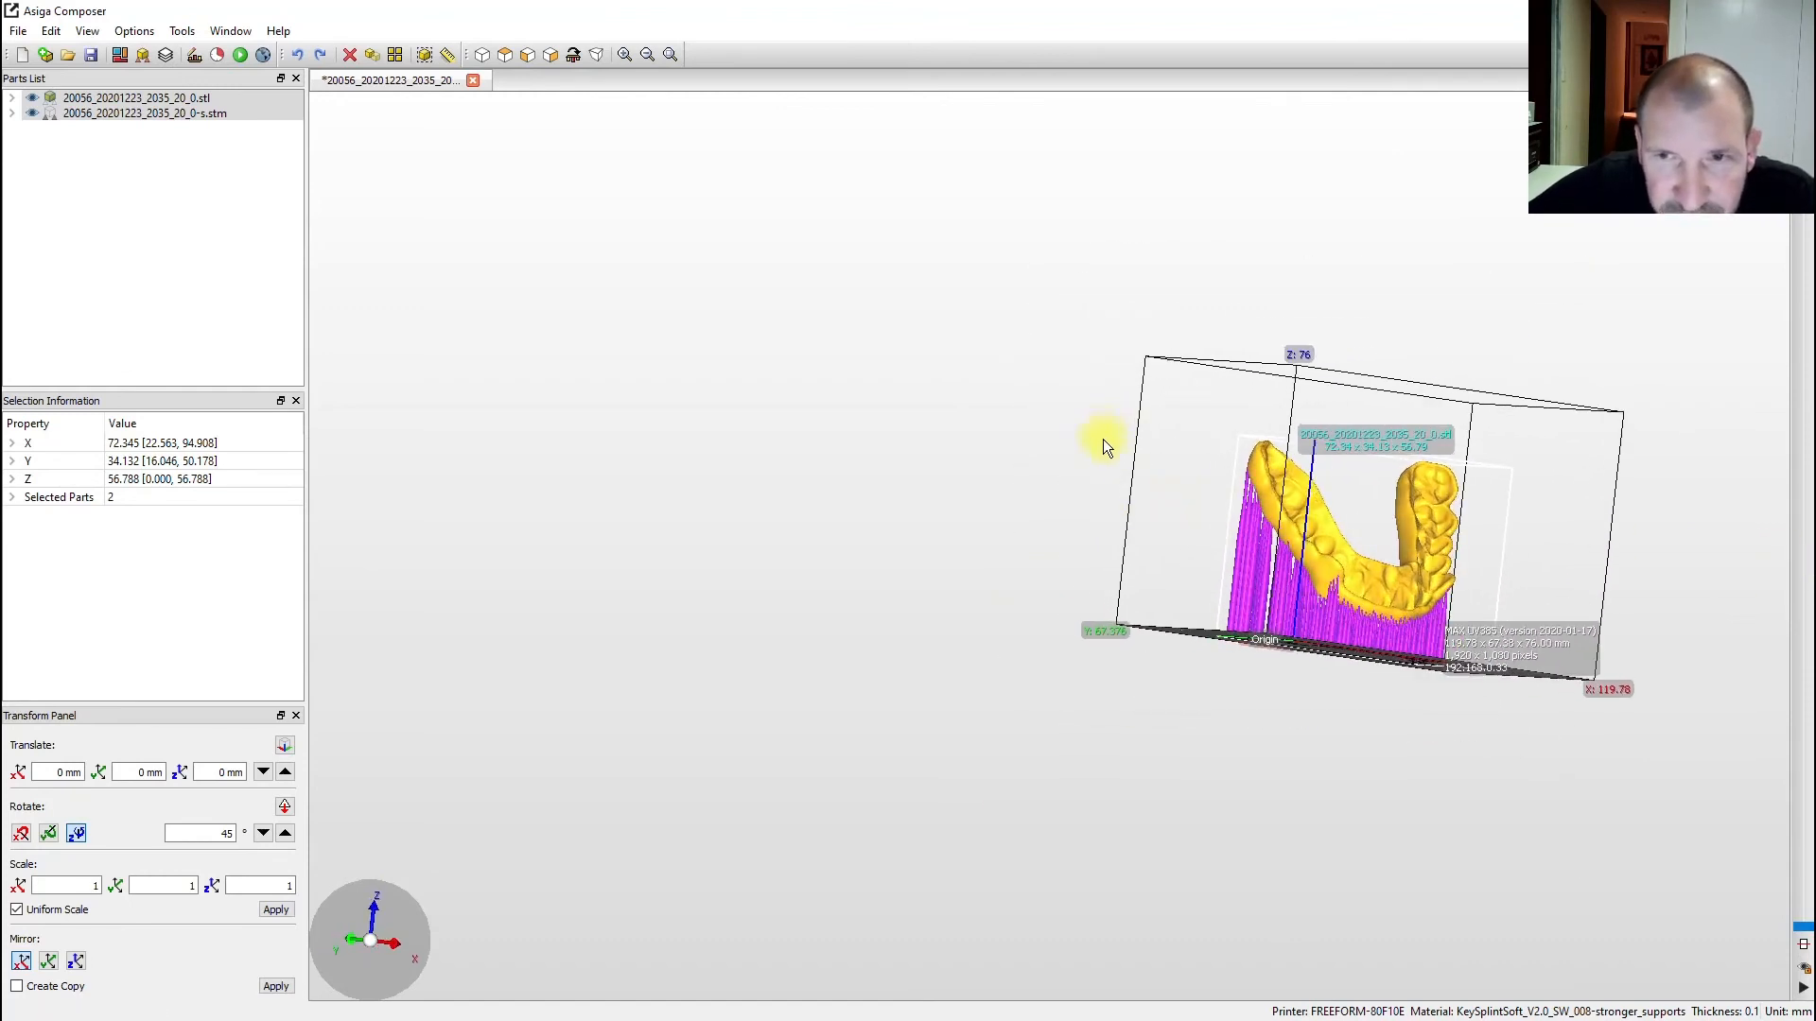
right_click_drag(1103, 441, 1271, 462)
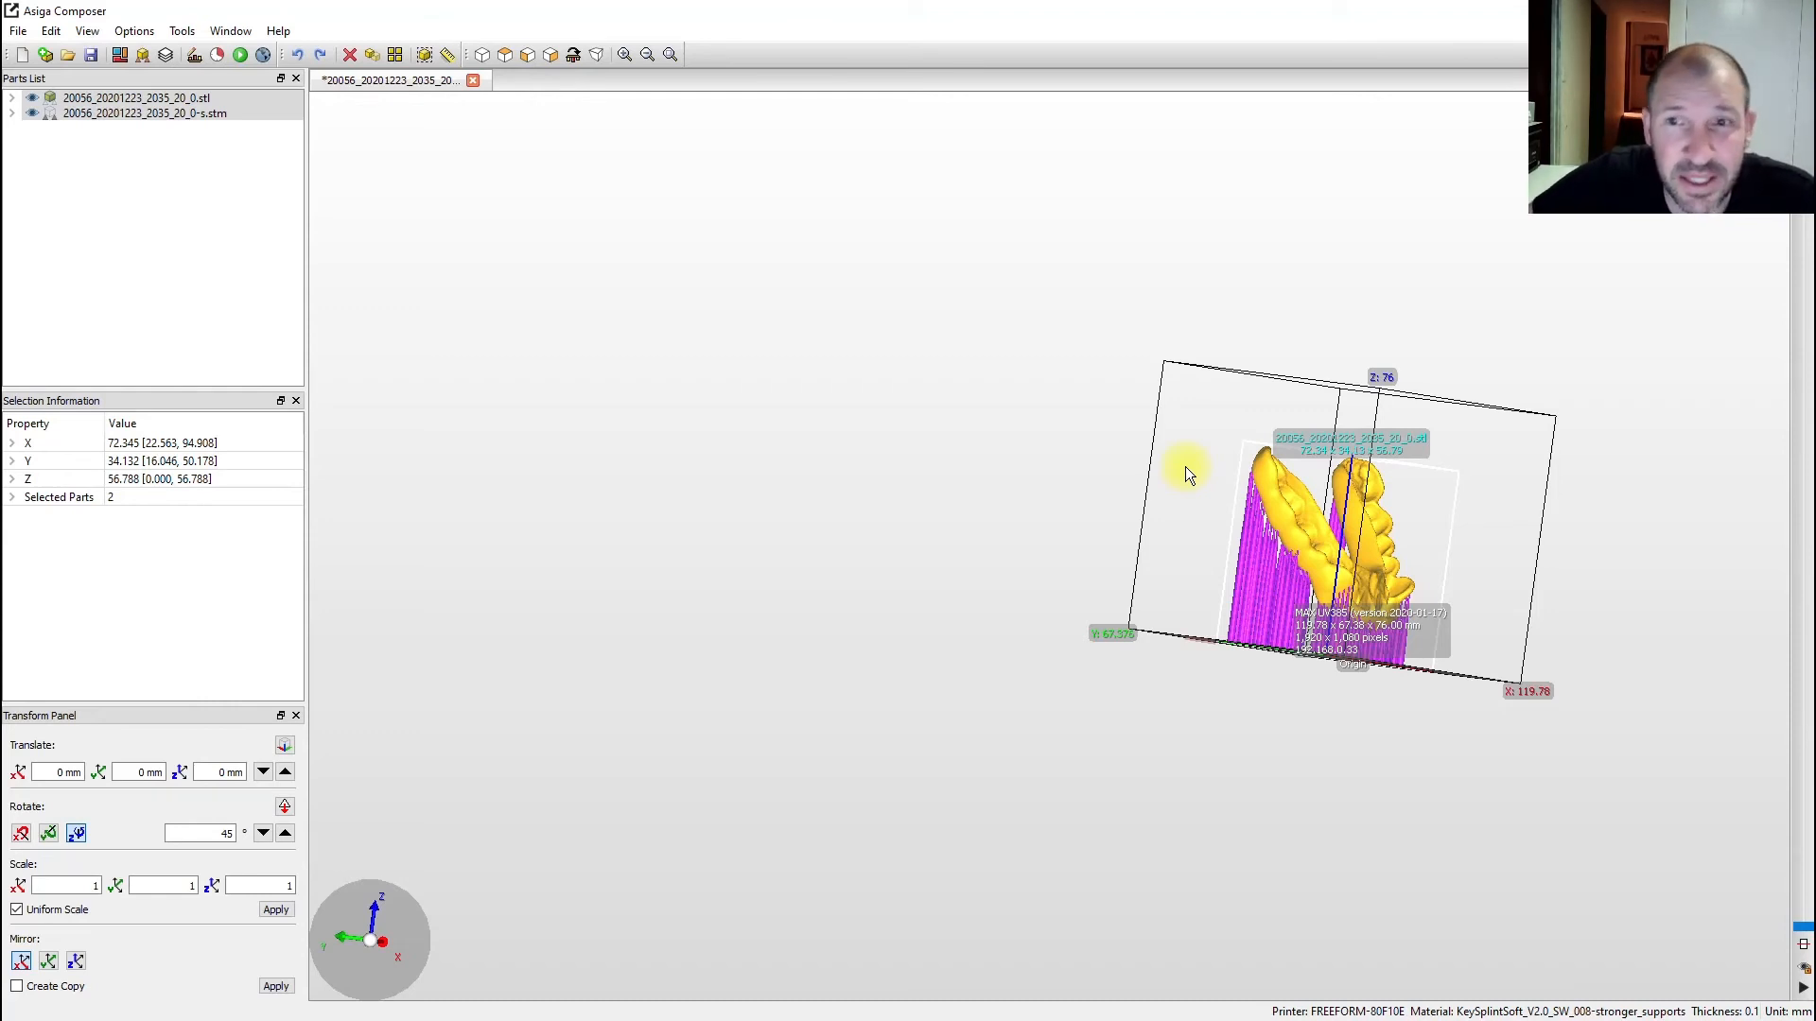
right_click_drag(1185, 466, 1163, 557)
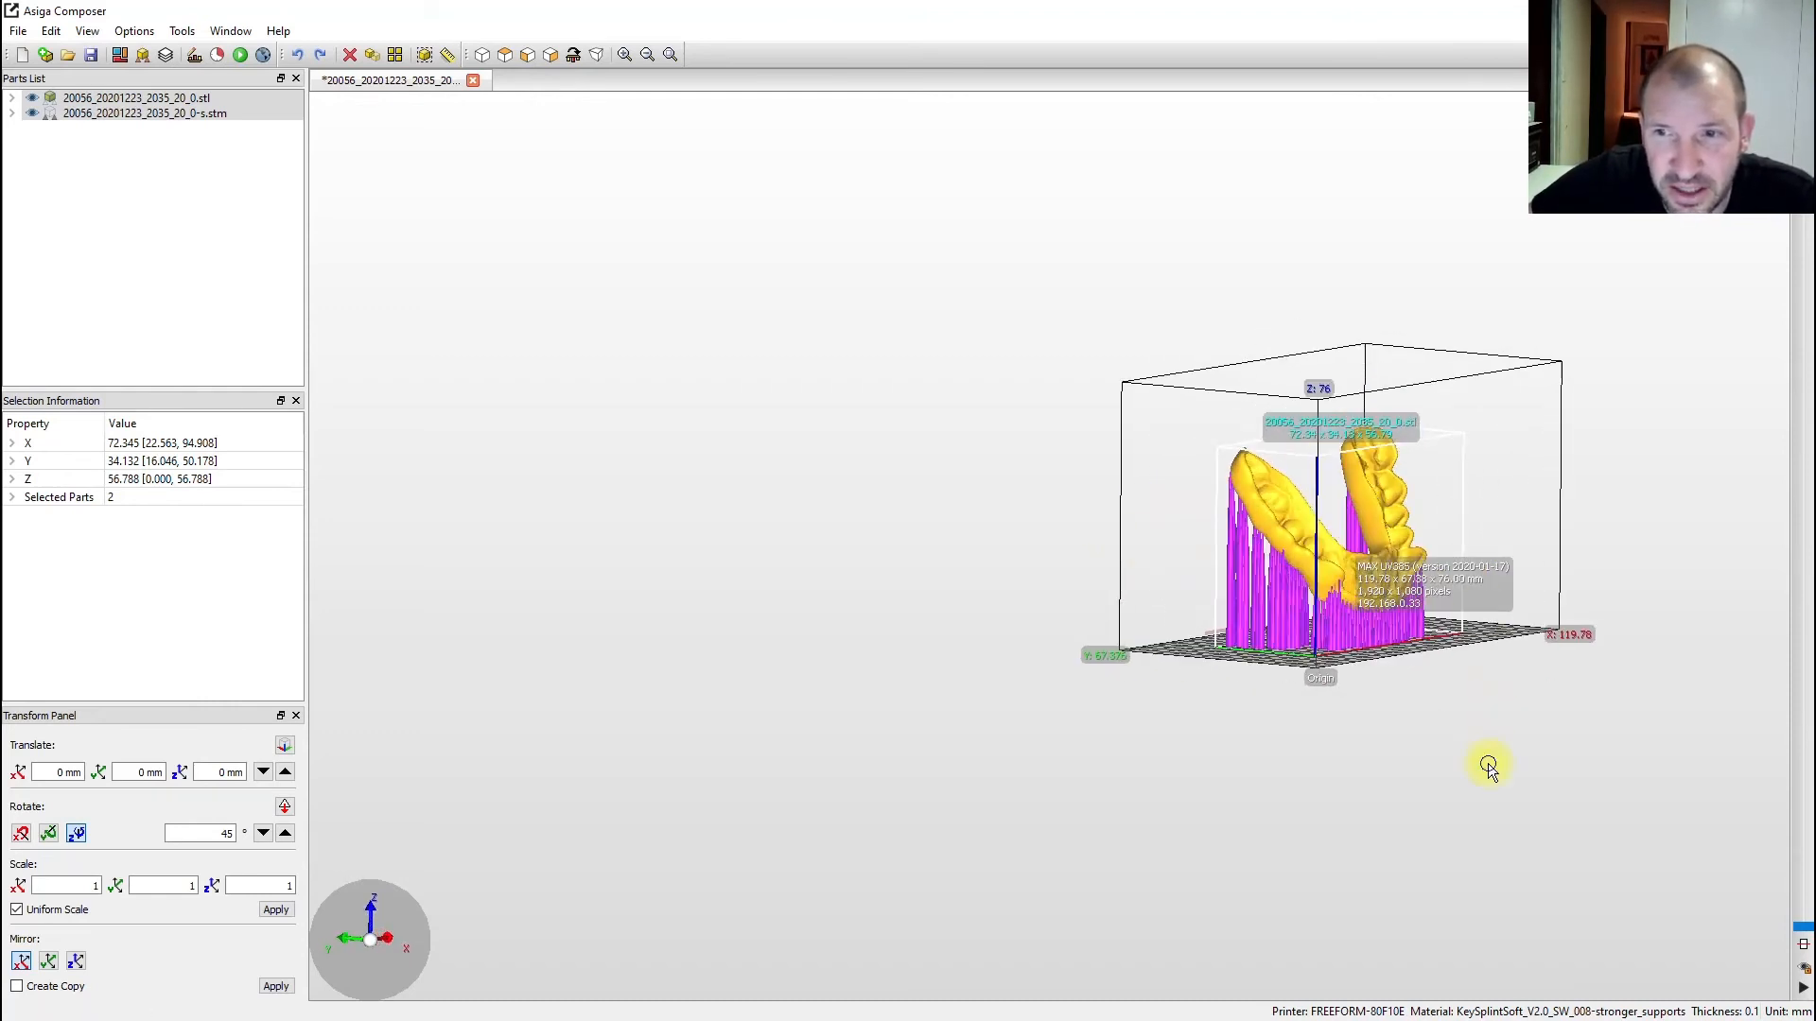
right_click_drag(1489, 768, 880, 713)
scroll(918, 566, "up", 5)
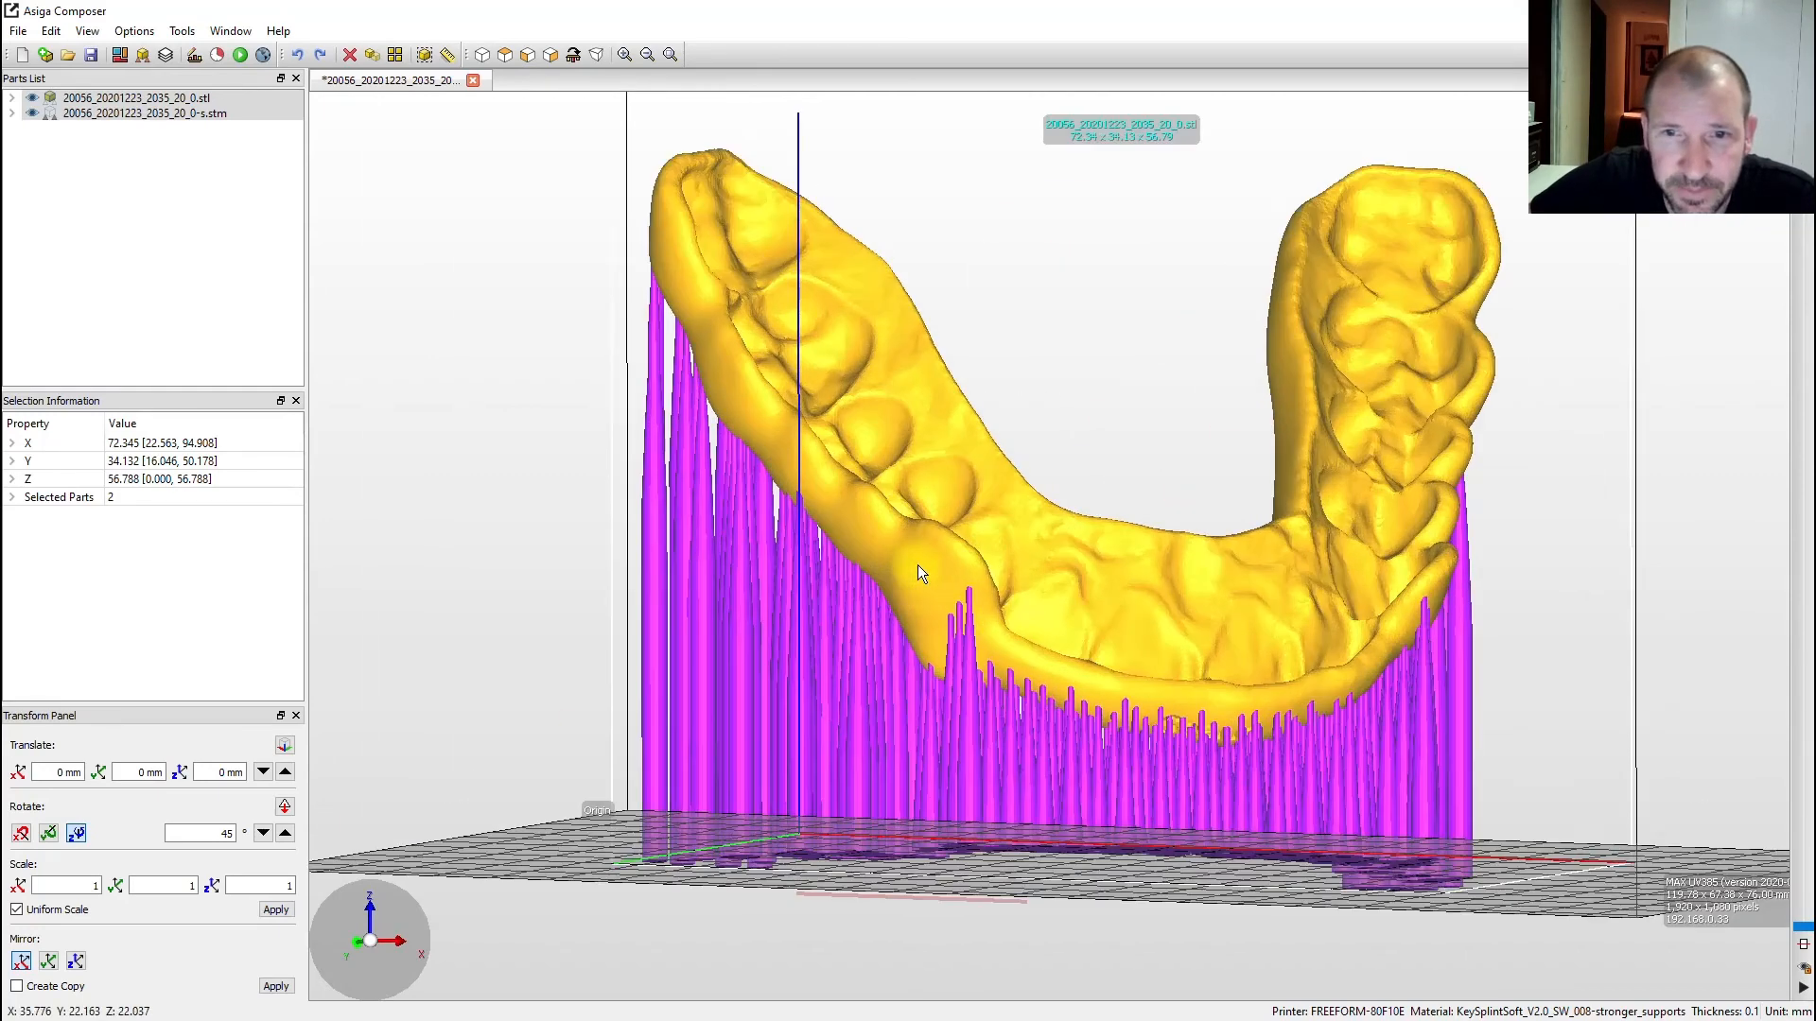
scroll(918, 564, "down", 5)
right_click_drag(1084, 602, 1054, 668)
right_click_drag(1205, 627, 1187, 551)
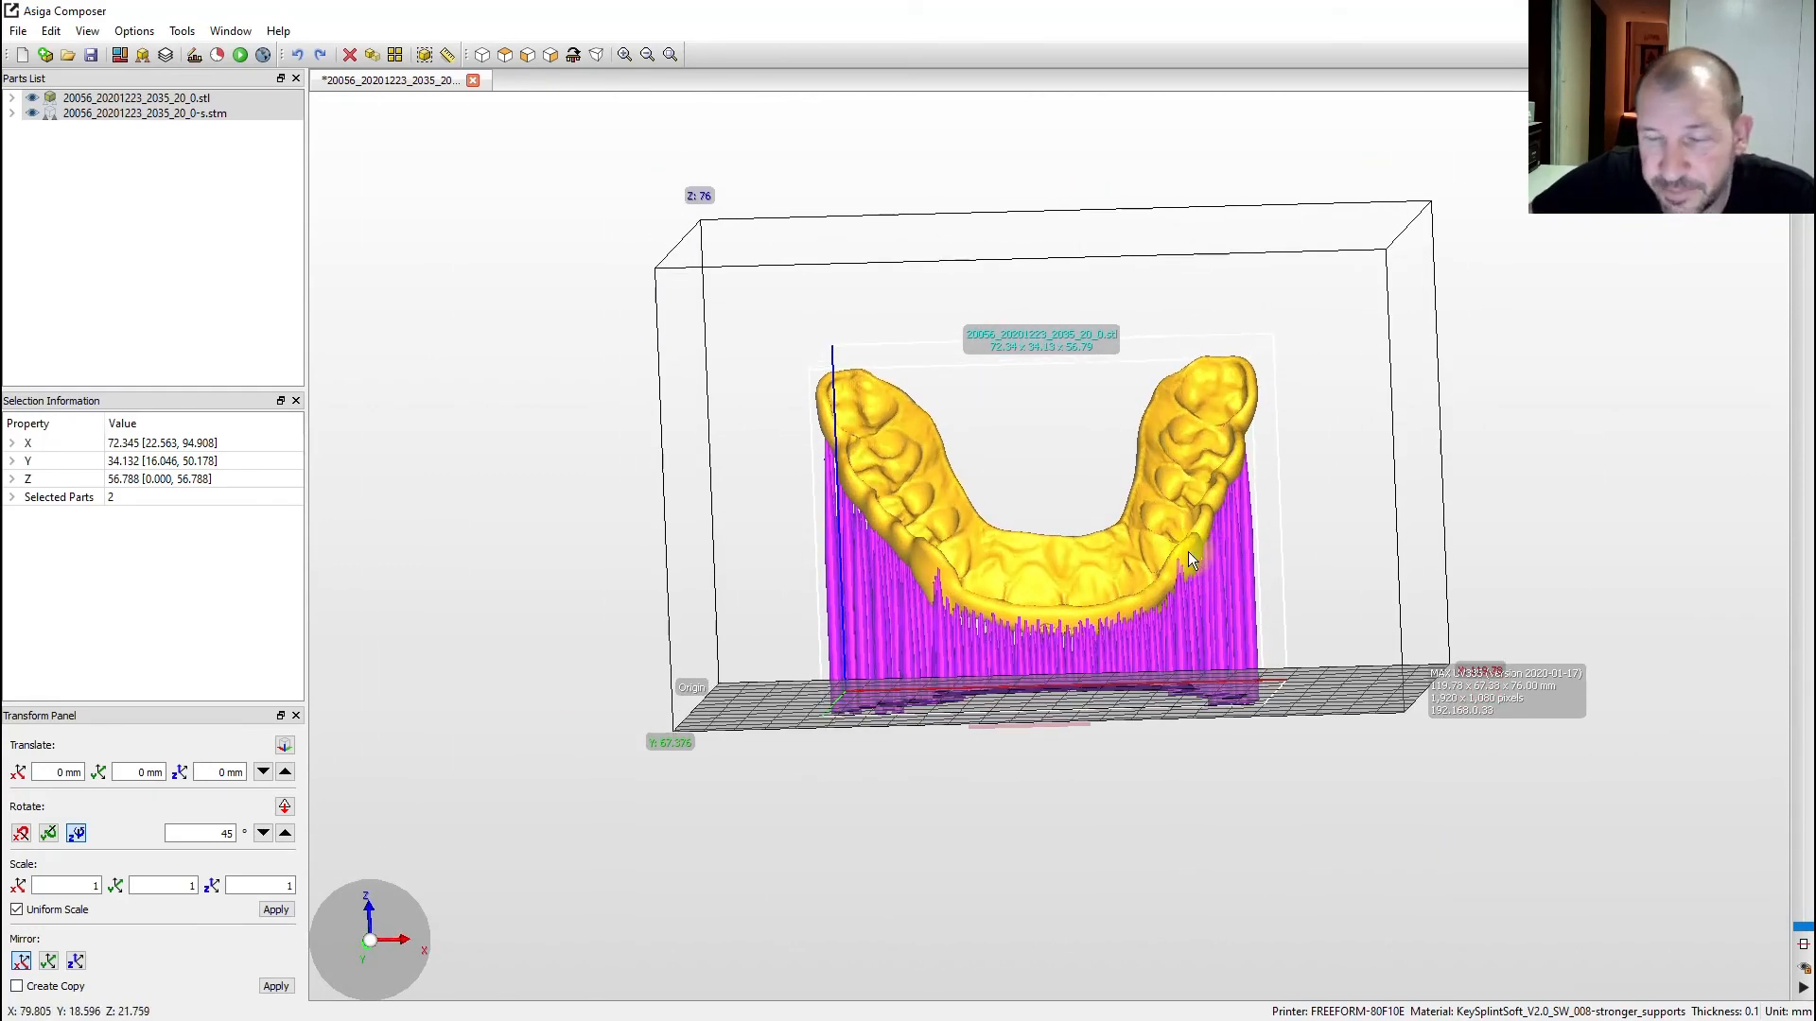